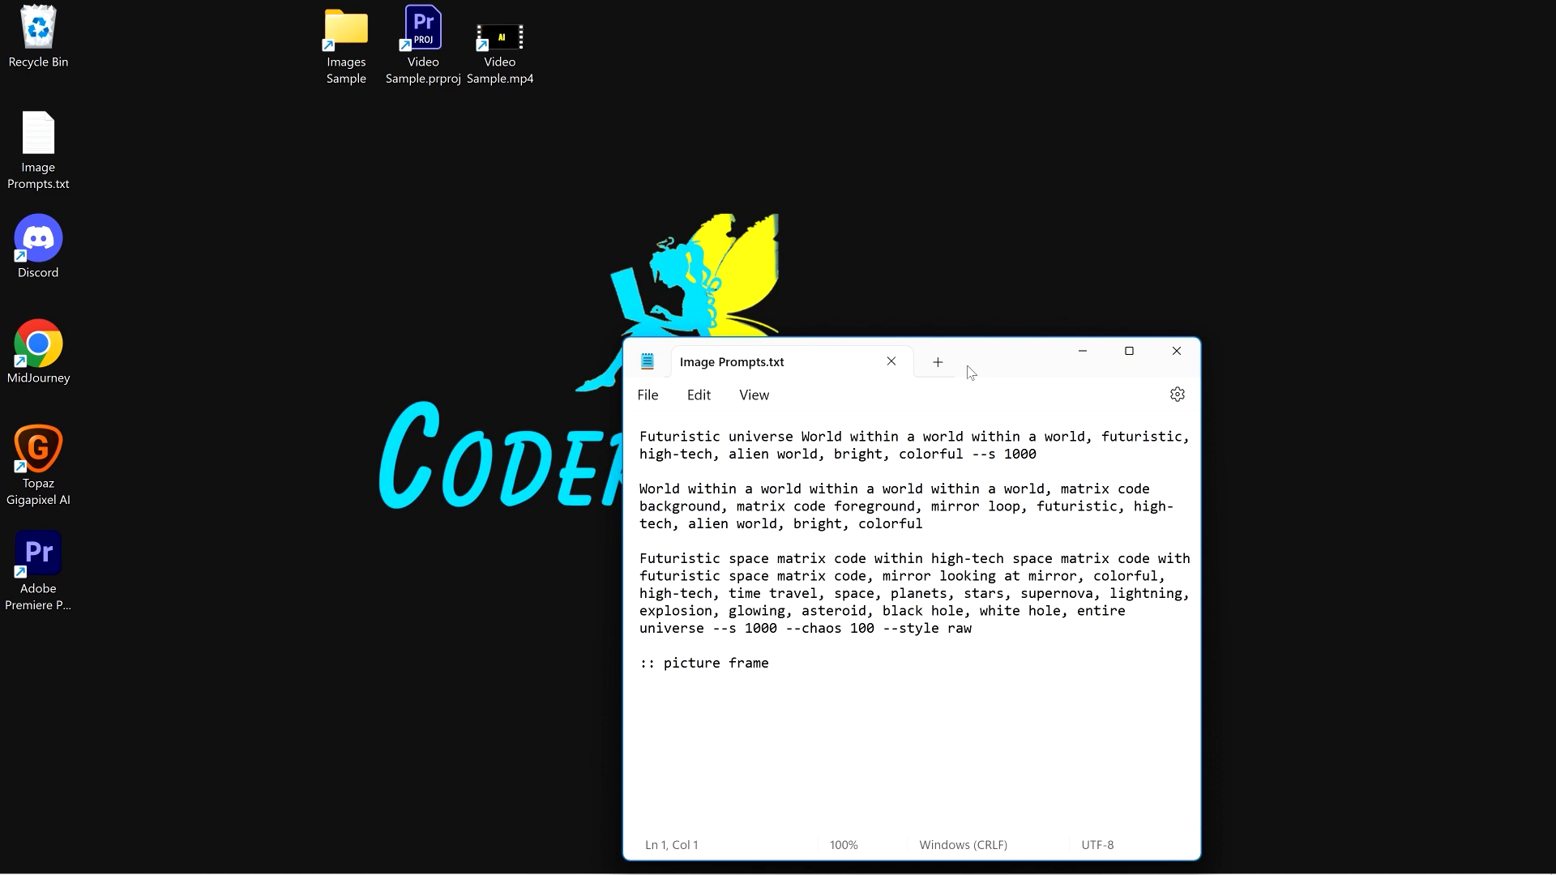
Copy the first prompt, starting "Futuristic universe World within a world", from Image Prompts.txt.
left_click_drag(969, 369, 1250, 128)
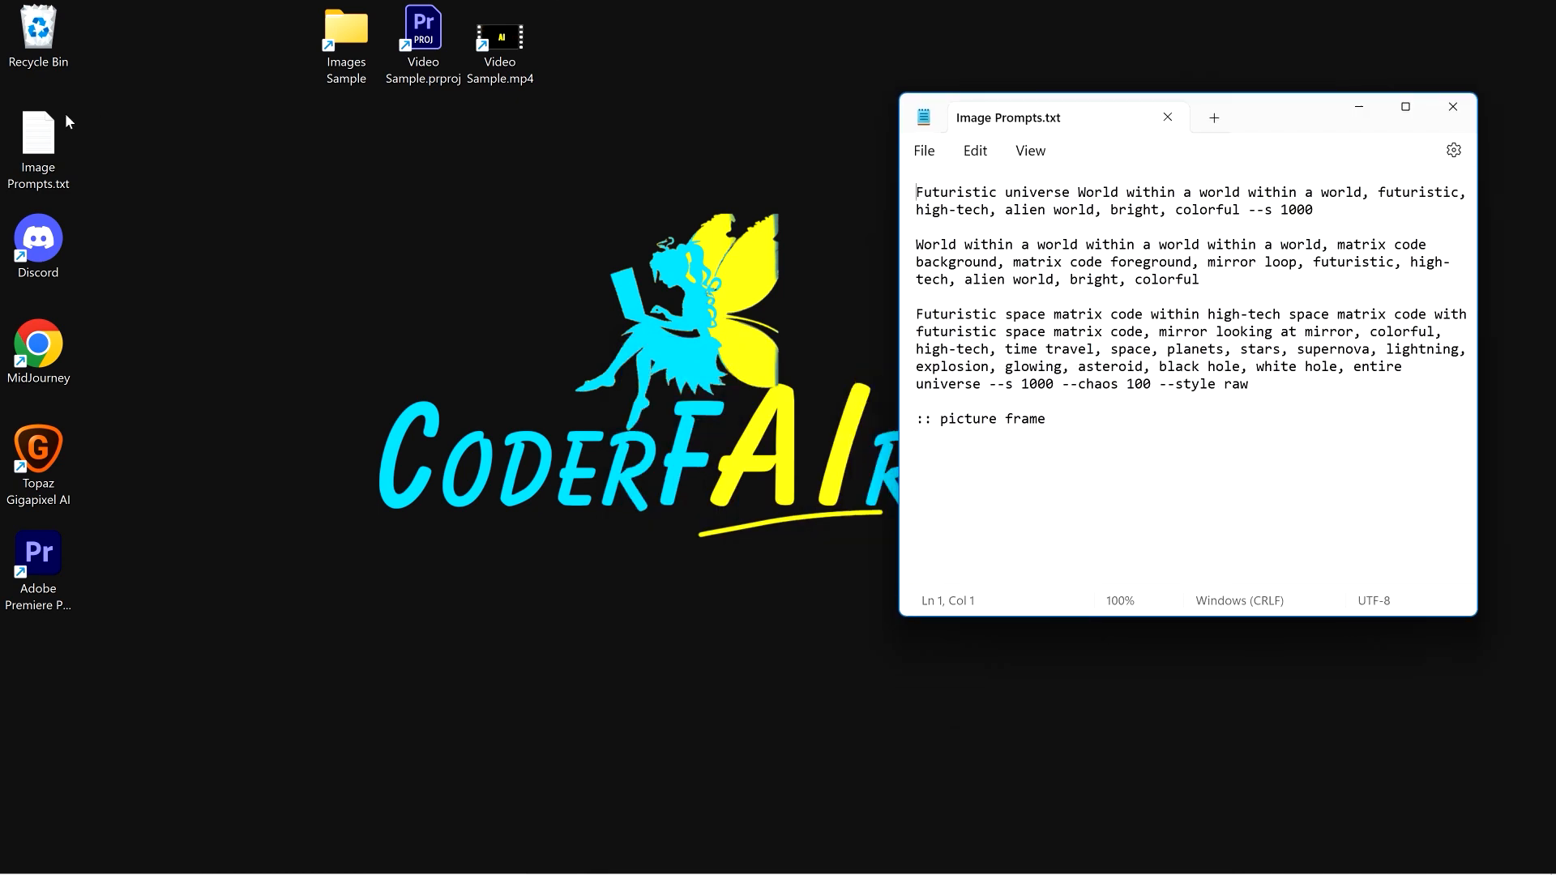
double_click(38, 239)
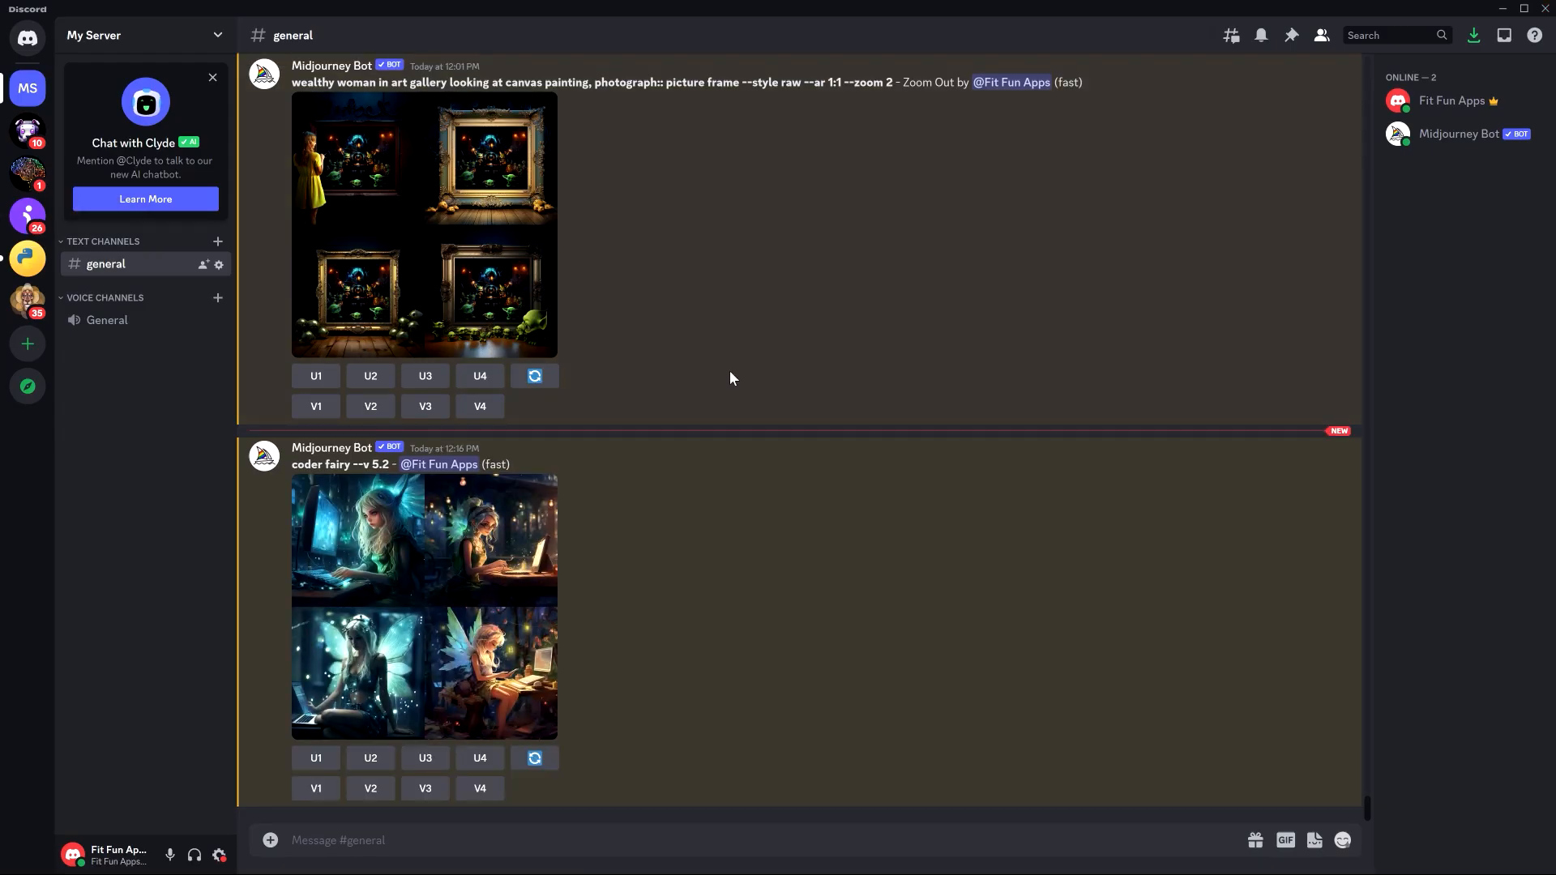
left_click(1503, 9)
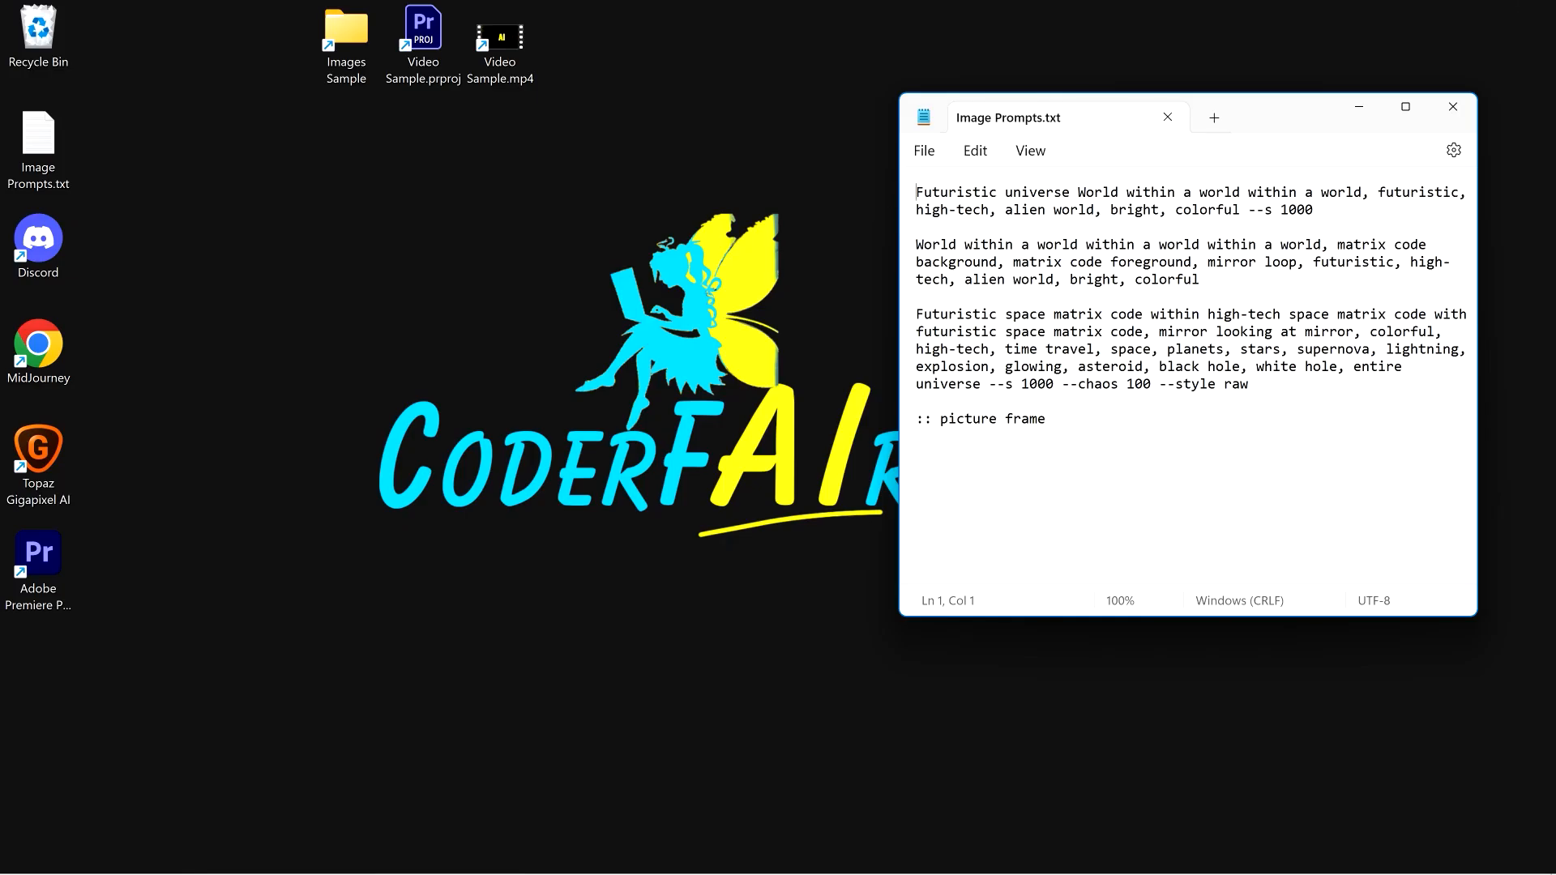
left_click_drag(1323, 211, 669, 109)
key("ctrl+c")
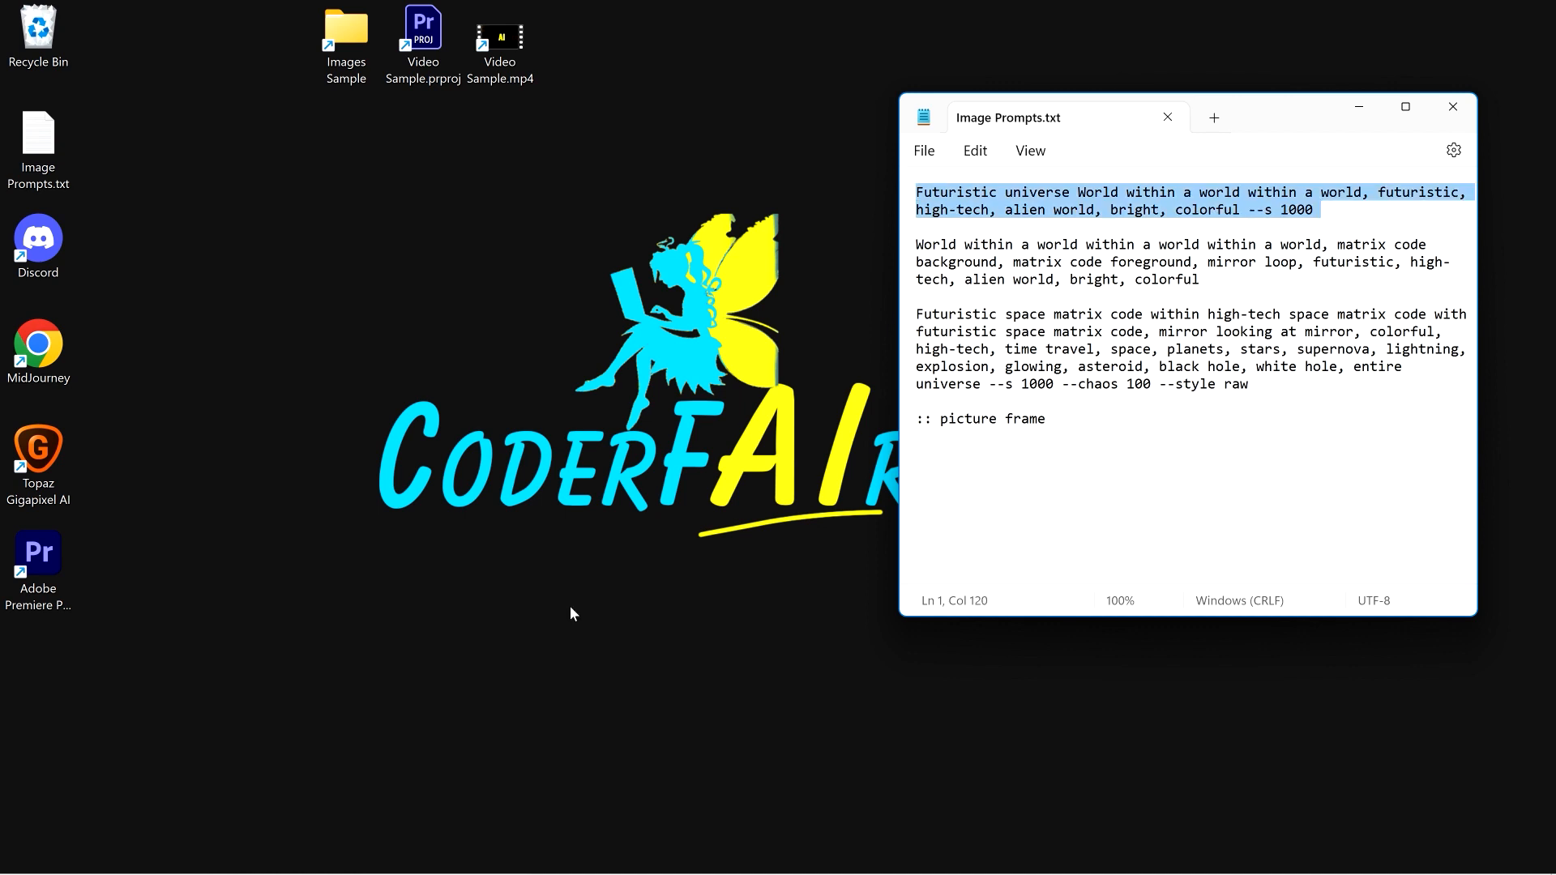
Switch to Discord and run the /info command in the general channel.
key("alt+Tab")
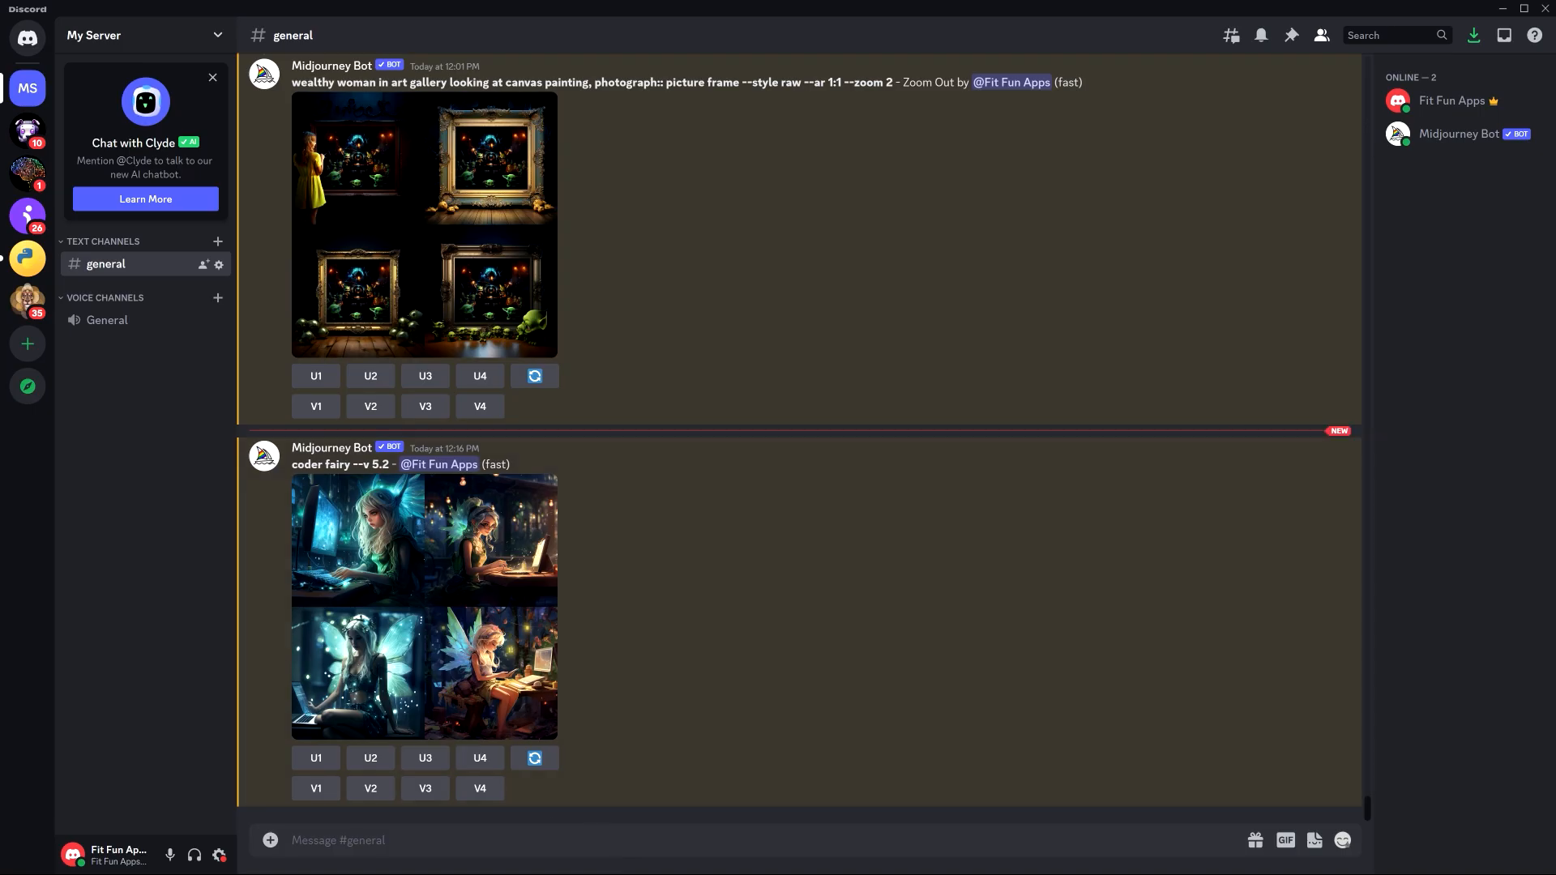
type("/info")
key("Return")
key("Return")
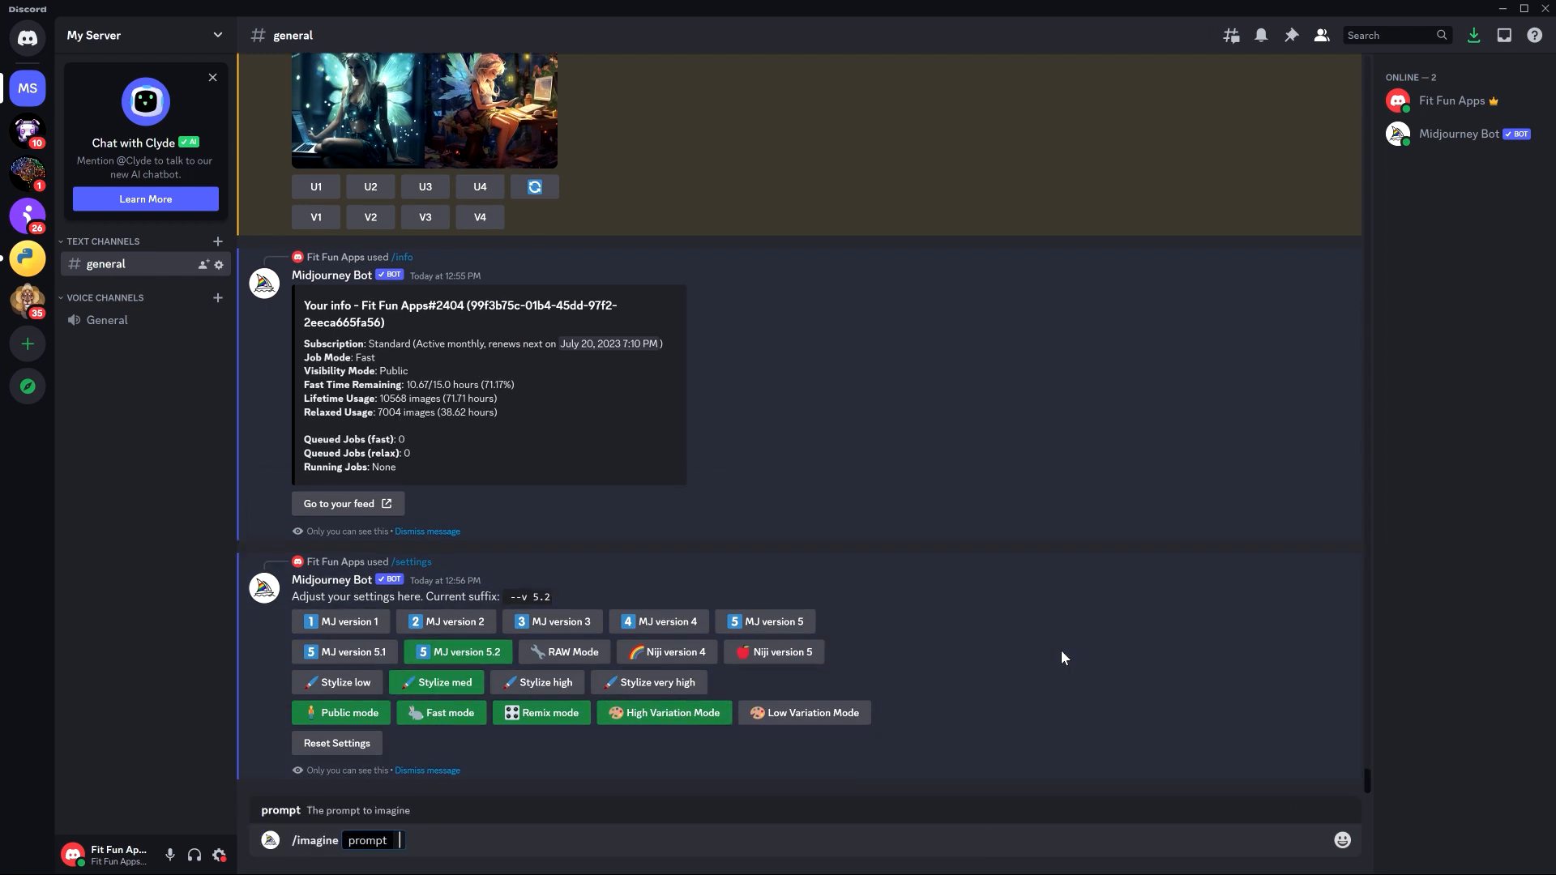
Submit the "Futuristic universe" prompt and the "World within a world" matrix code prompt to Midjourney with /imagine.
key("ctrl+v")
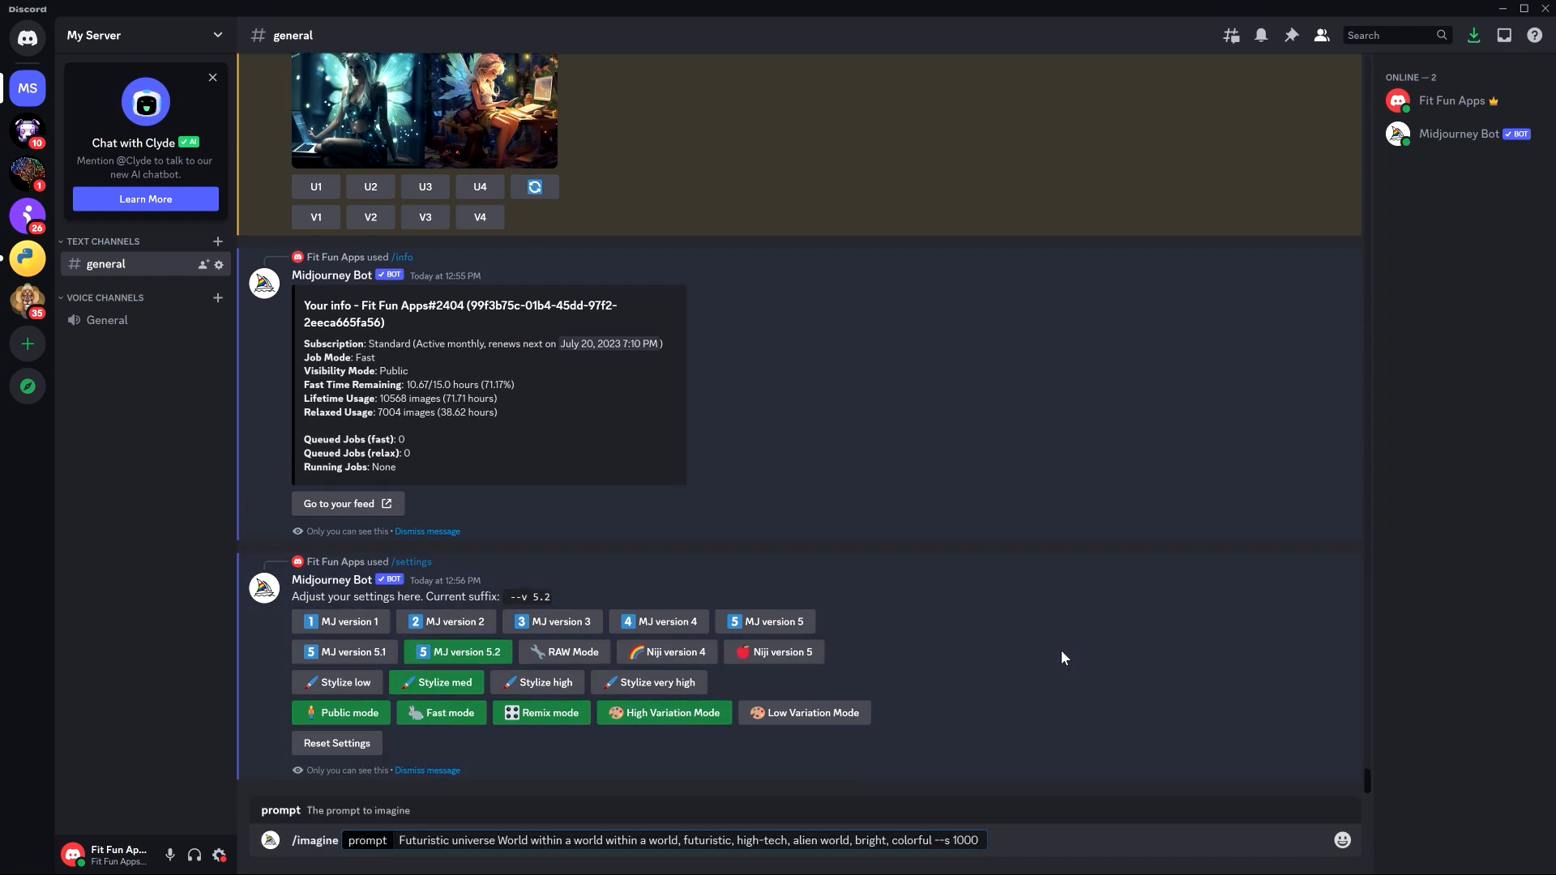
key("Return")
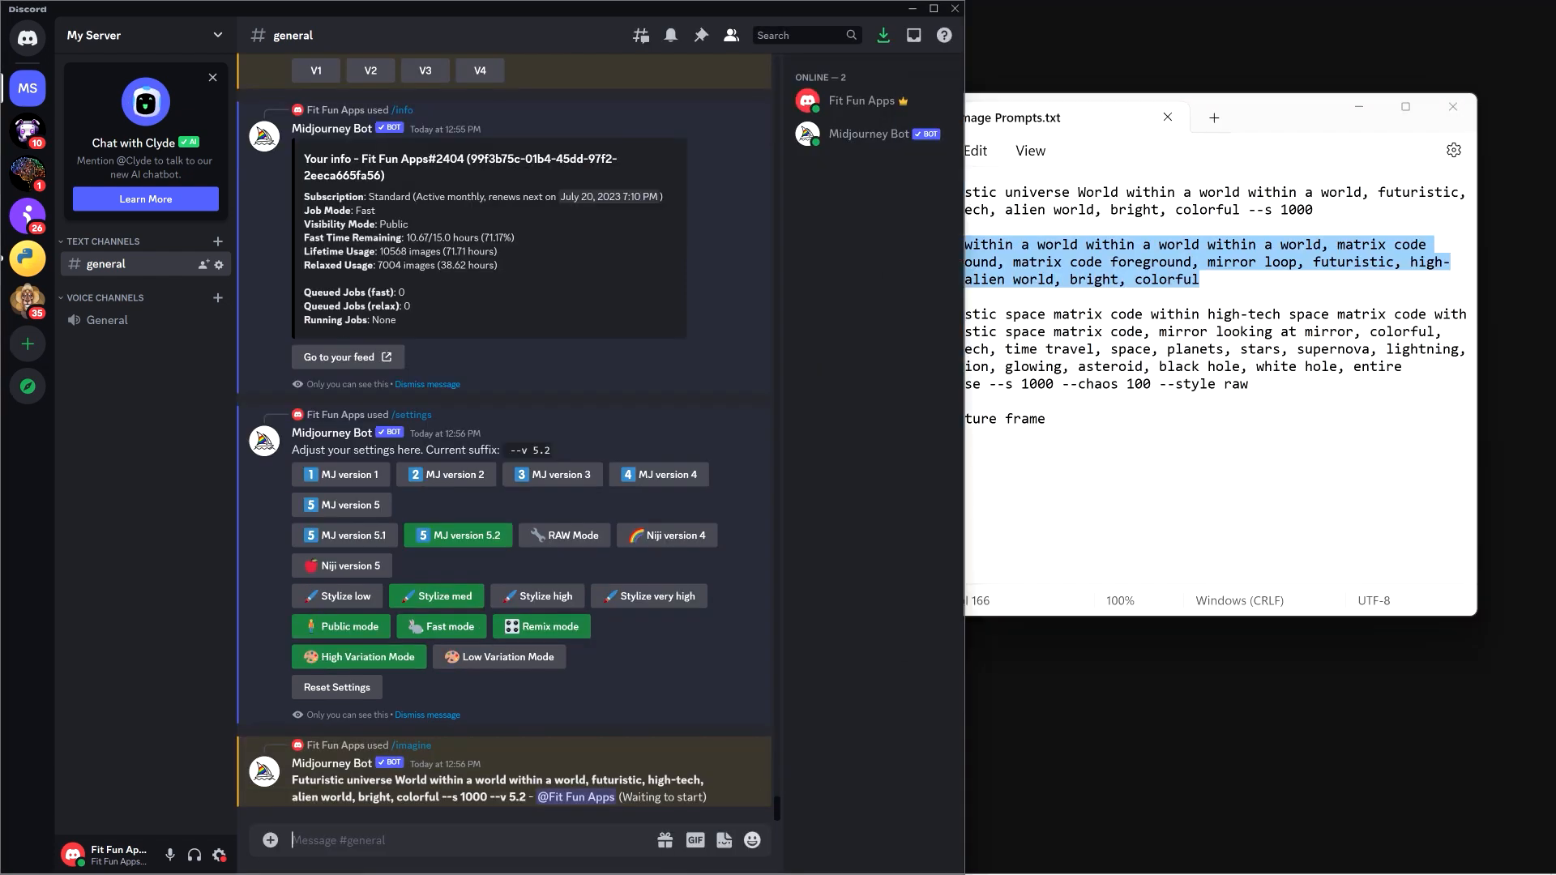
type("/")
key("Return")
type("World within a world within a world within a world, matrix code background, matrix code foreground, mirror loop, futuristic, high-tech, alien world, bright, colorful")
key("Return")
Copy the third prompt, starting "Futuristic space matrix code", and try to submit it to Midjourney in Discord.
left_click_drag(916, 314, 1249, 384)
key("ctrl+c")
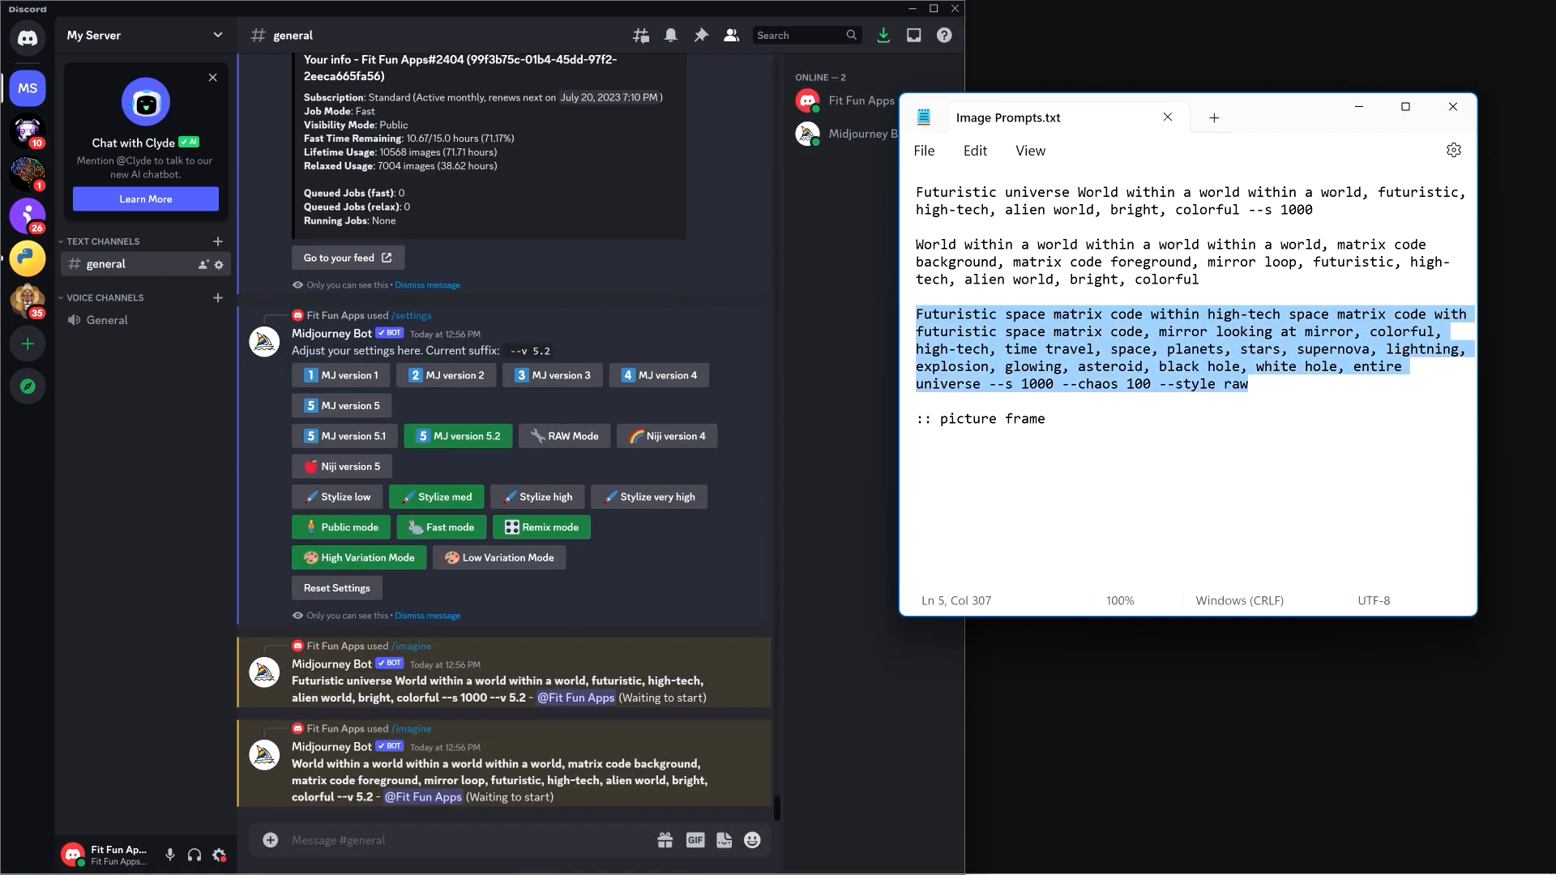
key("alt+Tab")
type("/i")
key("ctrl+v")
key("Return")
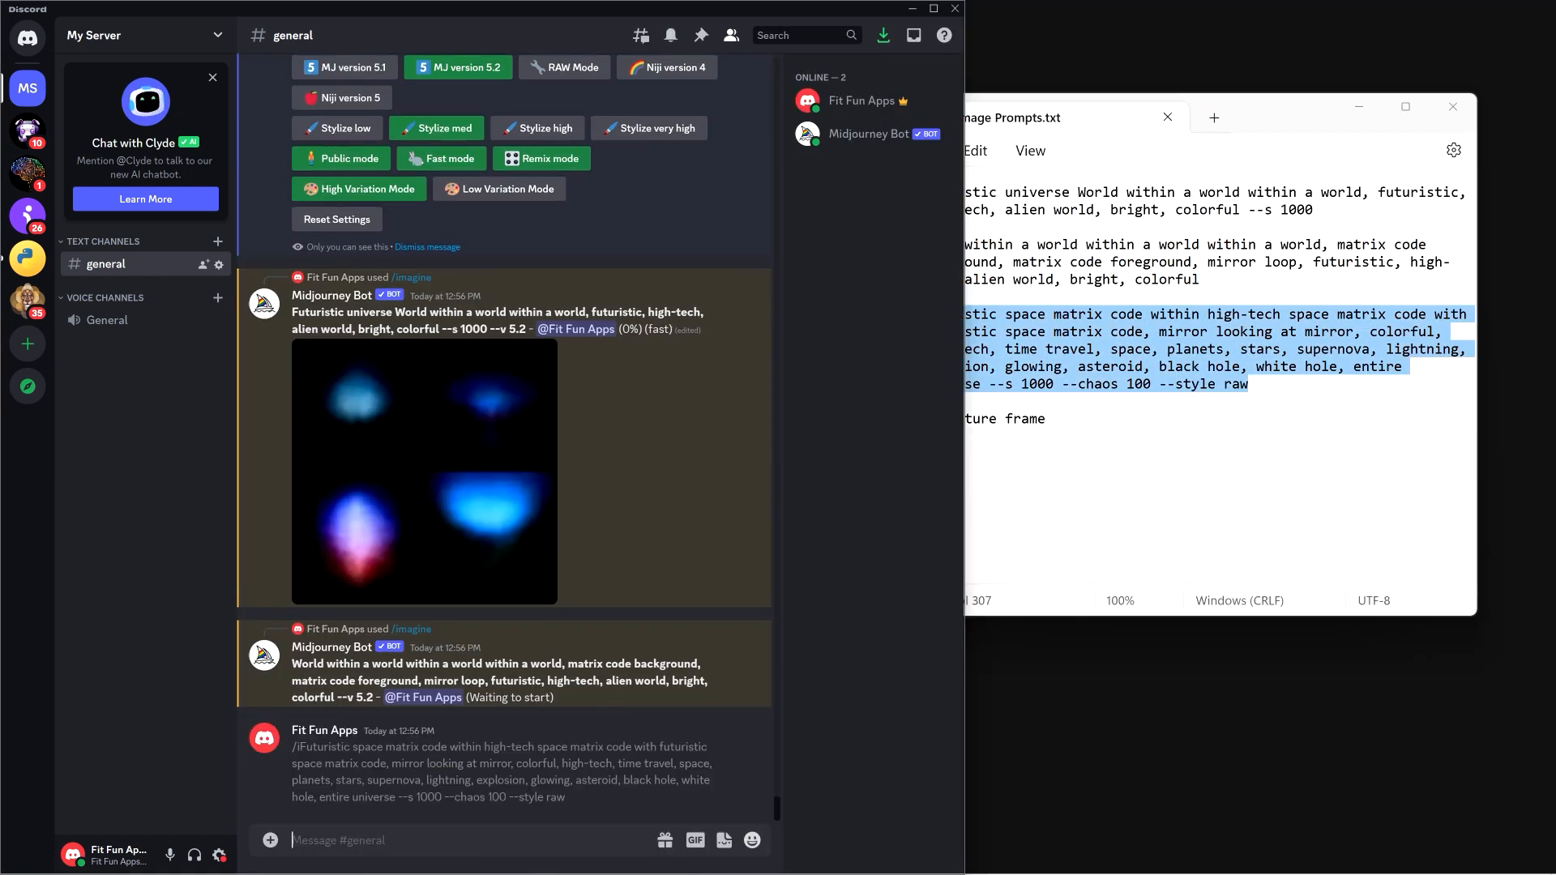
Open folder A of World within a World in Images Sample and browse its images in the photo viewer.
left_click(934, 10)
left_click(1553, 868)
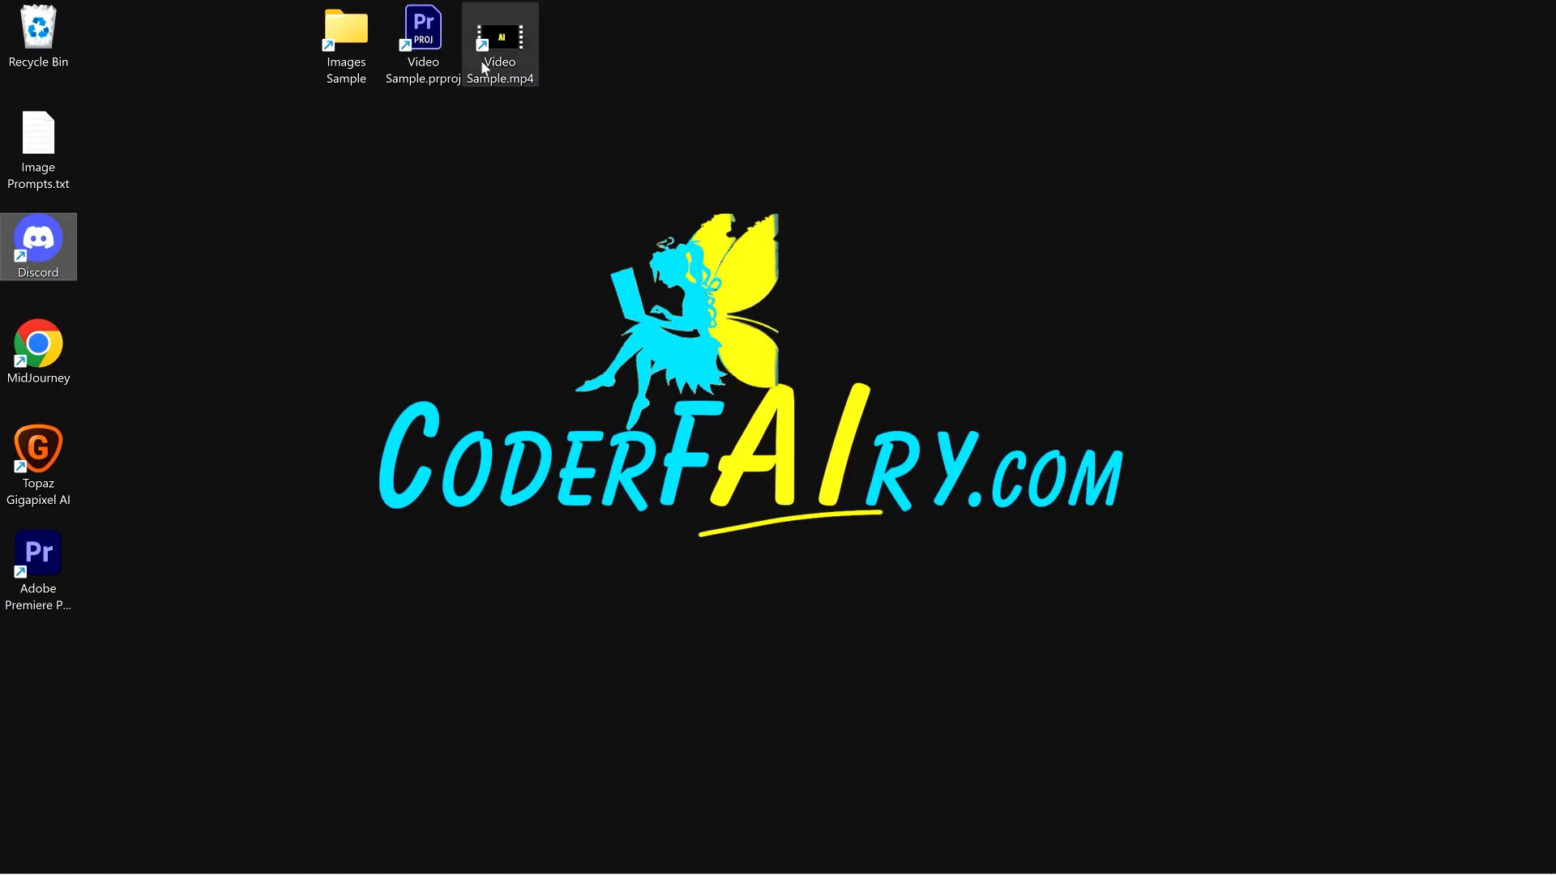
double_click(346, 49)
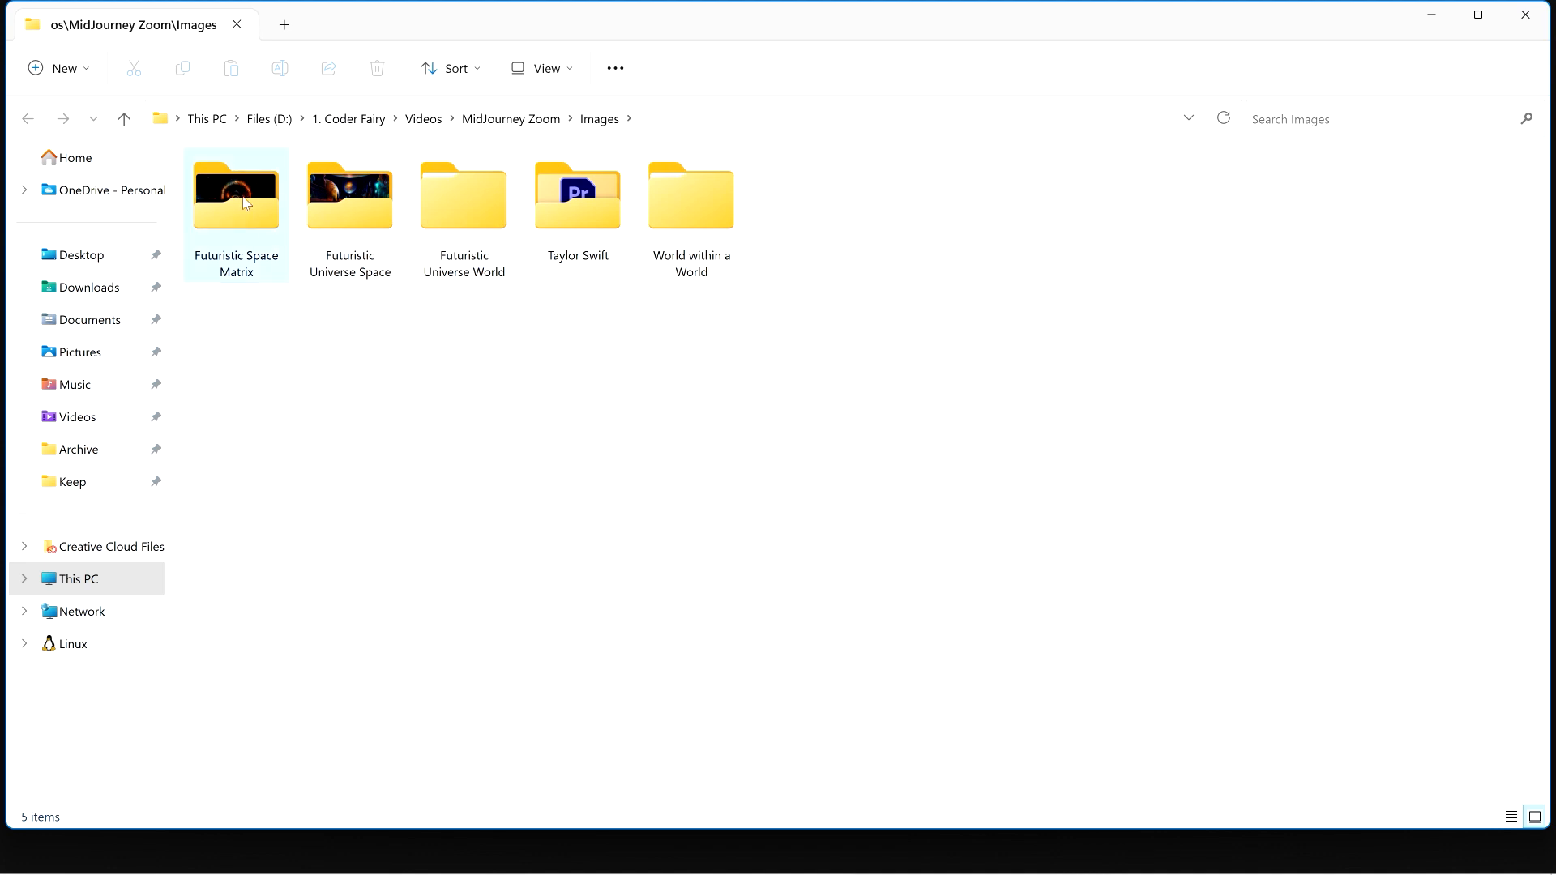
double_click(679, 225)
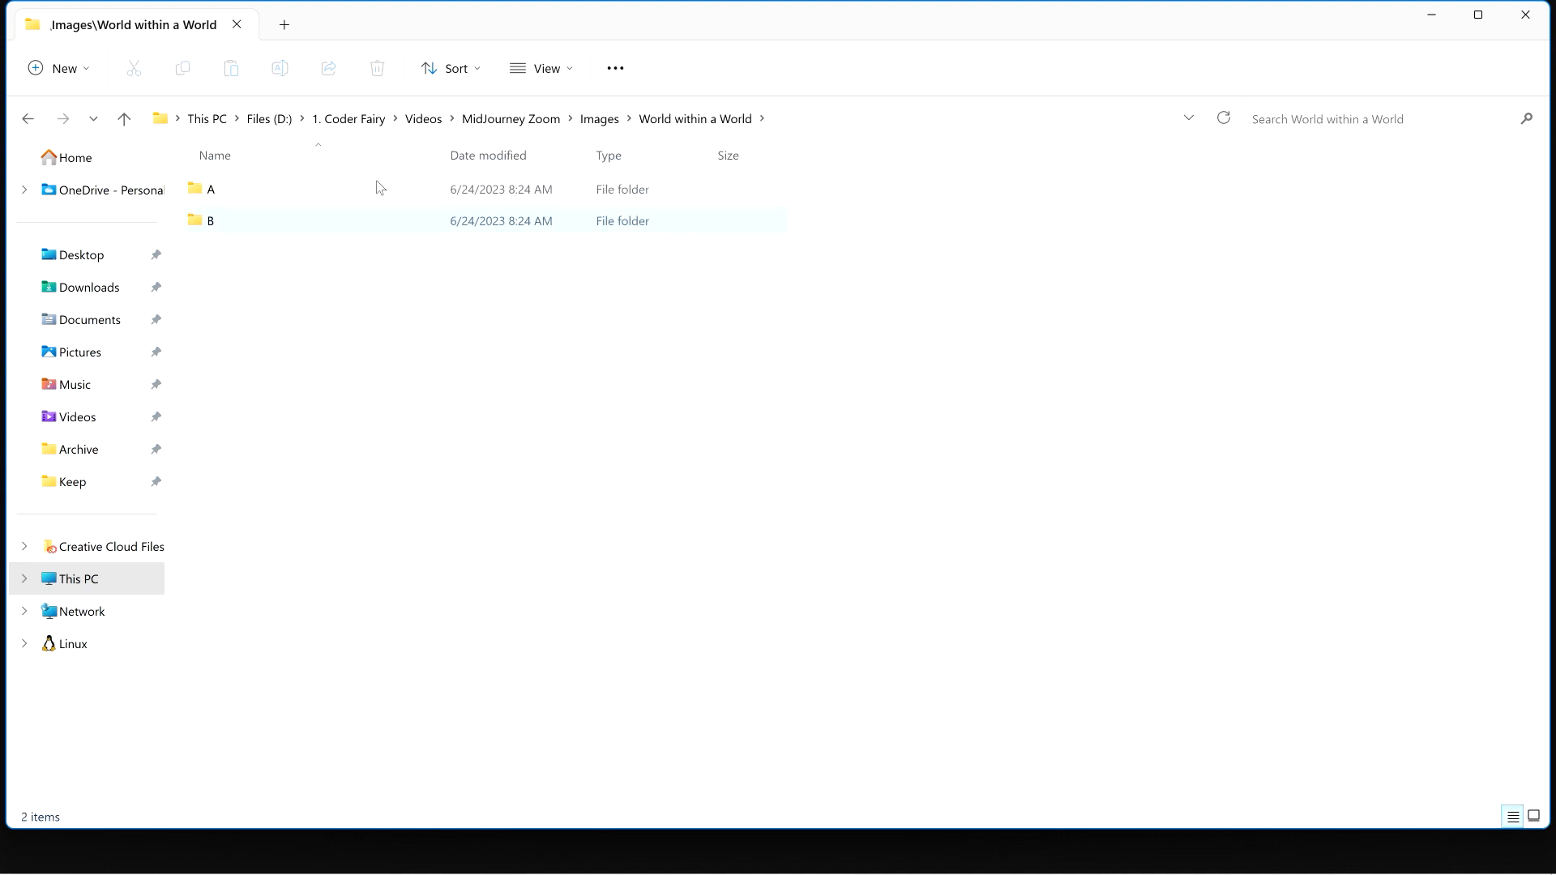
double_click(302, 188)
left_click(250, 186)
double_click(250, 187)
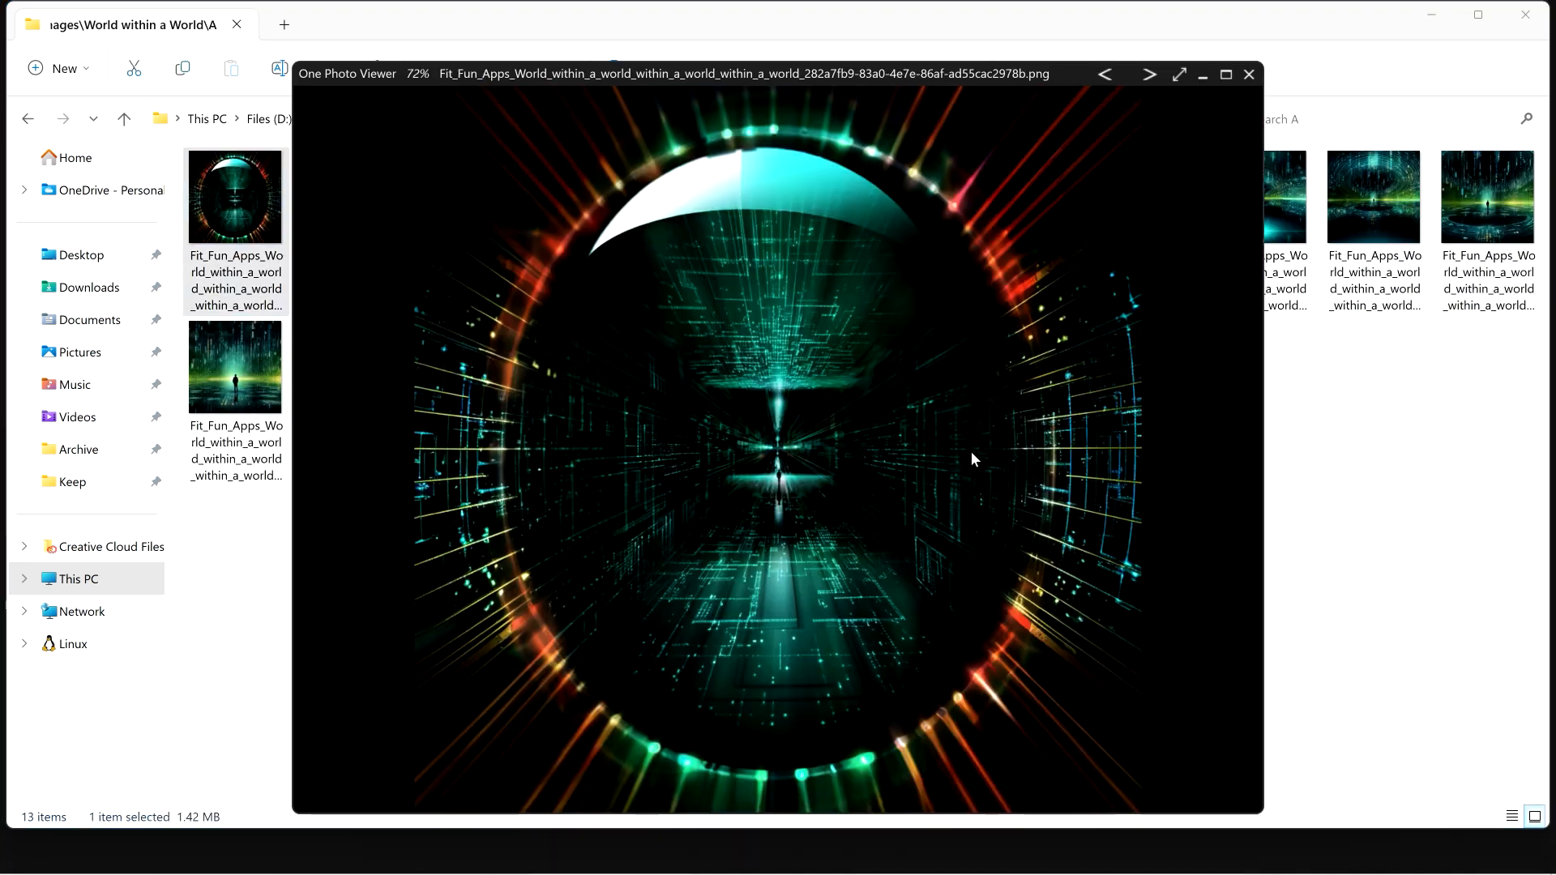
key("Right")
key("Right")
key("Right")
key("Right")
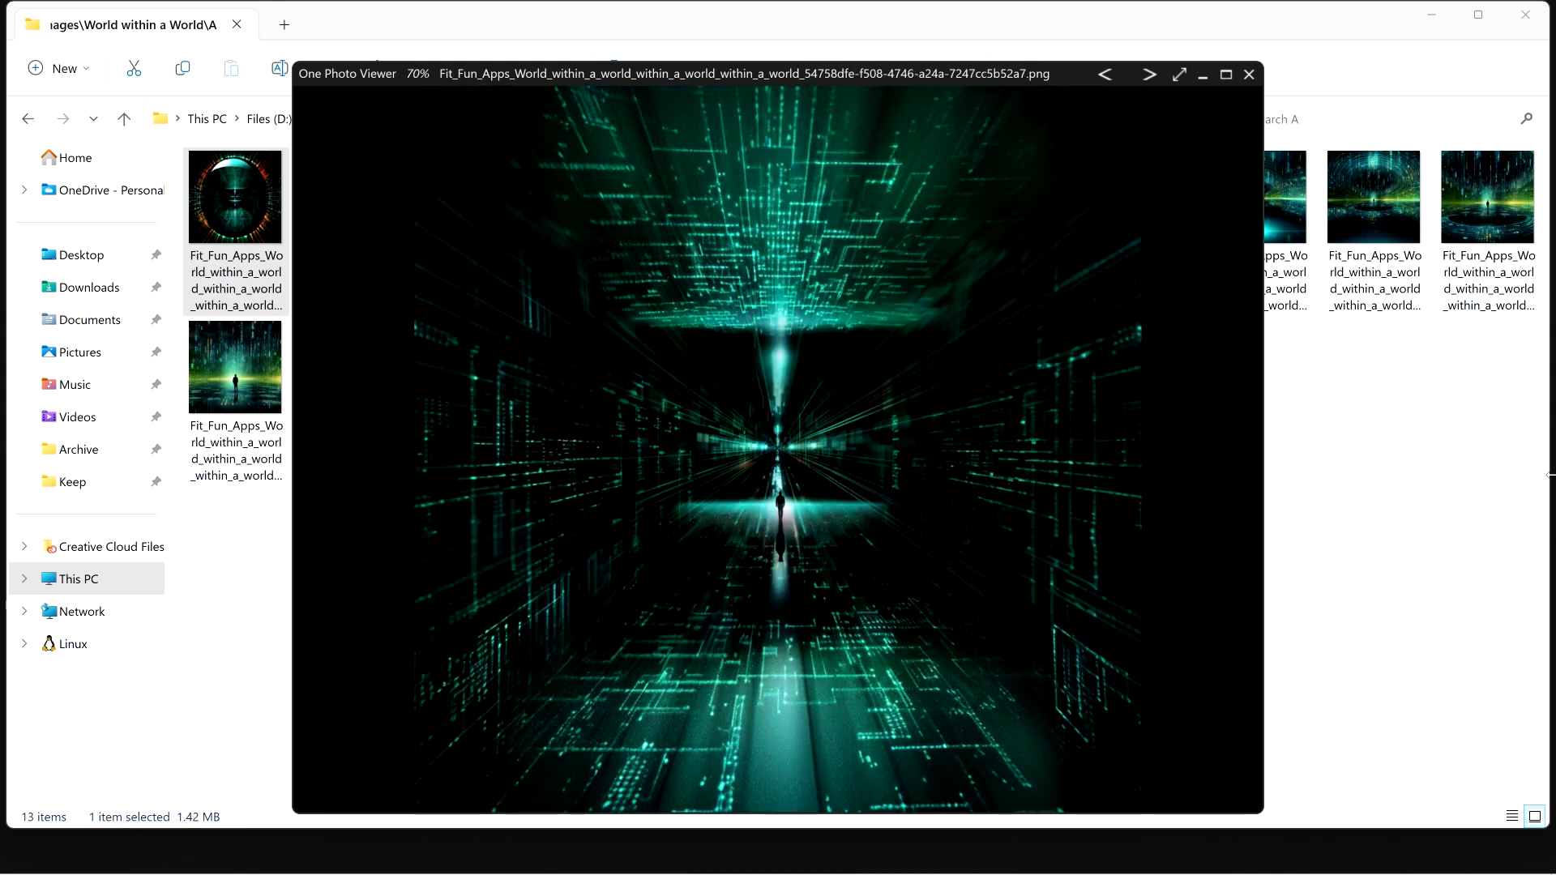
Close the photo viewer and open the Futuristic Space Matrix folder in Images.
left_click(1249, 73)
key("alt+Up")
key("alt+Up")
key("Left")
key("Left")
key("Left")
key("Left")
key("Return")
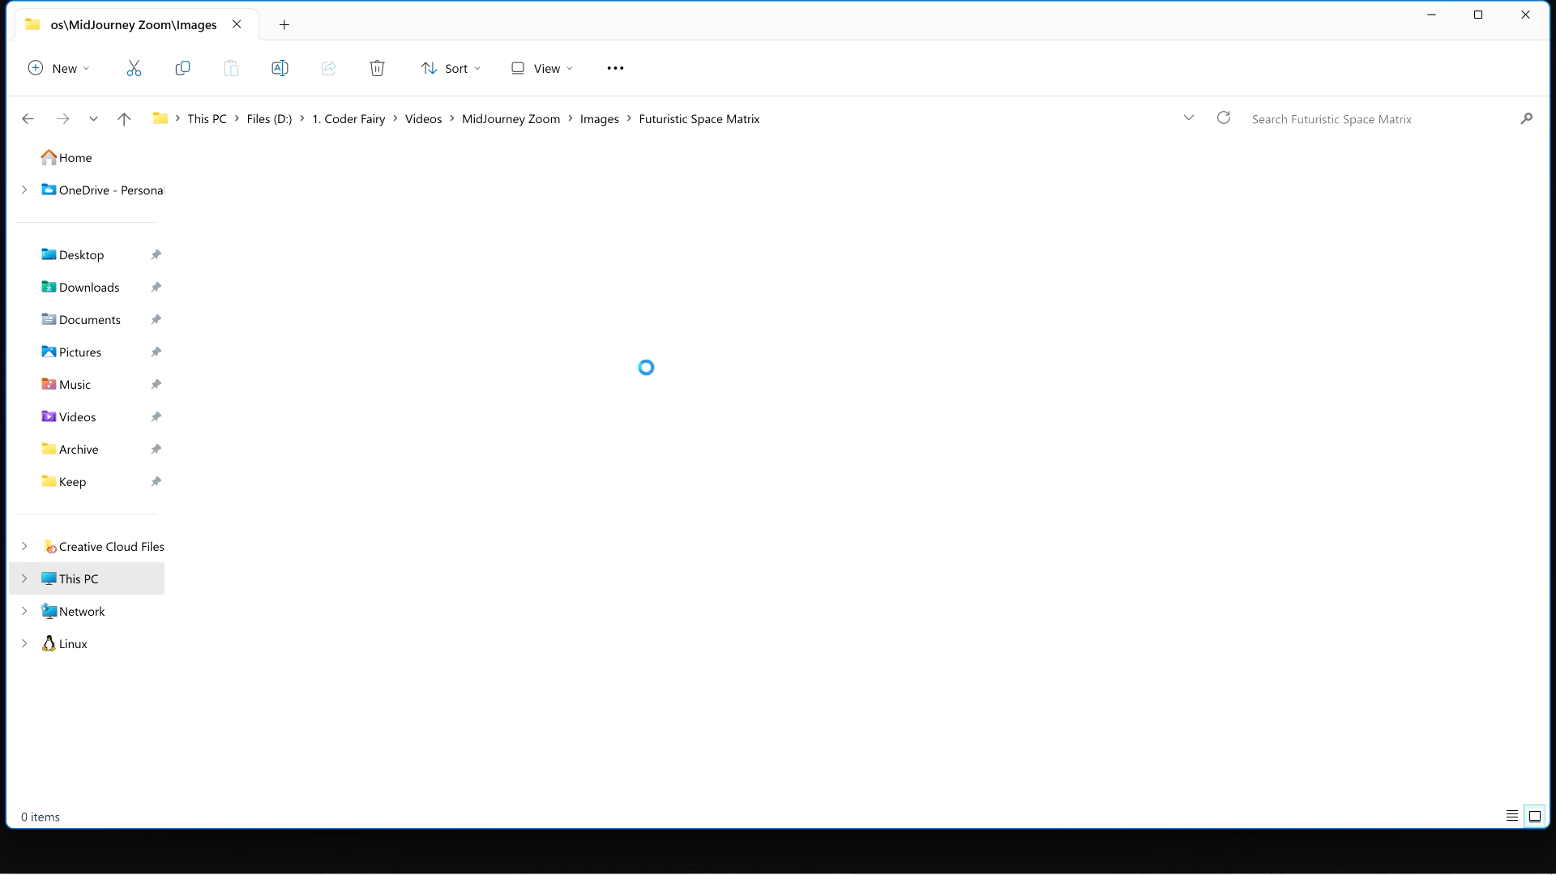
scroll(751, 306, "up", 2)
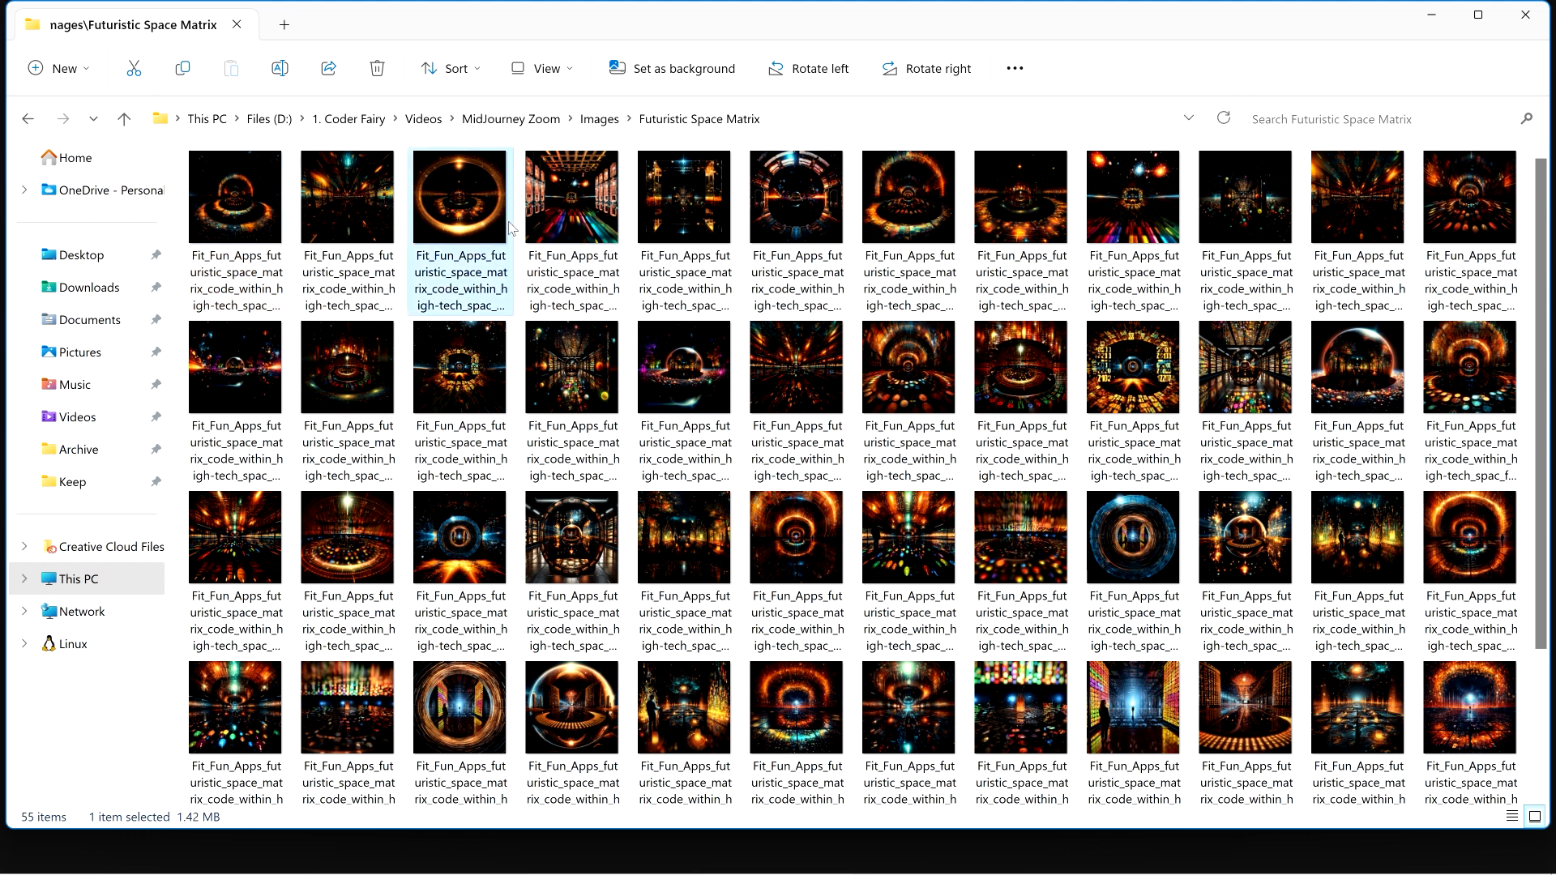
Compare the folder's thumbnails by selecting several images, returning to the first image at the end.
left_click(459, 211, "ctrl")
left_click(836, 267, "ctrl")
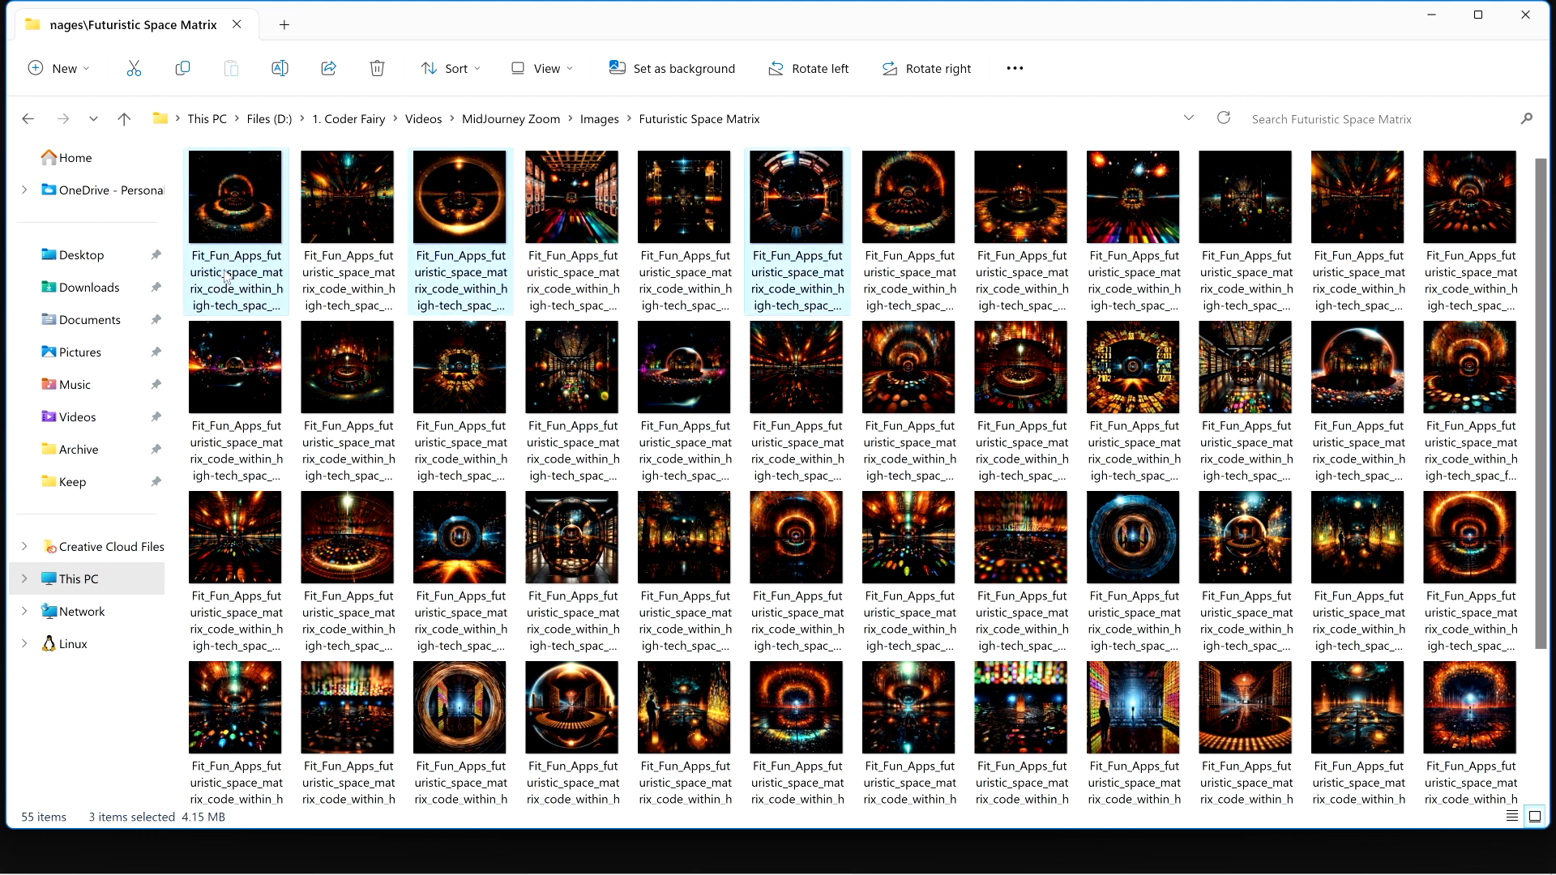
left_click(920, 227)
left_click(1023, 201, "ctrl")
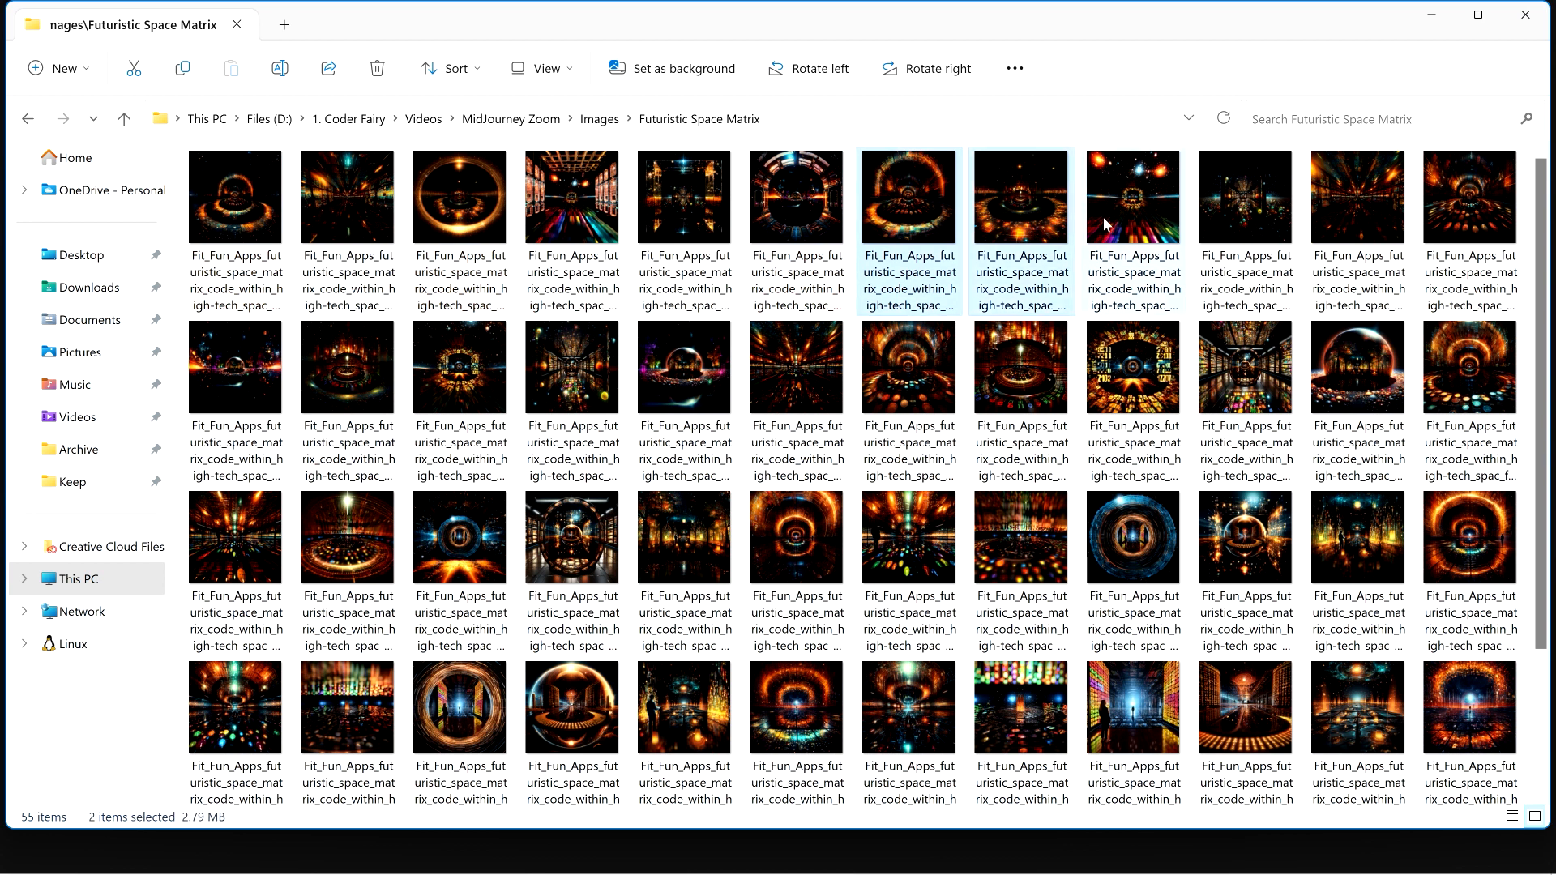
left_click(1129, 406, "ctrl")
scroll(1128, 403, "down", 2)
key("Home")
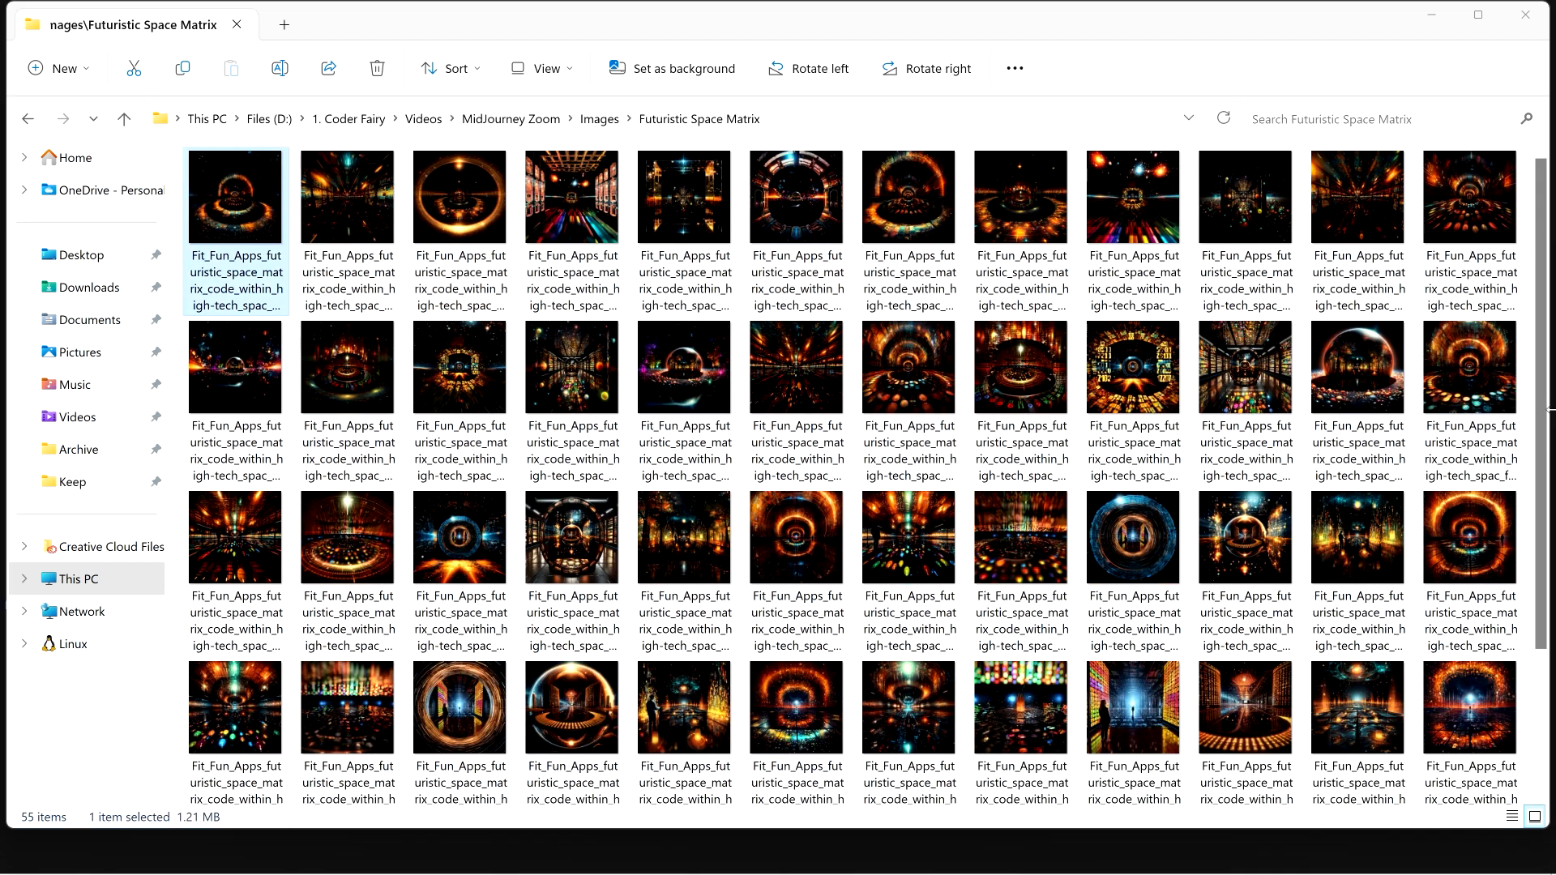
View the Futuristic Space Matrix images one after another from the first image, and close the photo viewer.
key("Return")
key("Right")
key("Right")
key("Right")
key("Right")
key("Right")
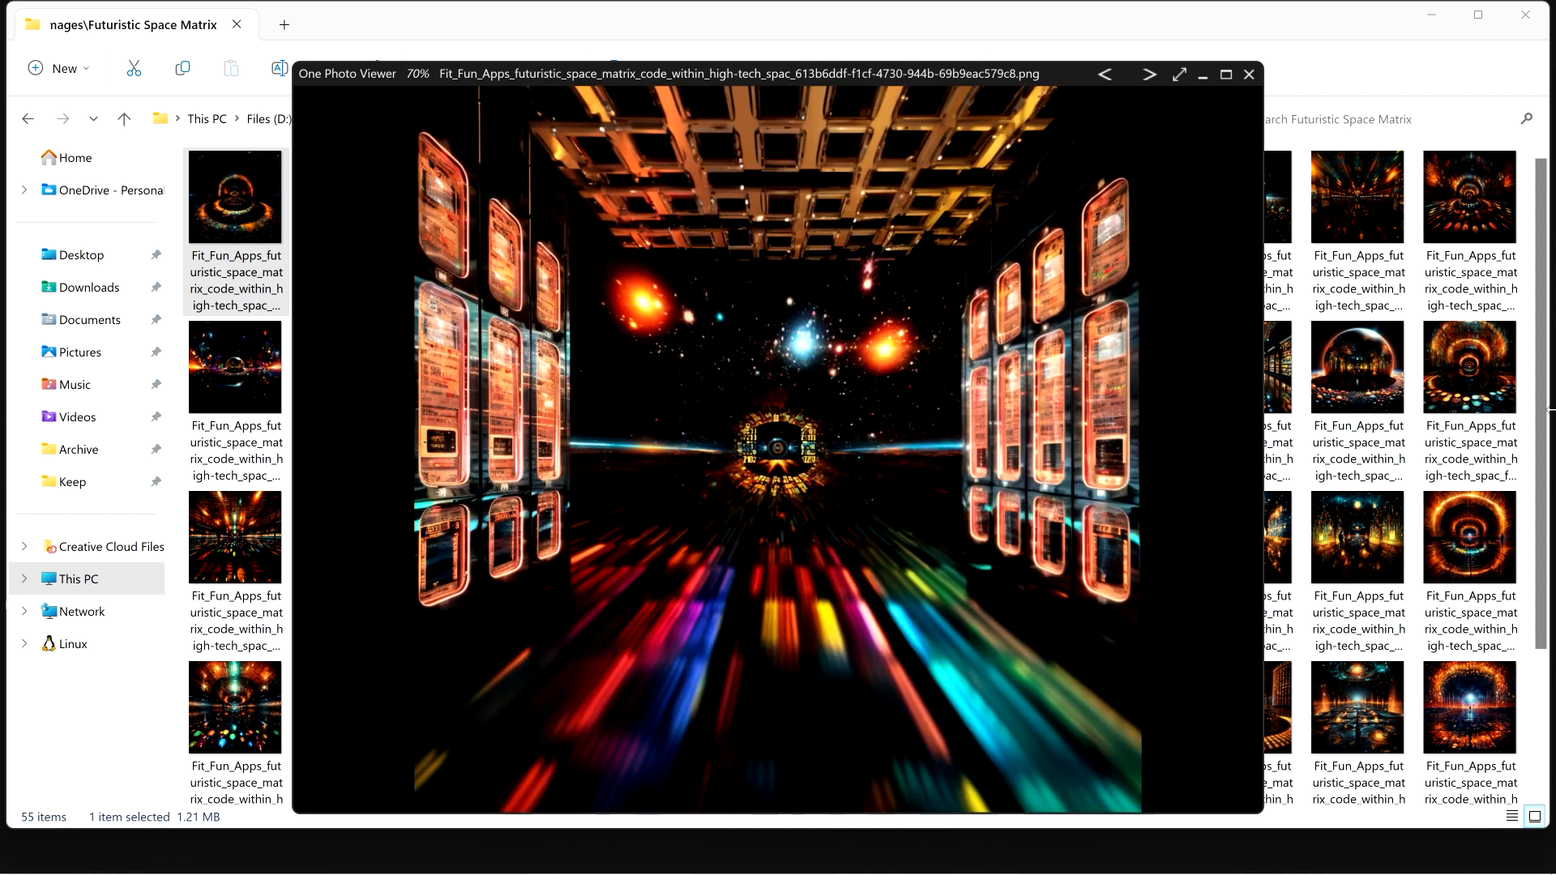
key("Right")
key("Right")
key("Right")
key("Right")
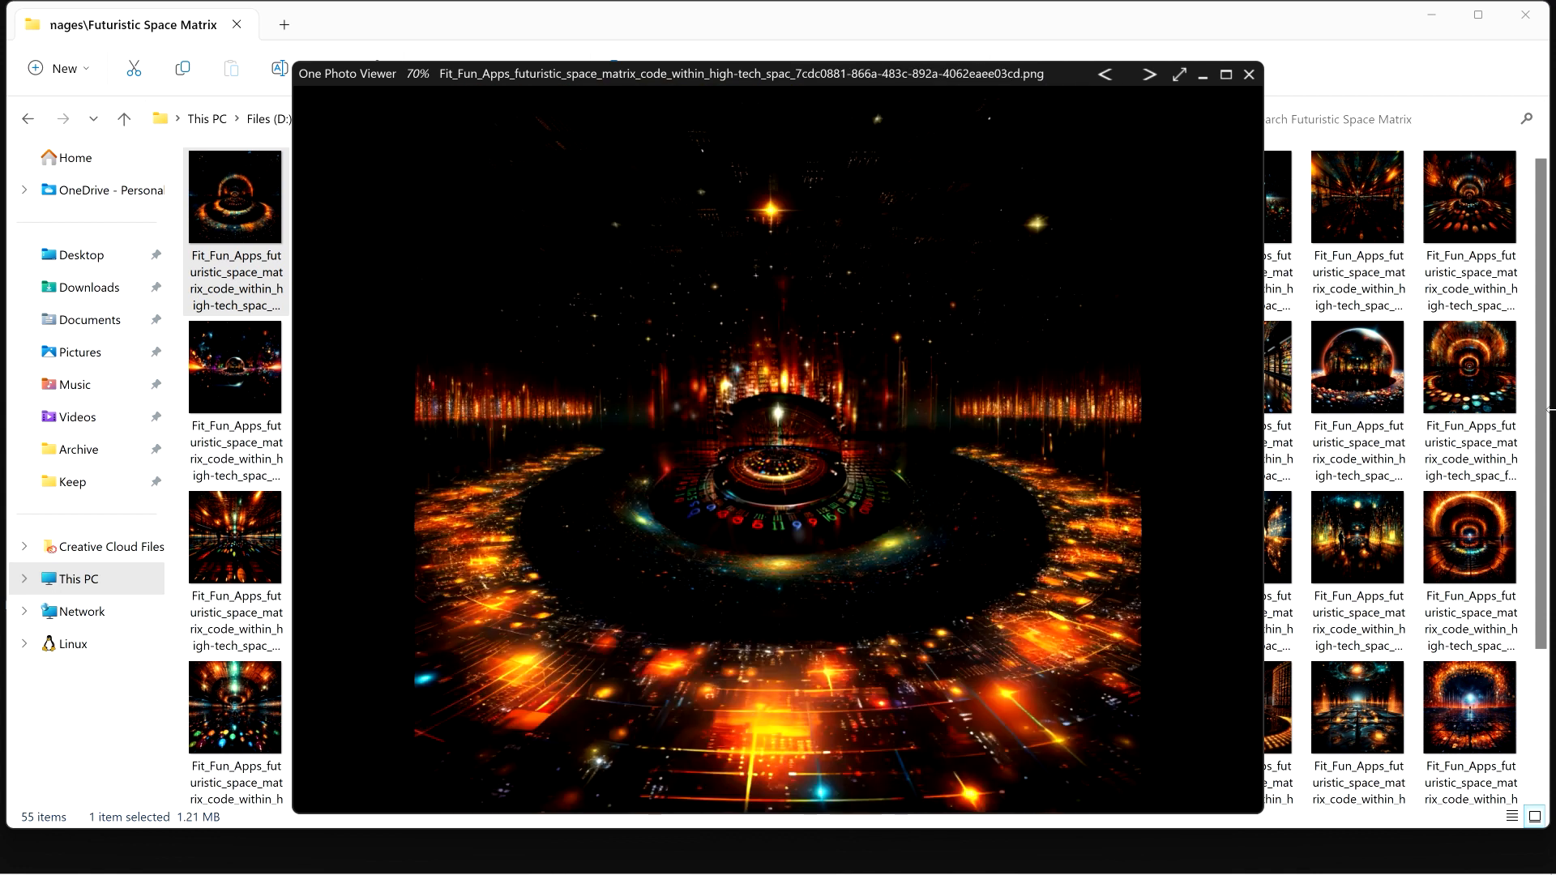
key("Right")
key("Right")
key("Right")
key("Right")
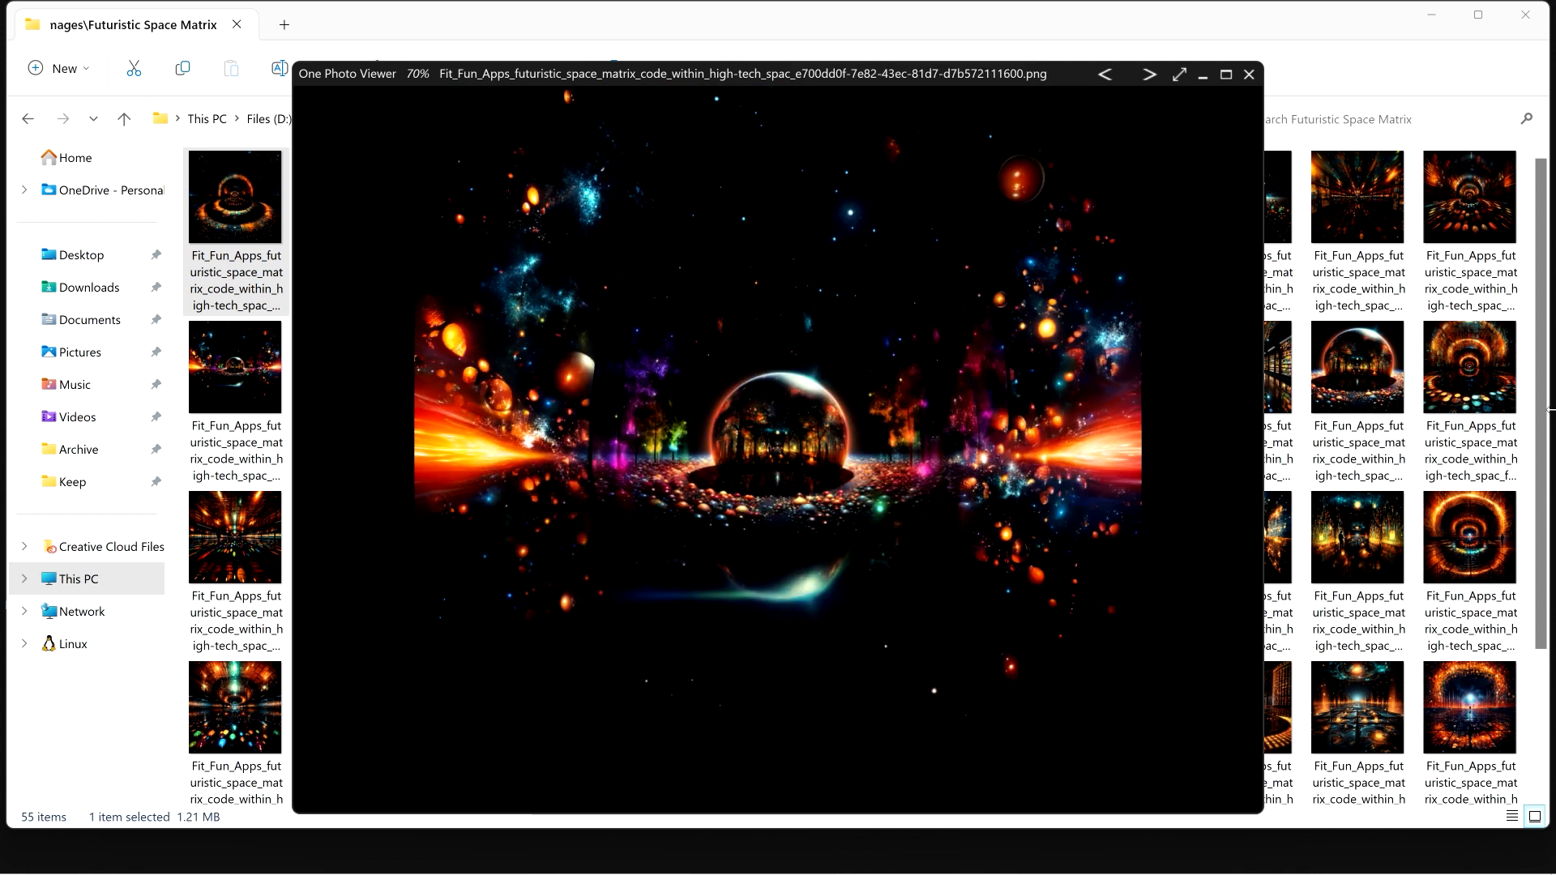
key("Right")
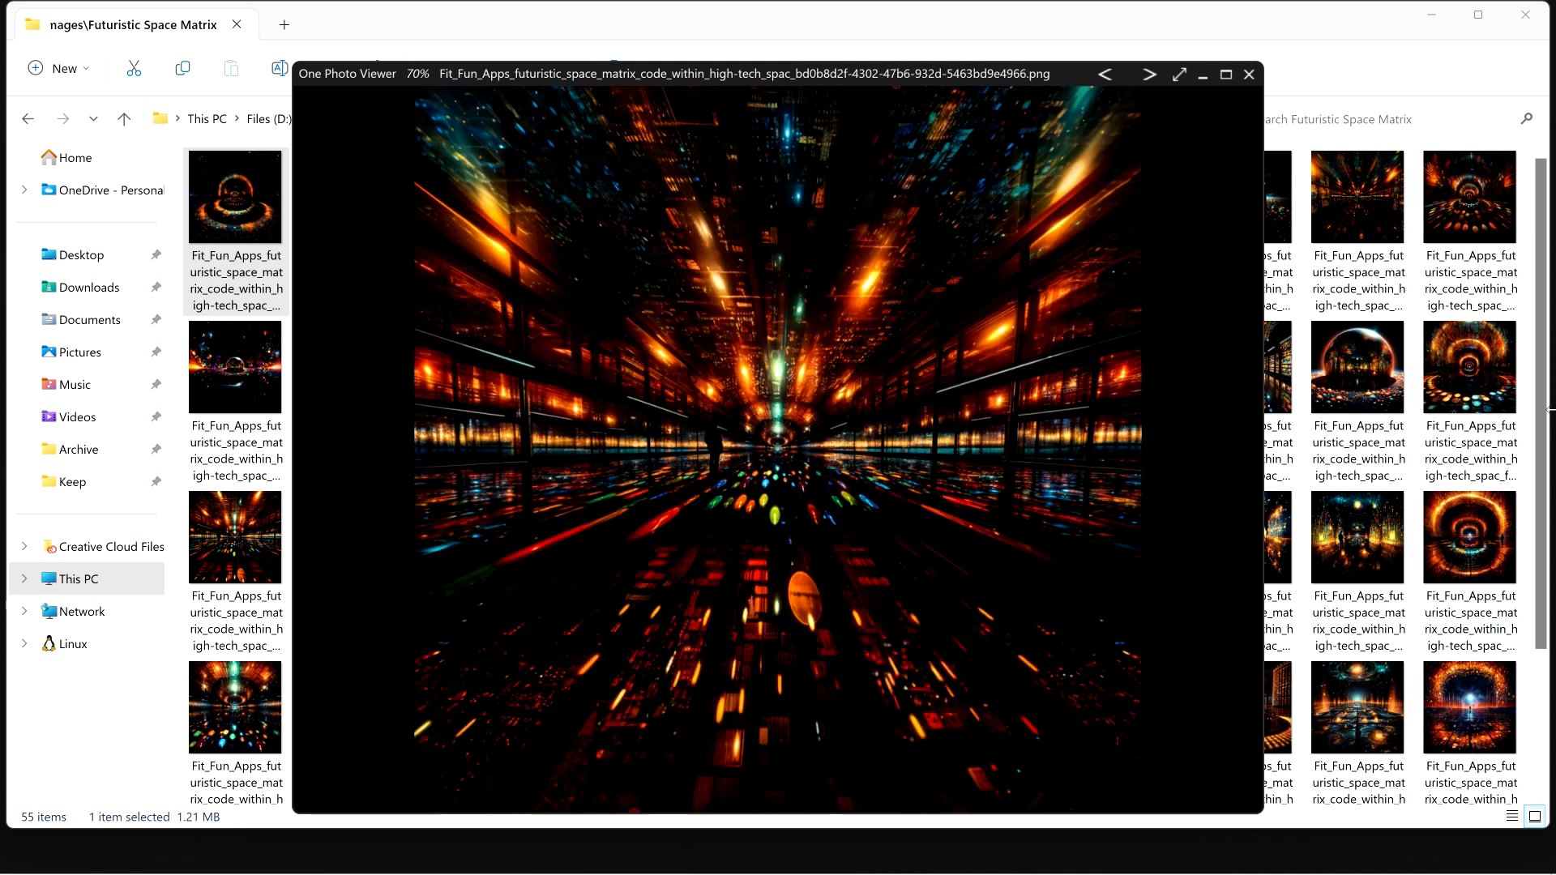
left_click(1248, 75)
Open the fourth image's file name for editing and highlight the unique ID at its end.
left_click(754, 258)
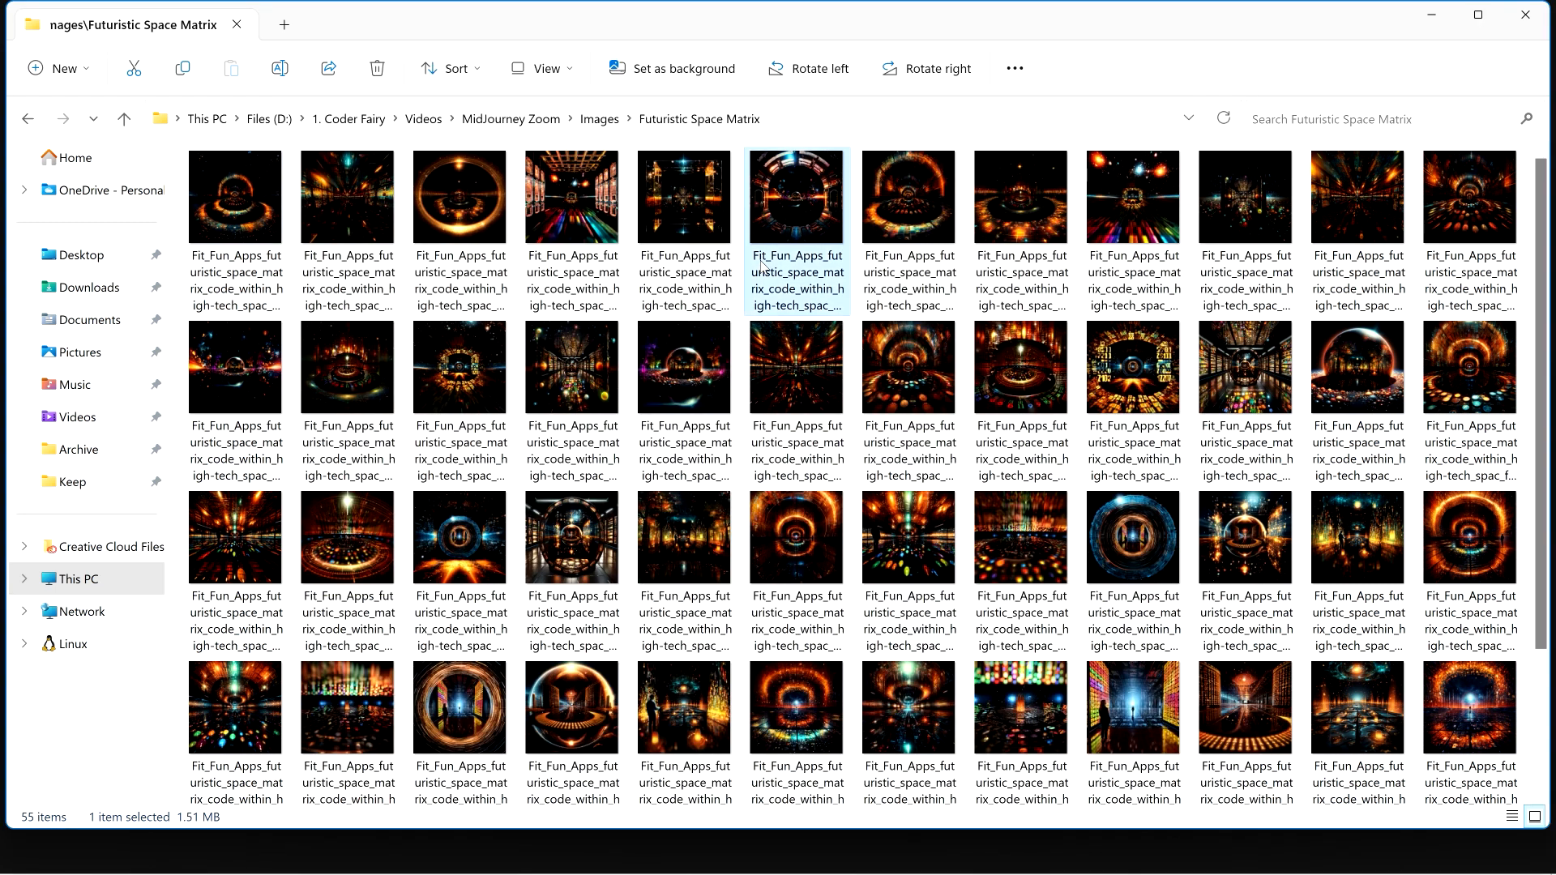
left_click(575, 283)
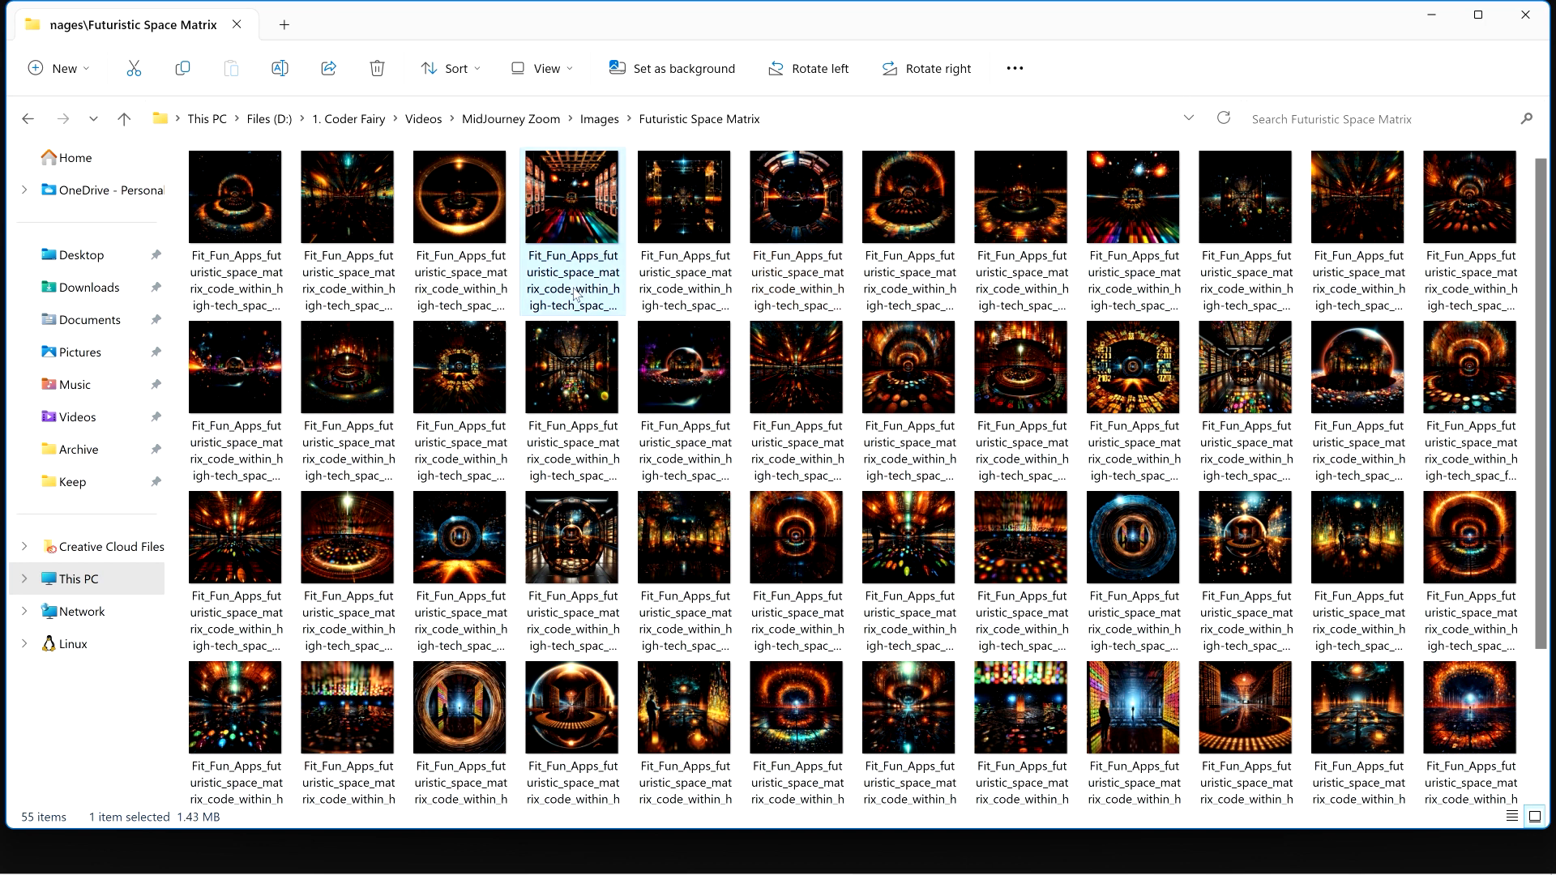
left_click(613, 295)
key("End")
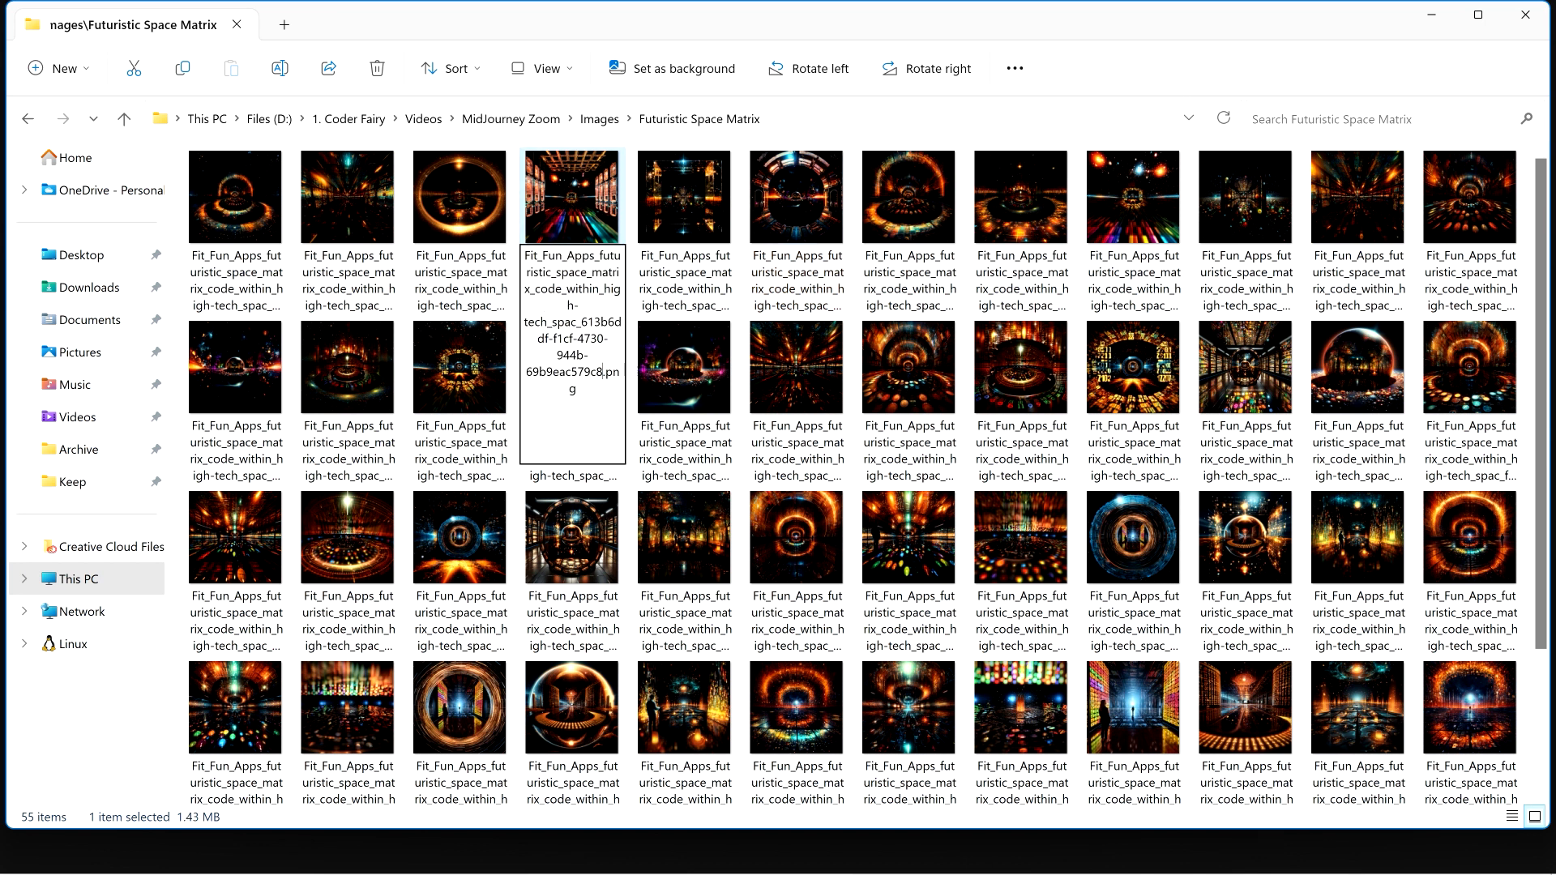
key("ctrl+shift+Left")
key("ctrl+shift+Left")
key("ctrl+shift+Left")
key("ctrl+shift+Left")
key("ctrl+shift+Left")
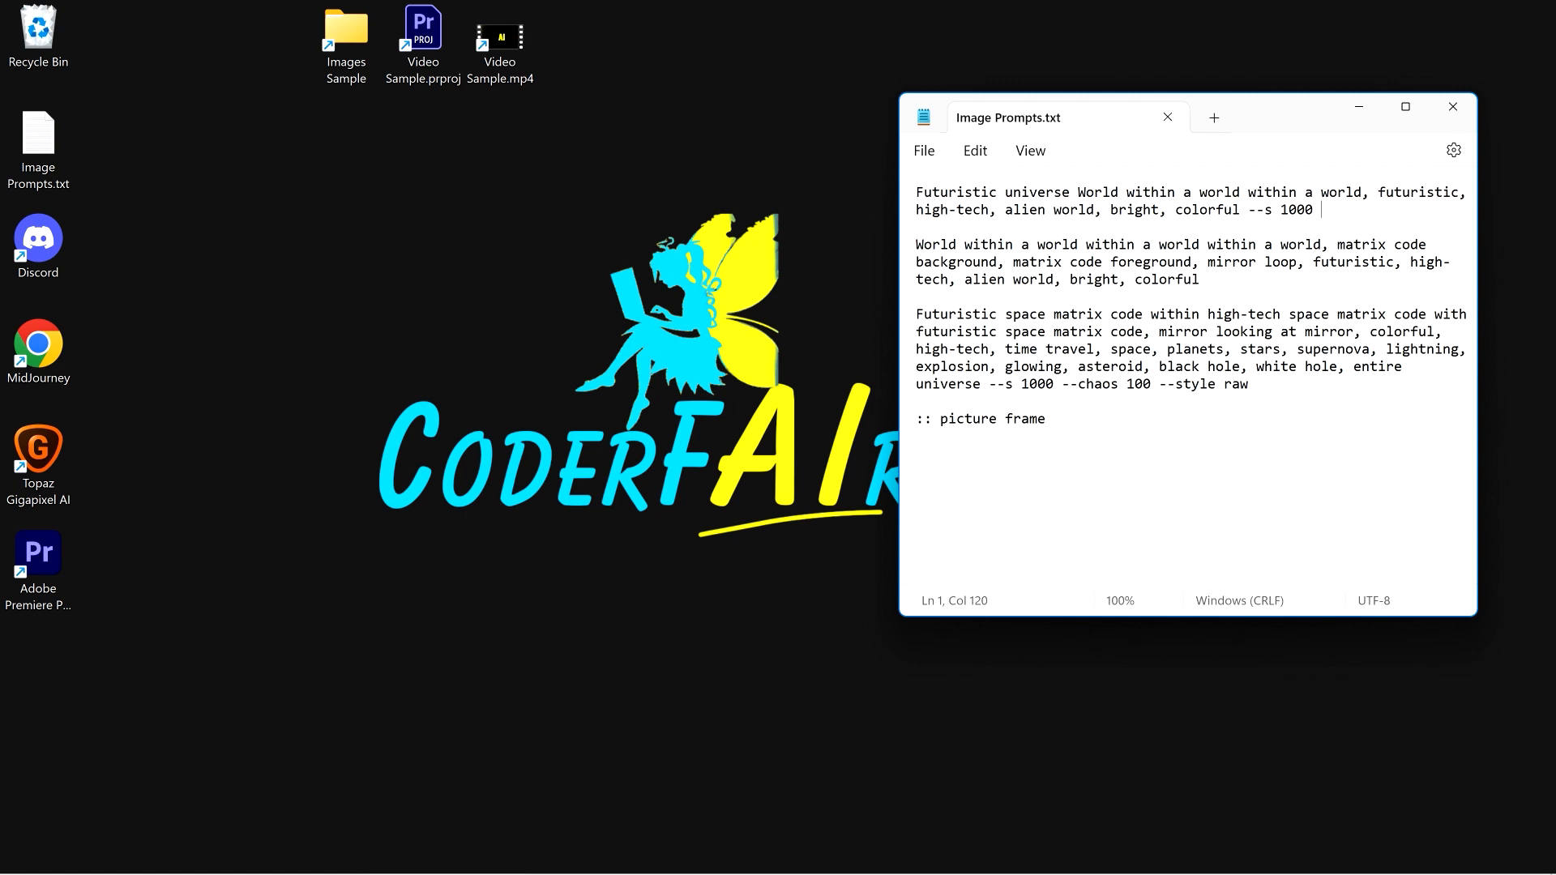
Duplicate the first prompt in Image Prompts.txt as a new paragraph directly below it.
key("Return")
key("Return")
type("Futuristic universe World within a world within a world, futuristic, high-tech, alien world, bright, colorful --s 1000")
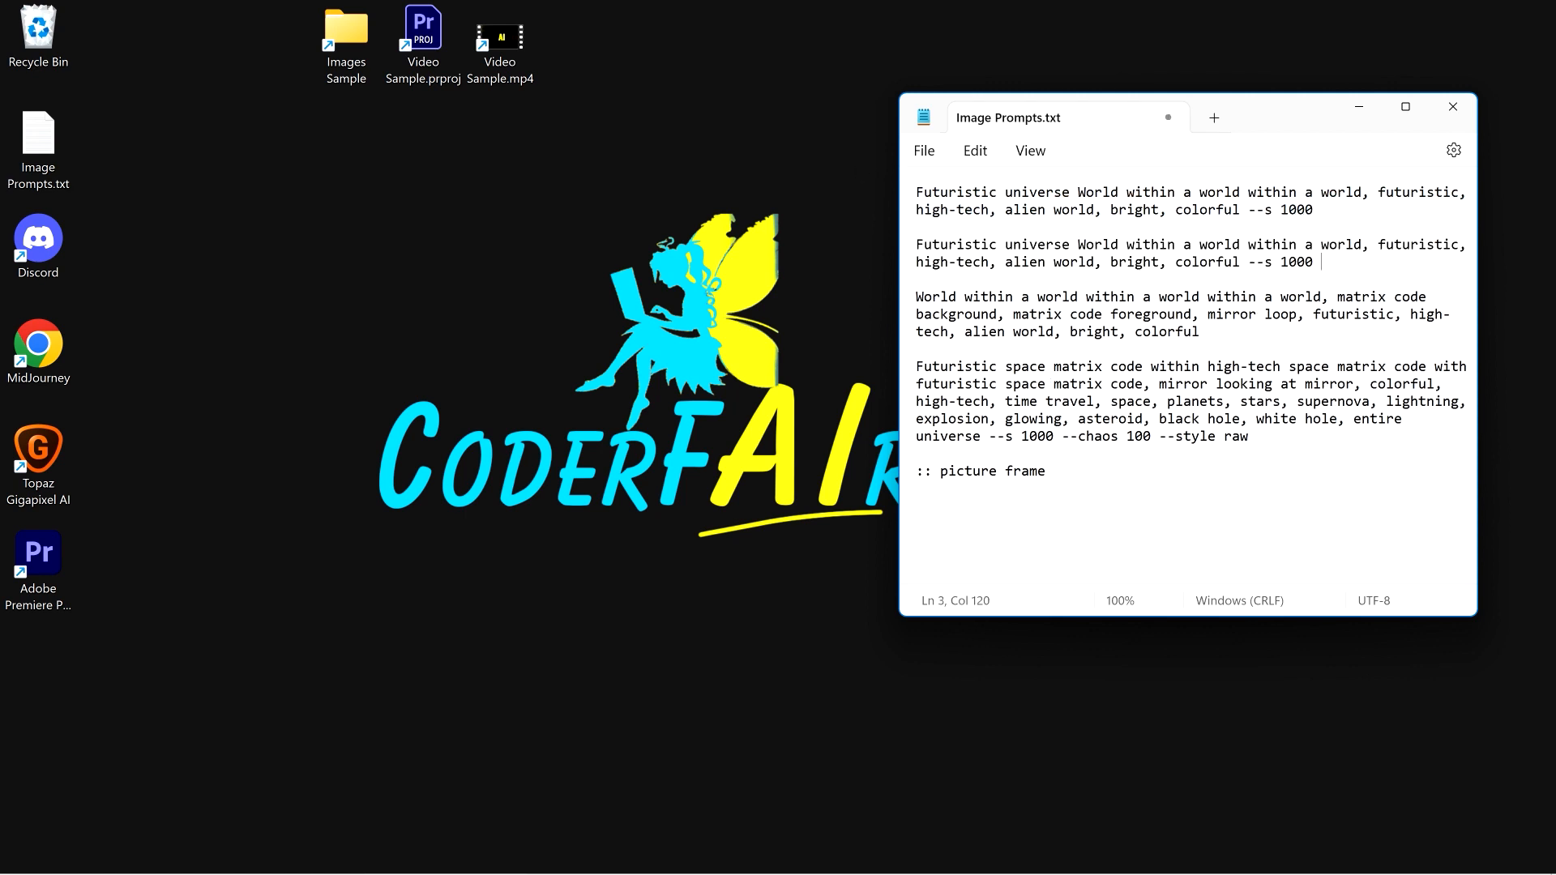
Insert "new" before "universe" in the duplicated prompt and highlight "Futuristic new universe".
key("ctrl+Home")
key("shift+Down")
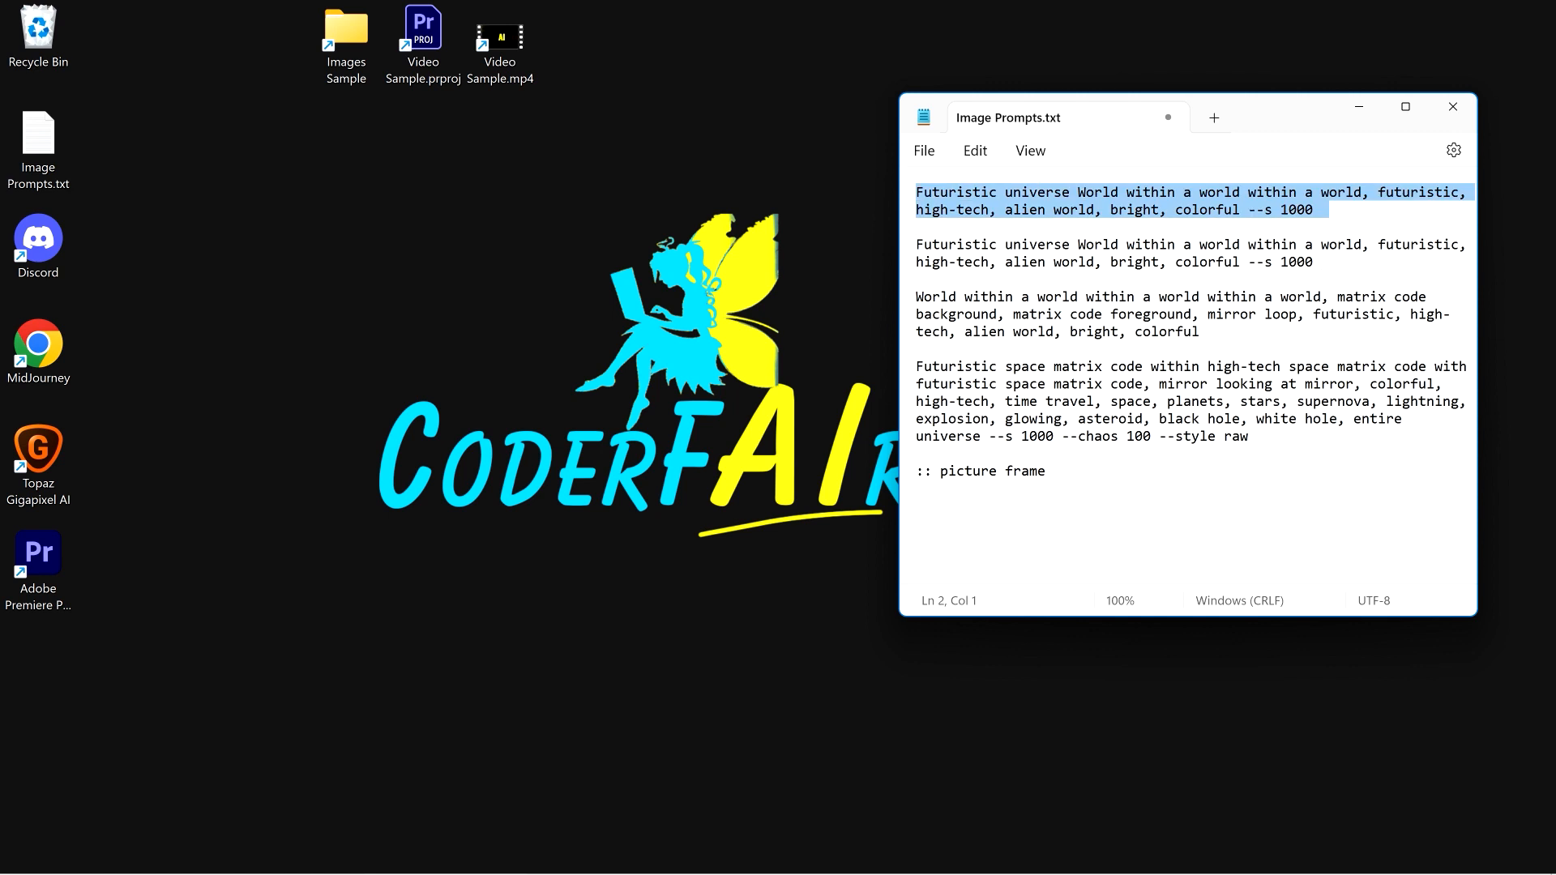
left_click_drag(1329, 262, 834, 234)
left_click(1098, 247)
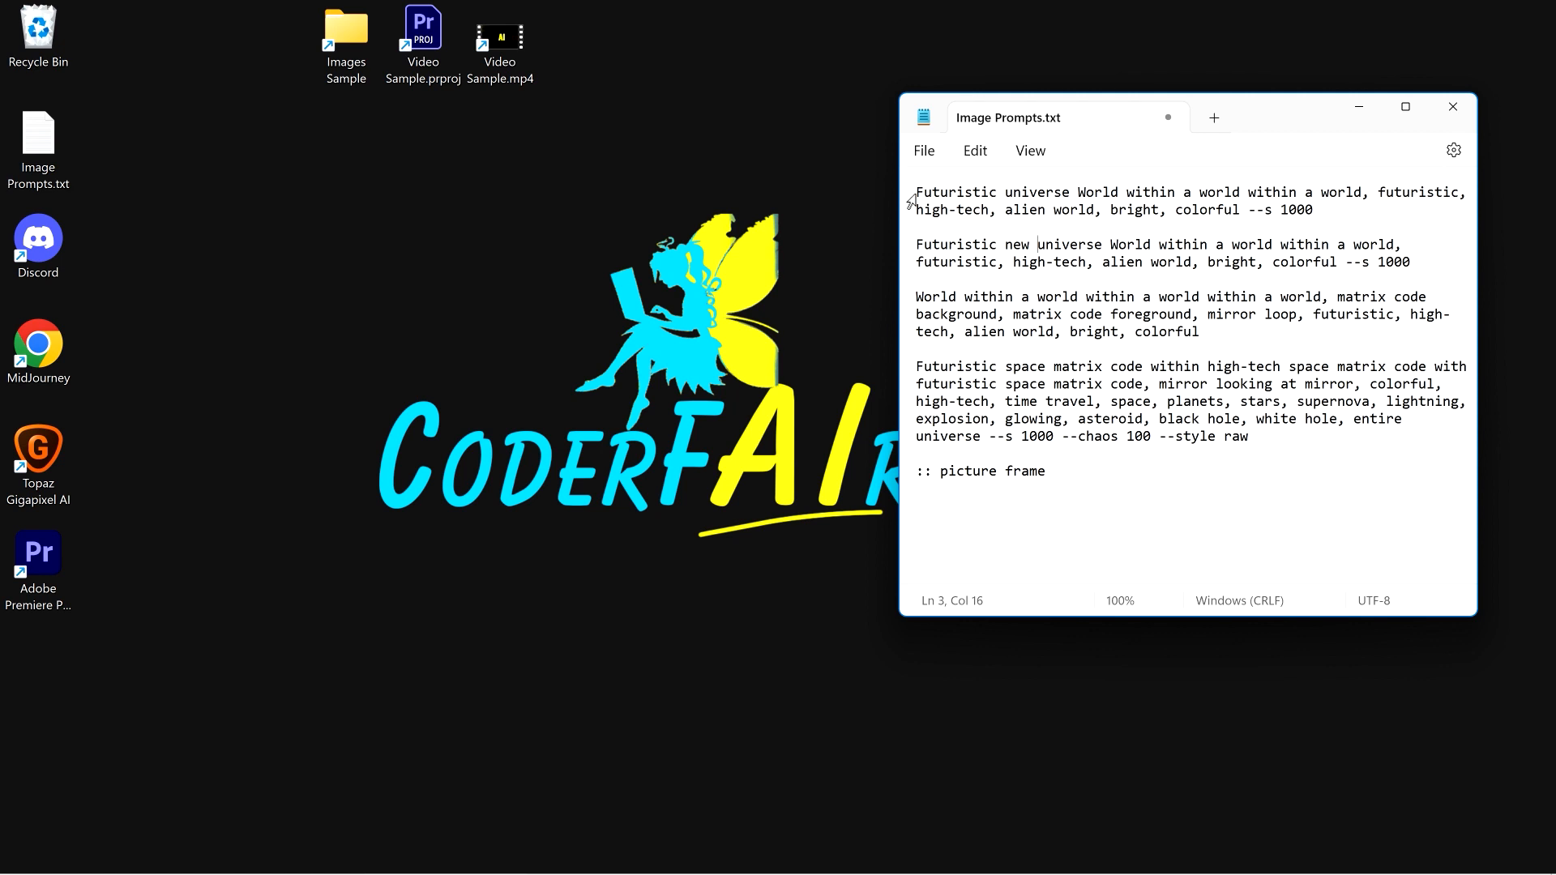
left_click_drag(916, 192, 1128, 192)
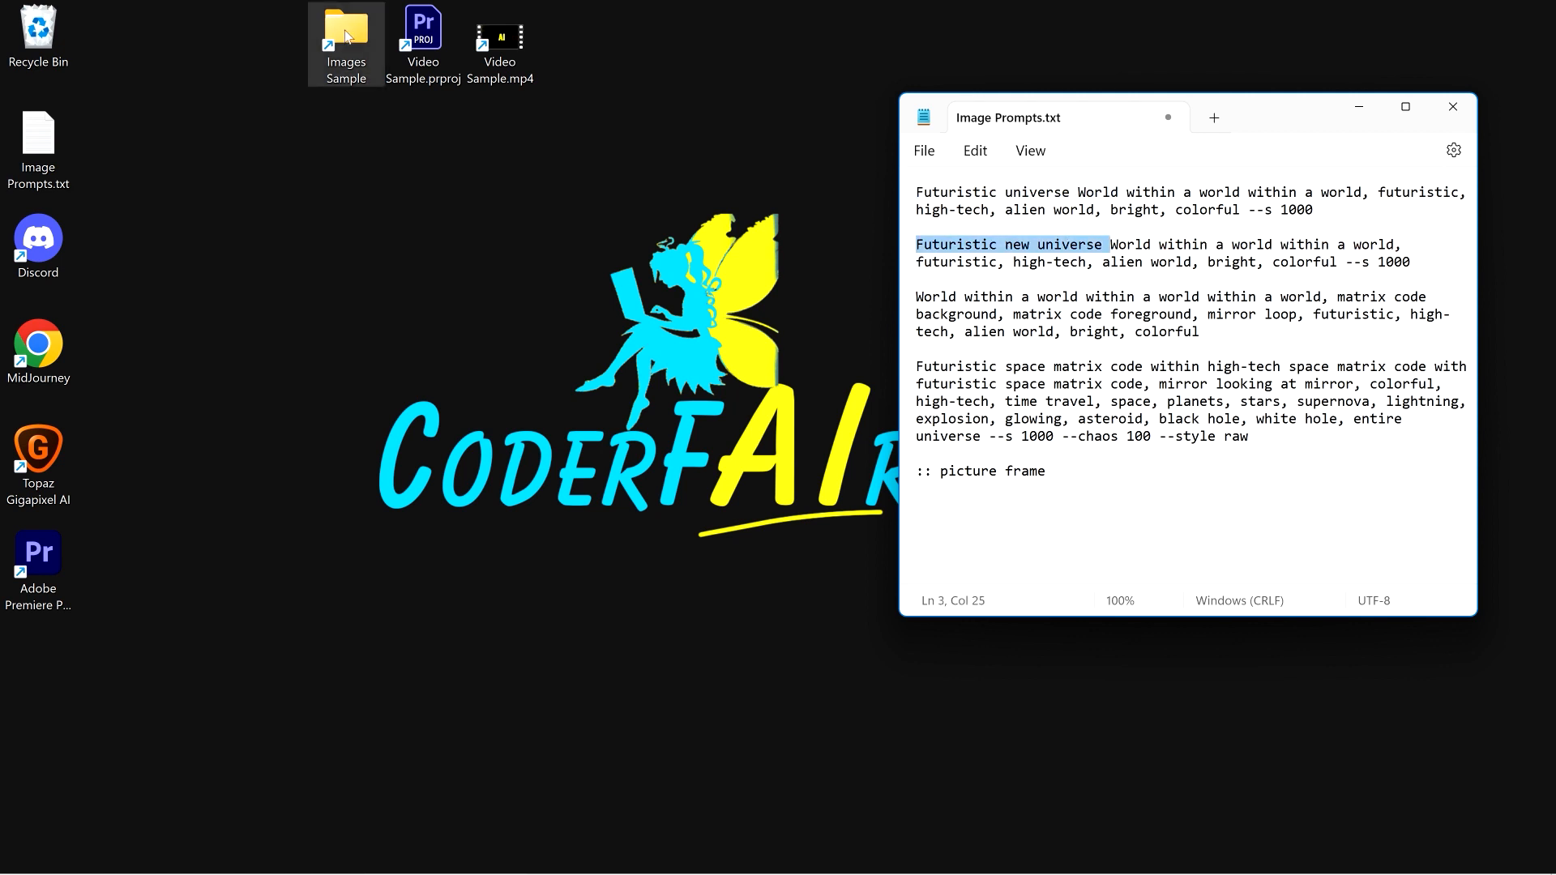
Copy the fourth Futuristic Space Matrix image's file name and paste it as a new paragraph below the duplicated prompt in Image Prompts.txt.
double_click(346, 36)
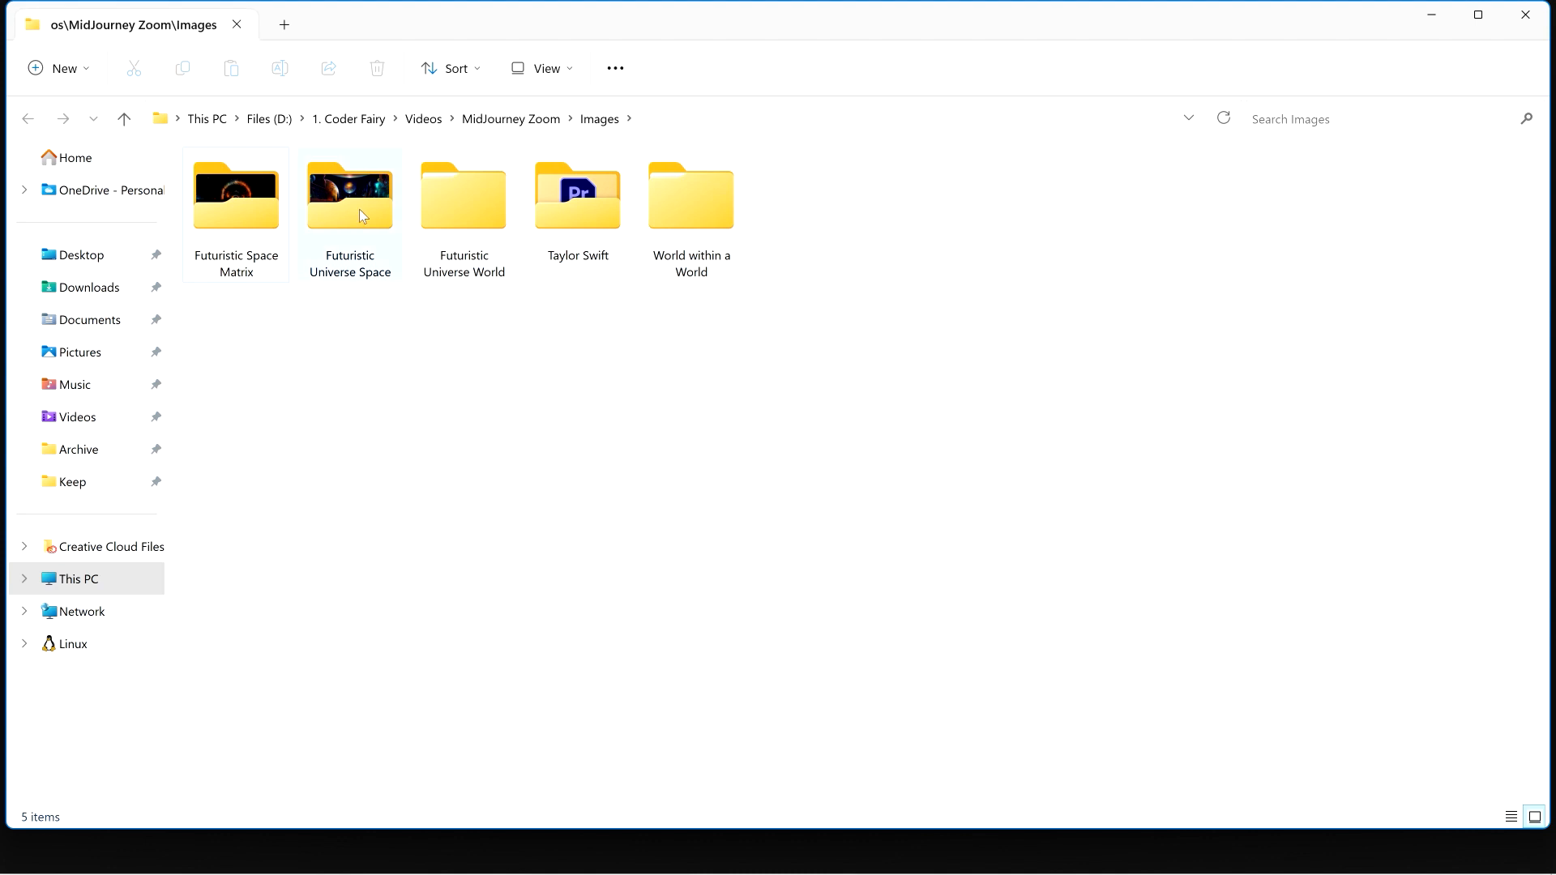
double_click(243, 207)
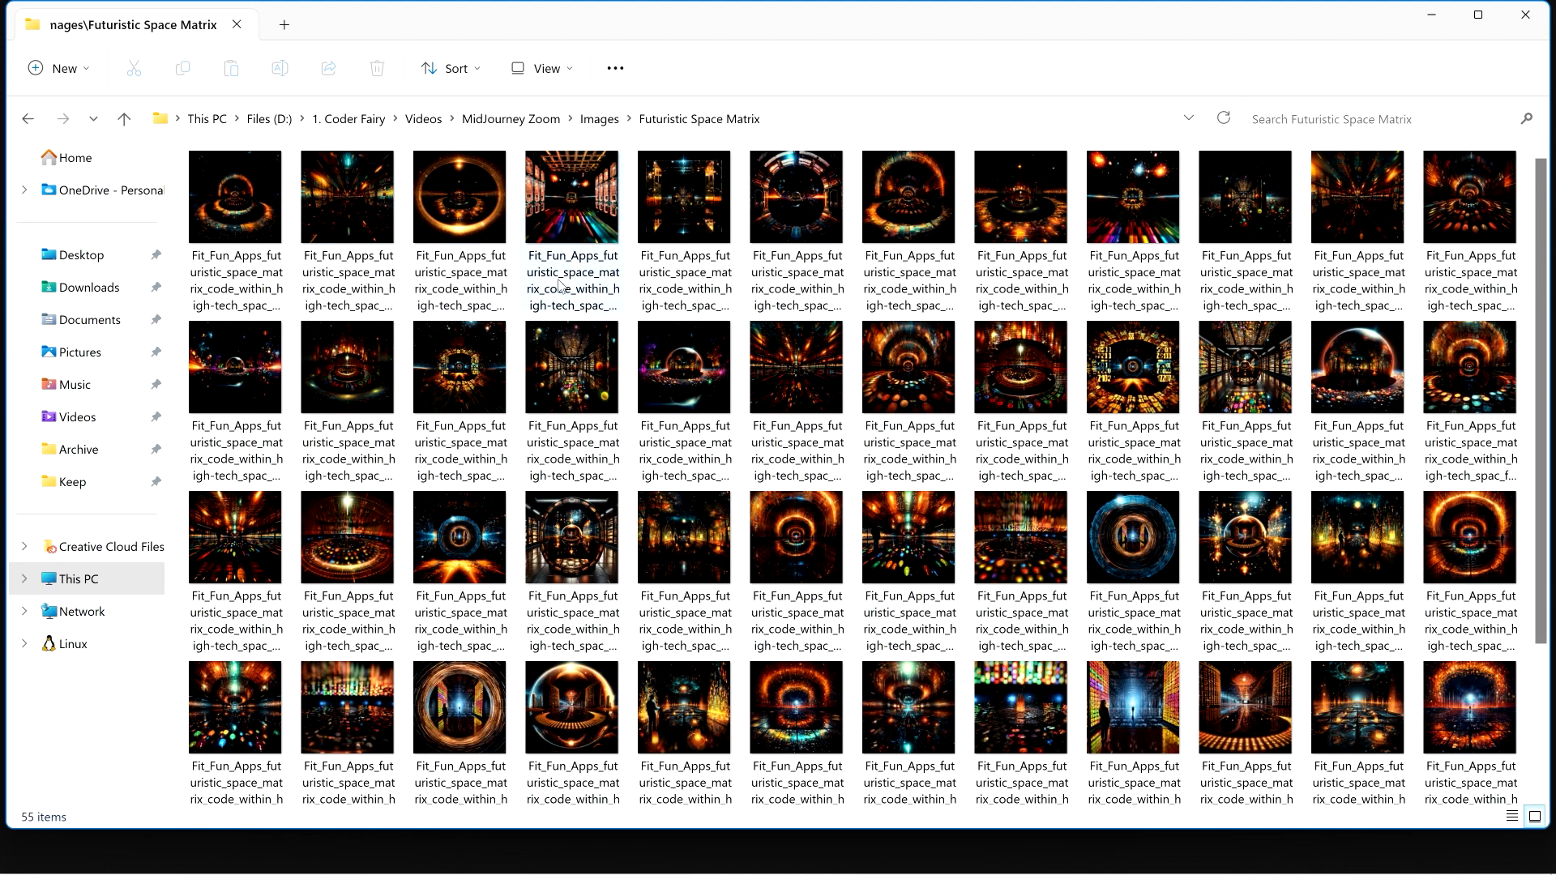
left_click(577, 298)
left_click(577, 296)
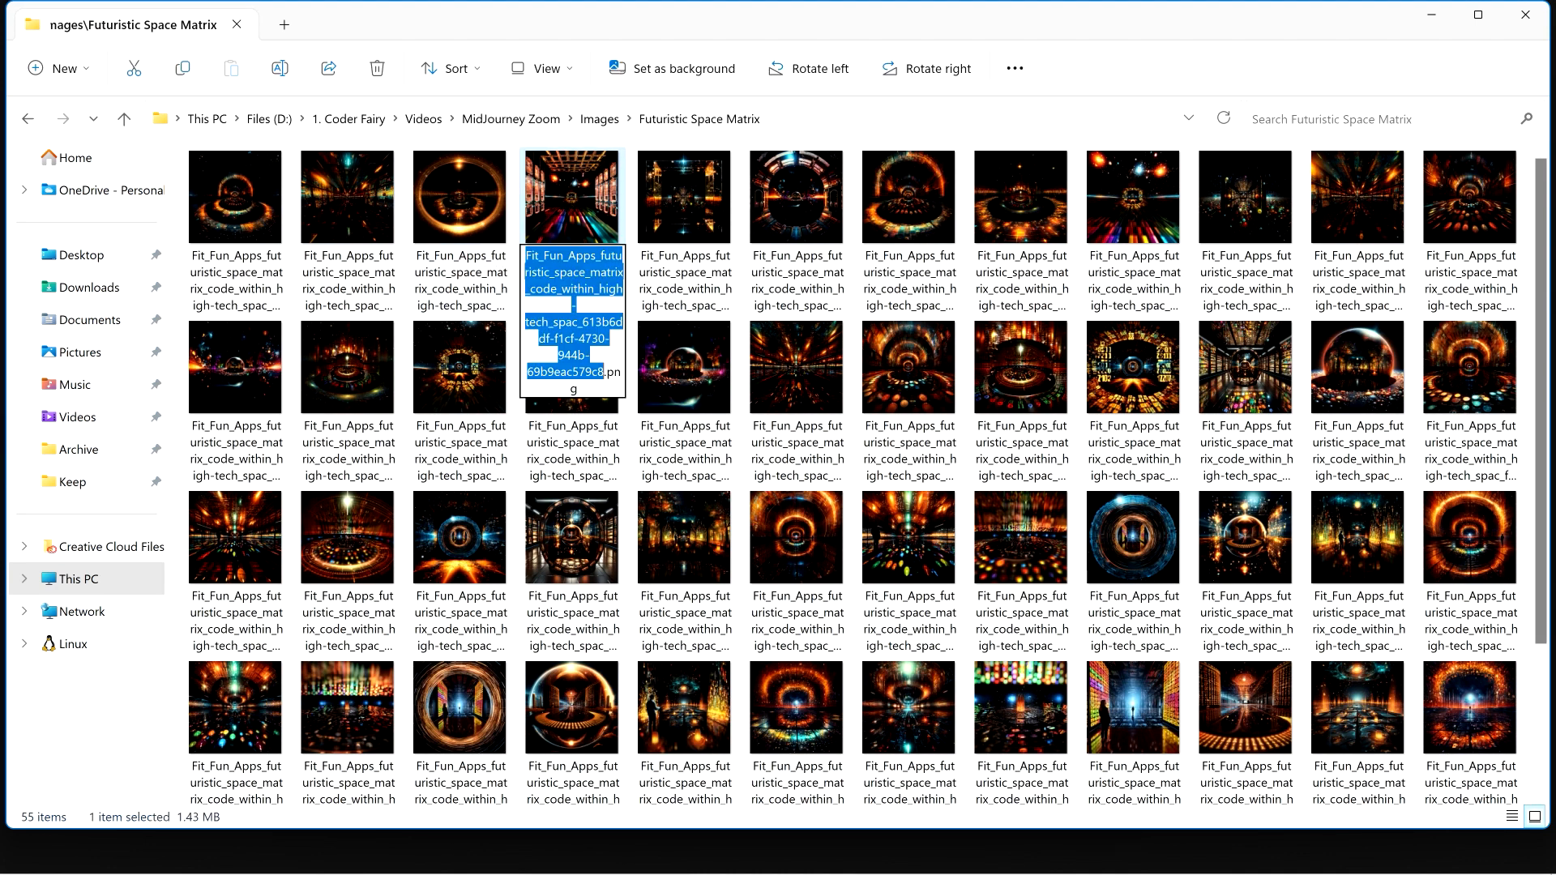
left_click(630, 795)
key("Return")
key("Return")
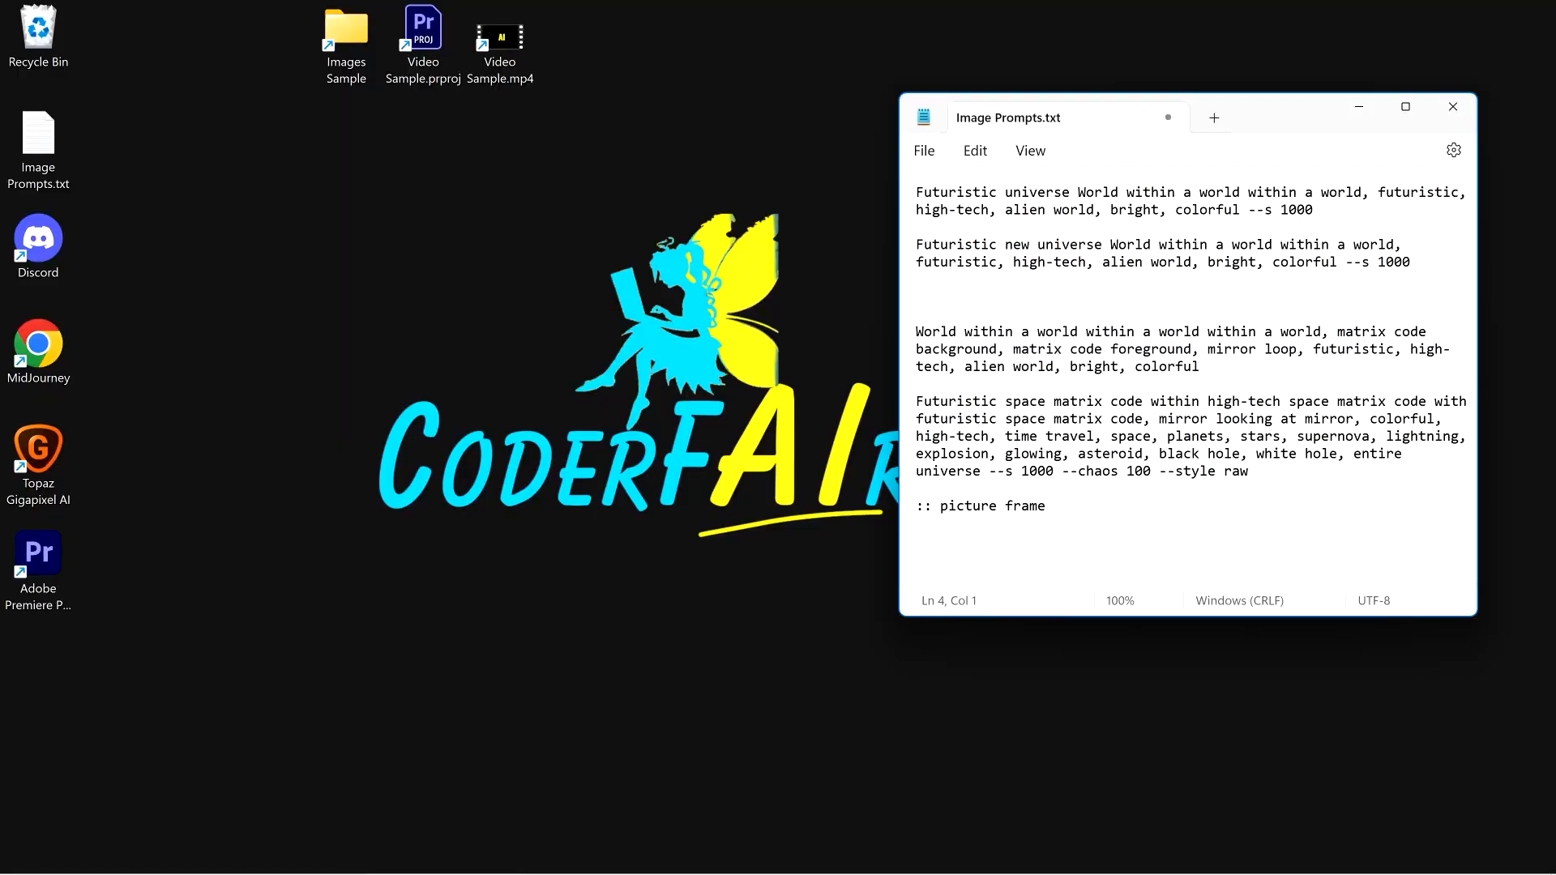
type("Fit_Fun_Apps_futuristic_space_matrix_code_within_high-tech_spac_613b6ddf-f1cf-4730-944b-69b9eac579c8.png")
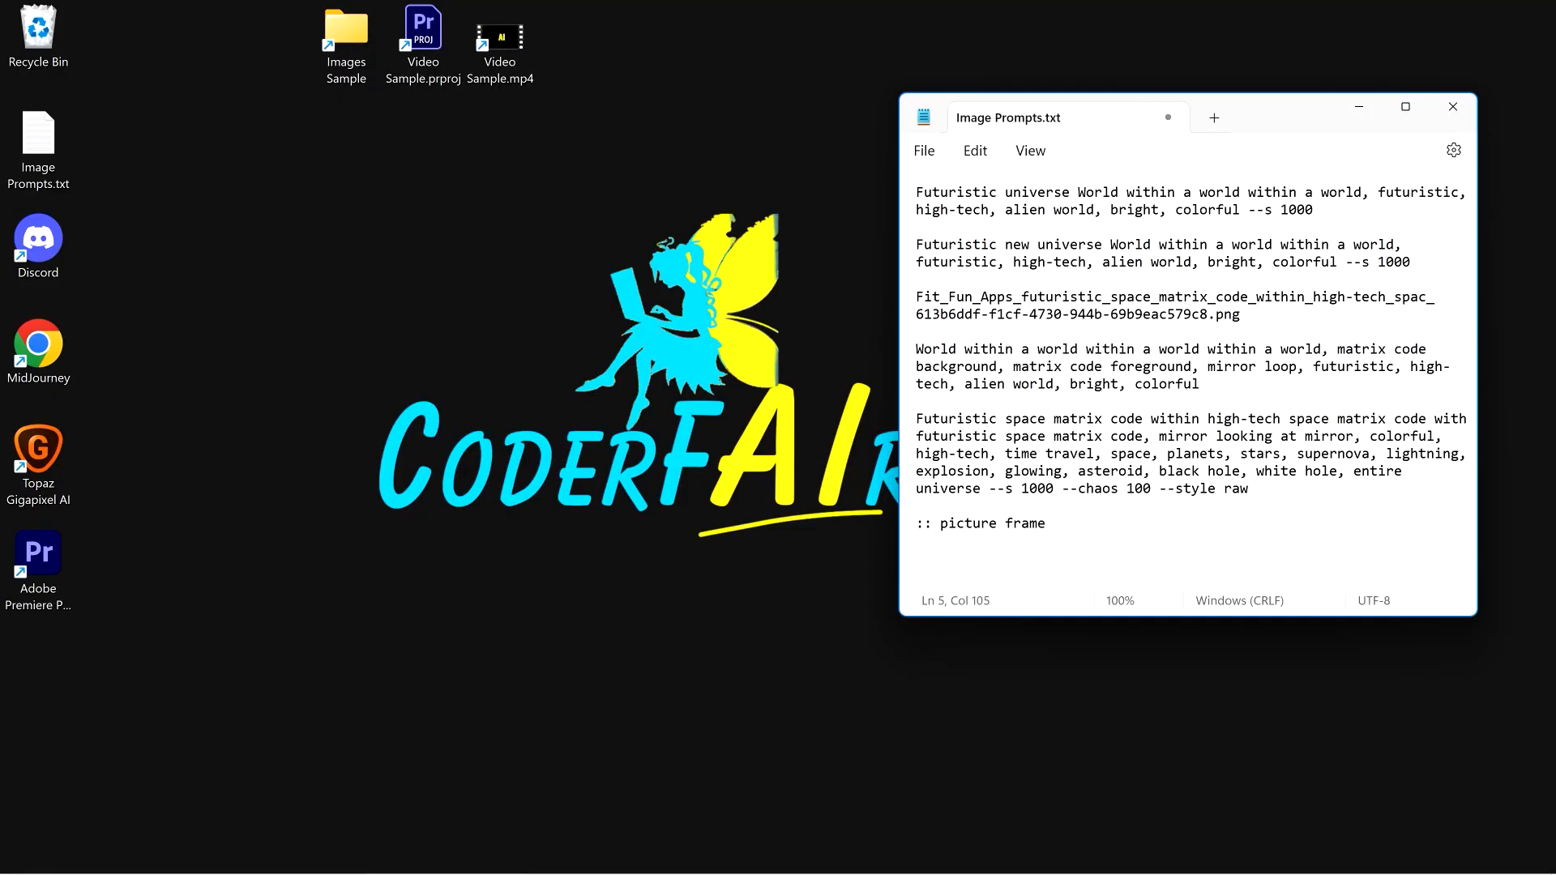
Highlight the username and prompt portions of the pasted file name and the duplicated prompt's opening words, and delete both paragraphs.
left_click(1014, 297)
key("shift+Home")
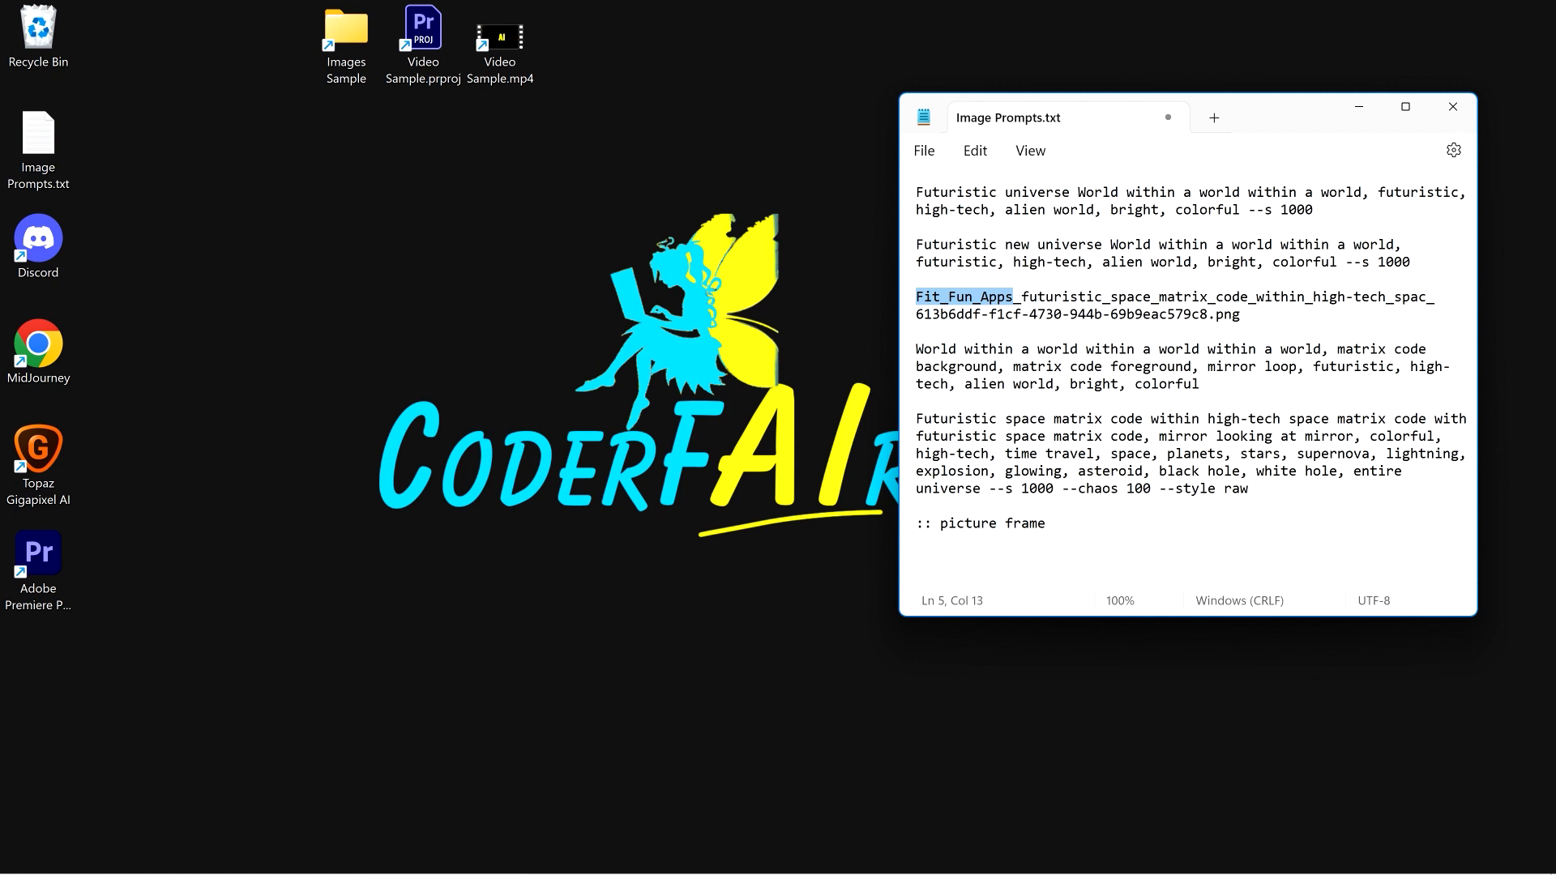
left_click_drag(1103, 297, 1022, 297)
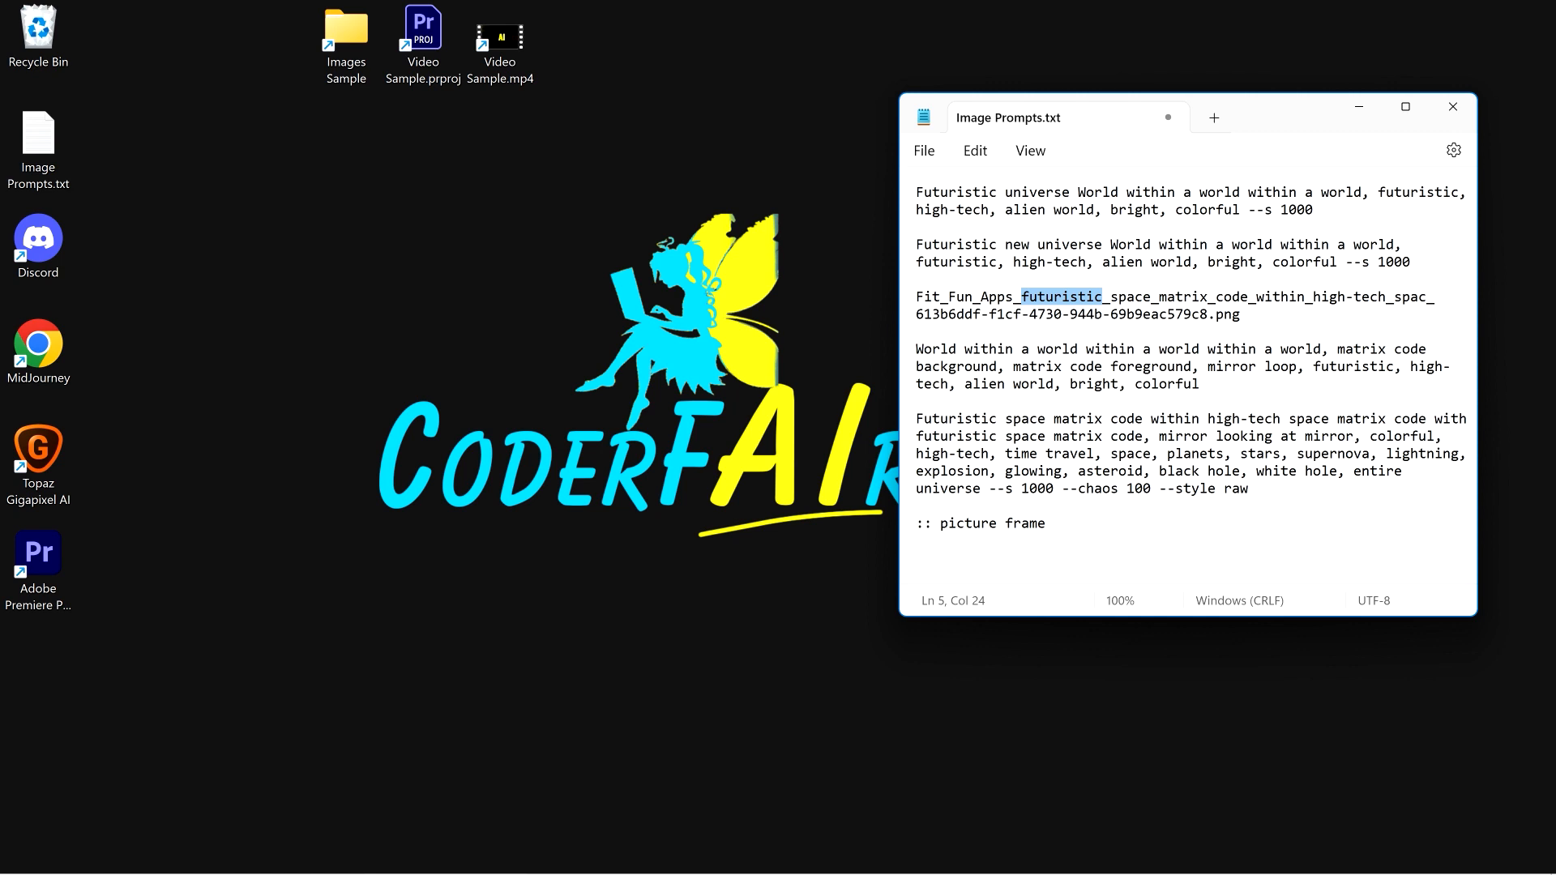
key("shift+End")
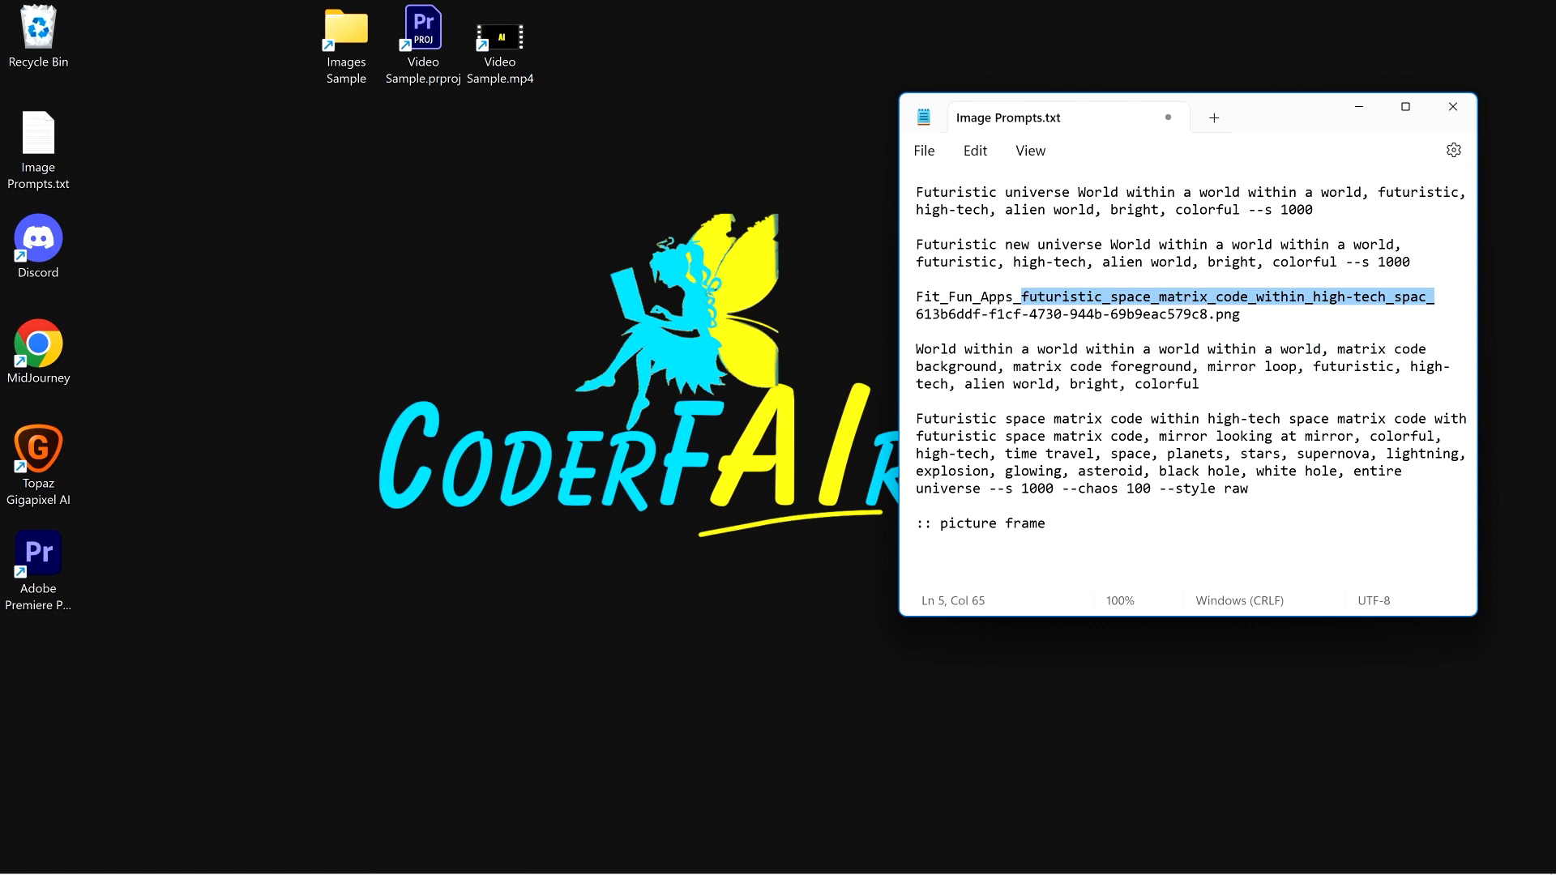
left_click_drag(1216, 244, 851, 246)
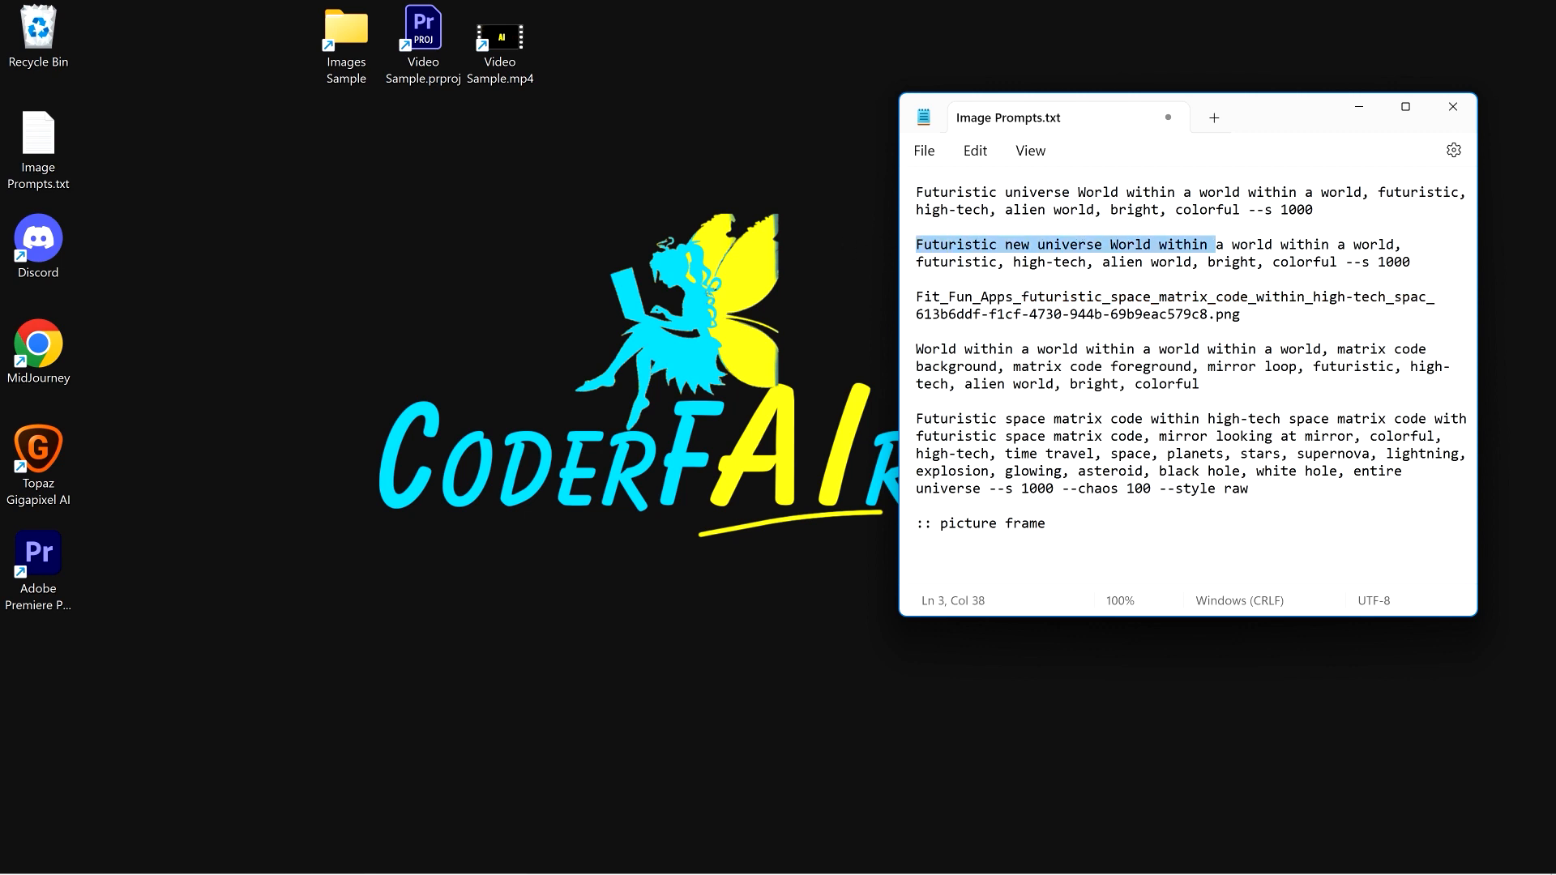
left_click_drag(1240, 314, 883, 238)
key("BackSpace")
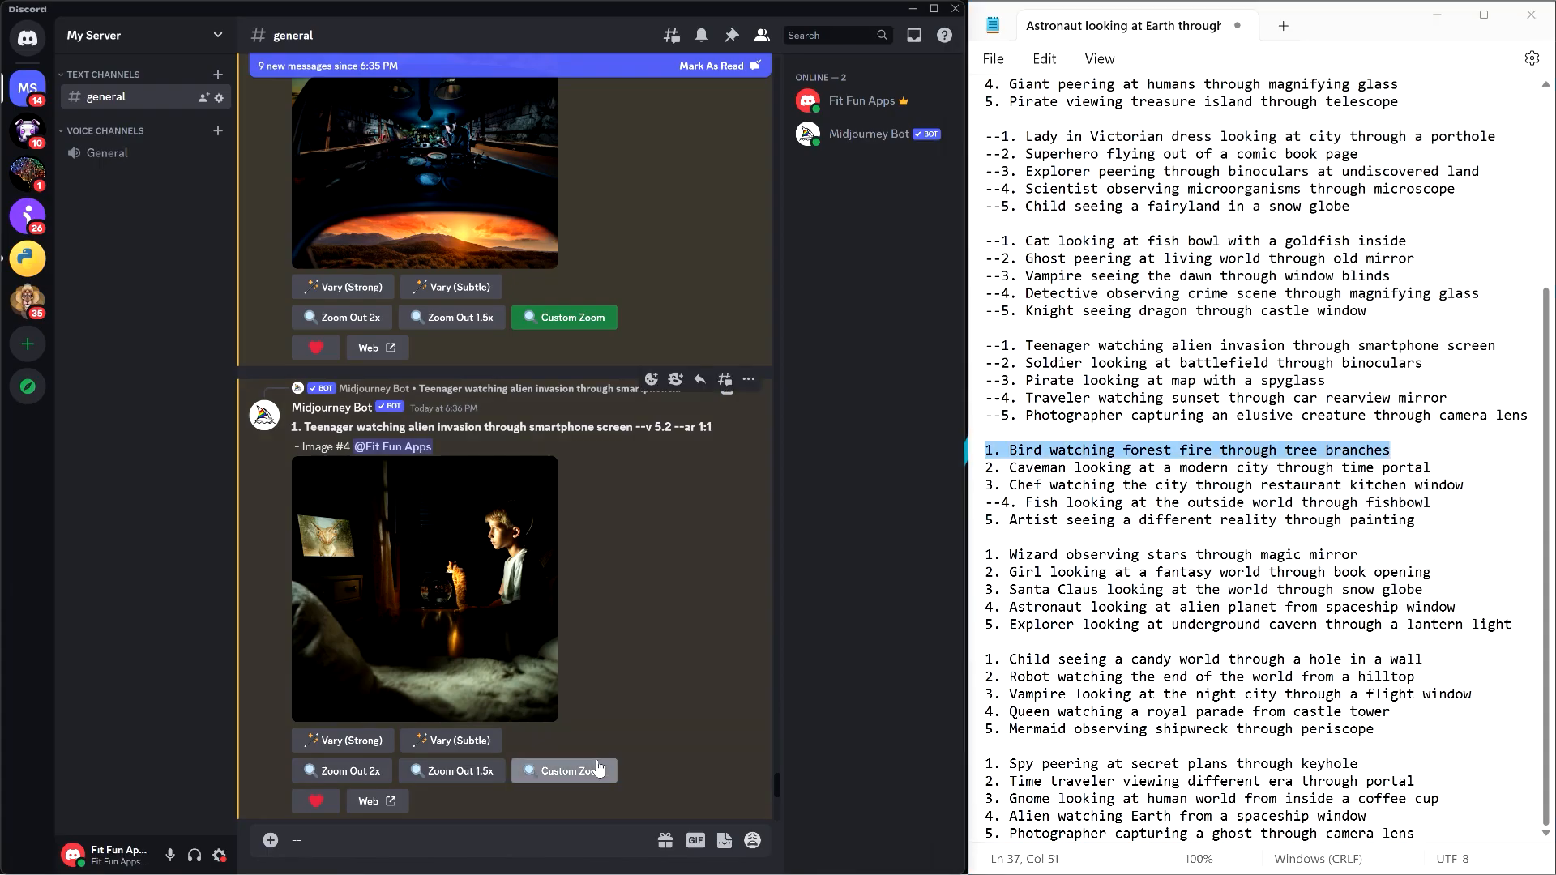
Submit a Custom Zoom of the teenager image with "1. Bird watching forest fire through tree branches" and mark that prompt with "--" in the list.
left_click(567, 771)
type("1. Bird watching forest fire through tree branches")
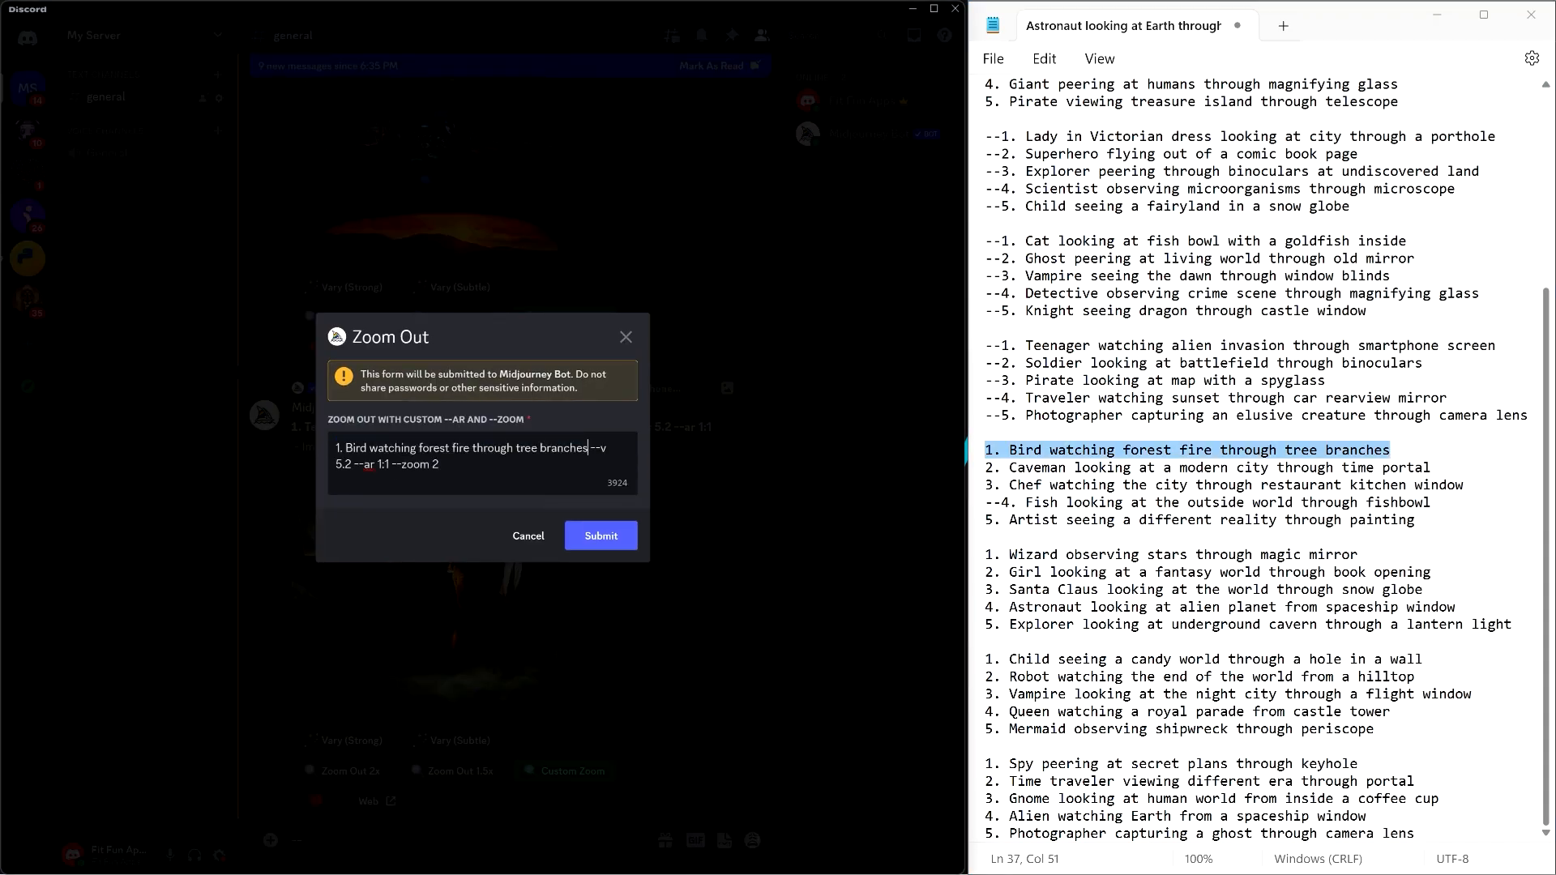
left_click(600, 536)
left_click(986, 449)
type("--")
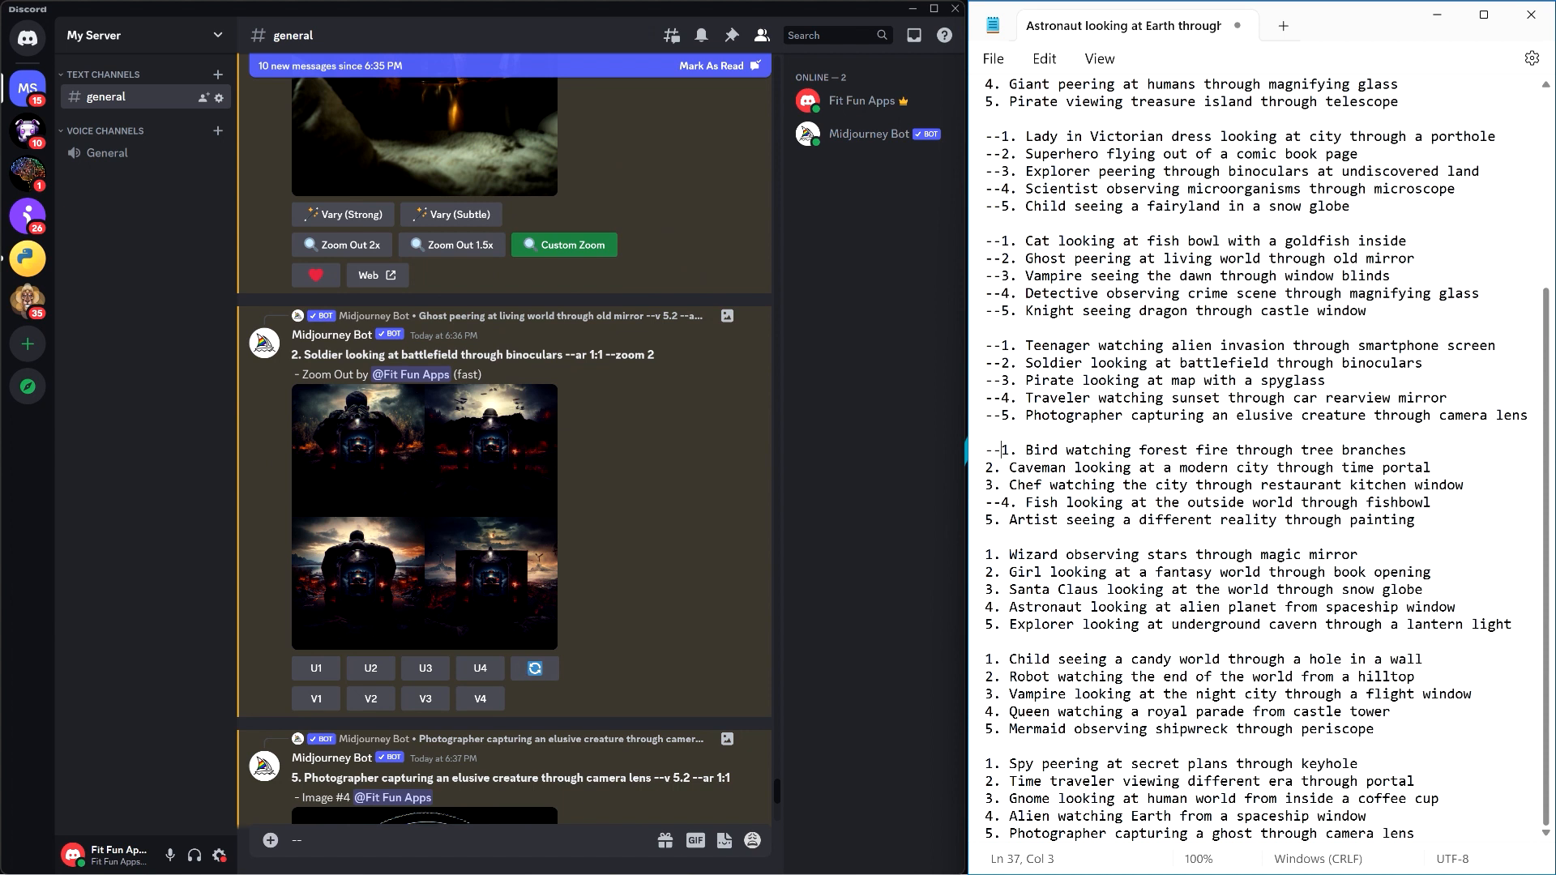
Select the prompt "2. Caveman looking at a modern city through time portal" and view the soldier zoom-out grid enlarged.
left_click_drag(985, 468, 1431, 467)
left_click(377, 542)
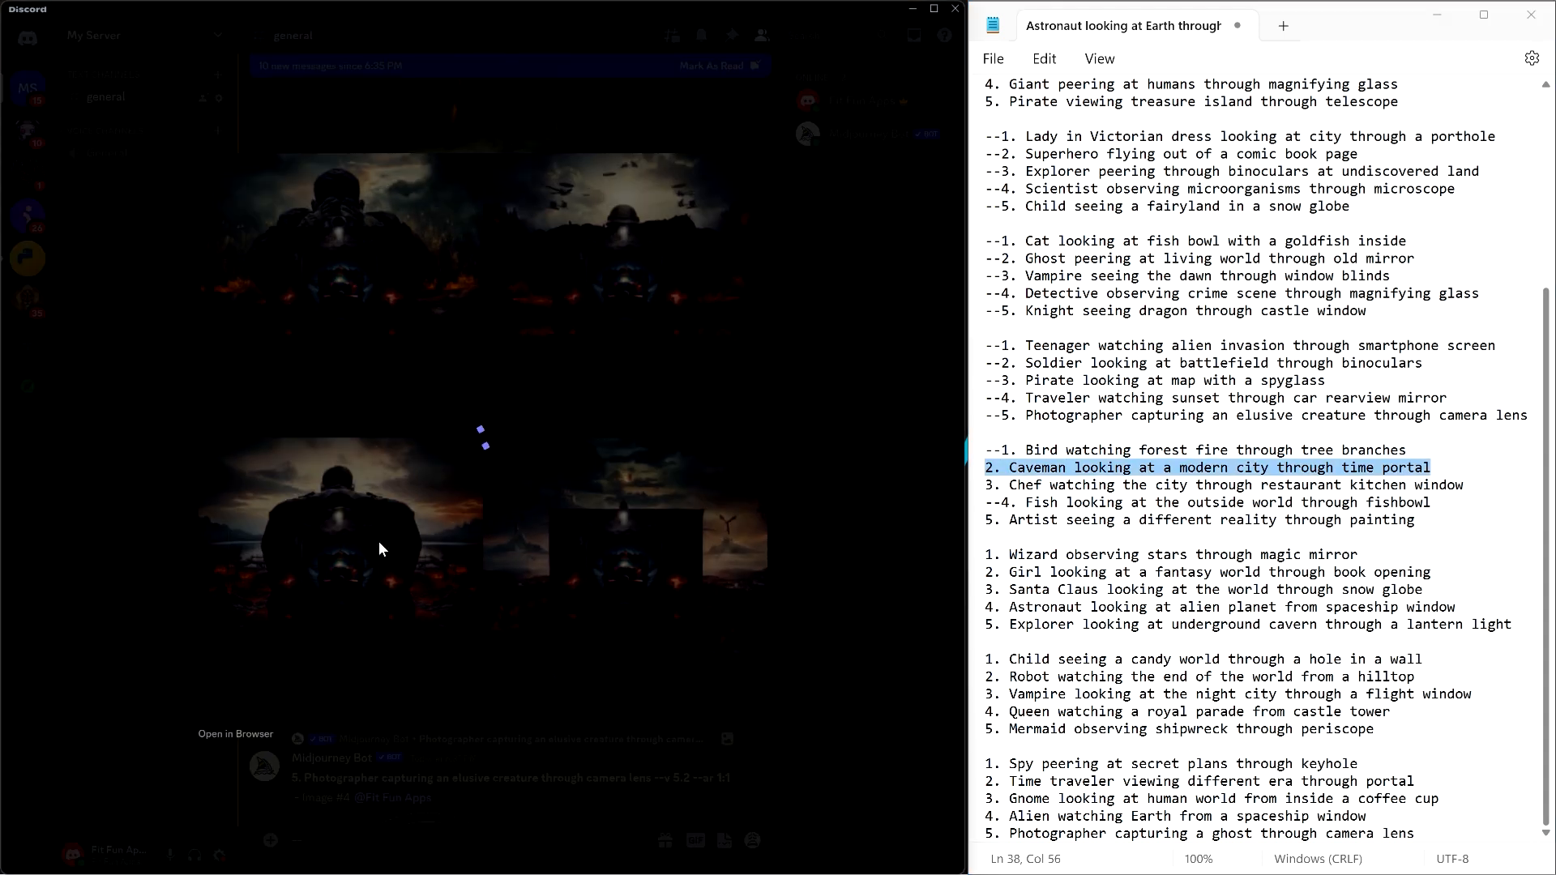
left_click(846, 587)
scroll(644, 573, "down", 5)
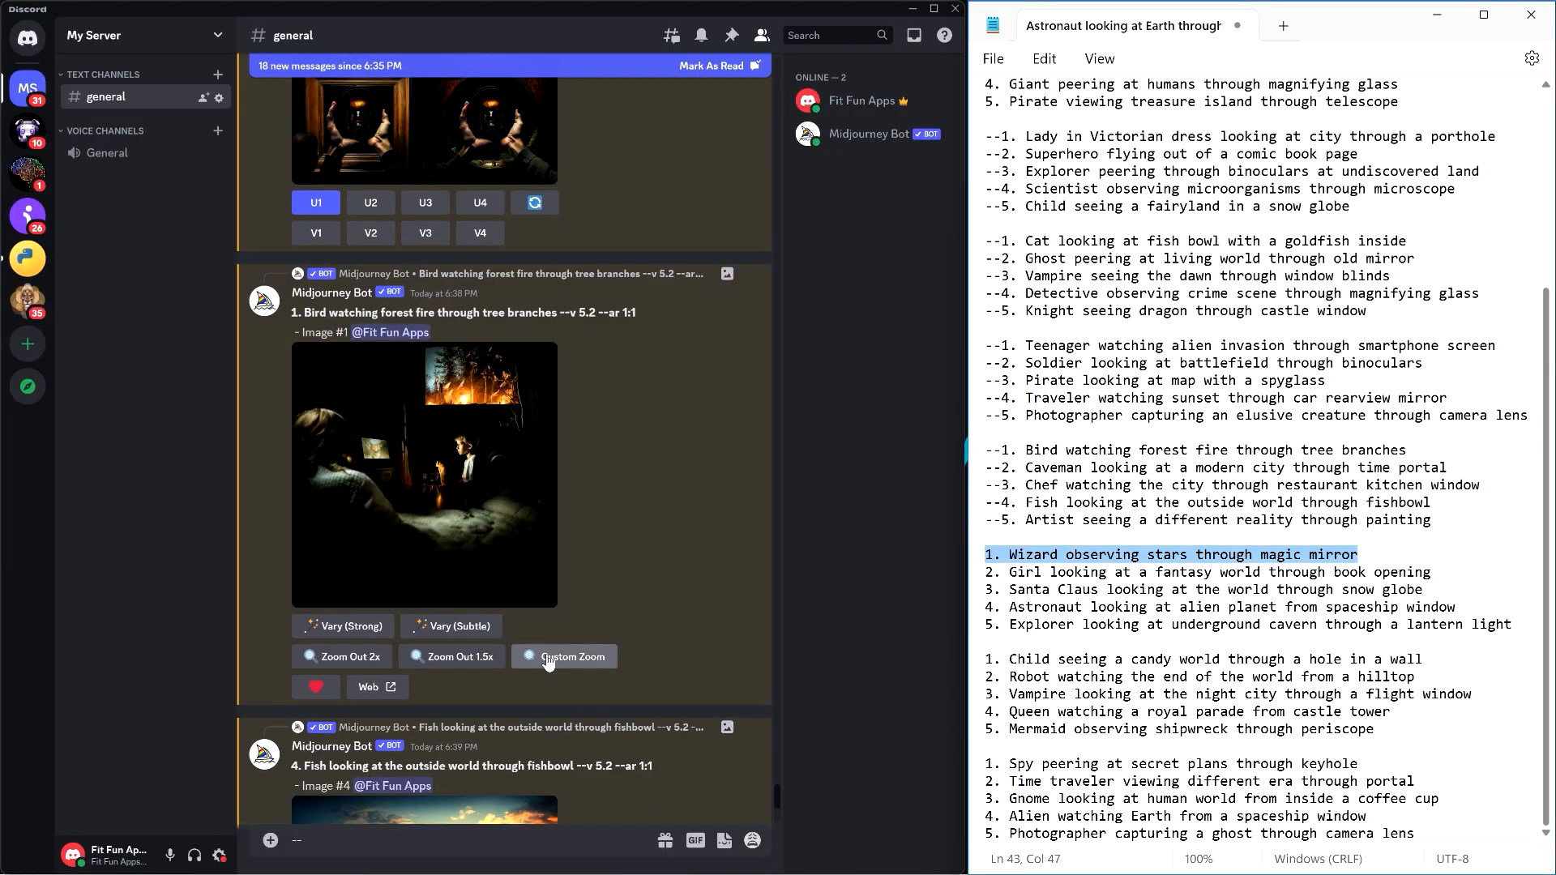
Replace the Custom Zoom prompt text of the bird image with "1. Wizard observing stars through magic mirror".
left_click(573, 656)
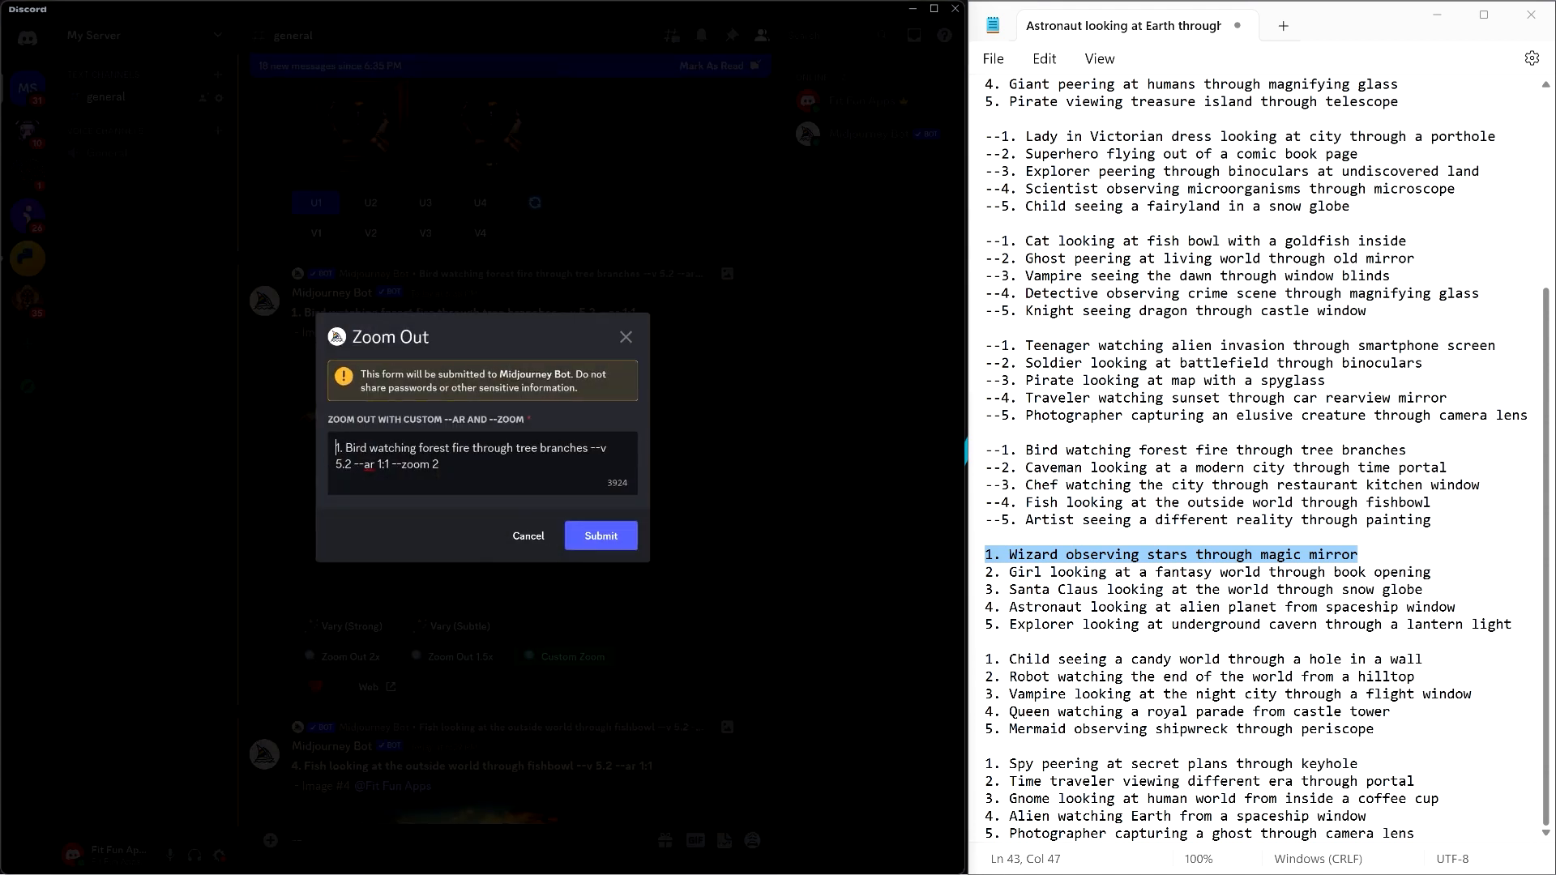
left_click_drag(337, 447, 581, 447)
type("1. Wizard observing stars through magic mirror")
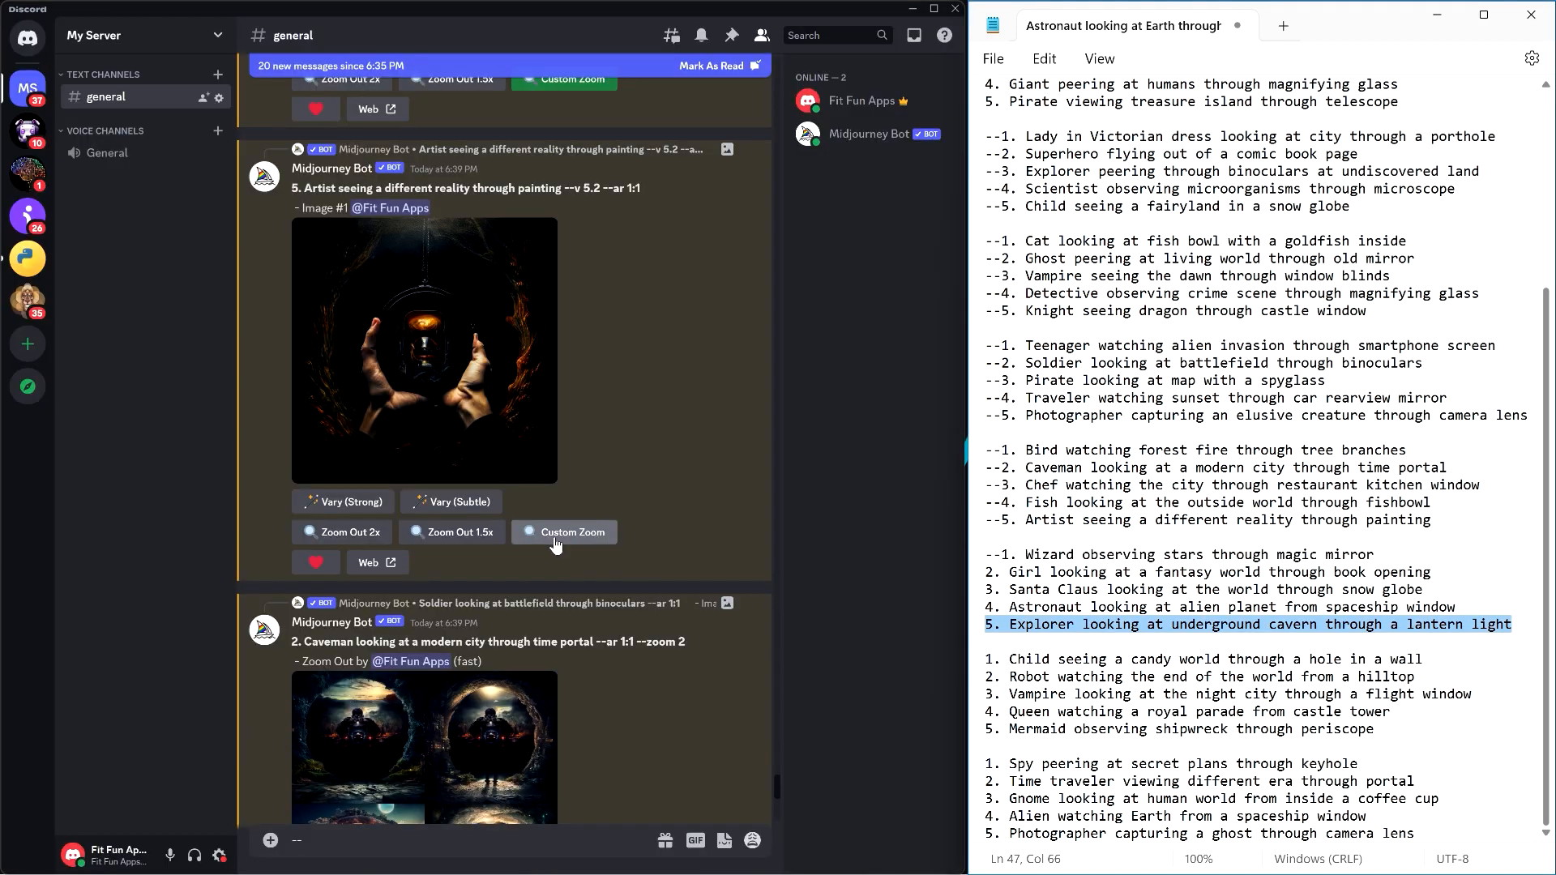
Submit a Custom Zoom of the artist image with "5. Explorer looking at underground cavern through a lantern light" and mark that prompt with "--".
left_click(554, 537)
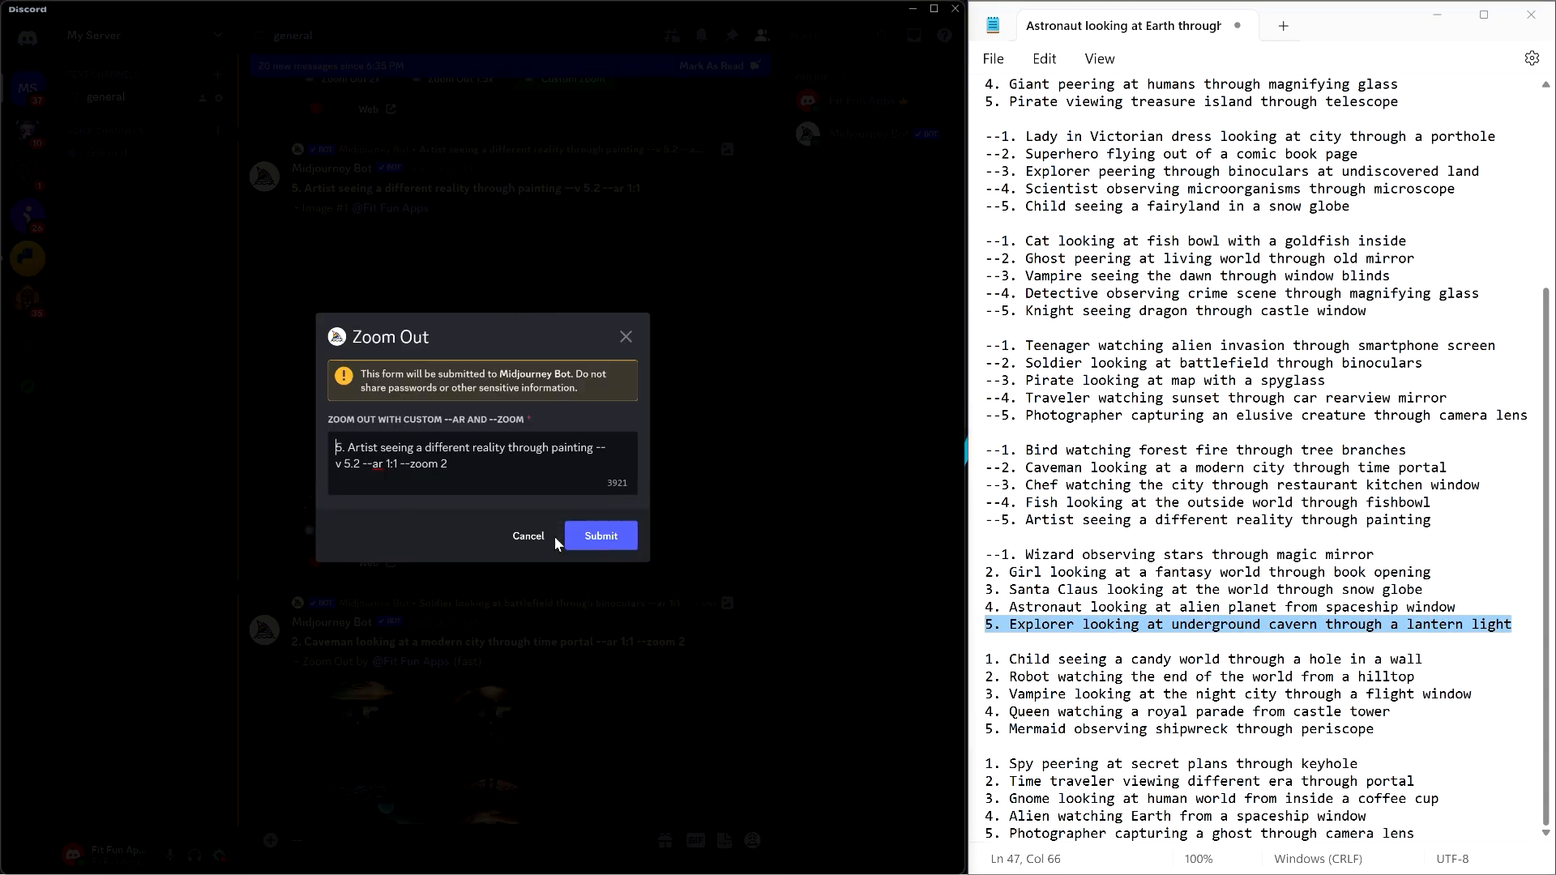
left_click_drag(337, 448, 594, 447)
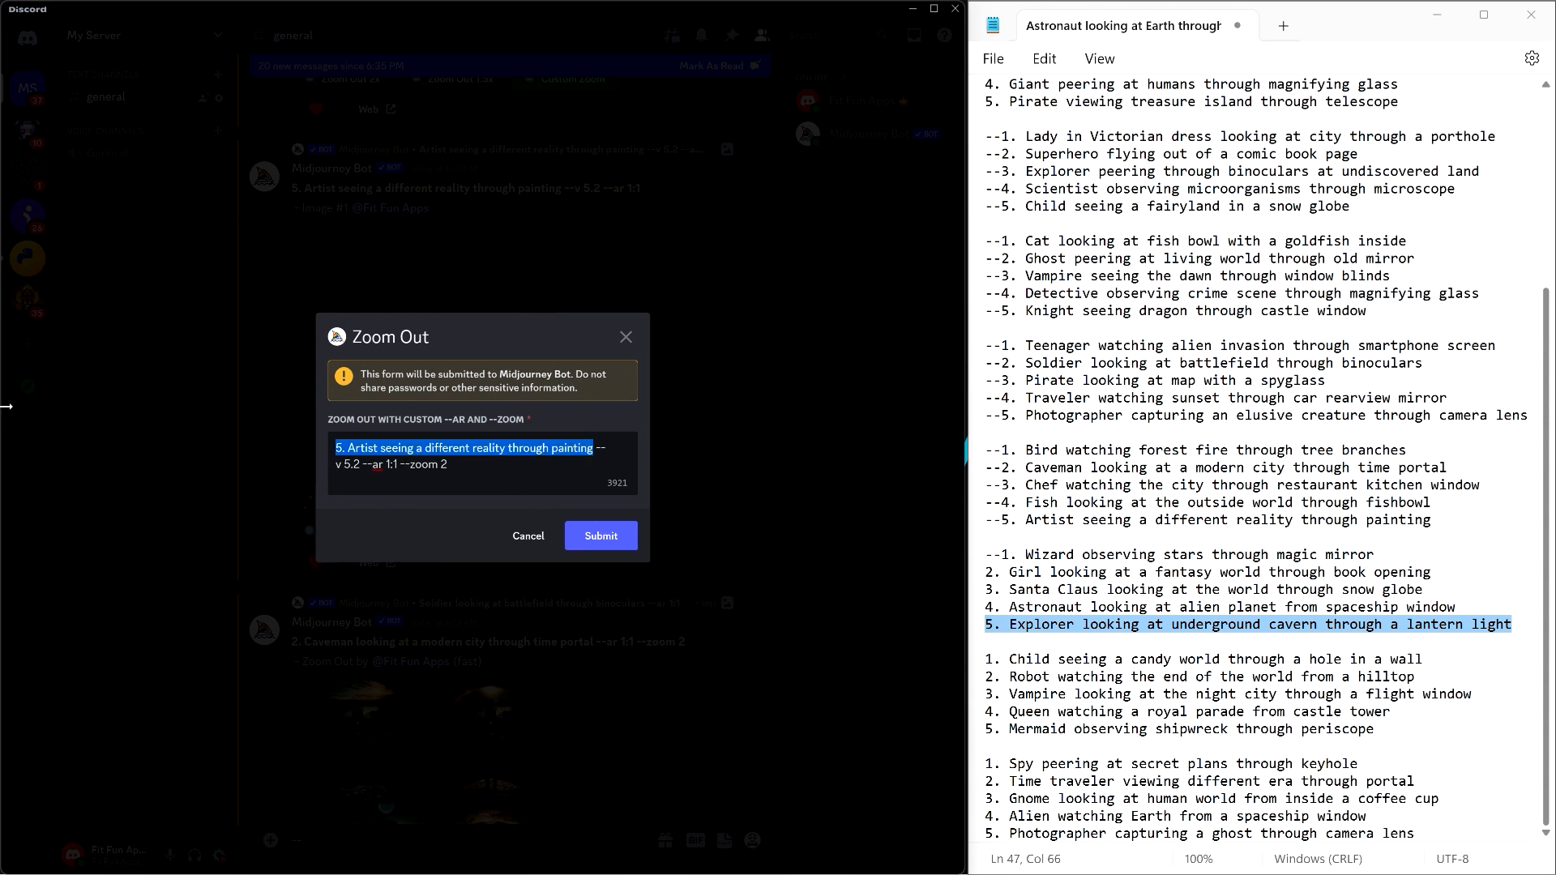
type("5. Explorer looking at underground cavern through a lantern light")
left_click(601, 536)
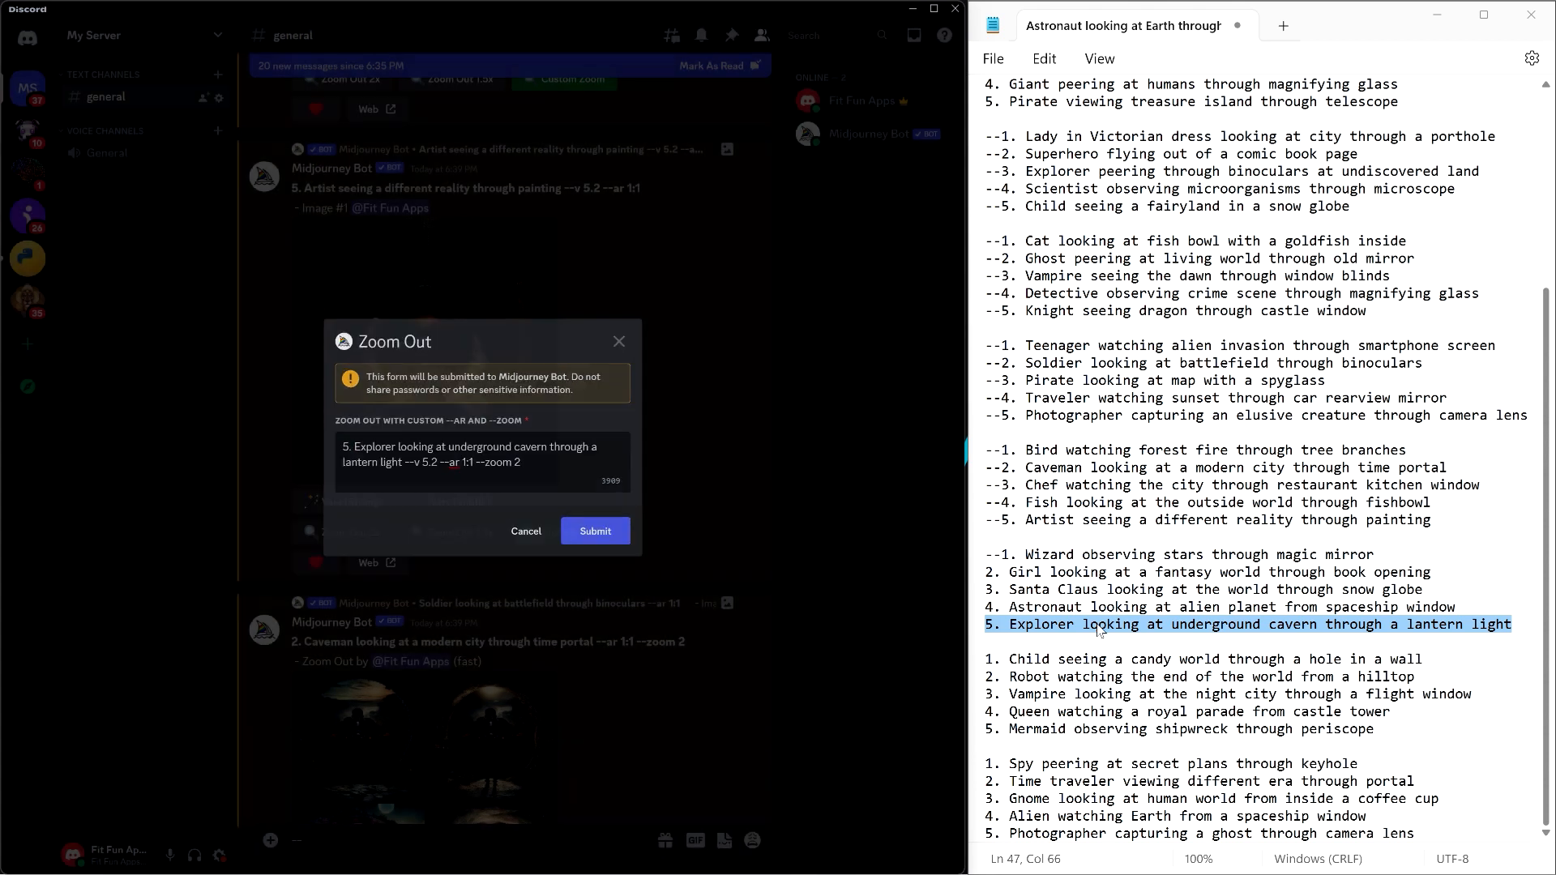
left_click(986, 626)
type("--")
Enlarge the caveman time portal zoom-out grid for viewing.
scroll(646, 419, "down", 6)
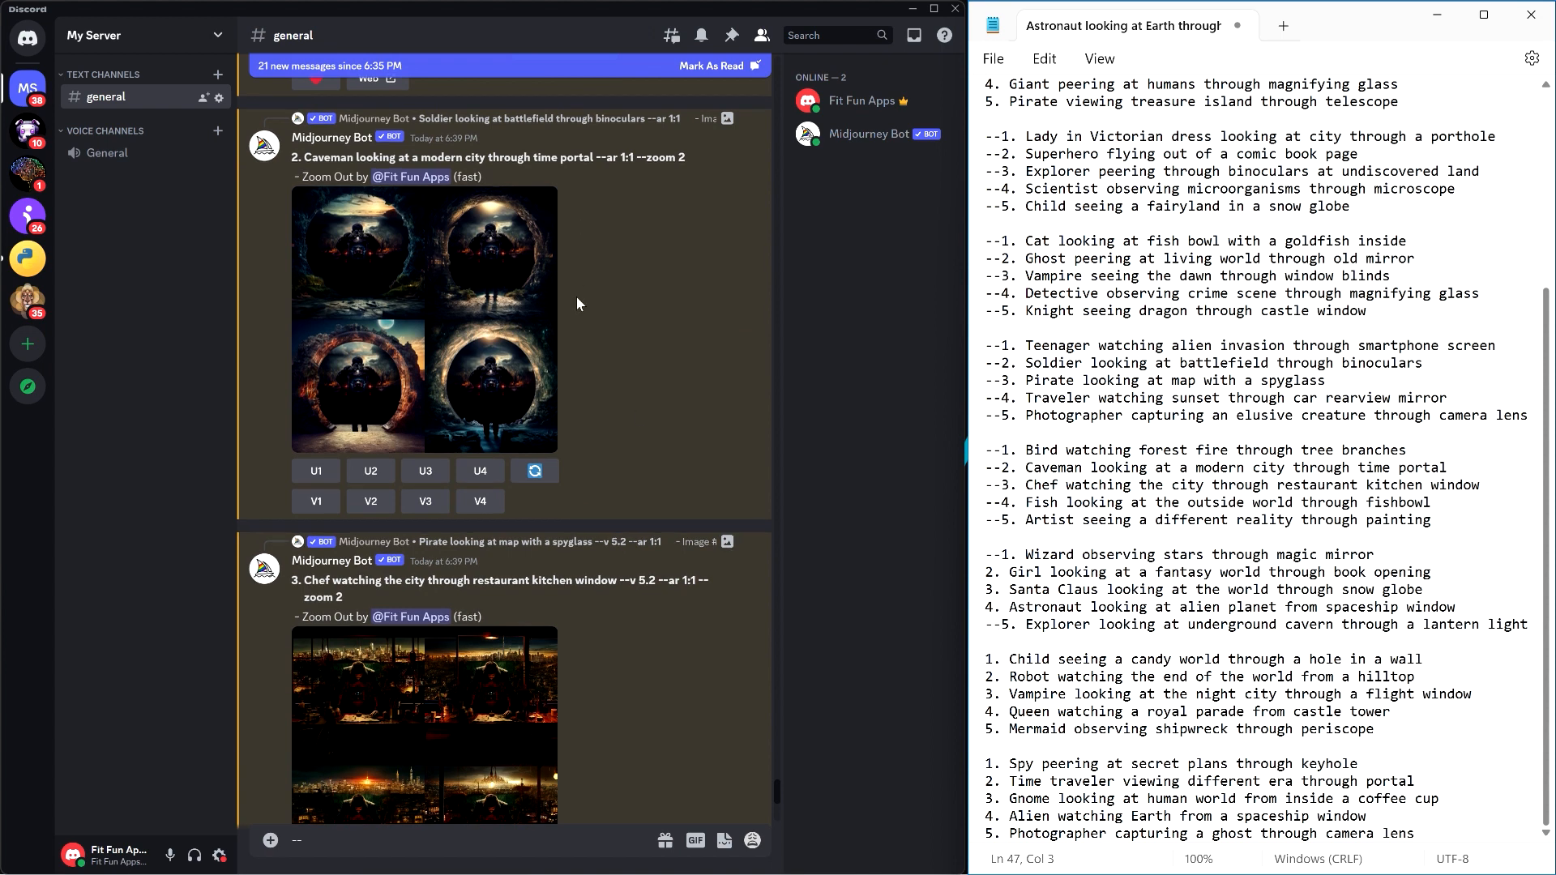
left_click(496, 368)
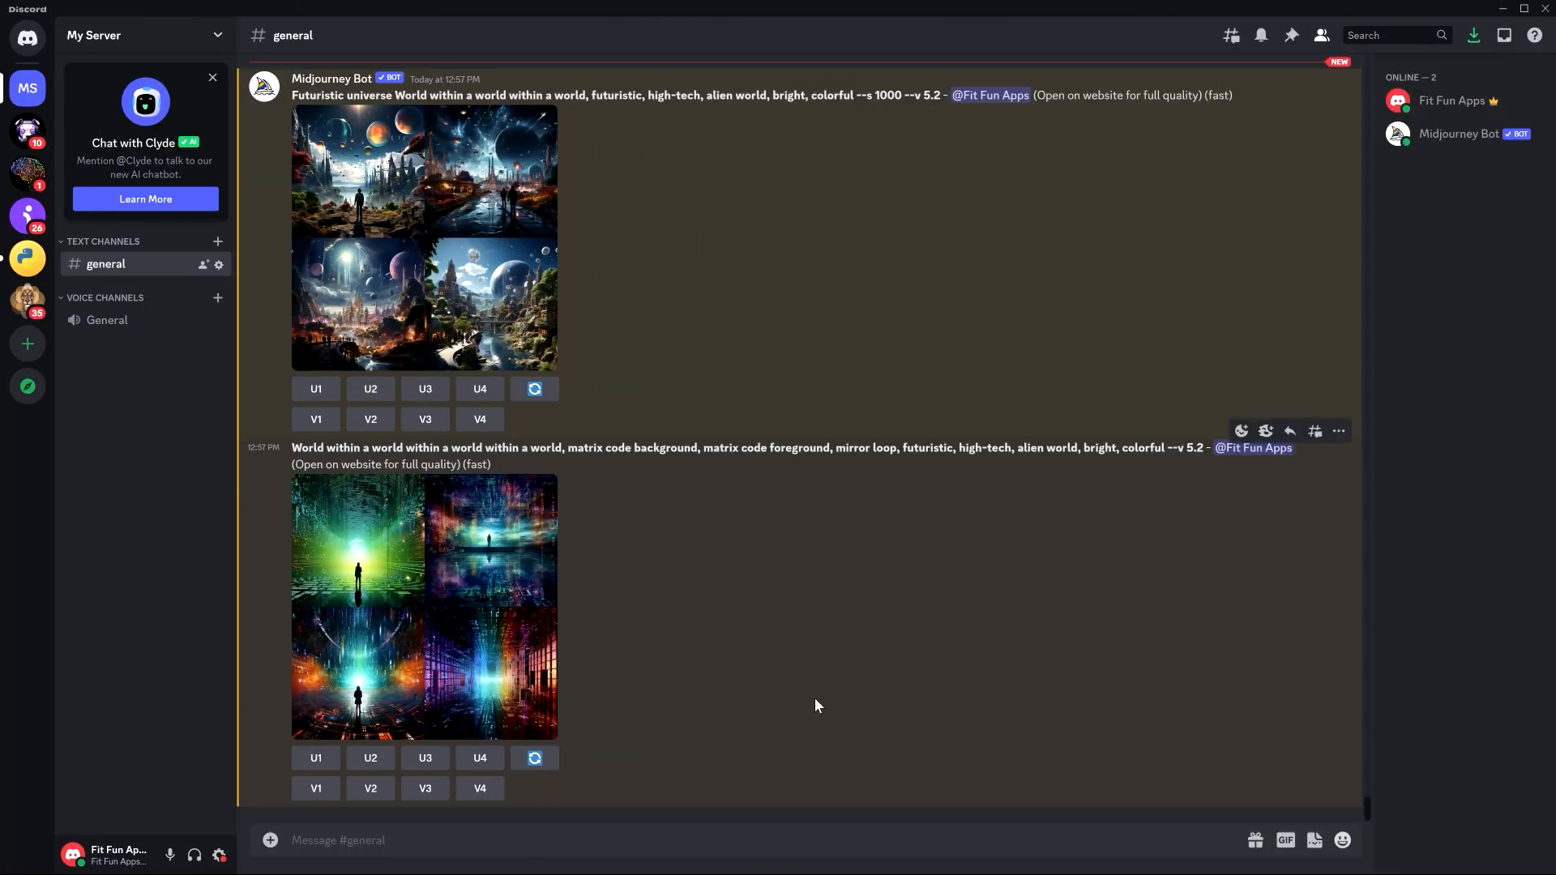
View the "Futuristic universe World within a world" image grid enlarged and rerun its unchanged prompt twice.
scroll(815, 698, "up", 4)
scroll(815, 698, "down", 5)
left_click(402, 209)
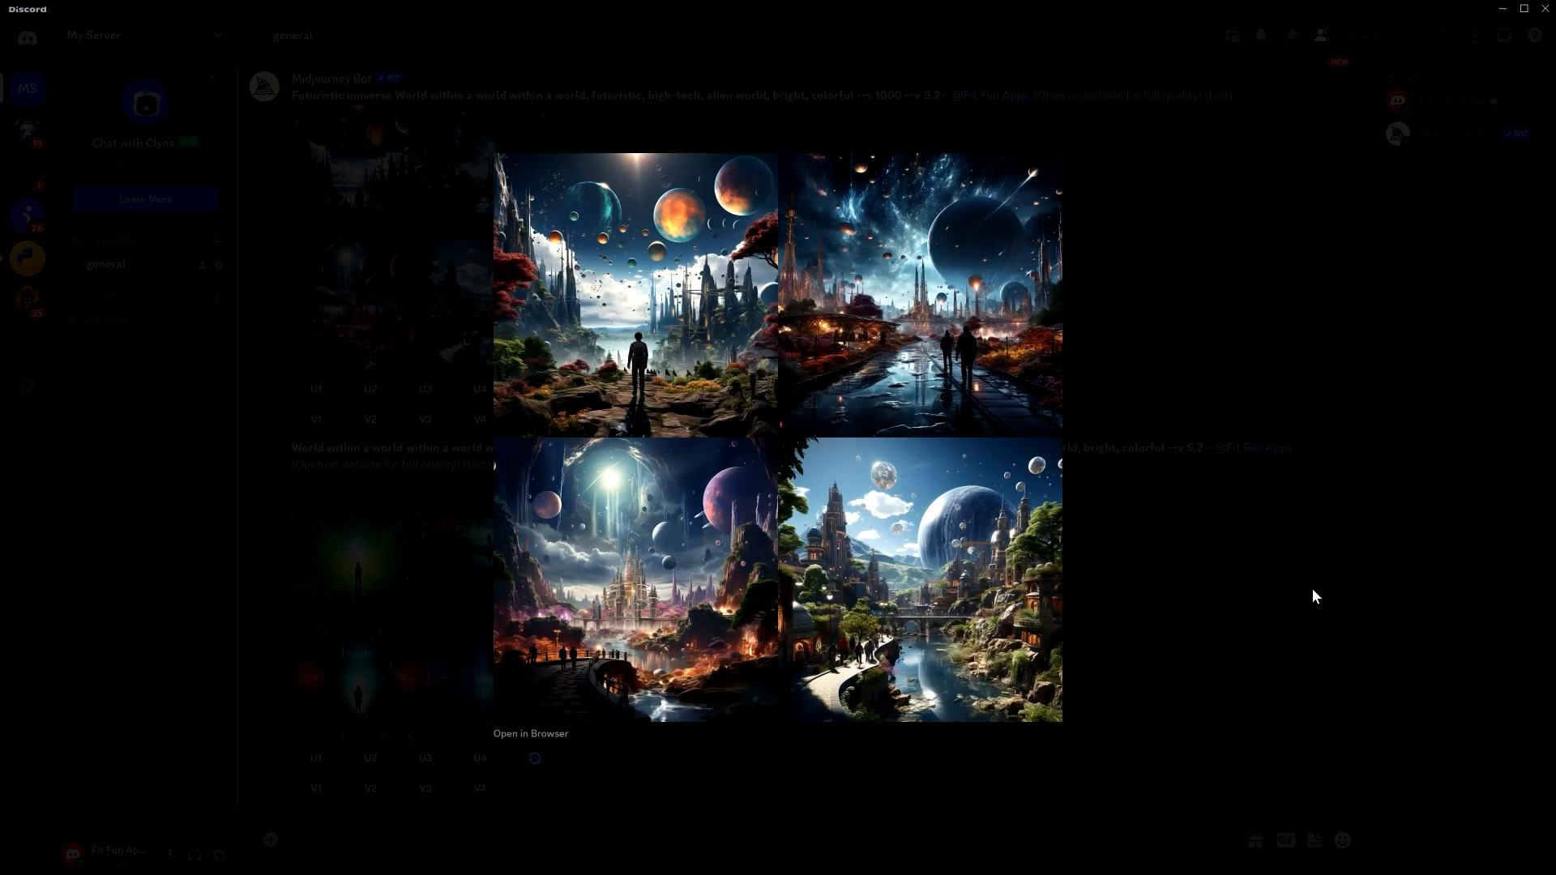
left_click(1291, 530)
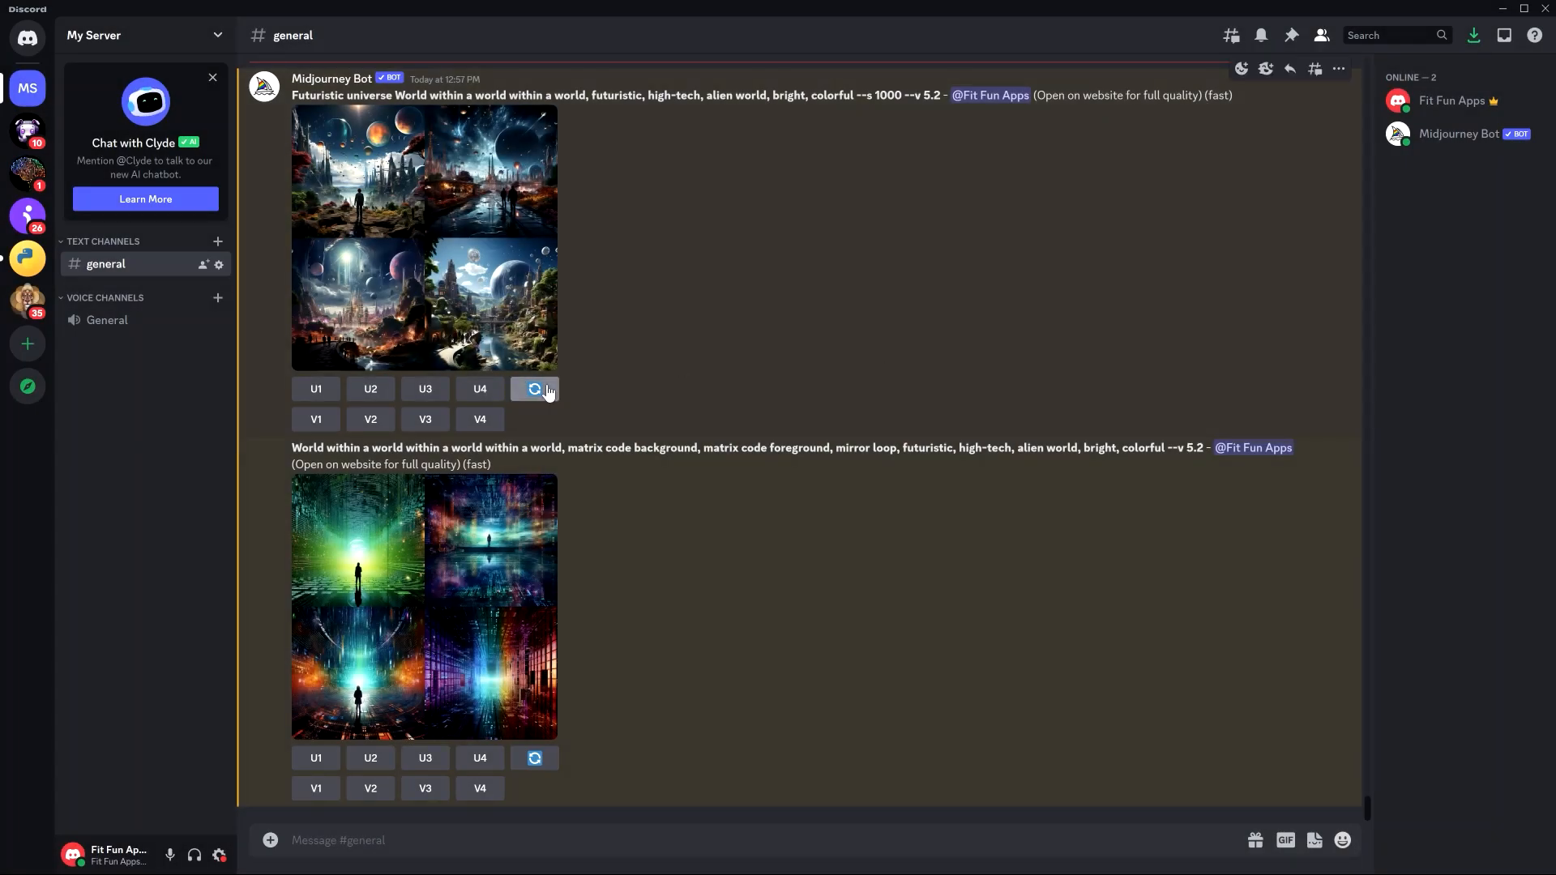
left_click(548, 391)
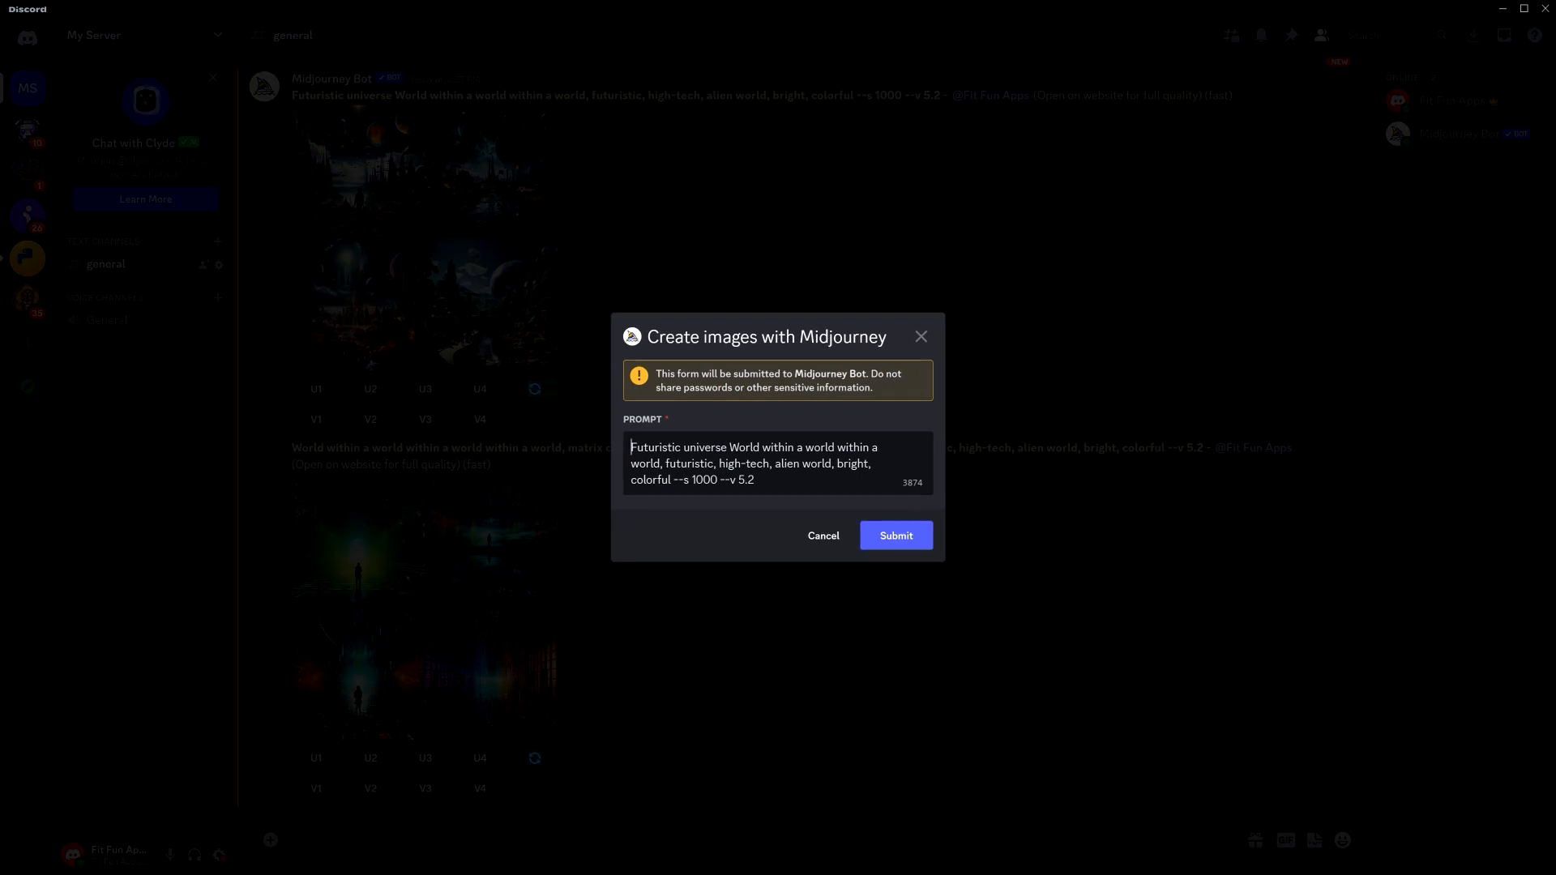
key("Return")
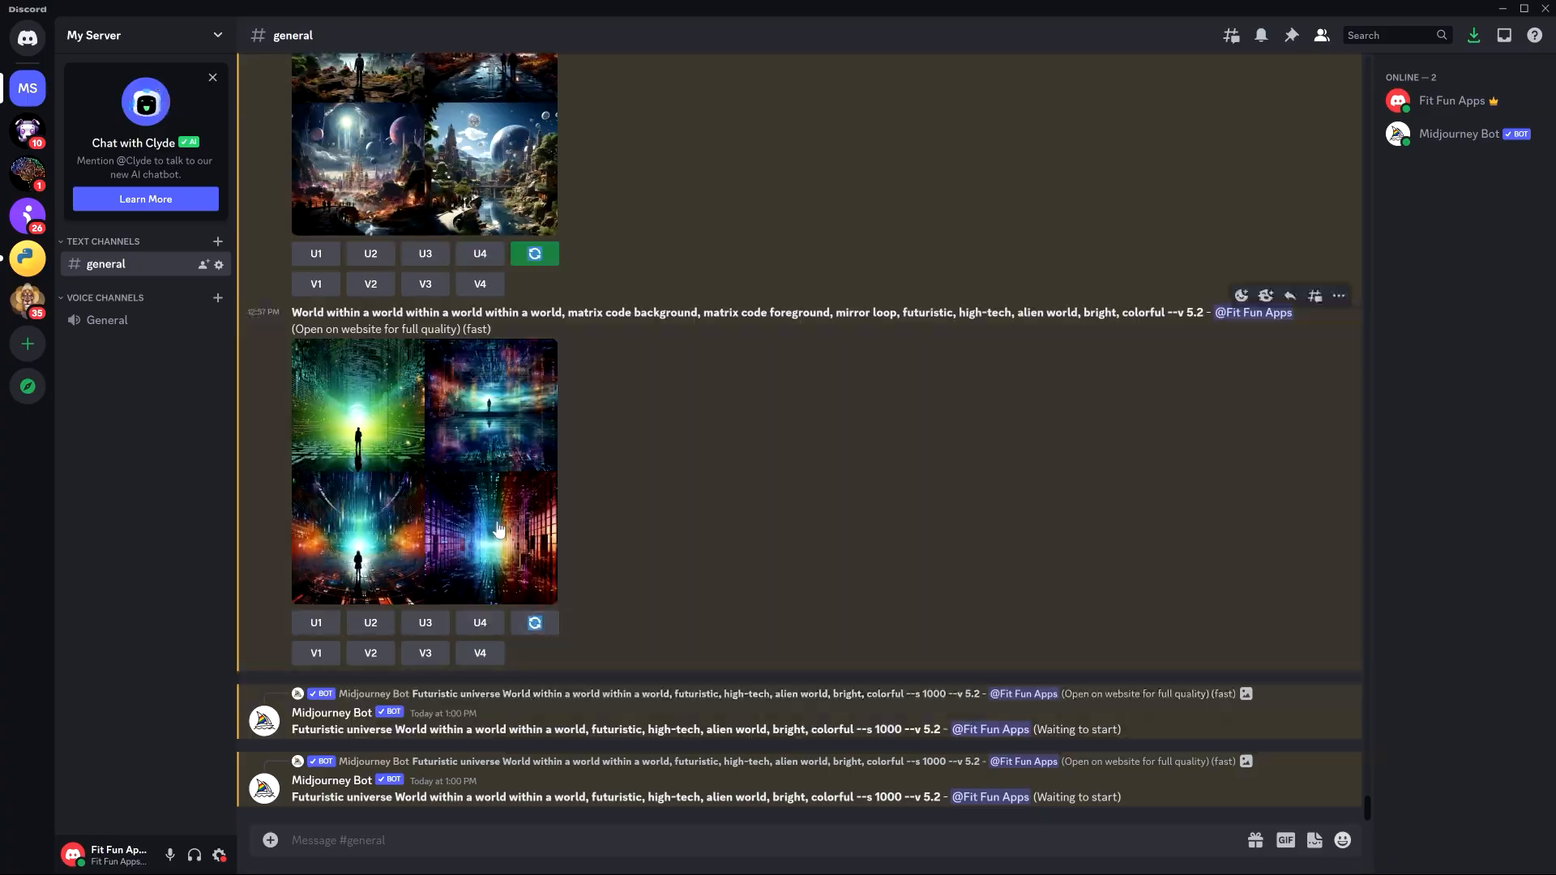
View the "World within a world" matrix code grid enlarged and rerun its unchanged prompt twice.
left_click(493, 523)
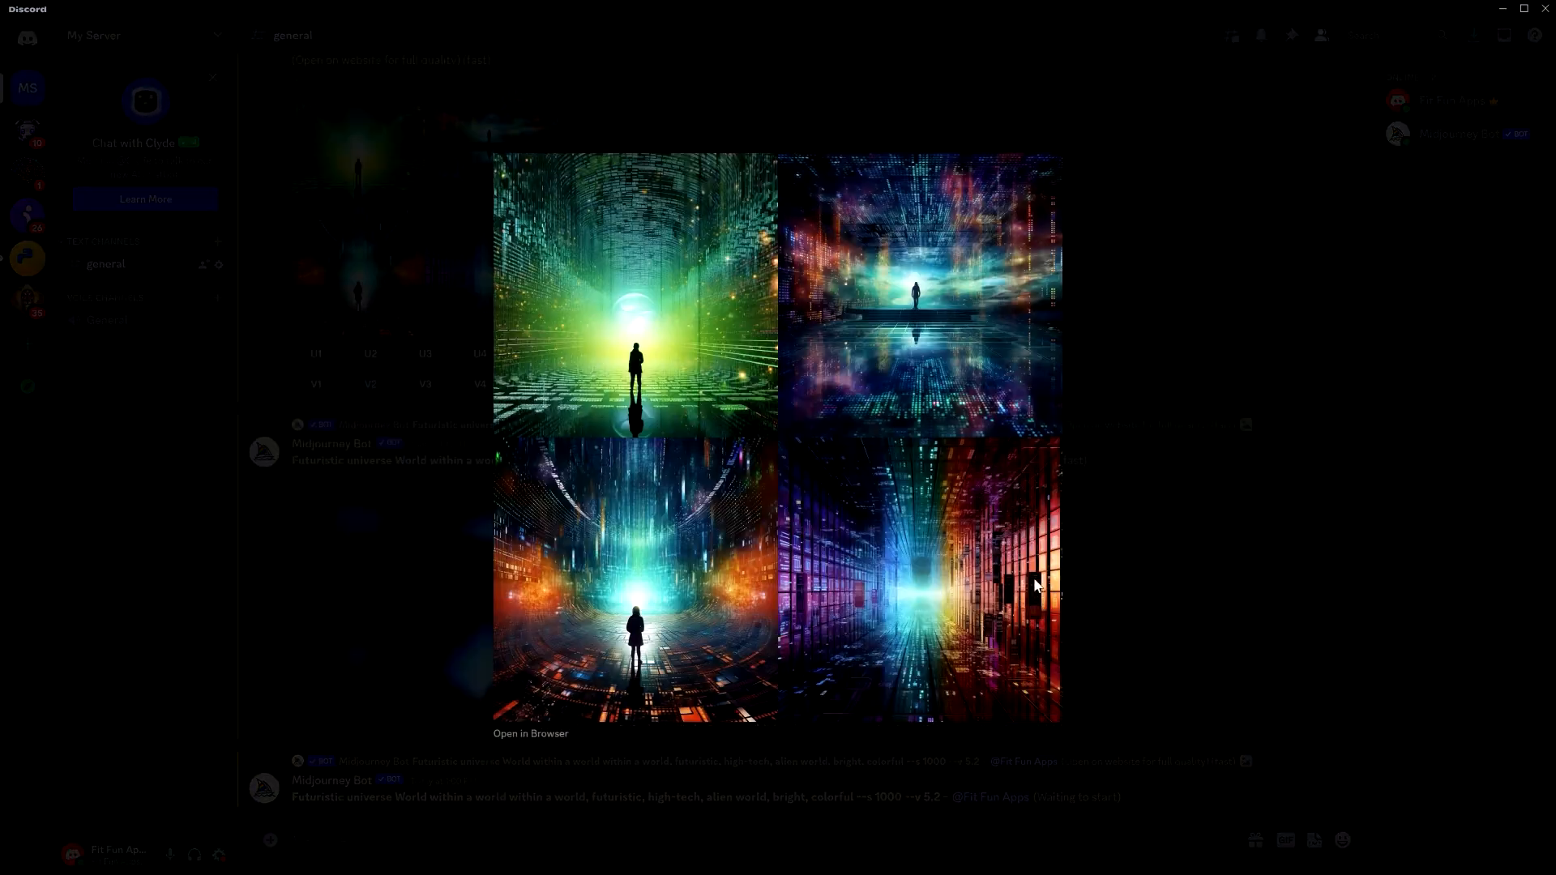
key("Escape")
left_click(533, 353)
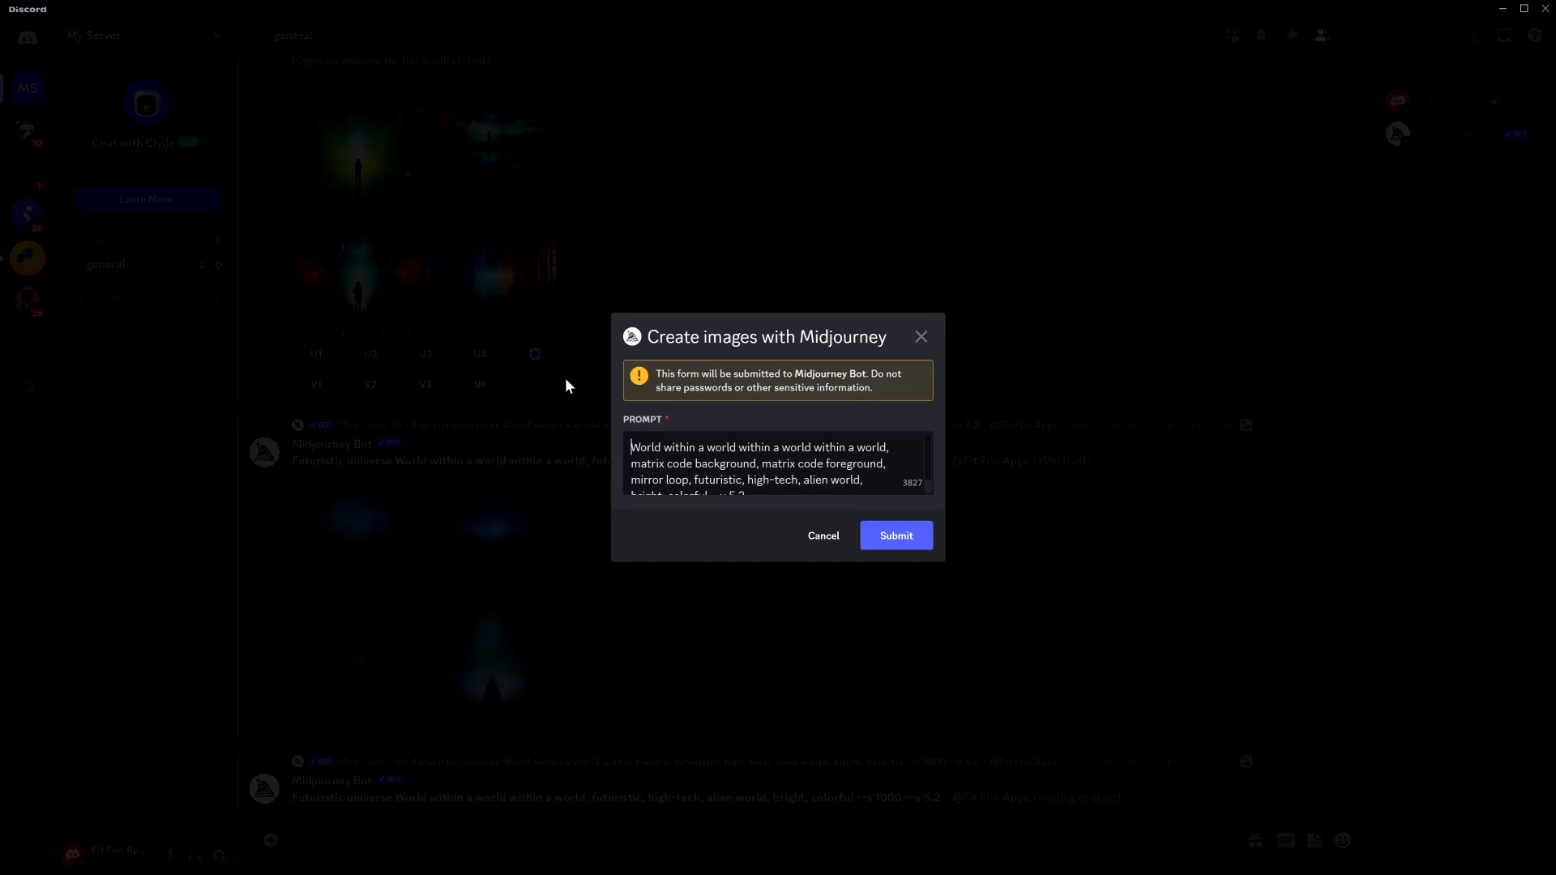
left_click(882, 535)
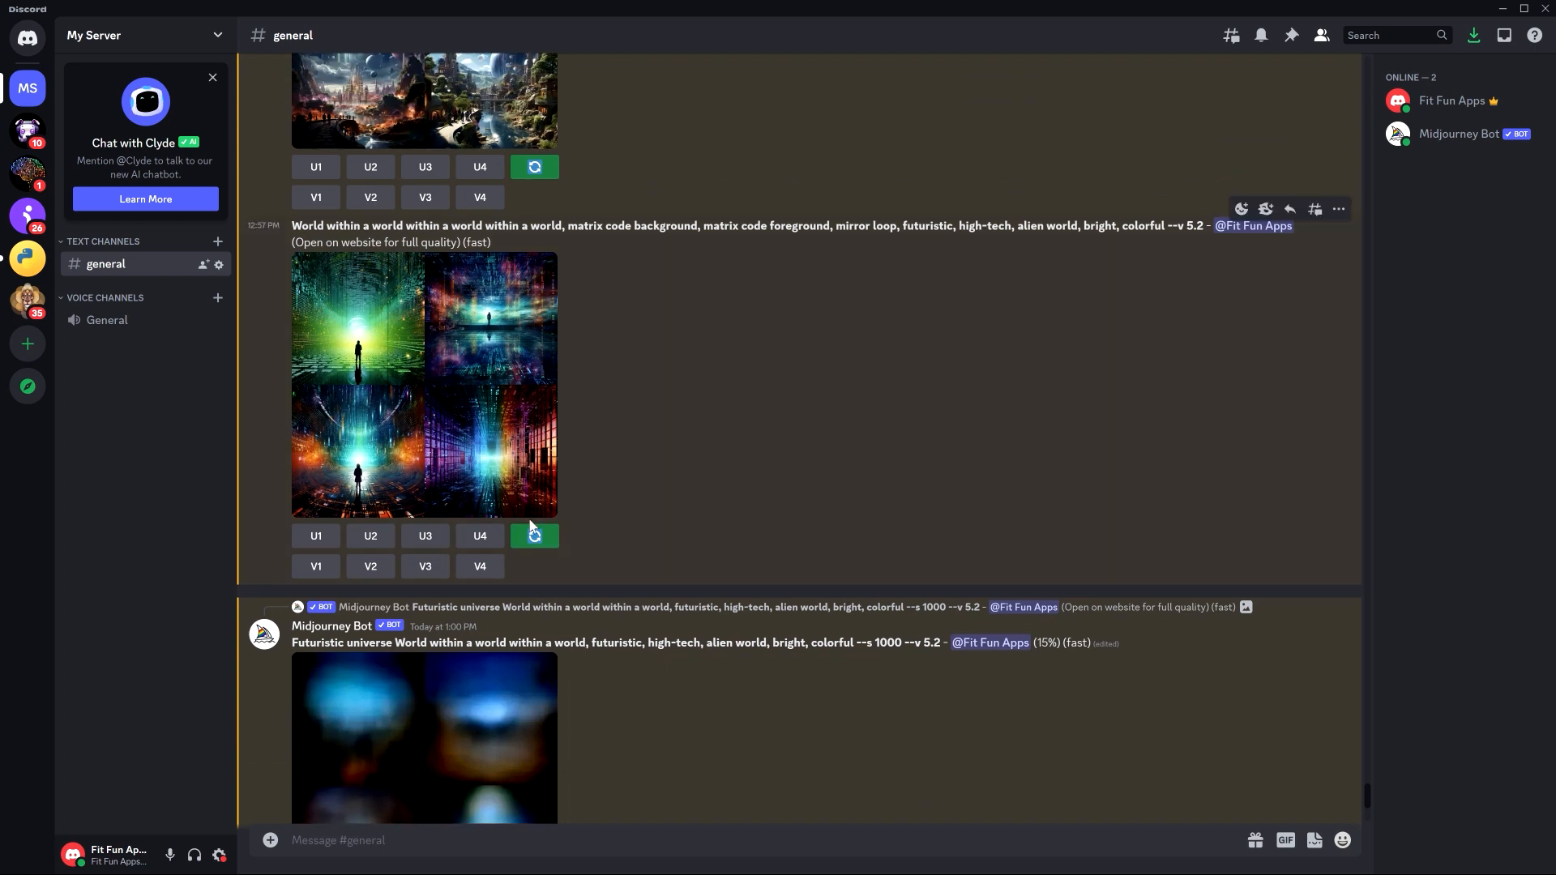
left_click(535, 534)
left_click(899, 538)
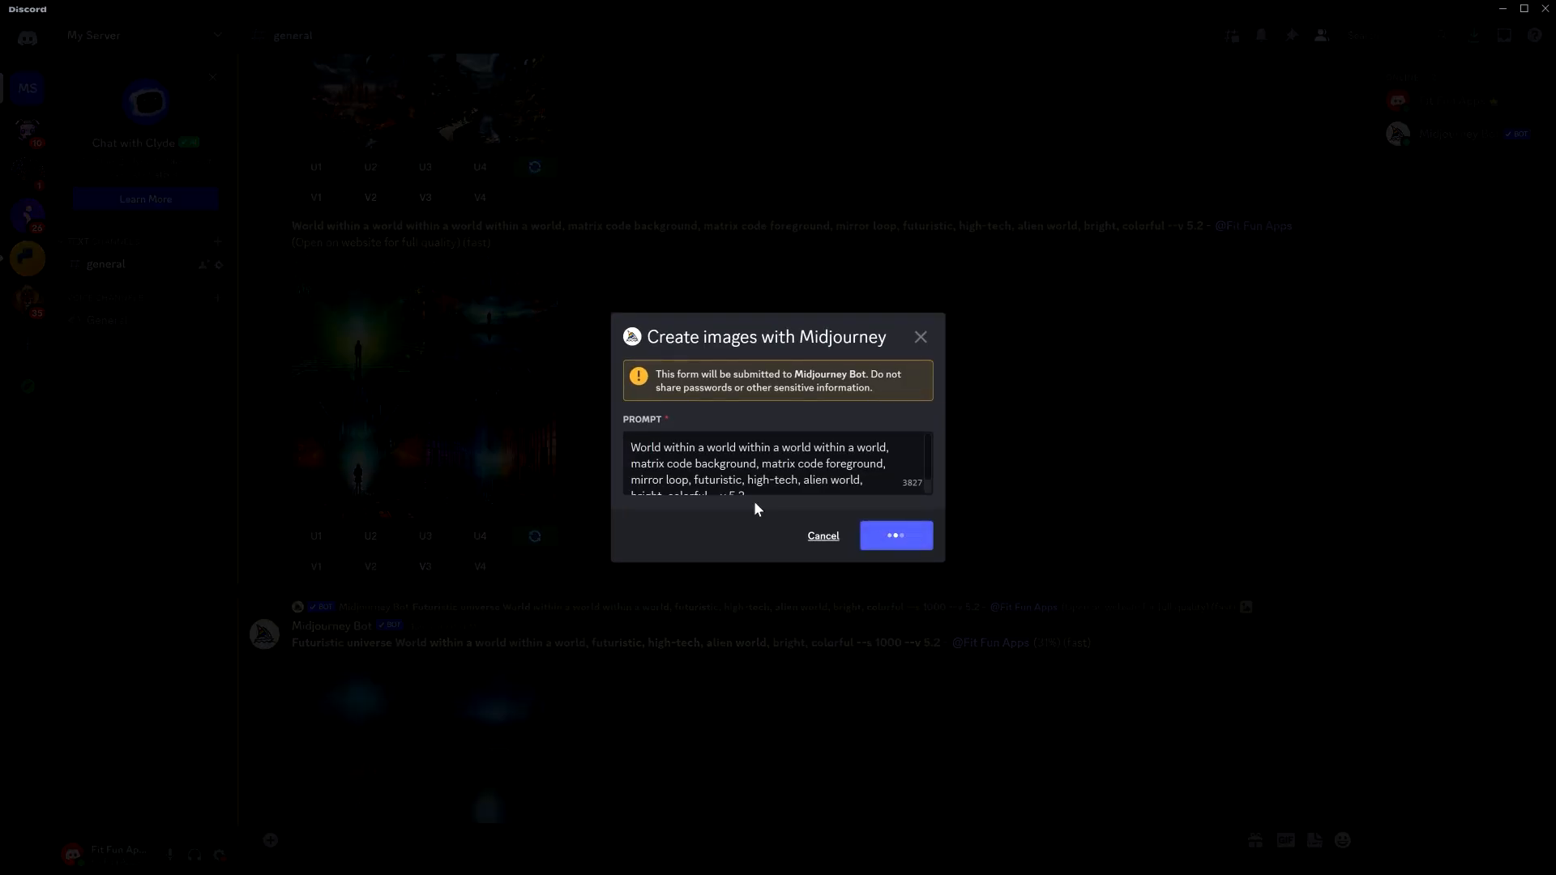
Copy the "Futuristic space matrix code" prompt without "/i" from the earlier chat message and submit it with /imagine.
scroll(731, 488, "up", 15)
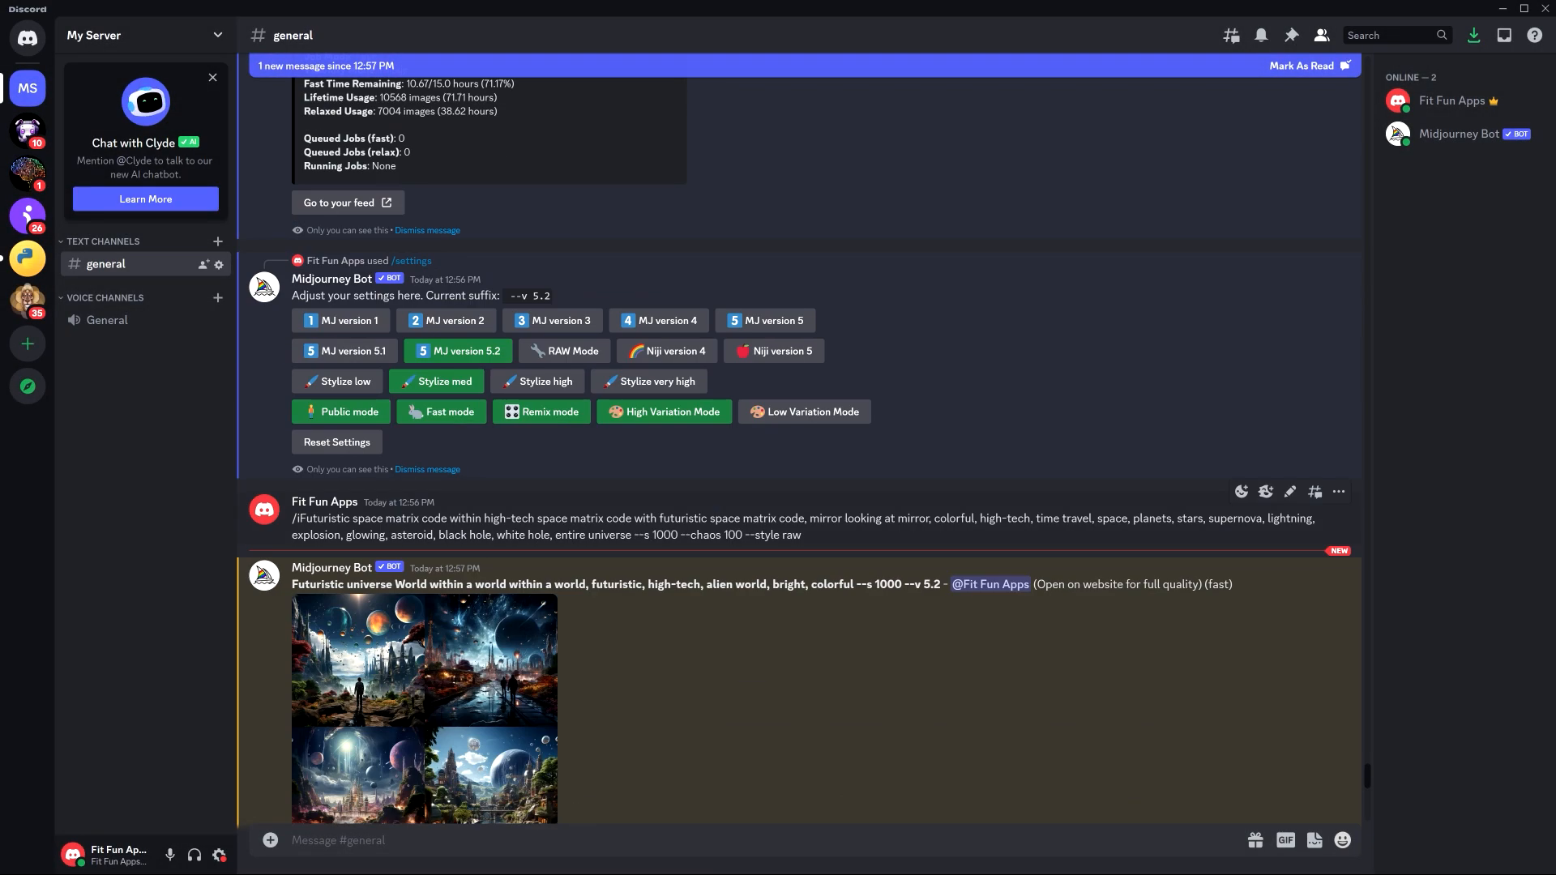
left_click_drag(840, 542, 298, 519)
key("ctrl+c")
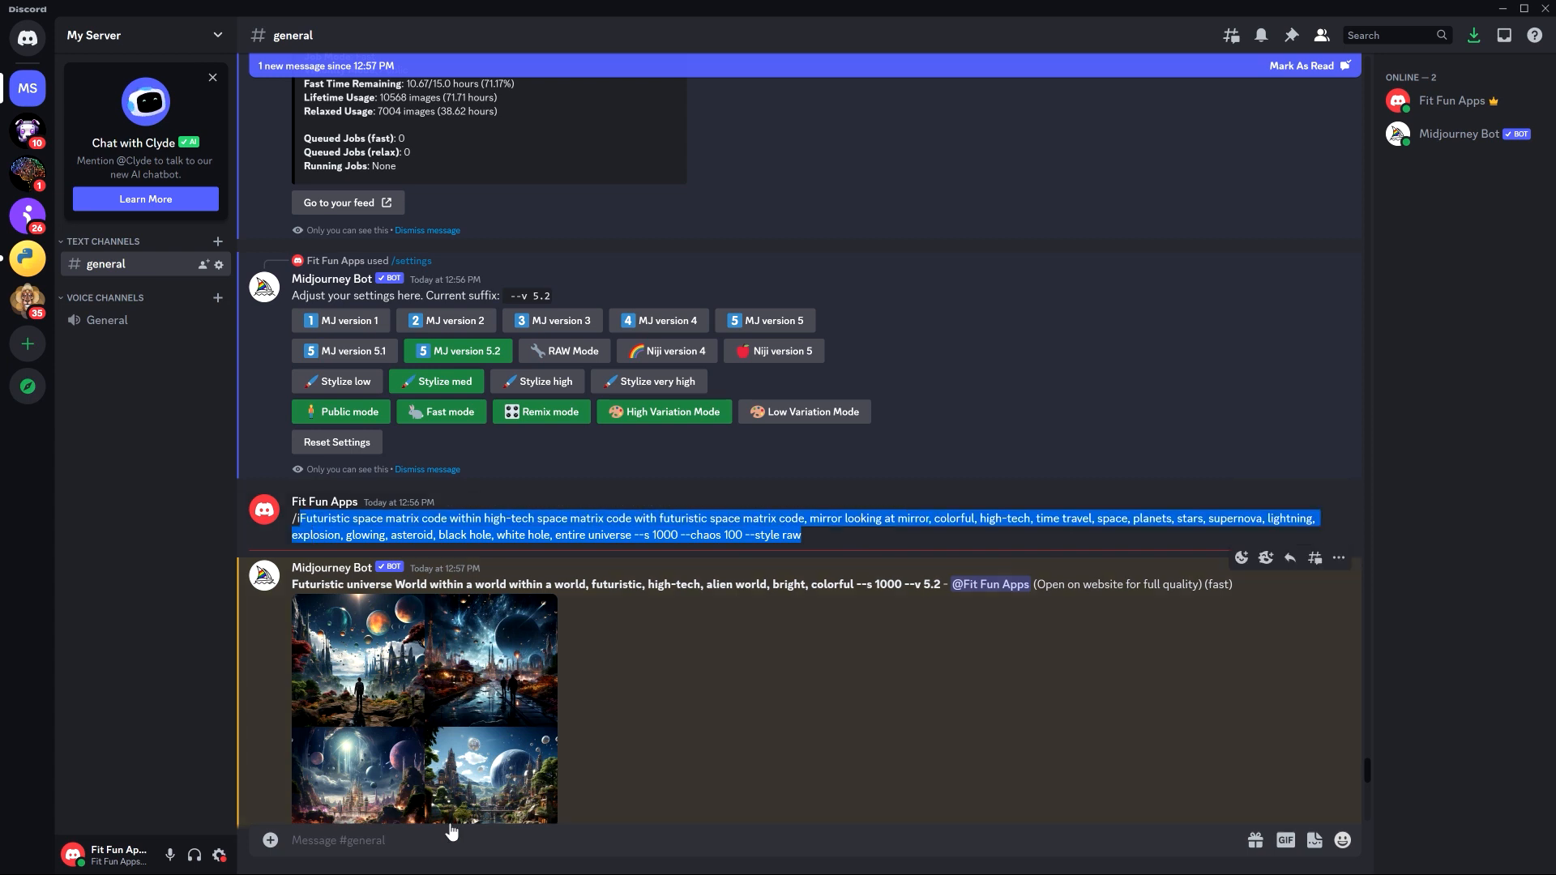
left_click(452, 836)
type("/imagine")
key("Tab")
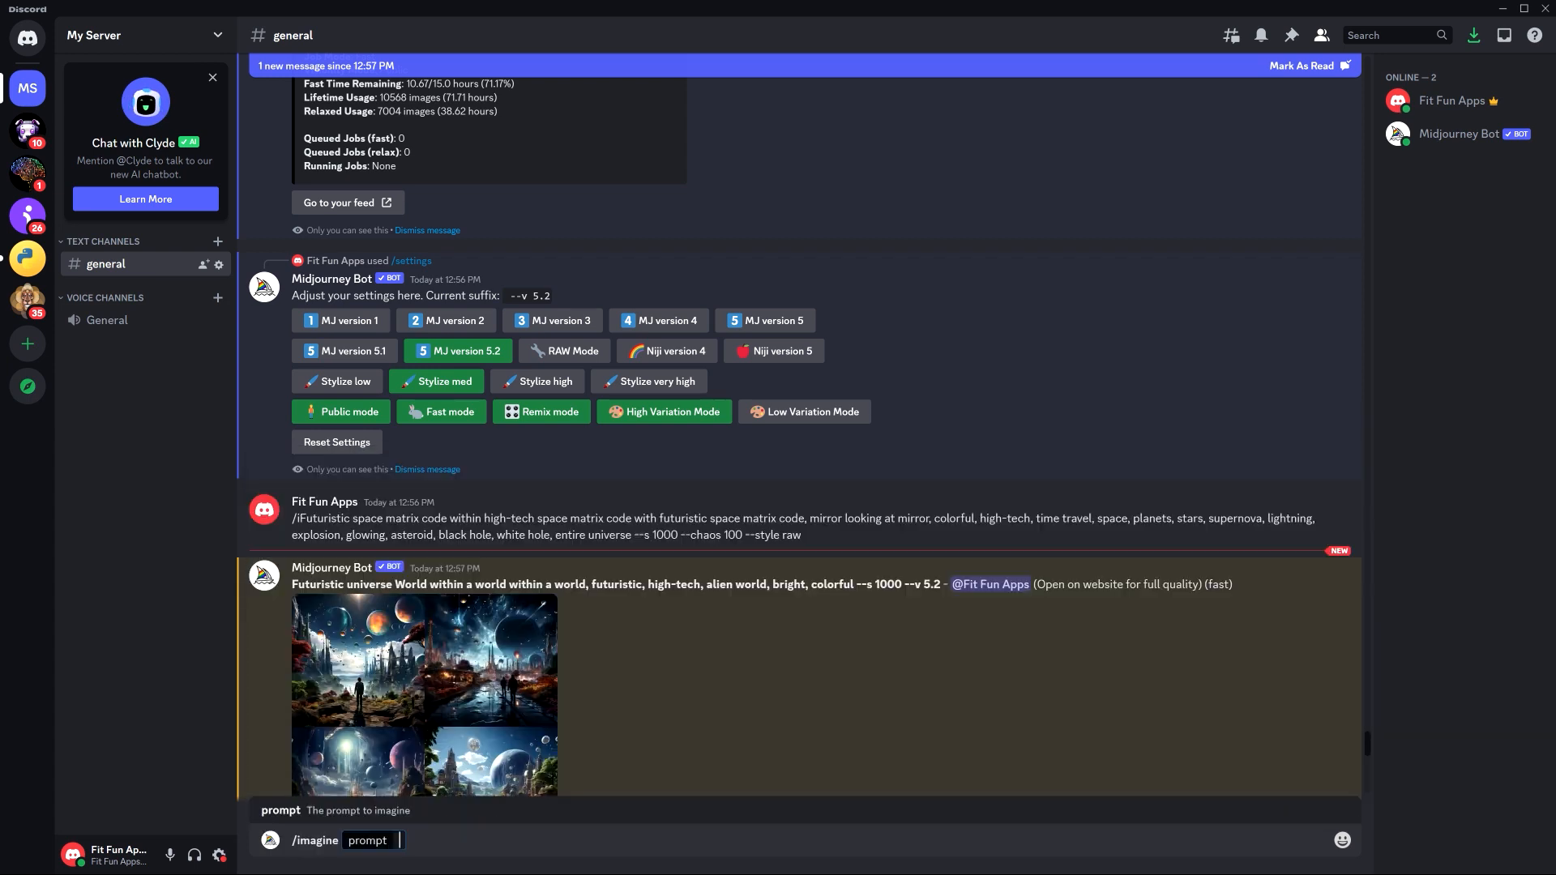
key("ctrl+v")
key("Return")
Submit the copied "Futuristic space matrix code" prompt repeatedly with further /imagine commands.
type("/imagine")
key("Tab")
key("ctrl+v")
key("Return")
type("/imagine")
key("Tab")
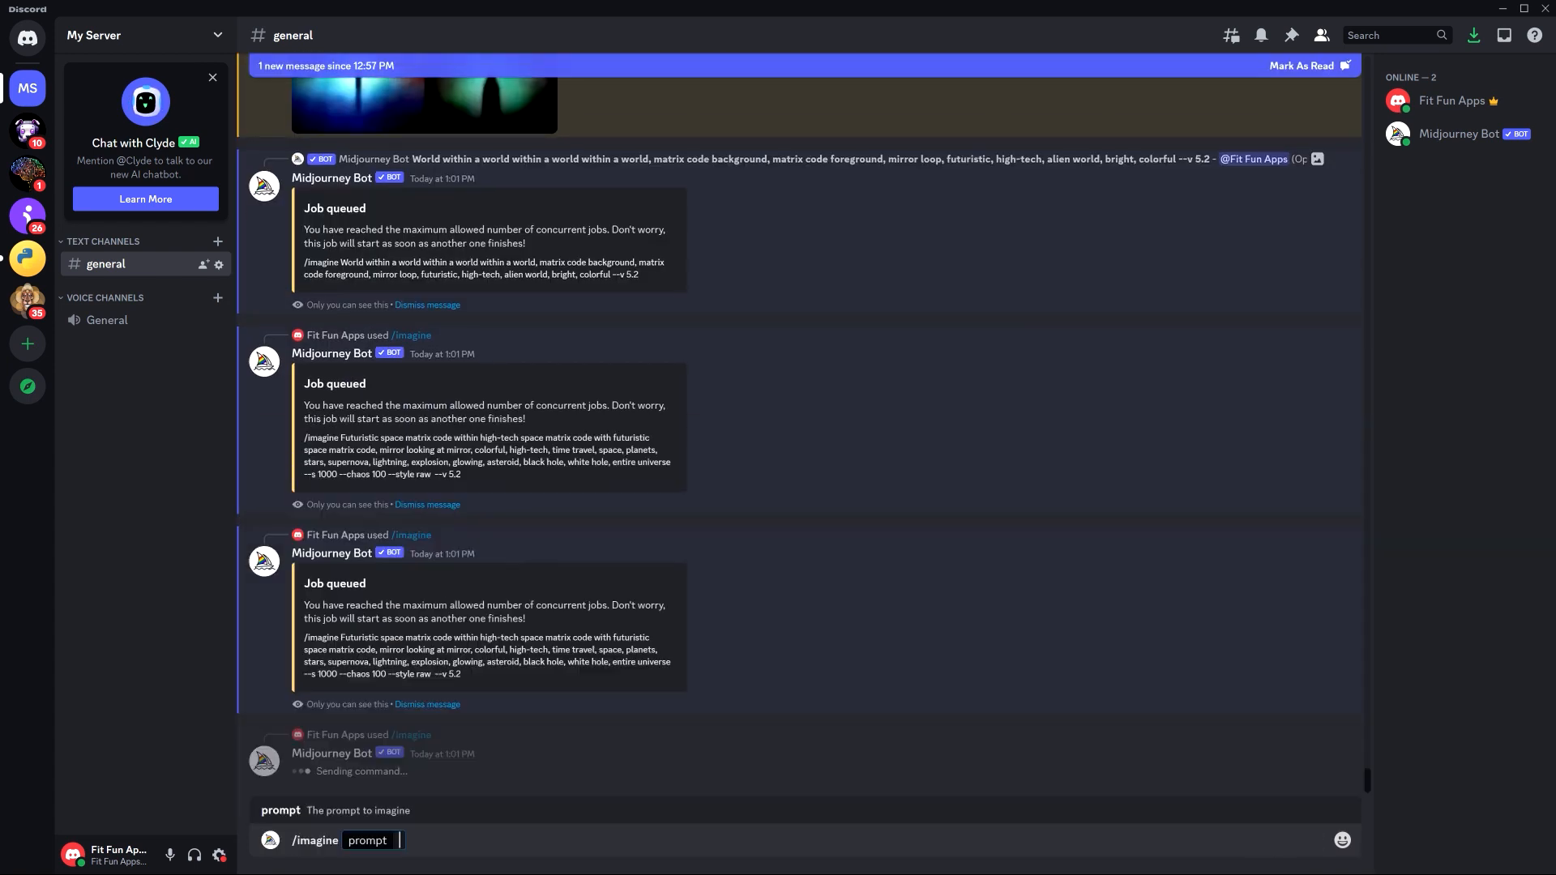
key("ctrl+v")
key("Return")
Try to submit the same space matrix prompt once more using "/i" as the command.
type("/i")
key("ctrl+v")
key("Return")
Switch to Image Prompts.txt in Notepad and find the "Futuristic space matrix code" prompt.
key("alt+Tab")
key("ctrl+f")
type("Futuristic space matrix code within high-tech space matrix code with futuristic space matrix code, mirror looking at mirror, co")
key("Return")
key("Escape")
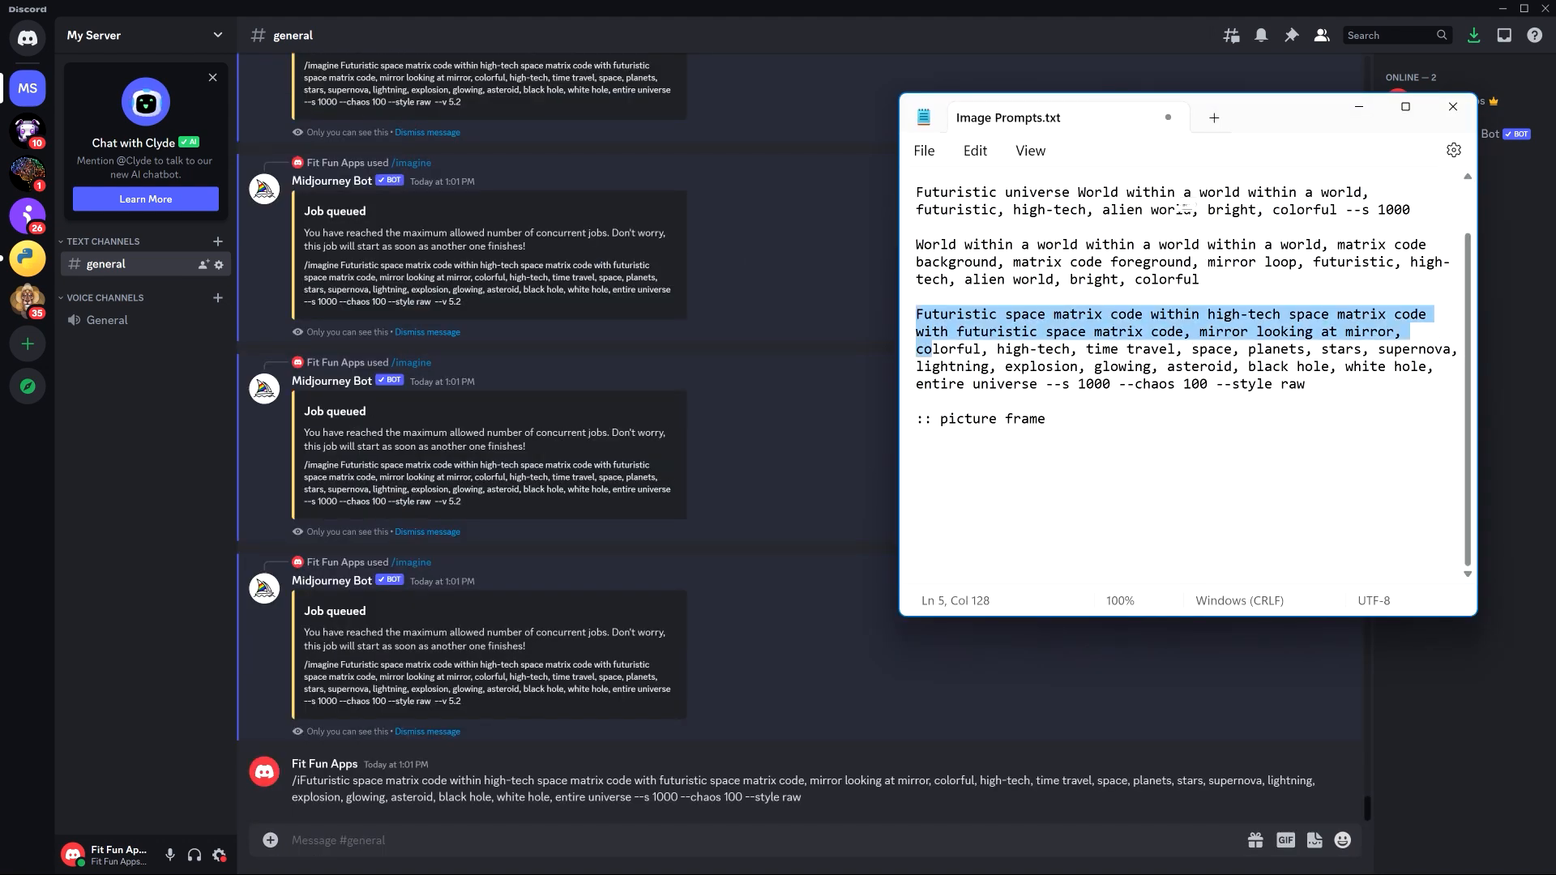
Copy the "World within a world within a world within a world, matrix code background" prompt from Image Prompts.txt and submit it with /imagine.
left_click_drag(1201, 280, 912, 247)
key("ctrl+c")
left_click(843, 587)
type("/imagine")
key("Tab")
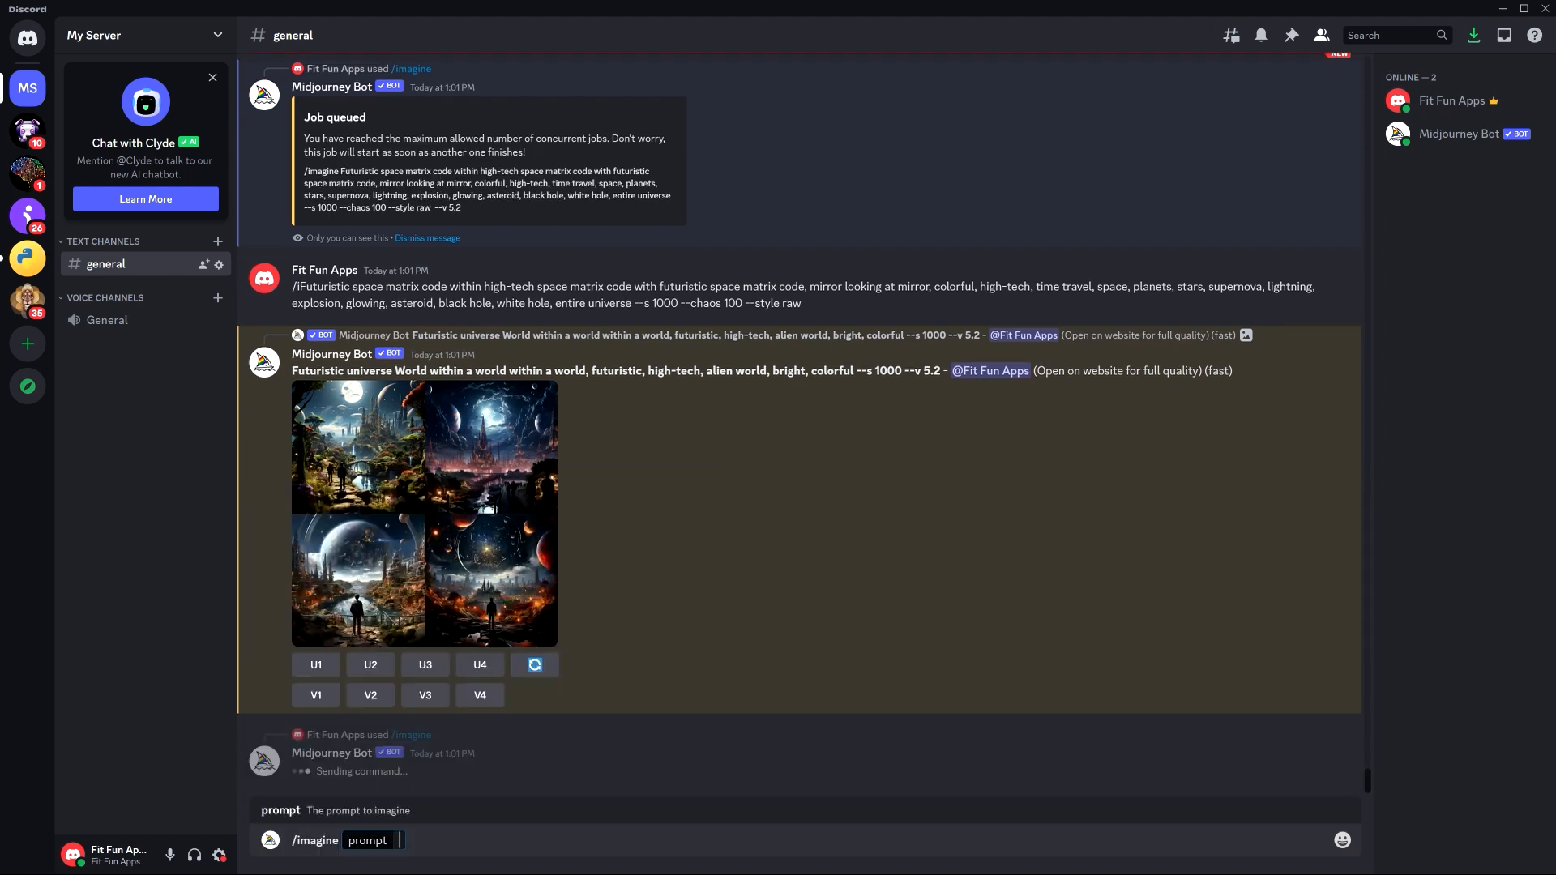
key("ctrl+v")
key("Return")
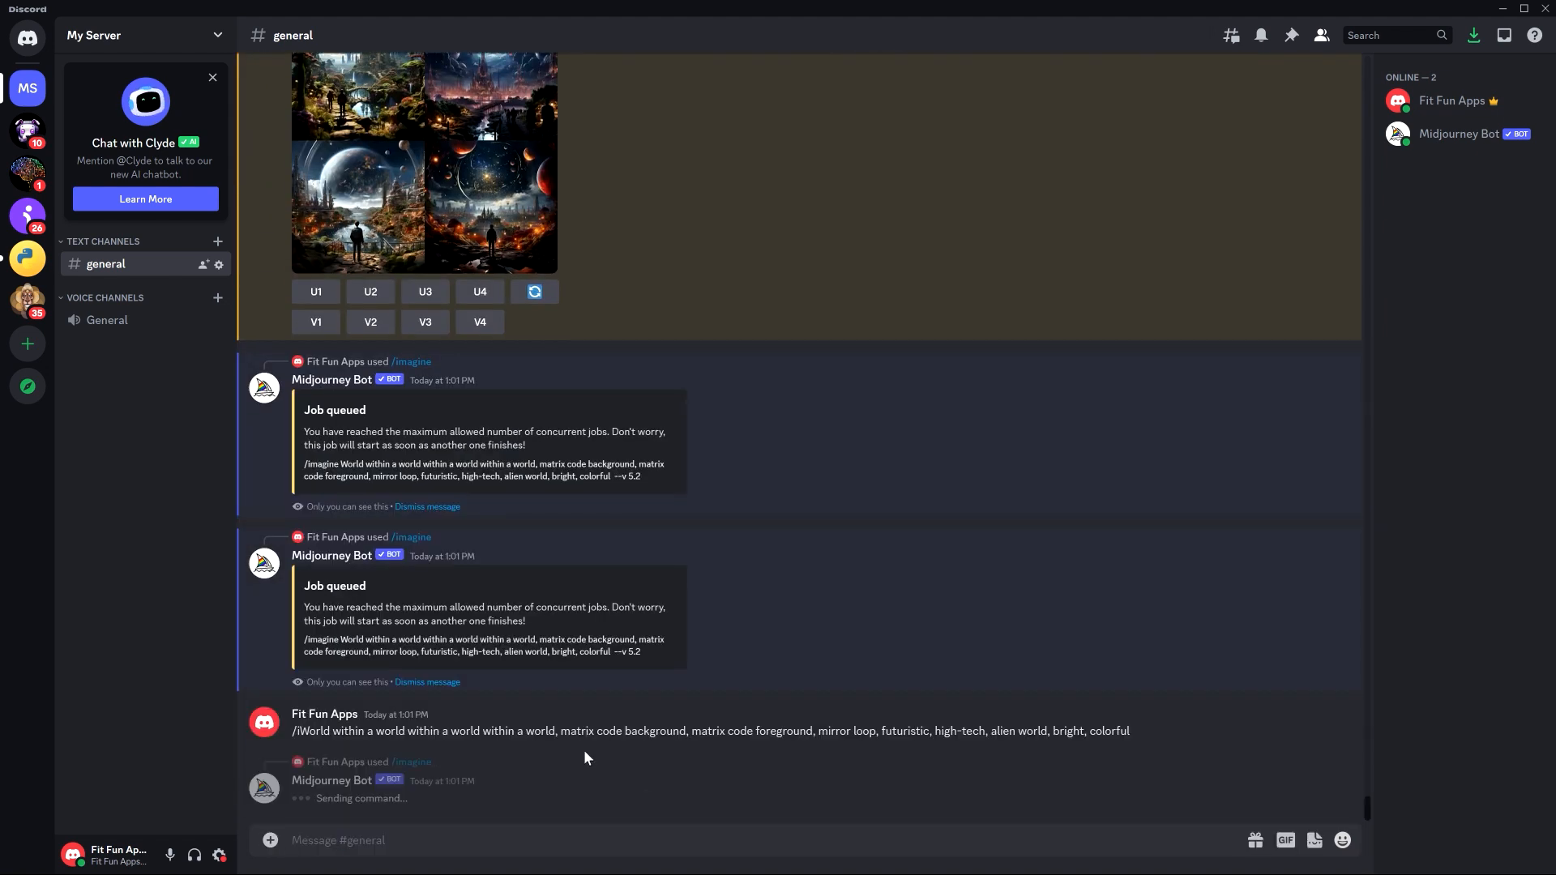
Copy the "Futuristic universe World within a world" prompt with "--s 1000" from Image Prompts.txt and submit it twice with /imagine.
key("alt+Tab")
left_click_drag(1326, 211, 752, 130)
key("ctrl+c")
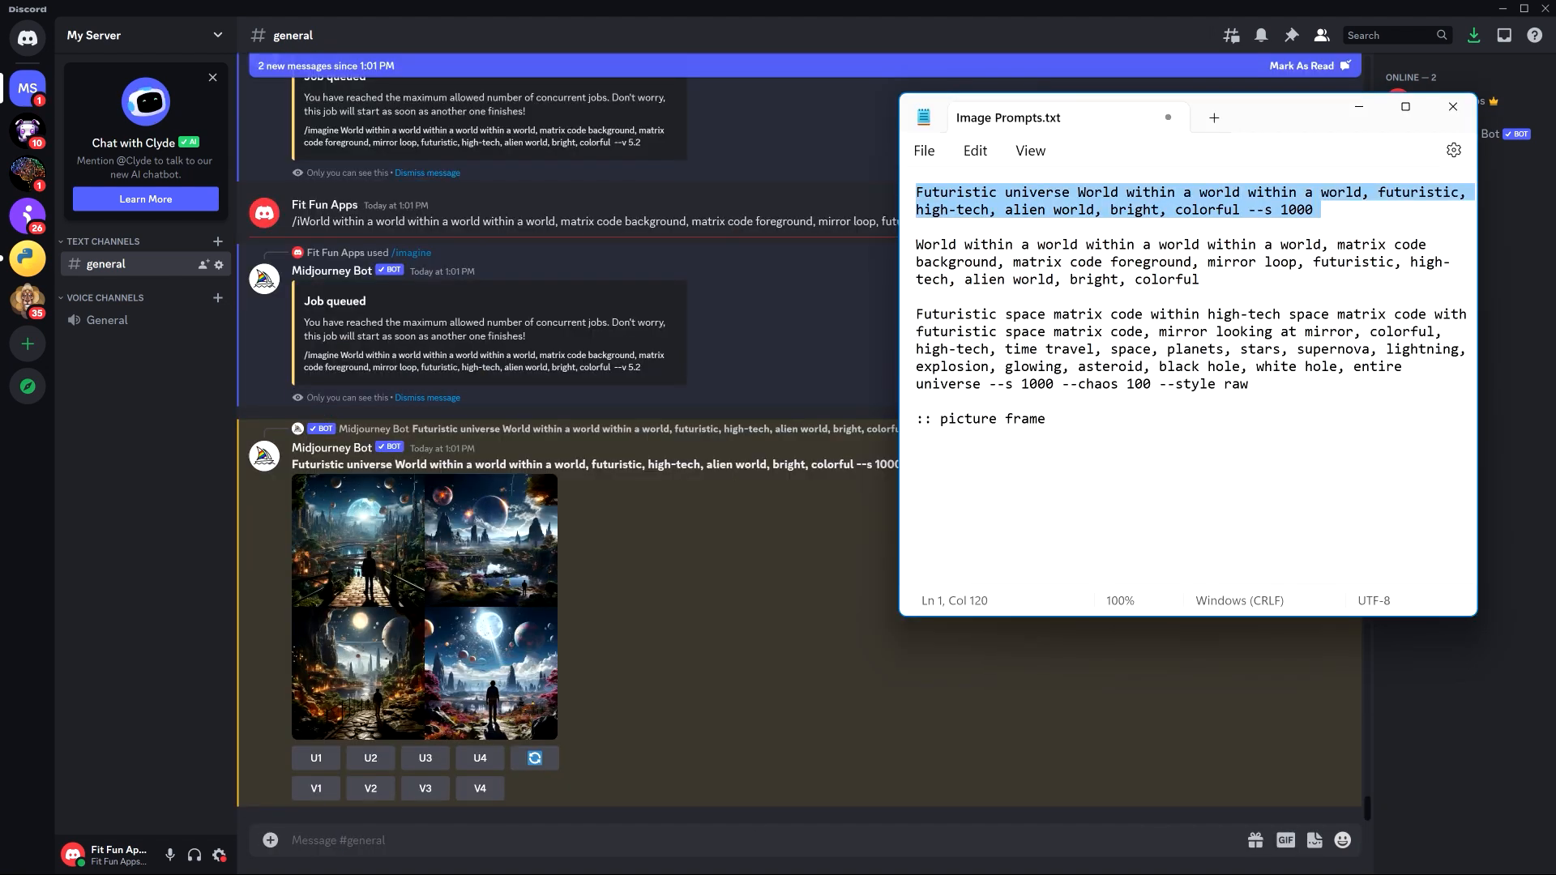
key("alt+Tab")
type("/imagine")
key("Tab")
key("ctrl+v")
key("Return")
type("/imagine")
key("Tab")
key("ctrl+v")
key("Return")
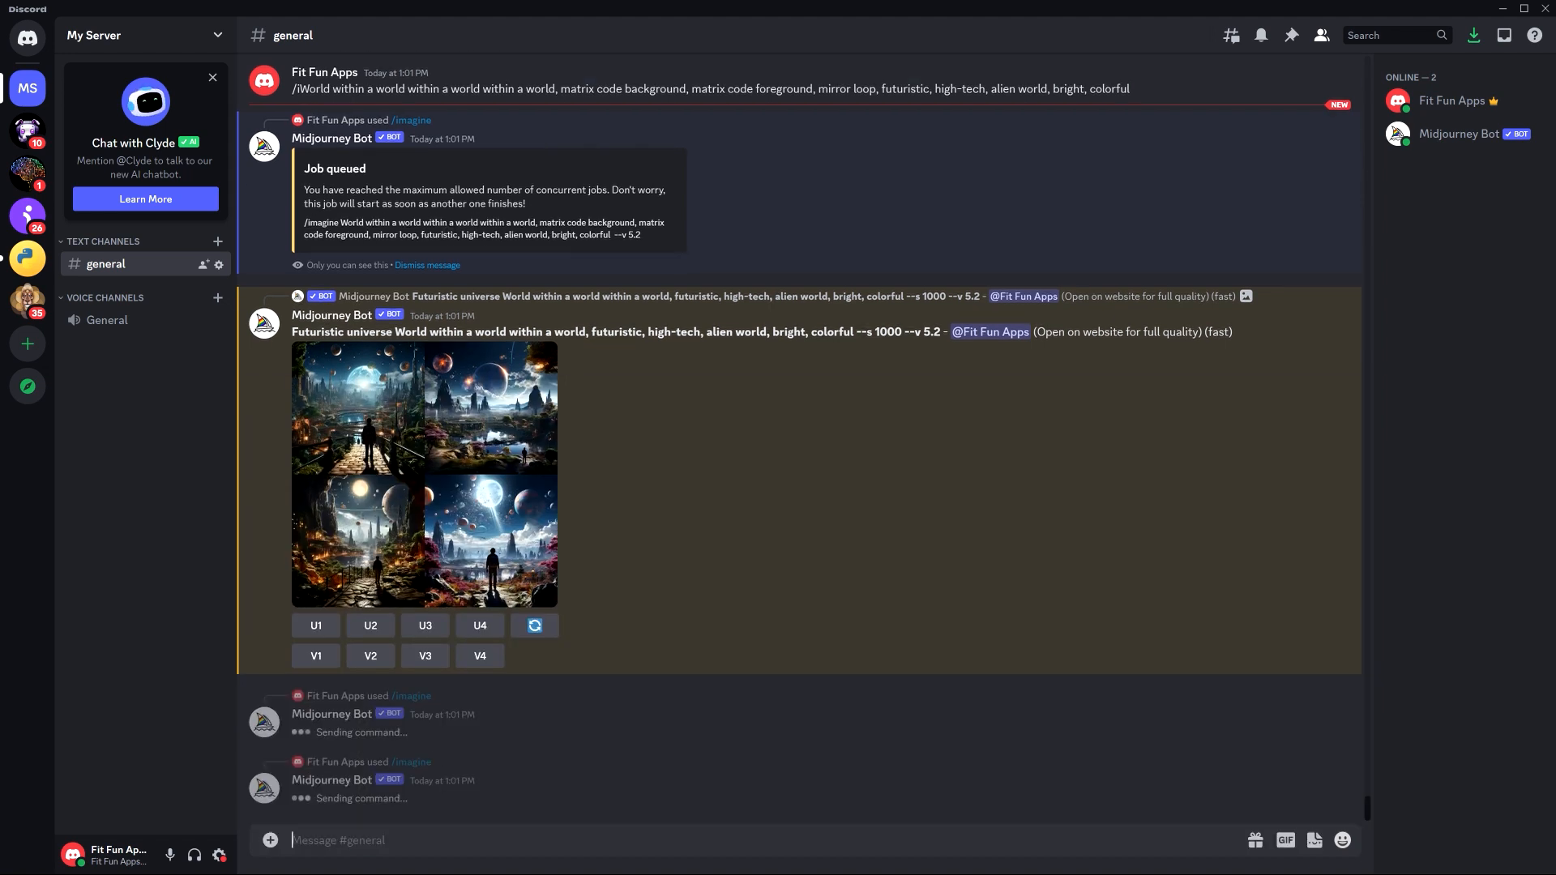
Request the Midjourney account and job queue information with /info.
type("/info")
key("Return")
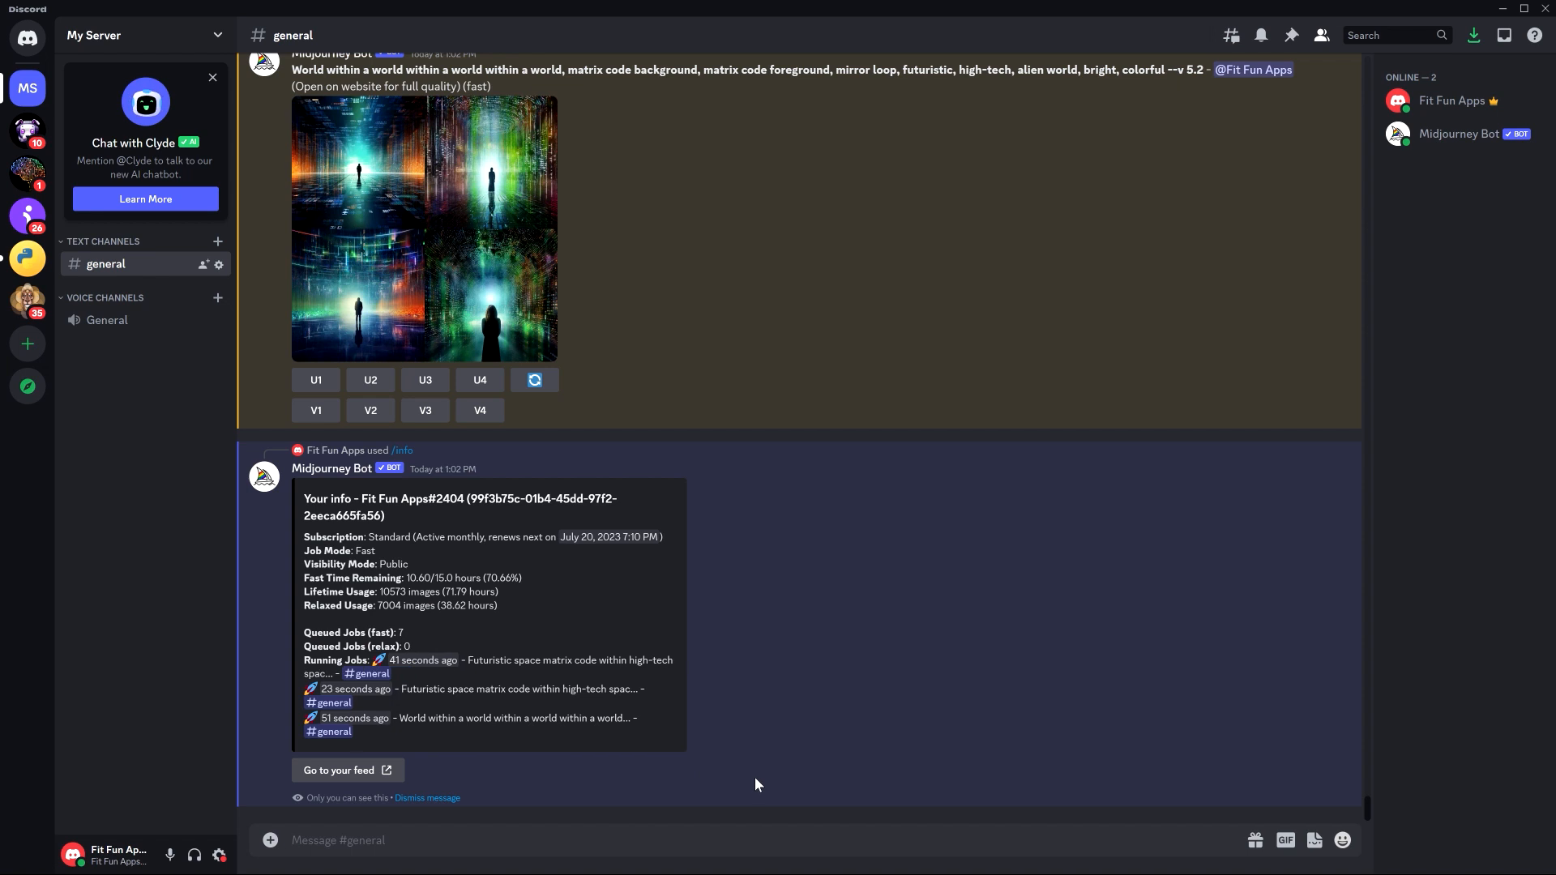
Submit the "Futuristic universe World within a world" prompt with "--s 1000" repeatedly using further /imagine commands.
type("/imagine")
key("Tab")
type("Futuristic universe World within a world within a world, futuristic, high-tech, alien world, bright, colorful --s 1000")
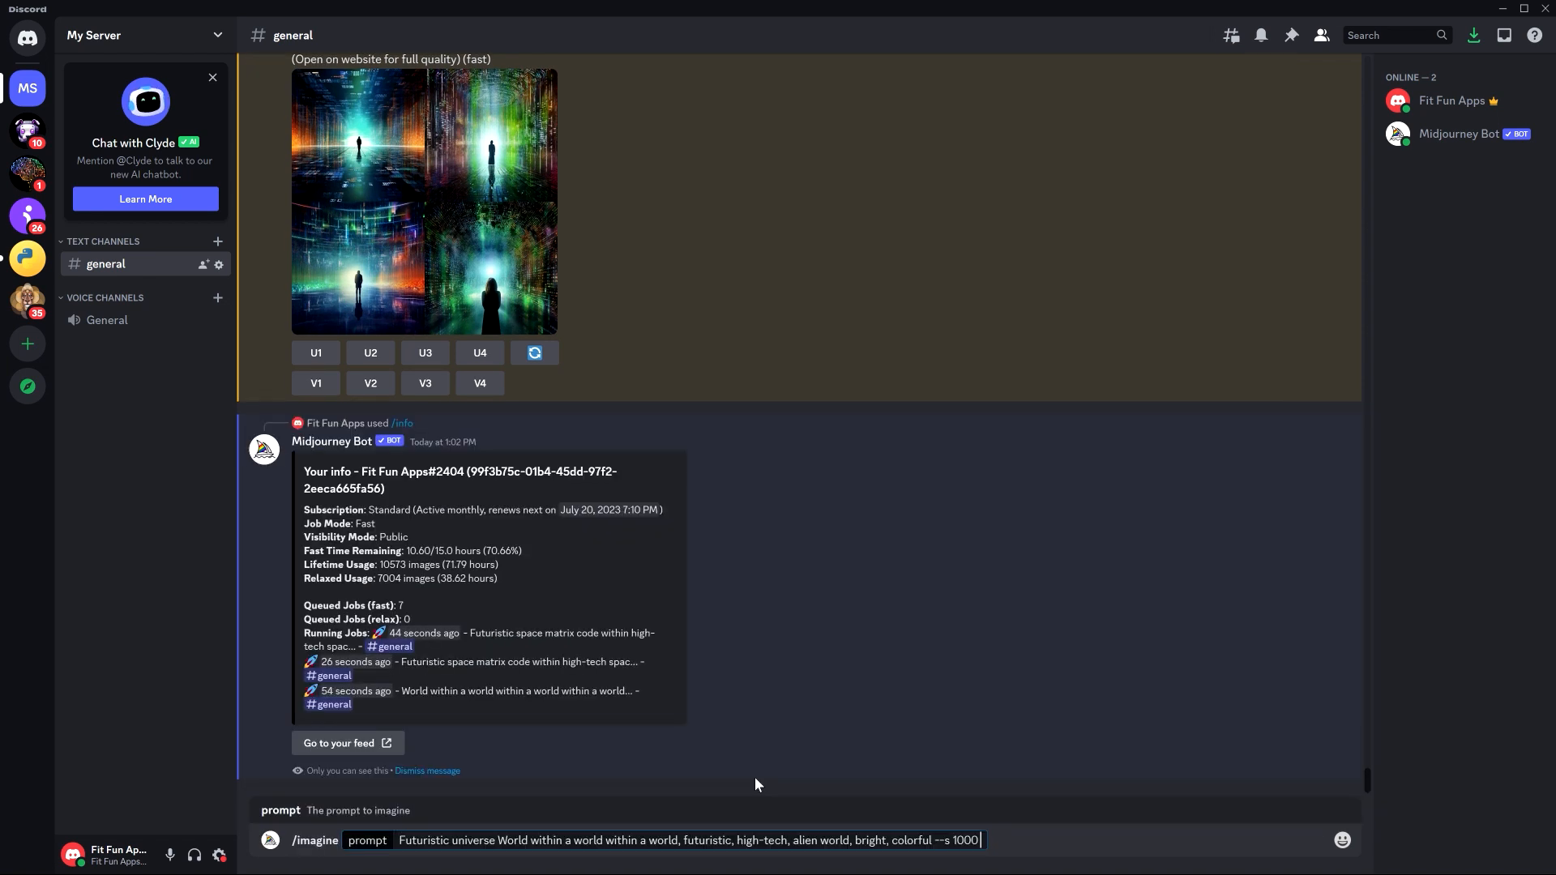
key("Return")
type("/i")
key("Tab")
key("ctrl+v")
key("Return")
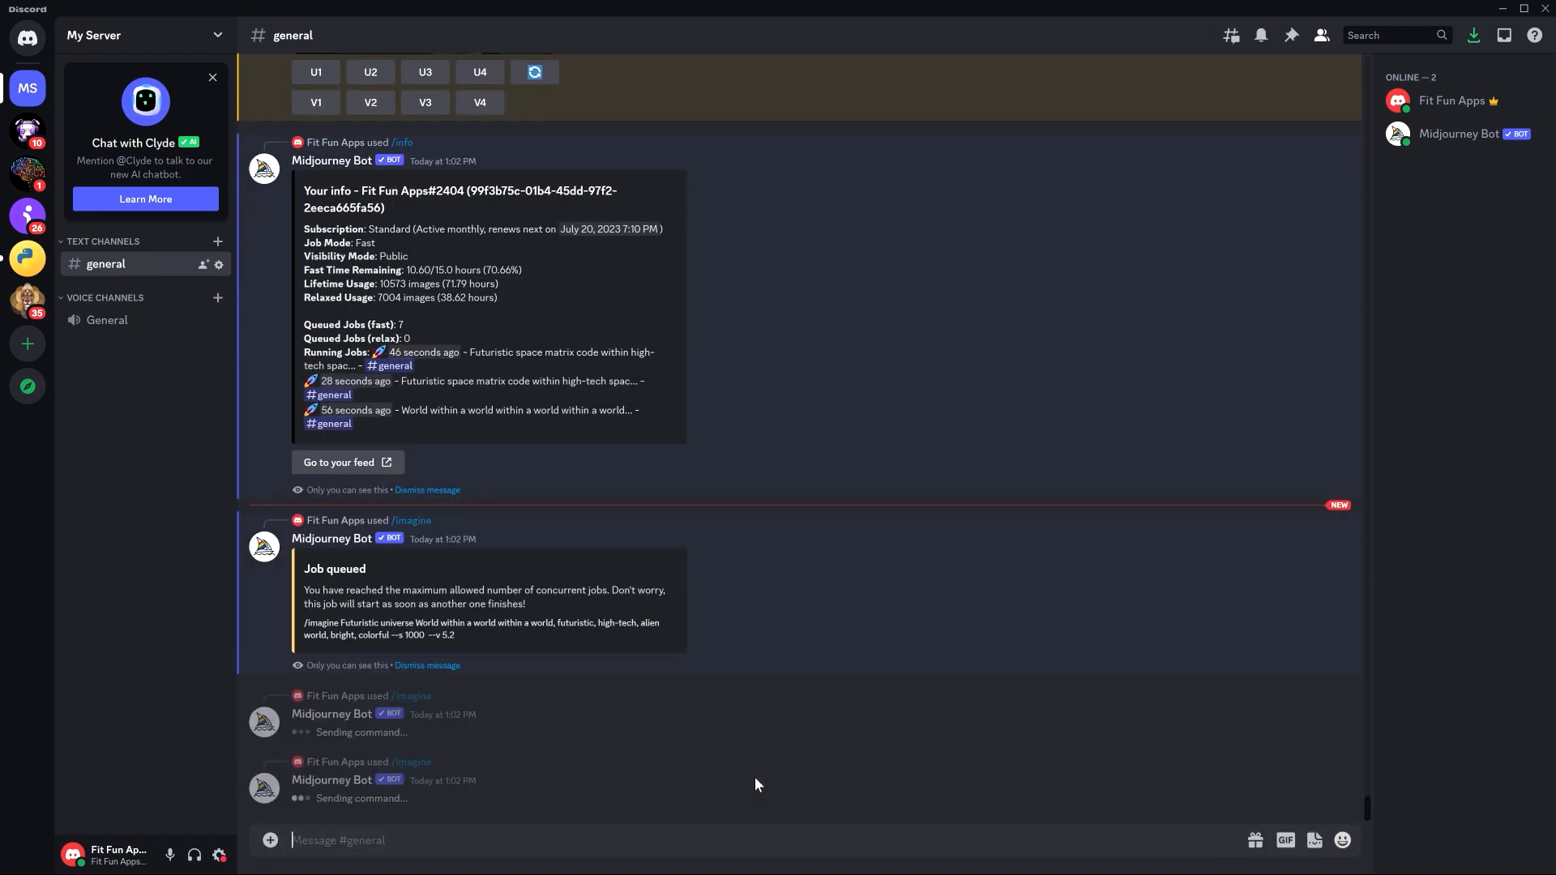
Try to submit the "Futuristic universe" prompt again using only "/i" as the command.
type("/i")
key("ctrl+v")
key("Return")
Submit the "Futuristic universe" prompt once more with a complete /imagine command.
type("/i")
key("Tab")
key("ctrl+v")
key("Return")
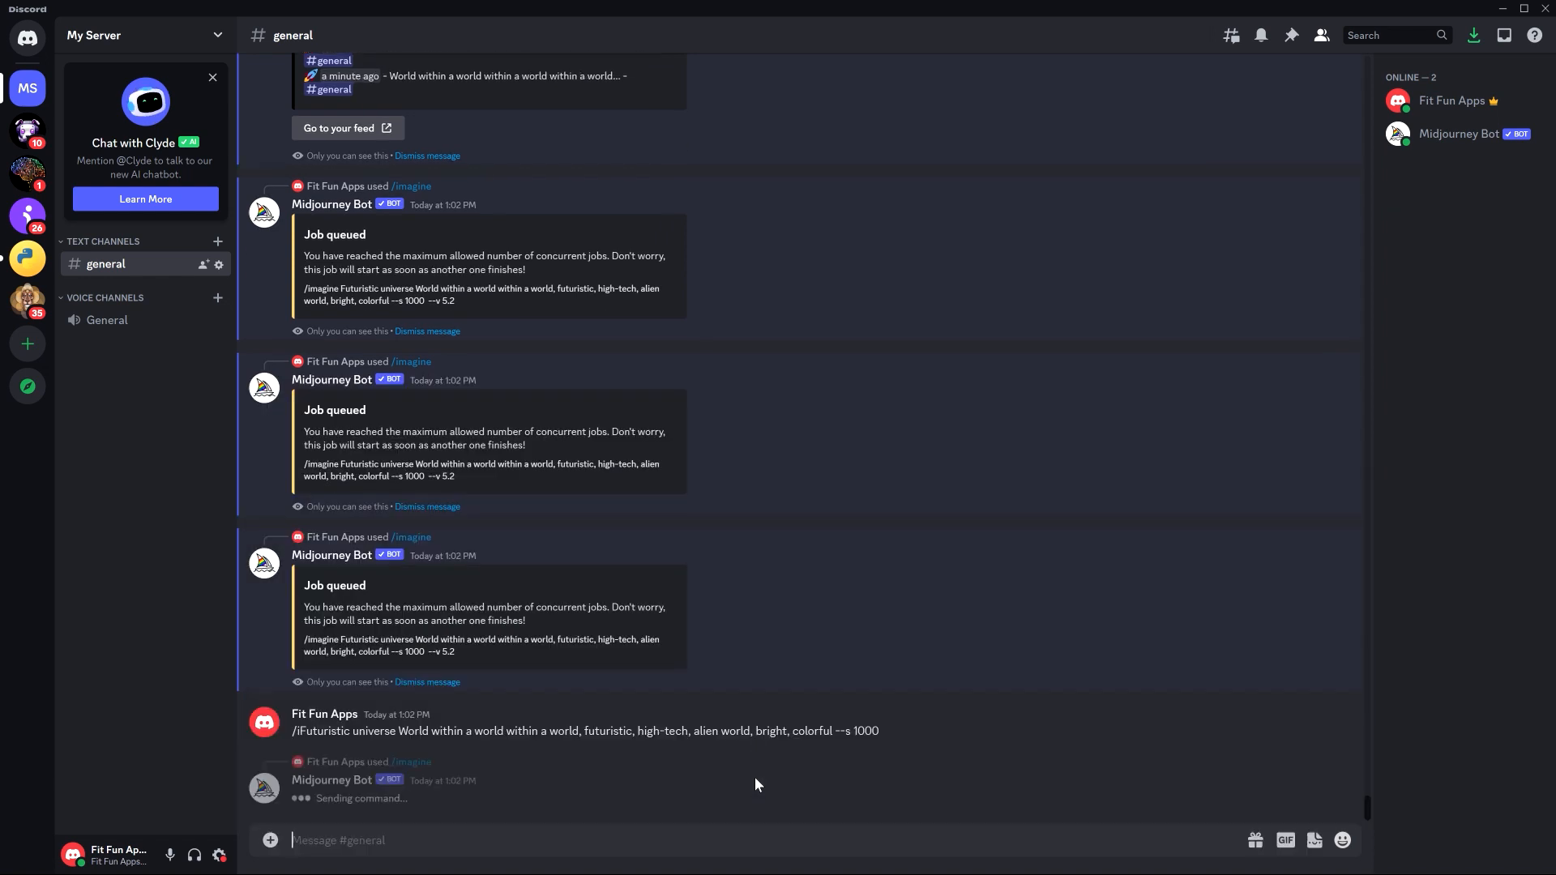
Run /info again and examine the number of queued fast jobs and the list of running jobs.
type("/info")
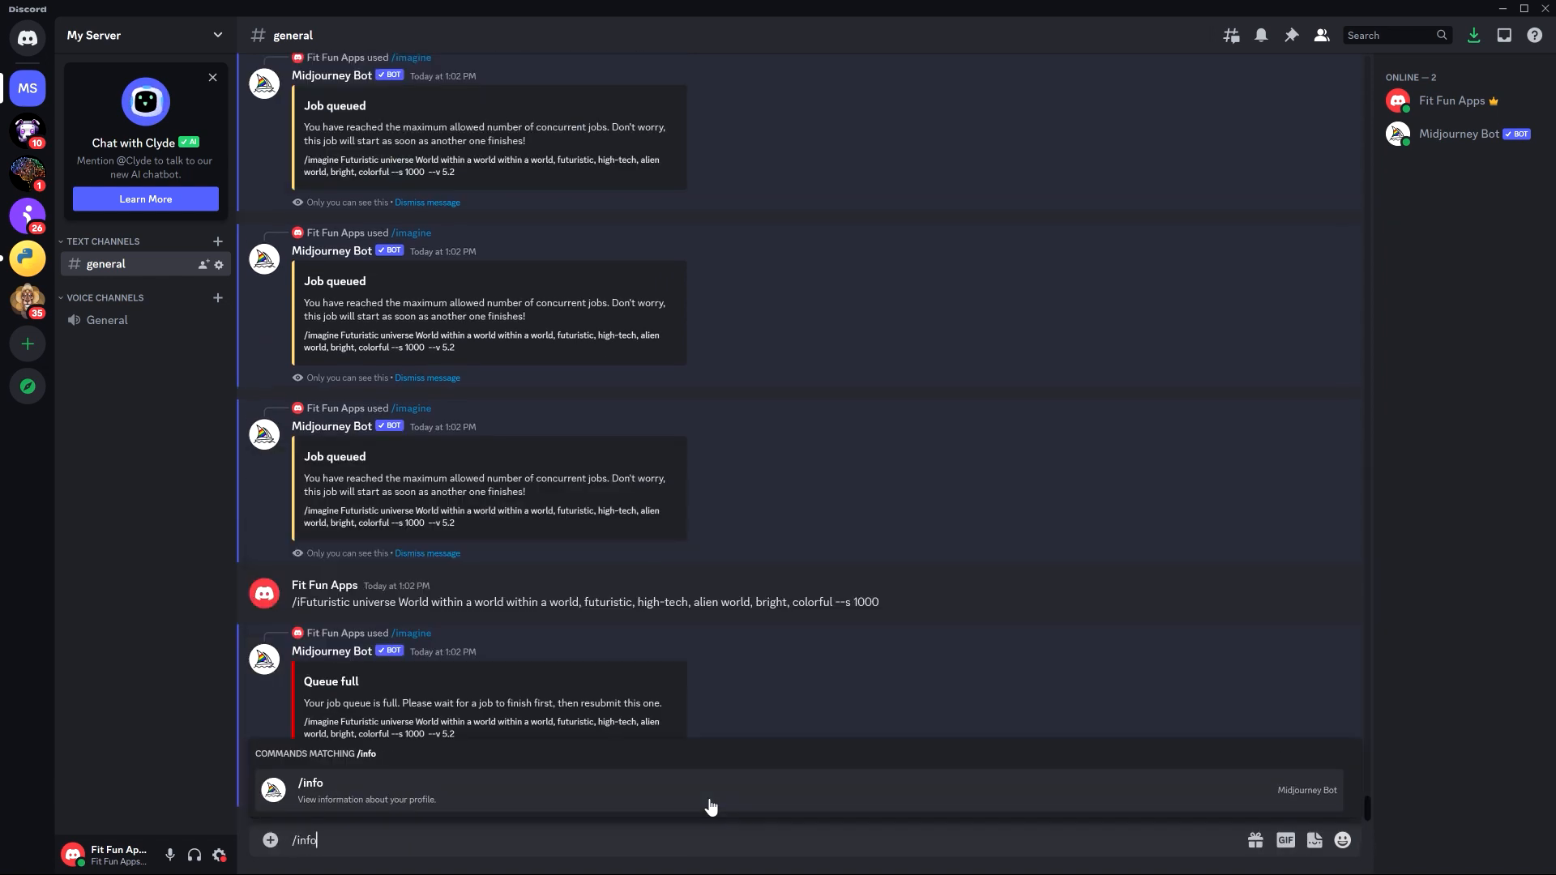
key("Tab")
key("Return")
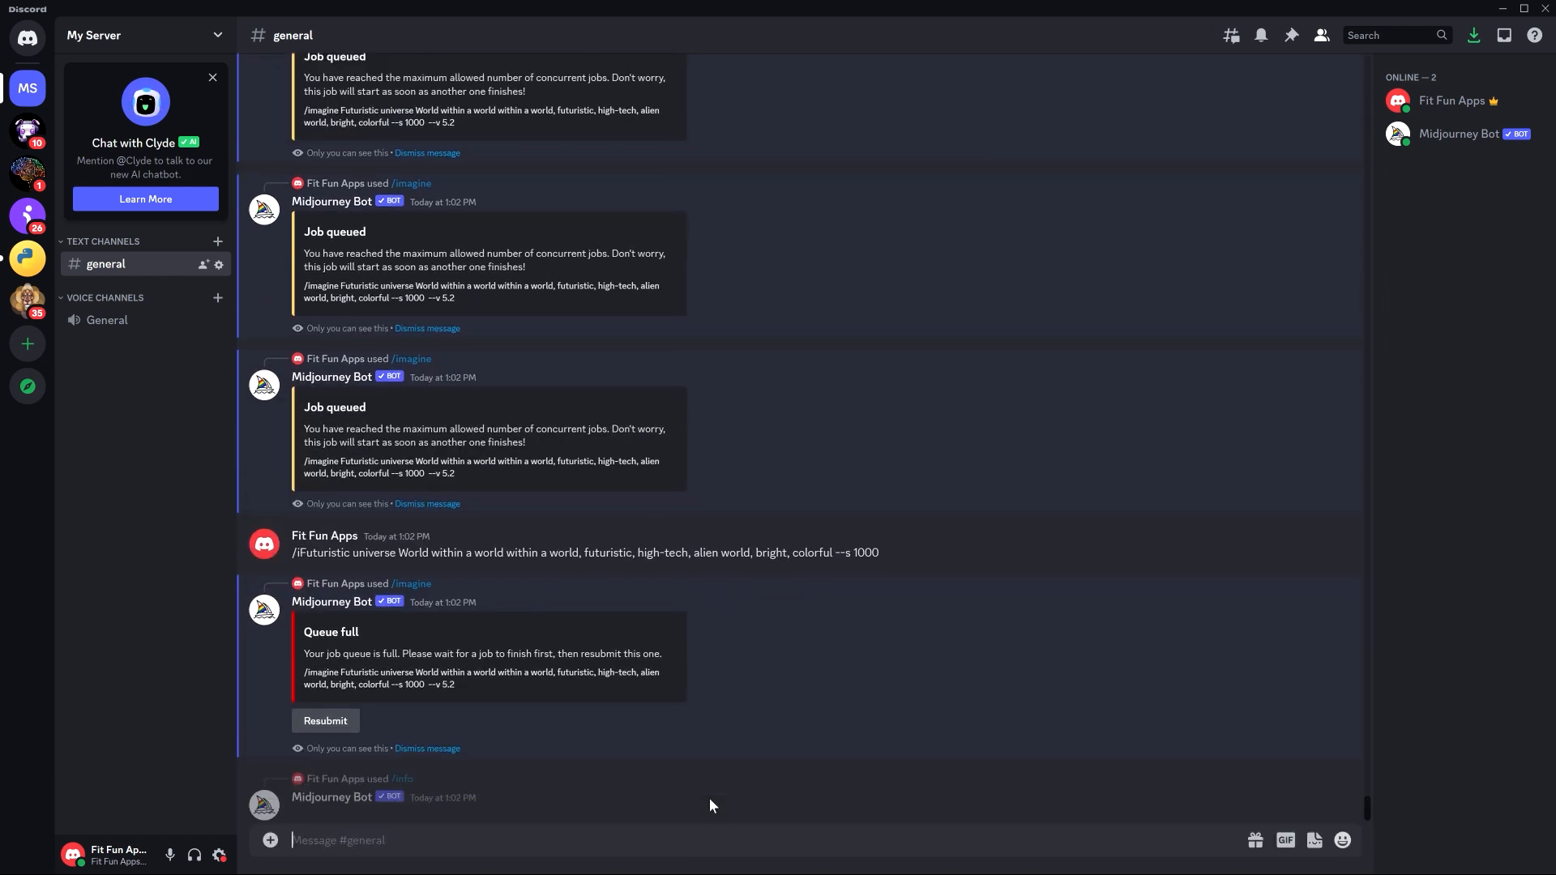
double_click(404, 633)
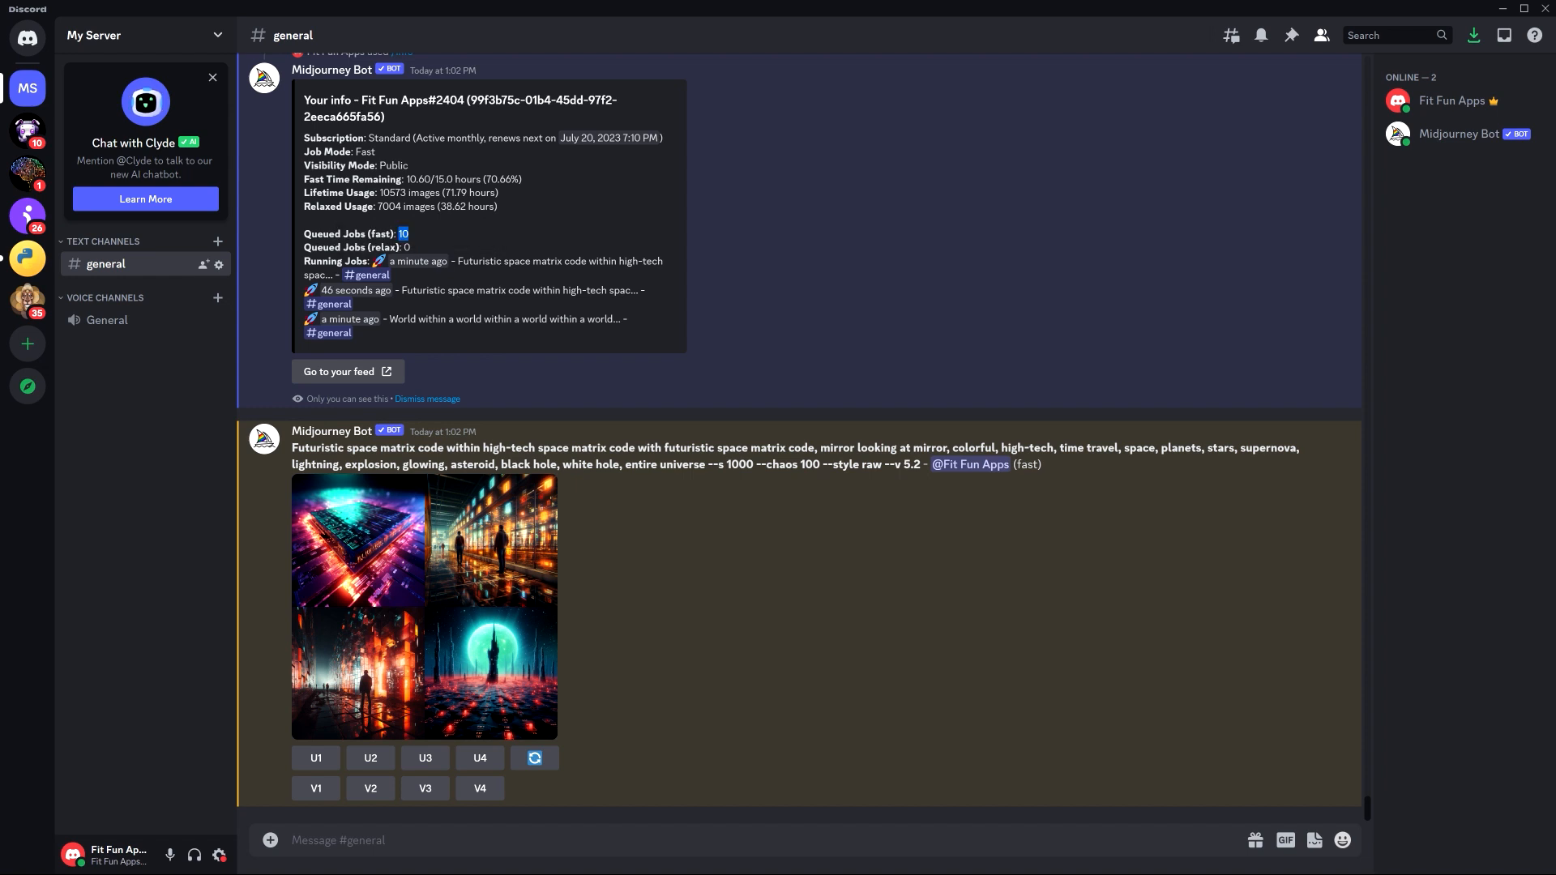
left_click(745, 331)
left_click_drag(457, 260, 512, 319)
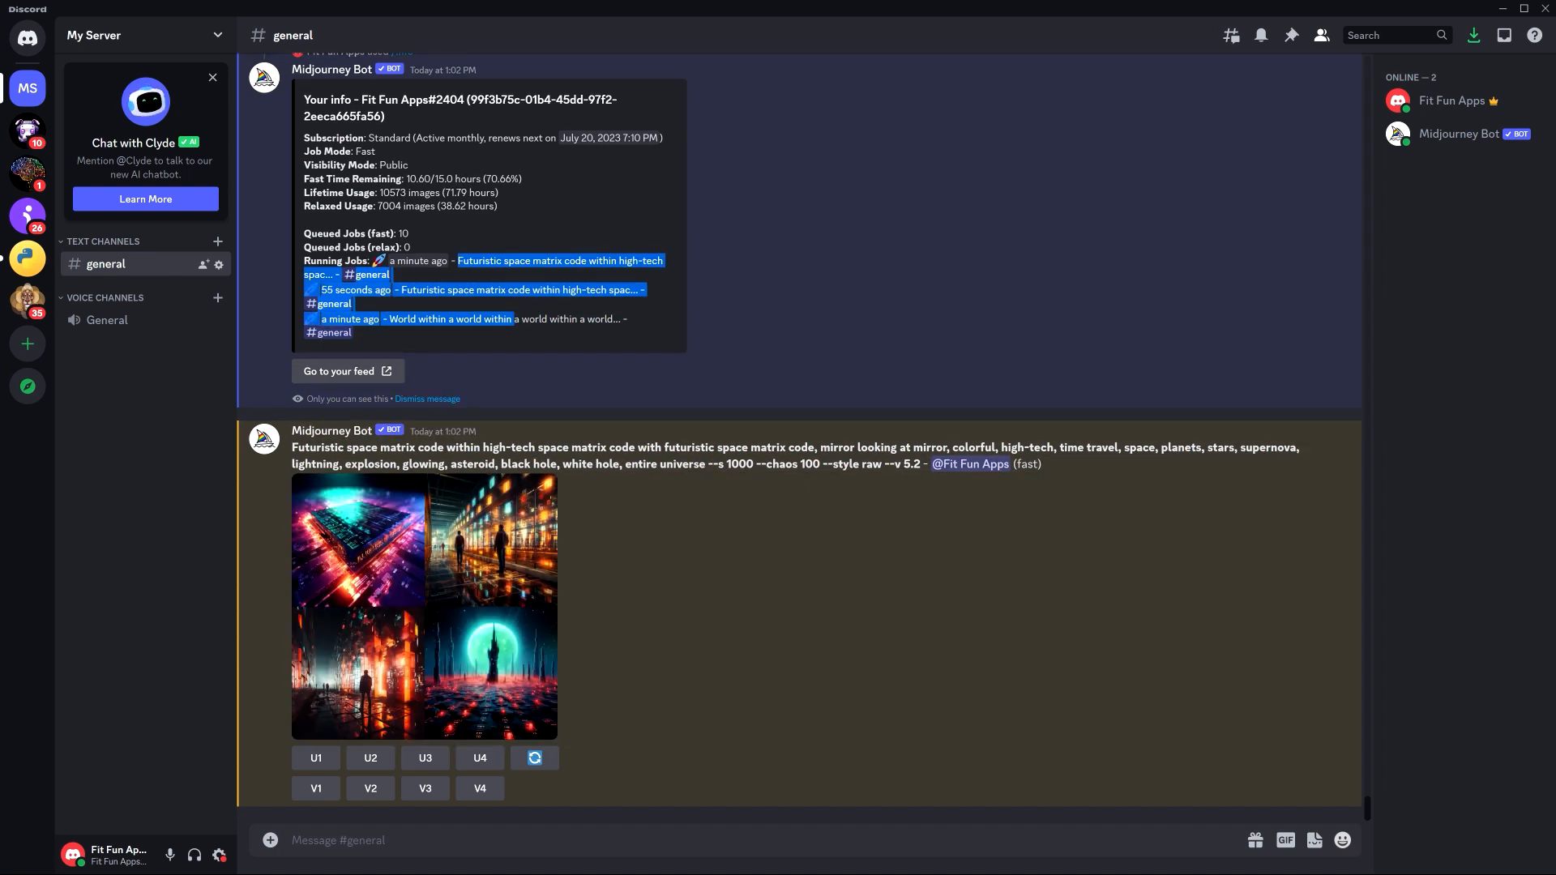
left_click(884, 634)
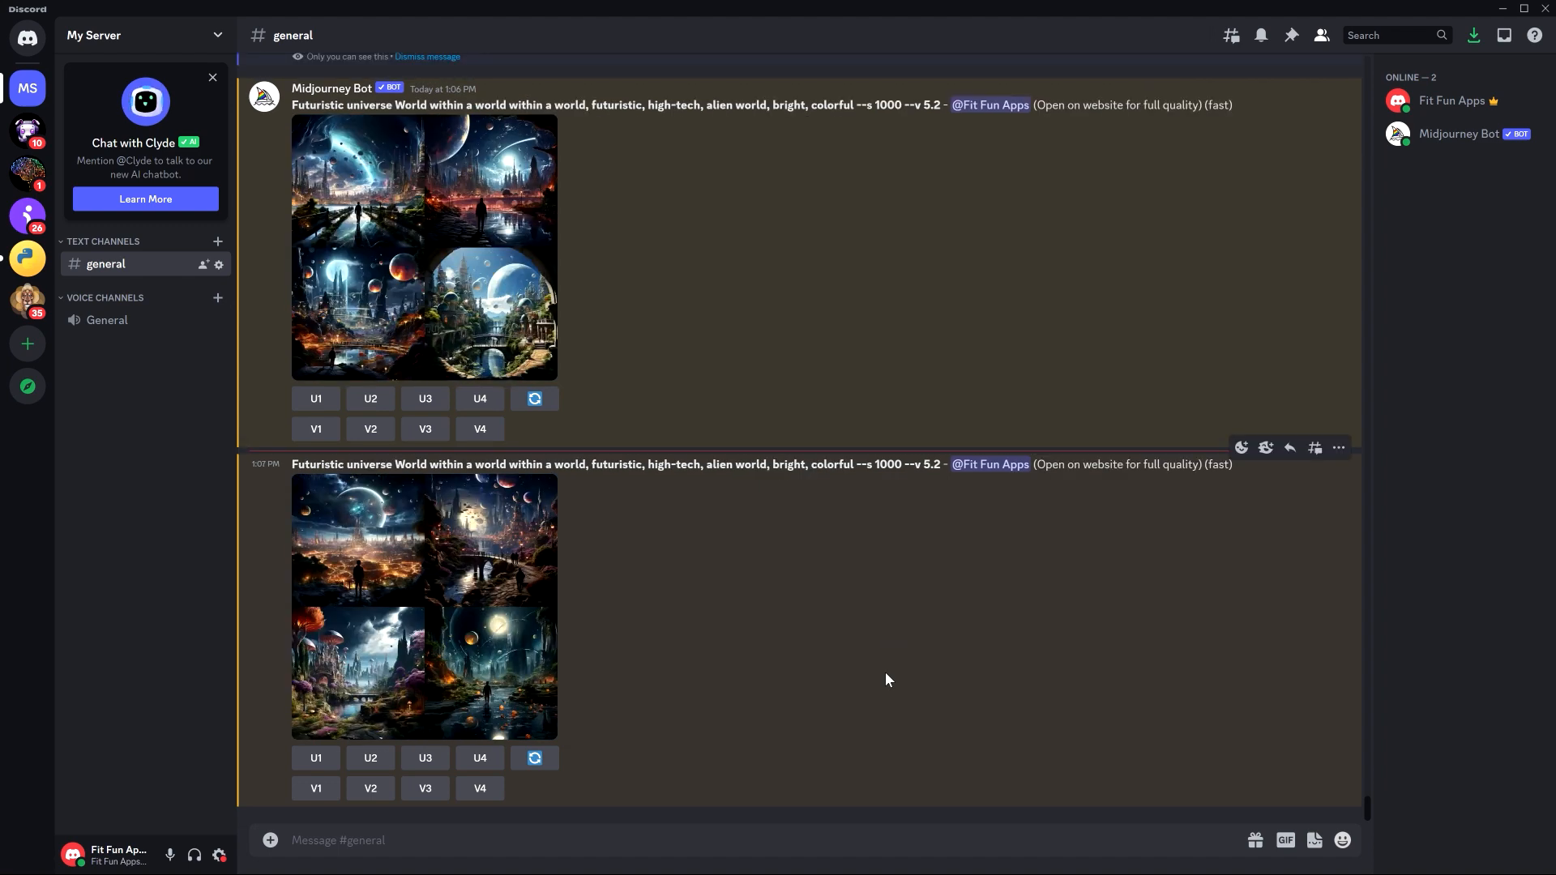
Go back to the results below the 1:02 PM /info reply and view the first "Futuristic space matrix code" grid enlarged.
scroll(886, 673, "up", 20)
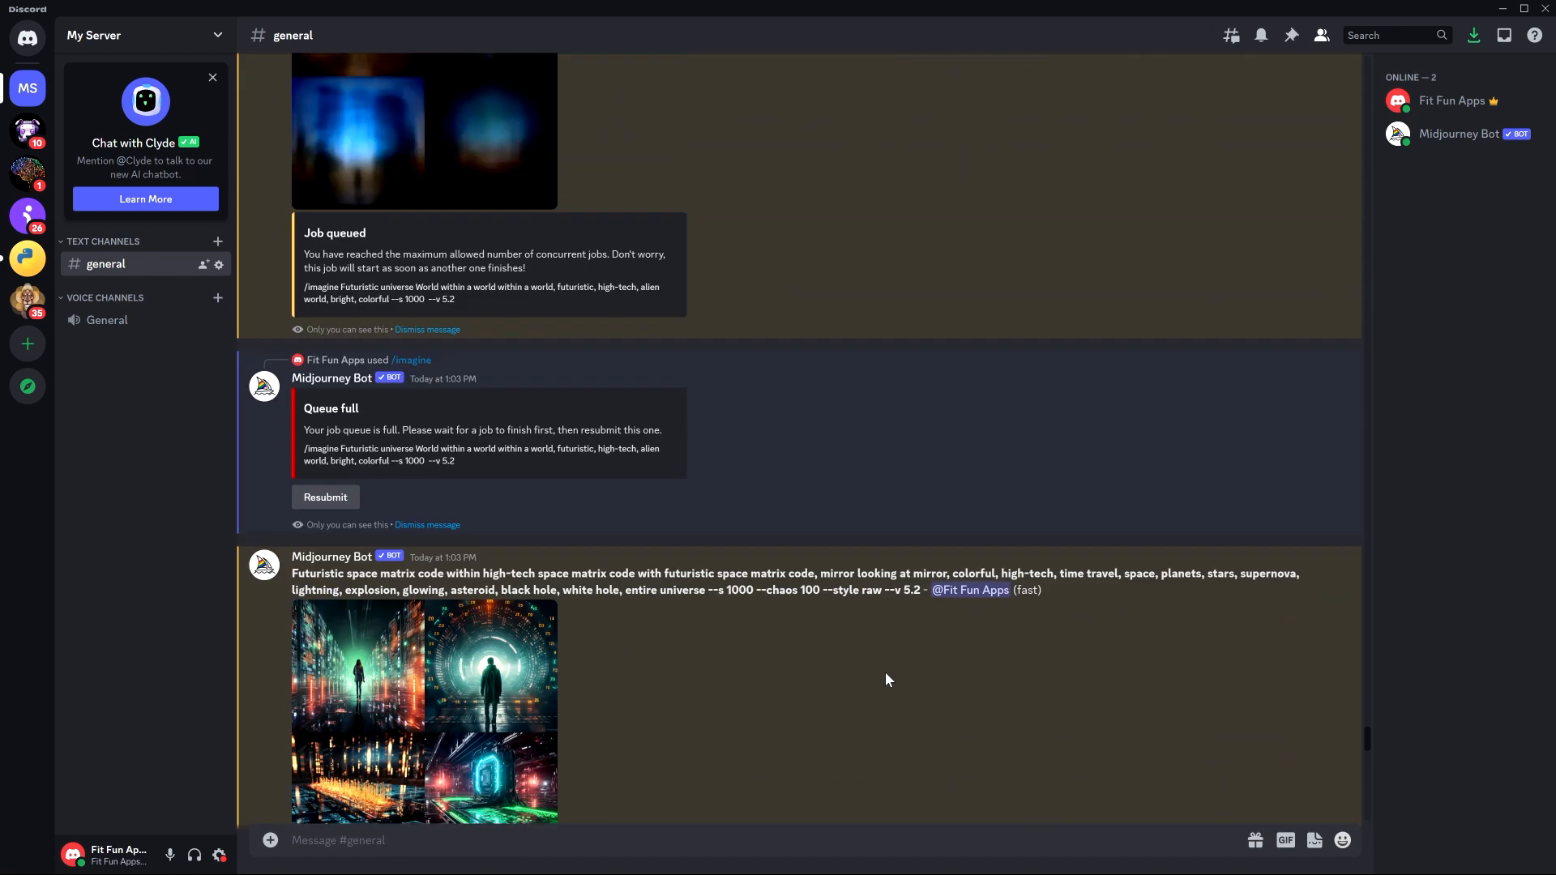
scroll(885, 679, "up", 8)
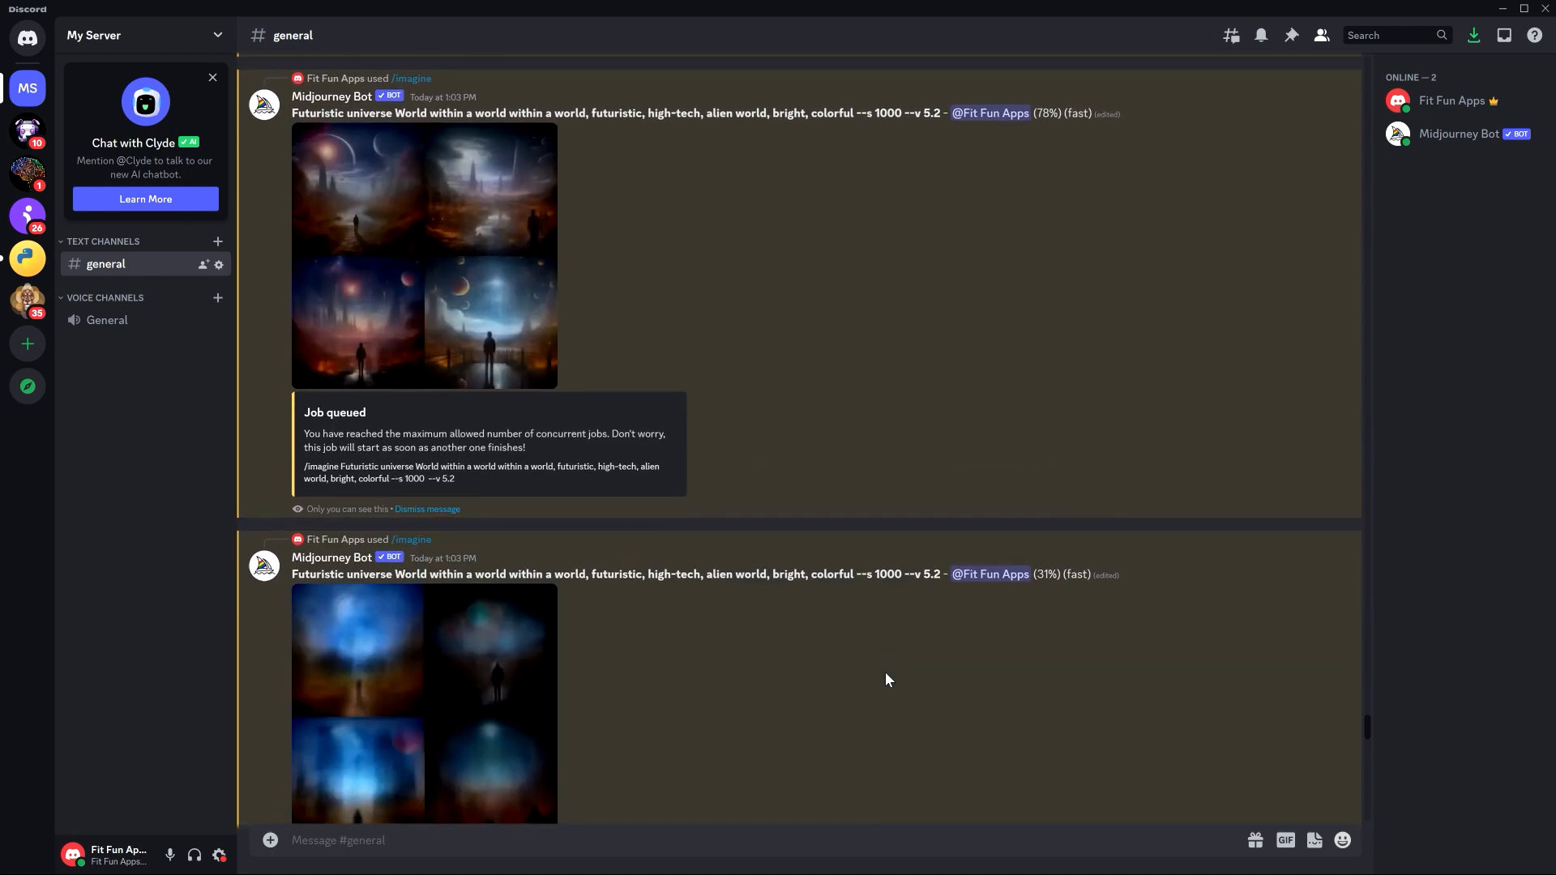
scroll(887, 679, "up", 10)
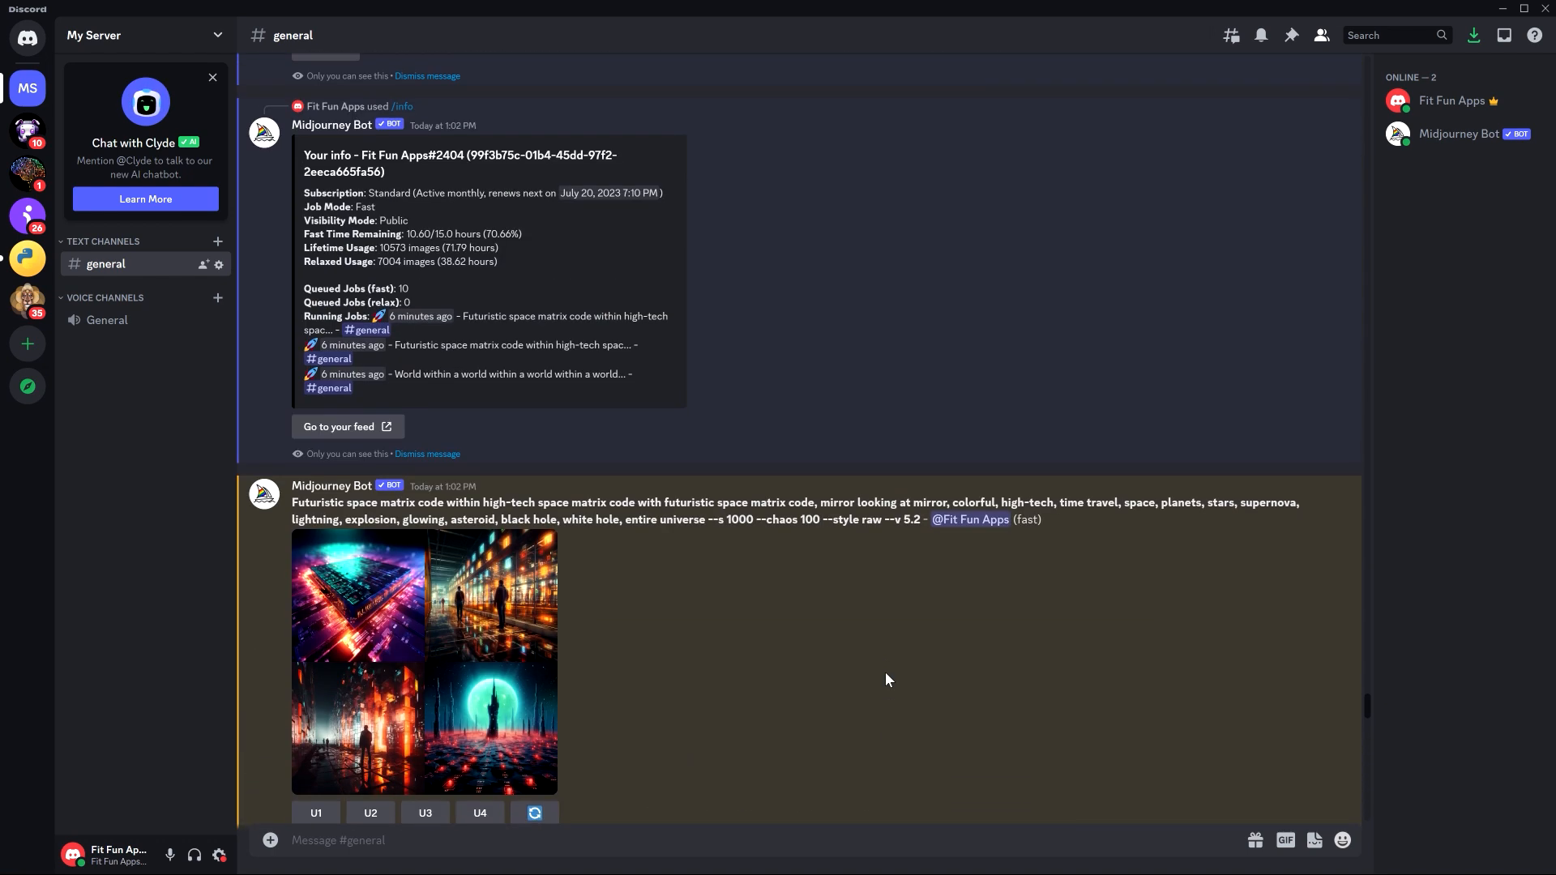
scroll(509, 628, "up", 6)
scroll(509, 629, "down", 4)
scroll(509, 629, "up", 1)
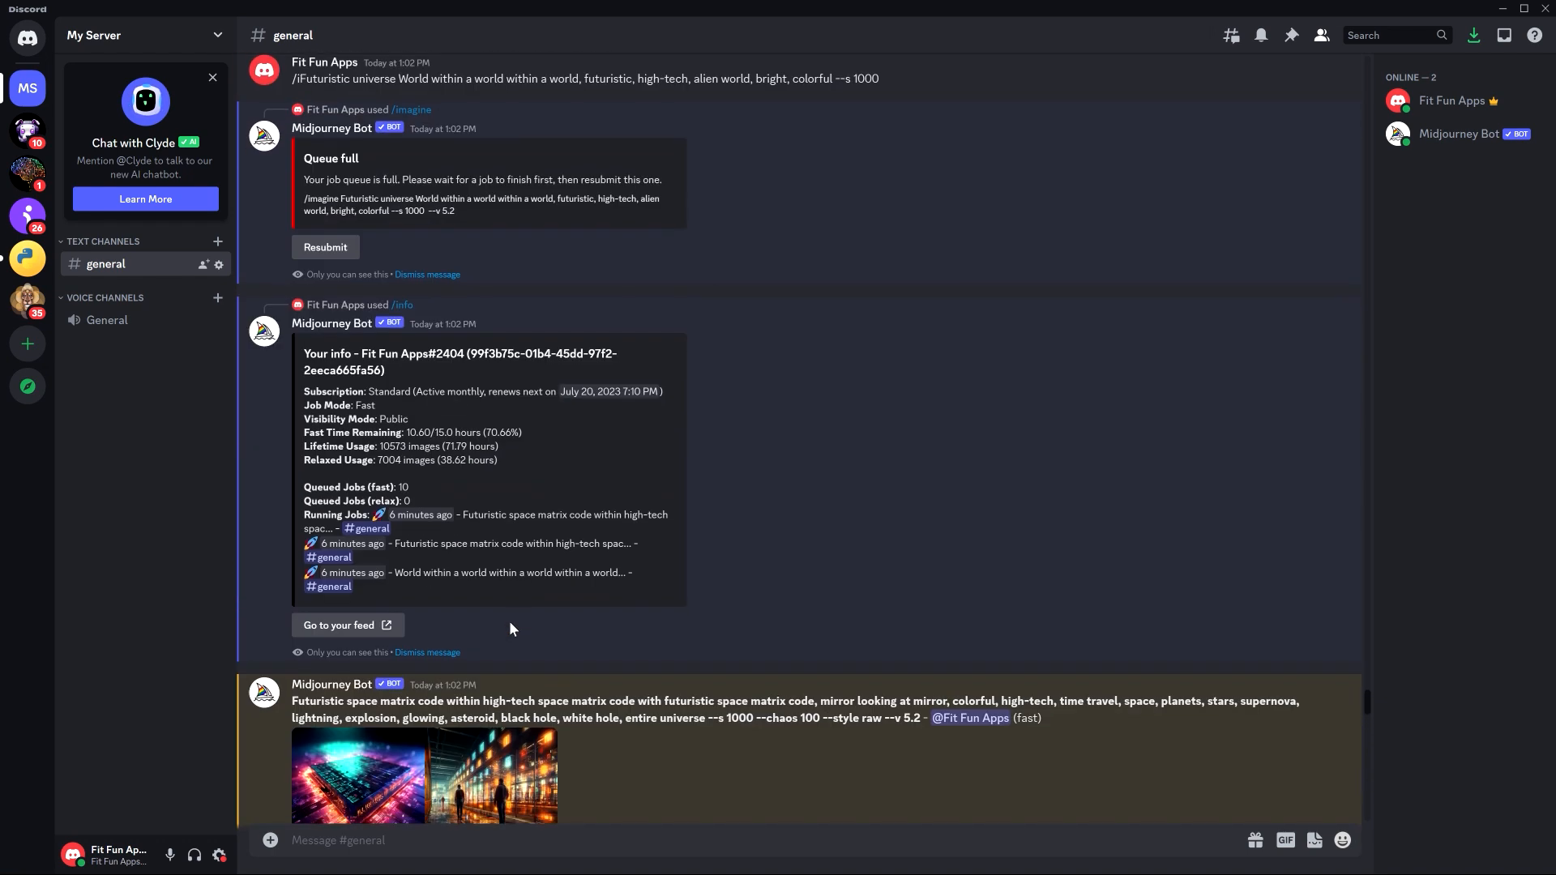
scroll(511, 628, "up", 5)
scroll(511, 628, "down", 10)
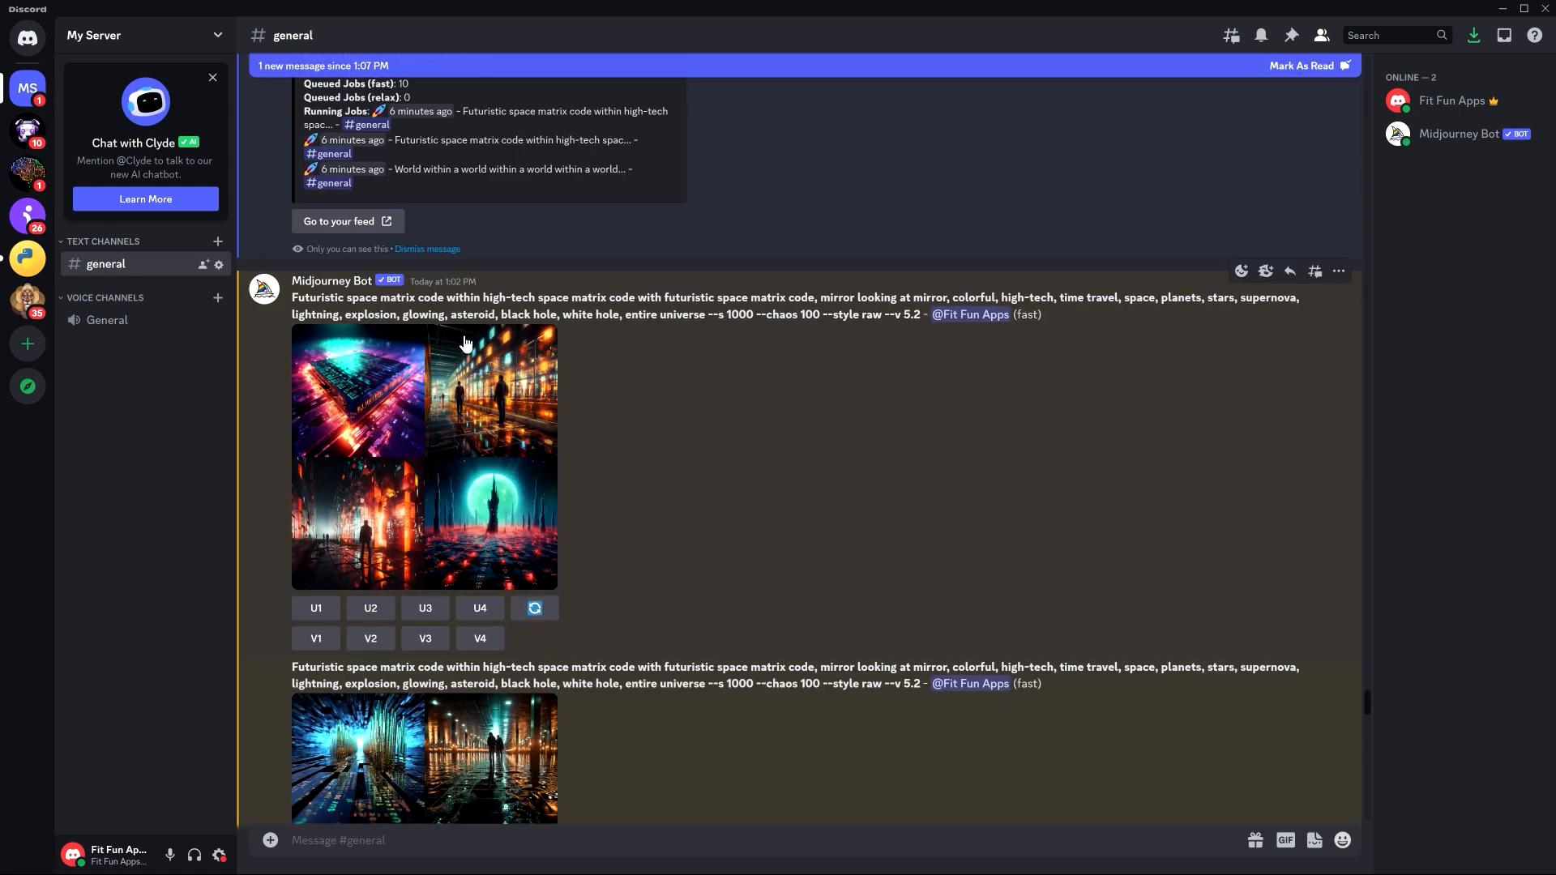
left_click(467, 344)
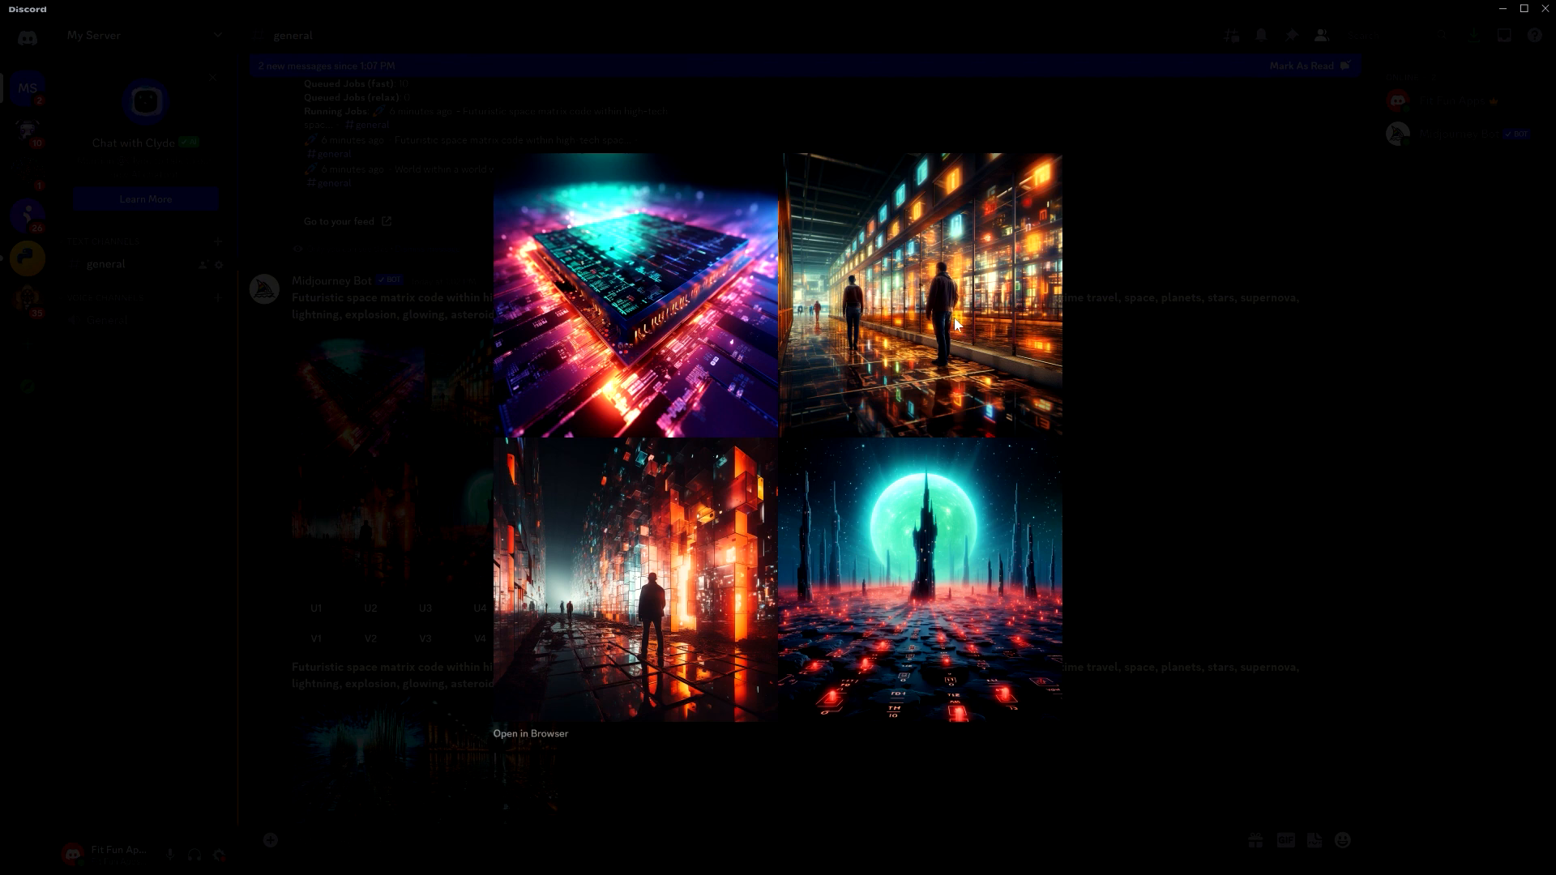
left_click(1138, 597)
View the following three "Futuristic space matrix code" image grids enlarged, one after another.
scroll(656, 479, "down", 5)
left_click(543, 442)
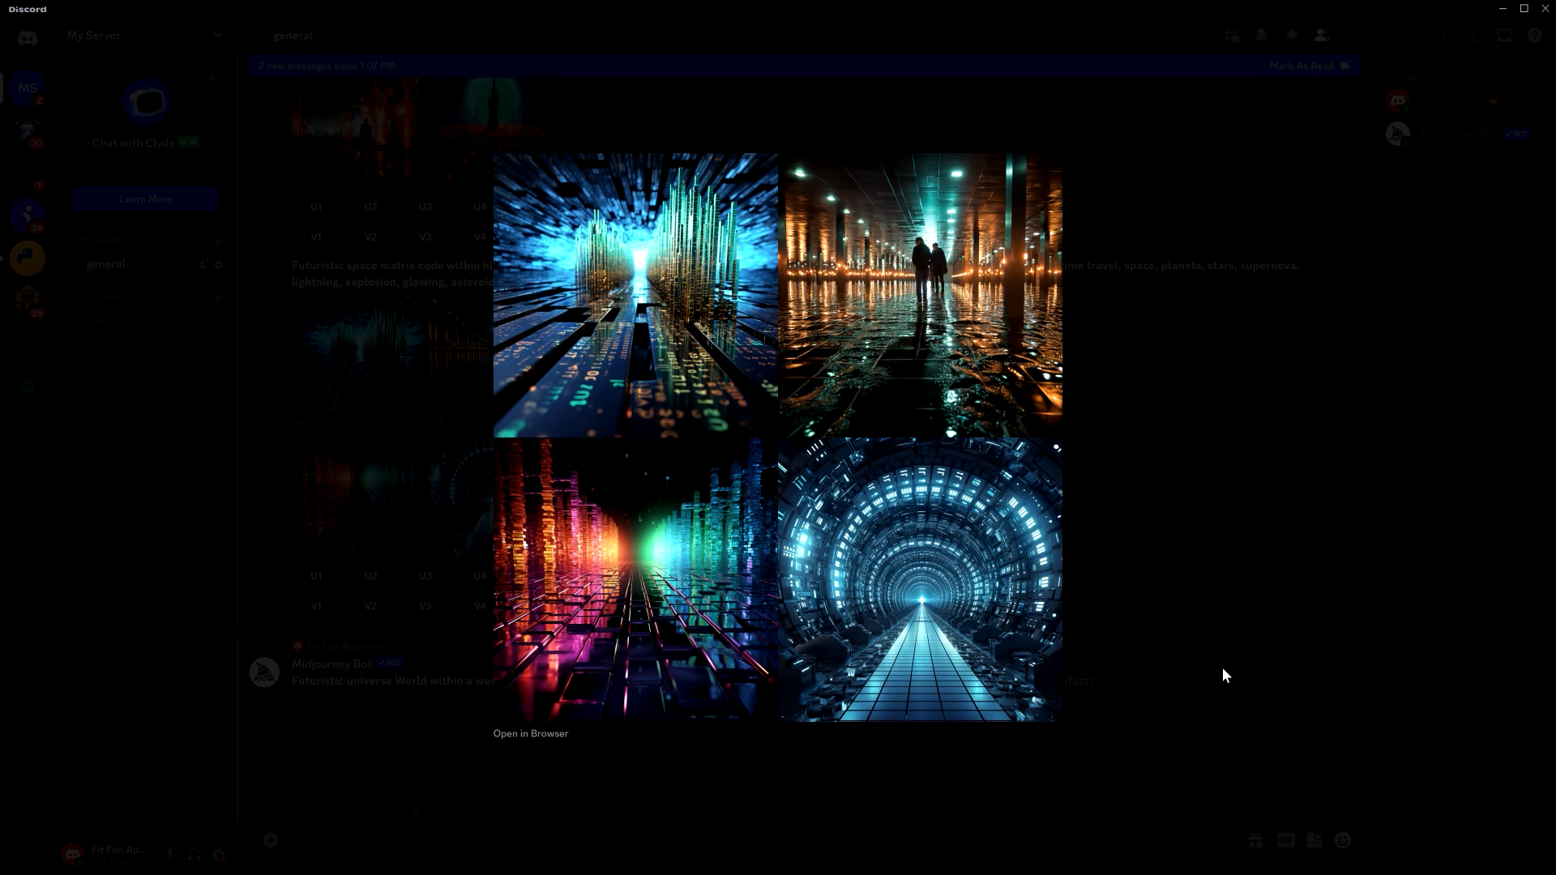
left_click(1167, 558)
scroll(778, 496, "down", 5)
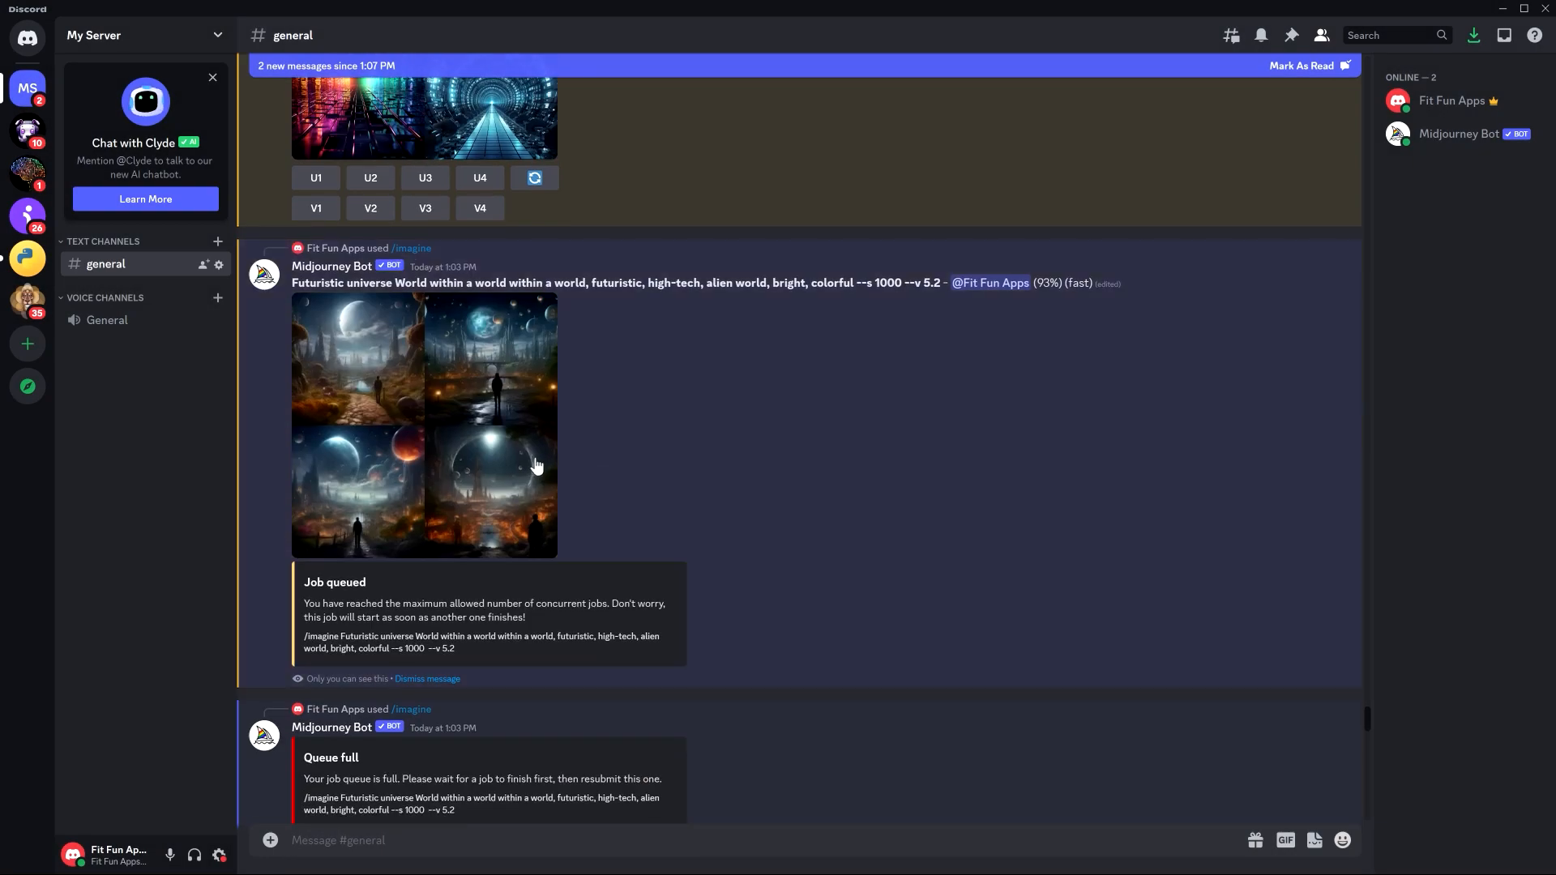
scroll(533, 459, "down", 5)
left_click(493, 571)
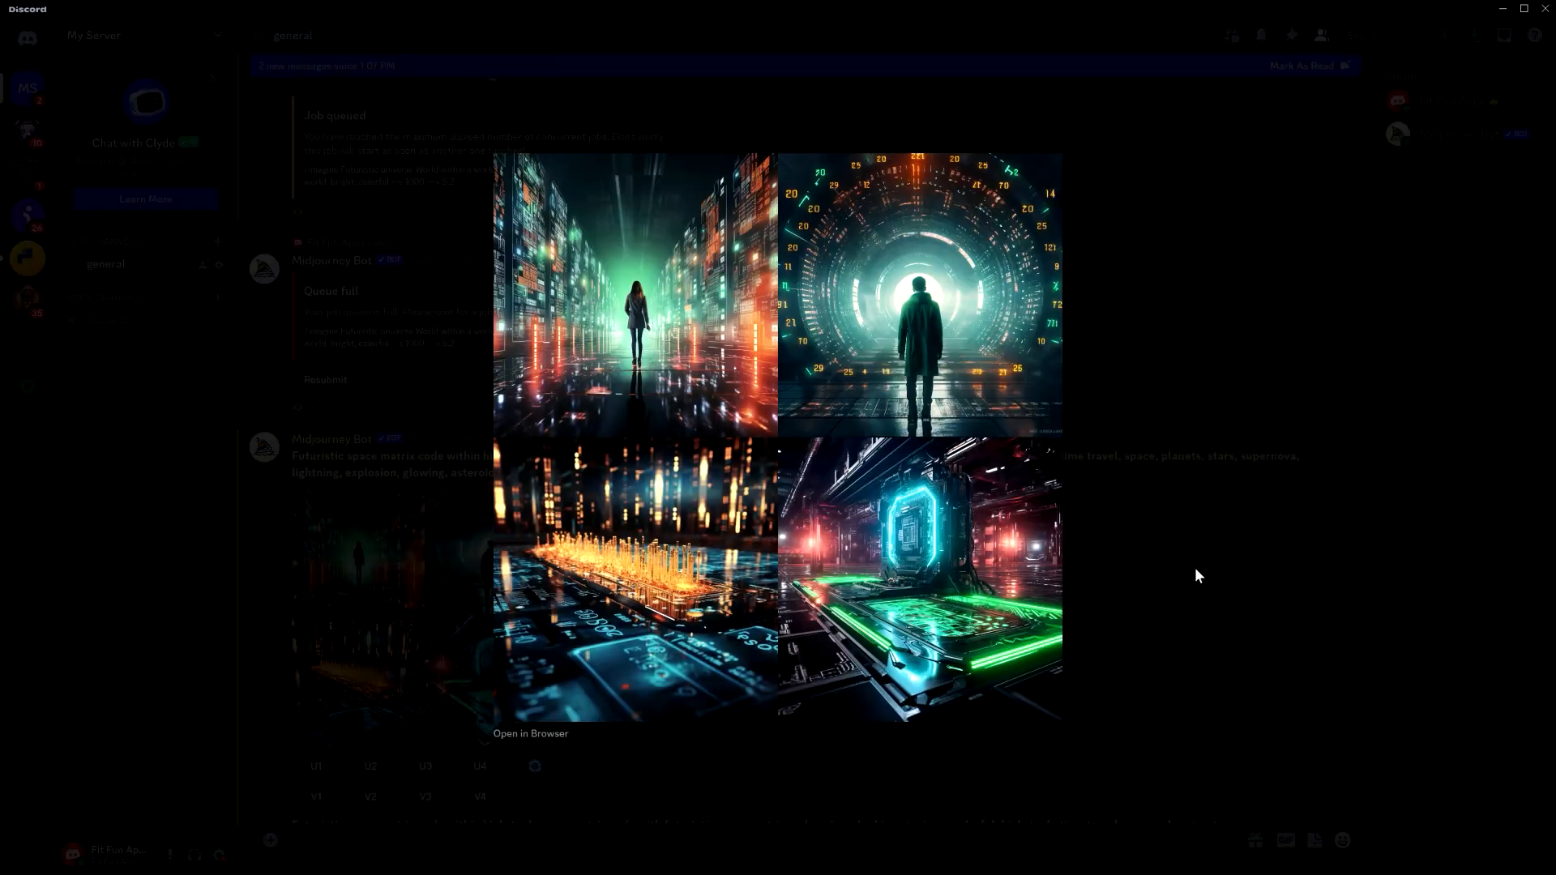
left_click(1195, 573)
scroll(1194, 573, "down", 4)
left_click(518, 661)
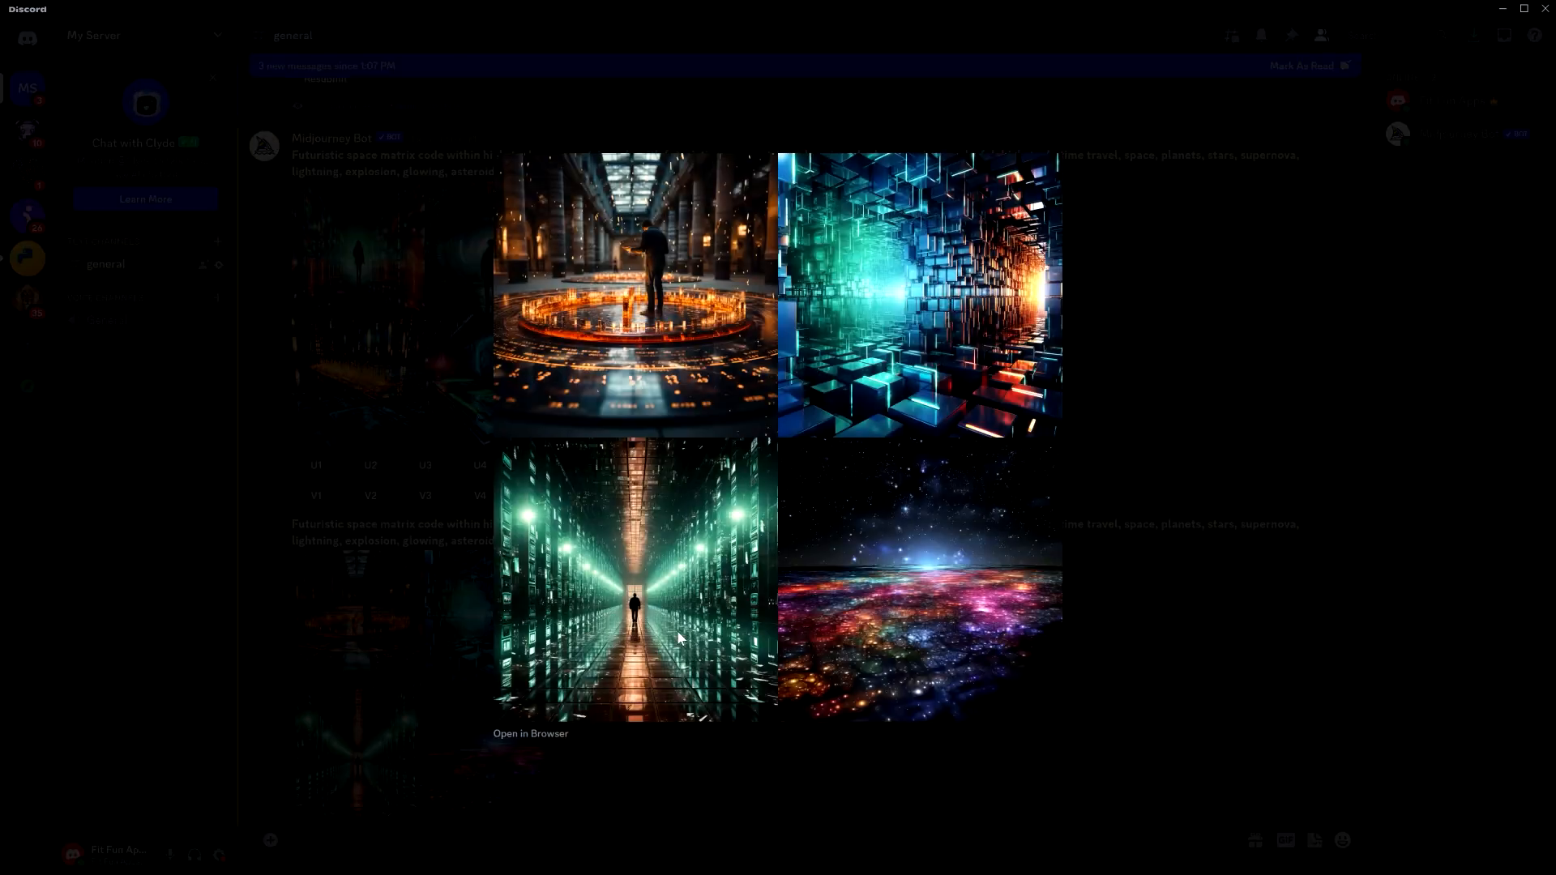
left_click(1161, 551)
View three of the "World within a world" matrix code background grids enlarged, one after another.
scroll(707, 599, "down", 4)
left_click(487, 532)
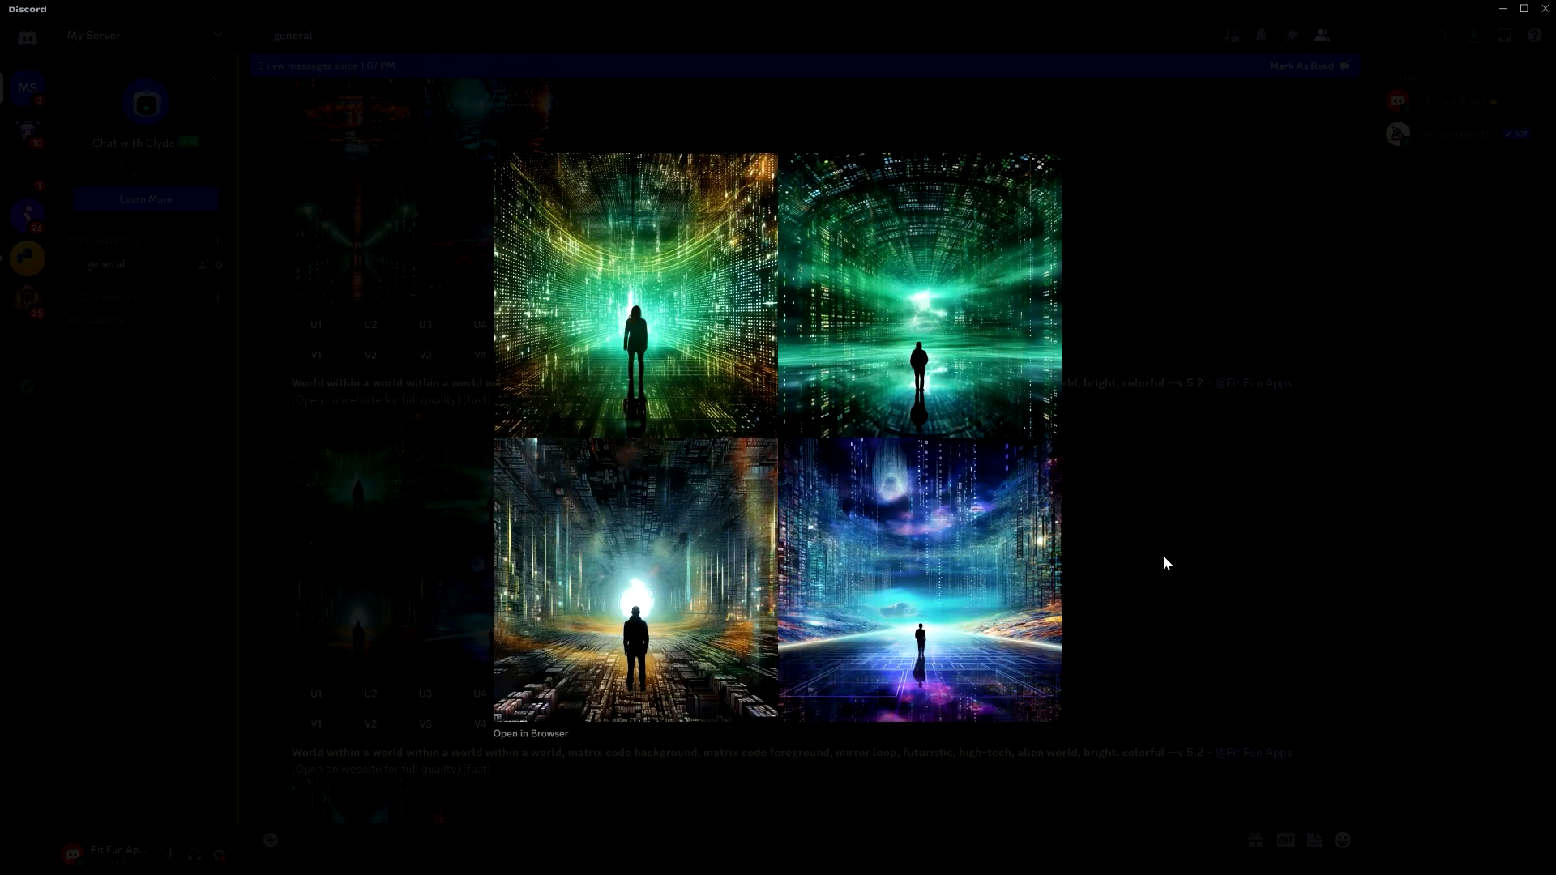
left_click(1162, 554)
scroll(600, 352, "down", 4)
left_click(540, 350)
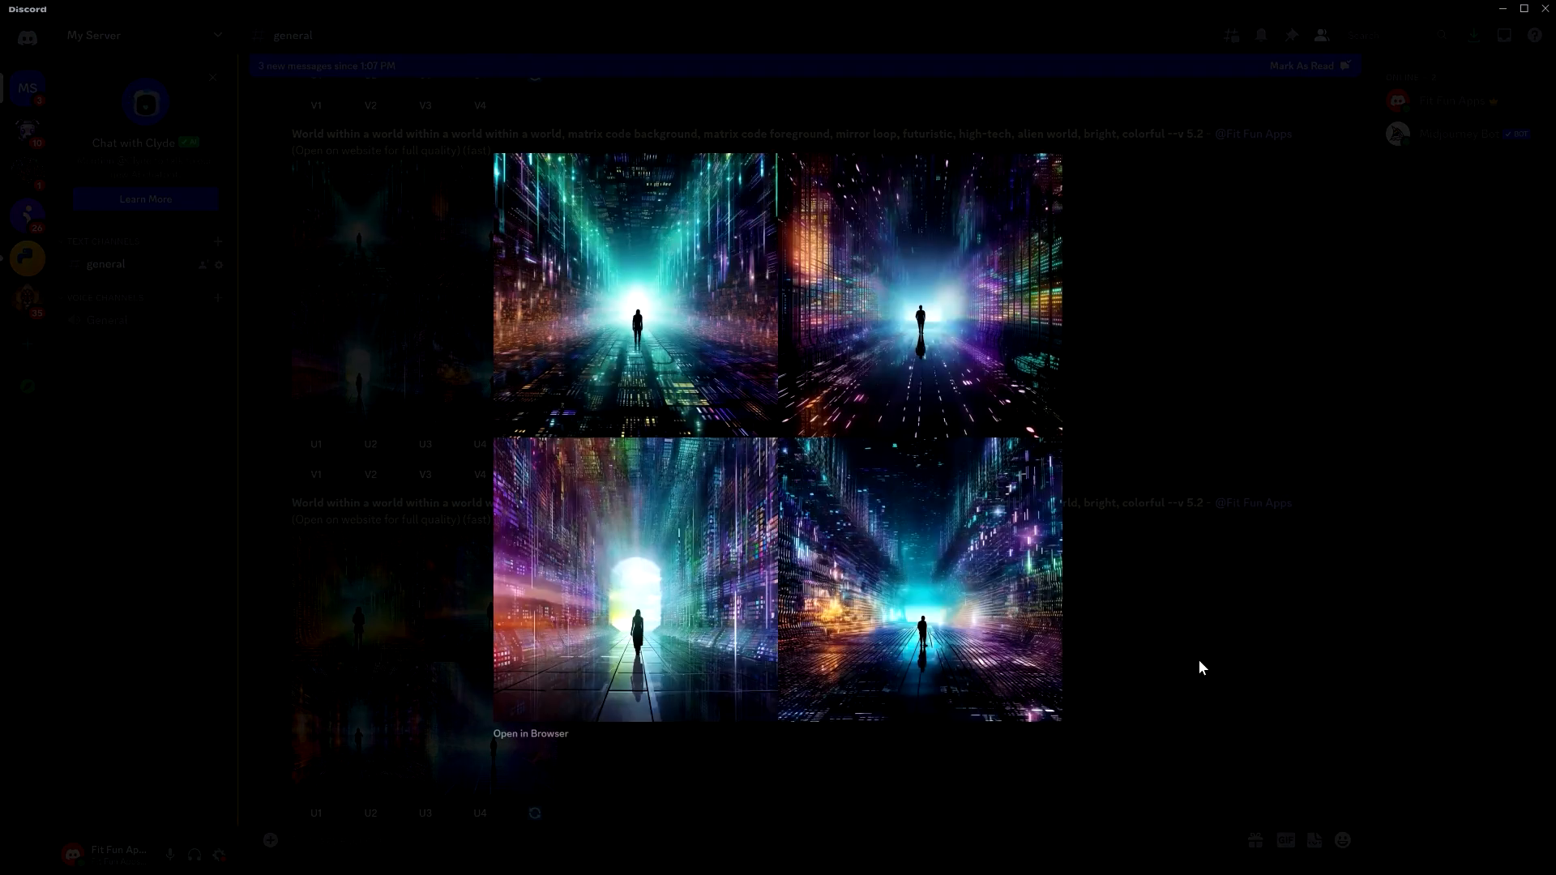
left_click(1198, 659)
scroll(627, 552, "down", 5)
left_click(519, 559)
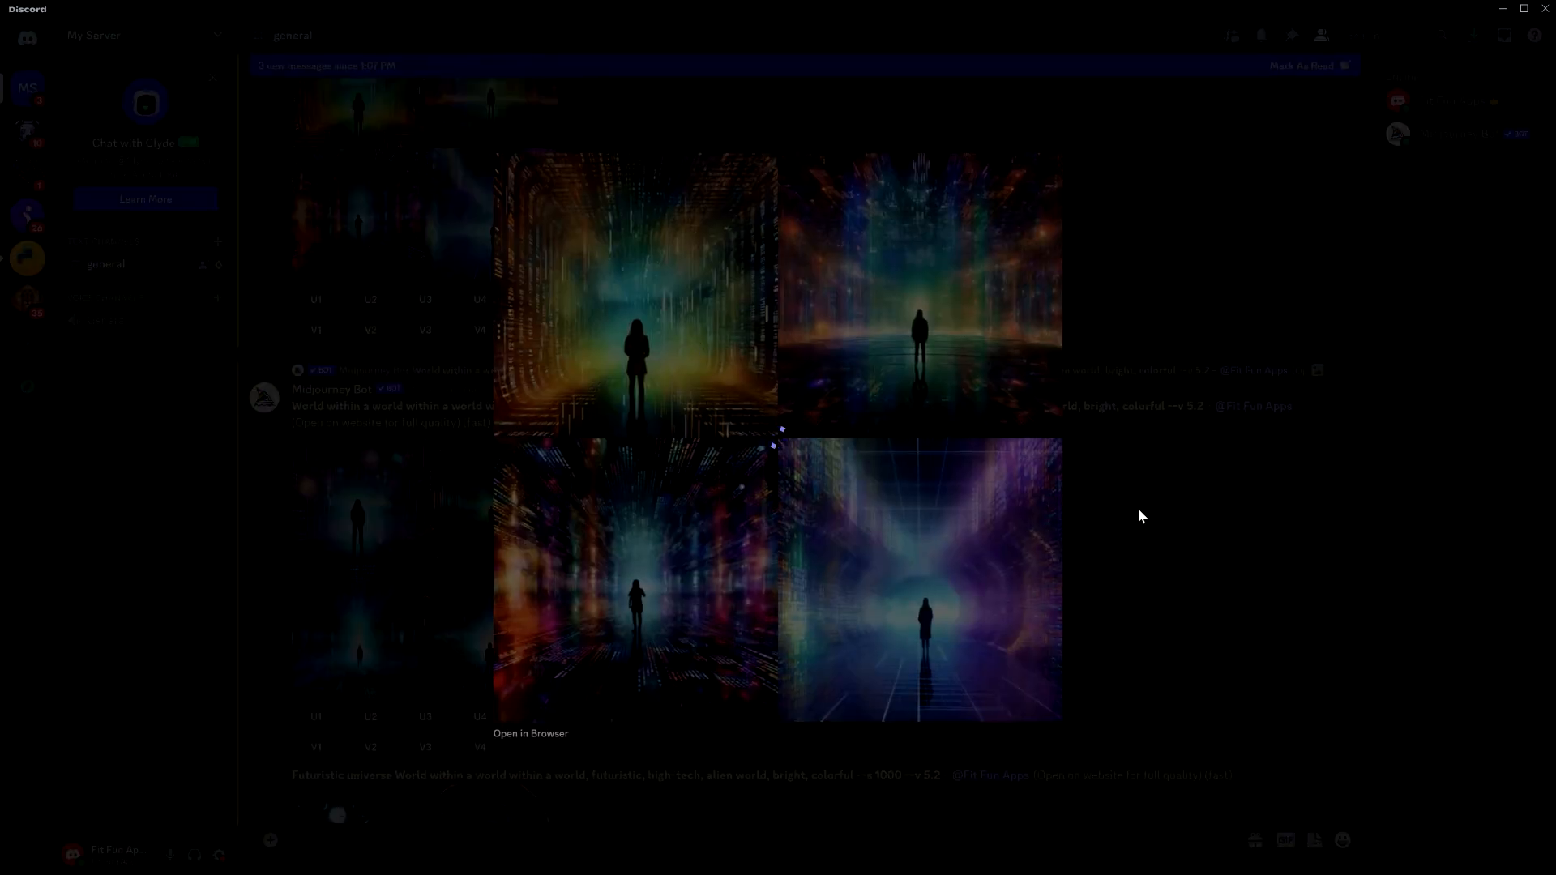
left_click(1167, 521)
View three of the "Futuristic universe World within a world" image grids enlarged, one after another.
scroll(840, 452, "down", 5)
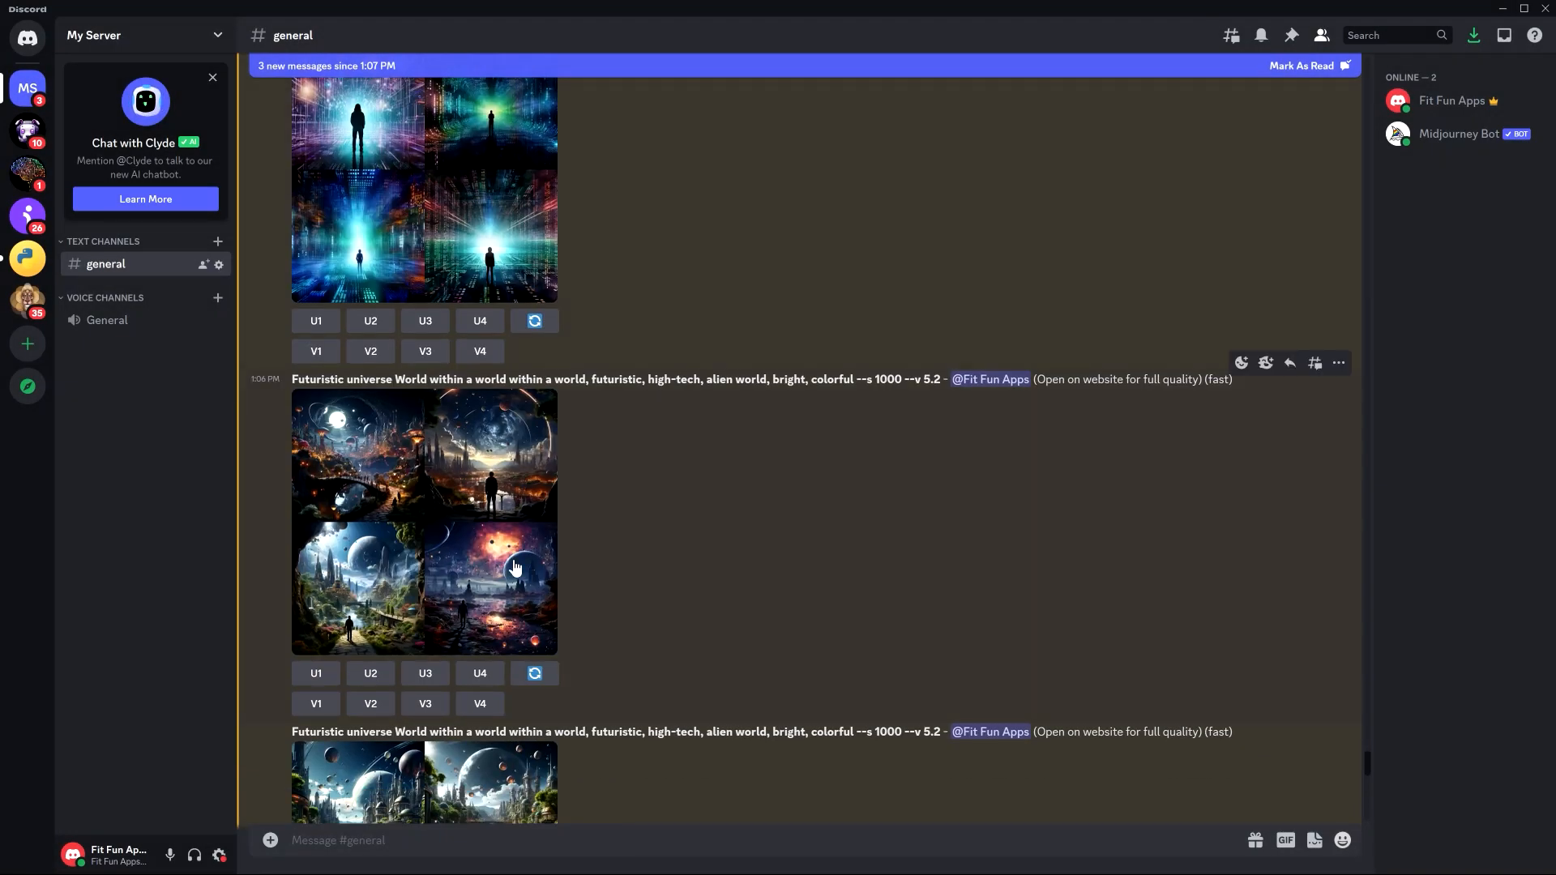
left_click(487, 486)
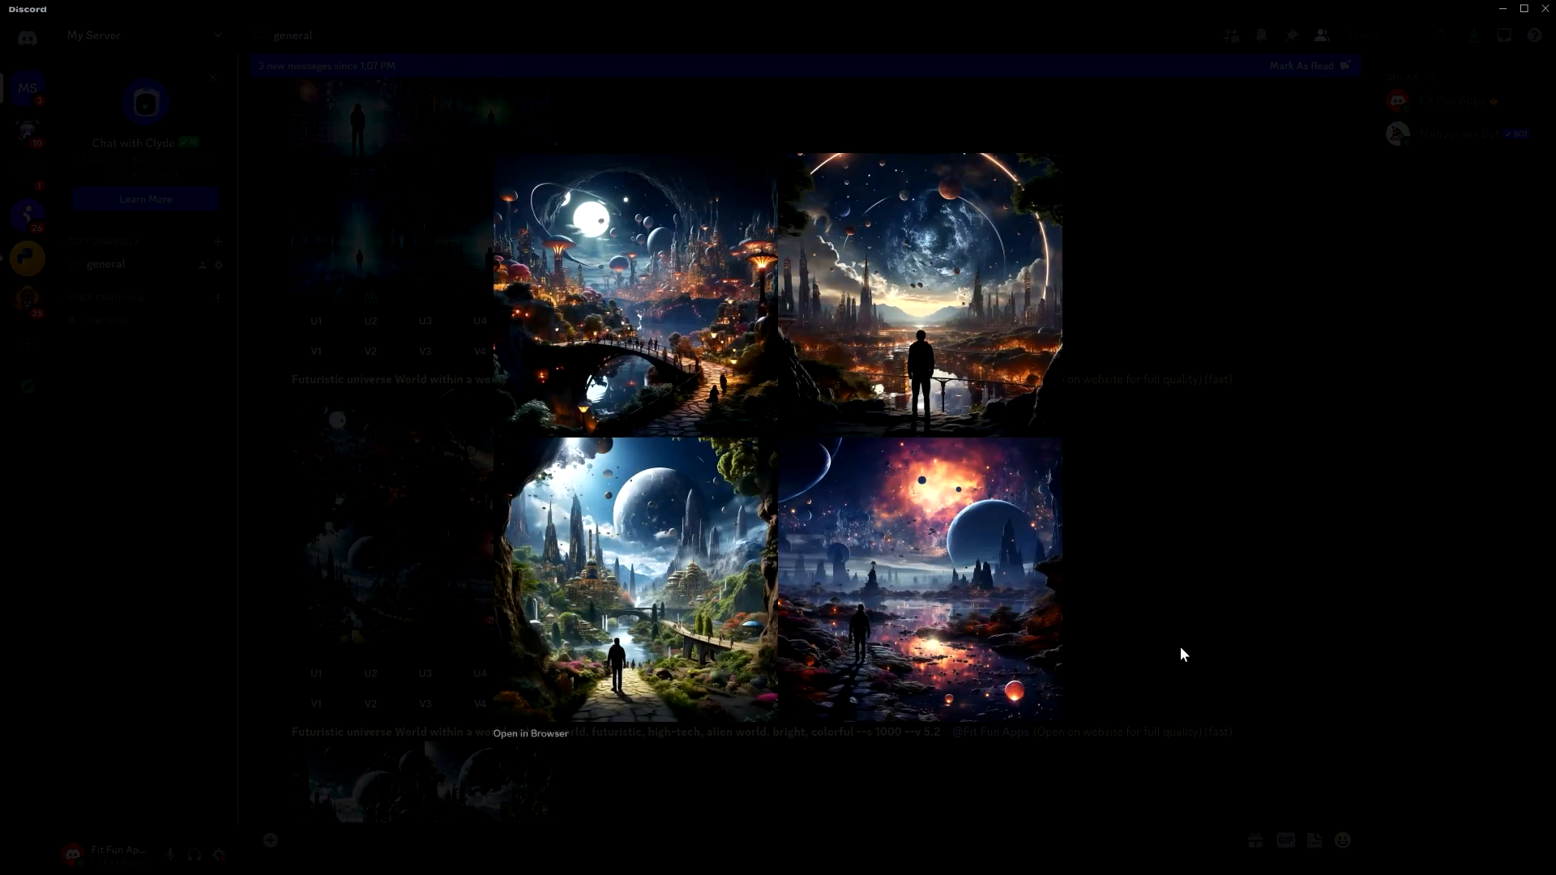
left_click(1151, 586)
scroll(446, 492, "down", 7)
left_click(440, 266)
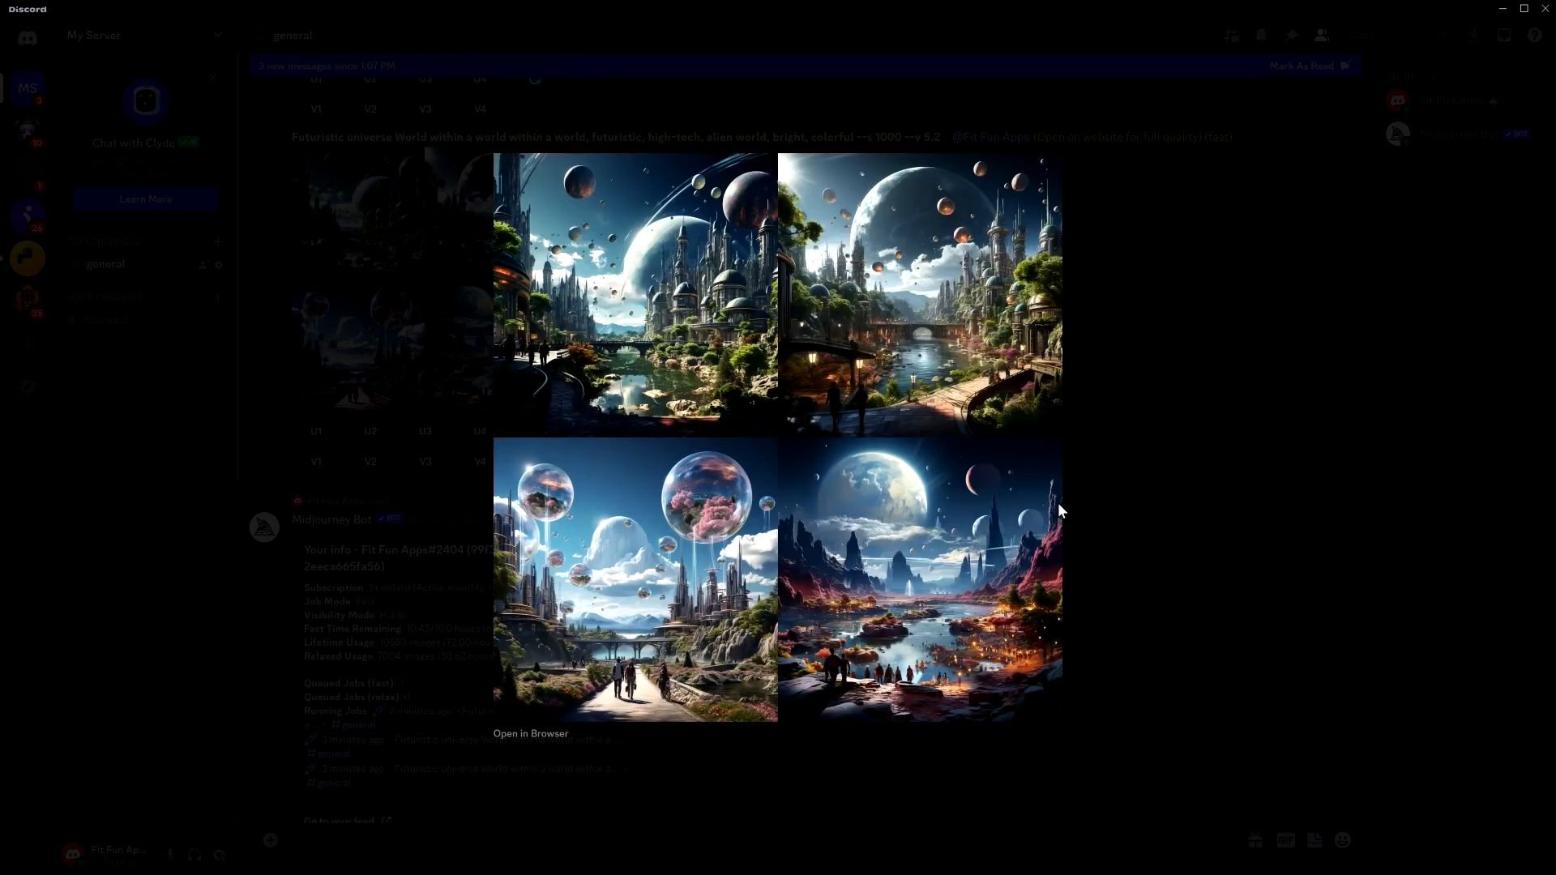
left_click(1087, 538)
scroll(828, 390, "down", 6)
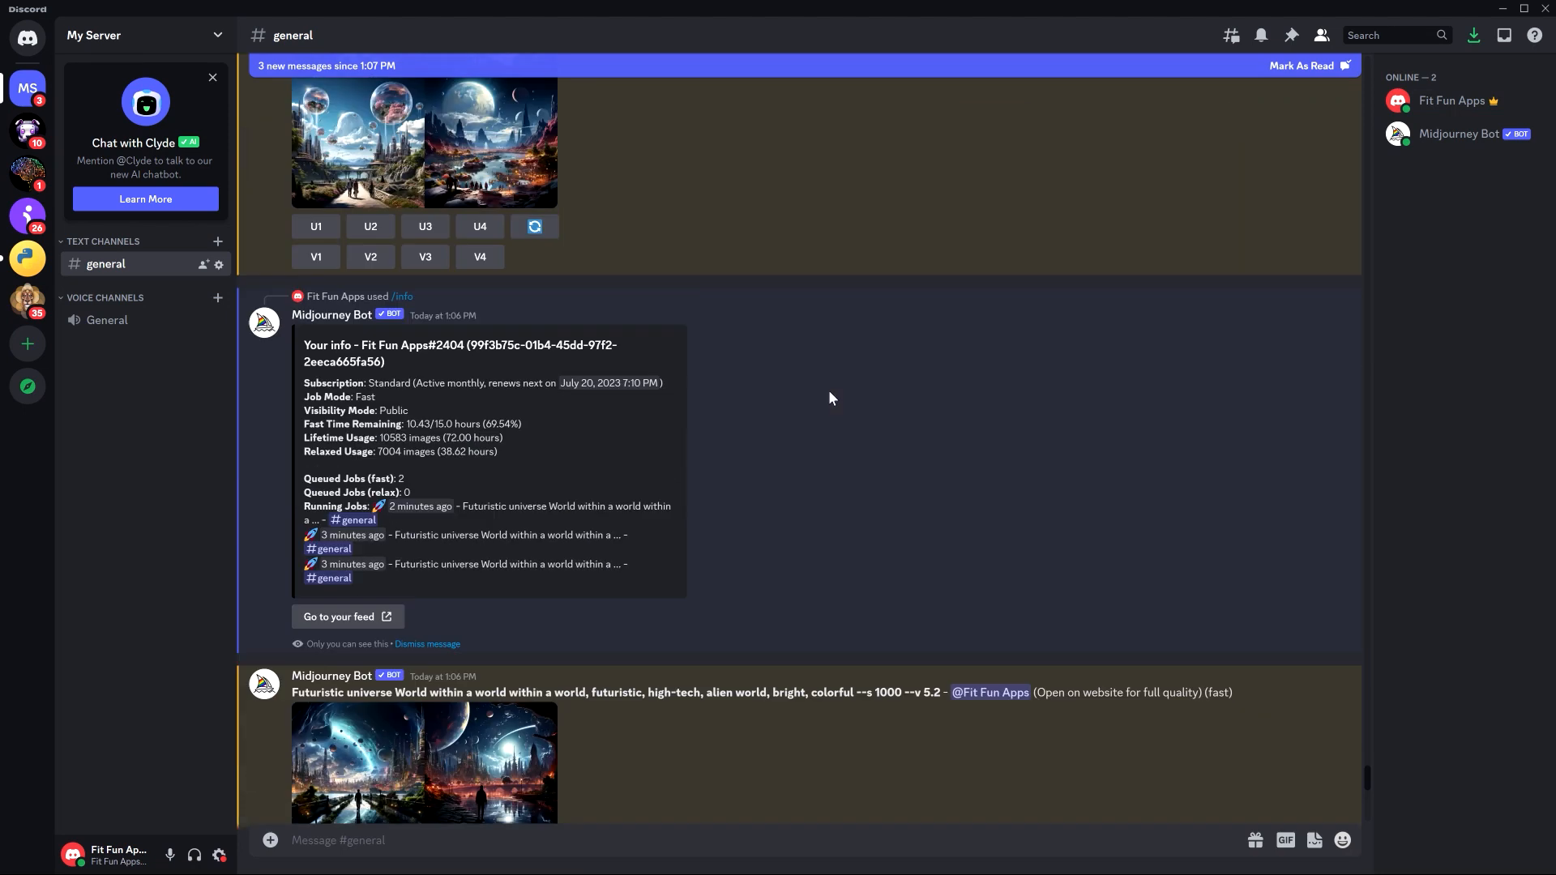
left_click(518, 426)
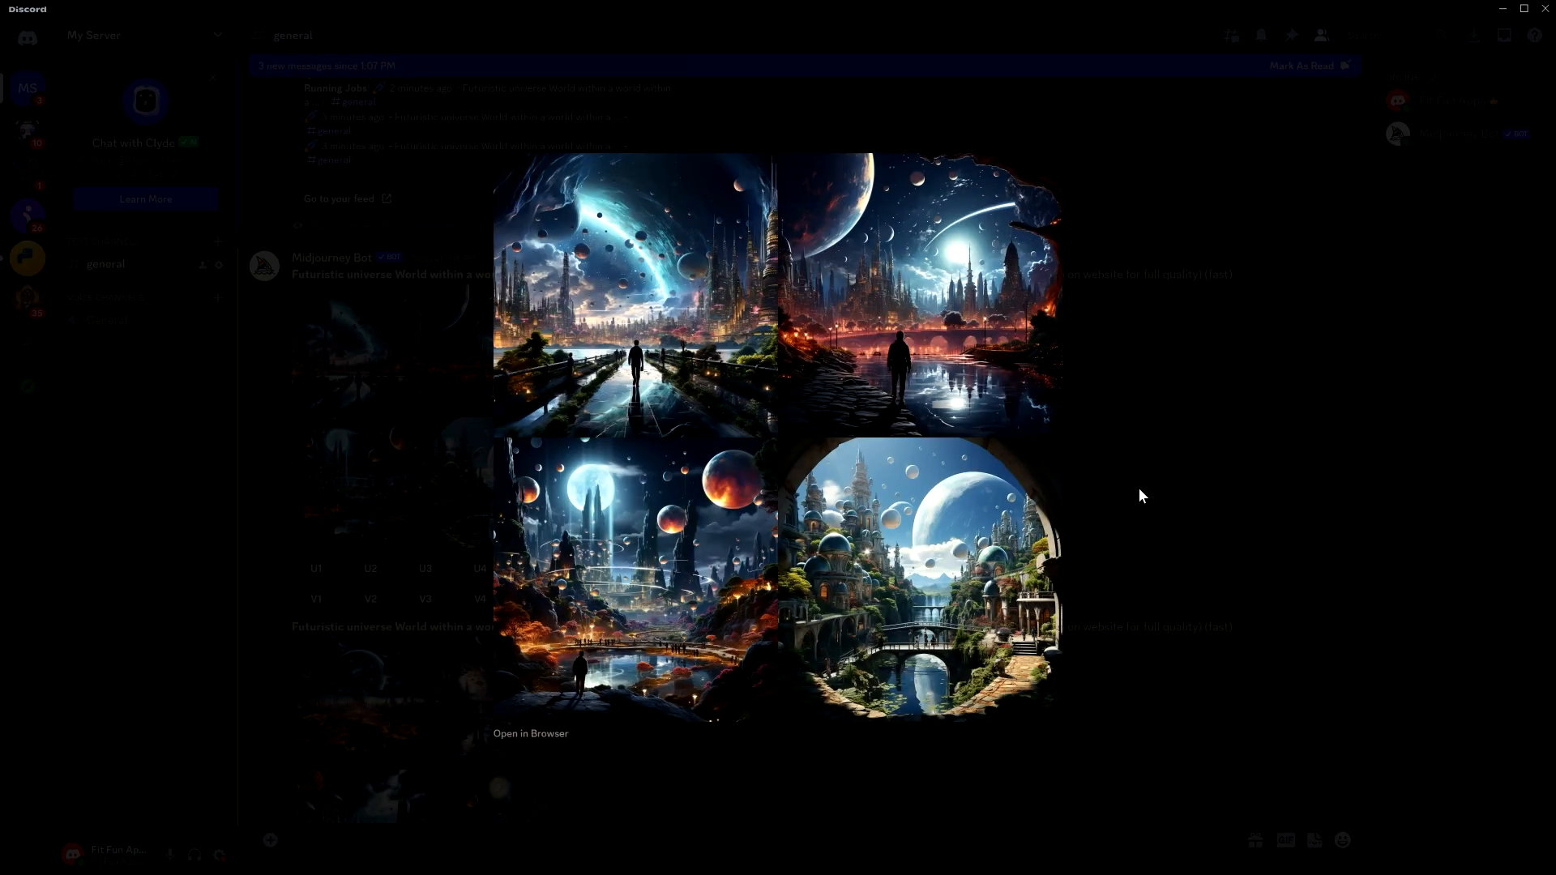
left_click(1138, 496)
Close the enlarged grid, find the 1:03 PM "Futuristic space matrix code" grid containing the blue tunnel image, and select its prompt text.
scroll(646, 677, "down", 5)
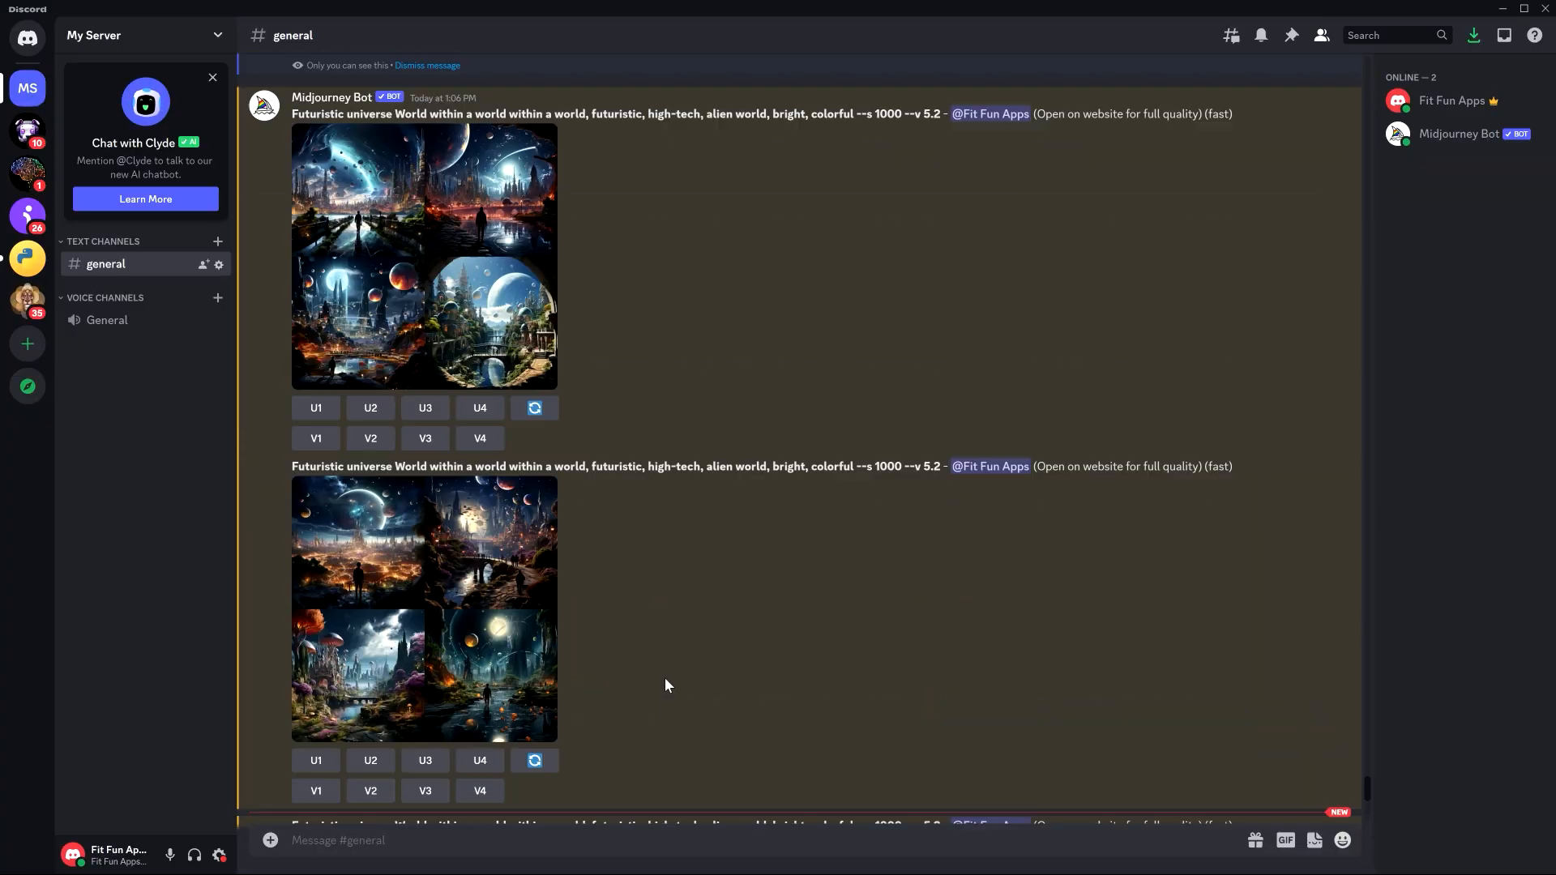
scroll(665, 679, "down", 15)
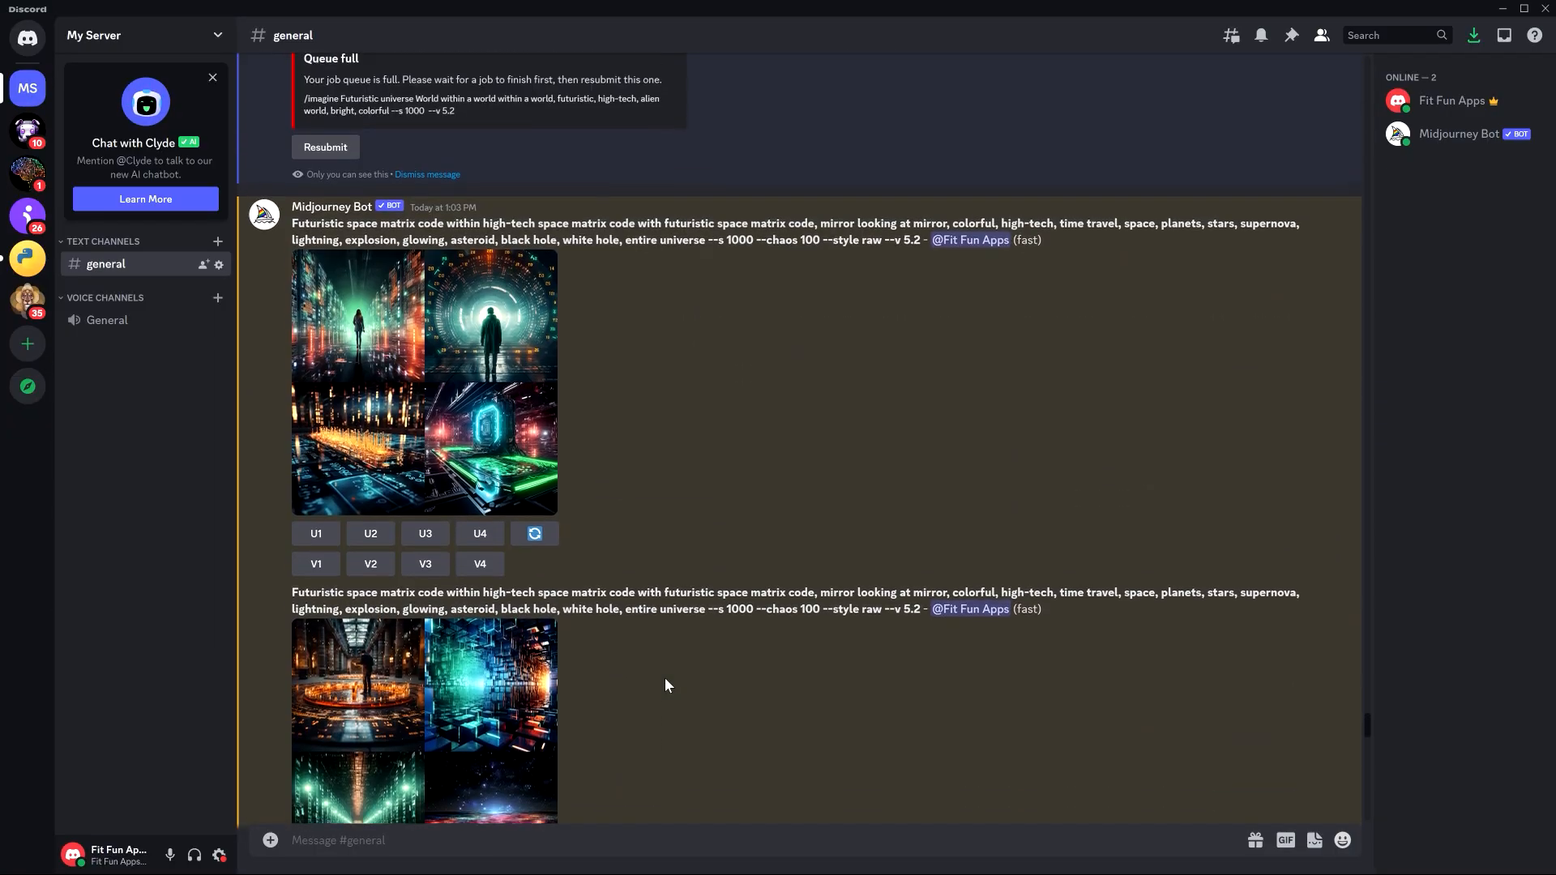
scroll(664, 679, "up", 4)
scroll(664, 679, "down", 5)
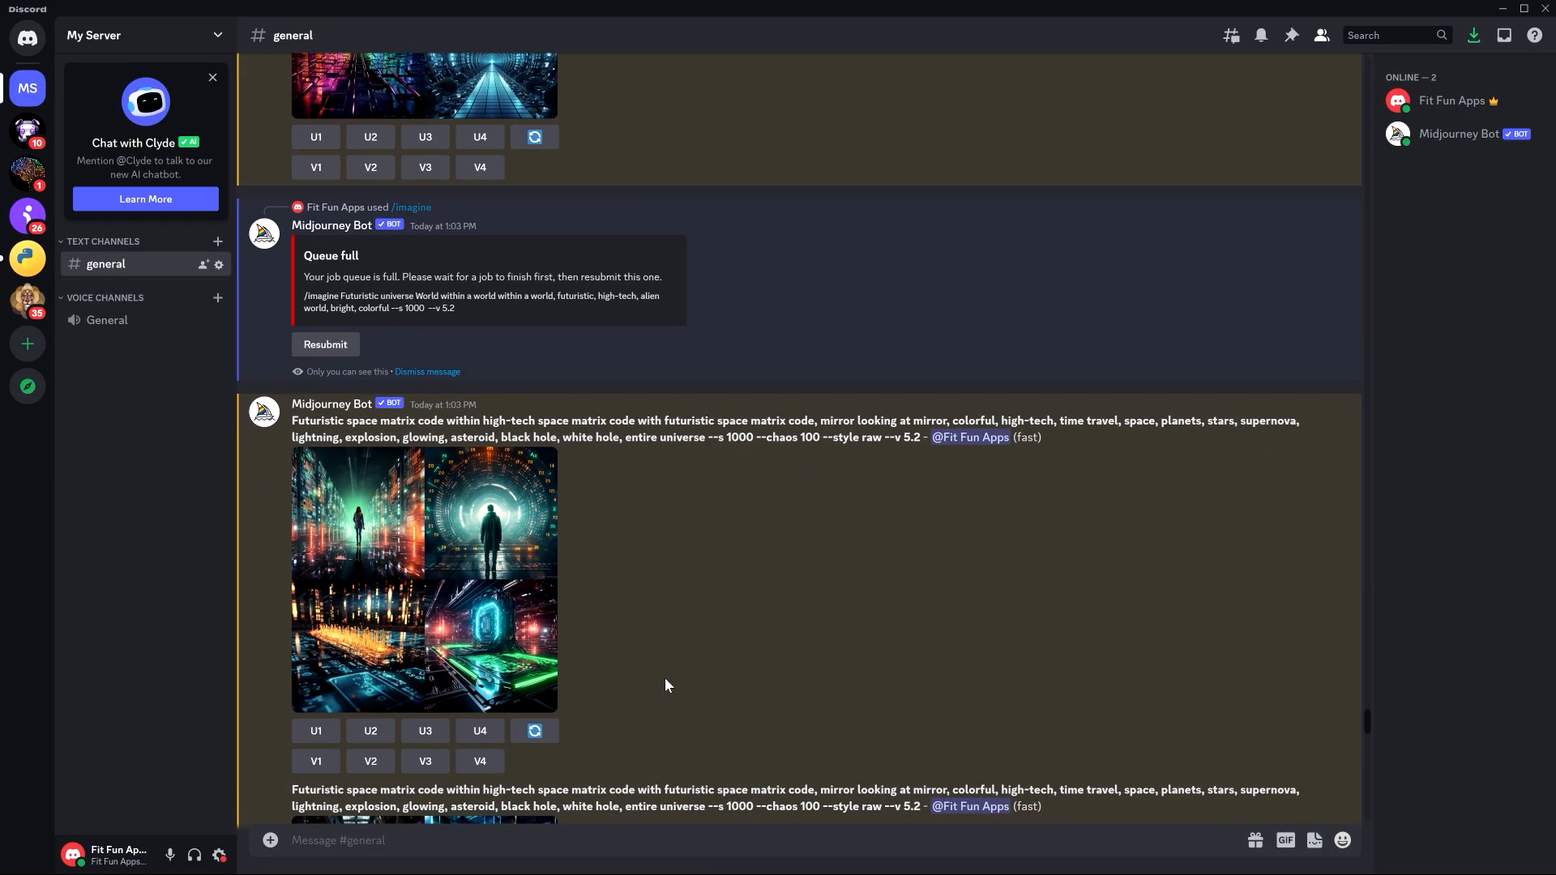
scroll(665, 679, "down", 3)
scroll(394, 581, "up", 12)
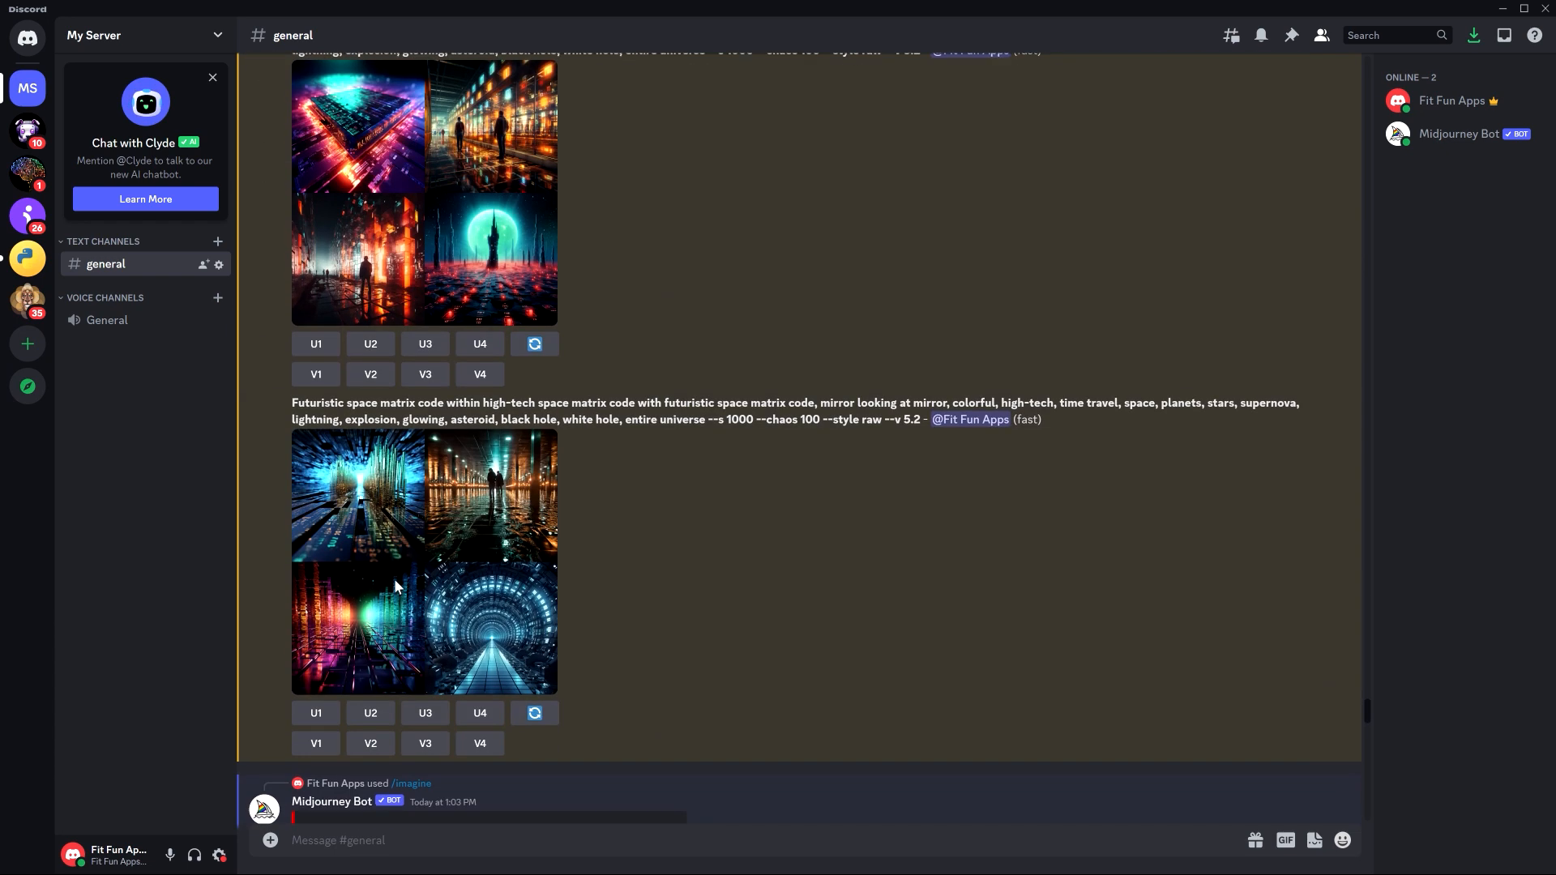
left_click_drag(929, 419, 292, 402)
Switch to Image Prompts.txt in Notepad, insert blank lines above the "Futuristic space matrix code" prompt, and return to Discord.
key("alt+Tab")
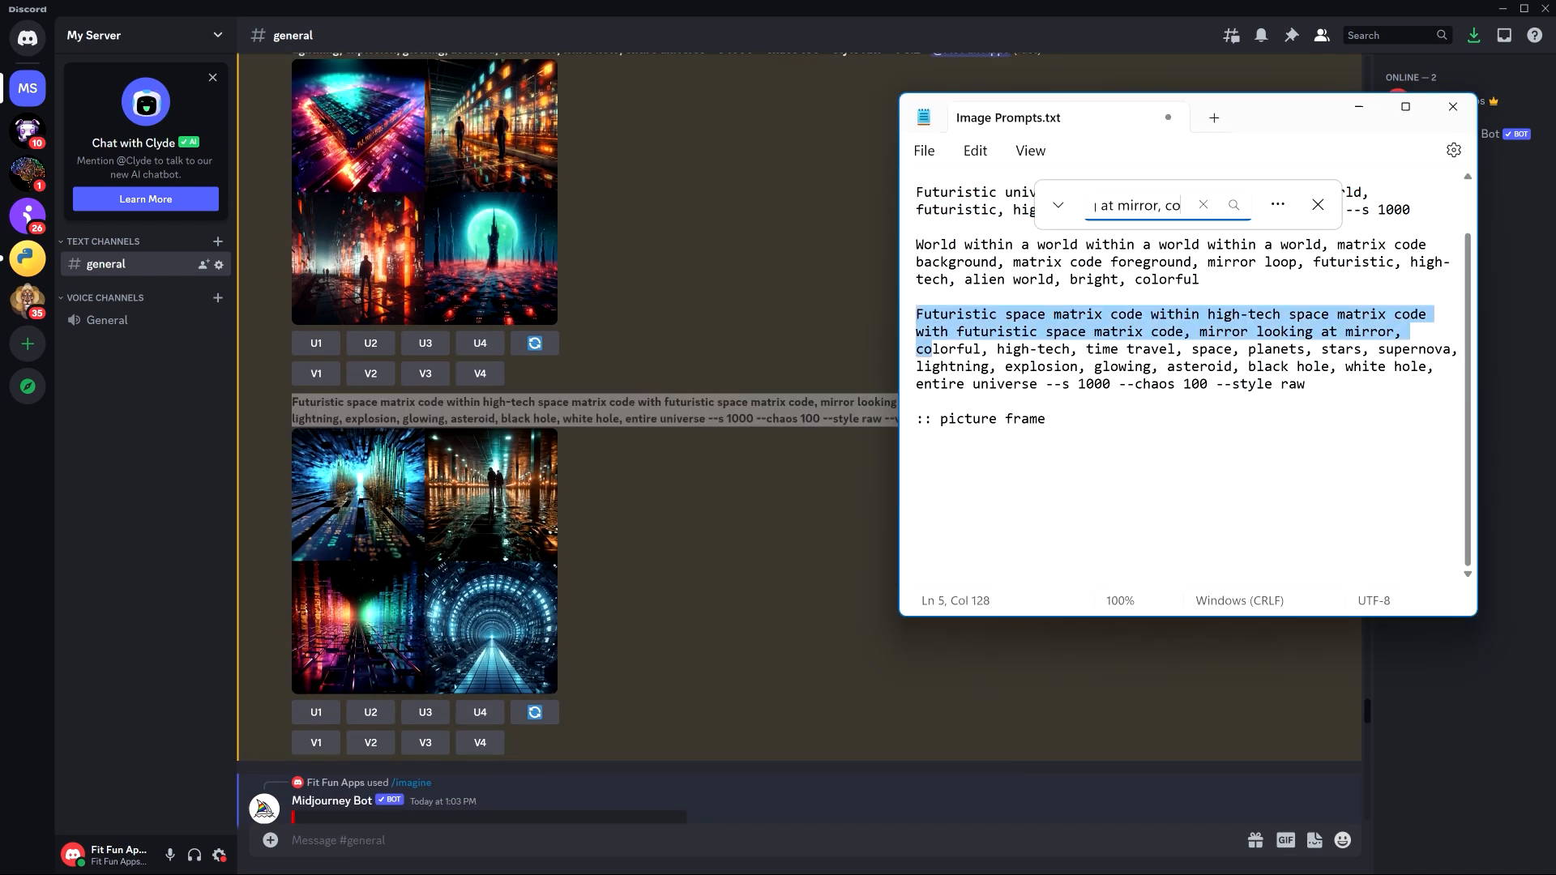
key("Escape")
key("Up")
key("Return")
key("Return")
key("Return")
key("Return")
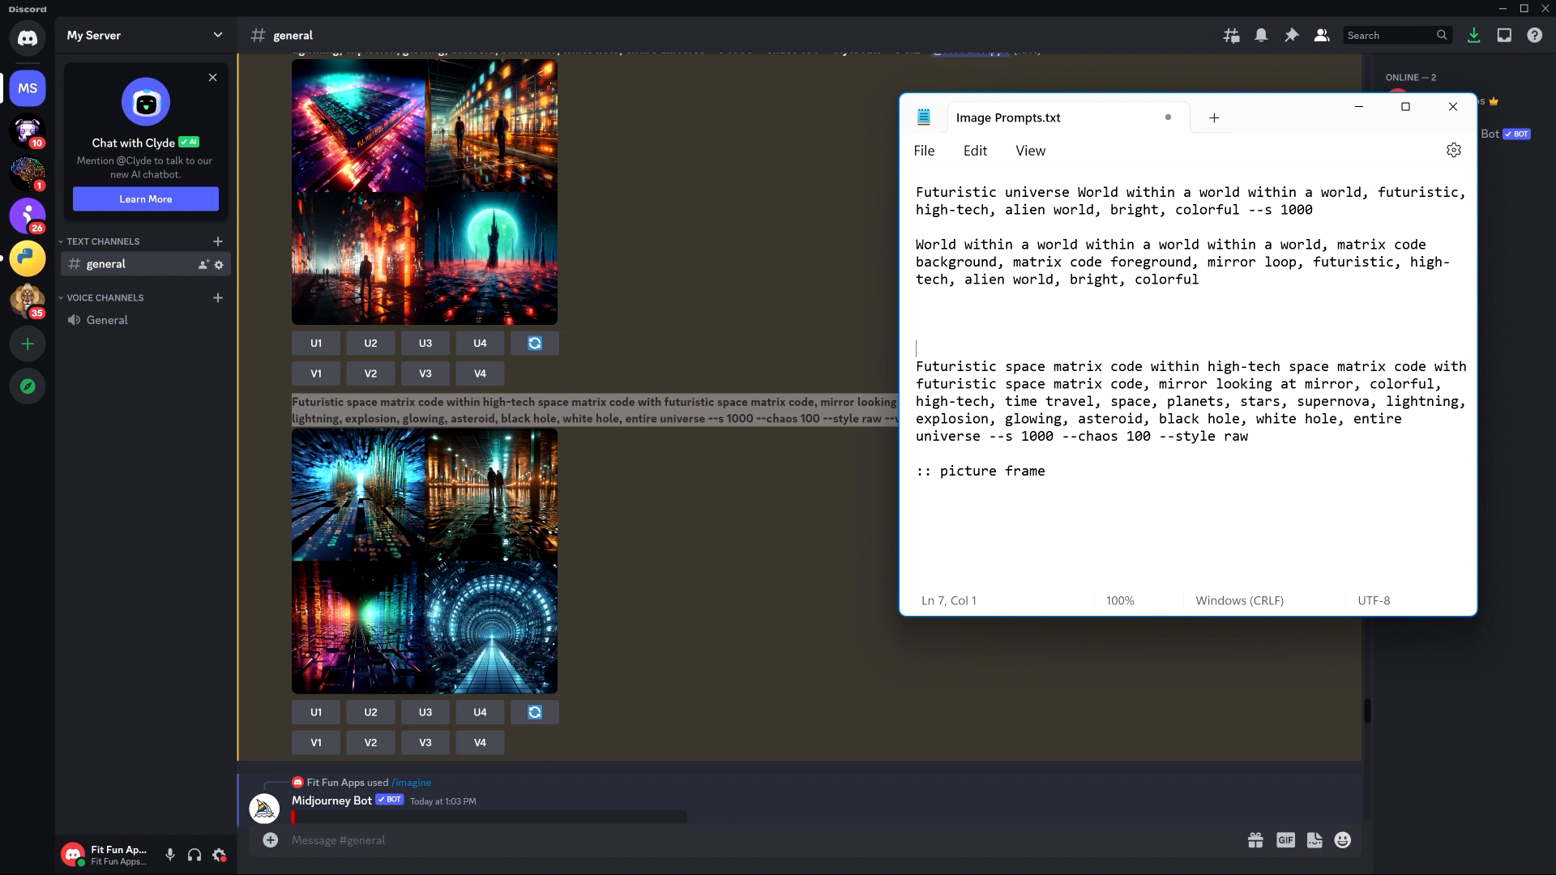
left_click(755, 498)
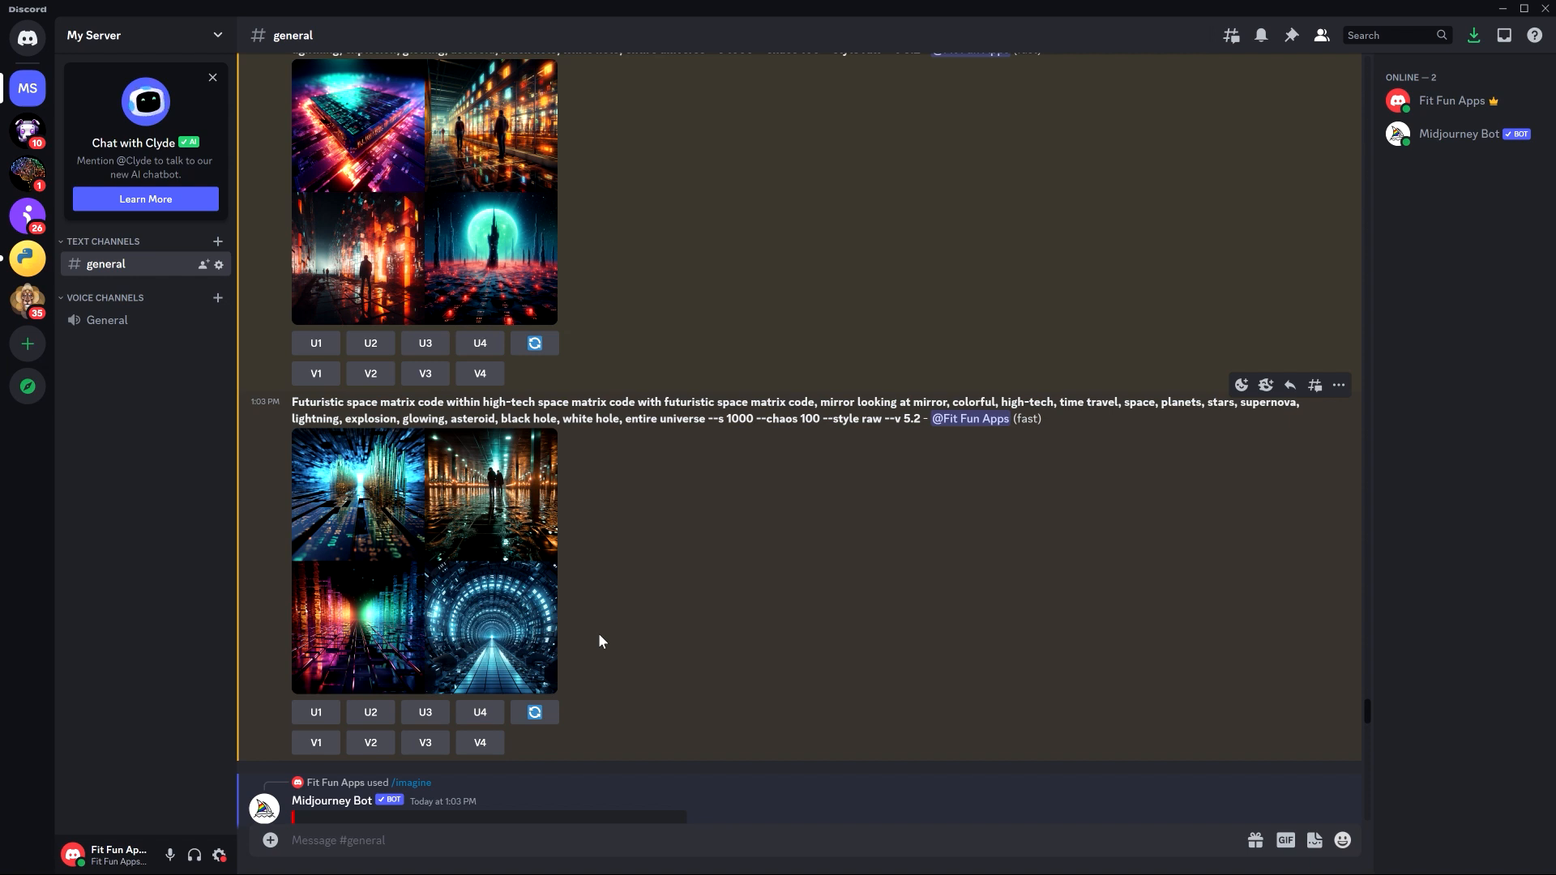
View one enlarged grid for each of the "Futuristic space matrix code", "World within a world" and "Futuristic universe" prompts.
left_click(507, 610)
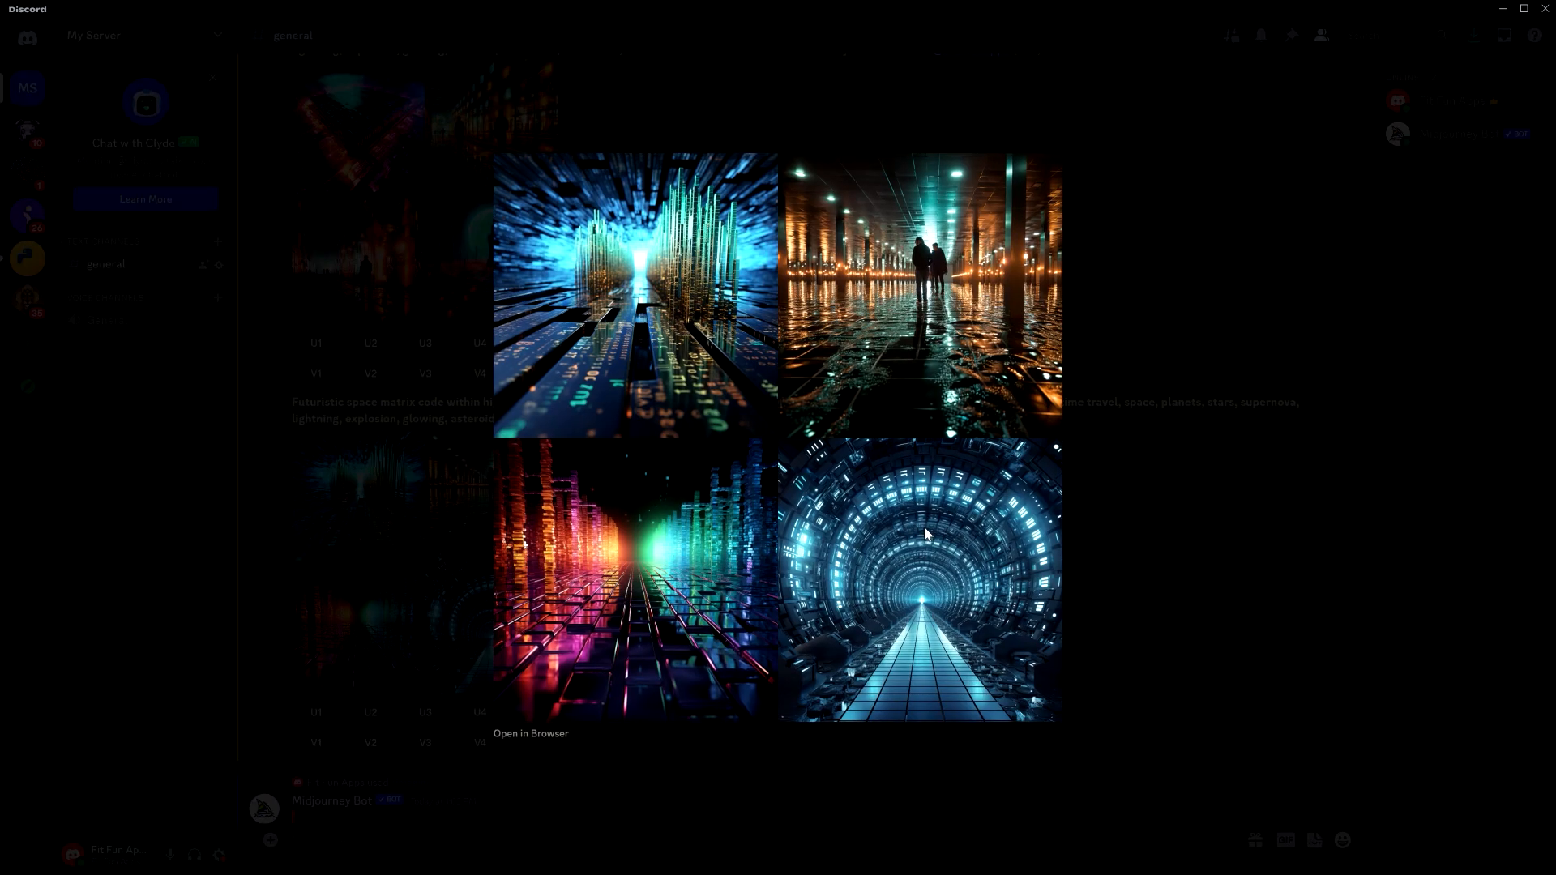
left_click(1198, 559)
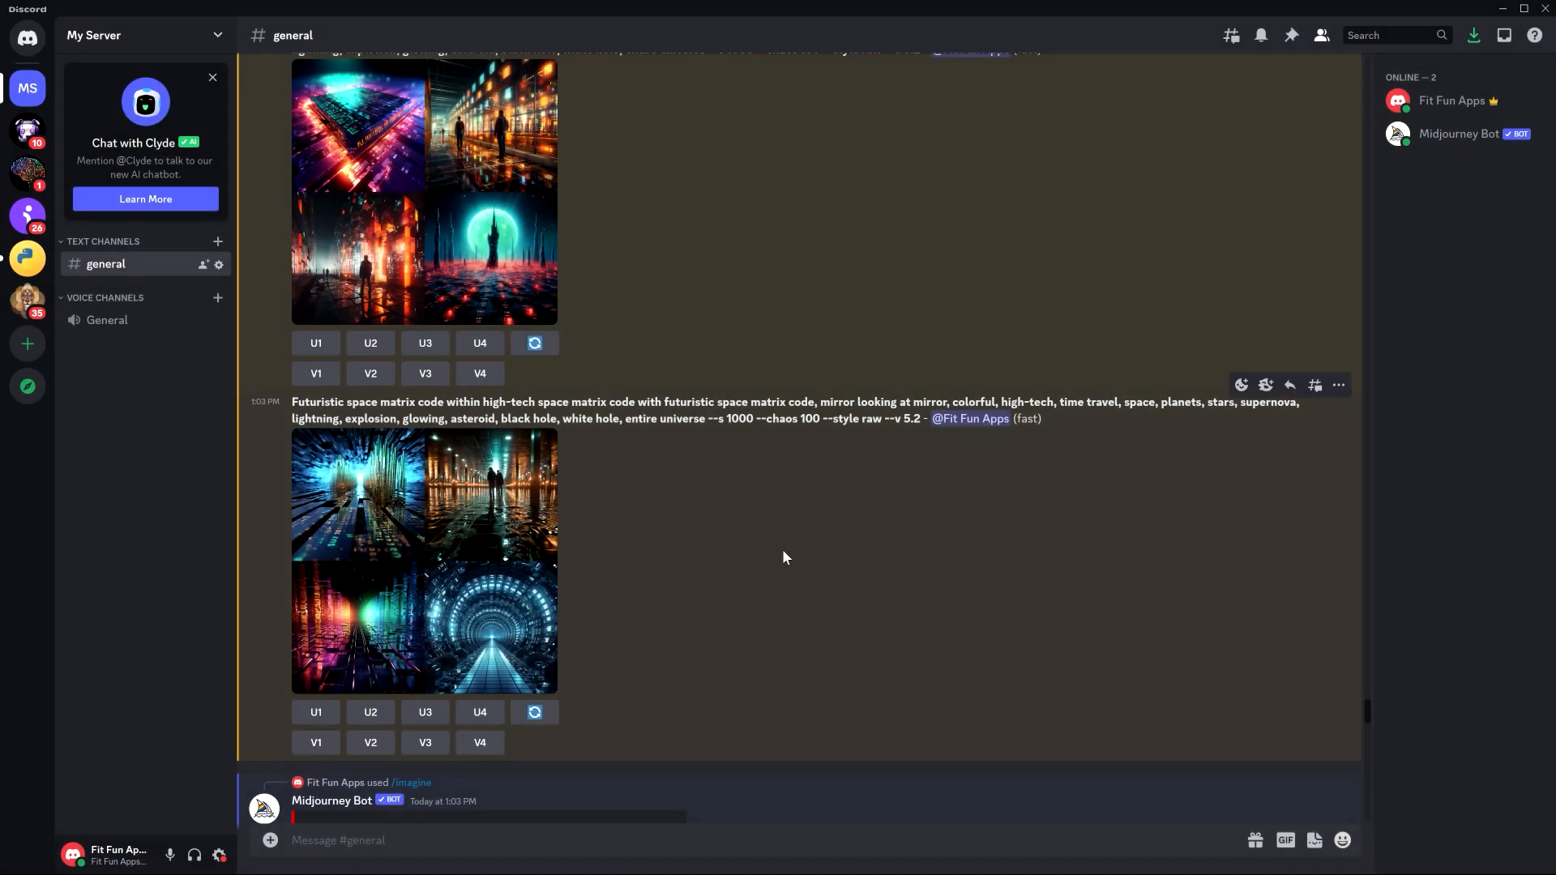
scroll(783, 557, "down", 9)
scroll(493, 415, "down", 6)
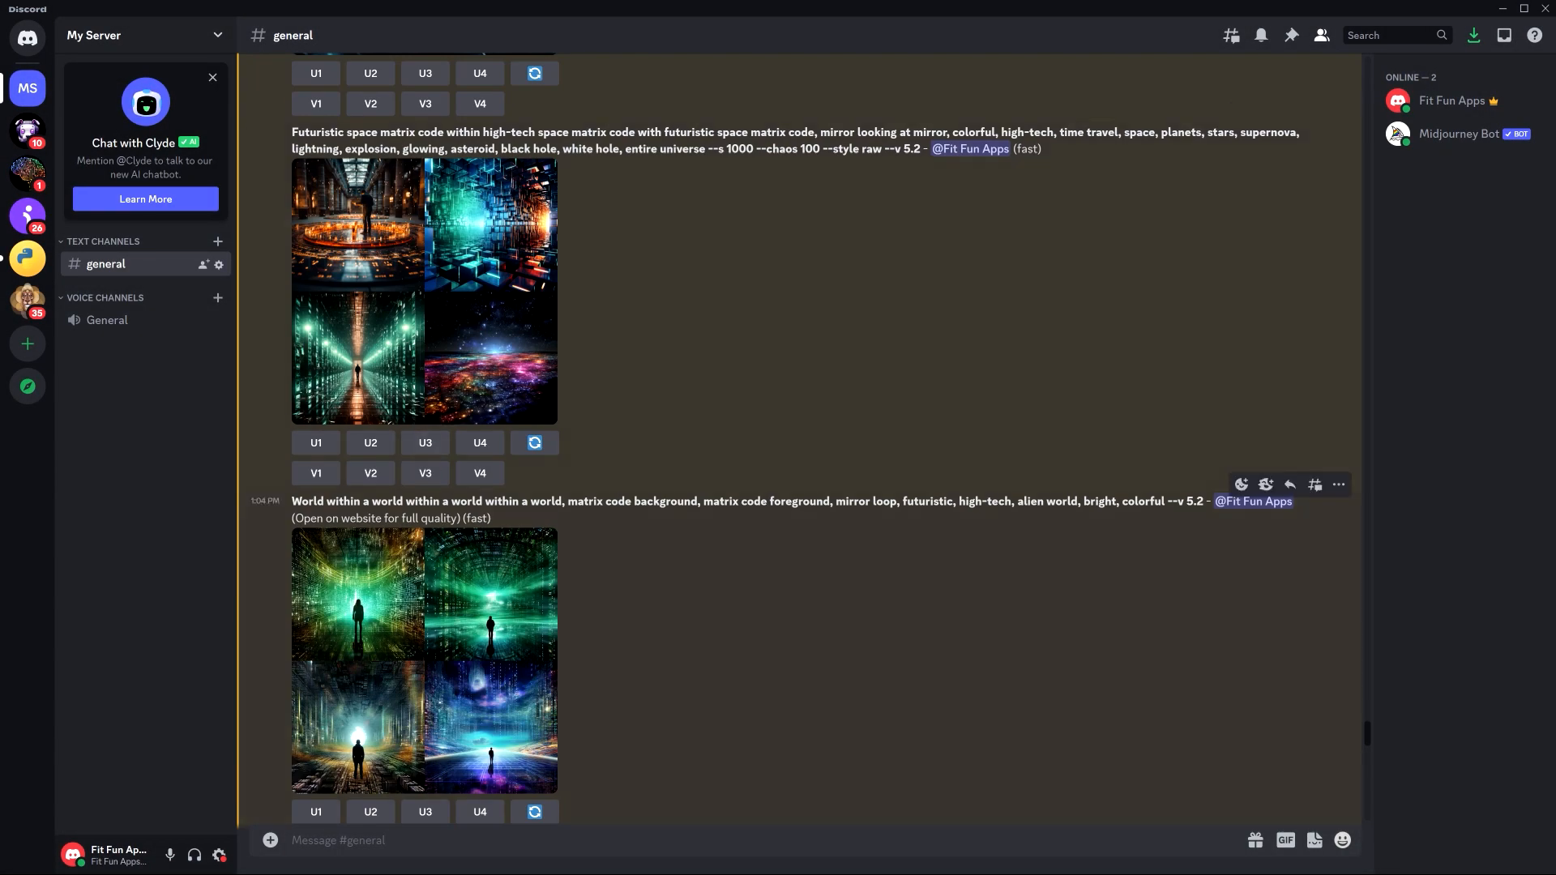
left_click(454, 631)
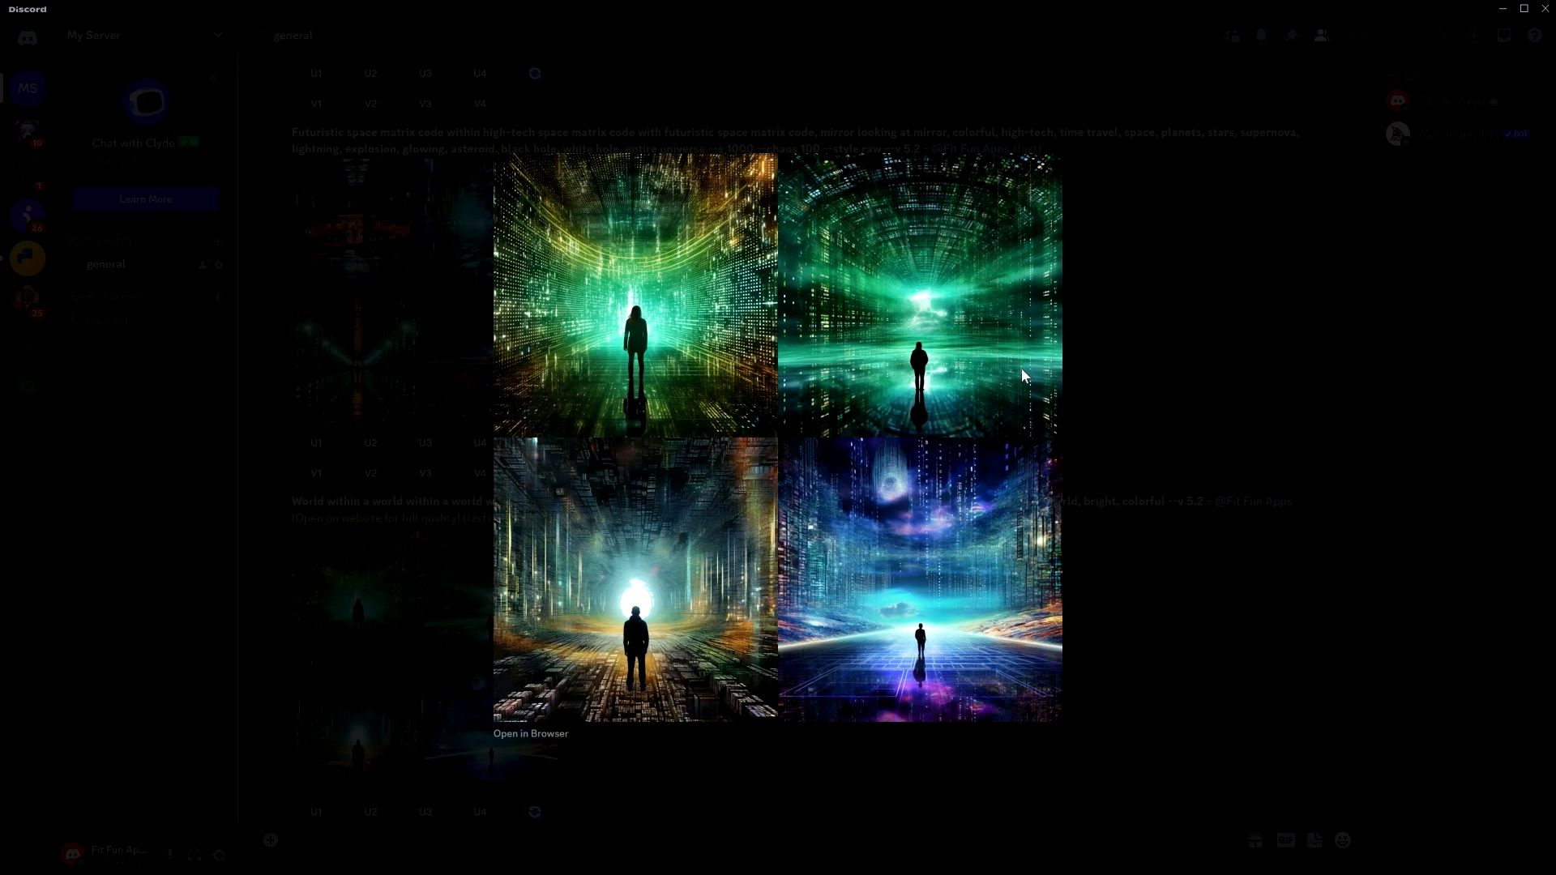
left_click(1219, 372)
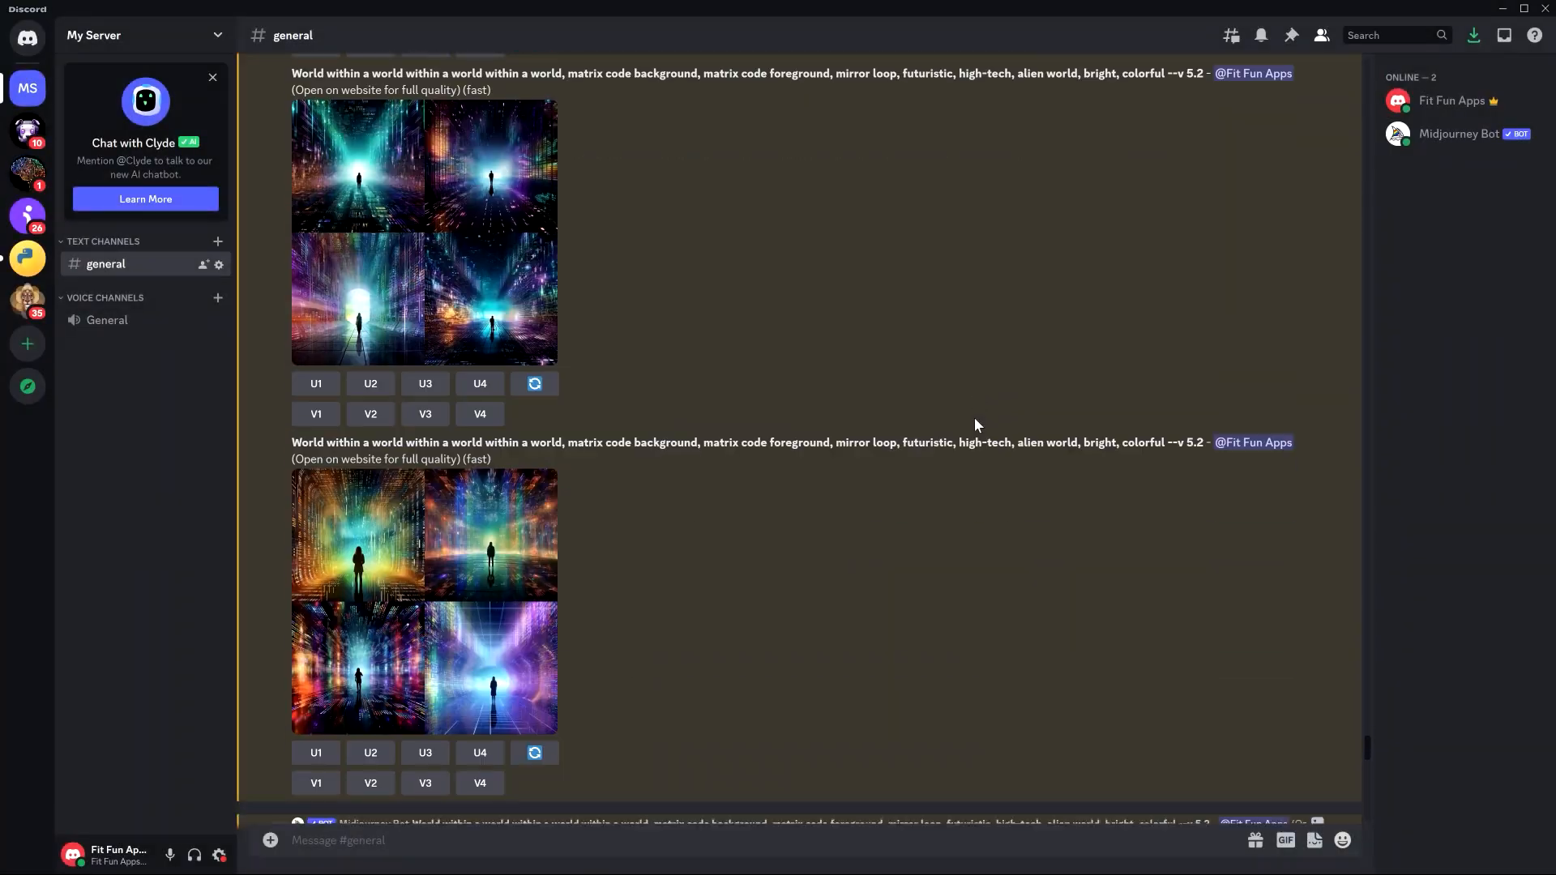
scroll(974, 418, "down", 5)
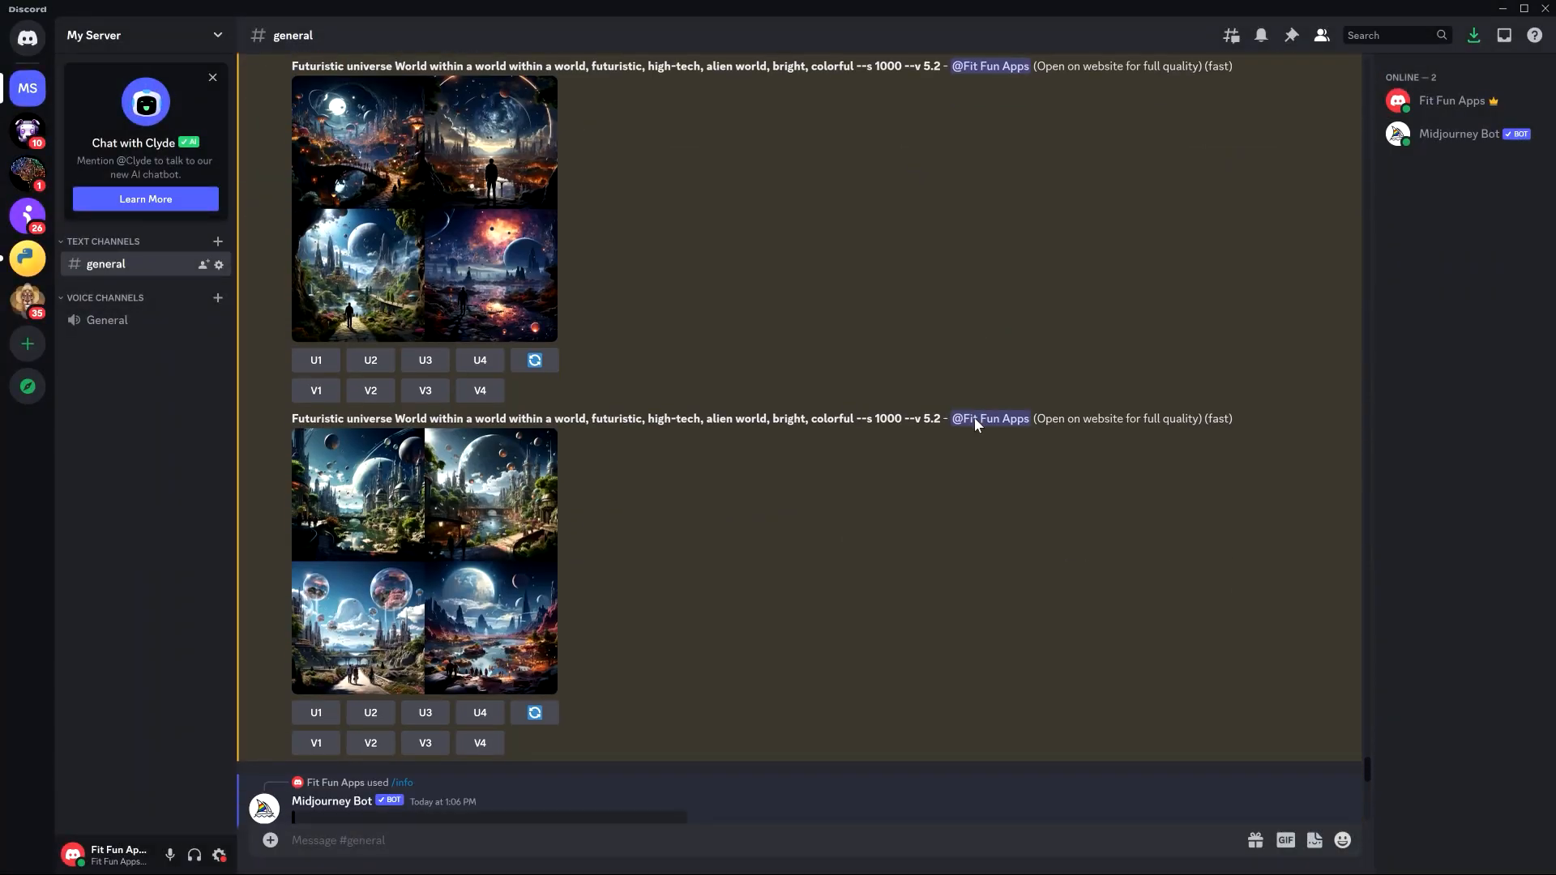
left_click(331, 263)
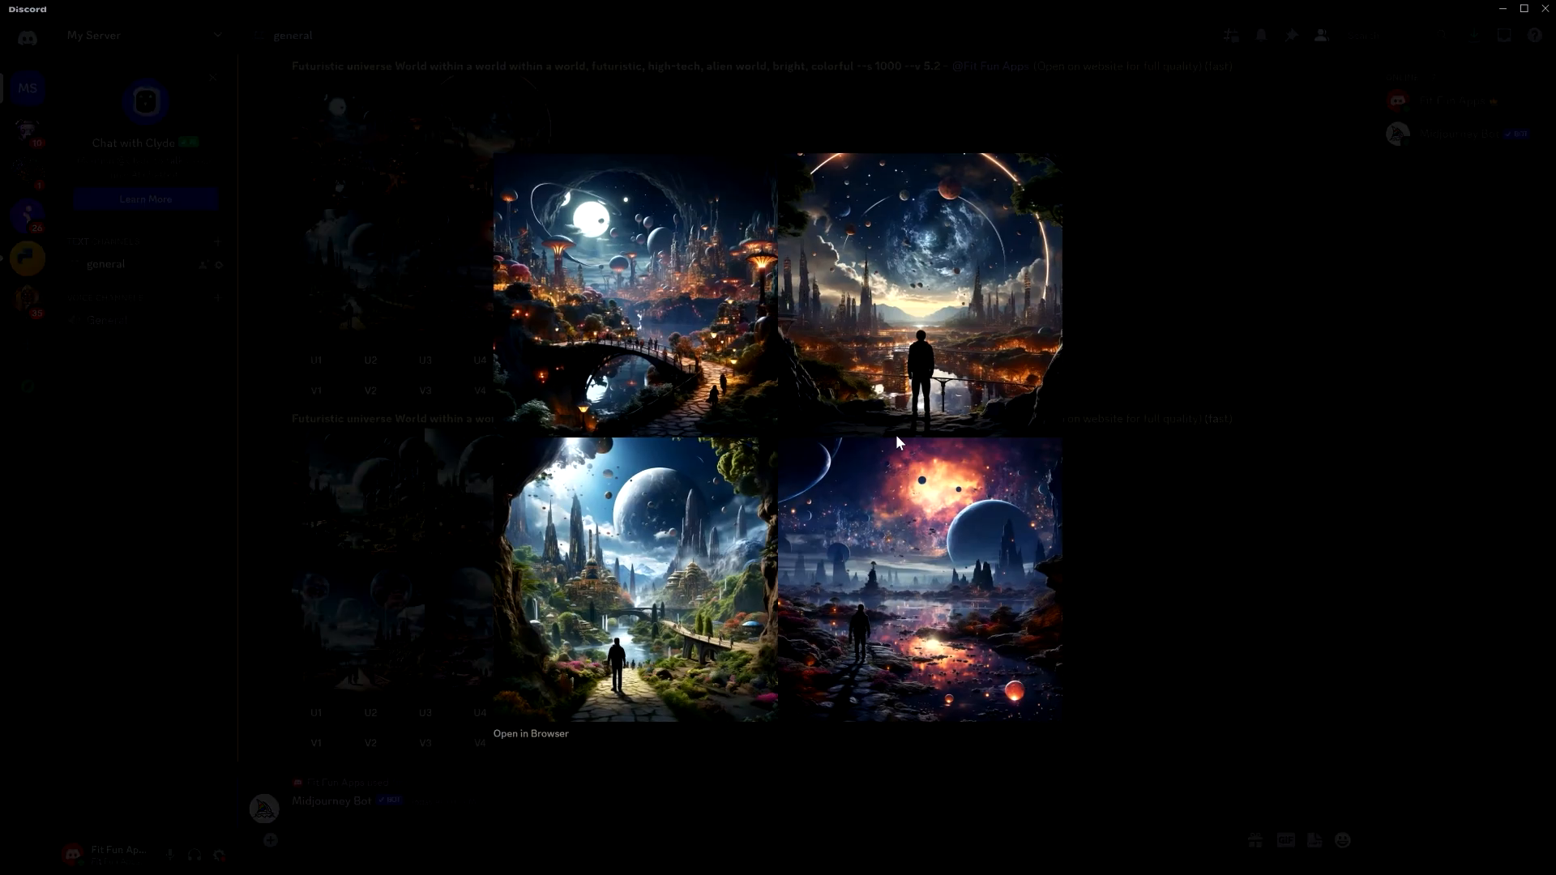
left_click(1138, 594)
Return to the 1:03 PM "Futuristic space matrix code" grid and upscale its fourth image, the blue tunnel.
scroll(1139, 594, "down", 10)
scroll(831, 544, "down", 5)
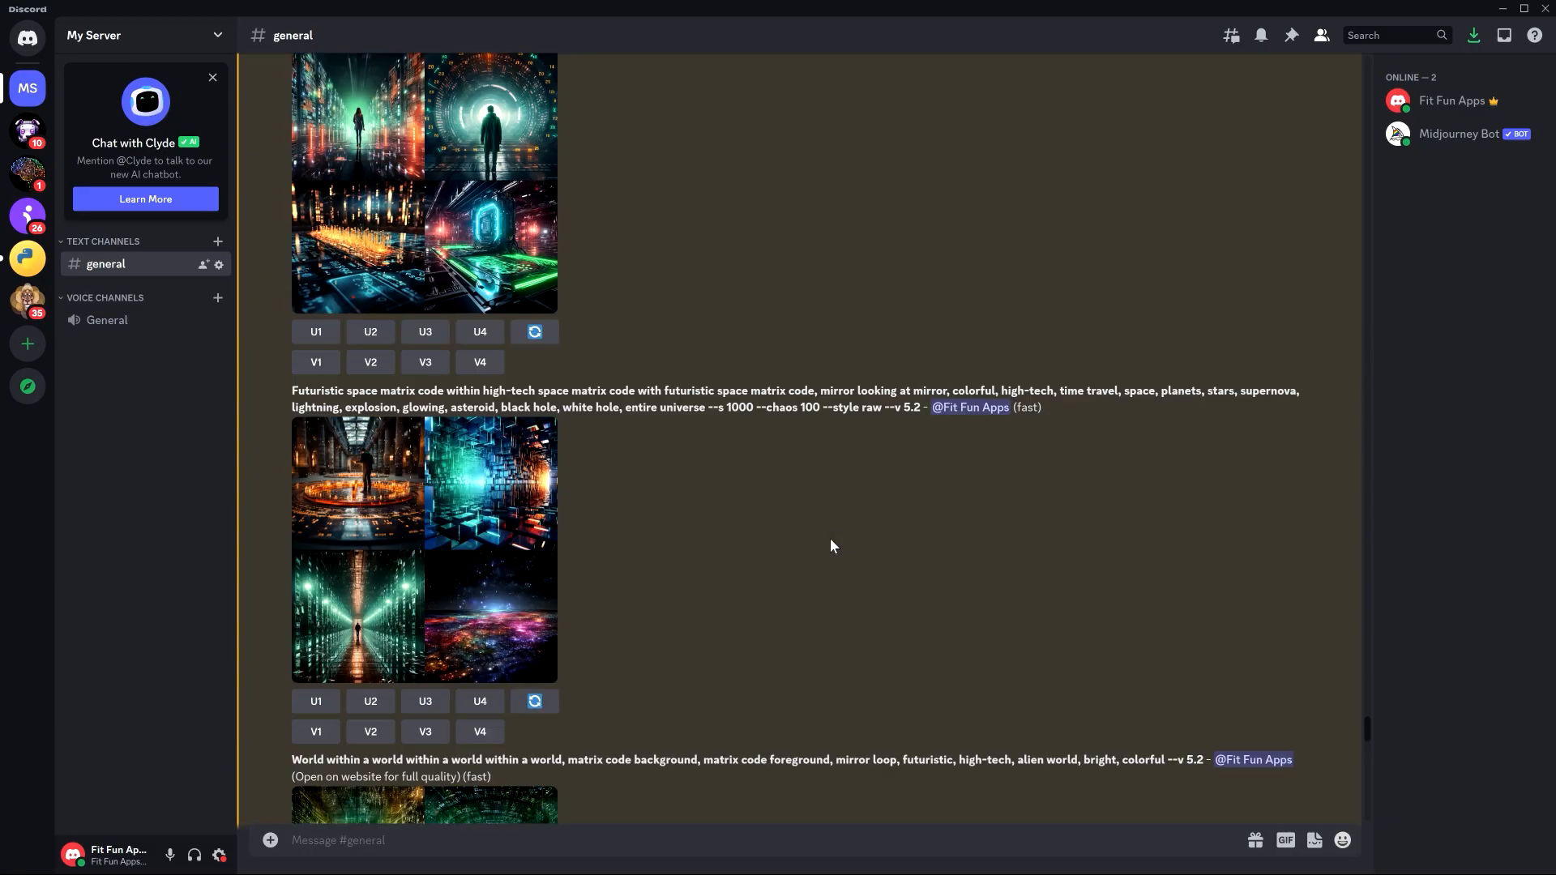
scroll(830, 539, "down", 6)
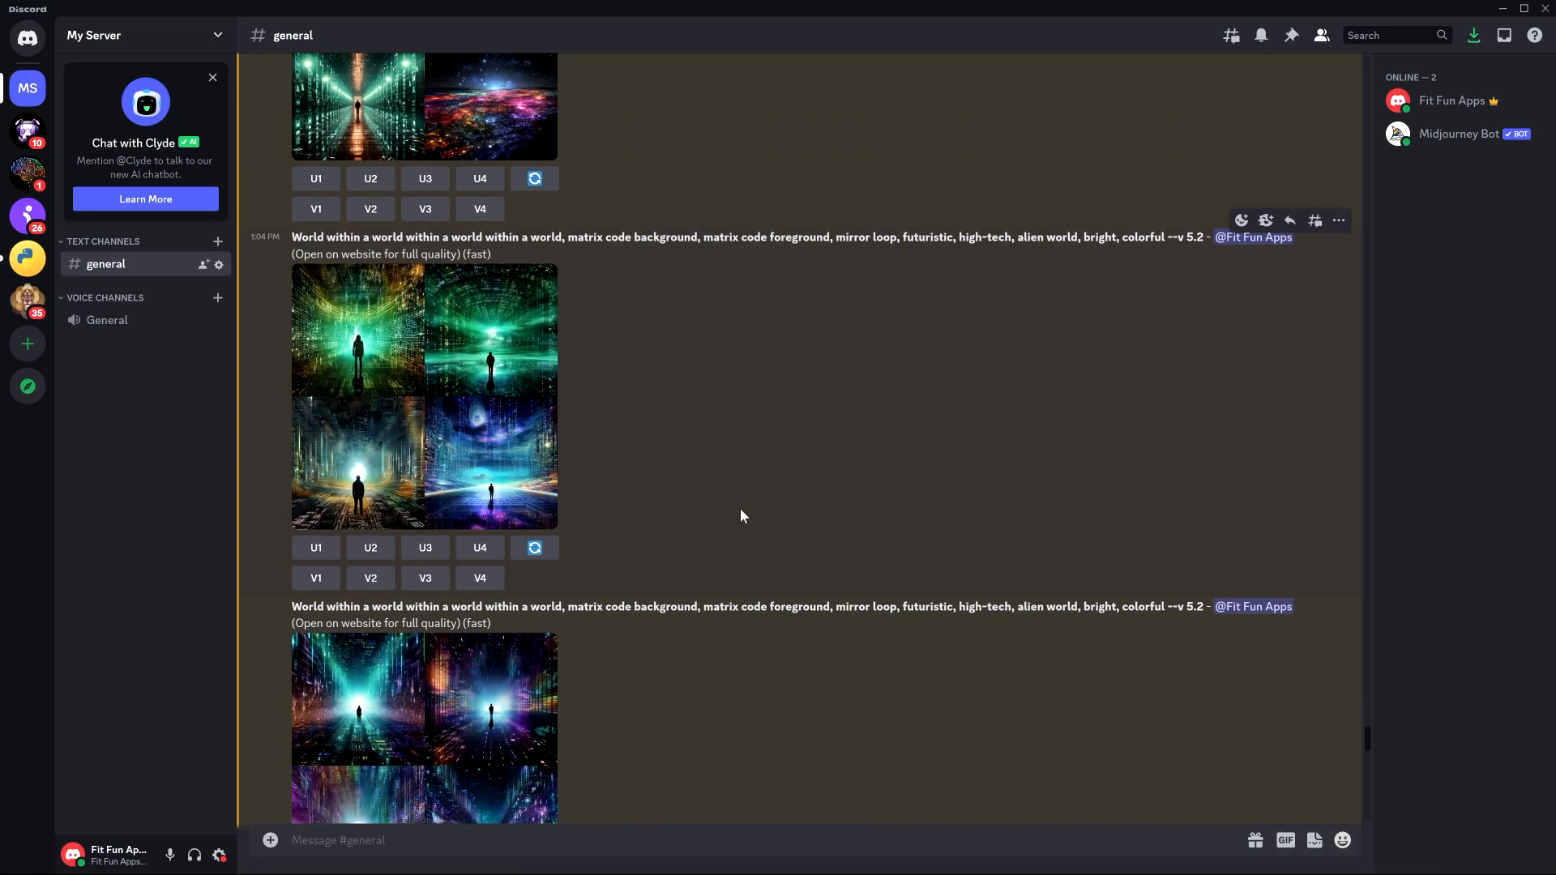
scroll(741, 511, "down", 5)
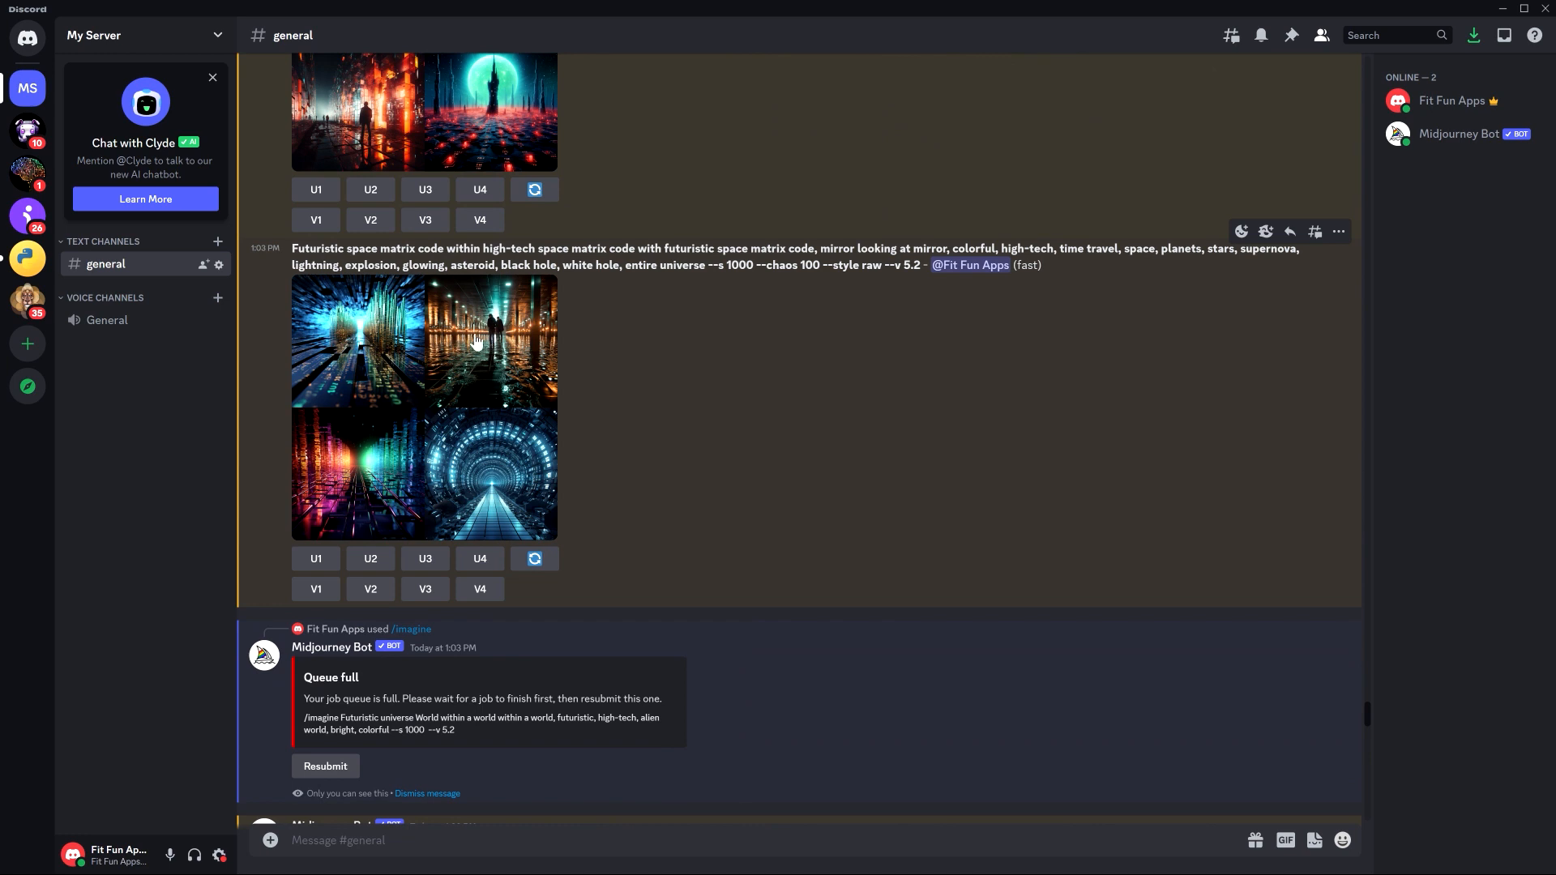
left_click(487, 561)
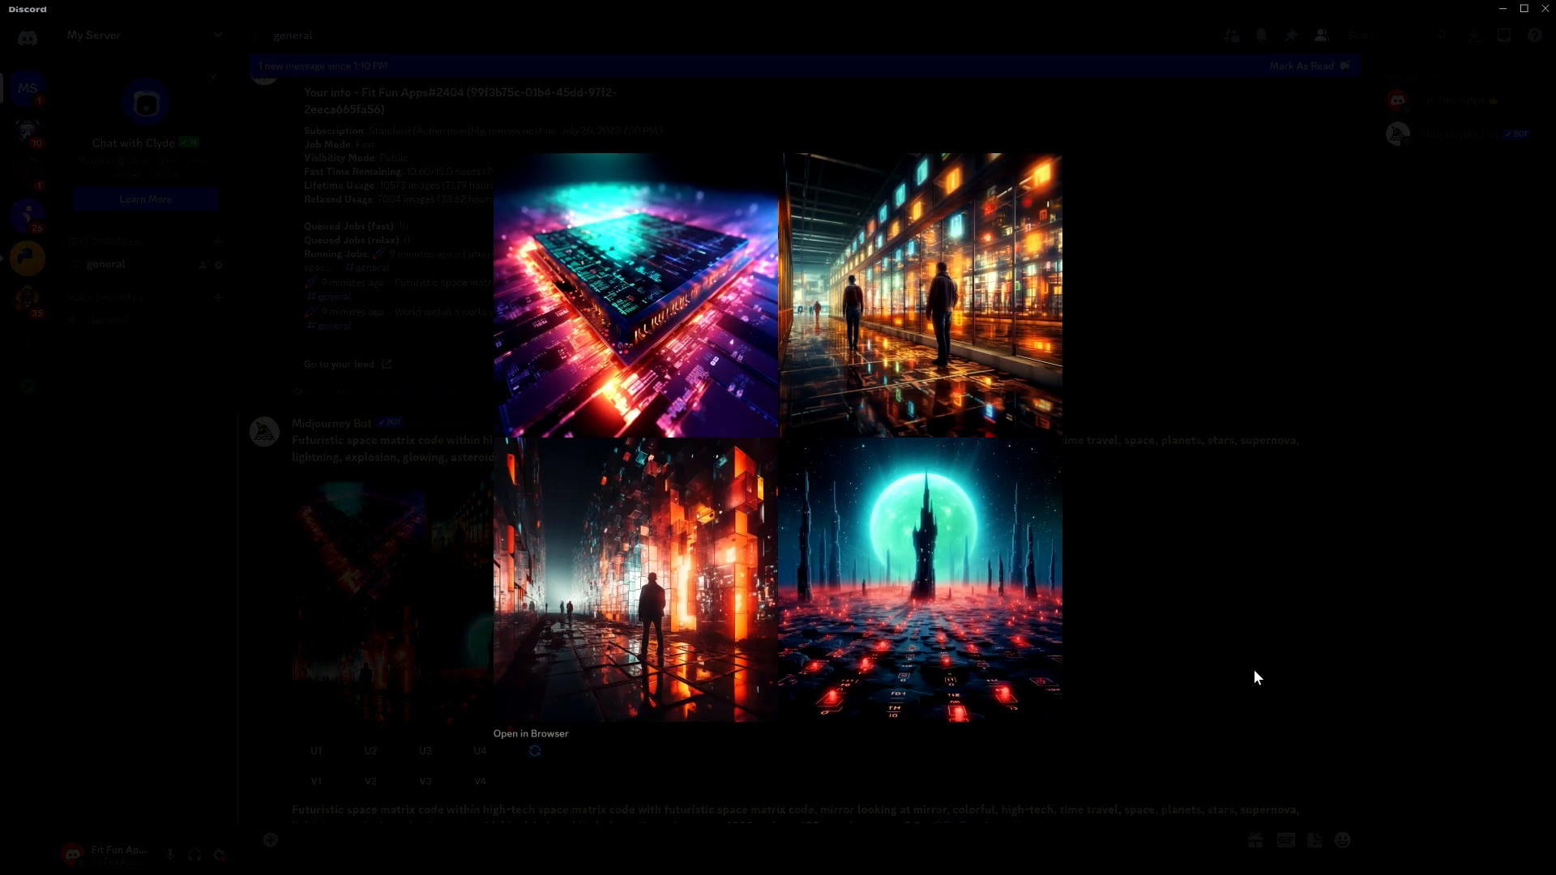
Close the enlarged grid and highlight the prompt wording above the two "Futuristic space matrix code" grids from 1:02 and 1:03 PM.
scroll(792, 637, "down", 4)
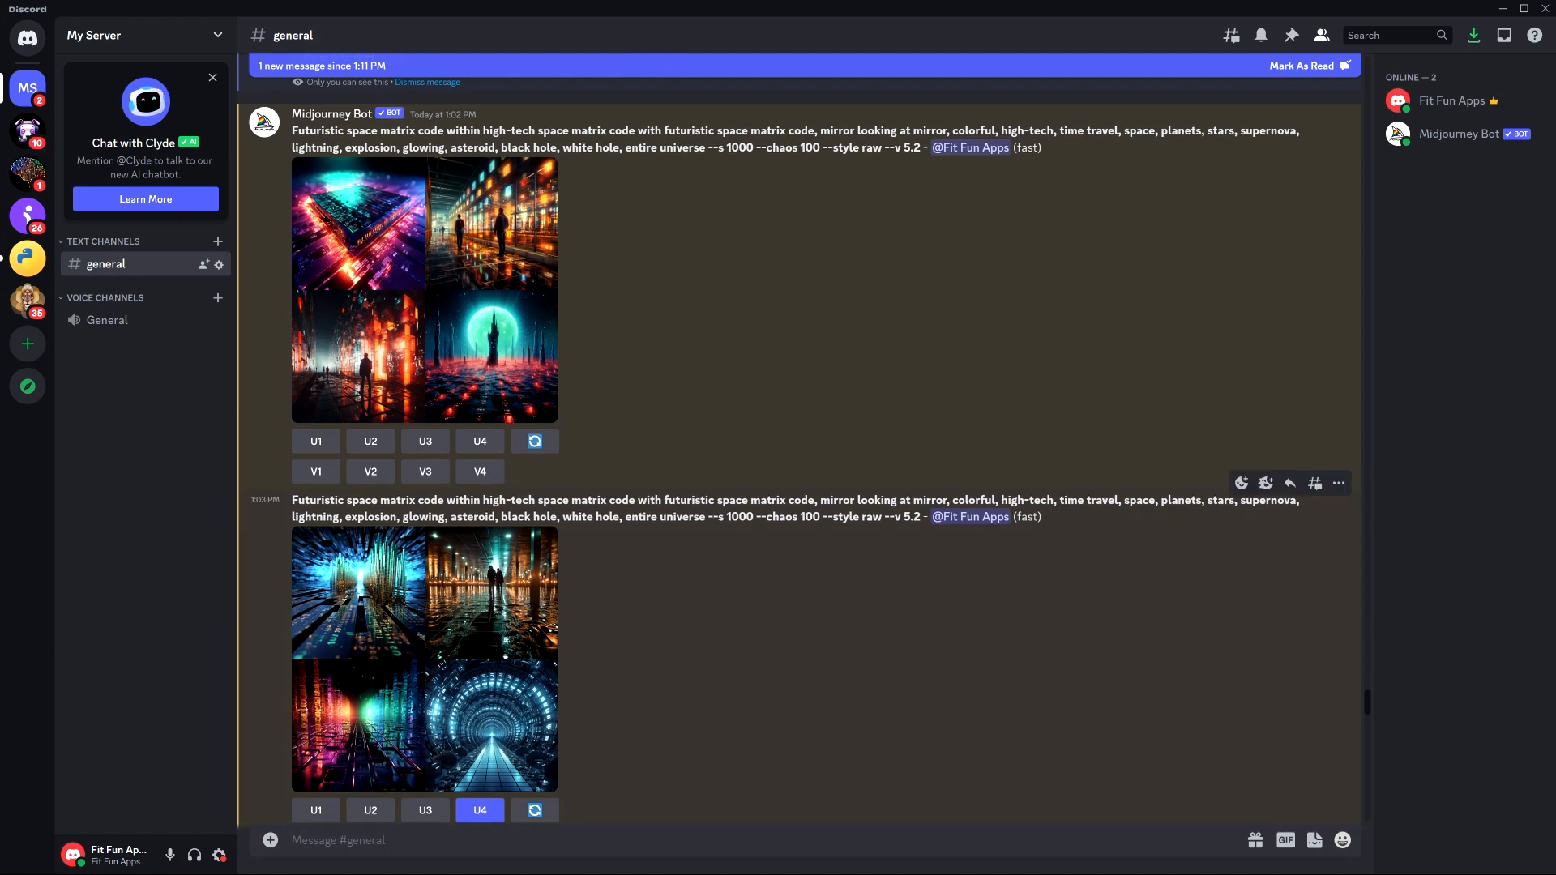
left_click_drag(567, 500, 306, 501)
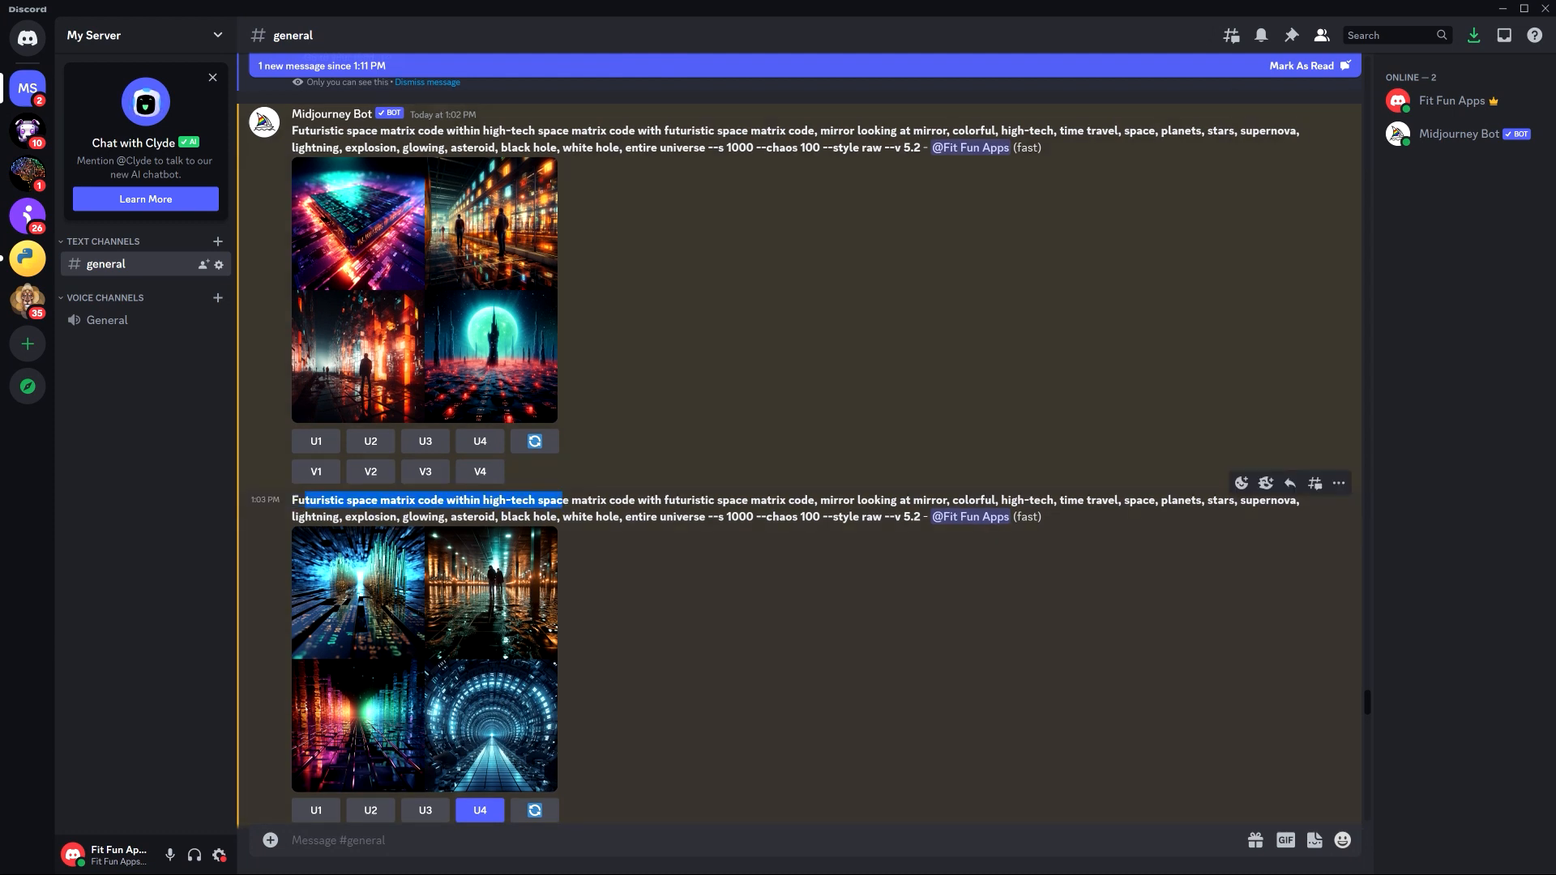
triple_click(421, 131)
View the first two "World within a world" matrix code background grids enlarged, one after another.
scroll(470, 139, "down", 9)
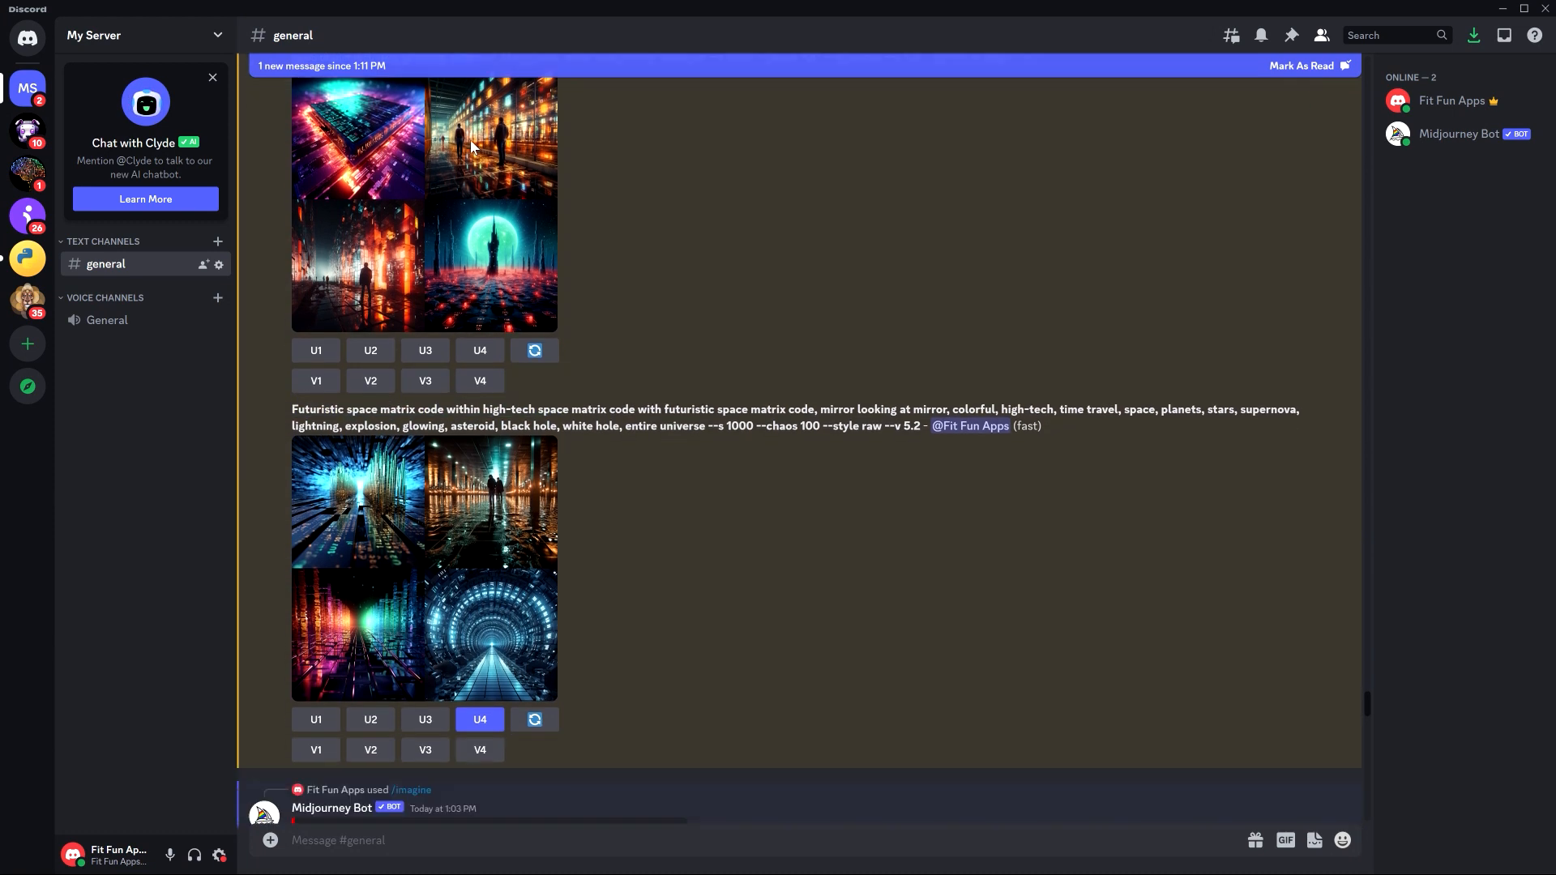
scroll(410, 369, "down", 10)
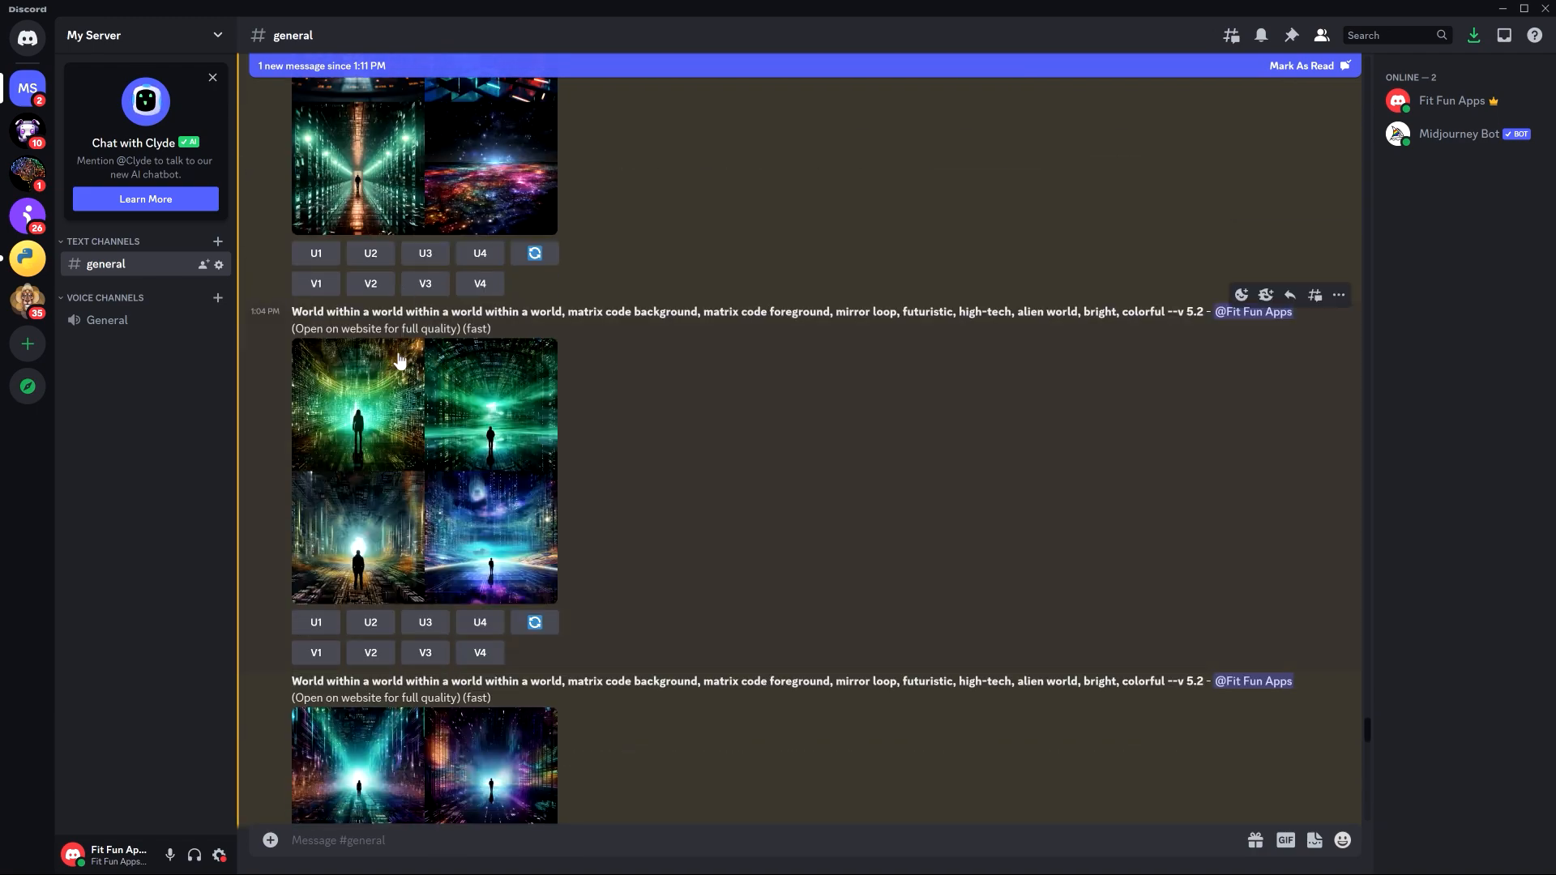
left_click(484, 507)
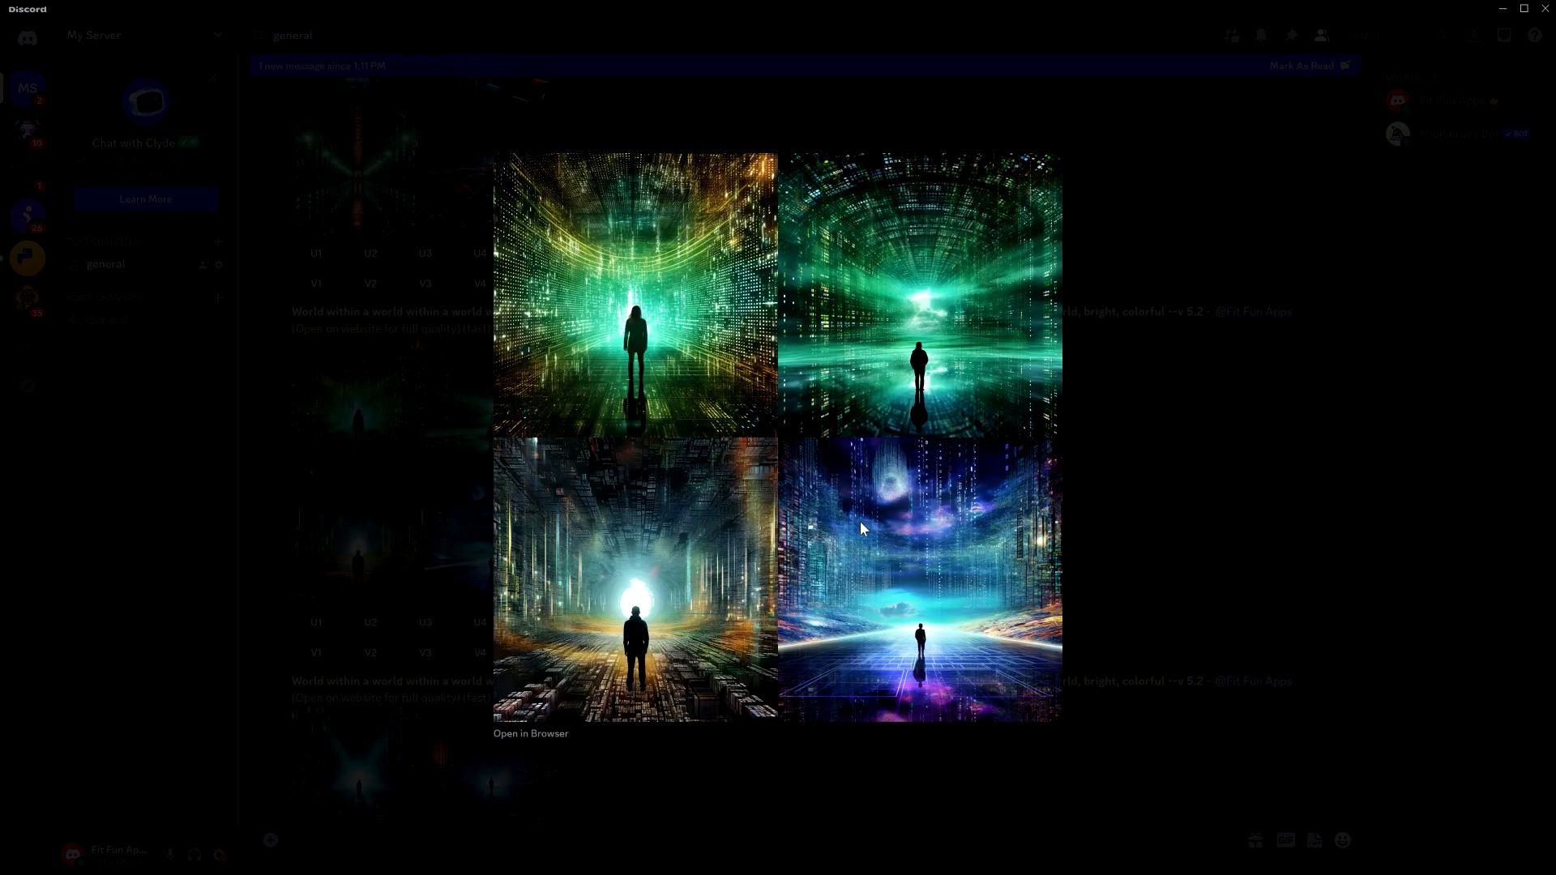
left_click(1120, 597)
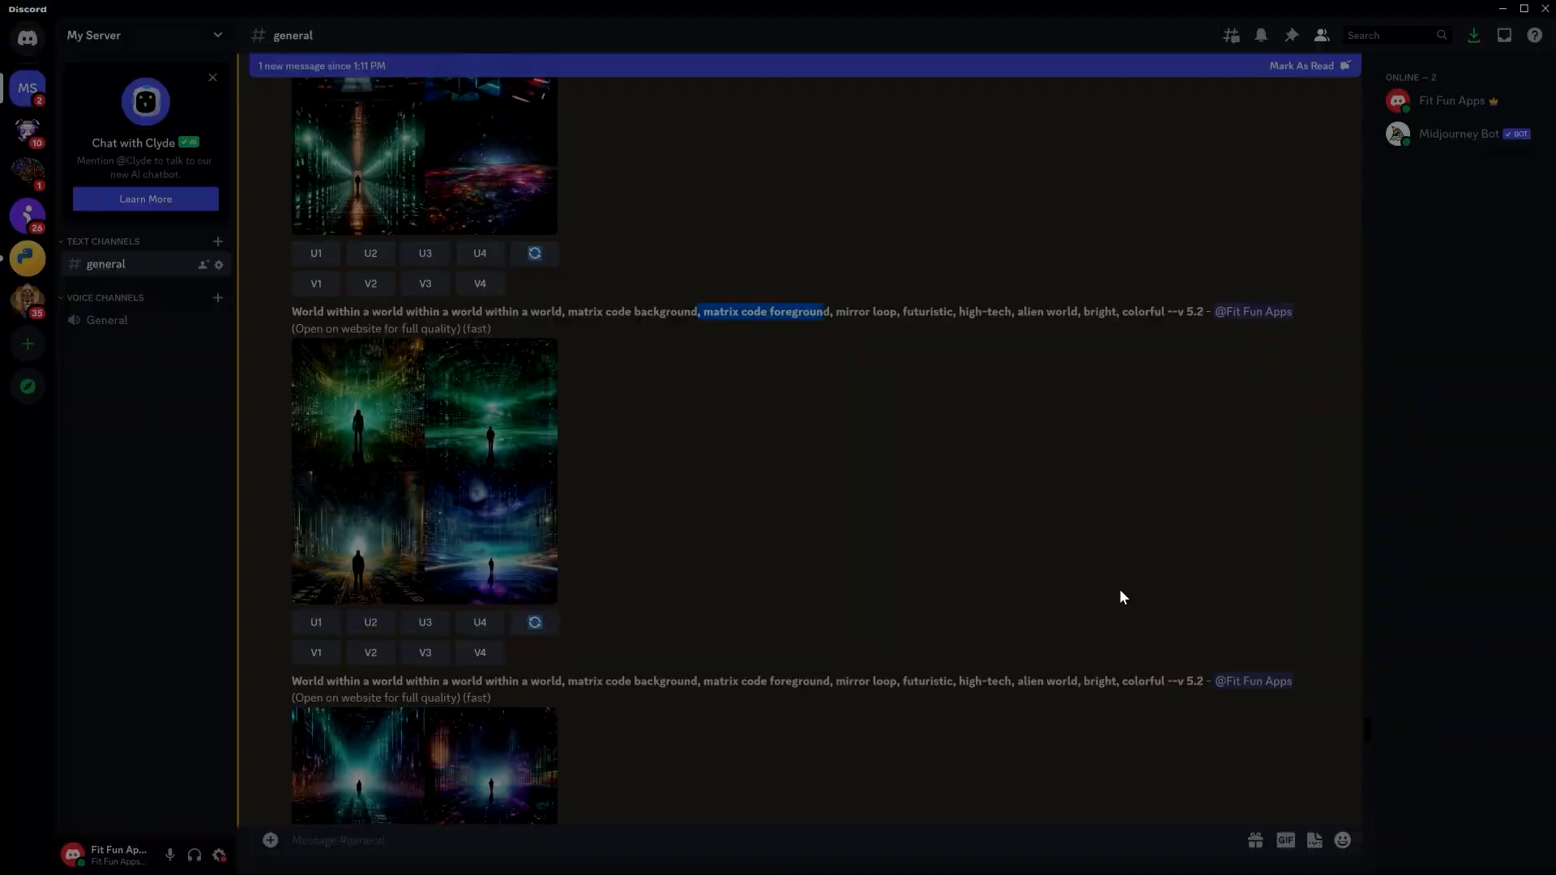
scroll(811, 526, "down", 5)
left_click(406, 452)
left_click(1180, 523)
View the third "World within a world" grid and the 1:05 PM variation grid enlarged, one after another.
scroll(760, 510, "down", 5)
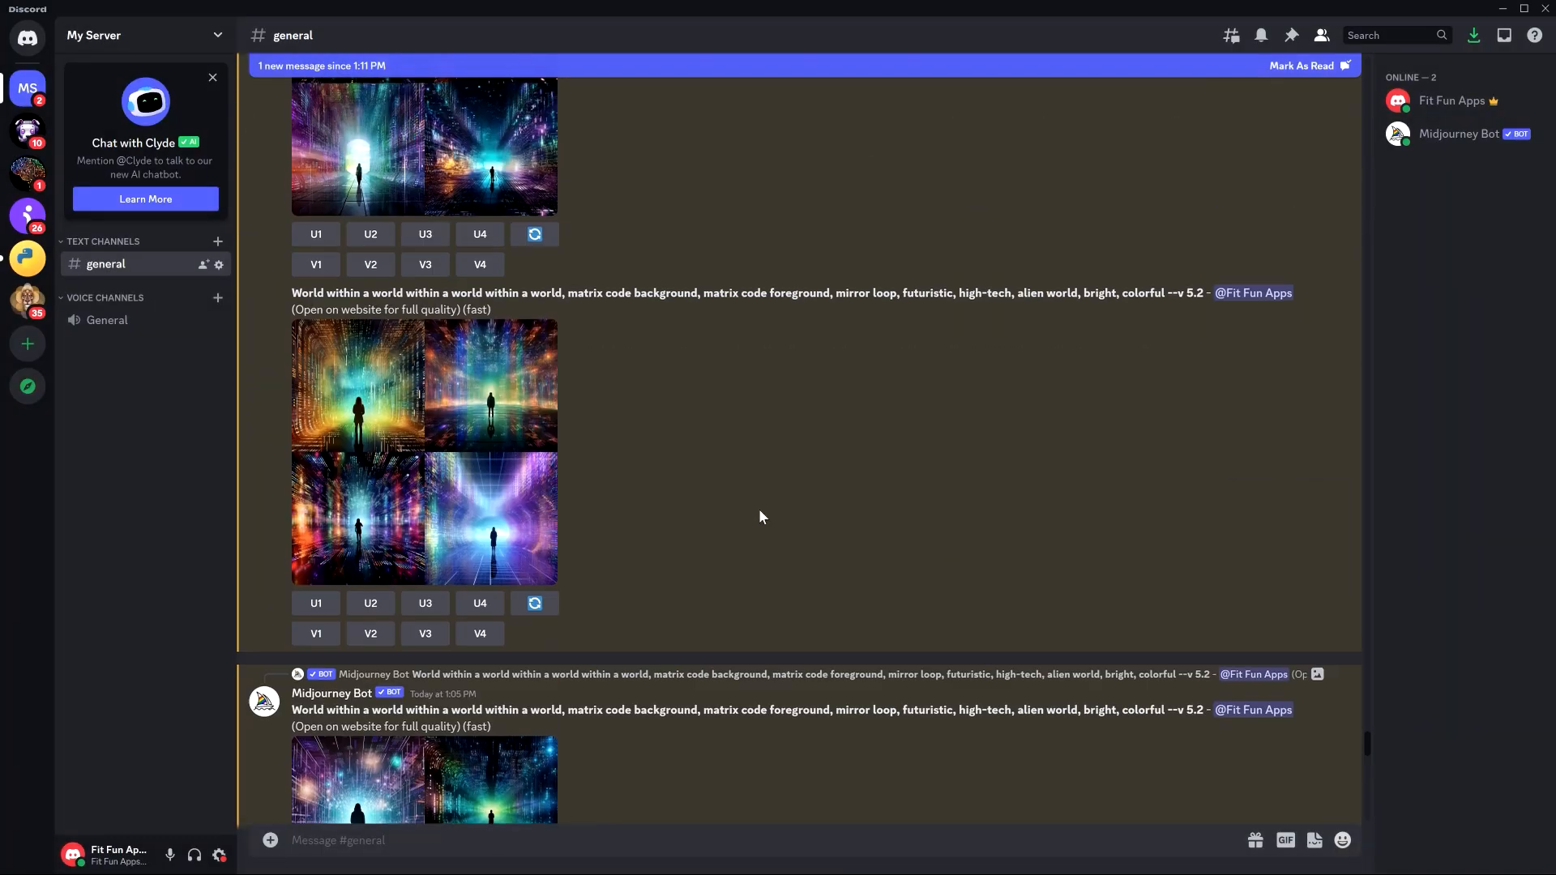
left_click(478, 430)
left_click(1113, 486)
scroll(713, 395, "down", 5)
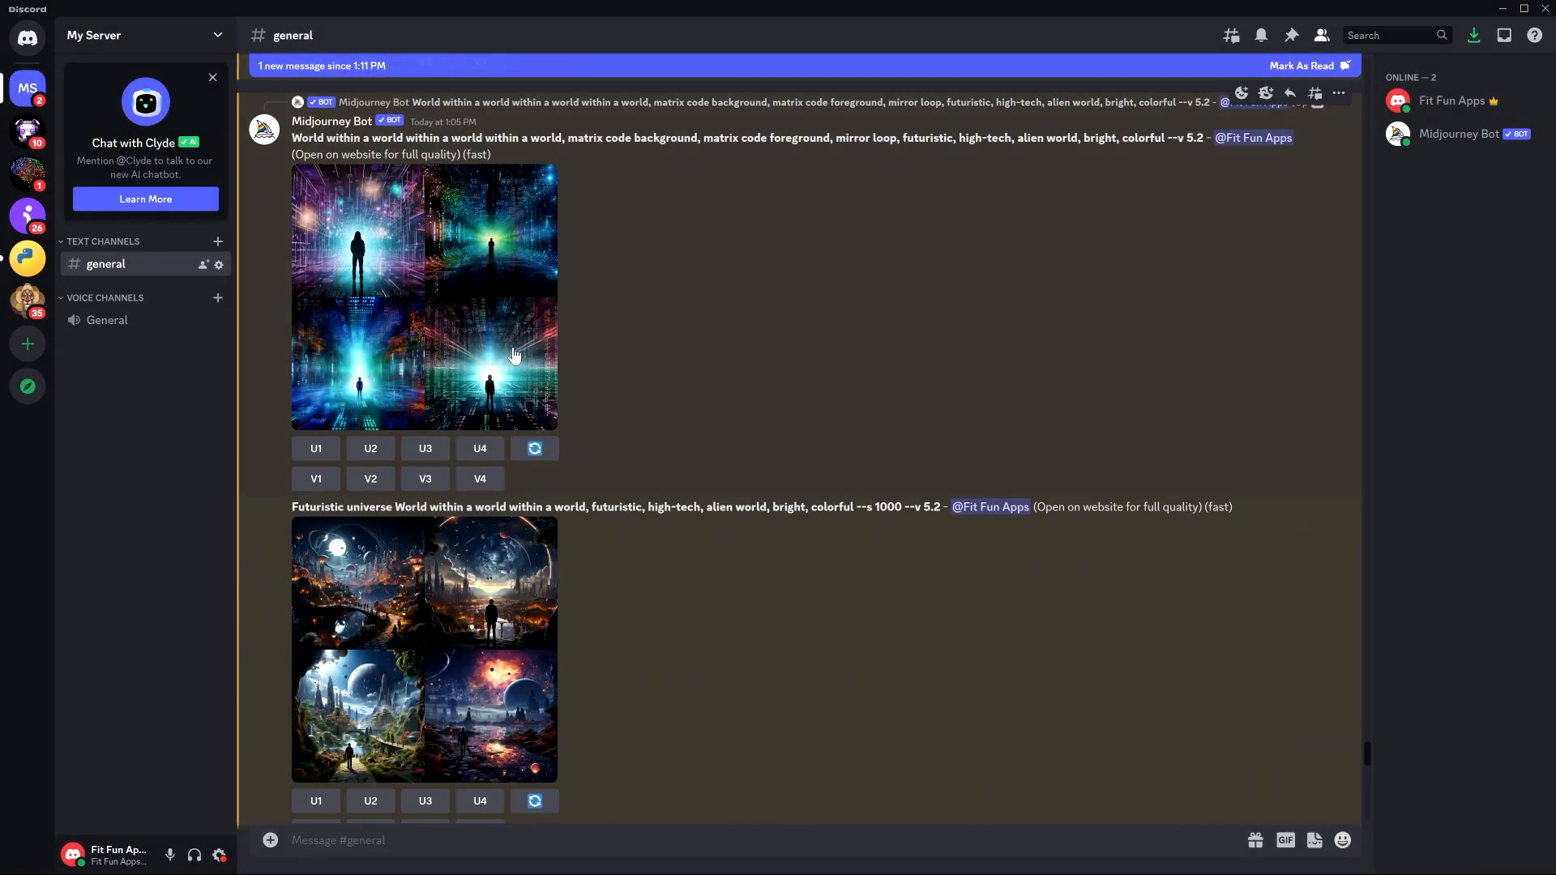
left_click(512, 356)
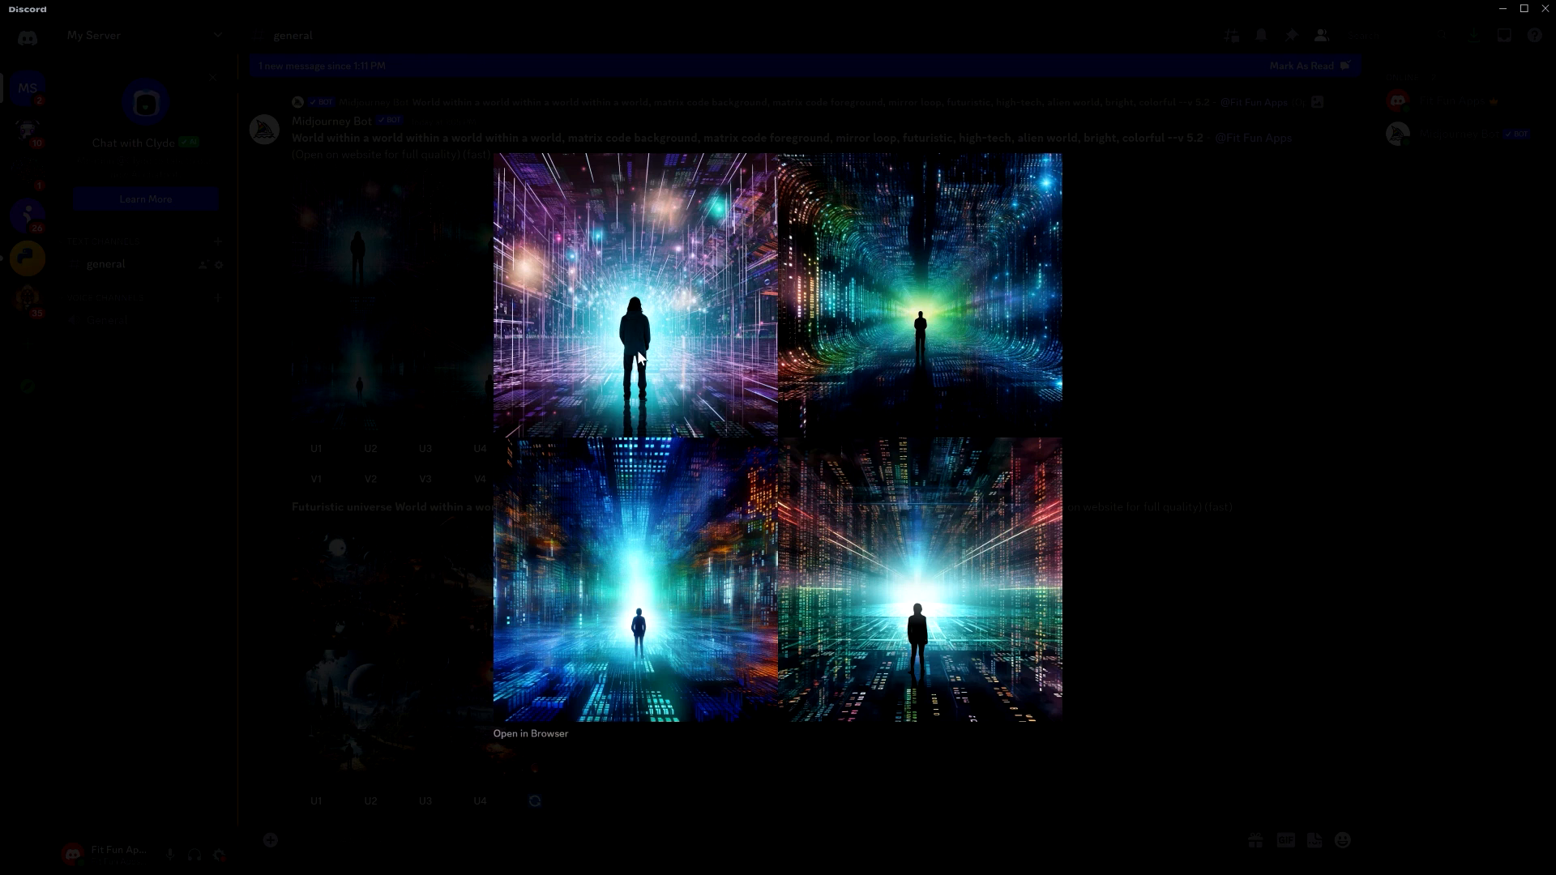
left_click(1109, 566)
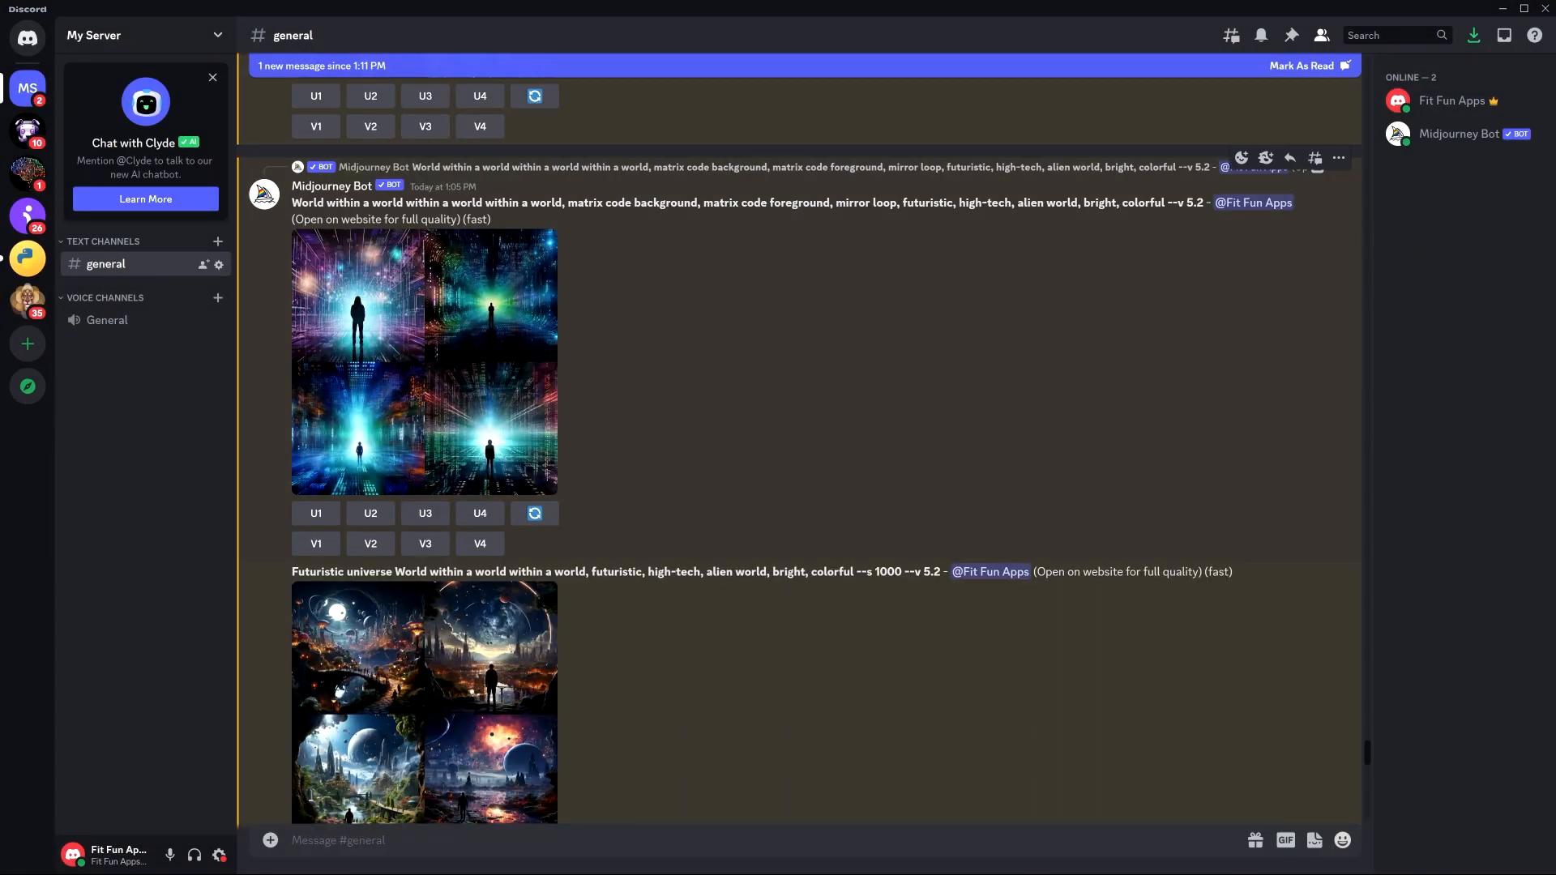
Copy the 1:05 PM "World within a world" prompt up to "colorful", without --v 5.2, and submit it with /imagine.
left_click_drag(1167, 203, 290, 213)
key("ctrl+c")
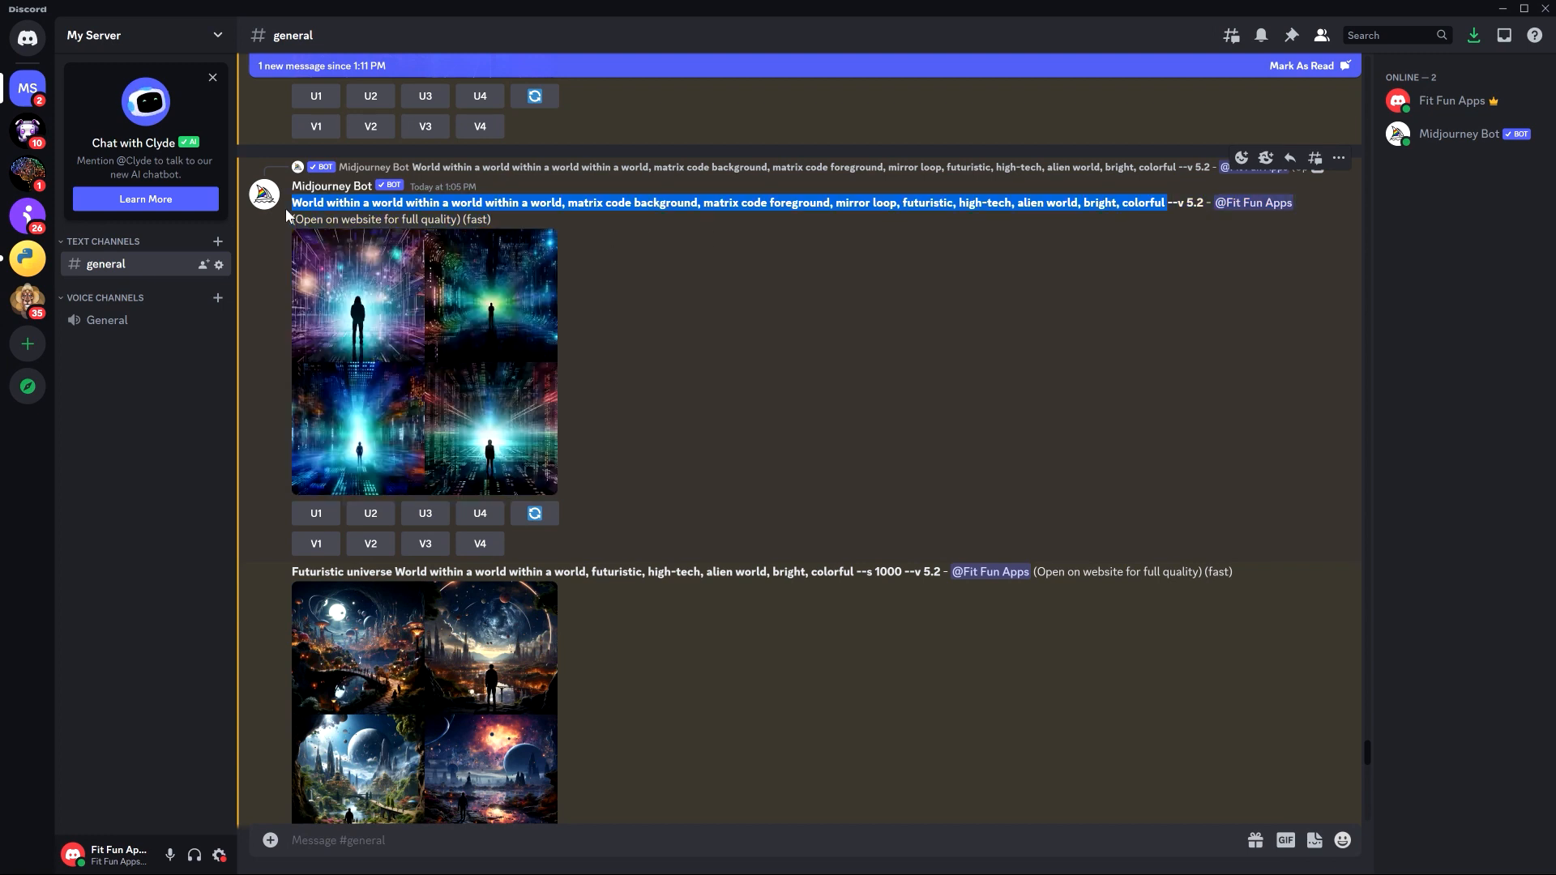
left_click(704, 838)
type("/imagine")
key("Return")
key("ctrl+v")
key("Return")
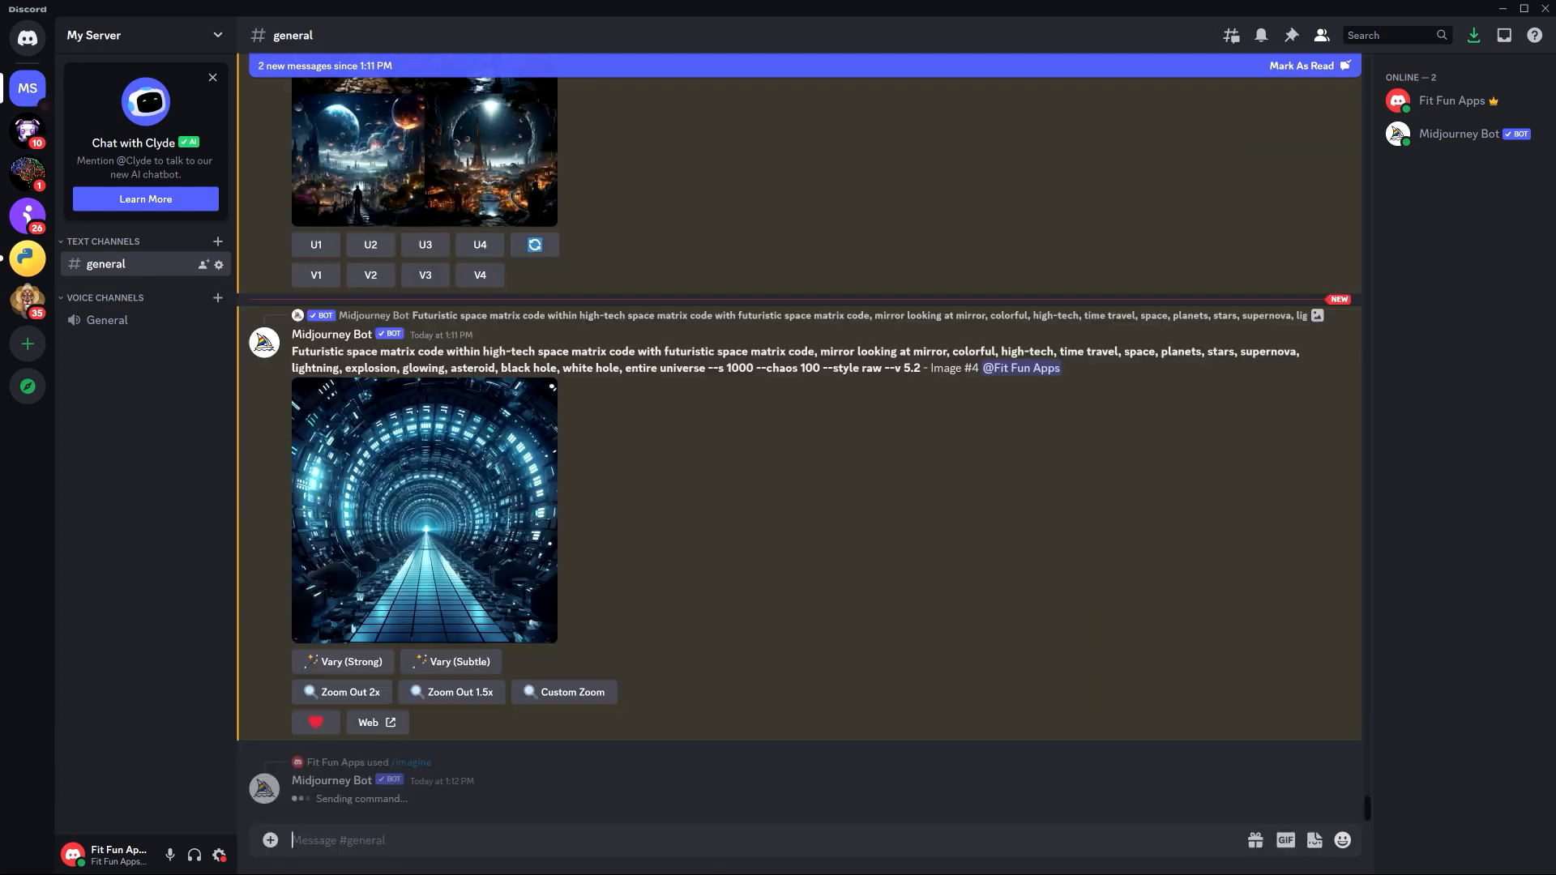
Submit the same copied "World within a world" prompt with /imagine several more times.
type("/imagine")
key("Return")
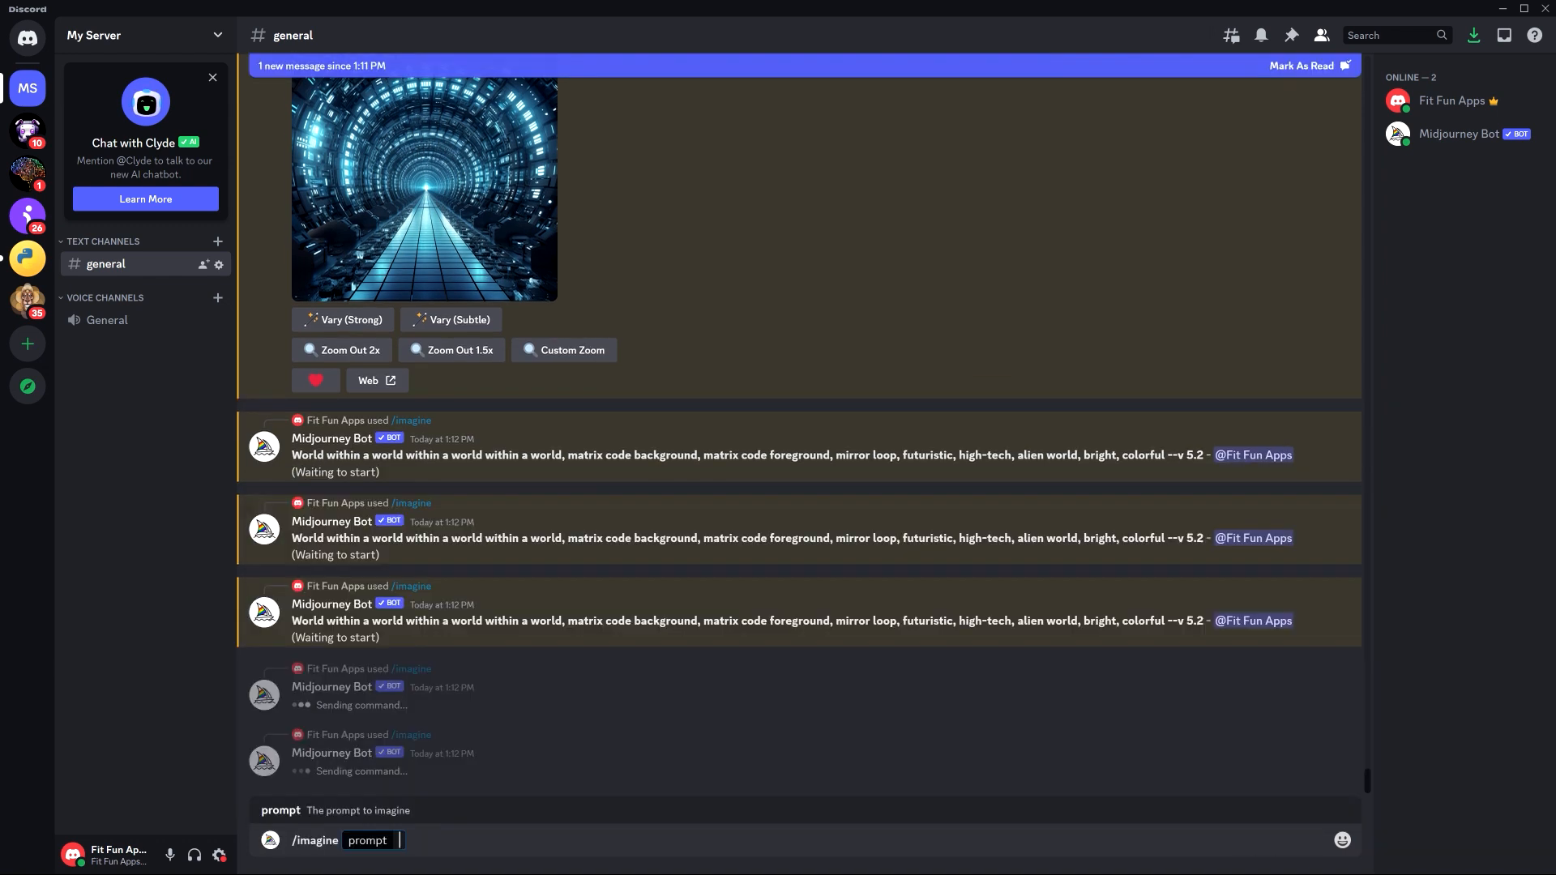
key("ctrl+v")
key("Return")
Try to submit the copied "World within a world" prompt with --chaos 100 appended.
type("/i")
key("ctrl+v")
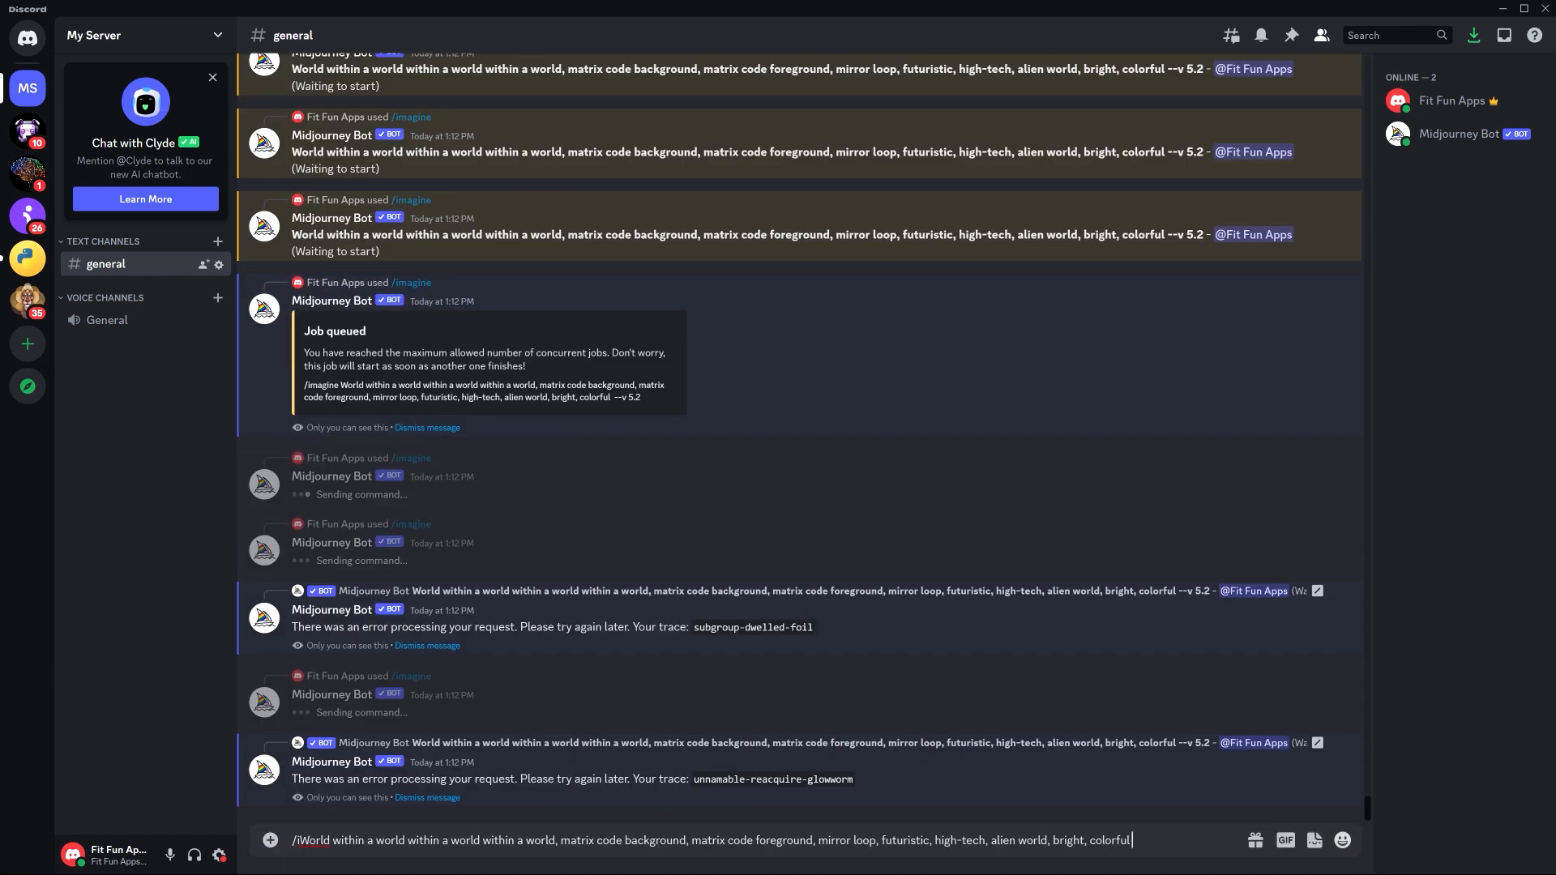
type("--chaos 100")
key("Return")
Submit the copied "World within a world" prompt through the /imagine command's prompt option, ending with --chaos 100.
type("/imagine")
key("Return")
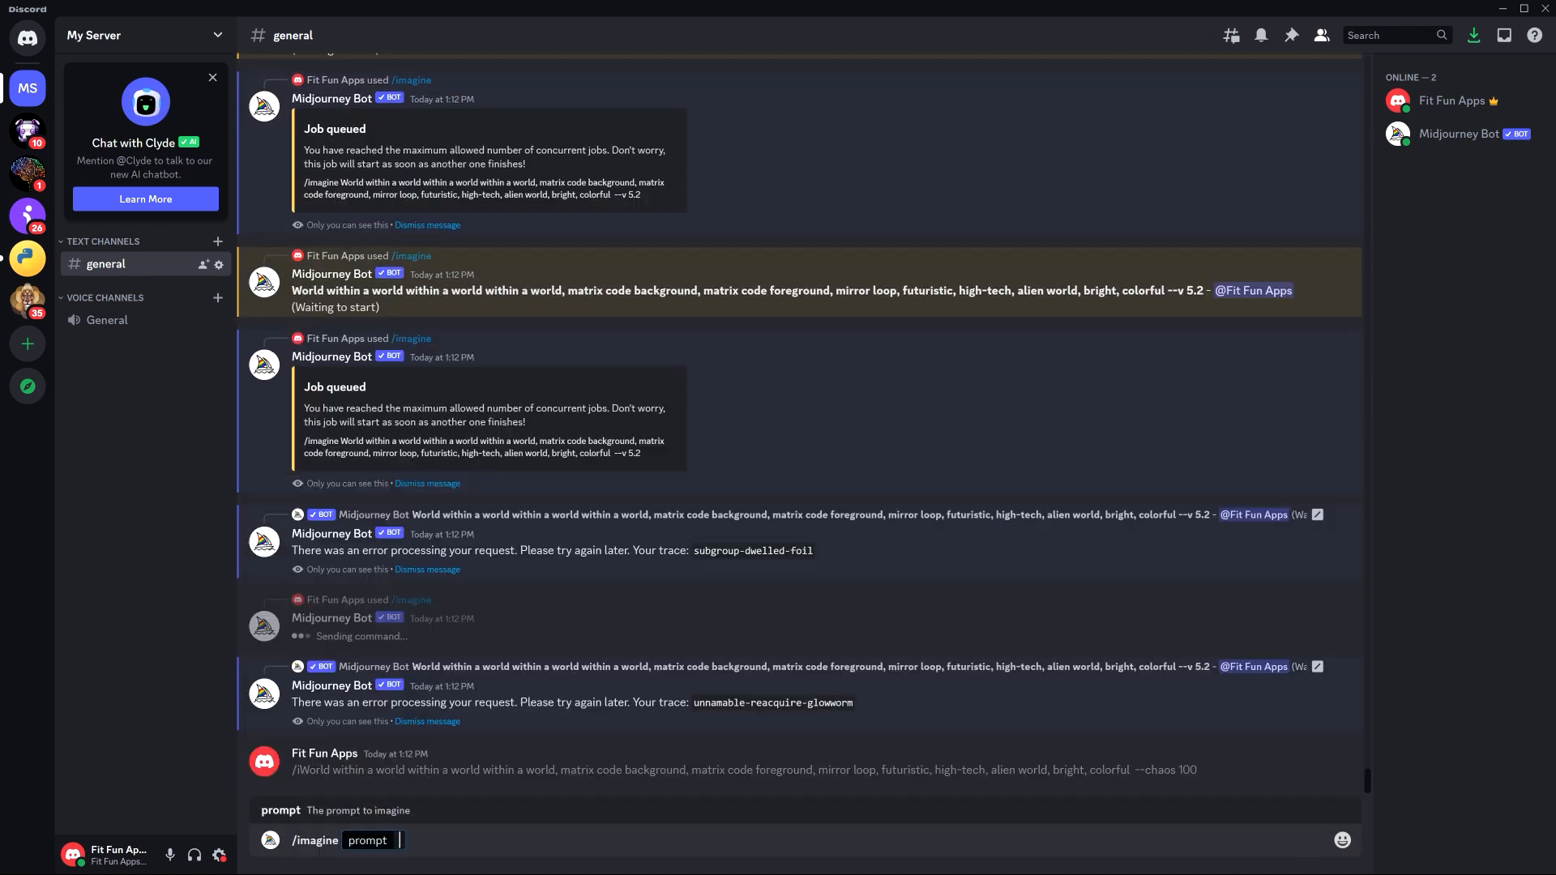
key("ctrl+v")
key("ctrl+z")
key("ctrl+v")
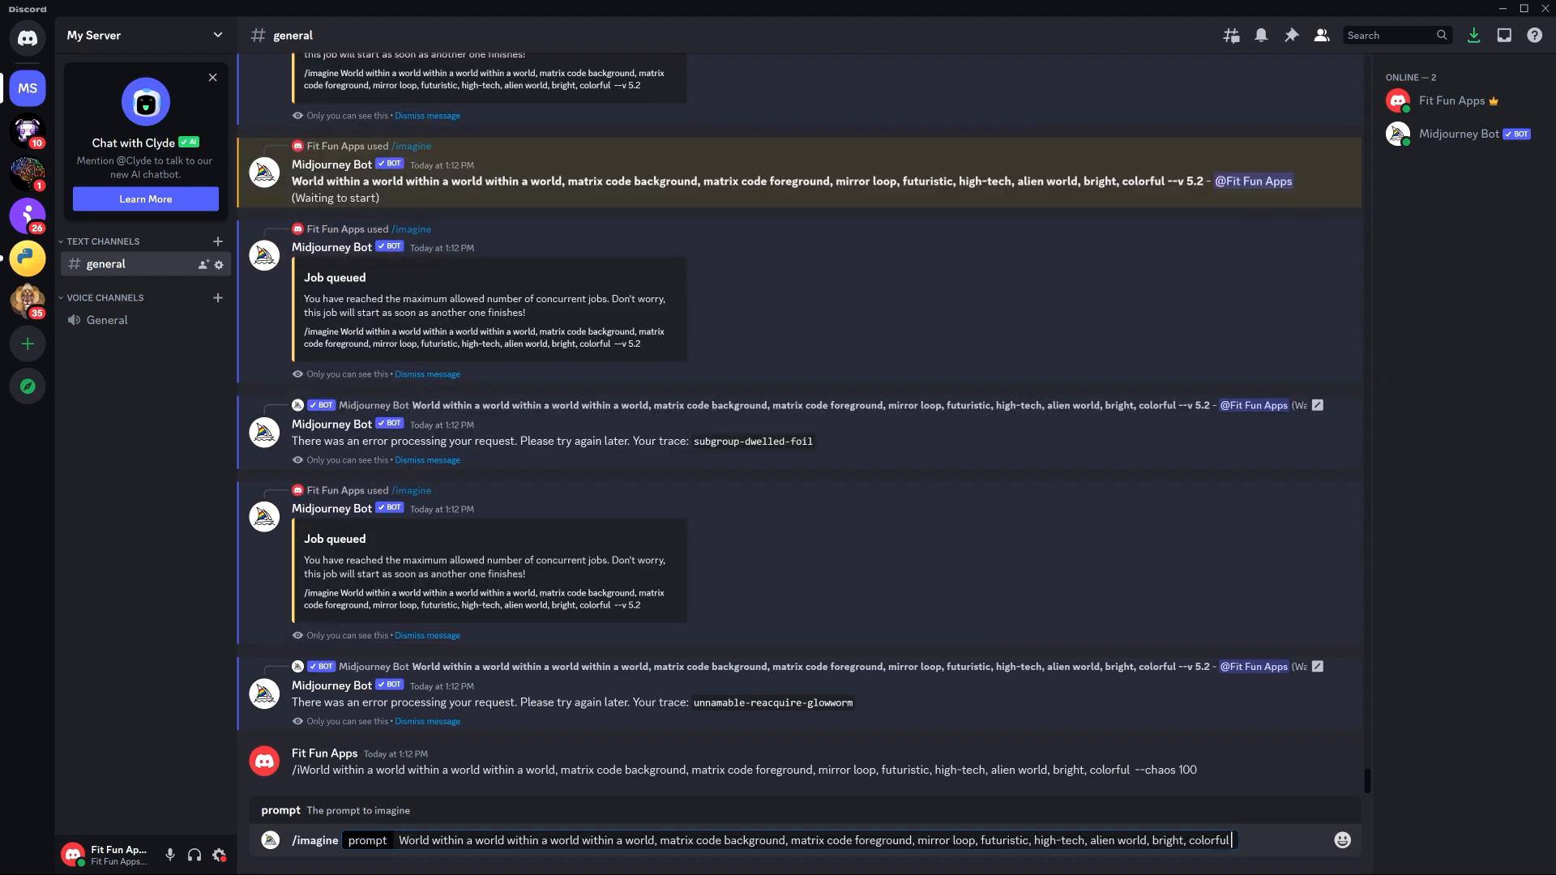
type("--chaos 100")
key("Return")
Submit the copied "World within a world" prompt with /imagine, ending with --style raw.
type("/imagine")
key("Return")
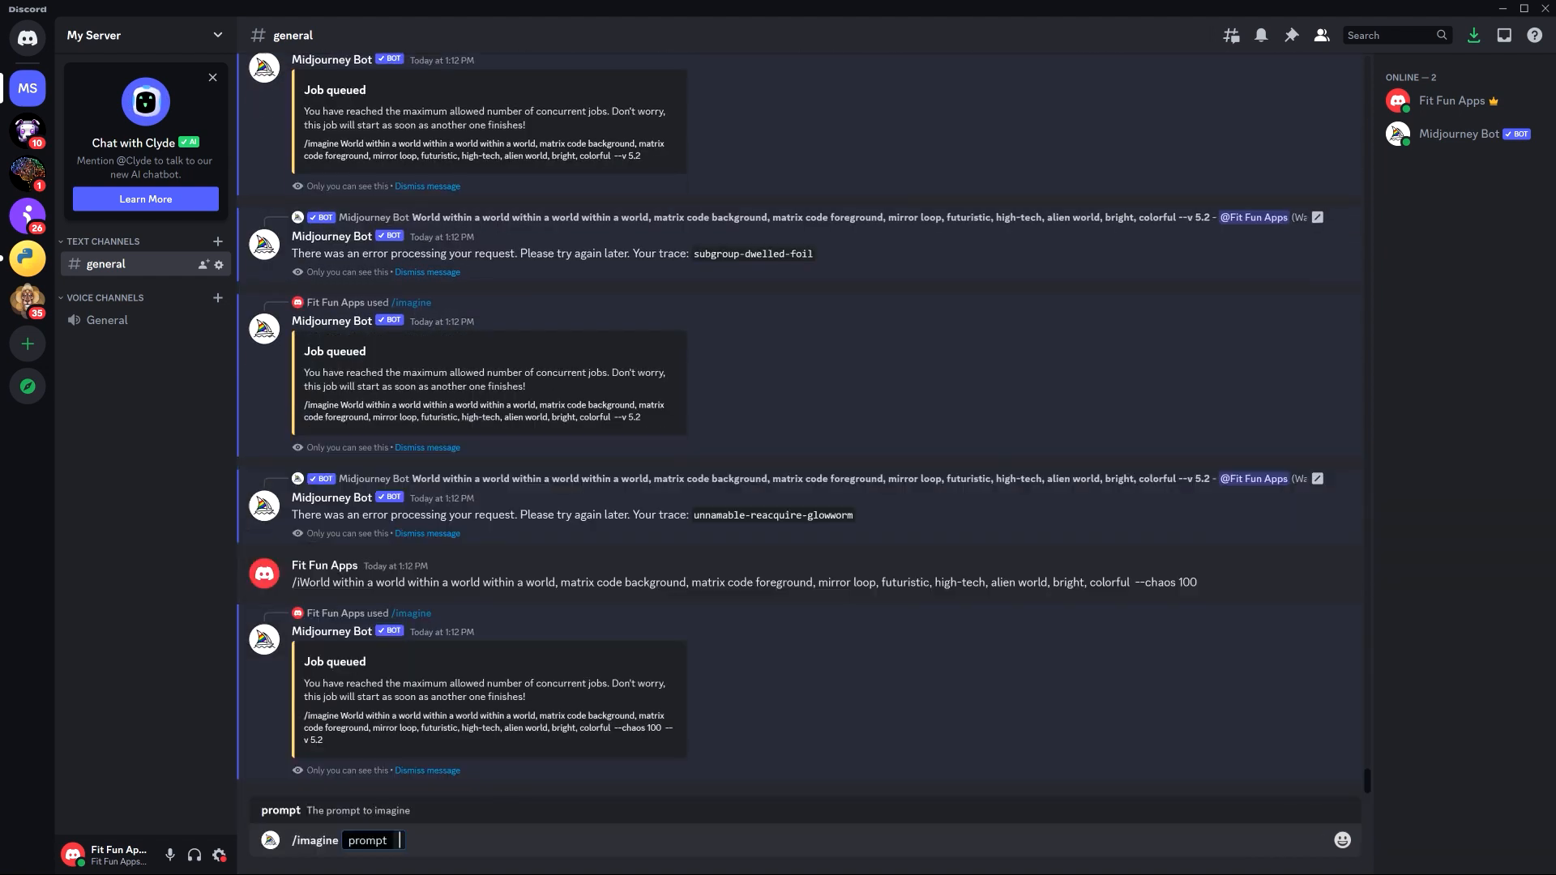
key("ctrl+v")
type("--style raw")
key("Return")
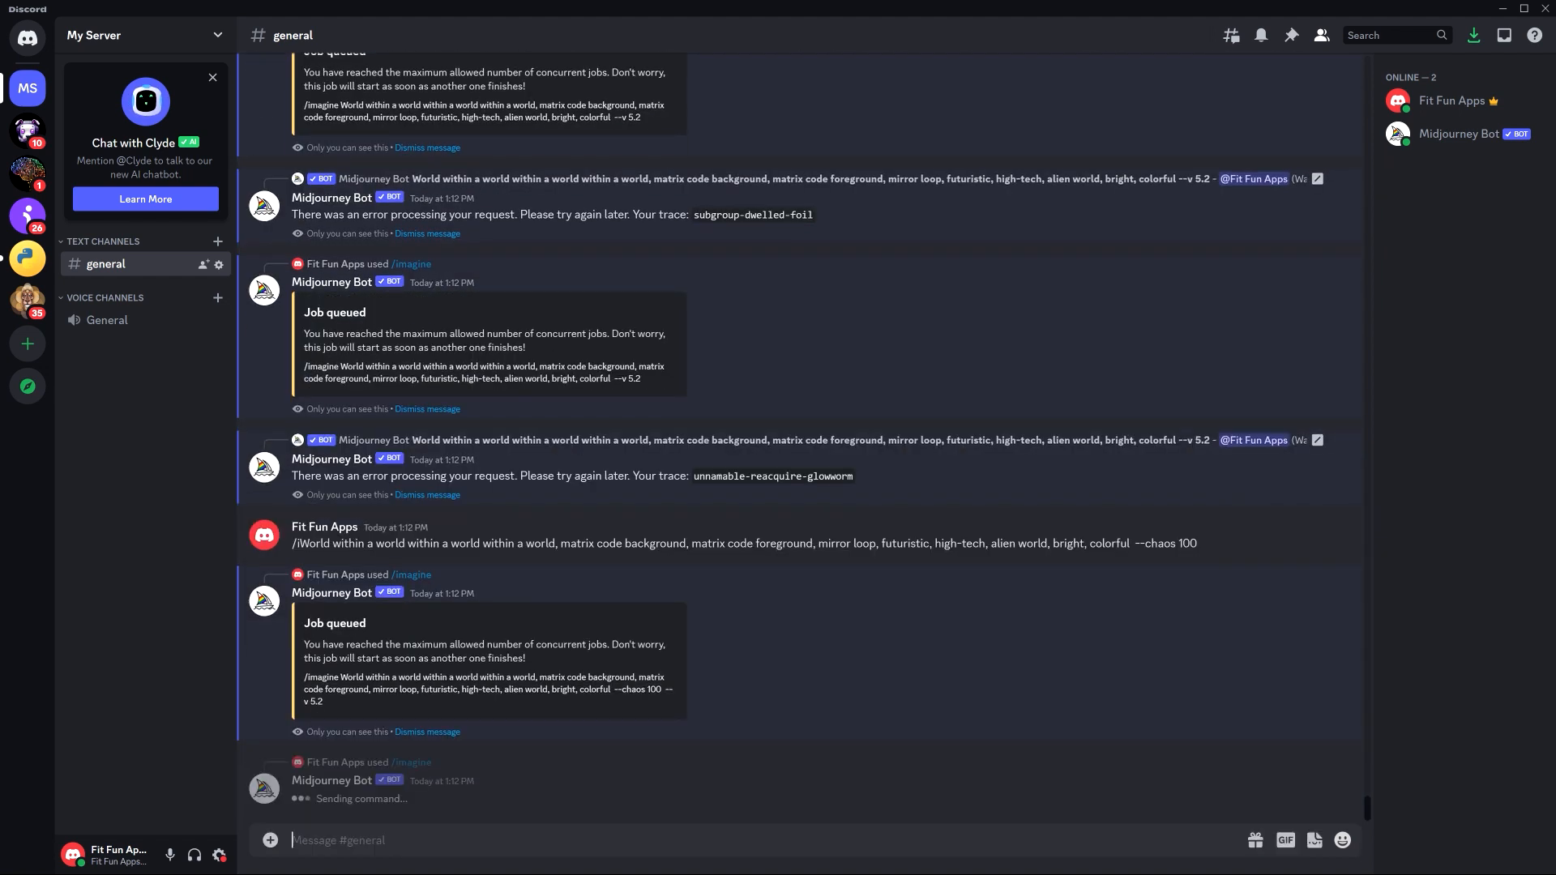
Submit the copied "World within a world" prompt with /imagine, ending with --s 1000.
type("/")
key("Return")
key("ctrl+v")
type("--s")
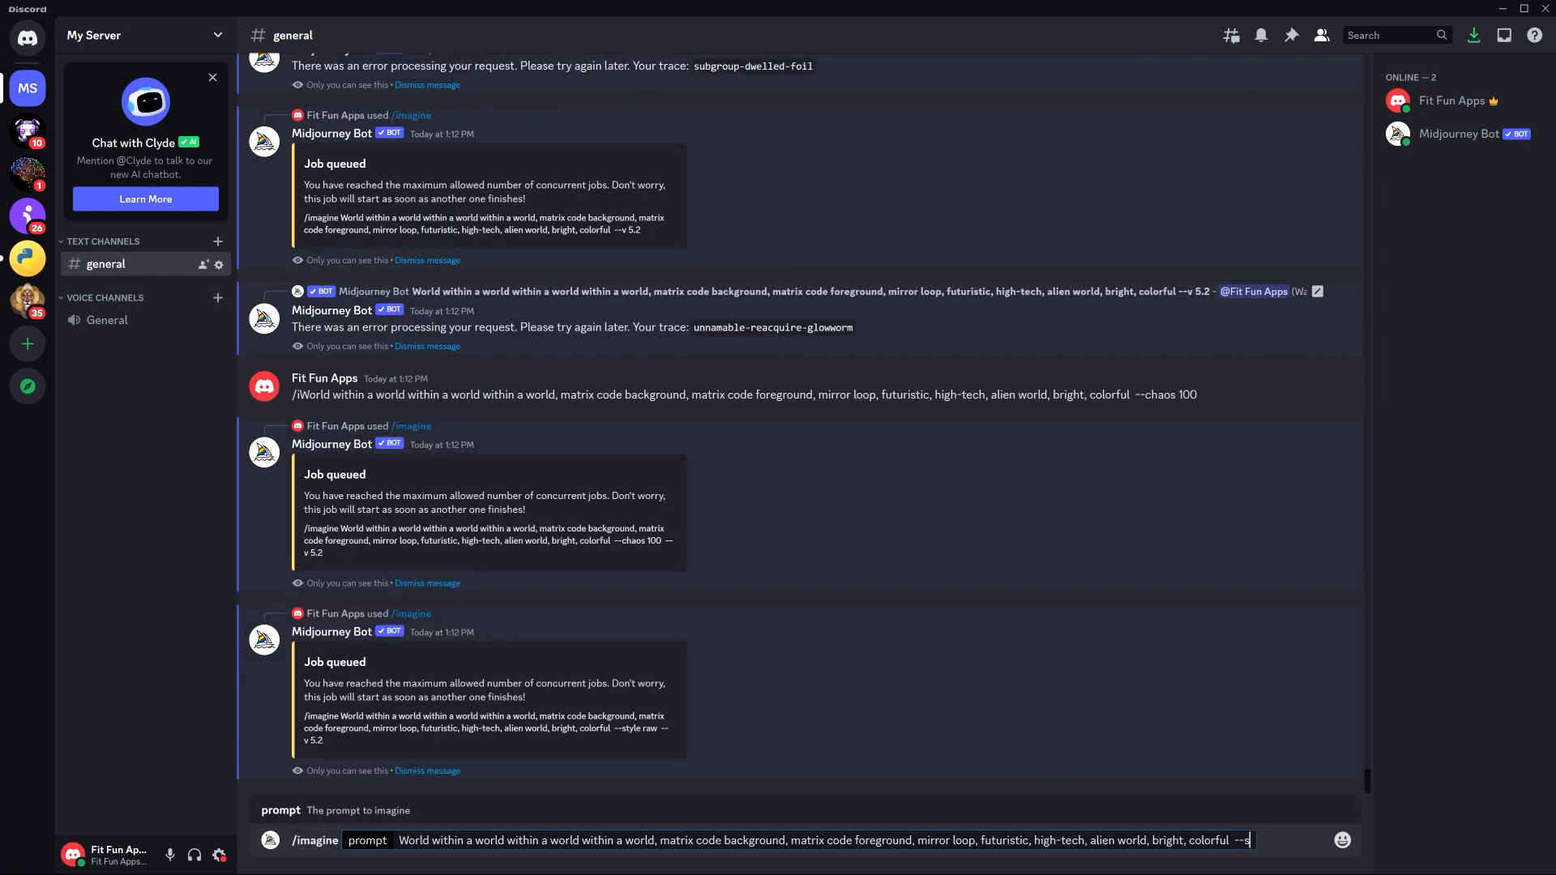
type(" 1000")
key("Return")
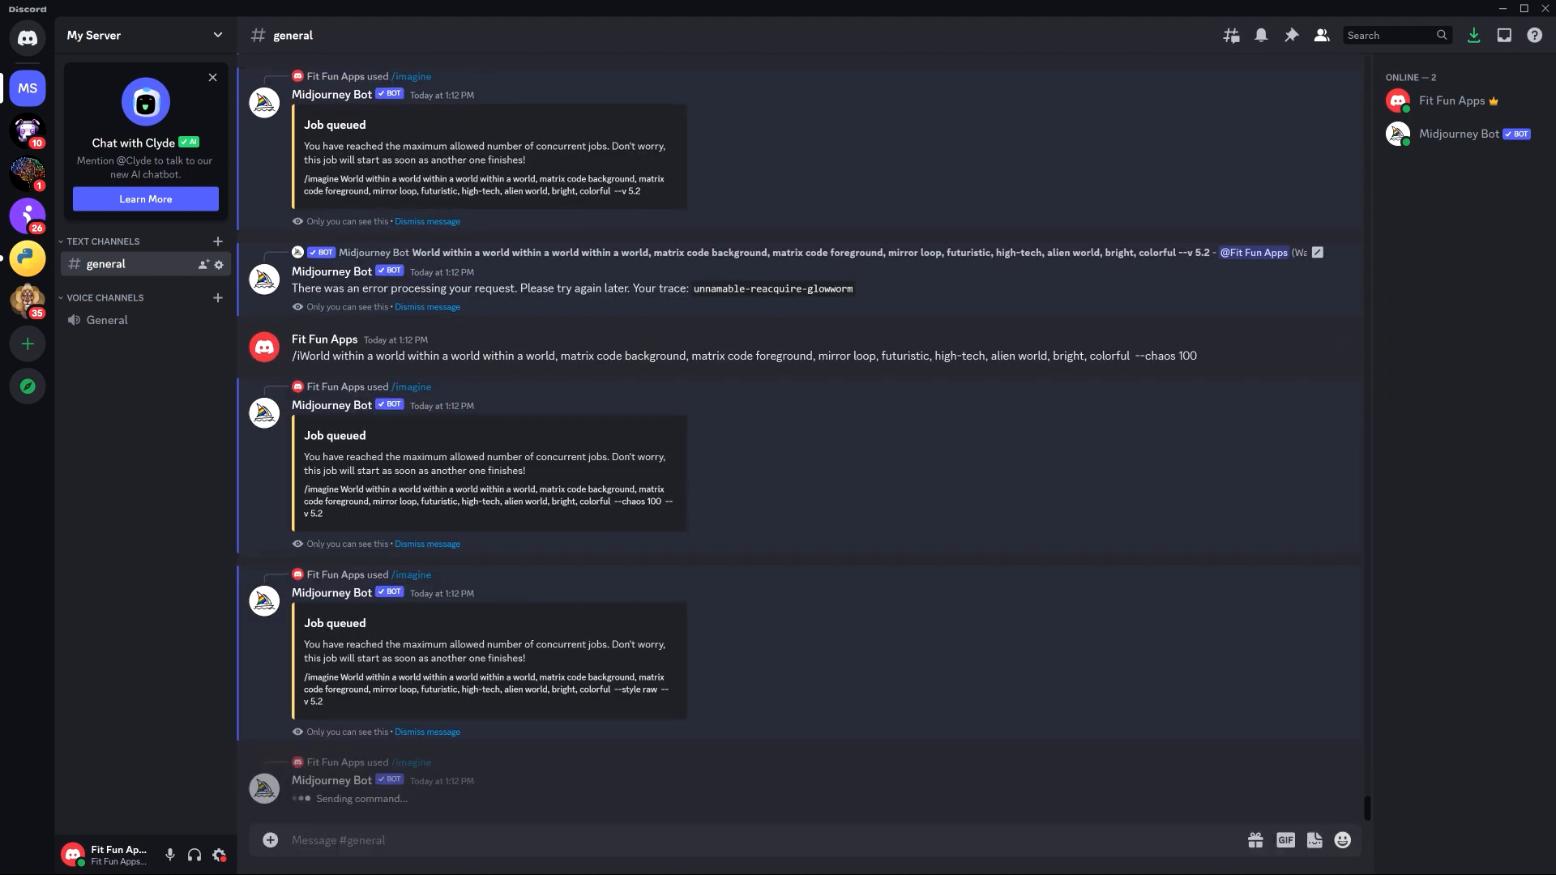
Start another /imagine command and leave its prompt empty.
type("/")
key("Return")
key("ctrl+v")
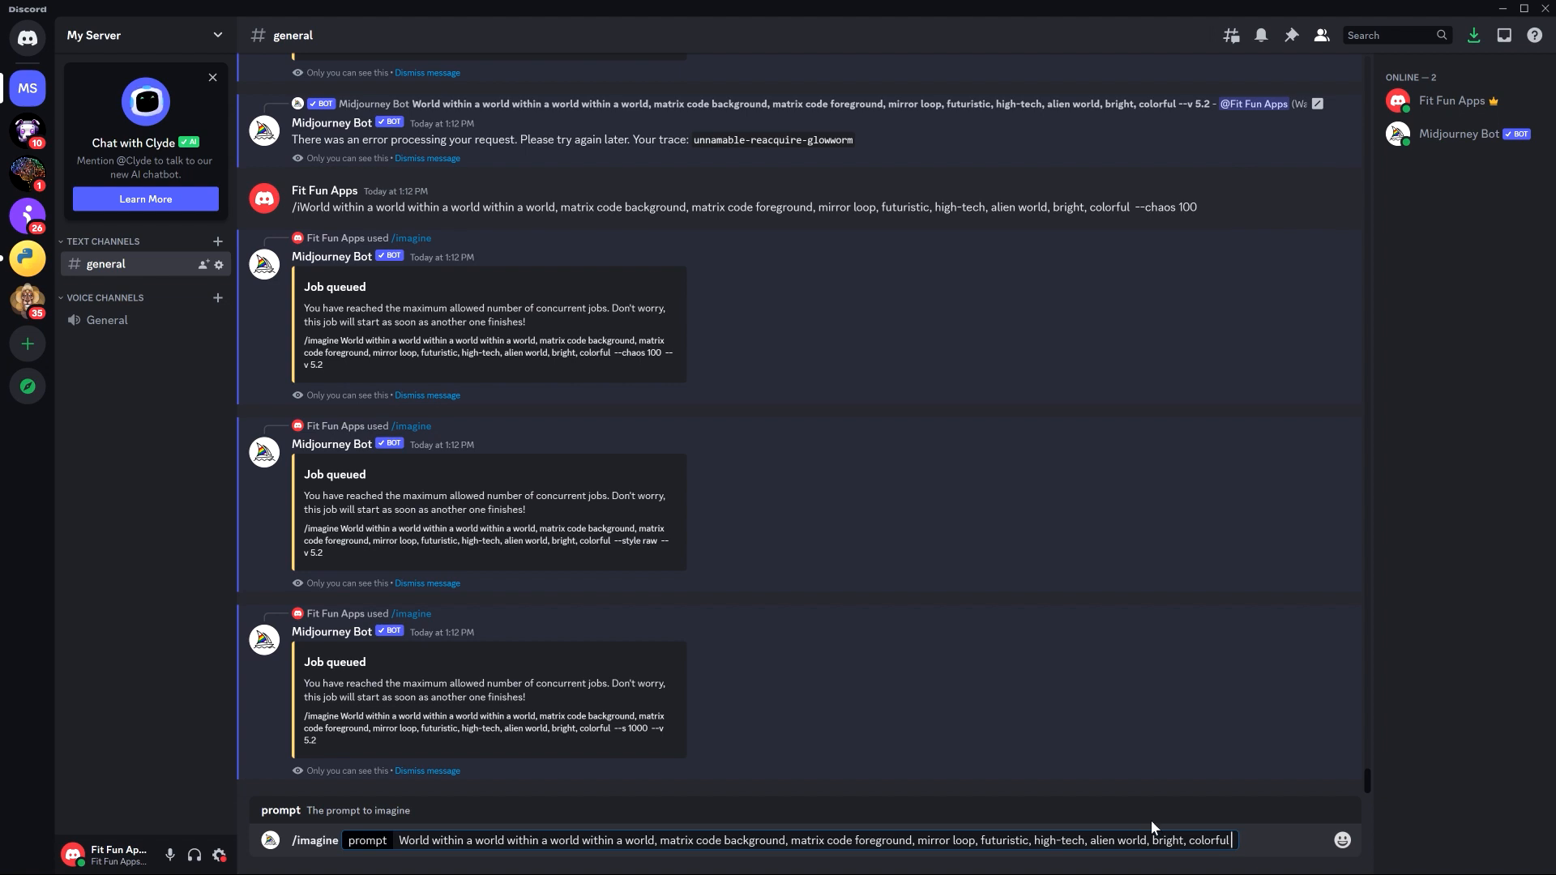
key("ctrl+a")
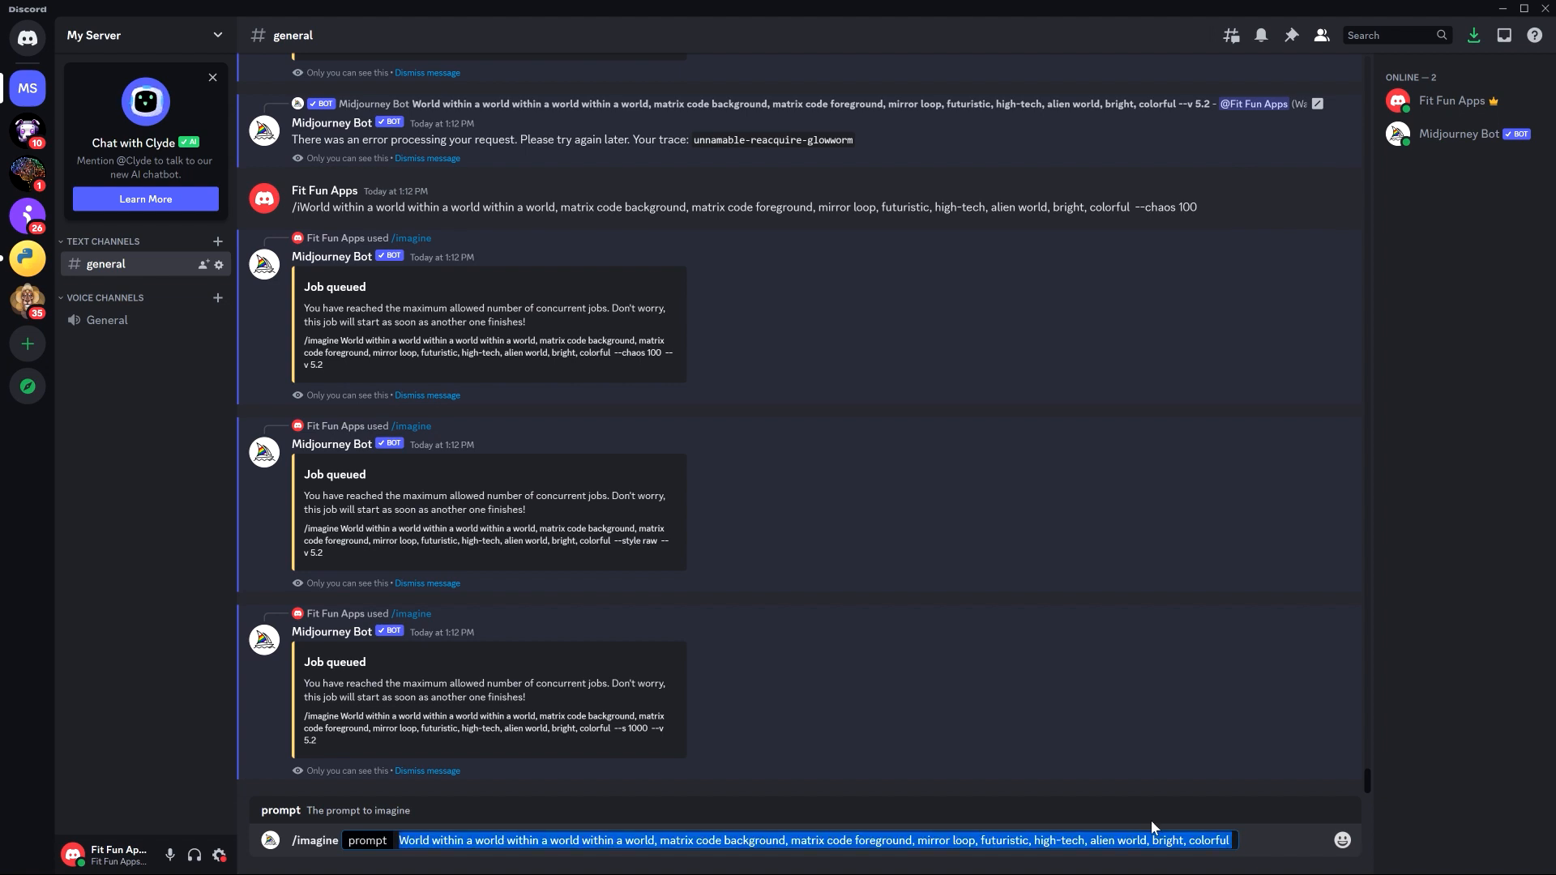
key("BackSpace")
Examine the "Futuristic universe World within a world" image grids enlarged one by one, from the 1:08 PM grid back to the 1:06 PM grid.
scroll(877, 636, "up", 17)
scroll(877, 636, "up", 15)
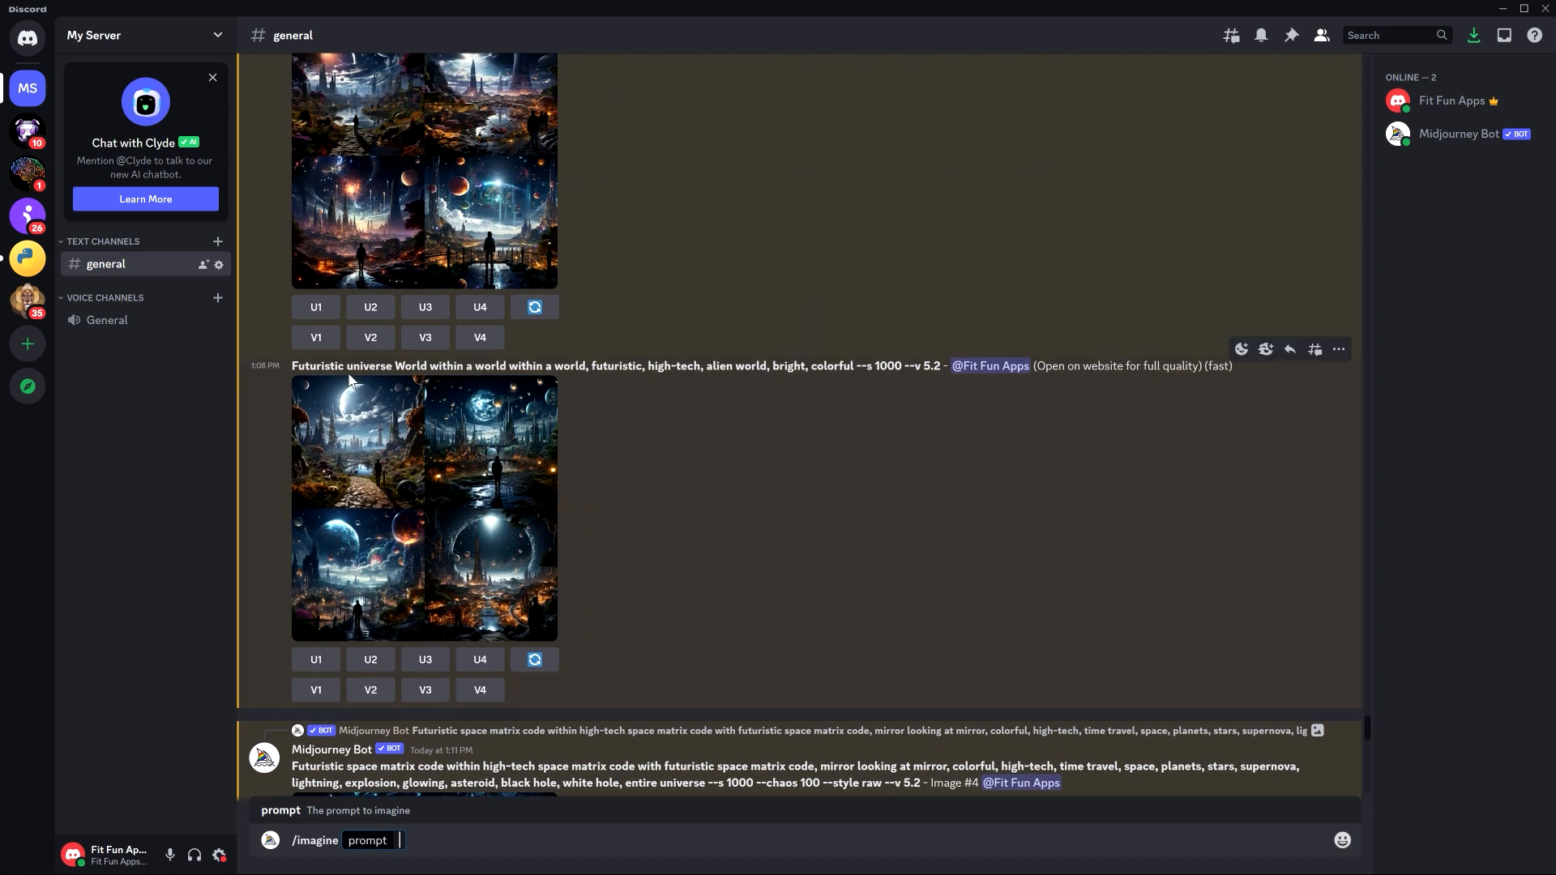
left_click(387, 445)
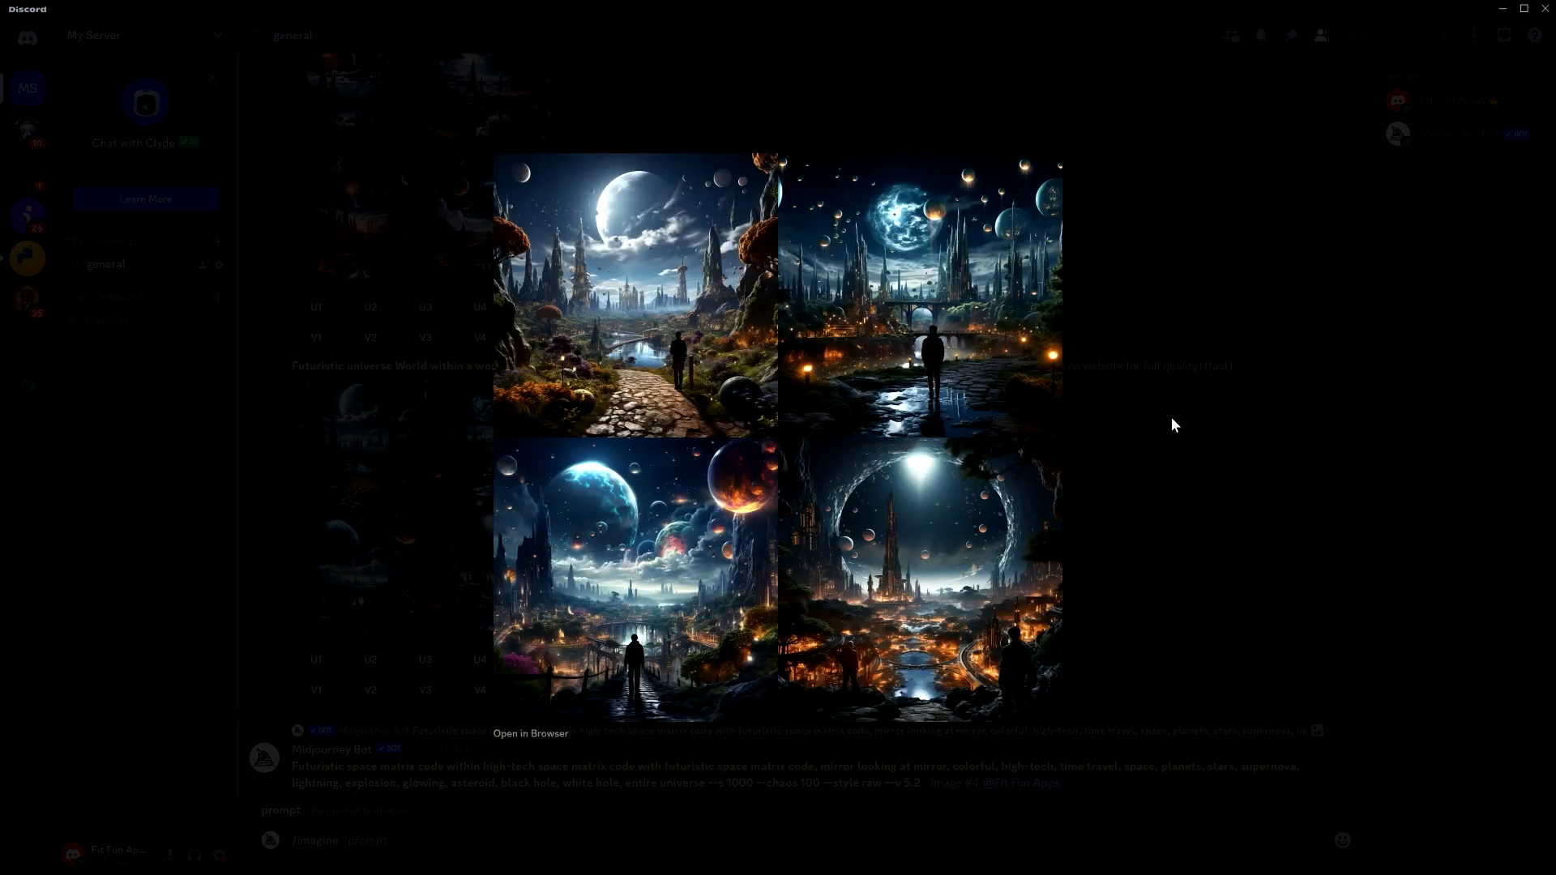
left_click(1214, 420)
scroll(377, 451, "up", 3)
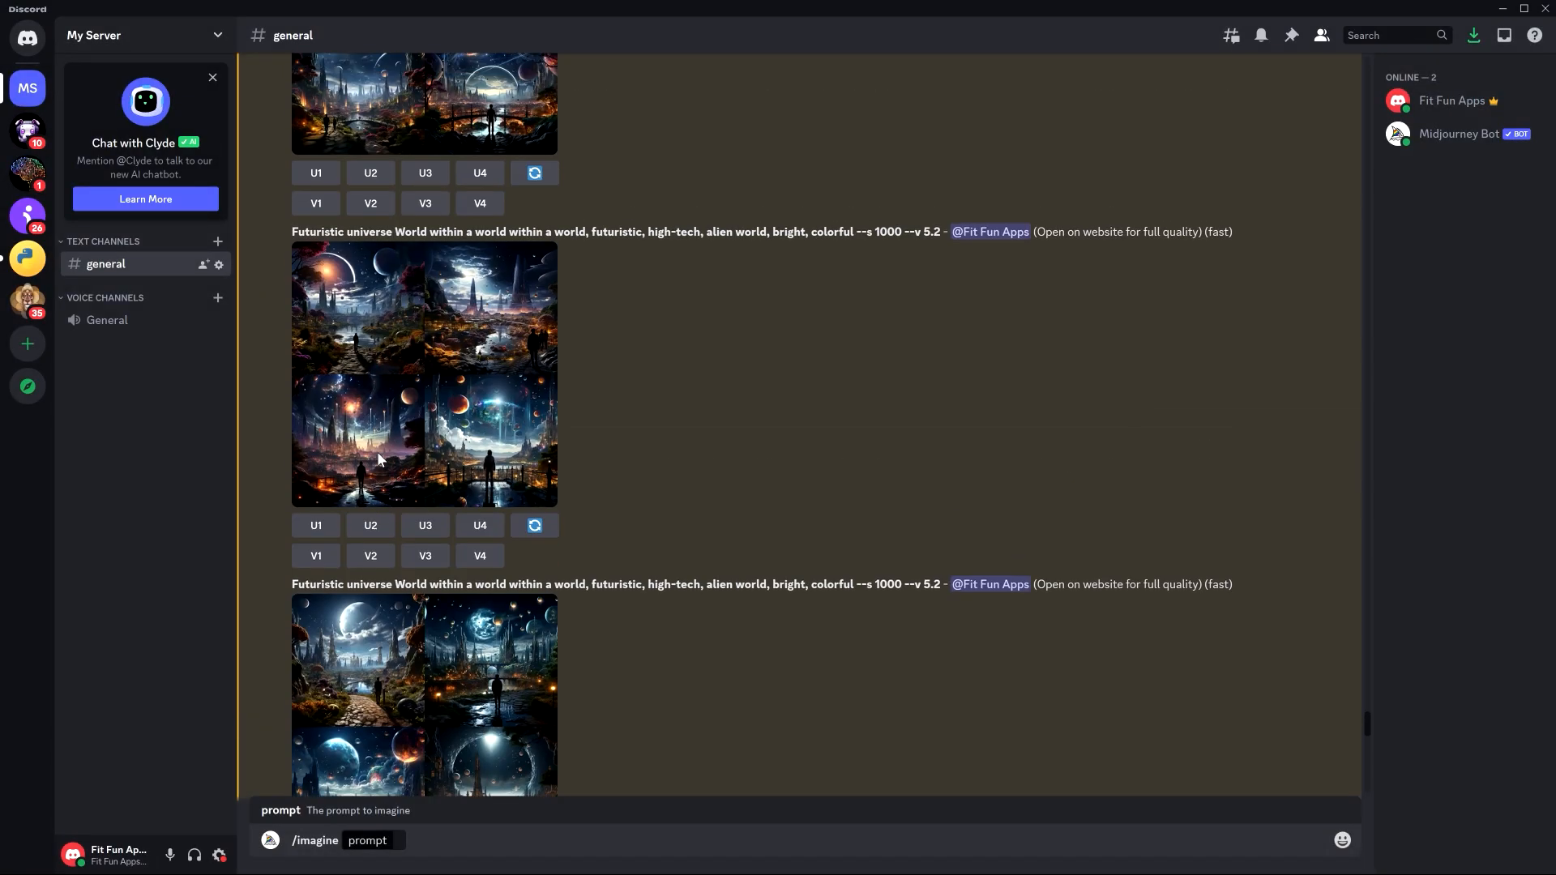
left_click(357, 389)
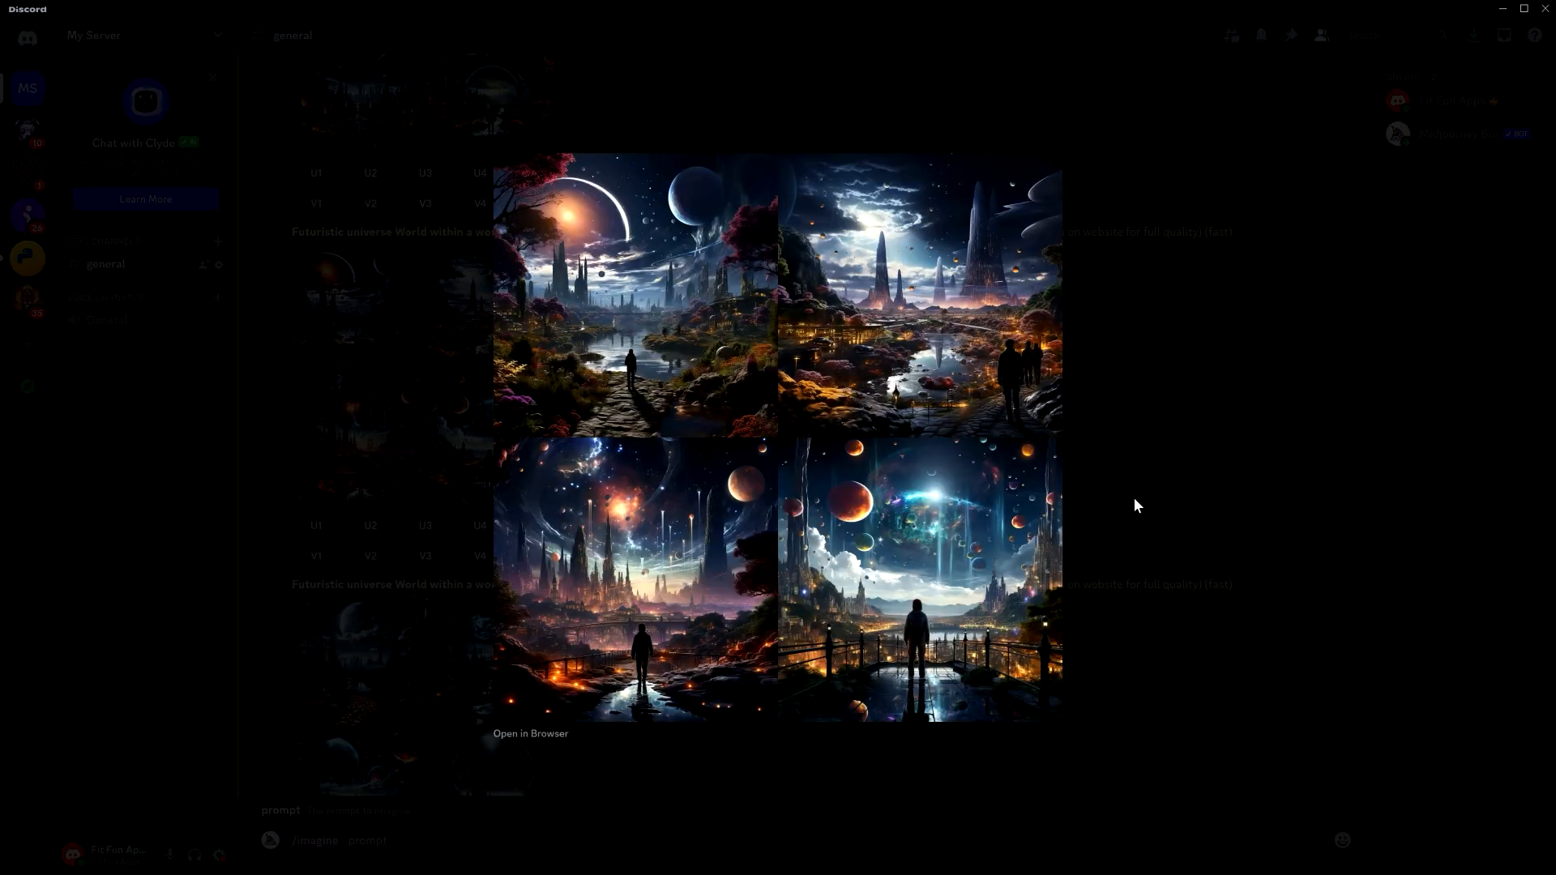
left_click(1135, 507)
scroll(826, 565, "up", 2)
left_click(377, 463)
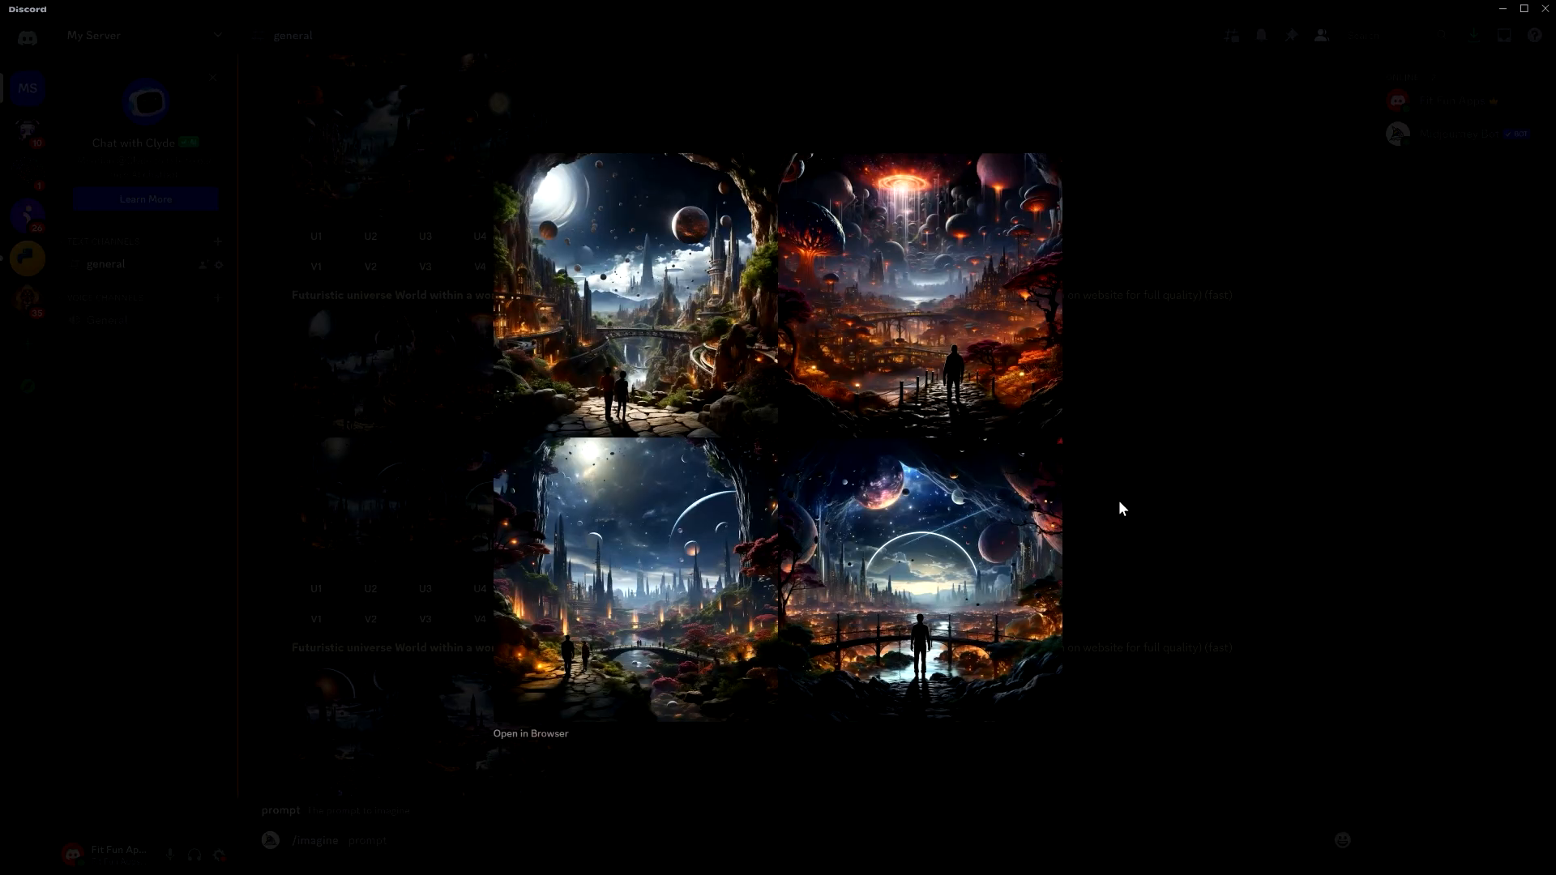
left_click(1203, 488)
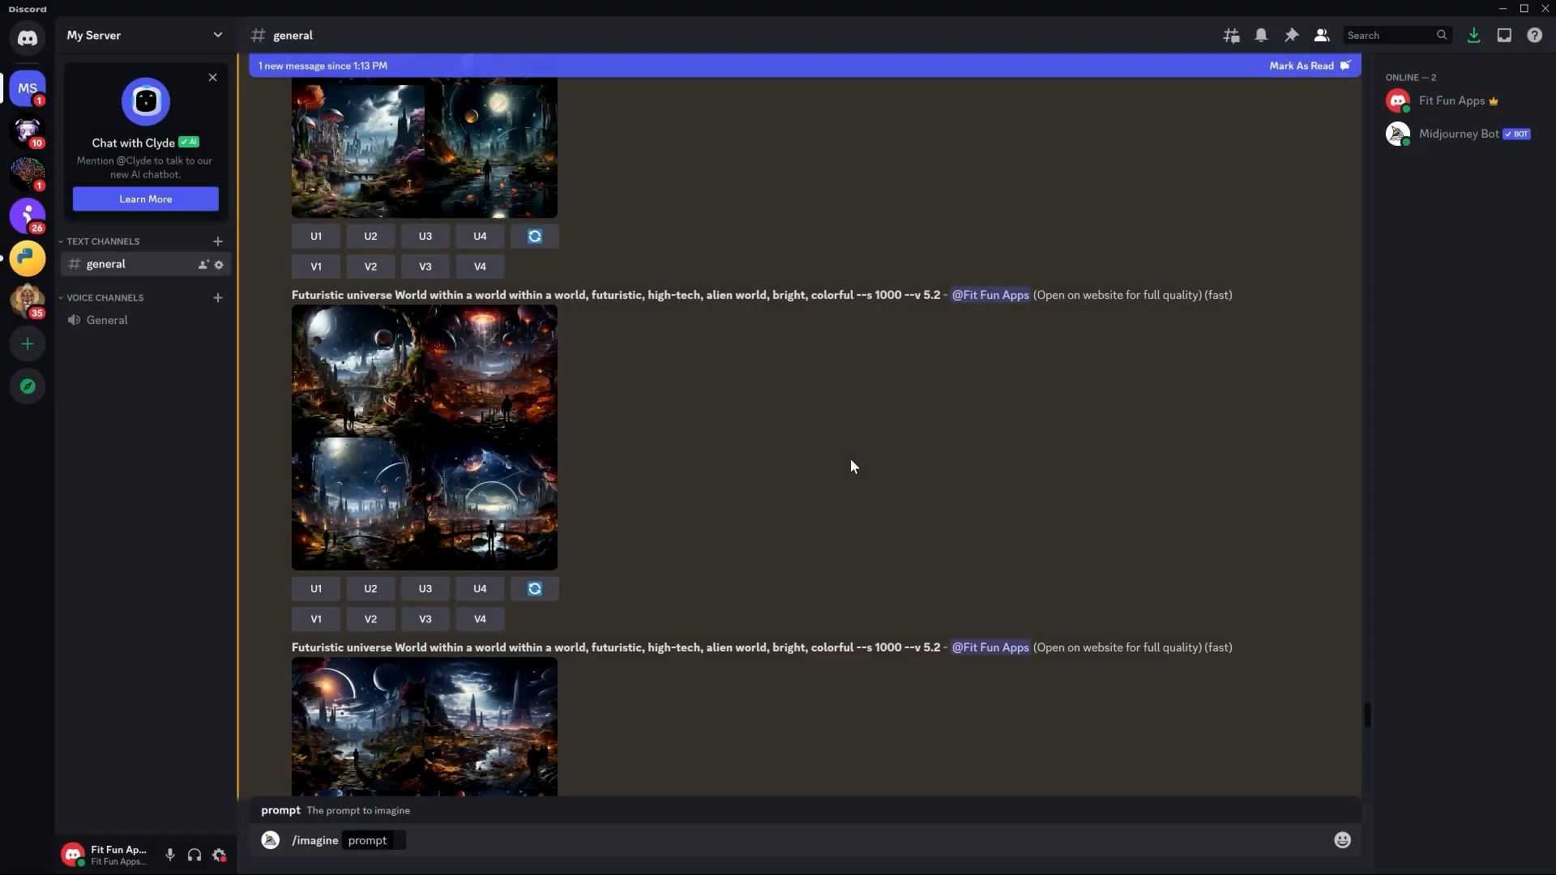
scroll(850, 459, "up", 4)
left_click(422, 431)
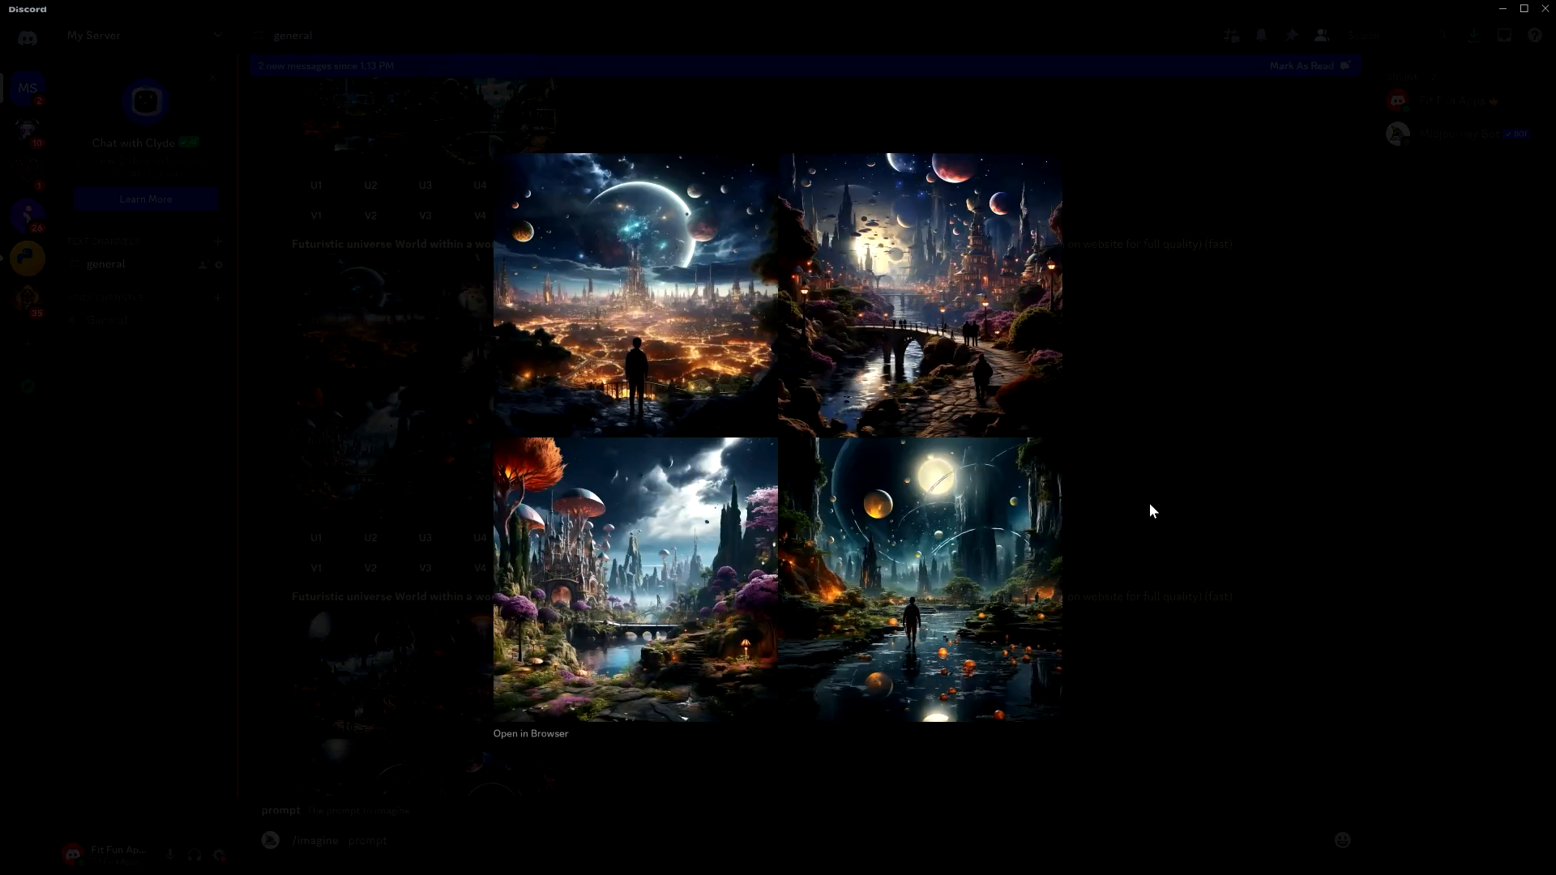
left_click(1150, 502)
scroll(906, 478, "up", 2)
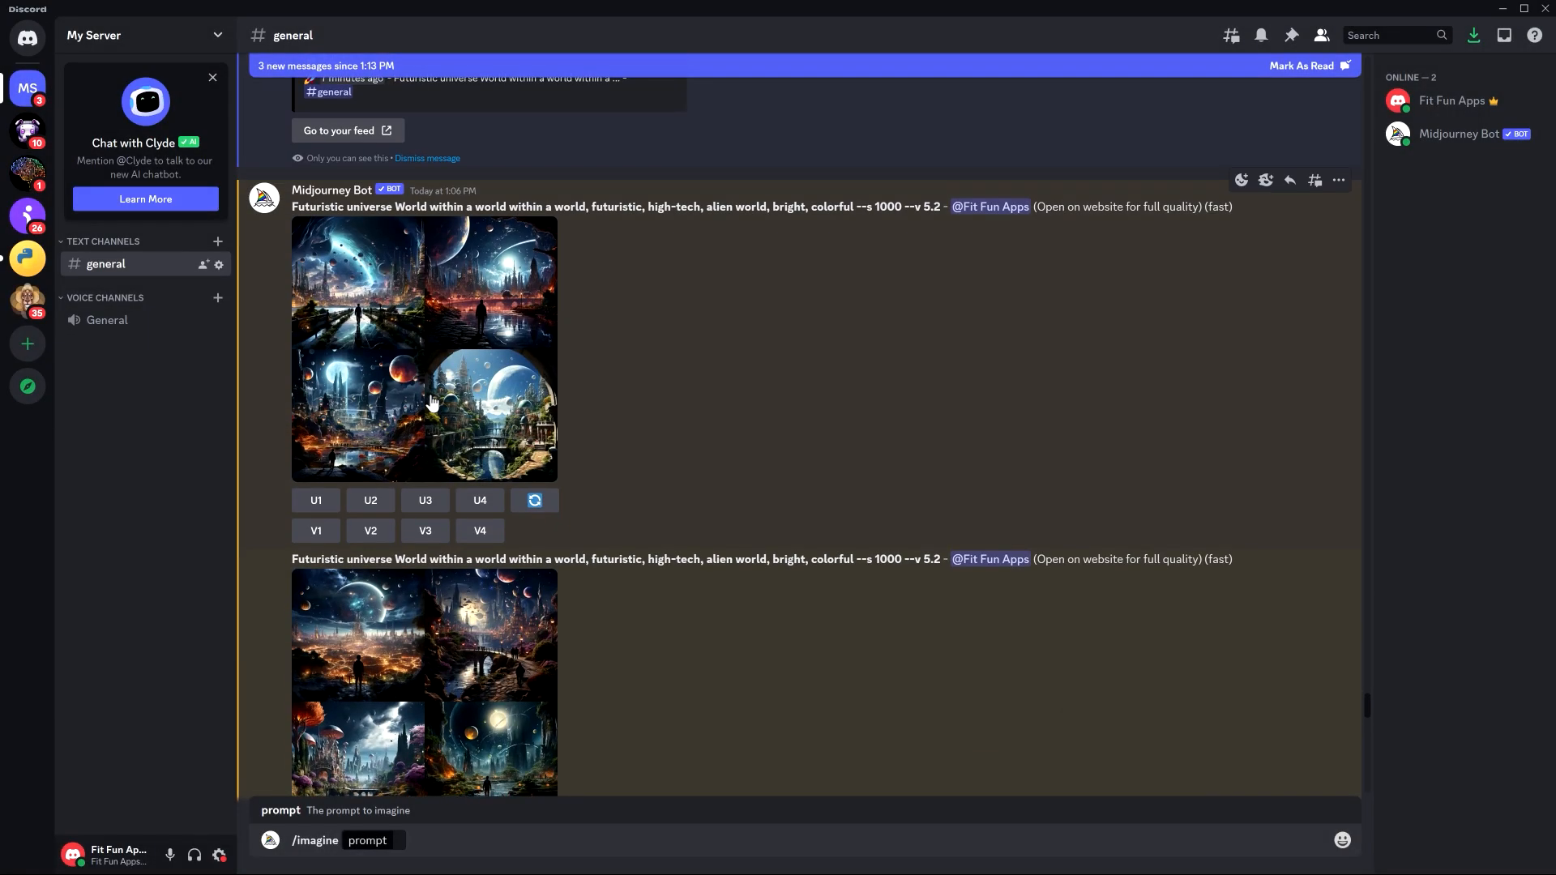
left_click(435, 405)
left_click(1169, 476)
Compare three of the "Futuristic universe" image grids again at enlarged size, ending with the 1:07 PM grid.
scroll(917, 536, "down", 8)
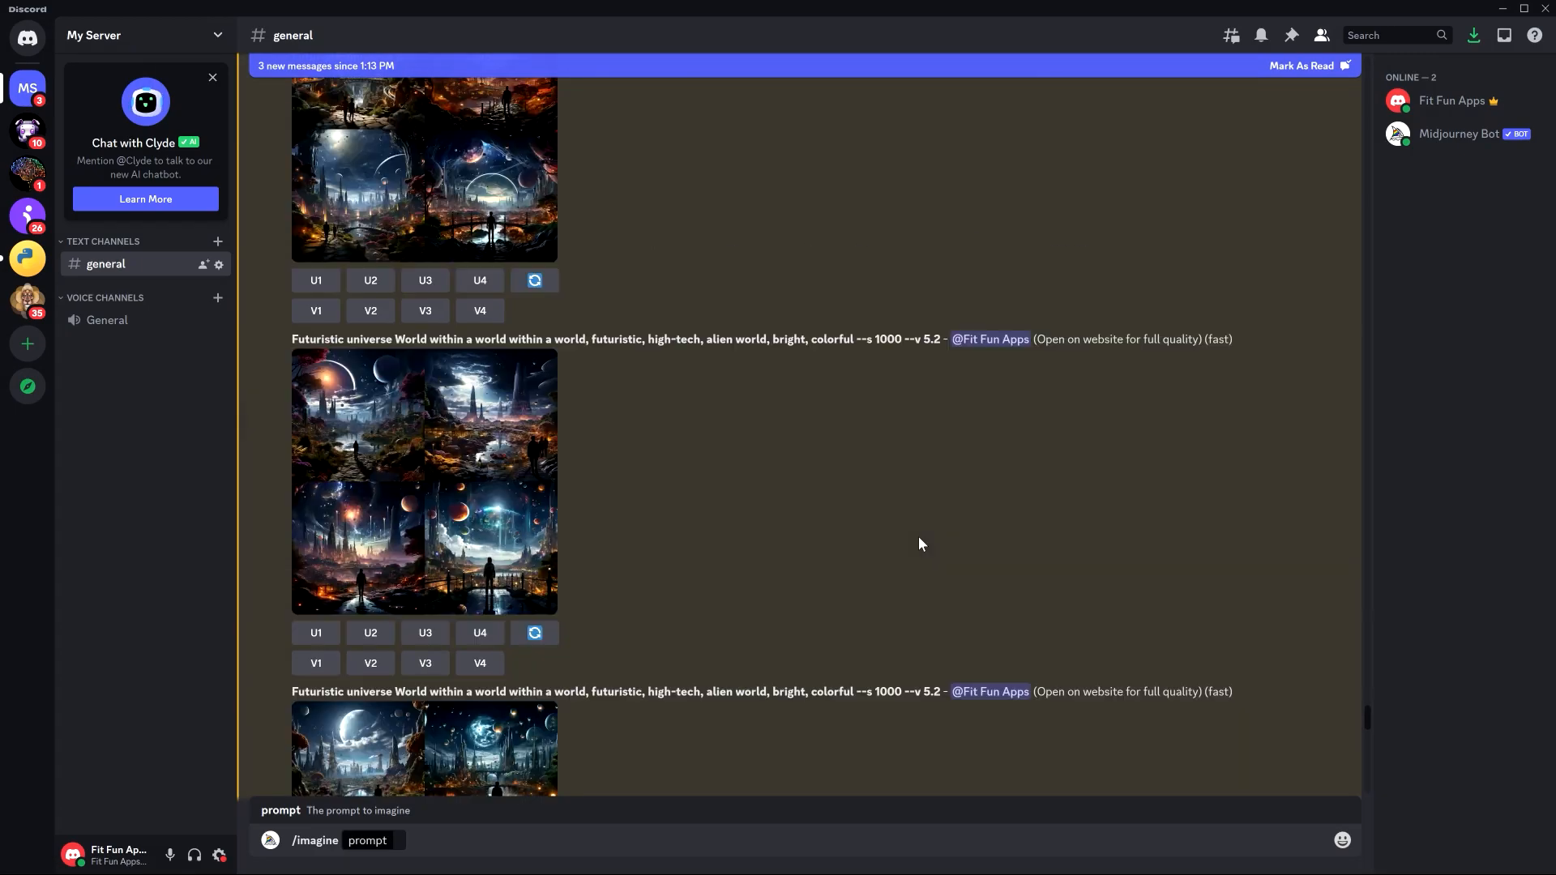
left_click(462, 333)
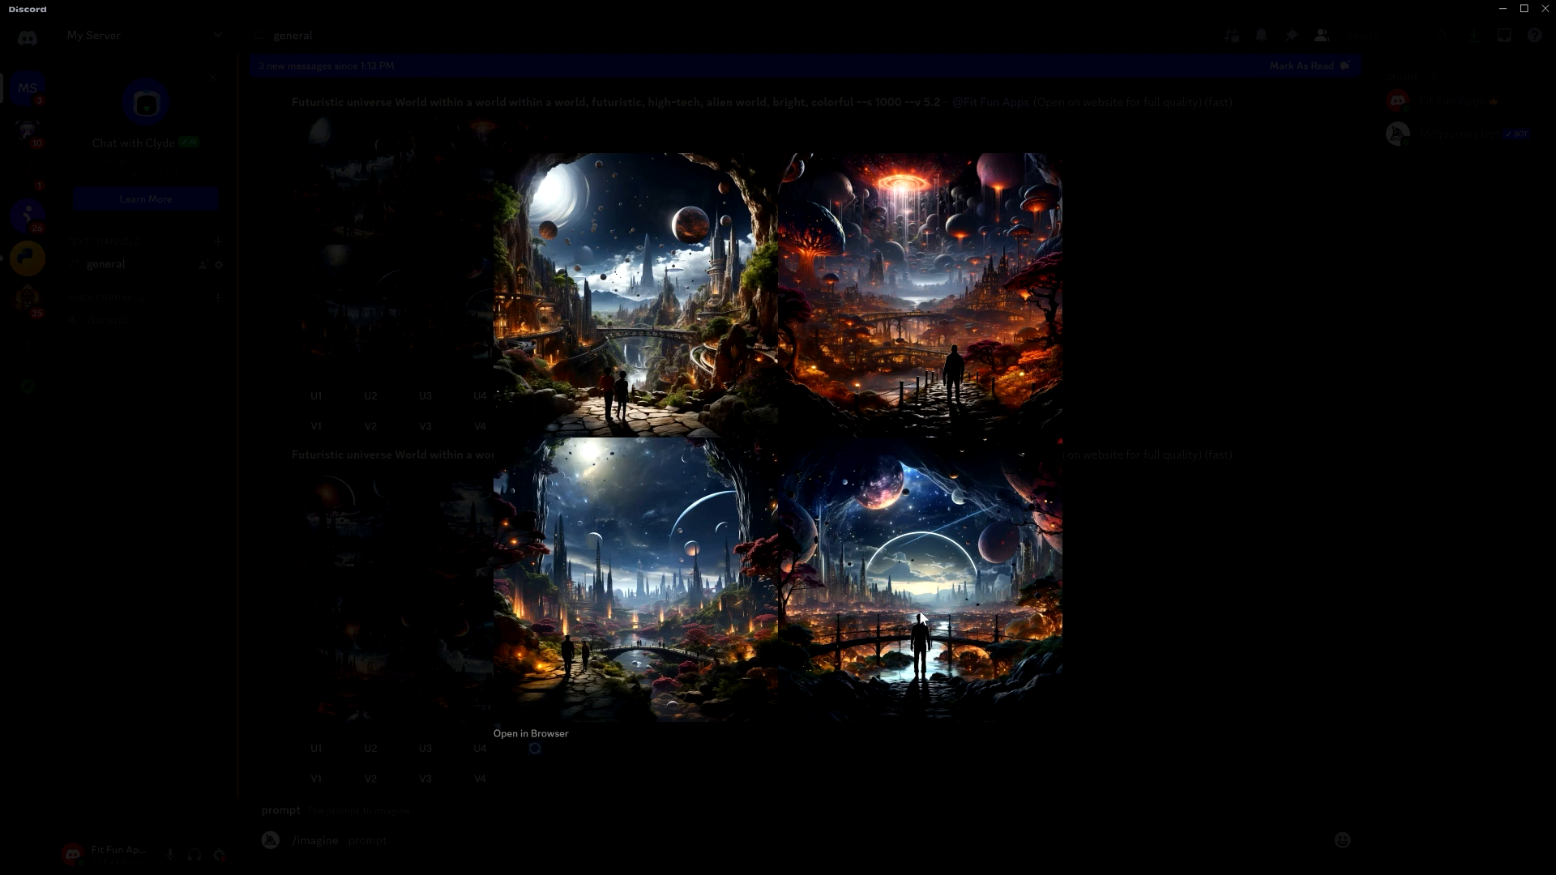
left_click(1108, 558)
scroll(573, 415, "down", 8)
scroll(613, 529, "up", 2)
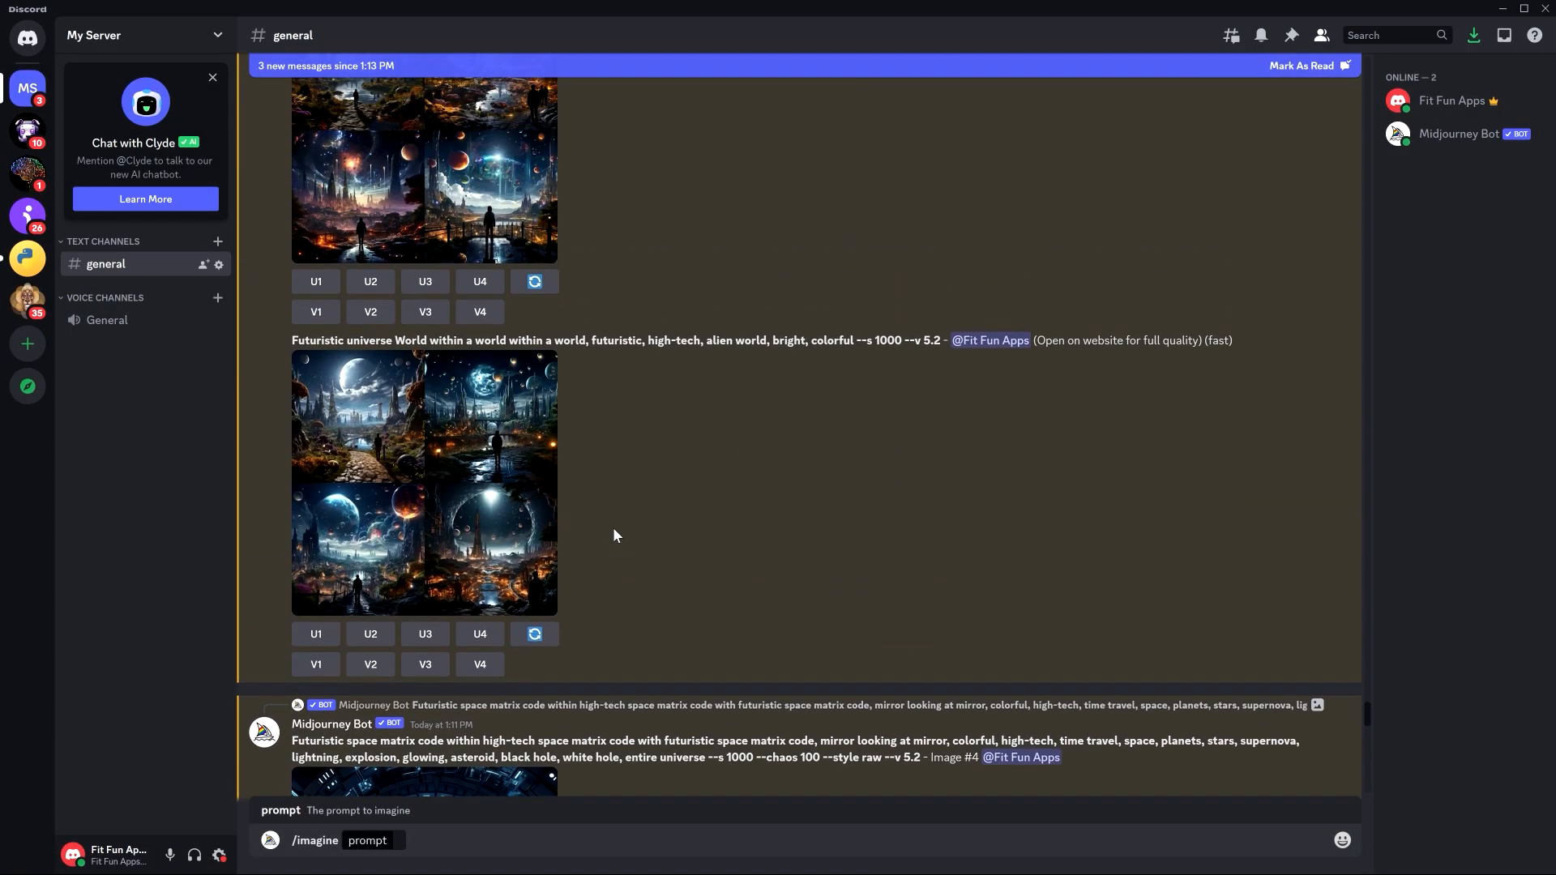
left_click(493, 458)
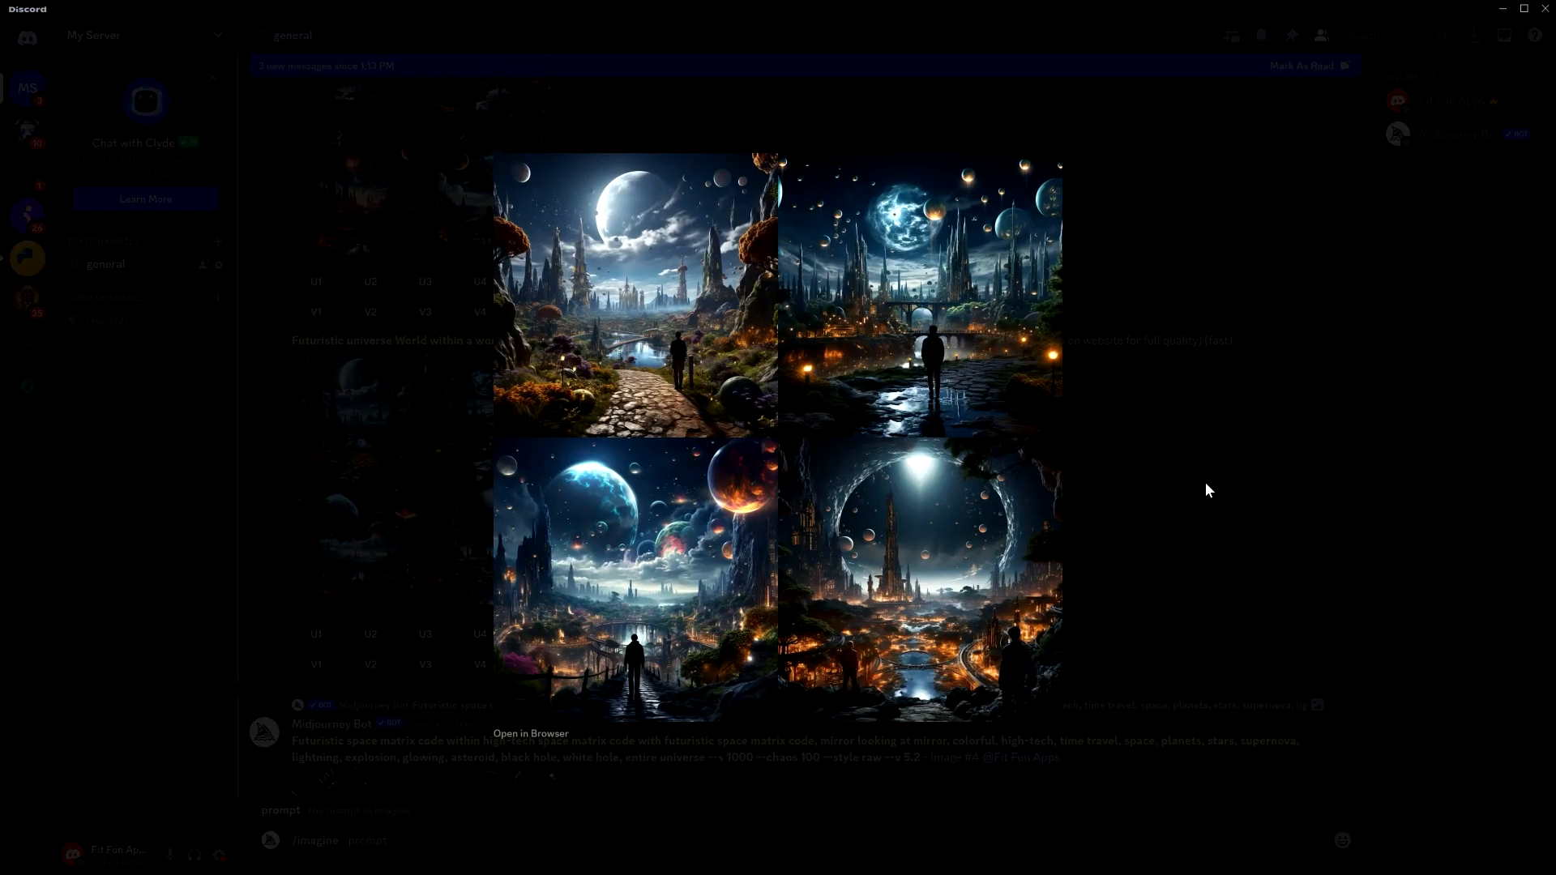
left_click(1204, 483)
scroll(714, 498, "up", 8)
left_click(404, 237)
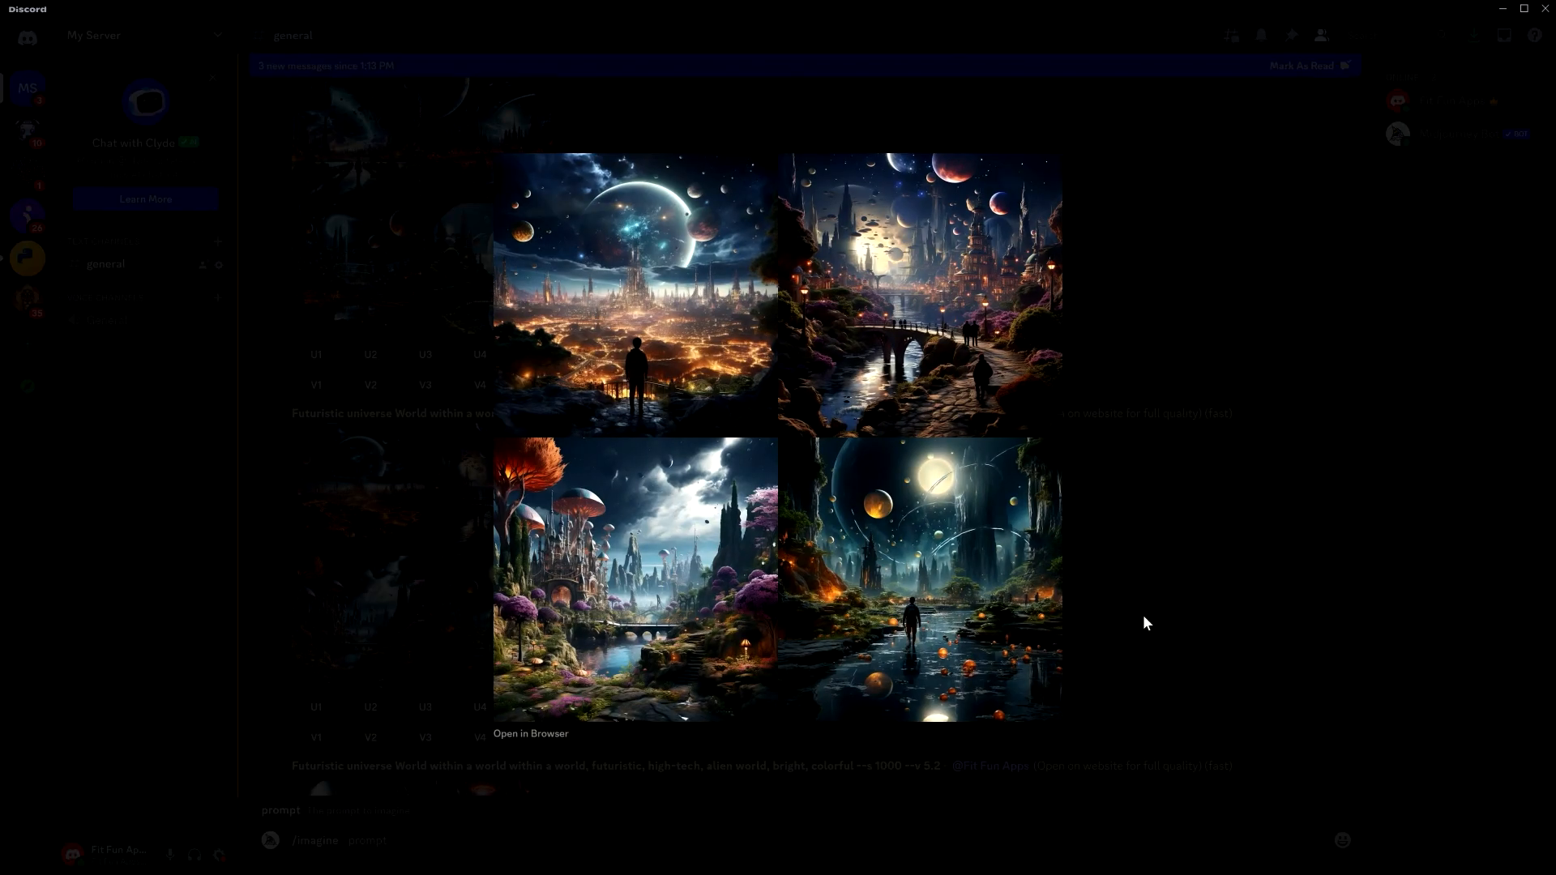
left_click(1144, 621)
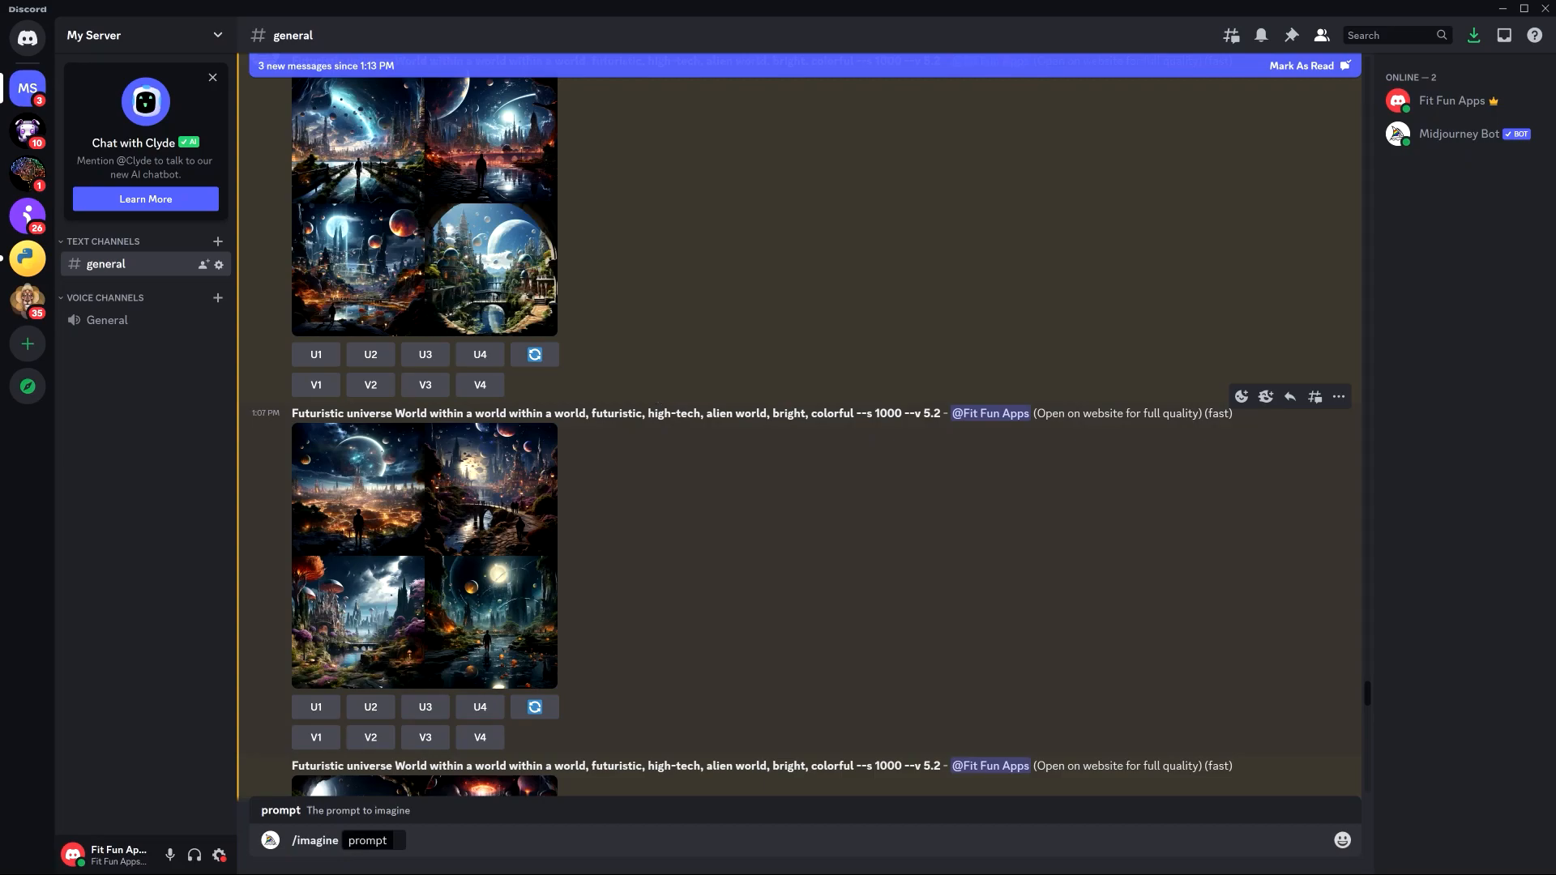
Copy the 1:07 PM "Futuristic universe World within a world" prompt through --s 1000, without --v 5.2, and submit it twice with /imagine.
left_click_drag(902, 414, 292, 415)
key("ctrl+c")
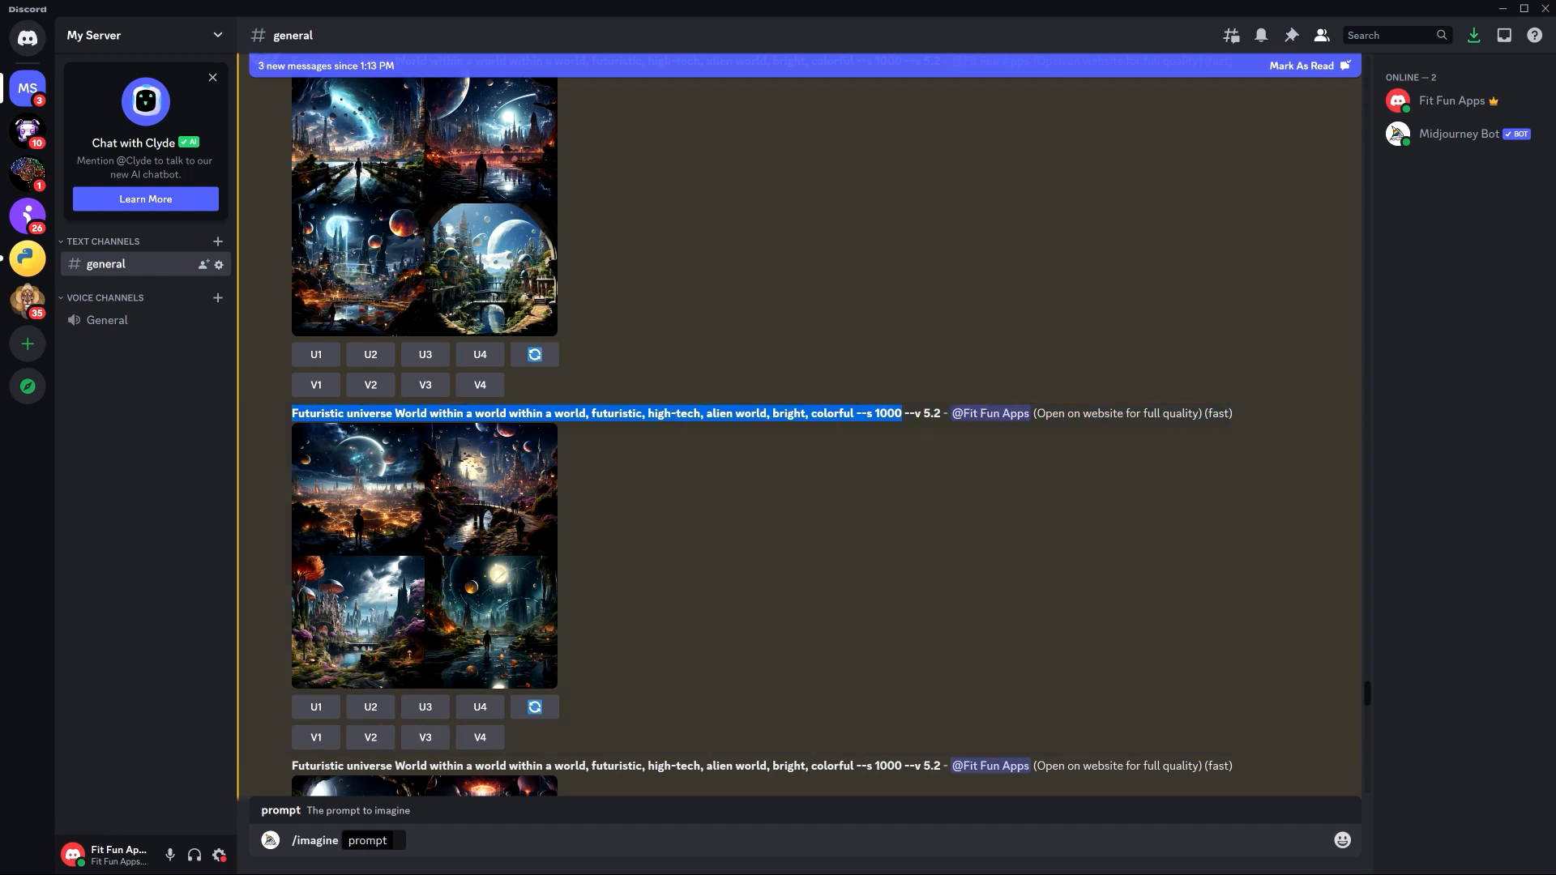
left_click(401, 840)
key("ctrl+v")
key("Return")
type("/i")
key("Tab")
key("ctrl+v")
key("Return")
Try to submit the copied "Futuristic universe" prompt two more times with /imagine.
type("/i")
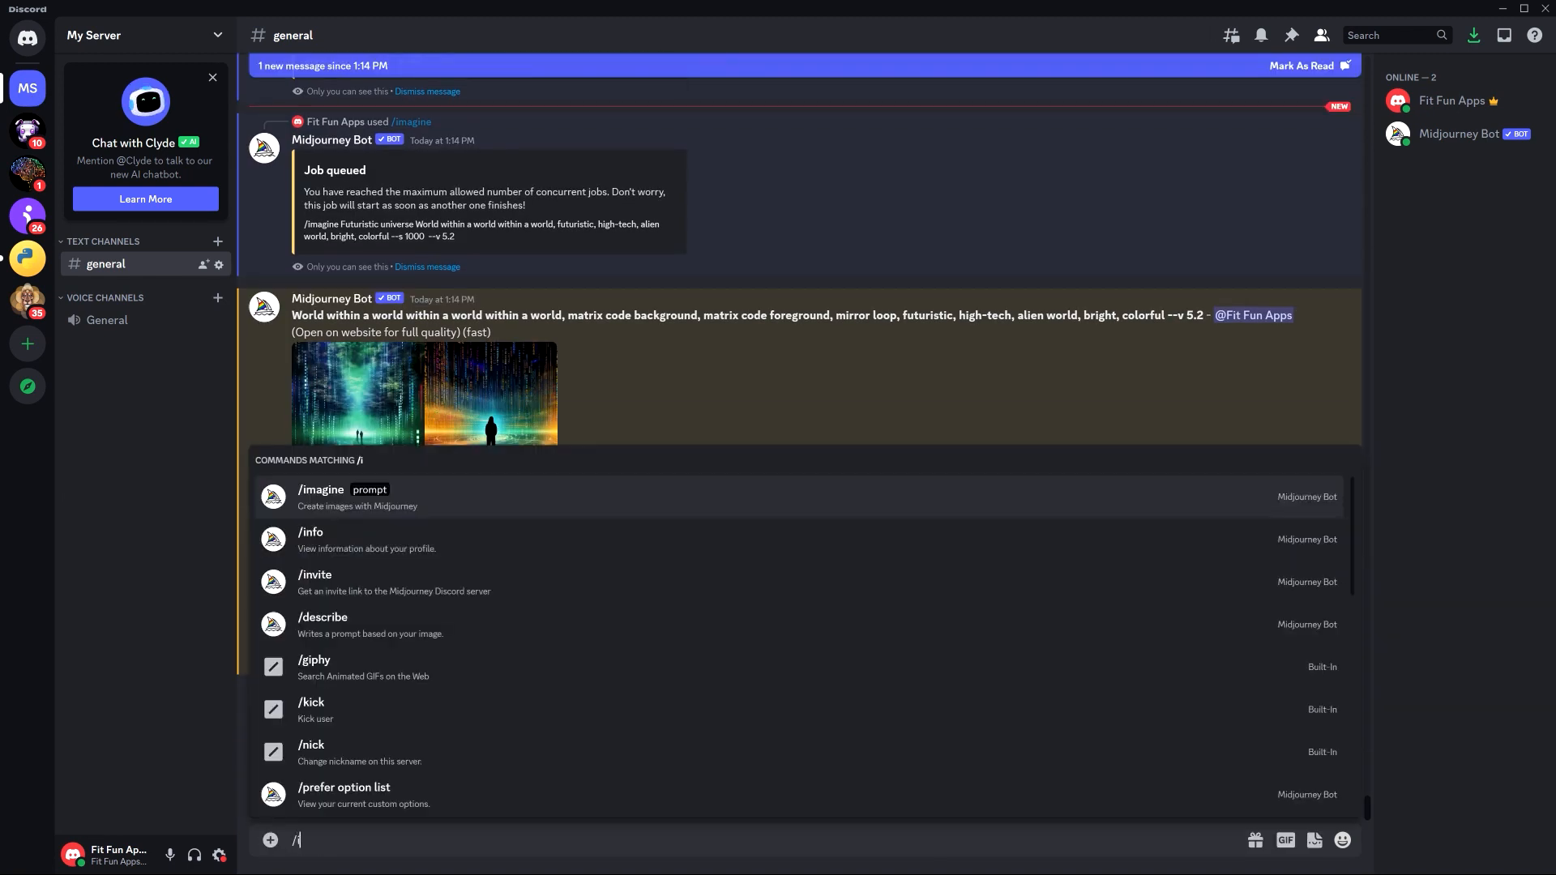
key("ctrl+v")
key("Return")
type("/i")
key("ctrl+v")
key("Return")
Submit the copied "Futuristic universe" prompt once more through the /imagine command's prompt option.
type("/i")
key("Tab")
key("ctrl+v")
key("Return")
type("/i")
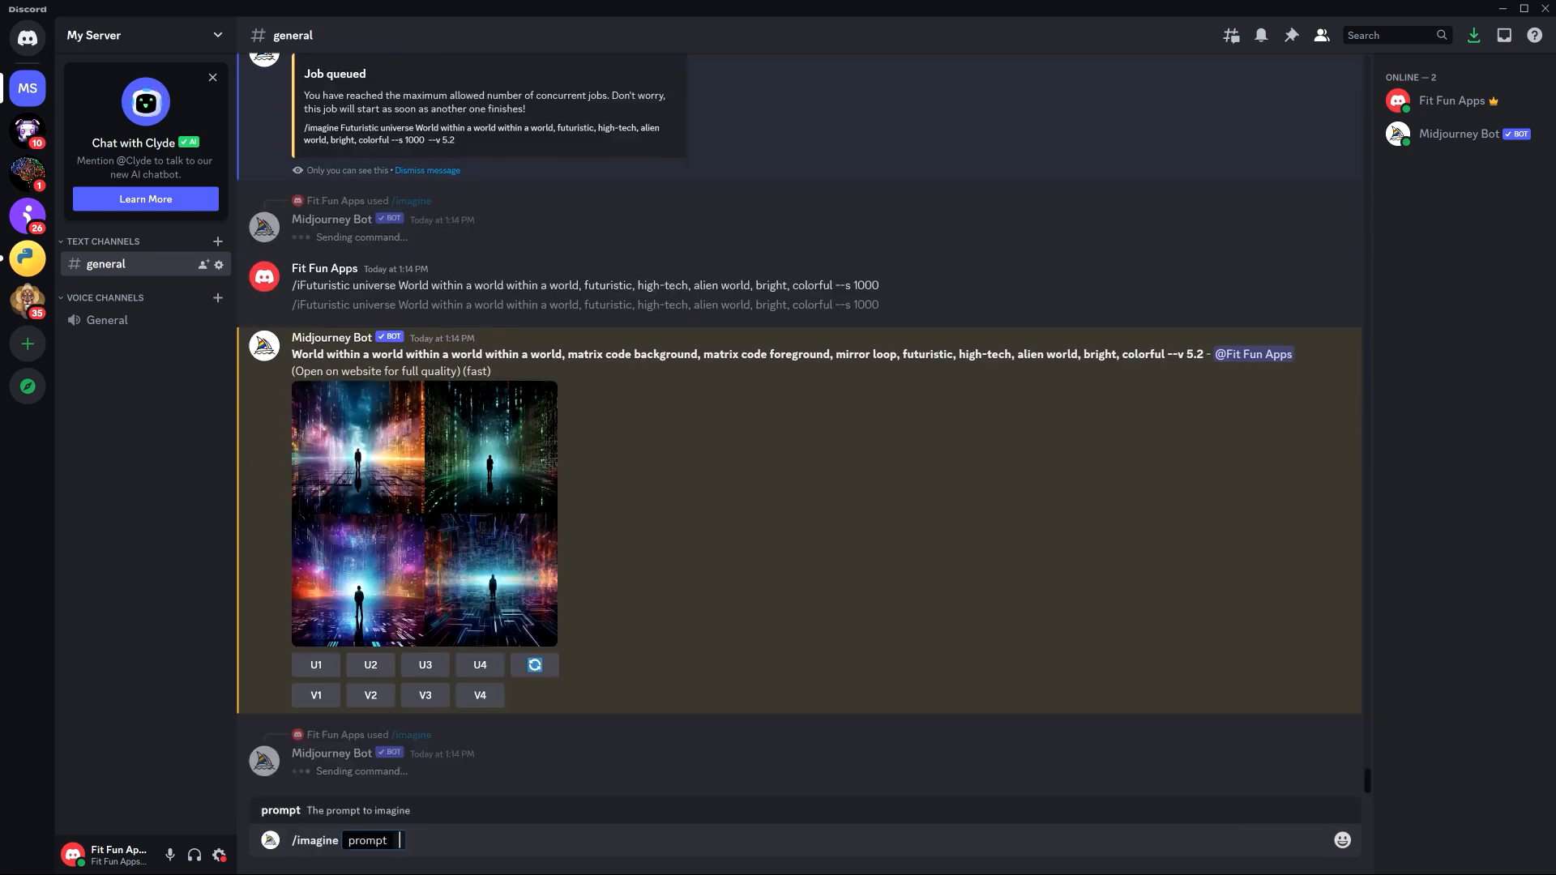
key("BackSpace")
Review the new "World within a world" matrix code results and examine the 1:14 PM grid enlarged.
scroll(754, 560, "up", 15)
scroll(754, 561, "down", 10)
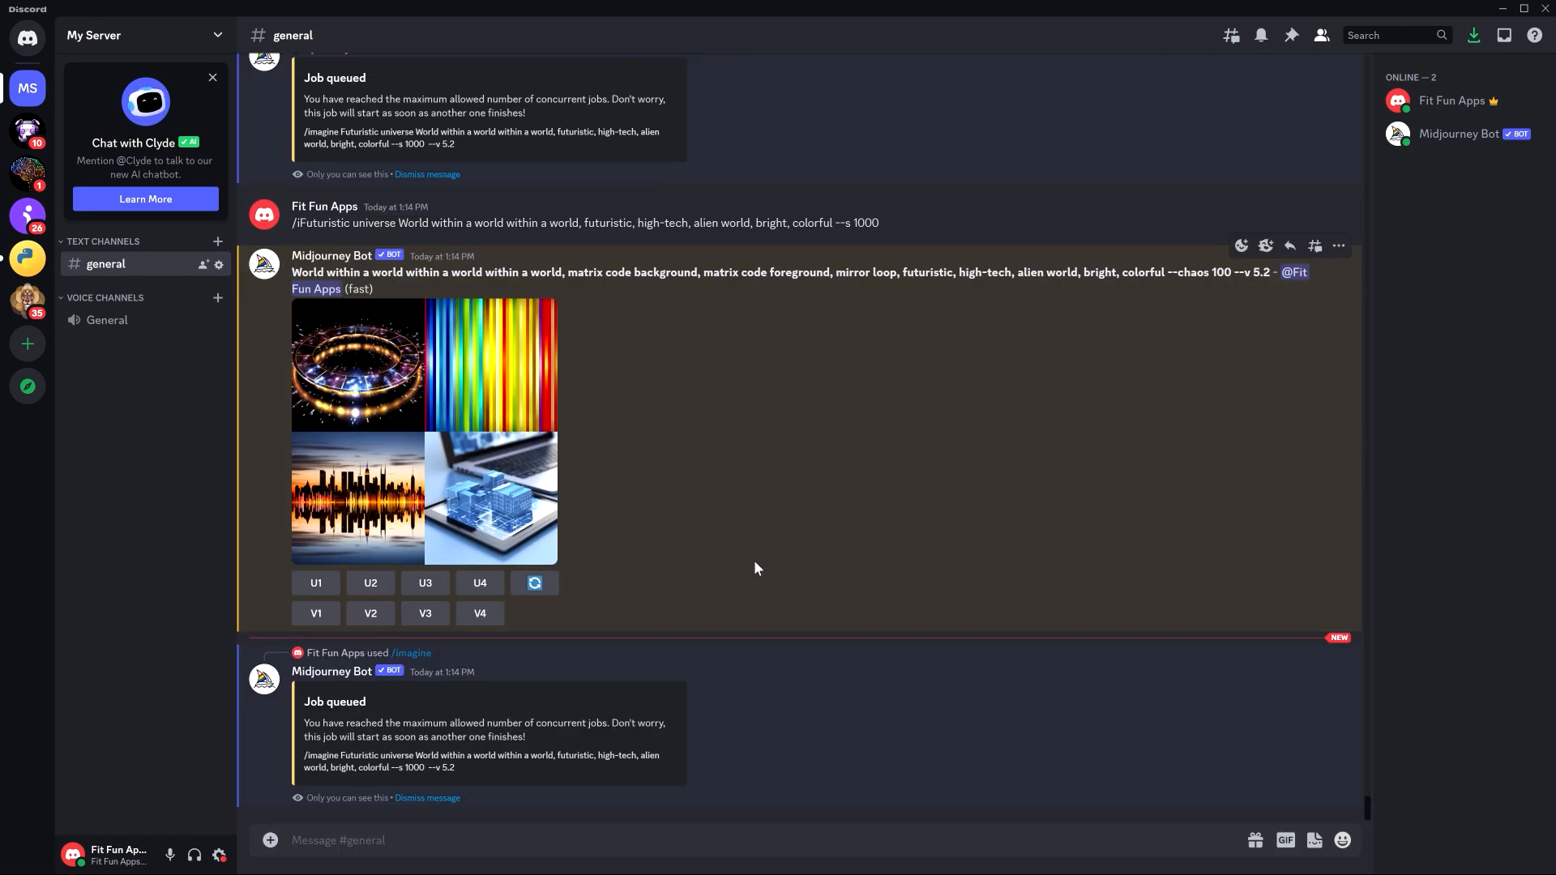
scroll(754, 561, "up", 1)
scroll(754, 561, "up", 20)
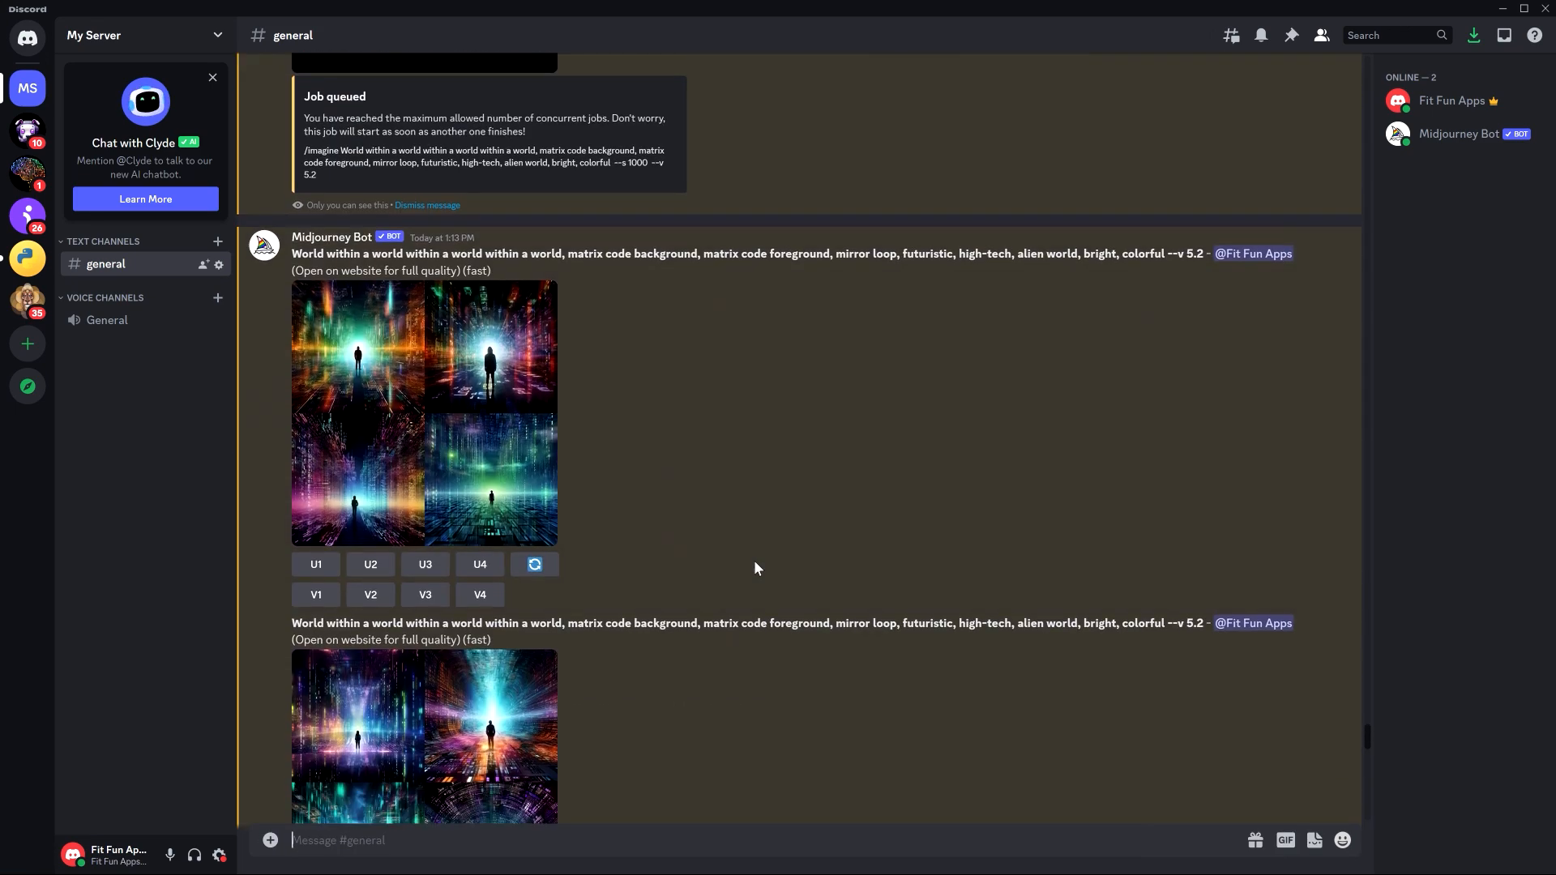
scroll(754, 561, "down", 14)
scroll(754, 565, "down", 4)
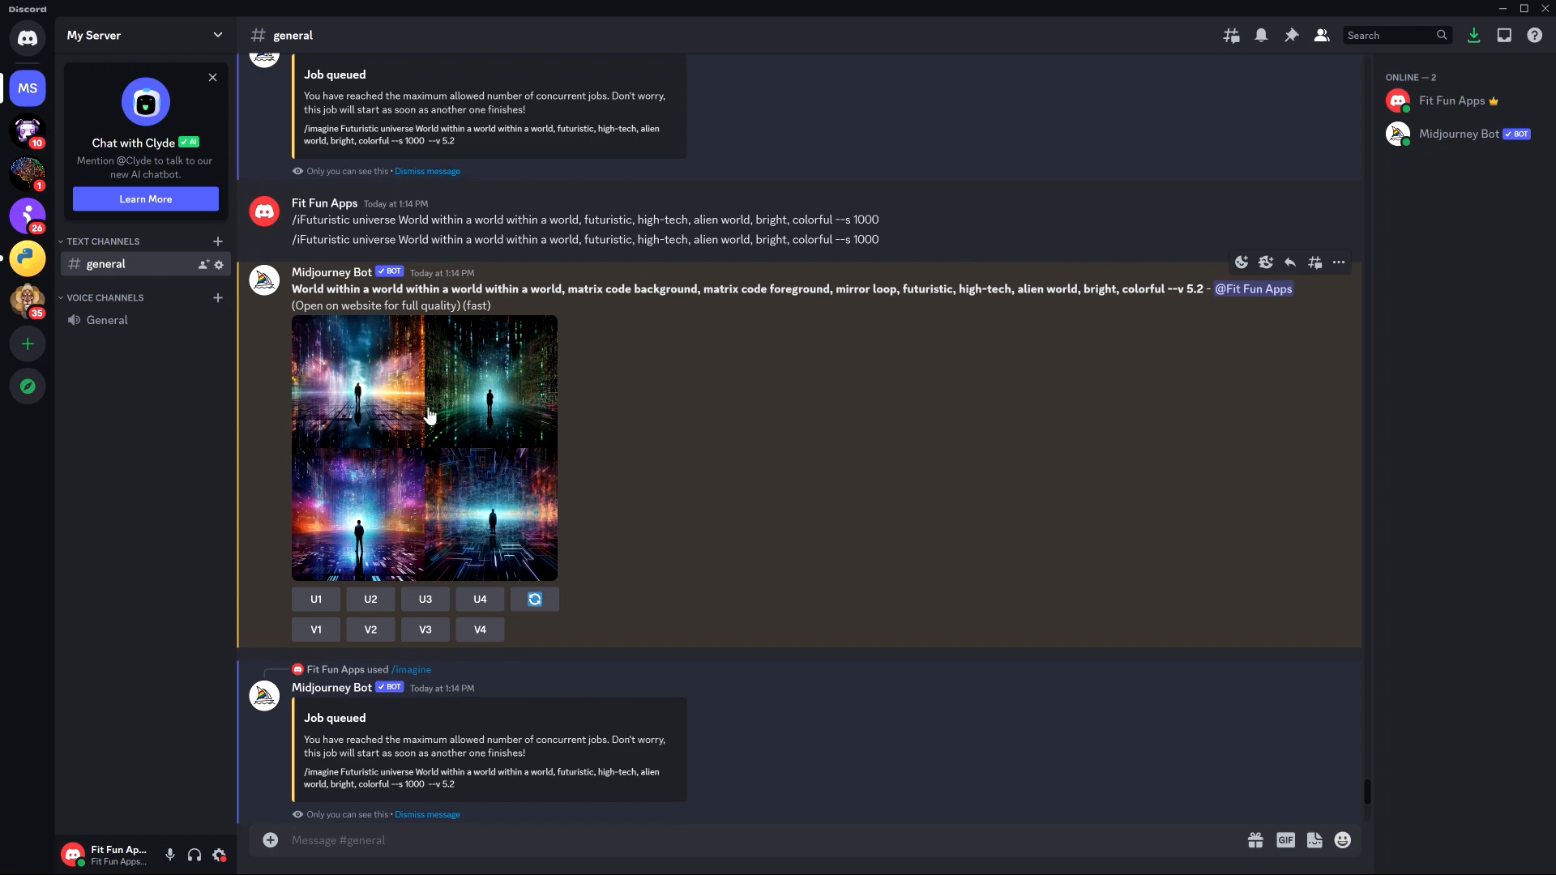
left_click(427, 515)
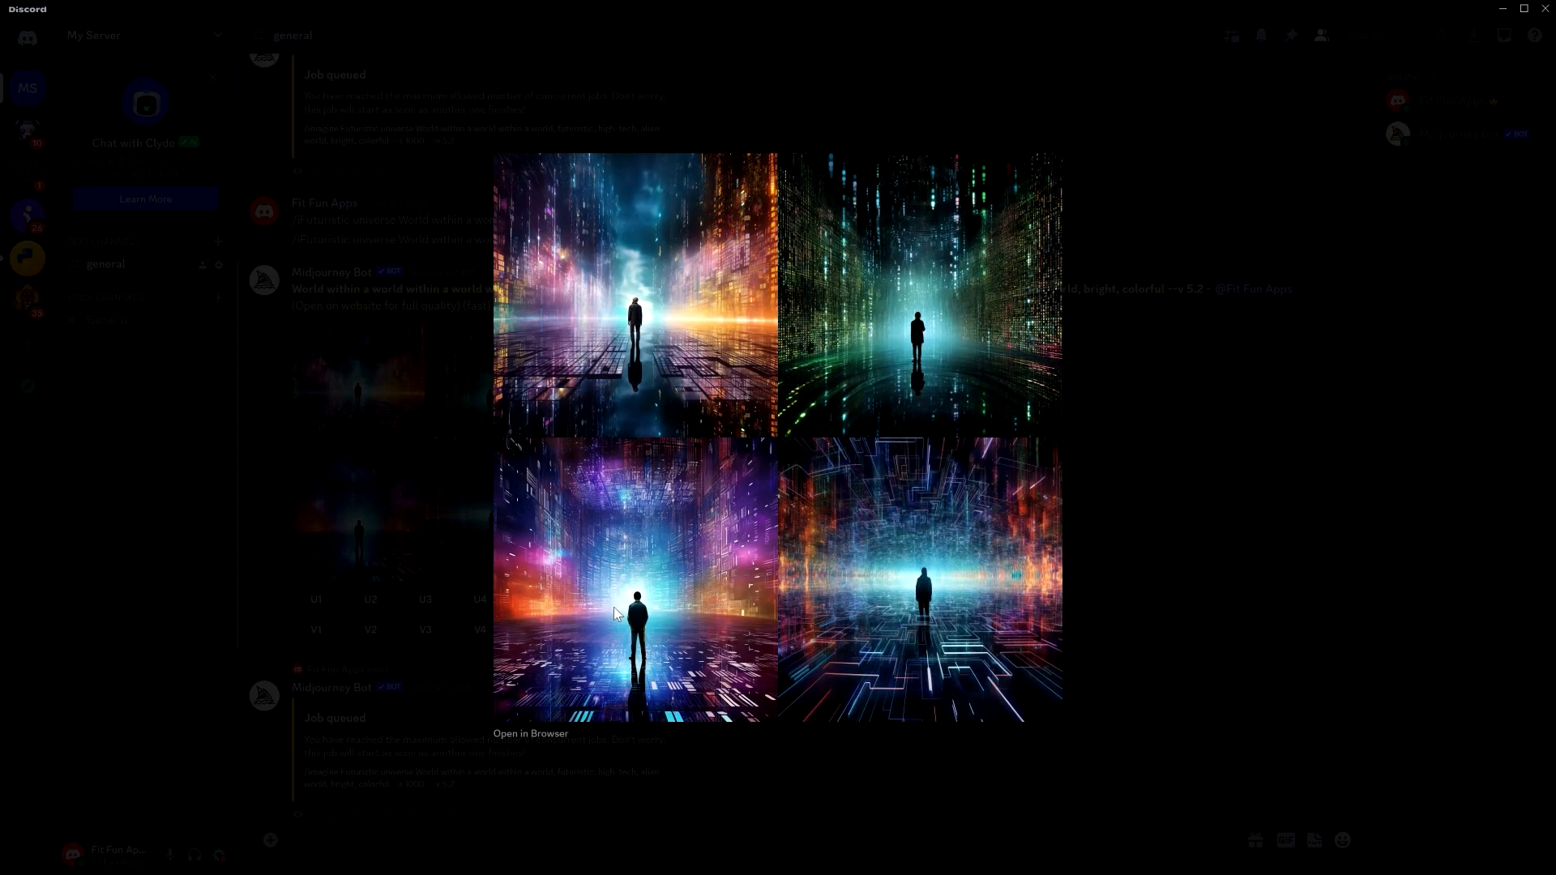
left_click(1091, 606)
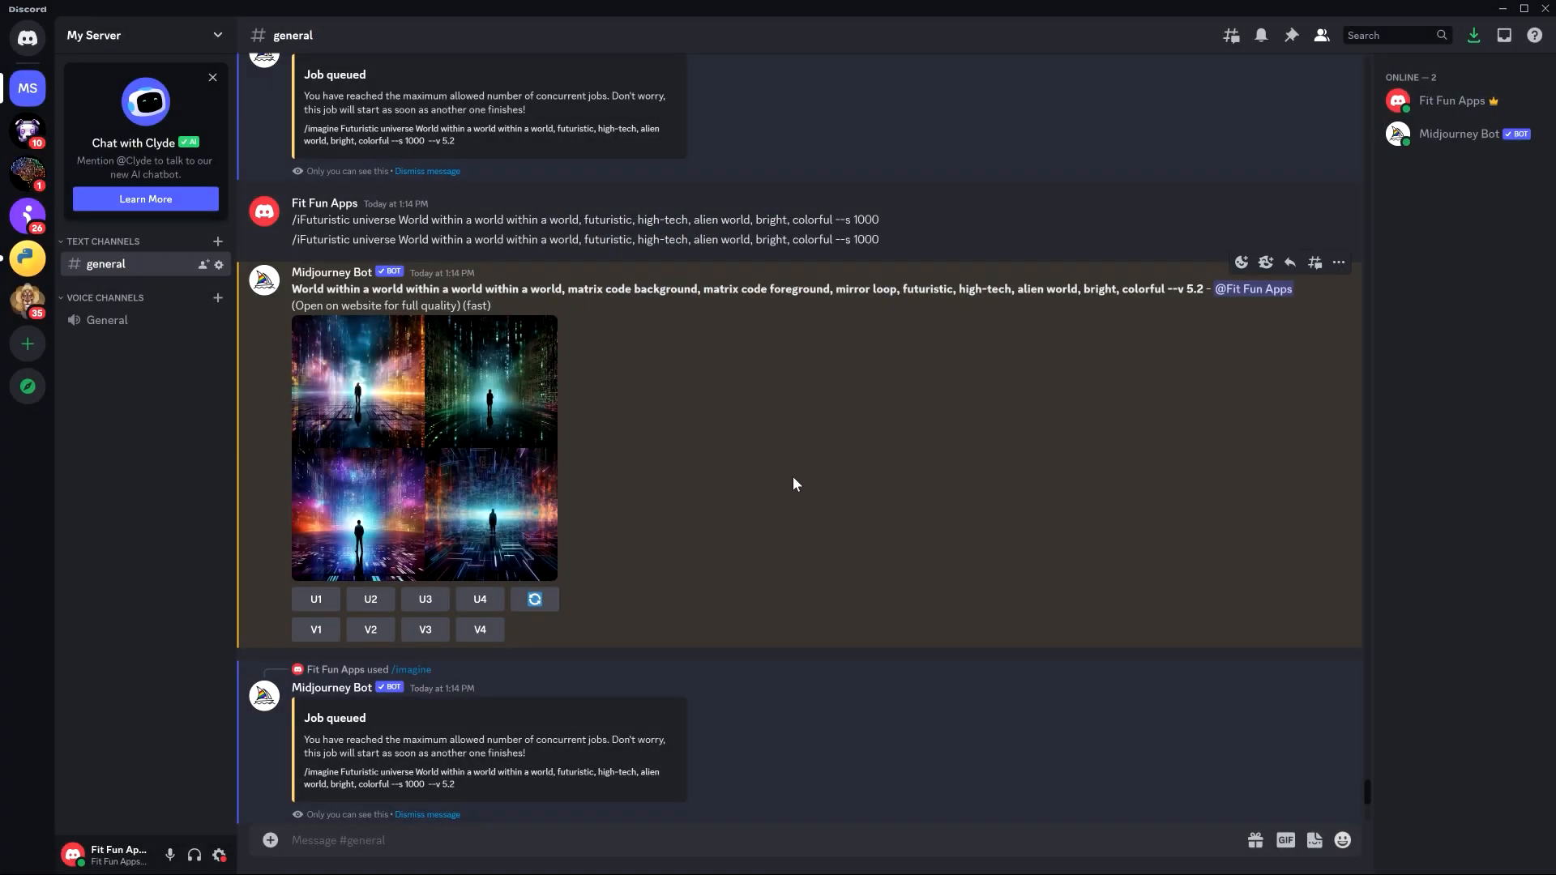
Review the "World within a world" results for --s 1000, --chaos 100 and --style raw, examining the --style raw grid enlarged.
scroll(793, 477, "down", 8)
scroll(793, 477, "up", 15)
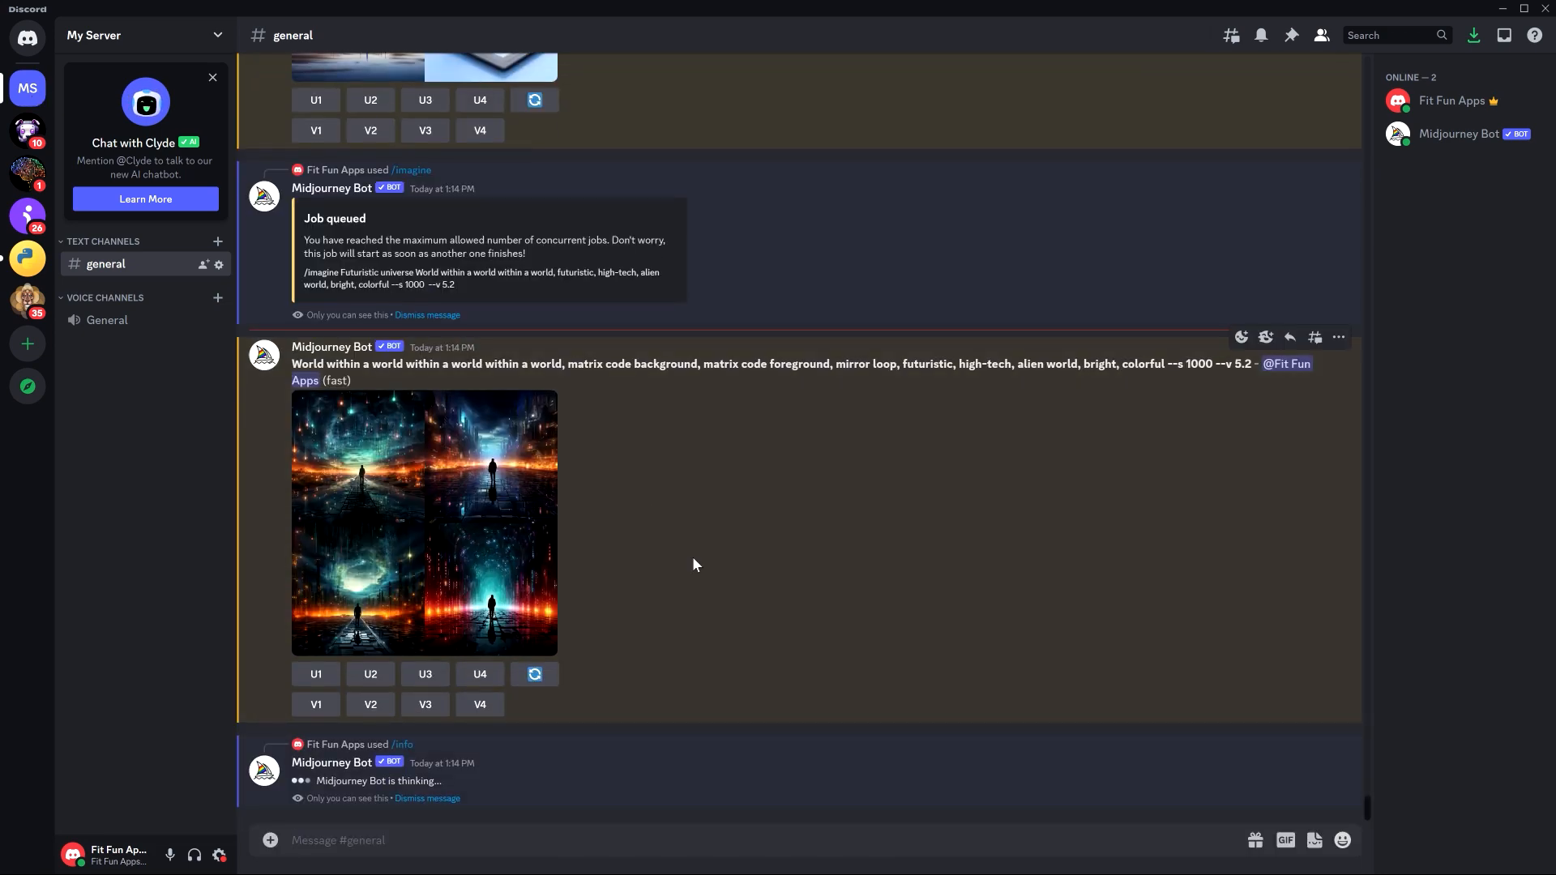
scroll(692, 556, "up", 4)
left_click(470, 515)
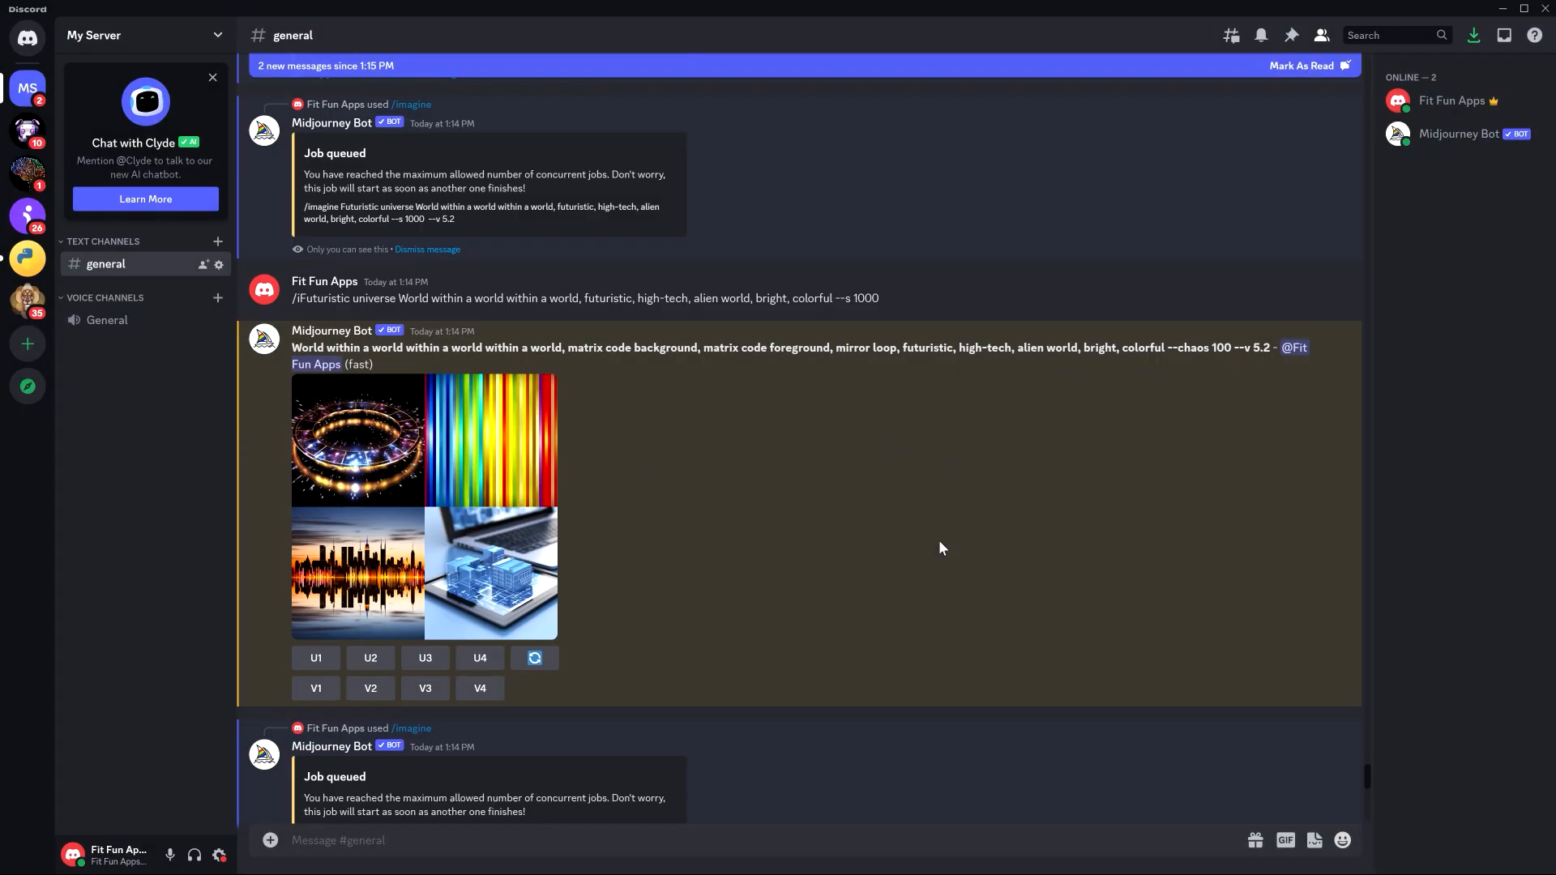
scroll(942, 548, "up", 15)
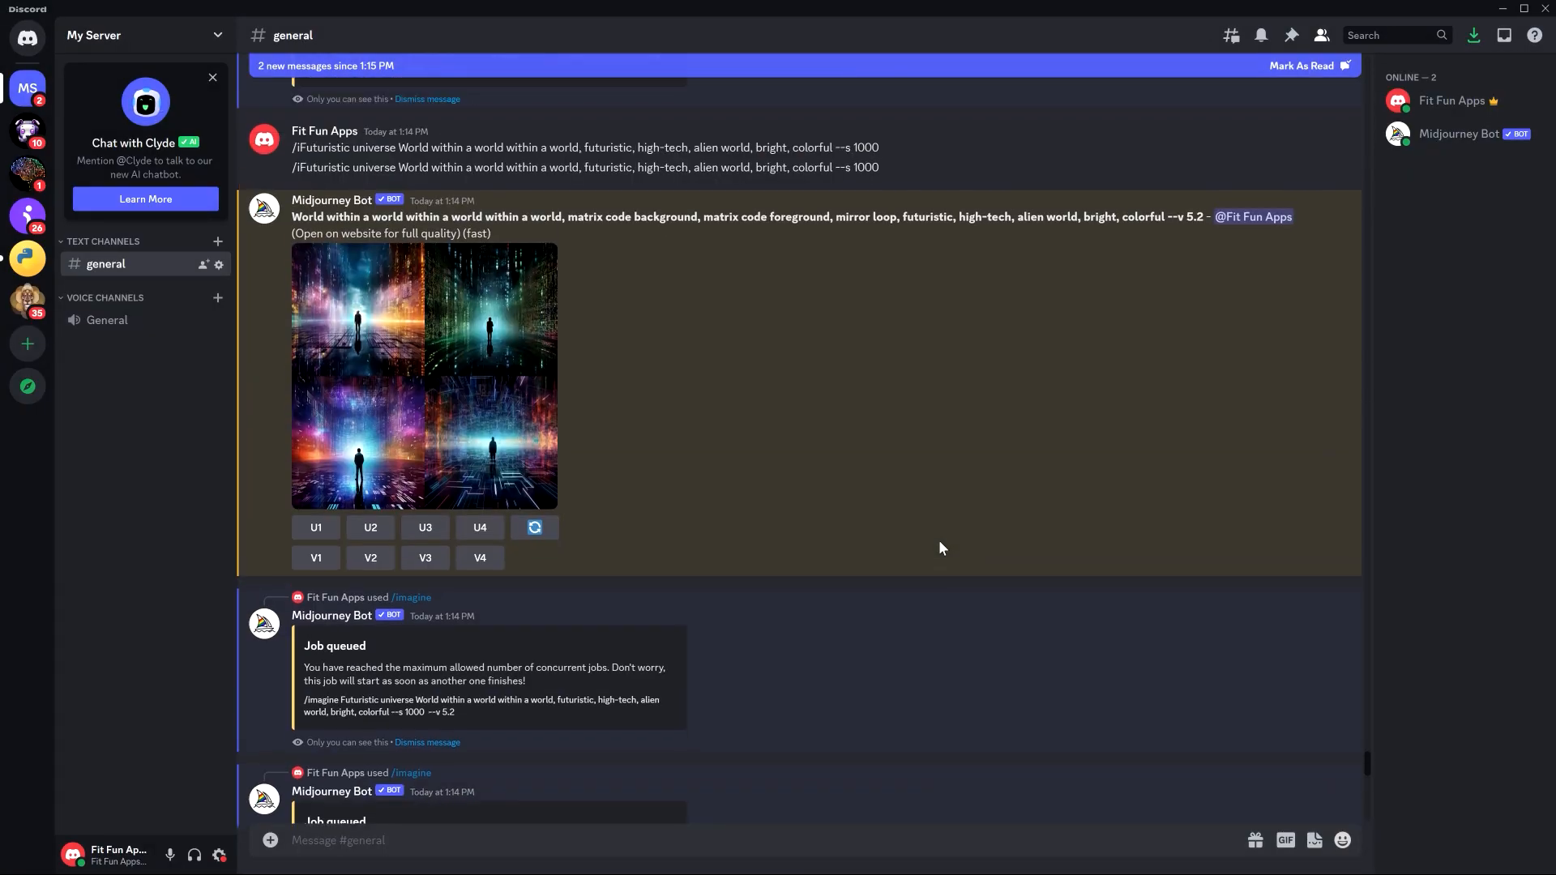
scroll(938, 540, "up", 5)
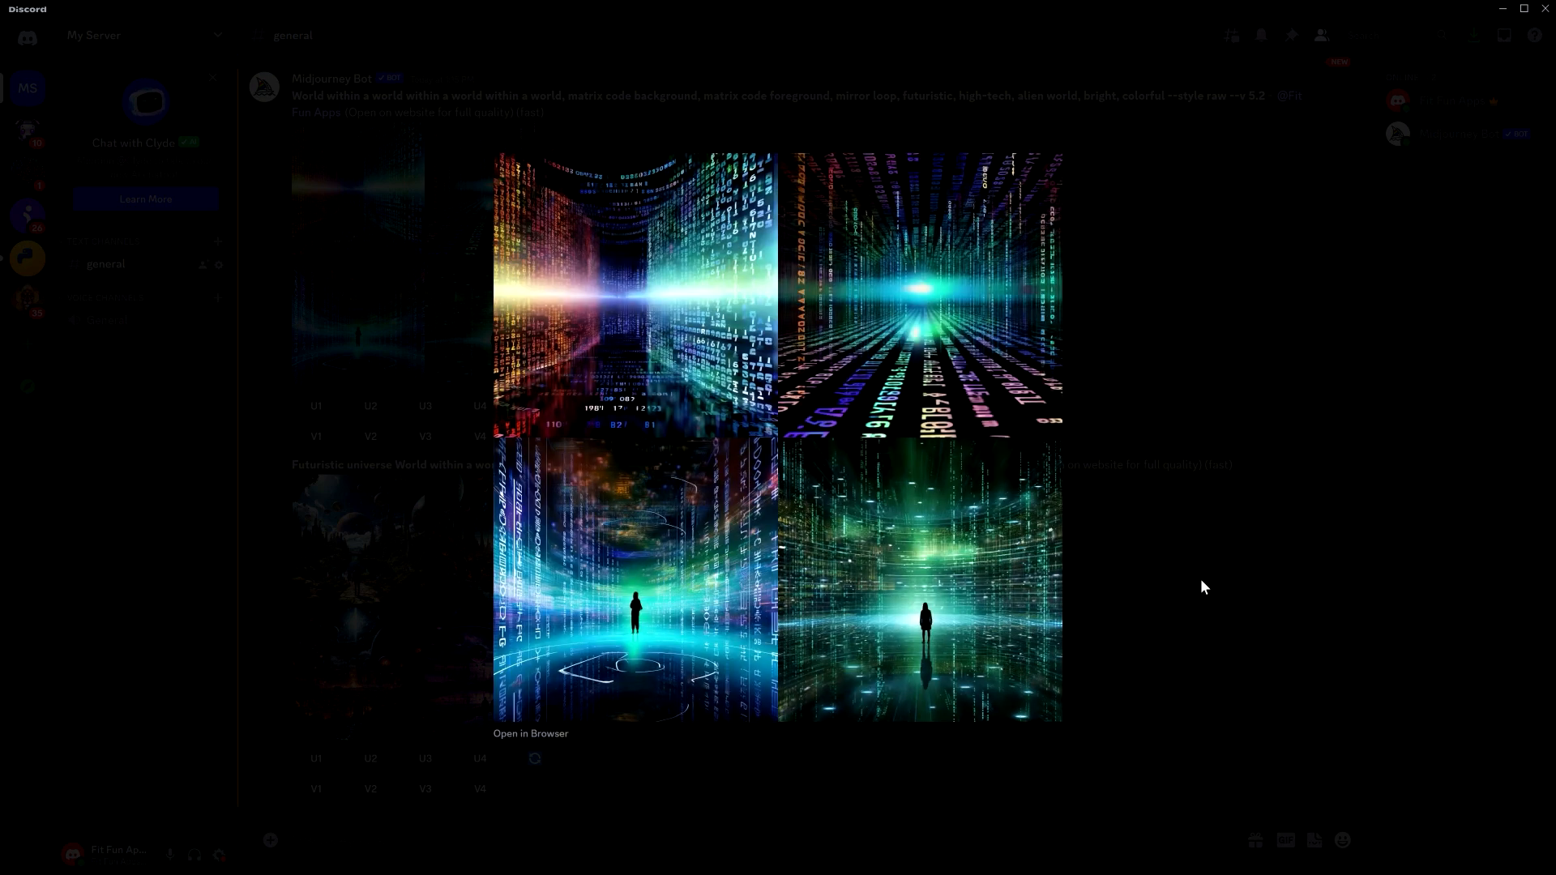
left_click(1146, 620)
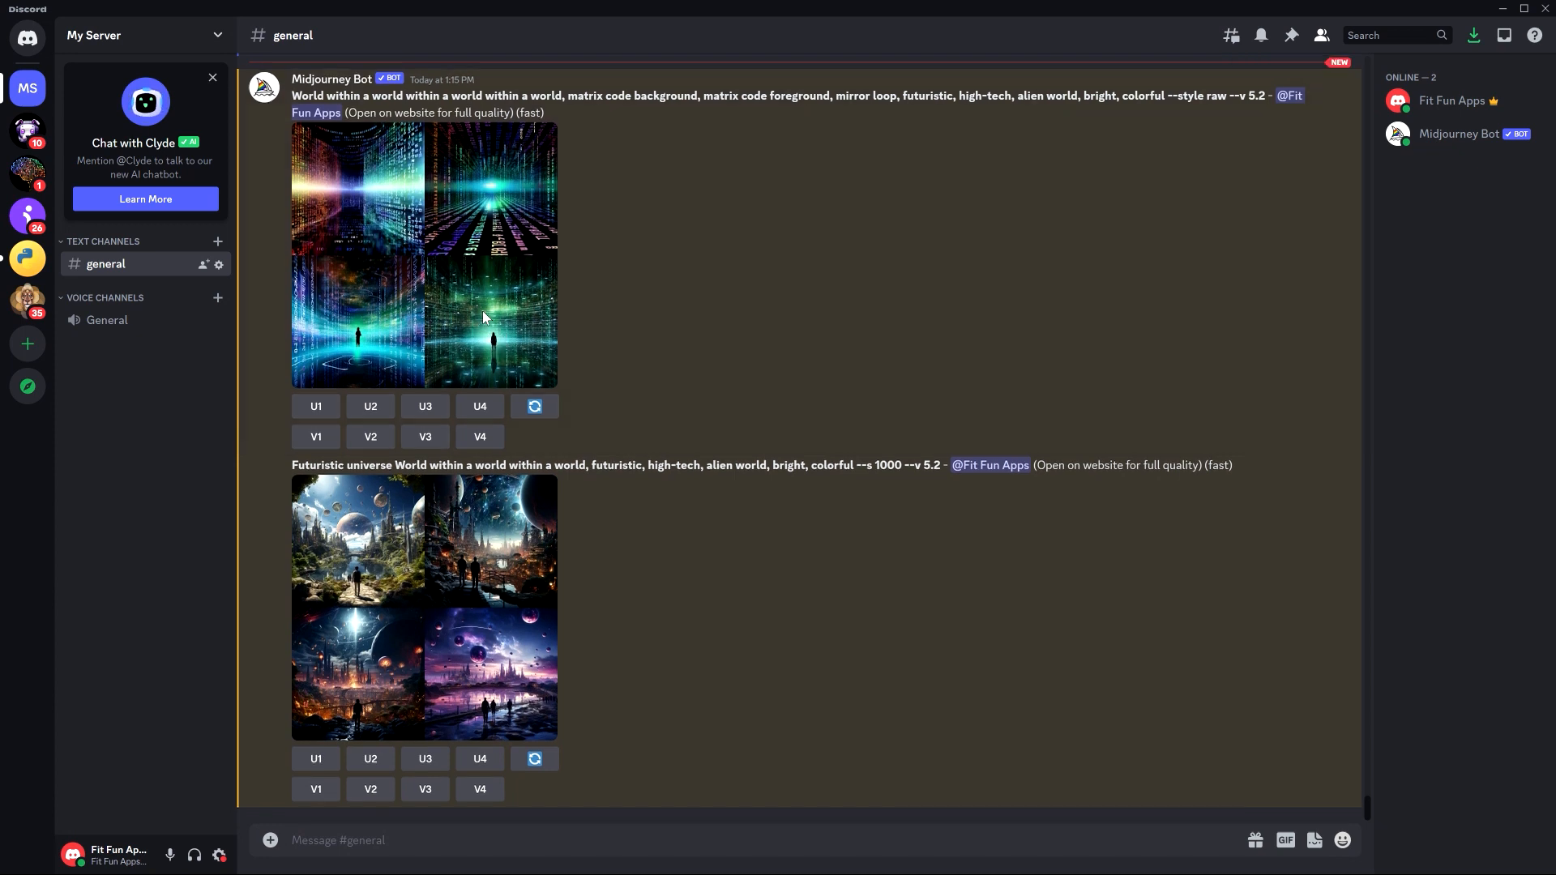
Select the 1:15 PM "World within a world" prompt through --style raw and upscale the fourth image of its grid.
scroll(483, 310, "up", 1)
left_click_drag(292, 120, 1228, 133)
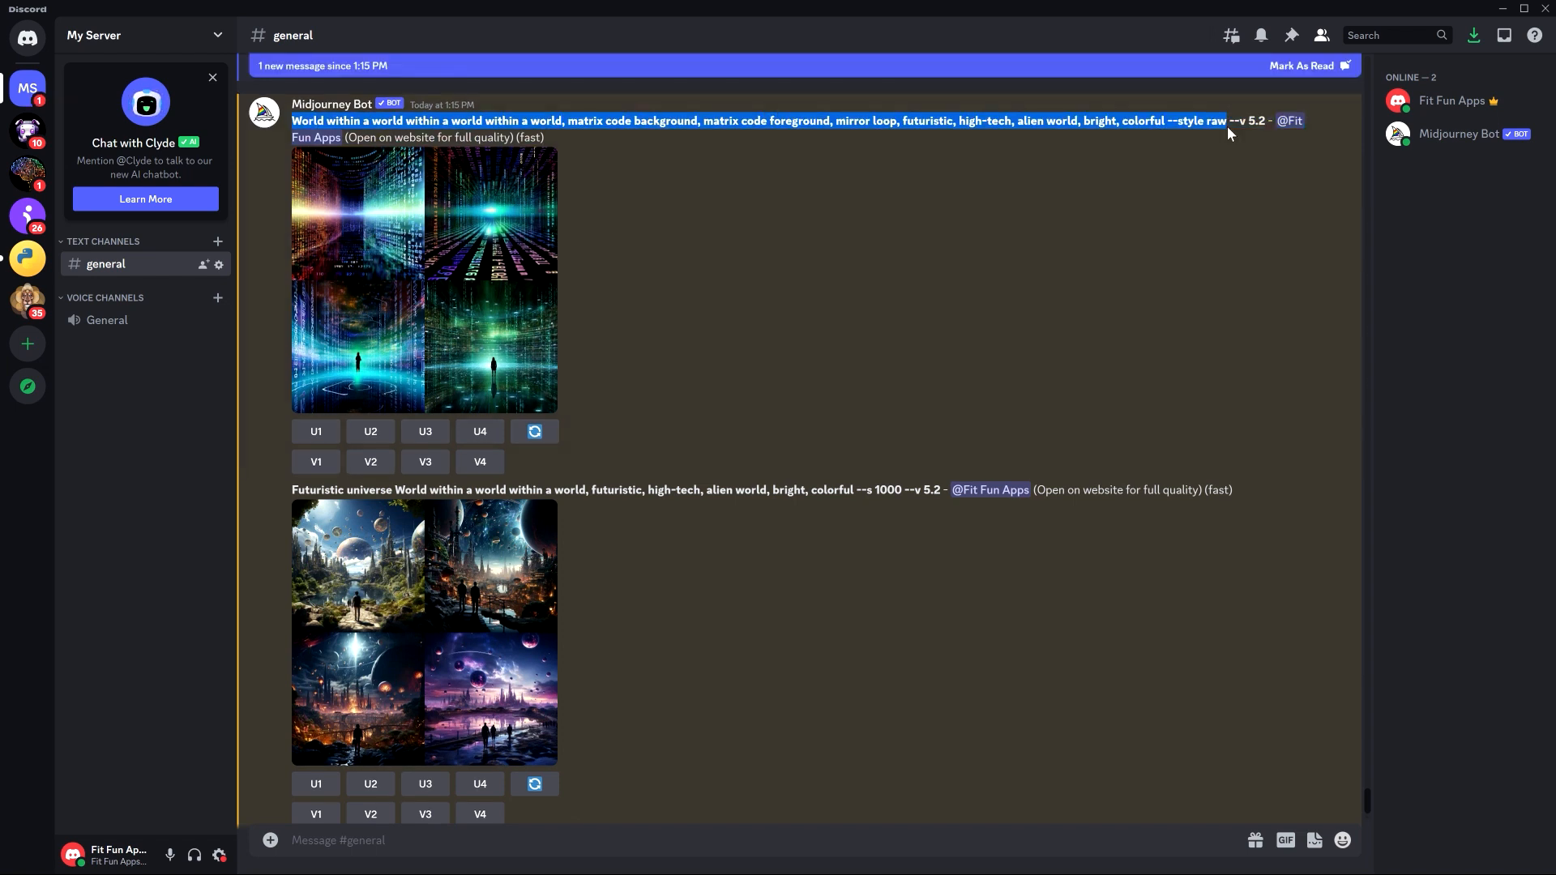
left_click(480, 432)
Switch to Image Prompts.txt and try to insert the copied --style raw prompt above the plain "World within a world" matrix code prompt.
key("alt+Tab")
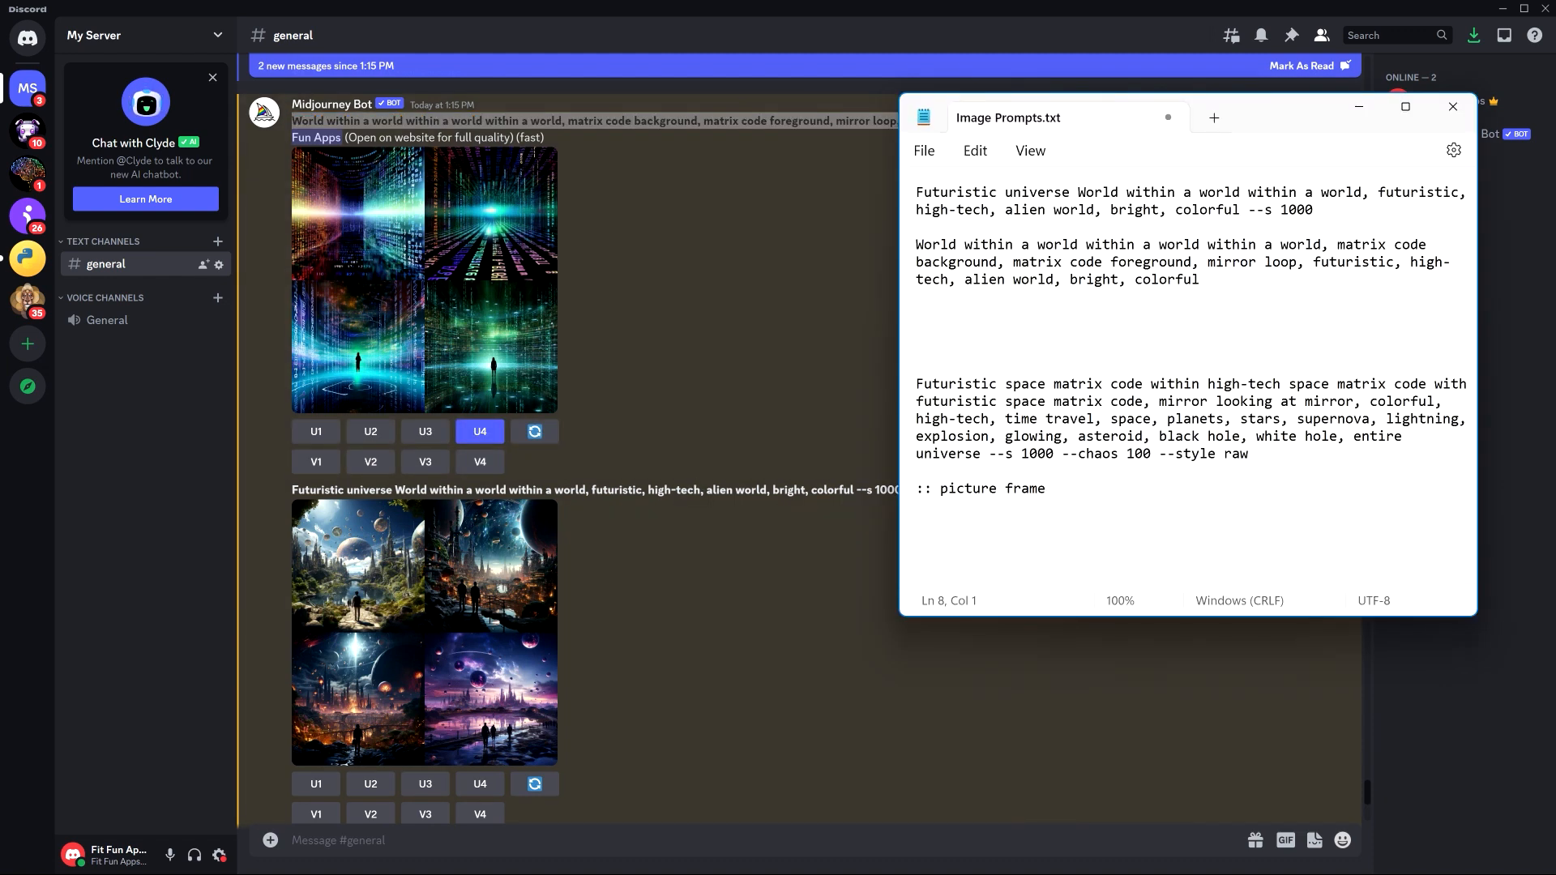
key("ctrl+Home")
key("ctrl+f")
key("ctrl+v")
key("Return")
key("Escape")
key("Up")
key("Return")
key("Return")
key("ctrl+v")
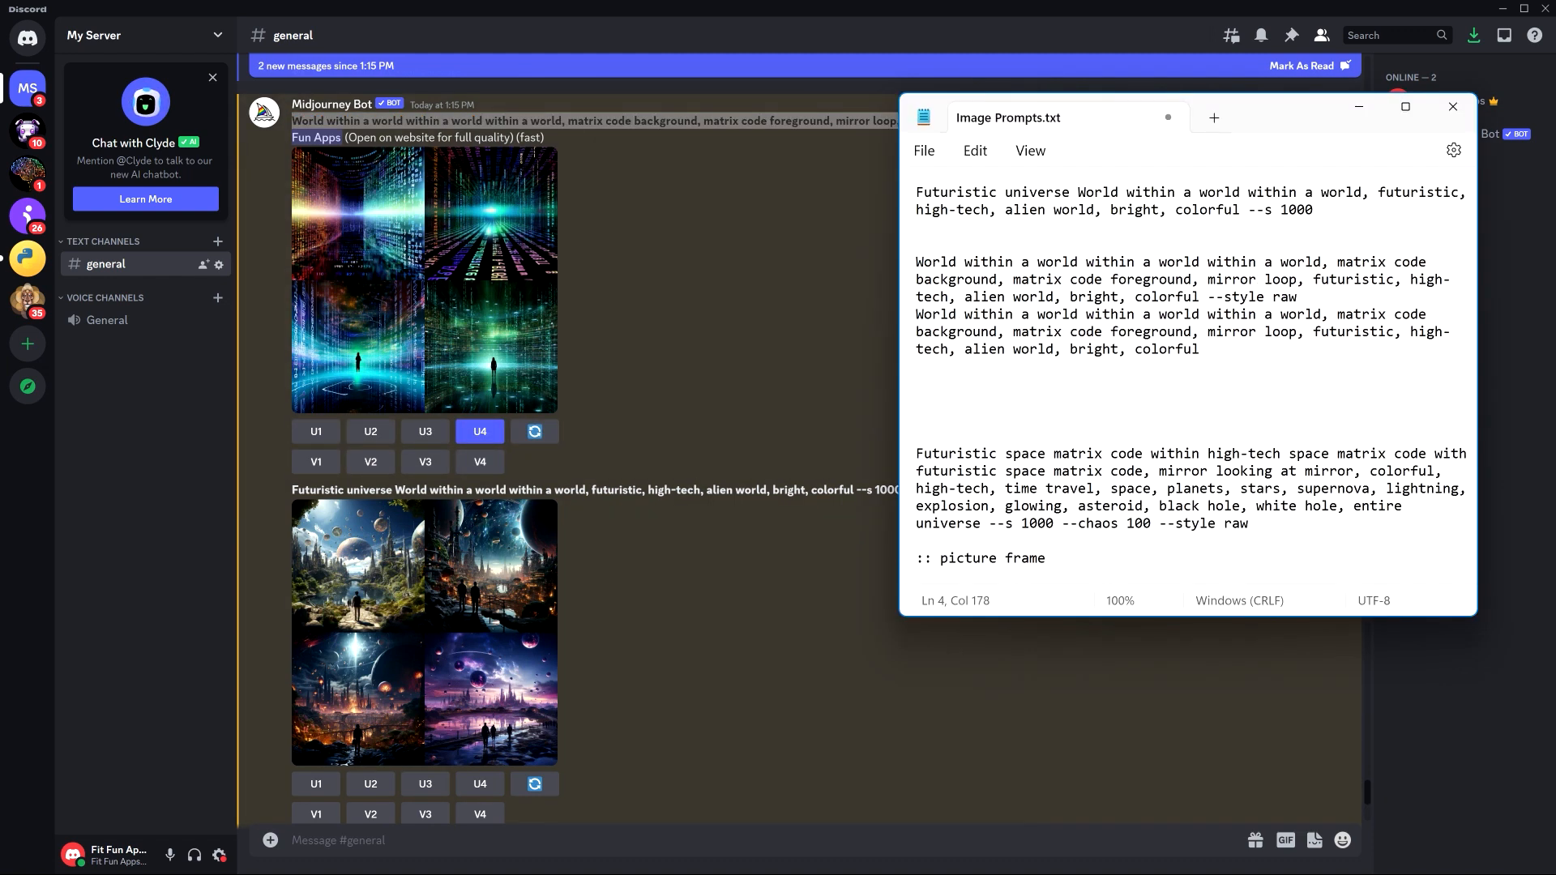
key("ctrl+z")
Add blank lines above the "World within a world" matrix code prompt and remove the surplus blank lines below it.
key("Return")
key("Return")
key("Return")
key("Return")
key("Return")
key("Return")
key("Down")
key("shift+Down")
key("shift+Down")
key("shift+Down")
key("shift+Down")
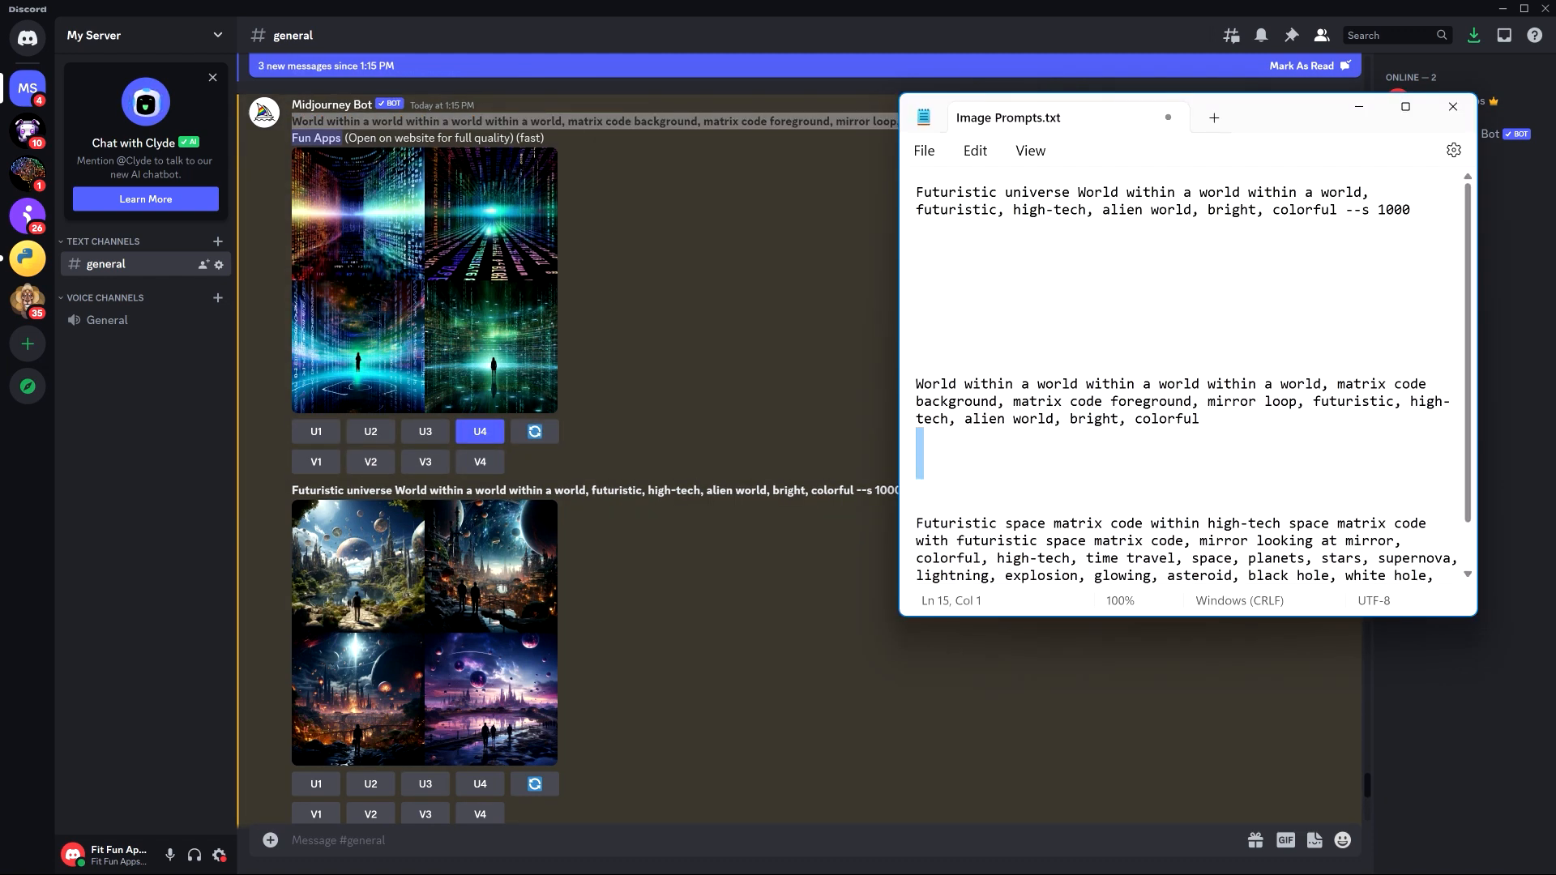
key("BackSpace")
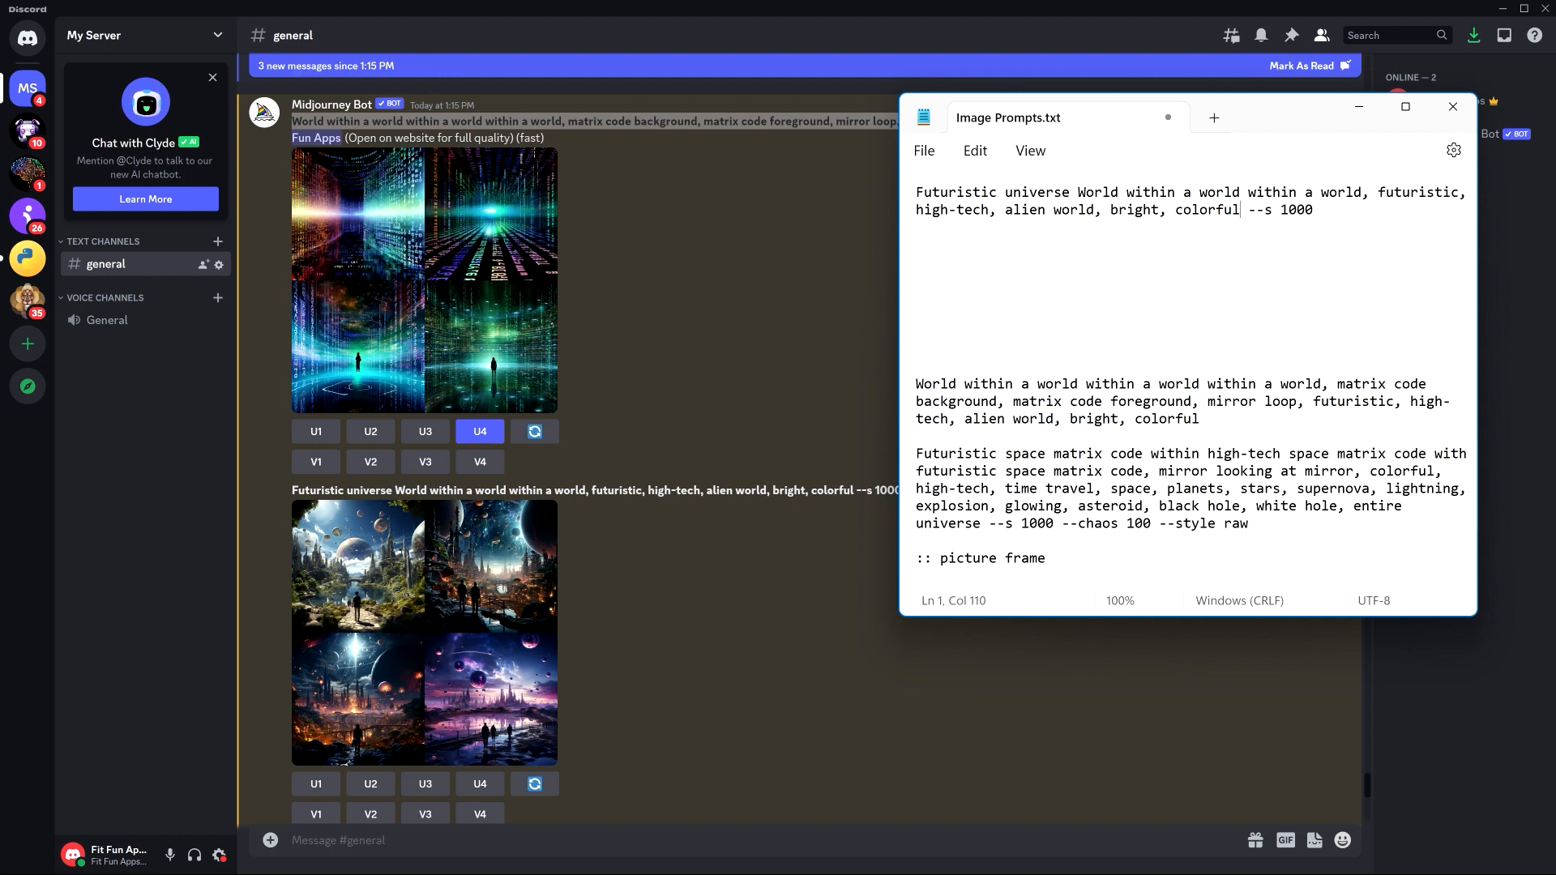
Copy the "Futuristic universe" prompt without --s 1000 from the notes and search Discord's general channel for it.
left_click_drag(1240, 210, 916, 192)
key("ctrl+c")
left_click(783, 227)
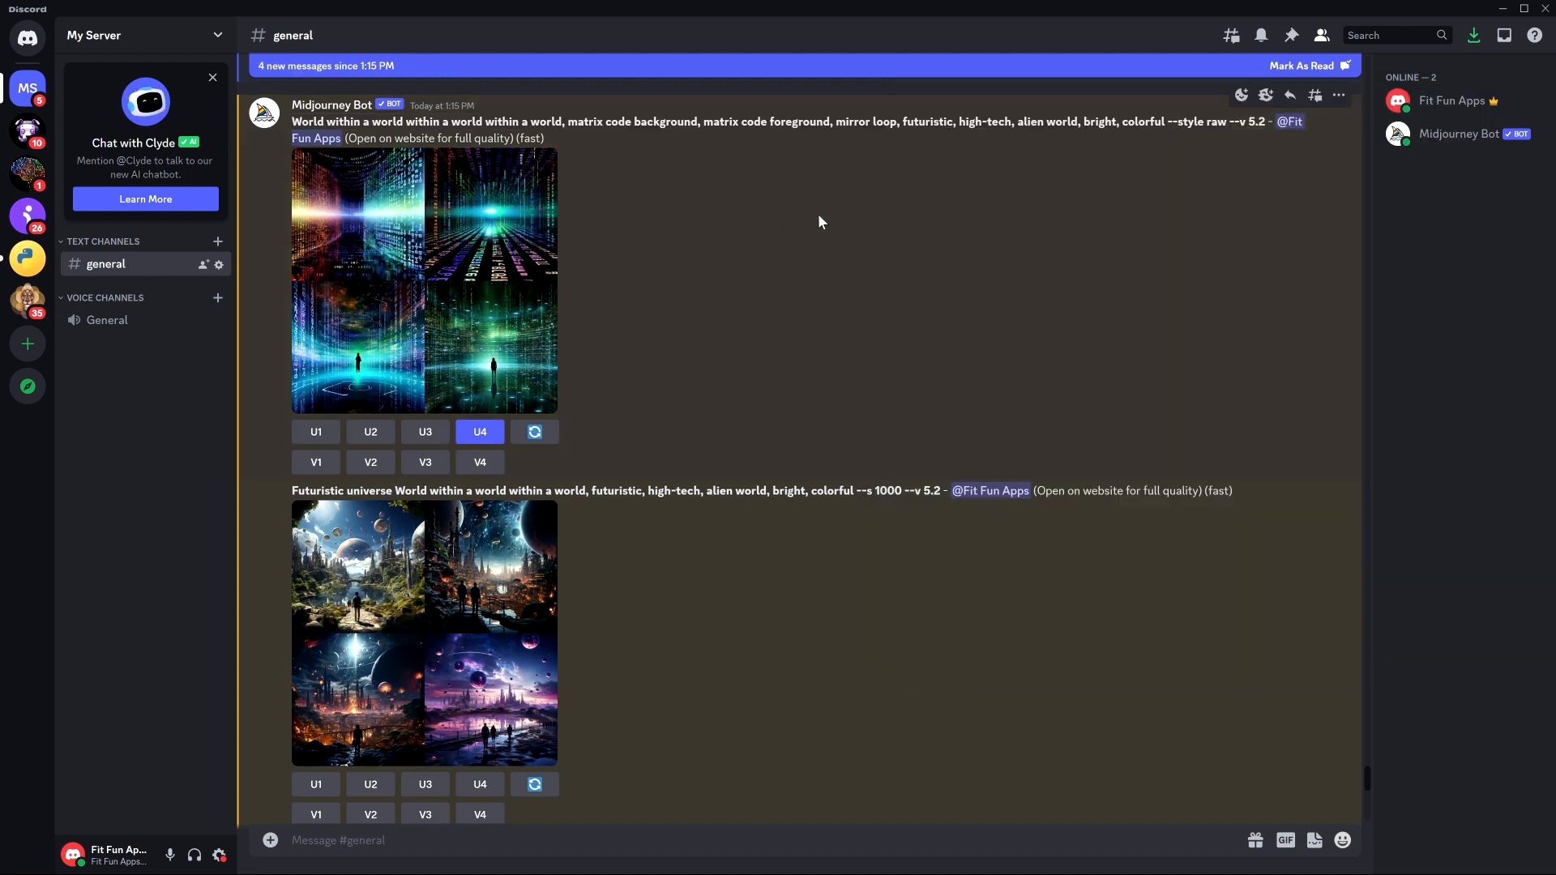
key("ctrl+f")
key("ctrl+v")
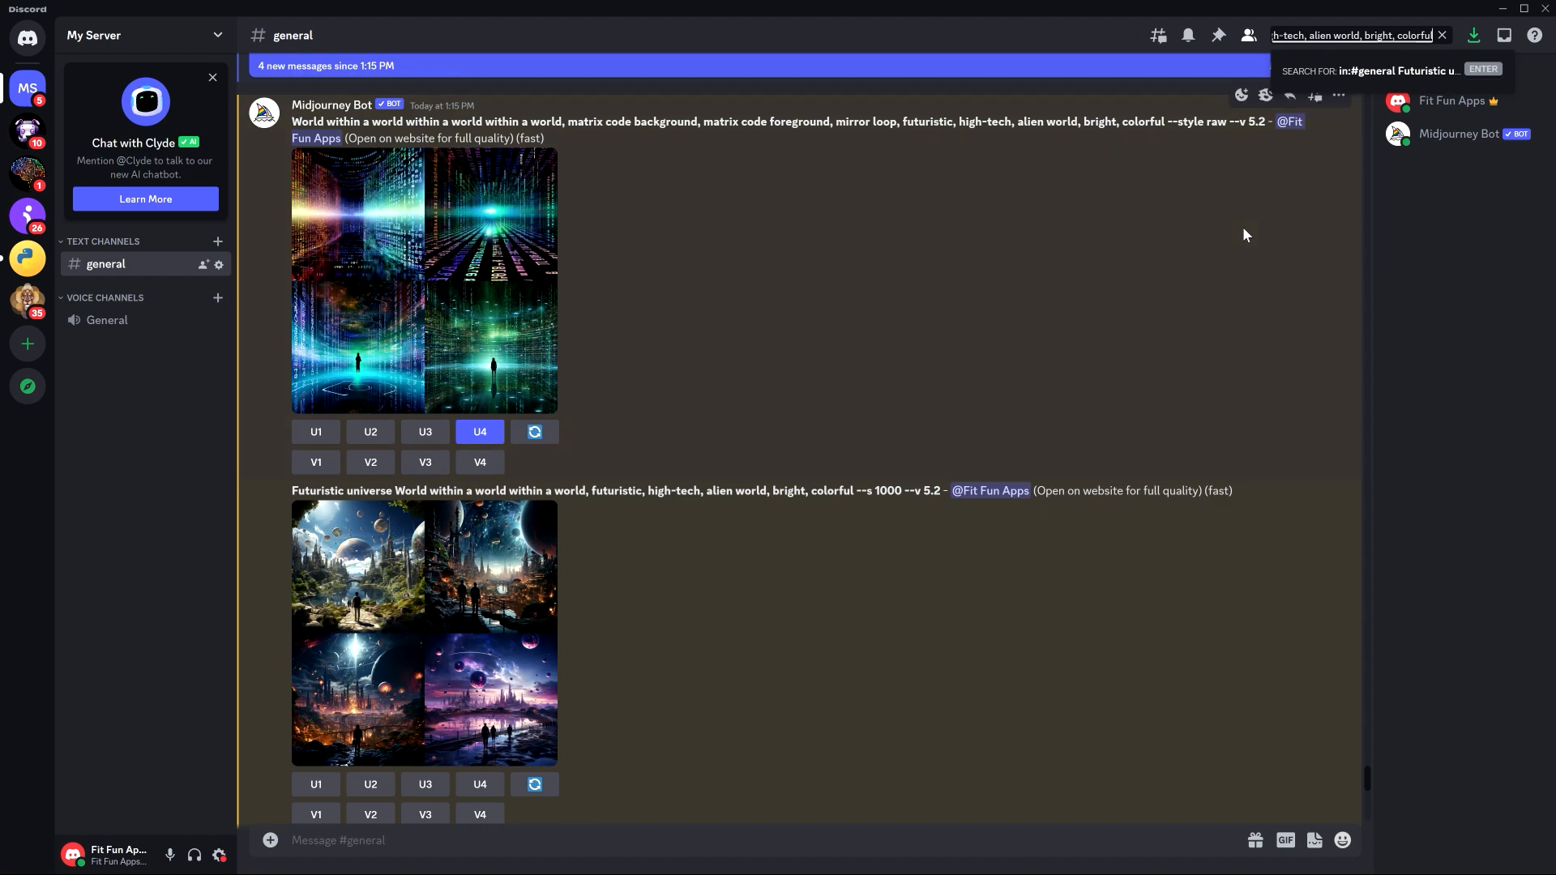
key("Return")
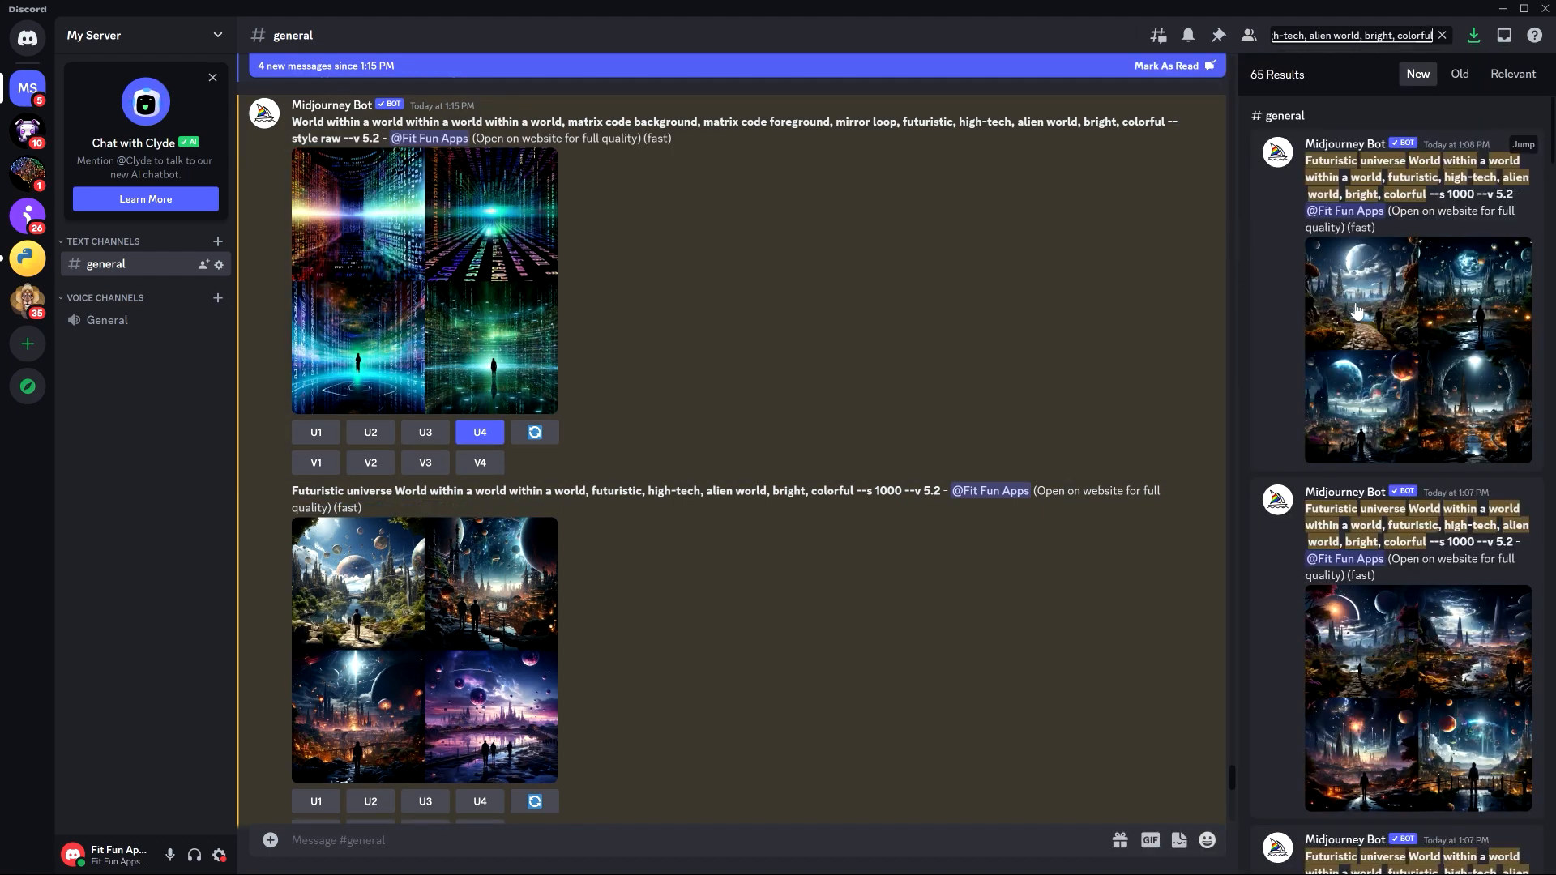
Browse the search results for earlier "Futuristic universe" images, examining the 1:08 PM grid enlarged.
scroll(1411, 440, "down", 15)
scroll(1411, 441, "up", 15)
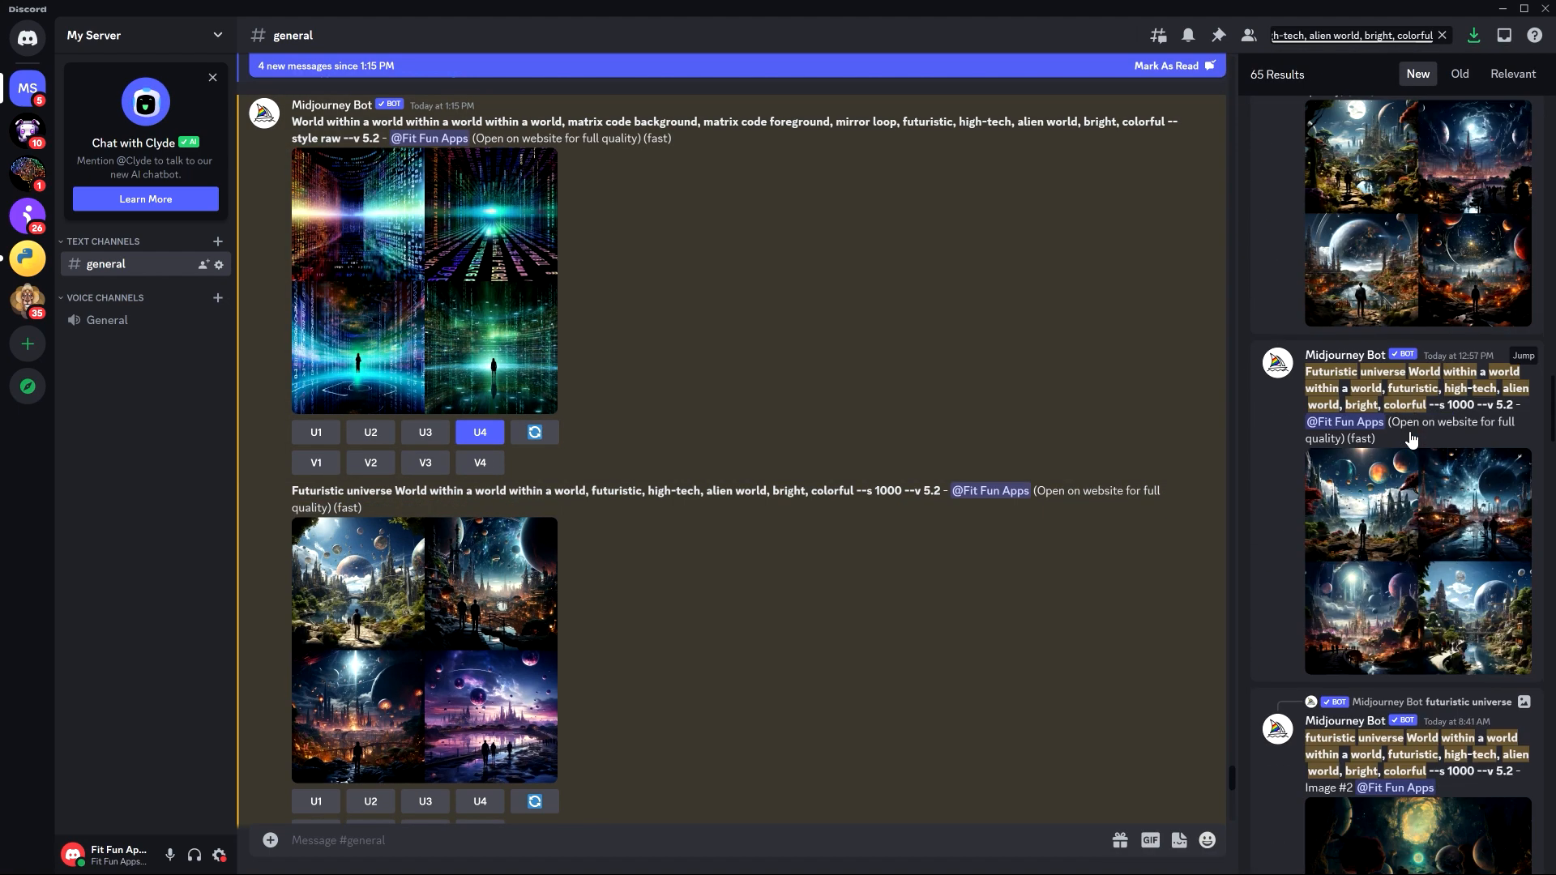
left_click(1360, 311)
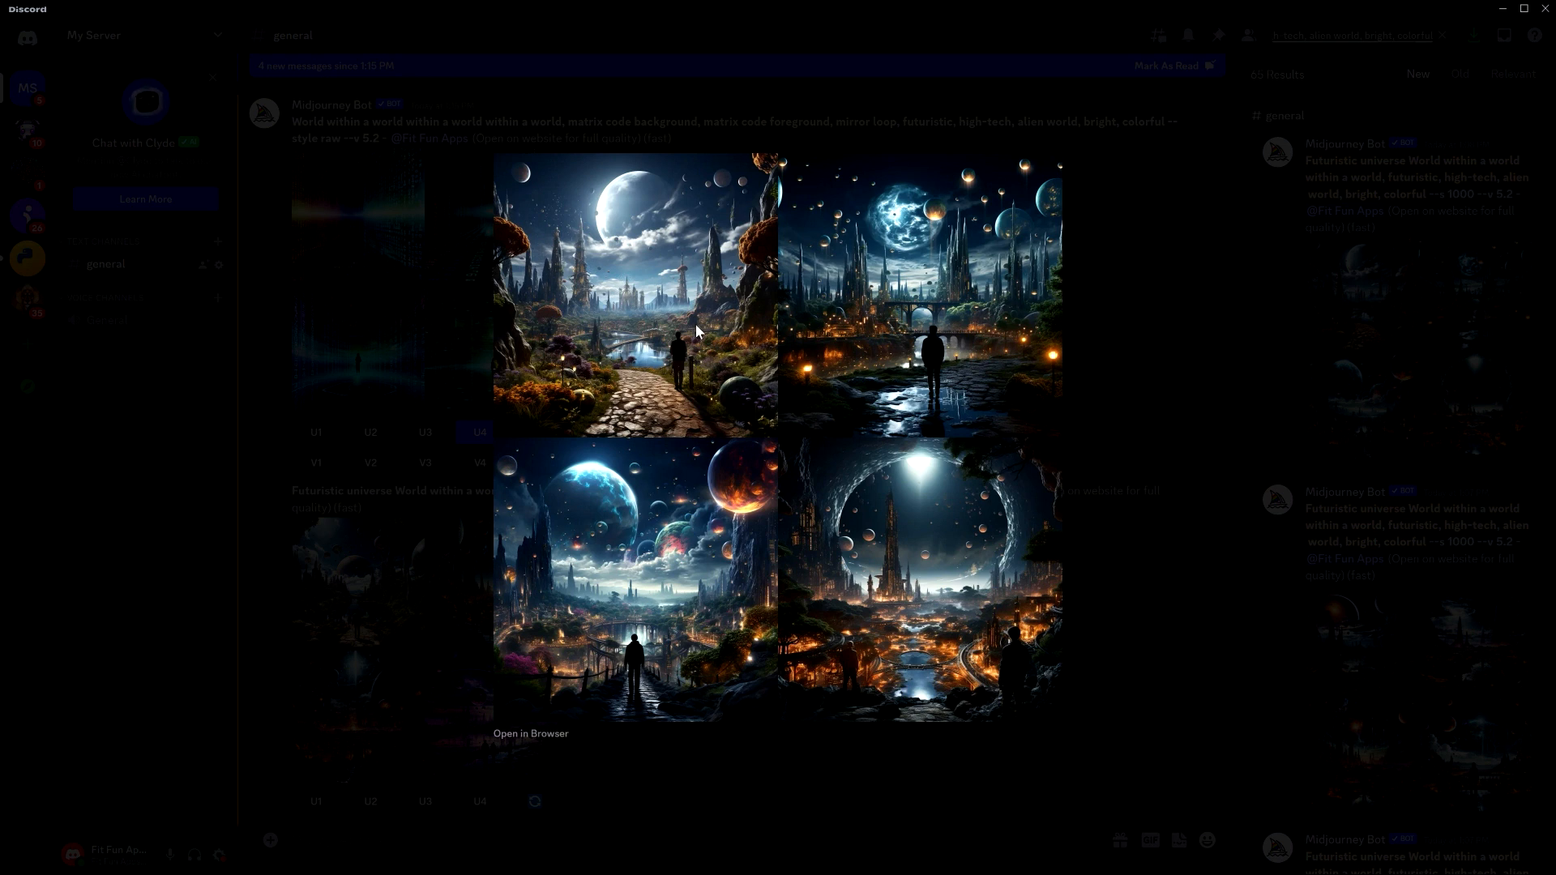
left_click(1335, 500)
left_click(1389, 655)
left_click(1391, 658)
scroll(1392, 663, "down", 20)
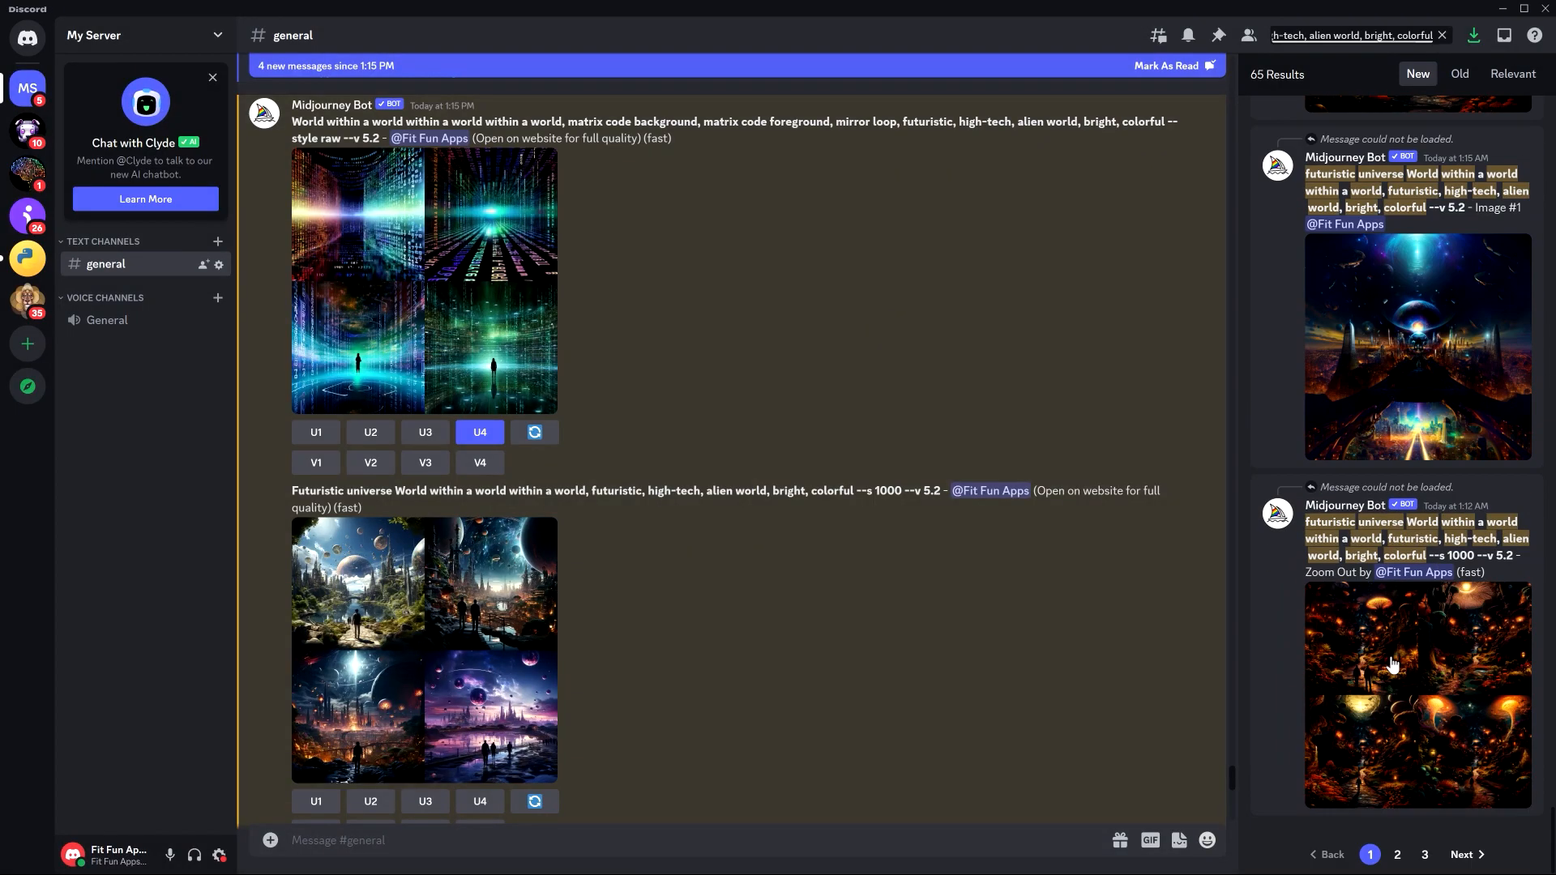
scroll(1410, 527, "up", 8)
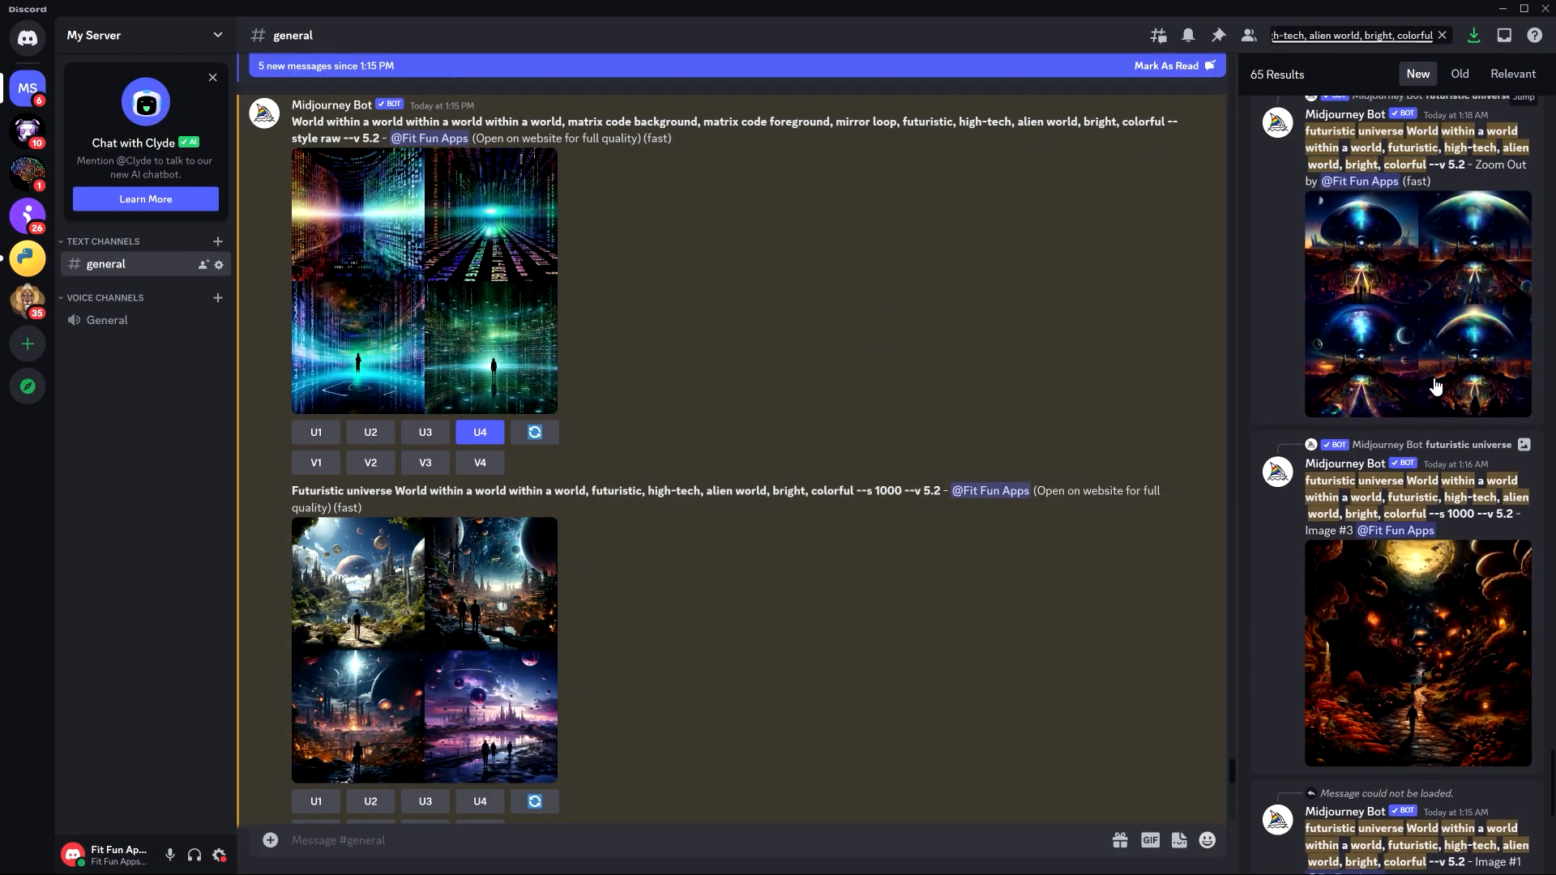
scroll(1435, 387, "up", 10)
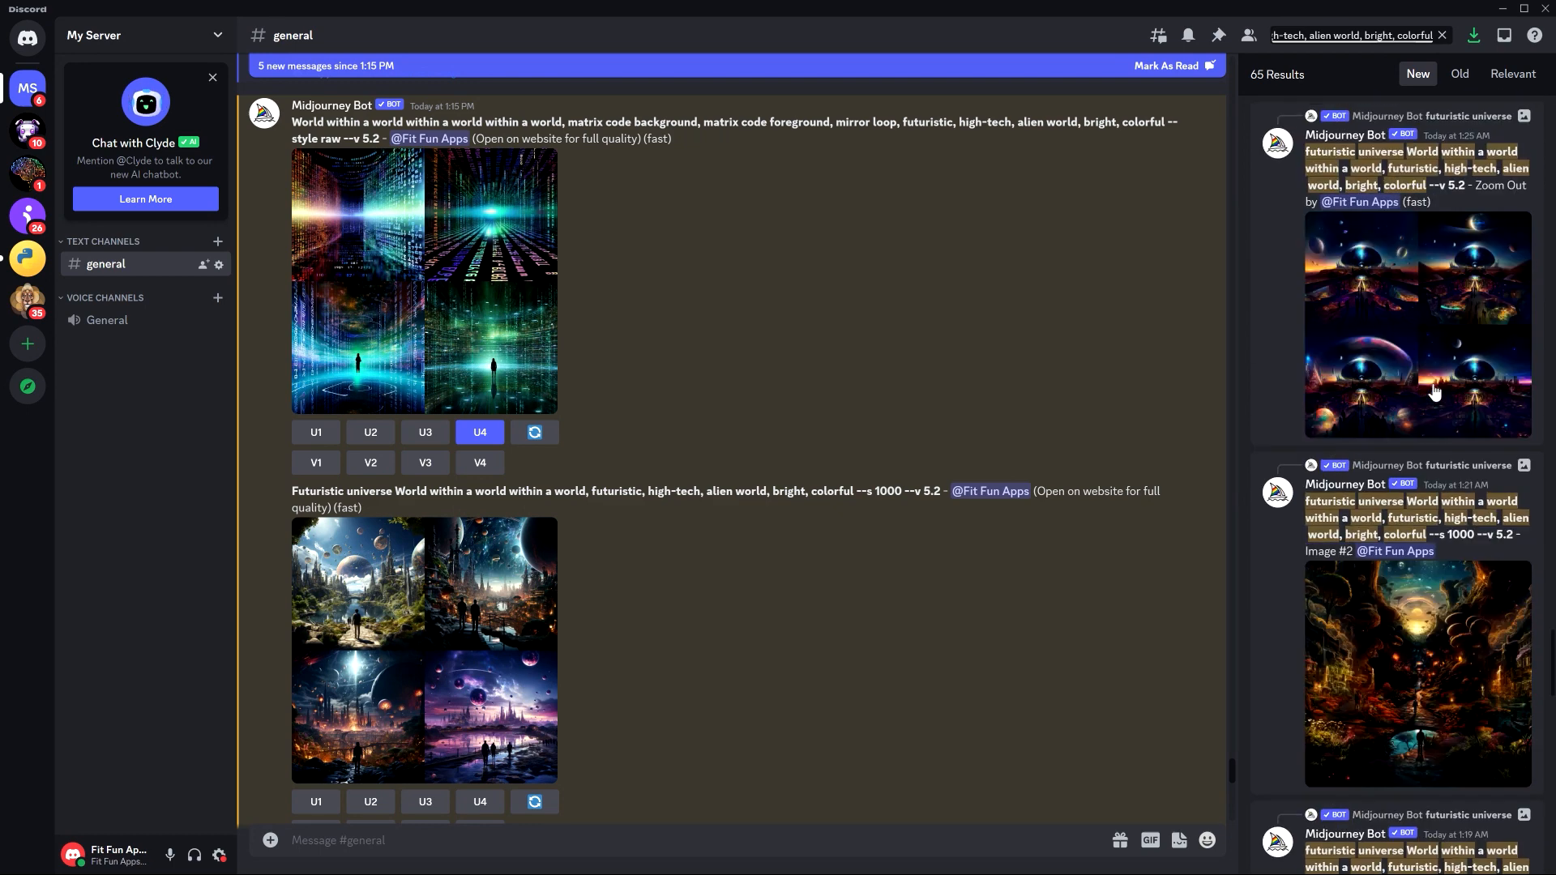
scroll(1436, 391, "up", 3)
scroll(1388, 504, "up", 10)
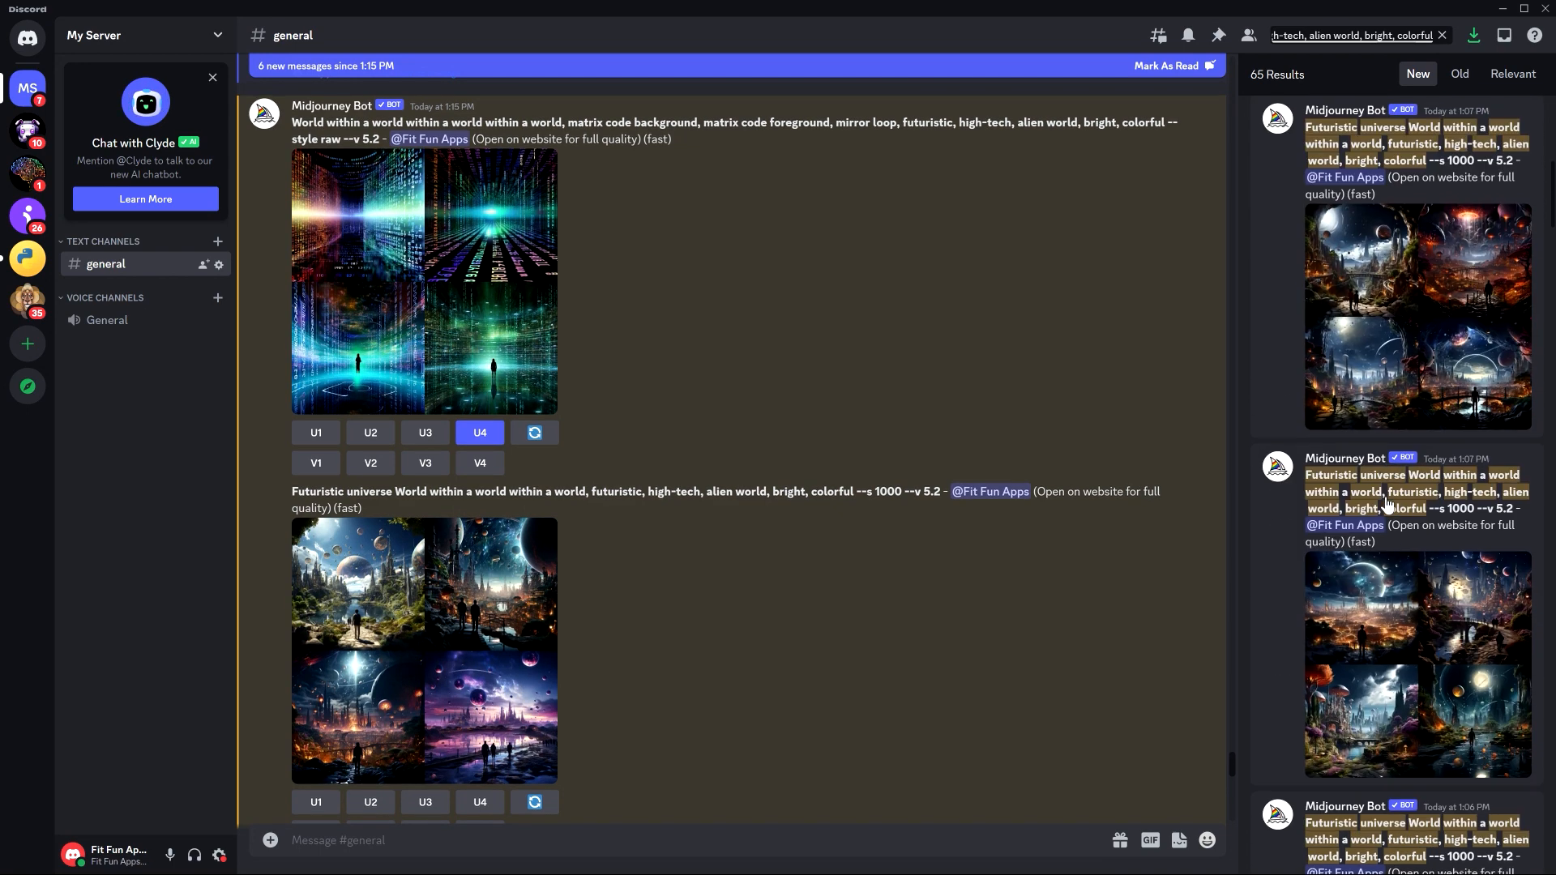
Jump to the 1:07 PM "Futuristic universe" grid with the bridge scenes, examine it enlarged and upscale its fourth image.
left_click(1394, 381)
left_click(1384, 571)
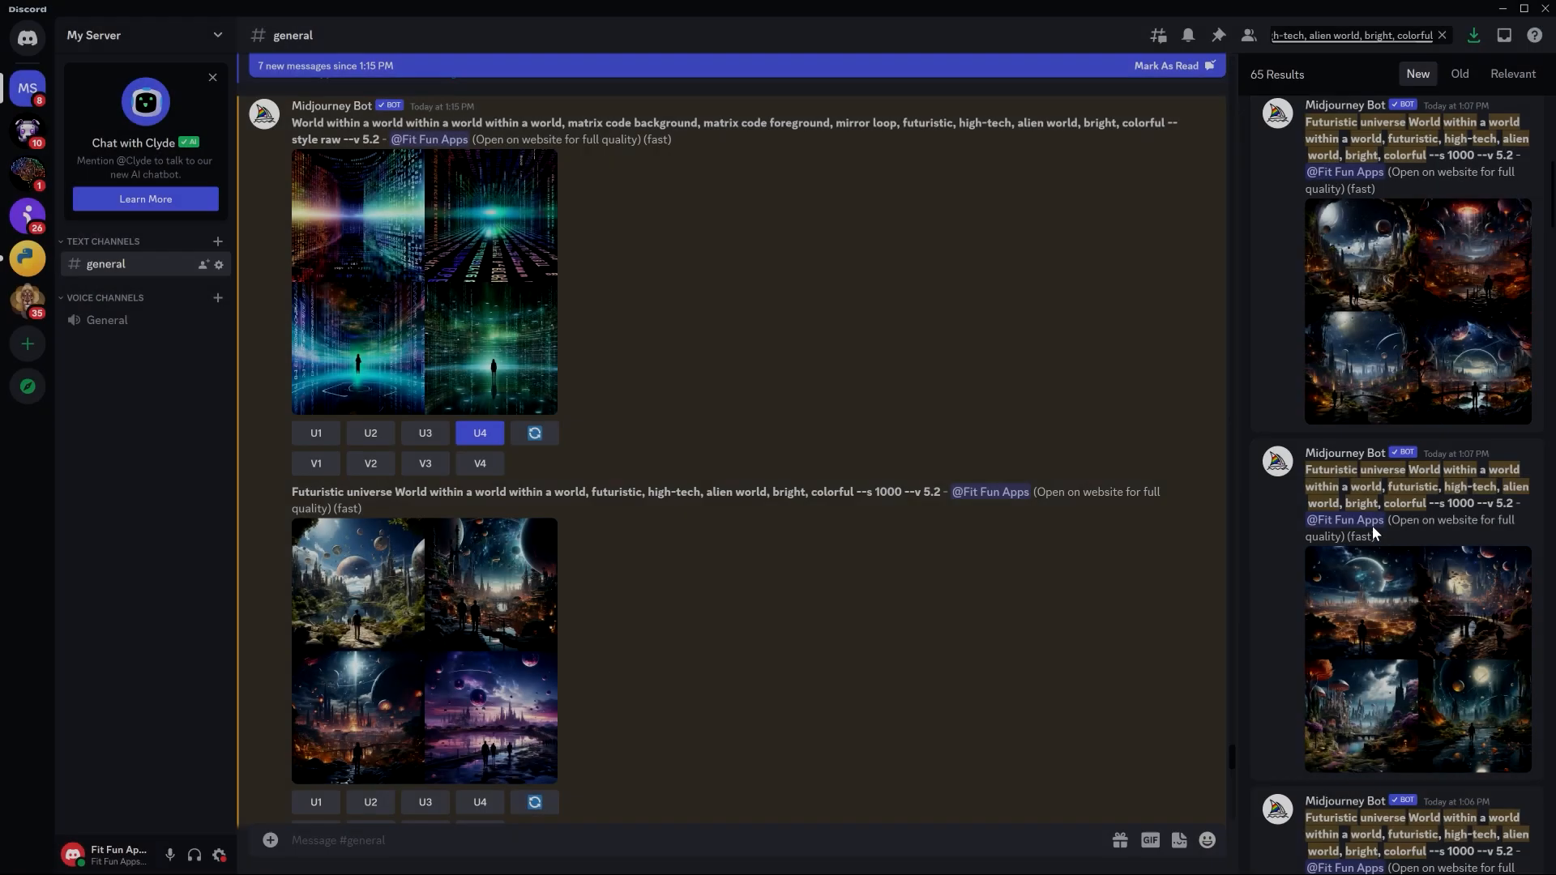
left_click(1381, 139)
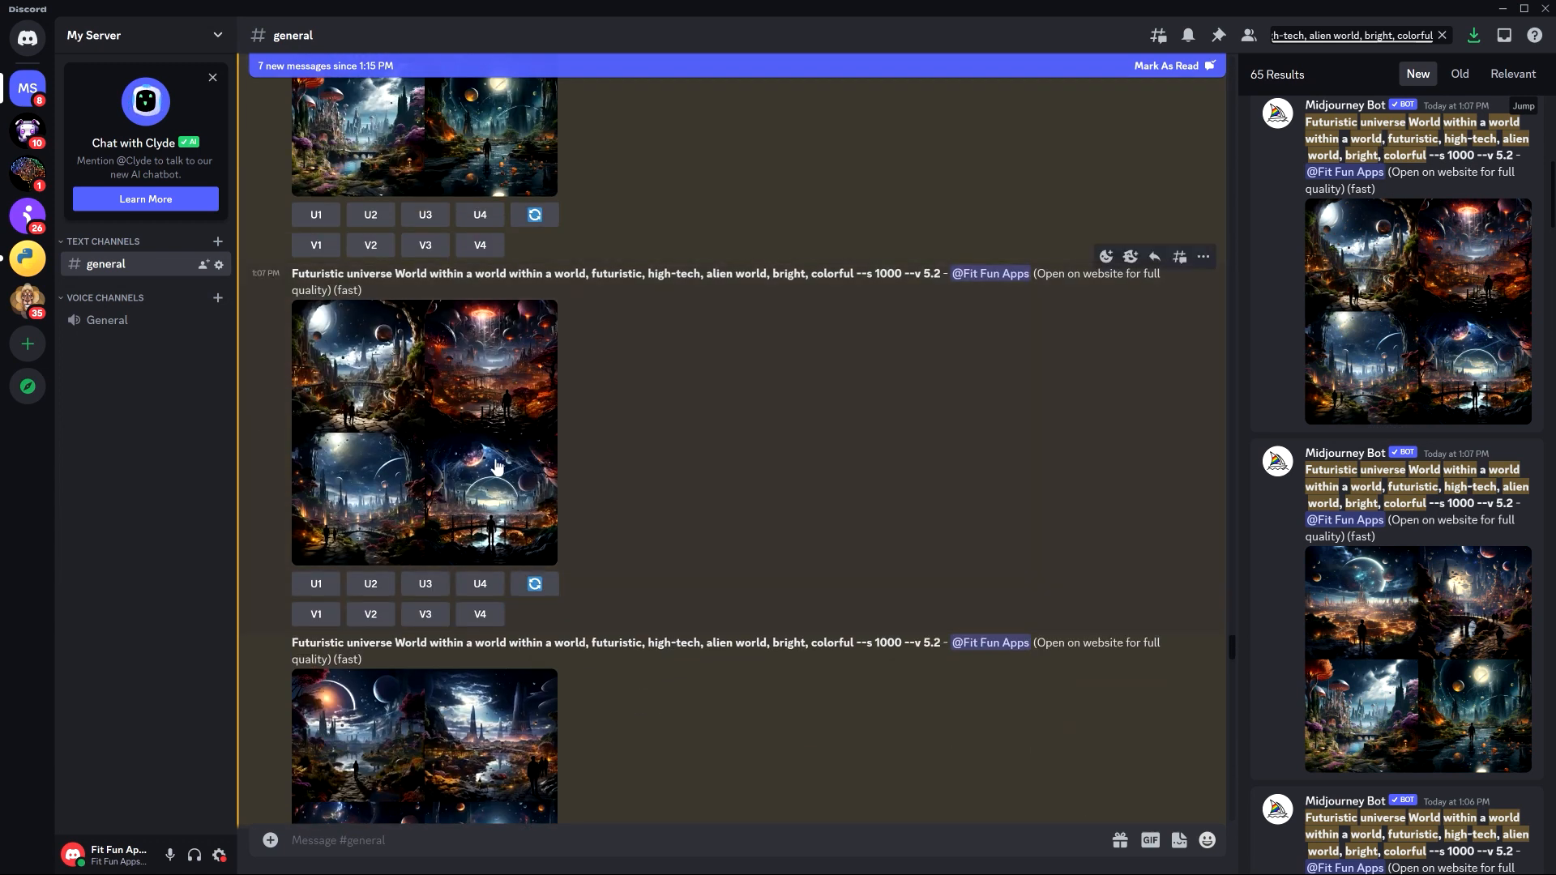
left_click(497, 466)
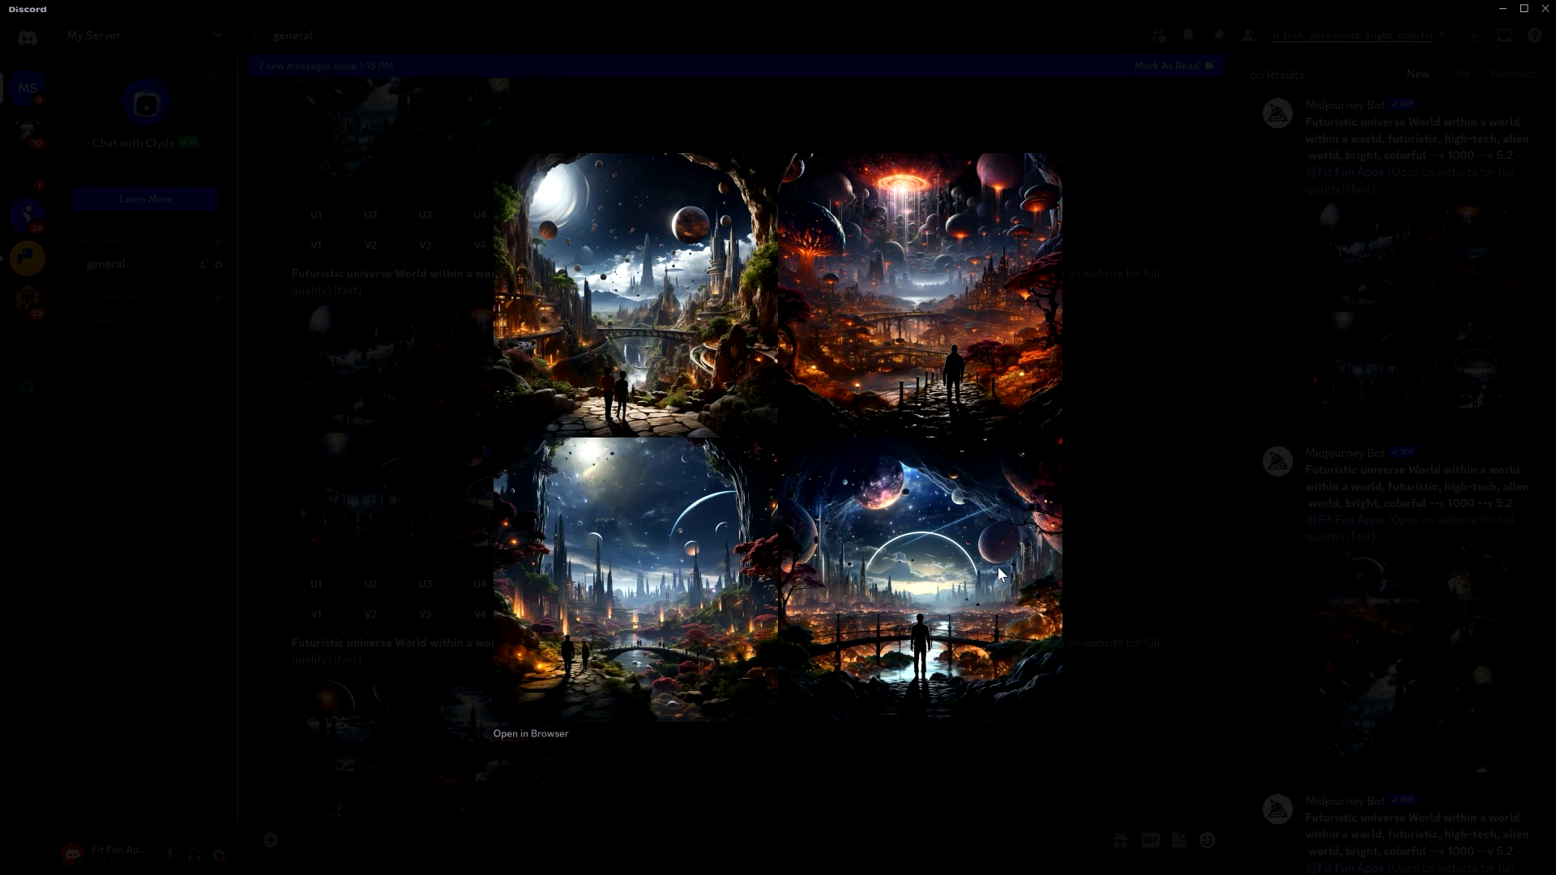
left_click(1110, 550)
left_click(479, 582)
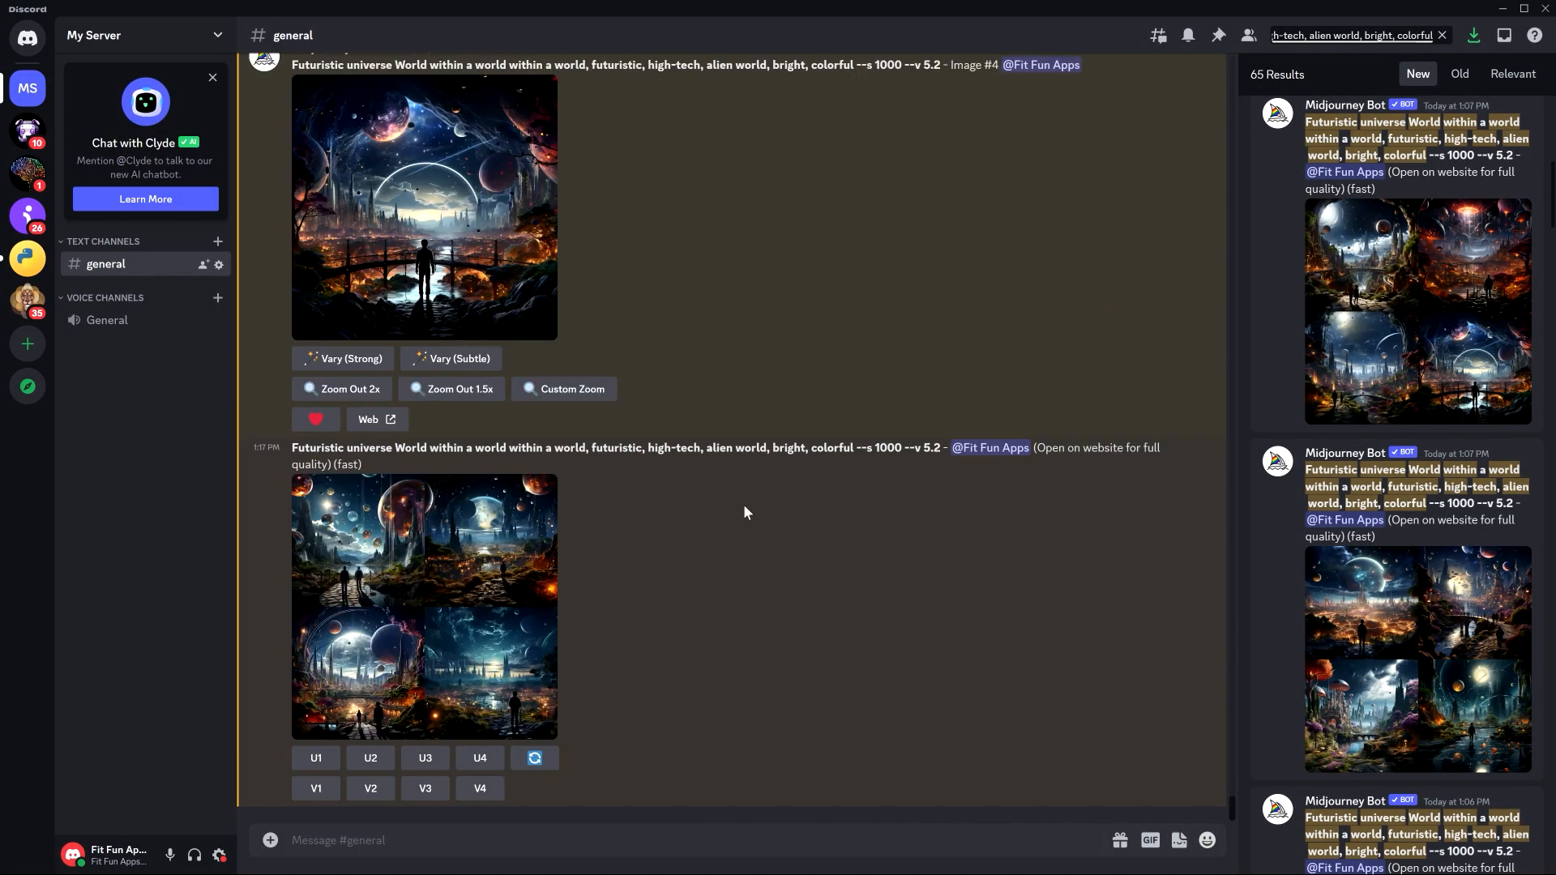
Apply Zoom Out 2x to the upscaled fourth image and check the queued job.
scroll(744, 509, "up", 2)
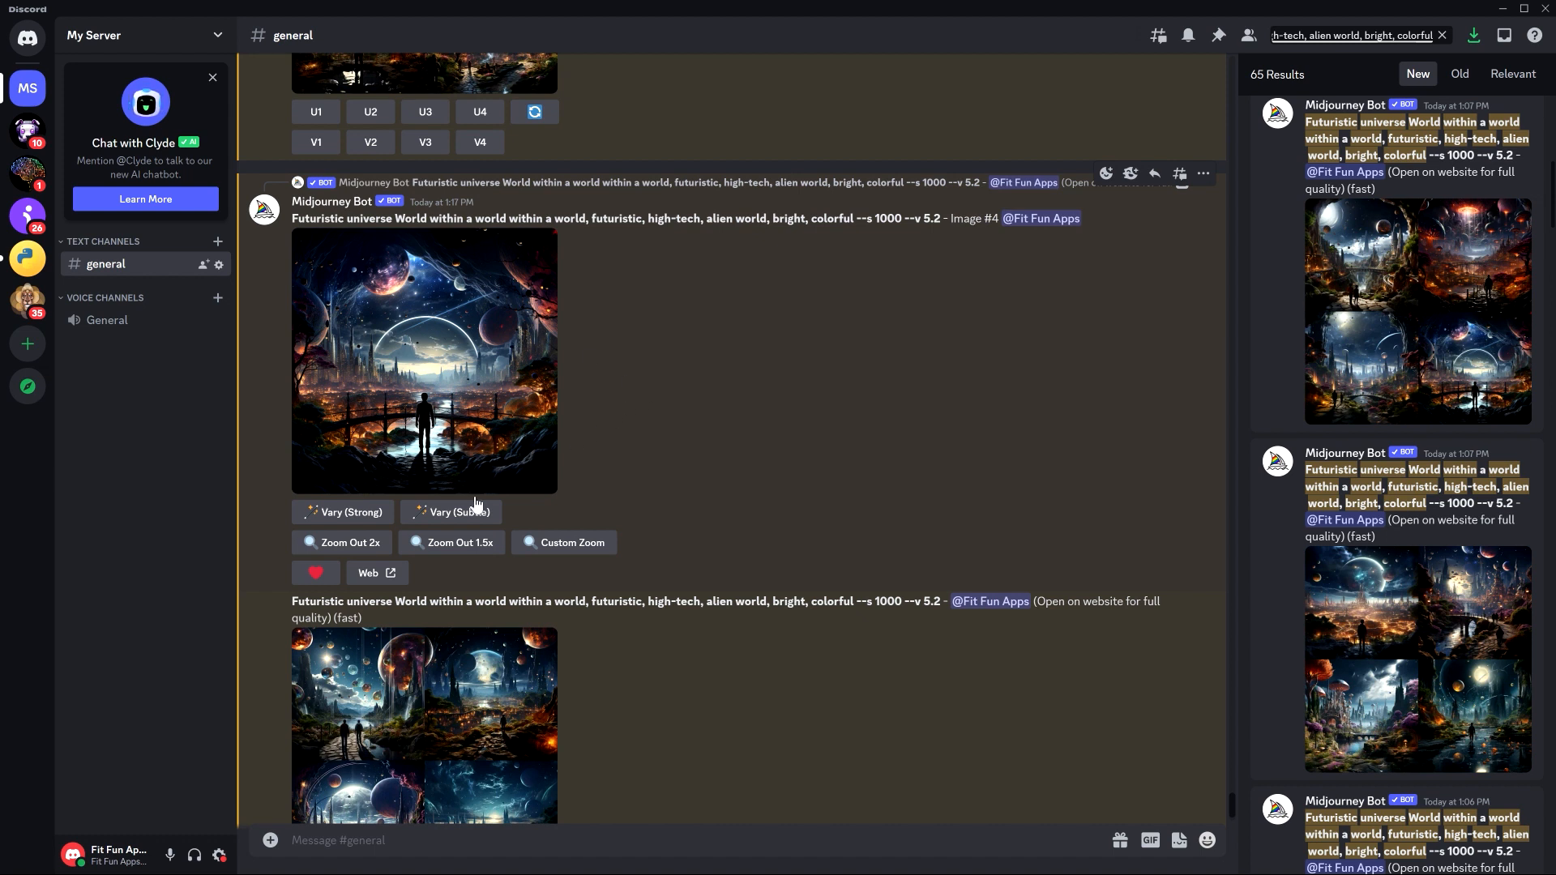
left_click(297, 549)
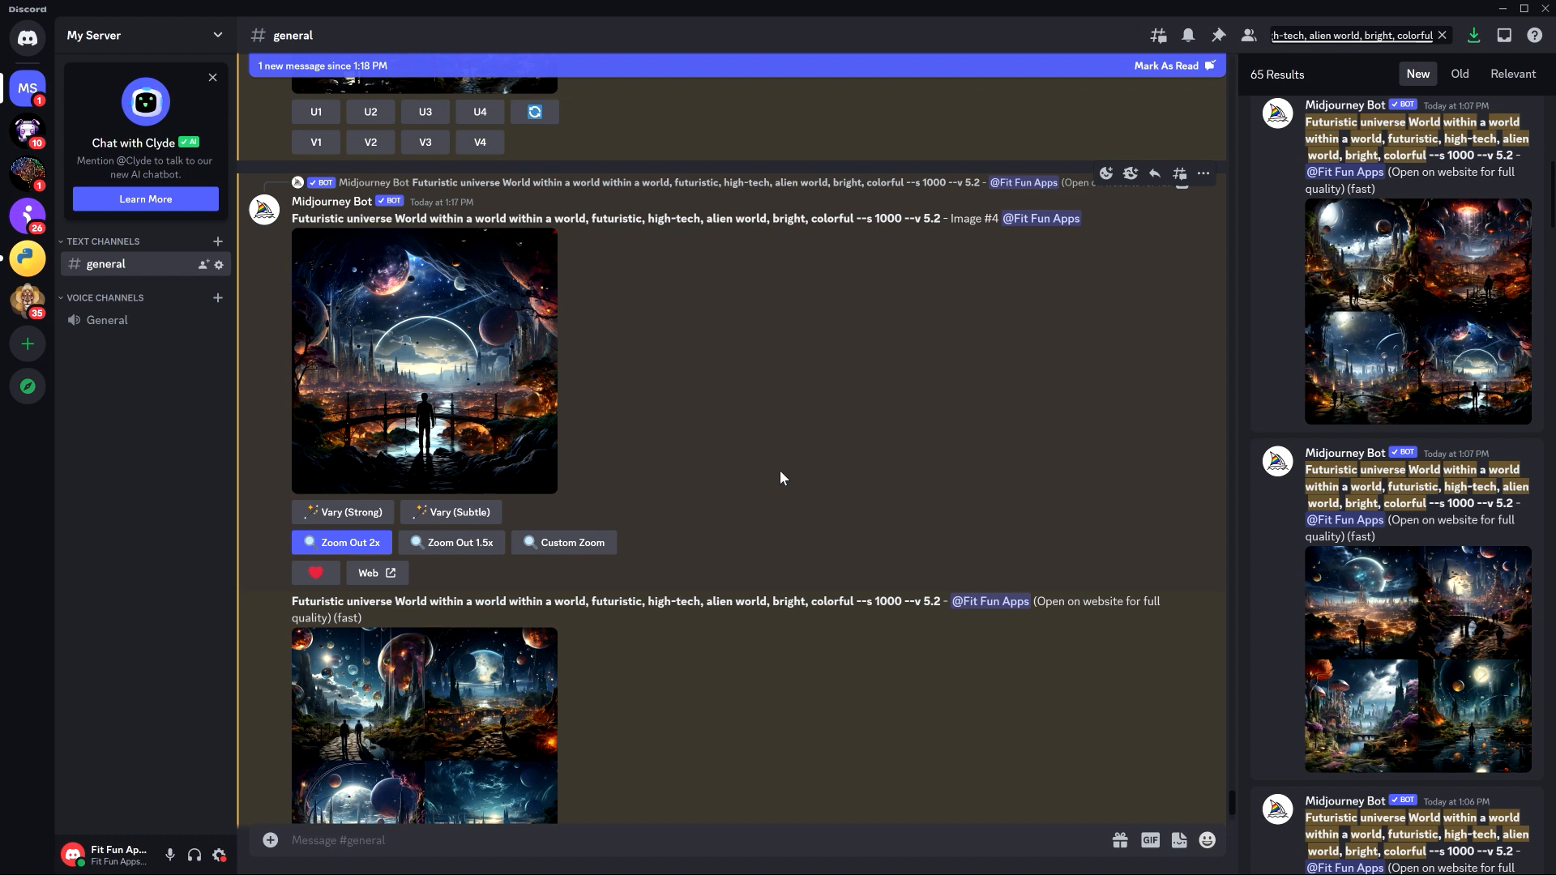
scroll(806, 554, "down", 4)
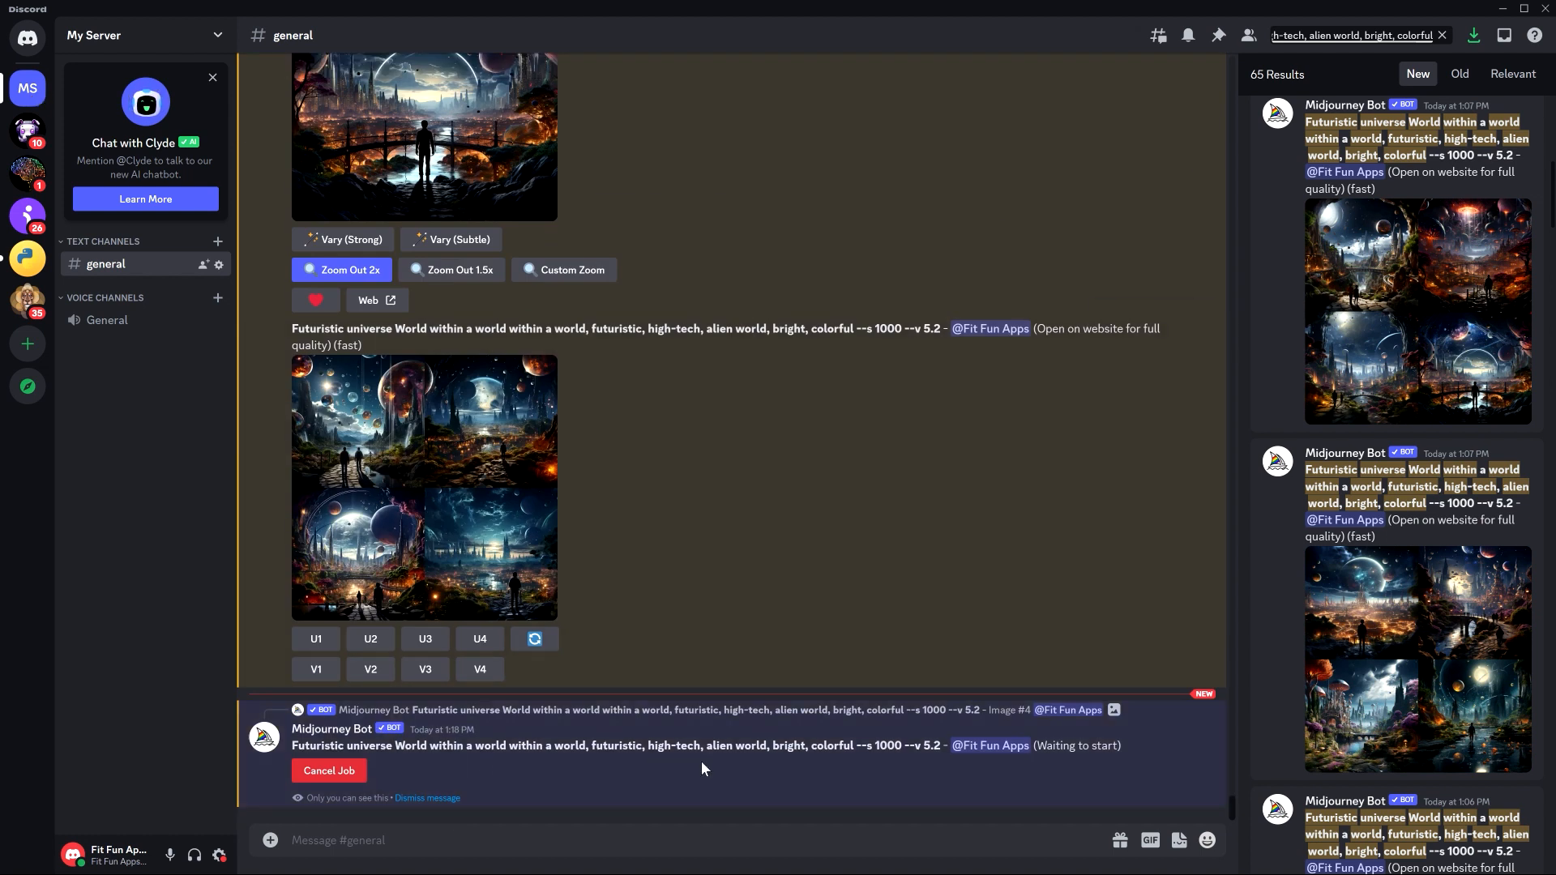
scroll(702, 761, "up", 3)
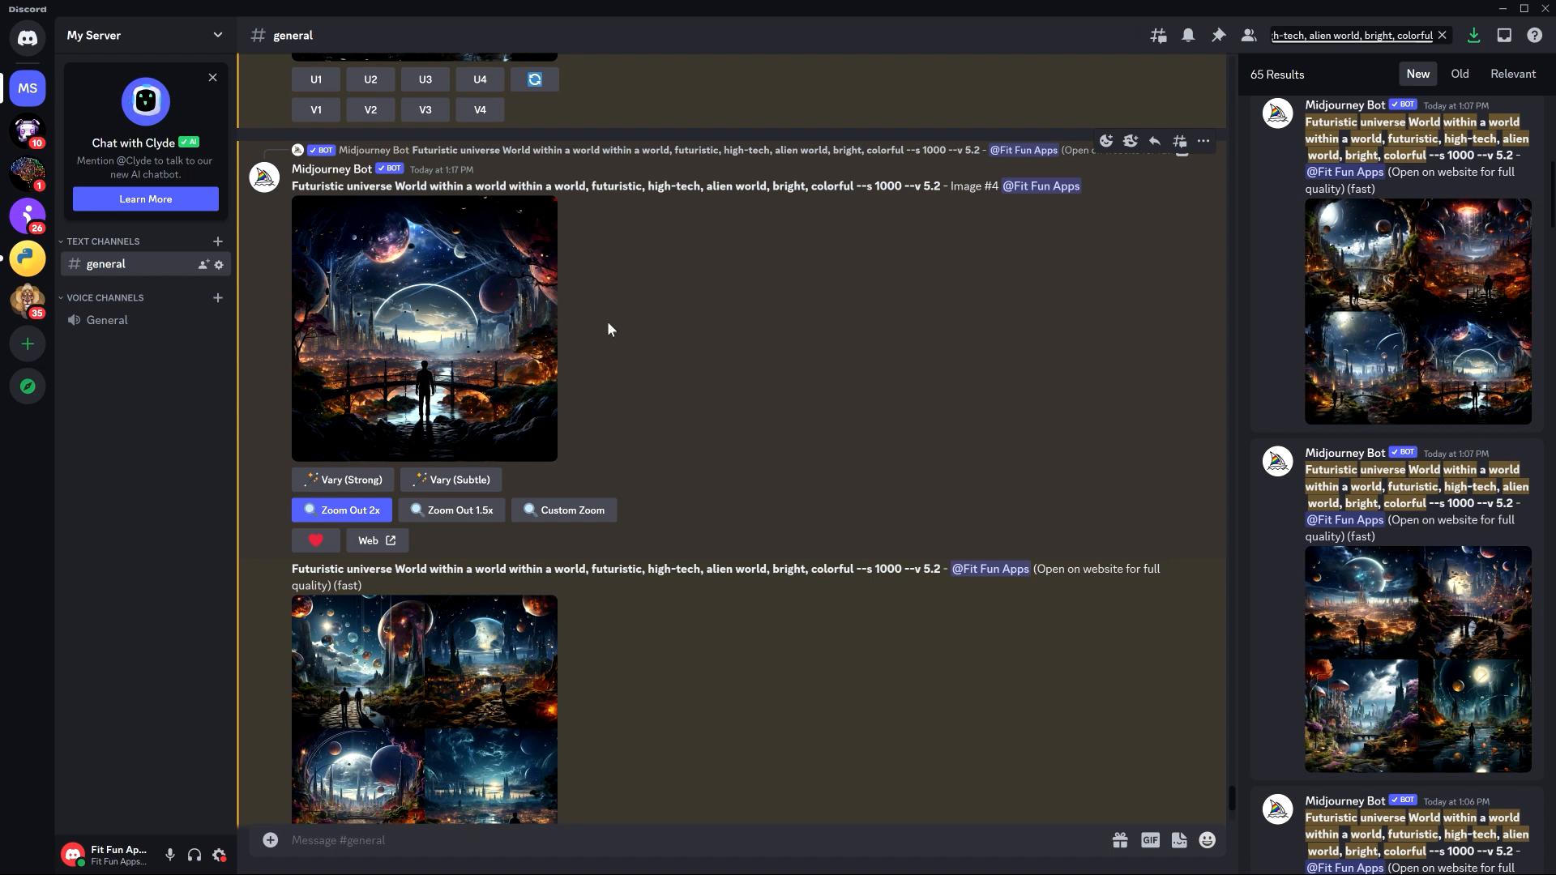
Review the upscaled image's zoom options and its Custom Zoom form, closing the form without submitting it.
left_click(322, 523)
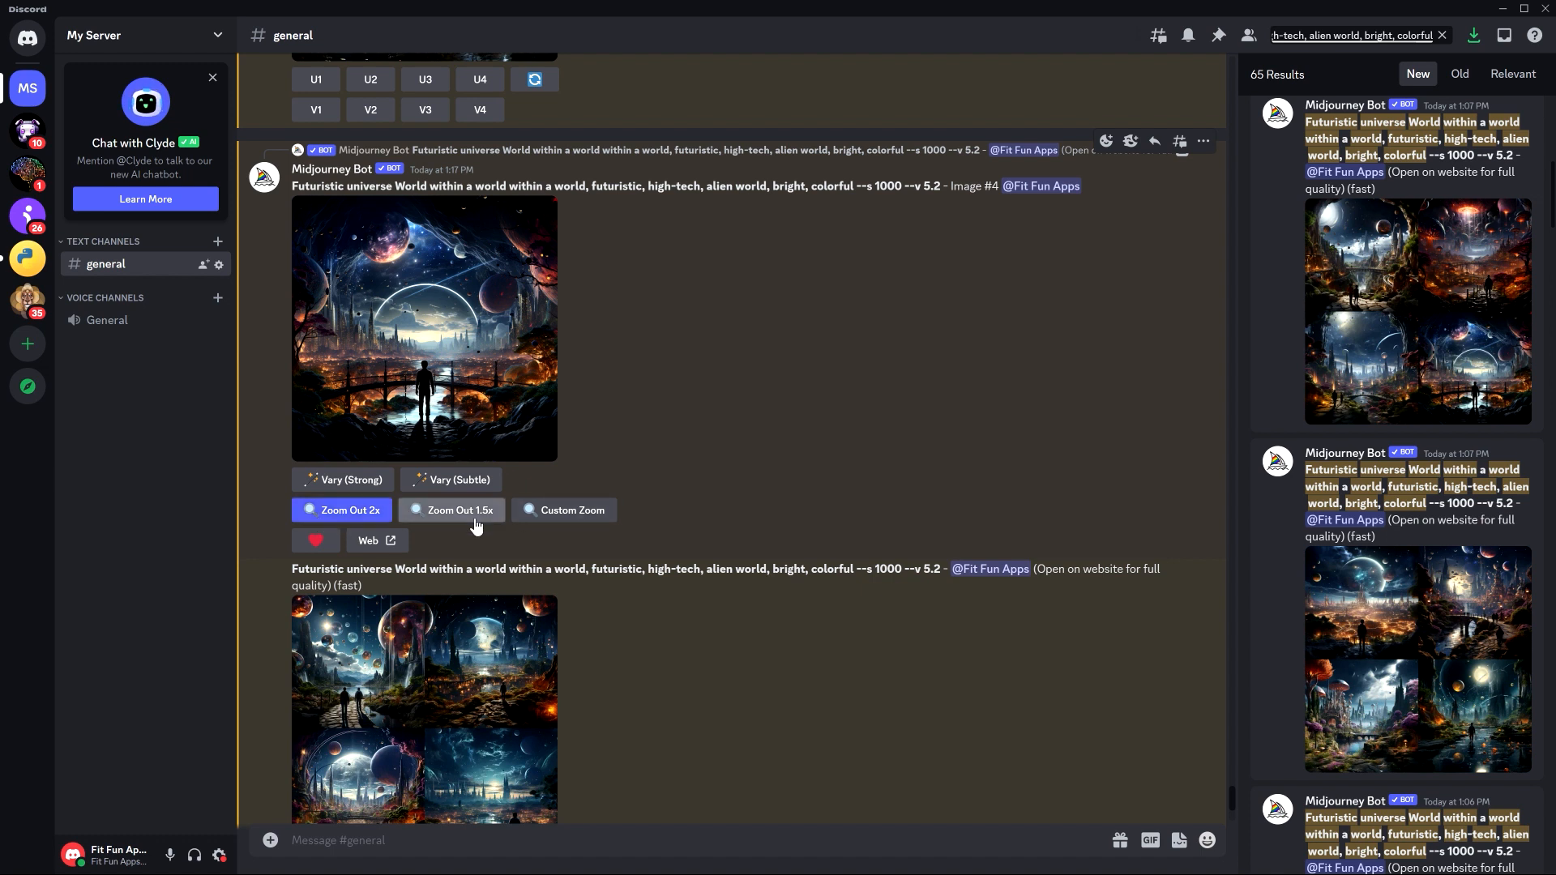
left_click(552, 519)
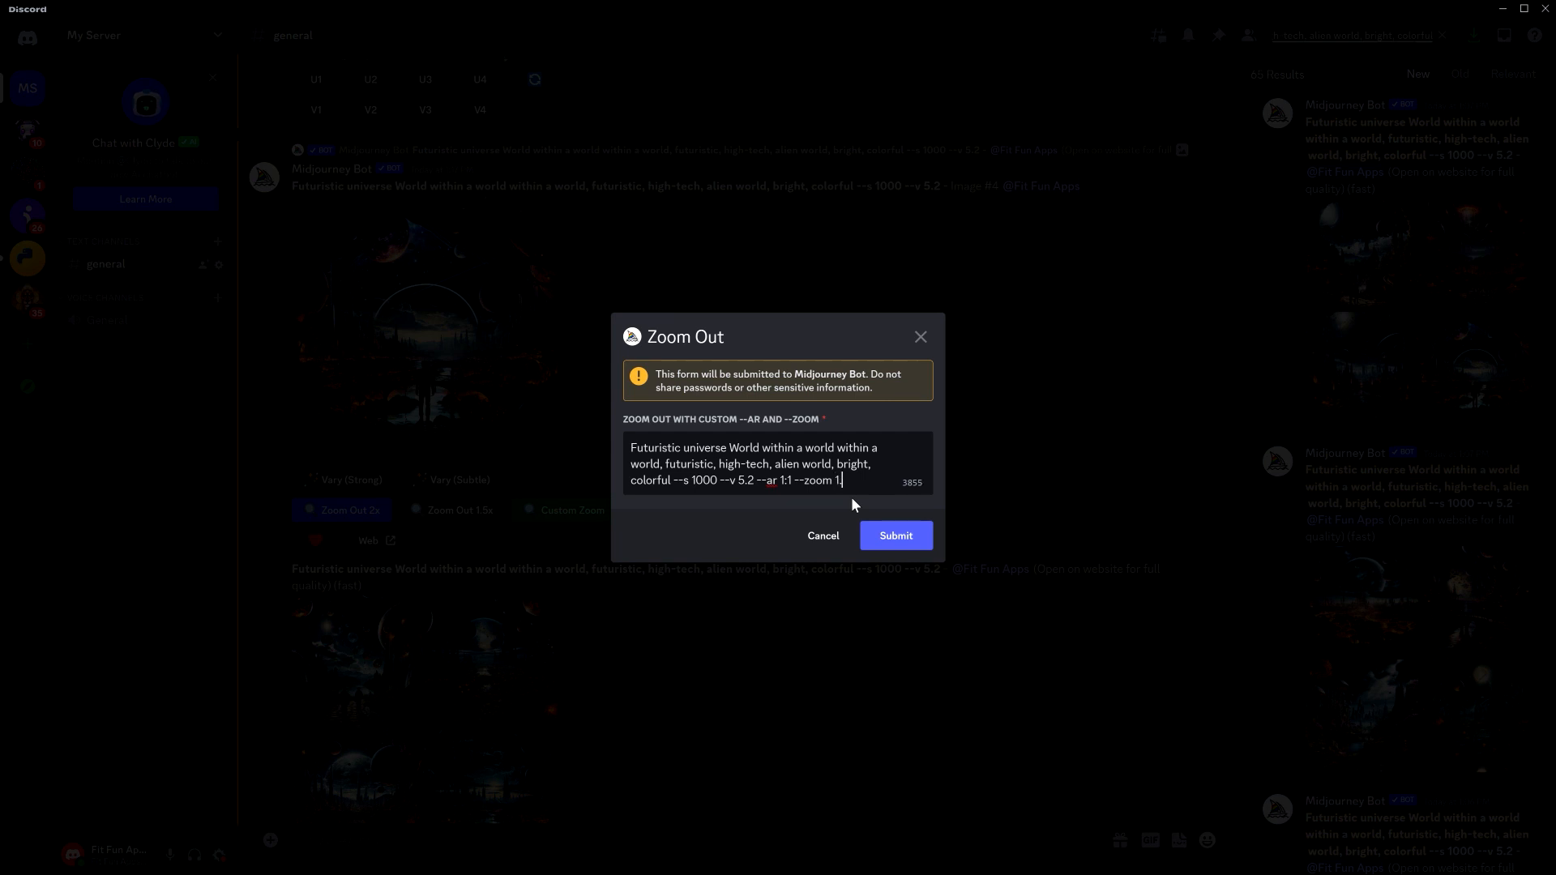
left_click(820, 536)
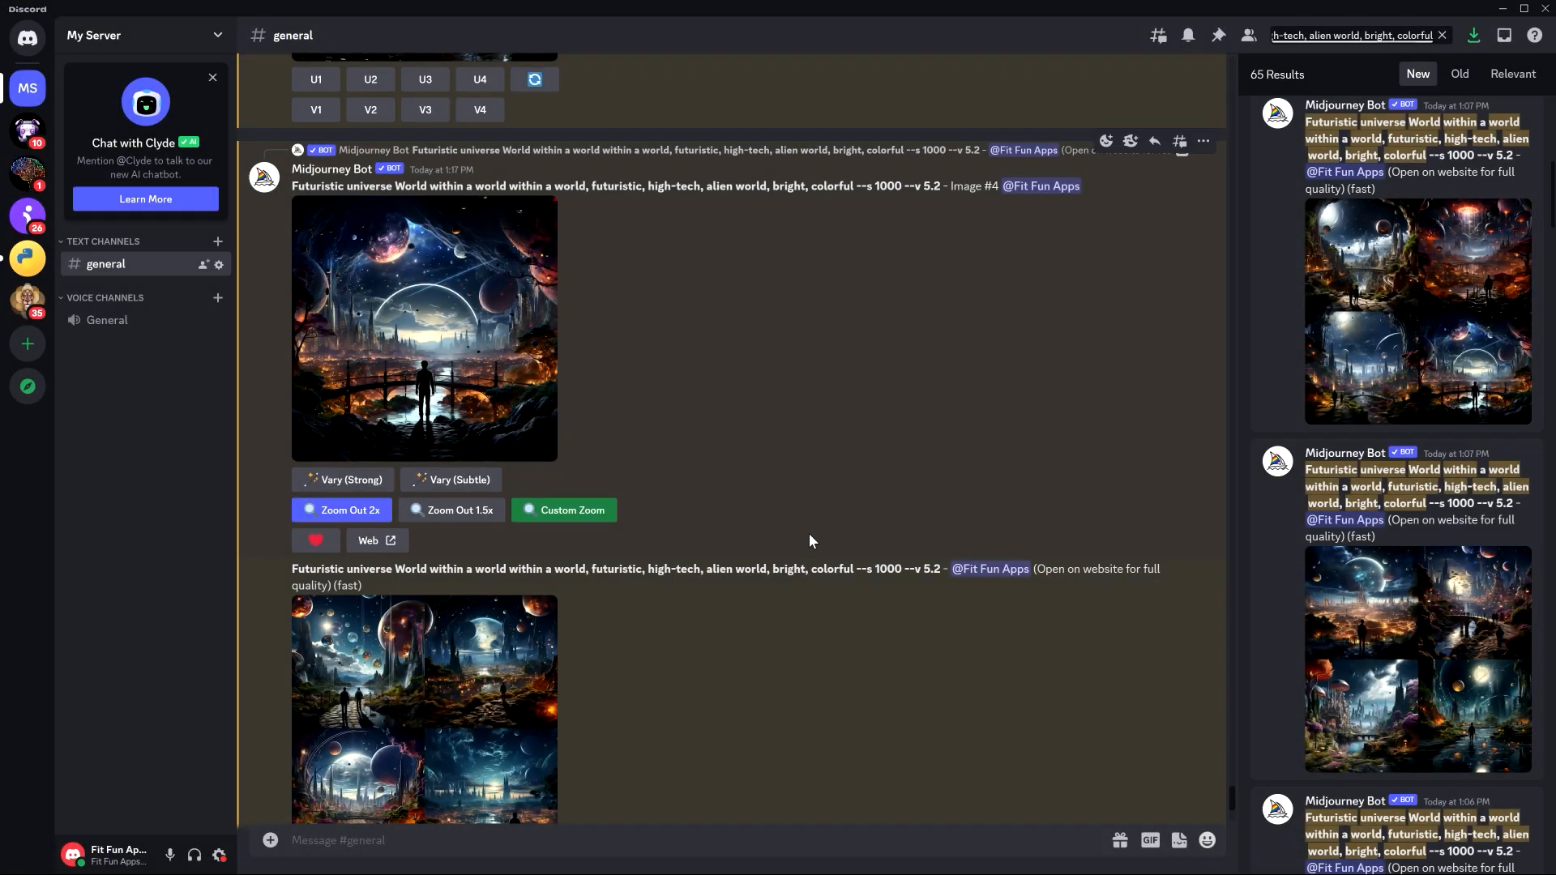
Open the Midjourney profile page from the desktop and view the grids and the upscales.
left_click(479, 464)
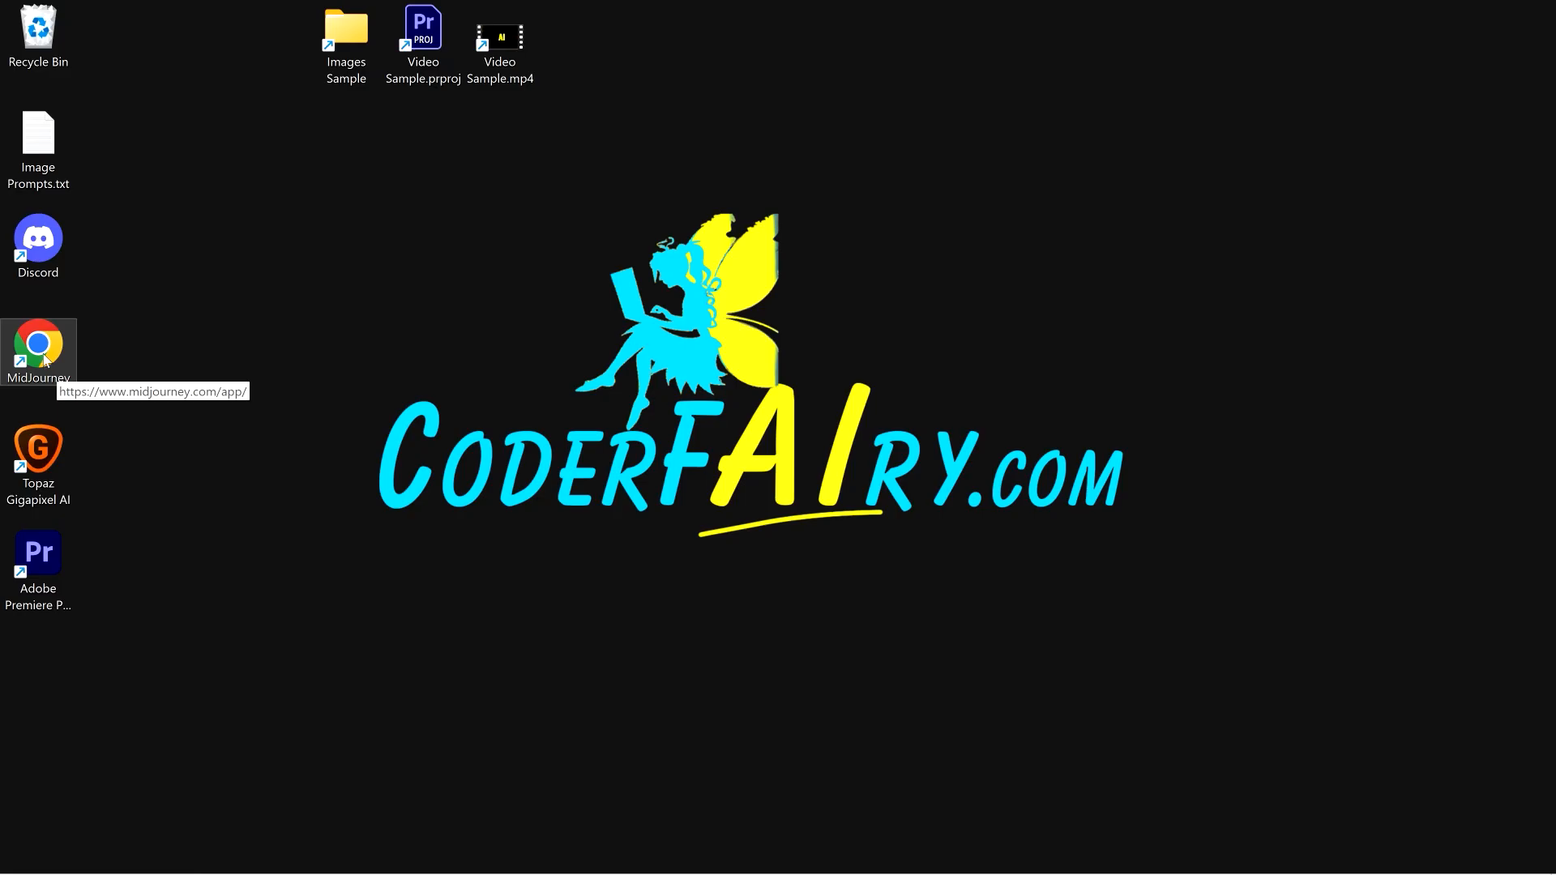
double_click(43, 357)
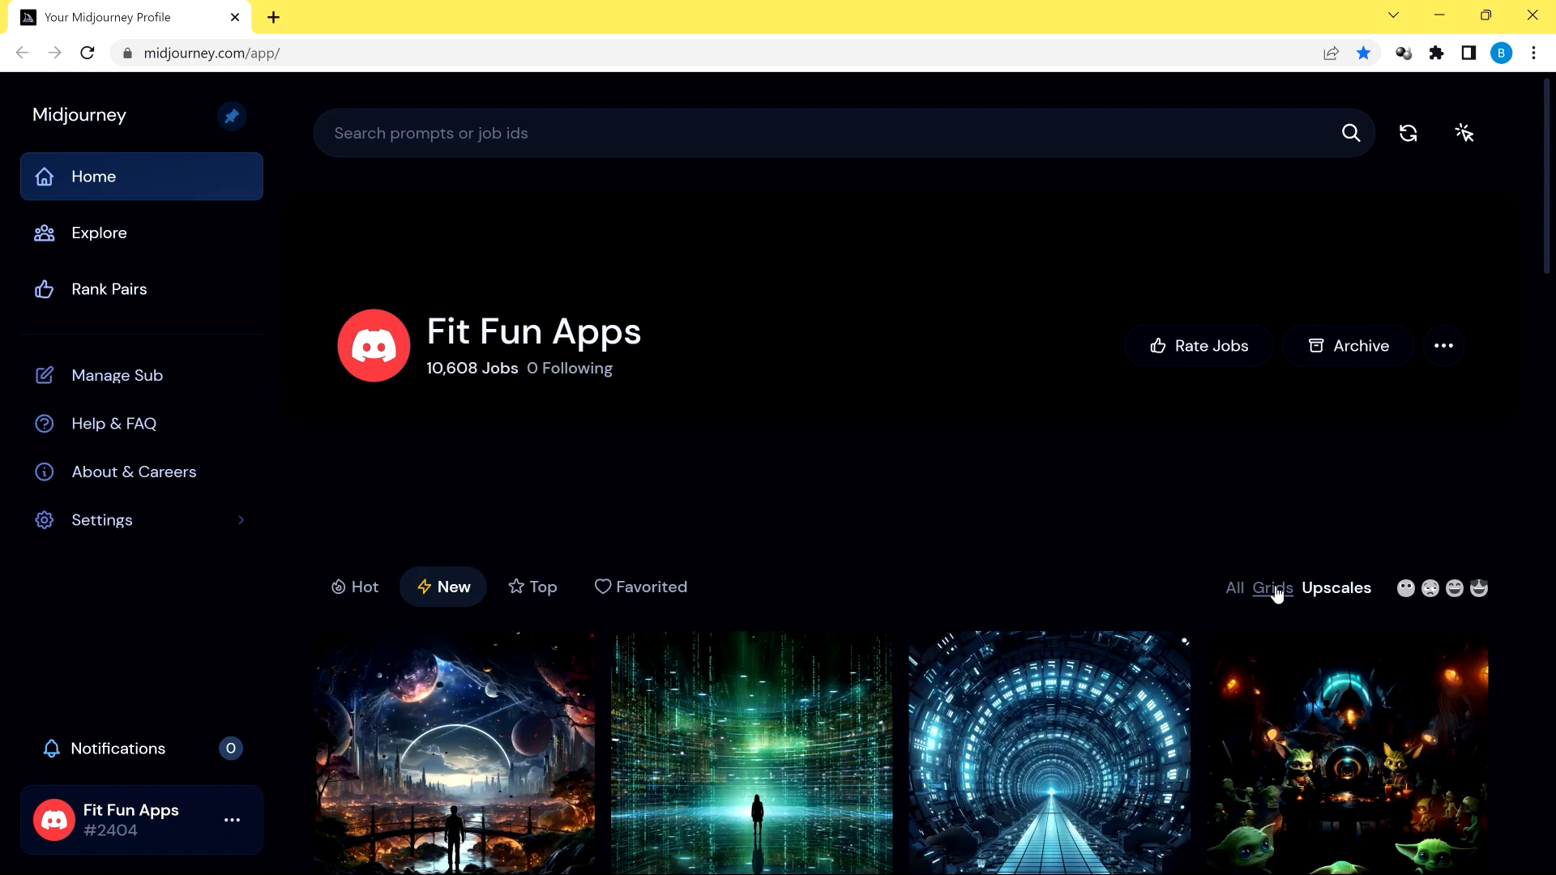
left_click(1277, 591)
left_click(1329, 590)
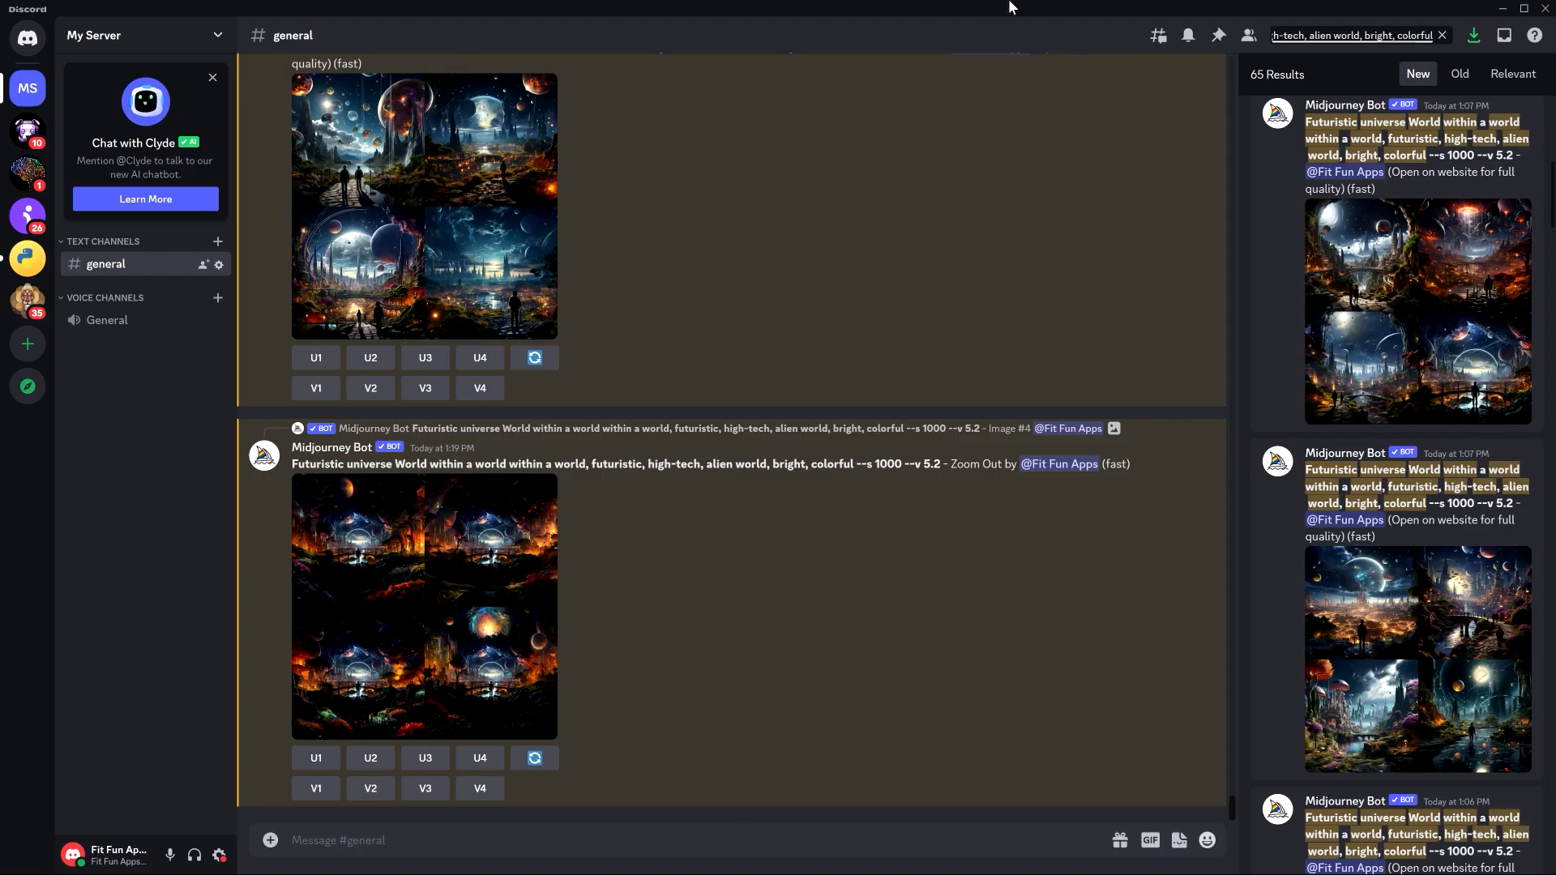
Place Discord beside the browser's original image and examine the 1:19 PM Zoom Out grid enlarged for comparison.
double_click(992, 10)
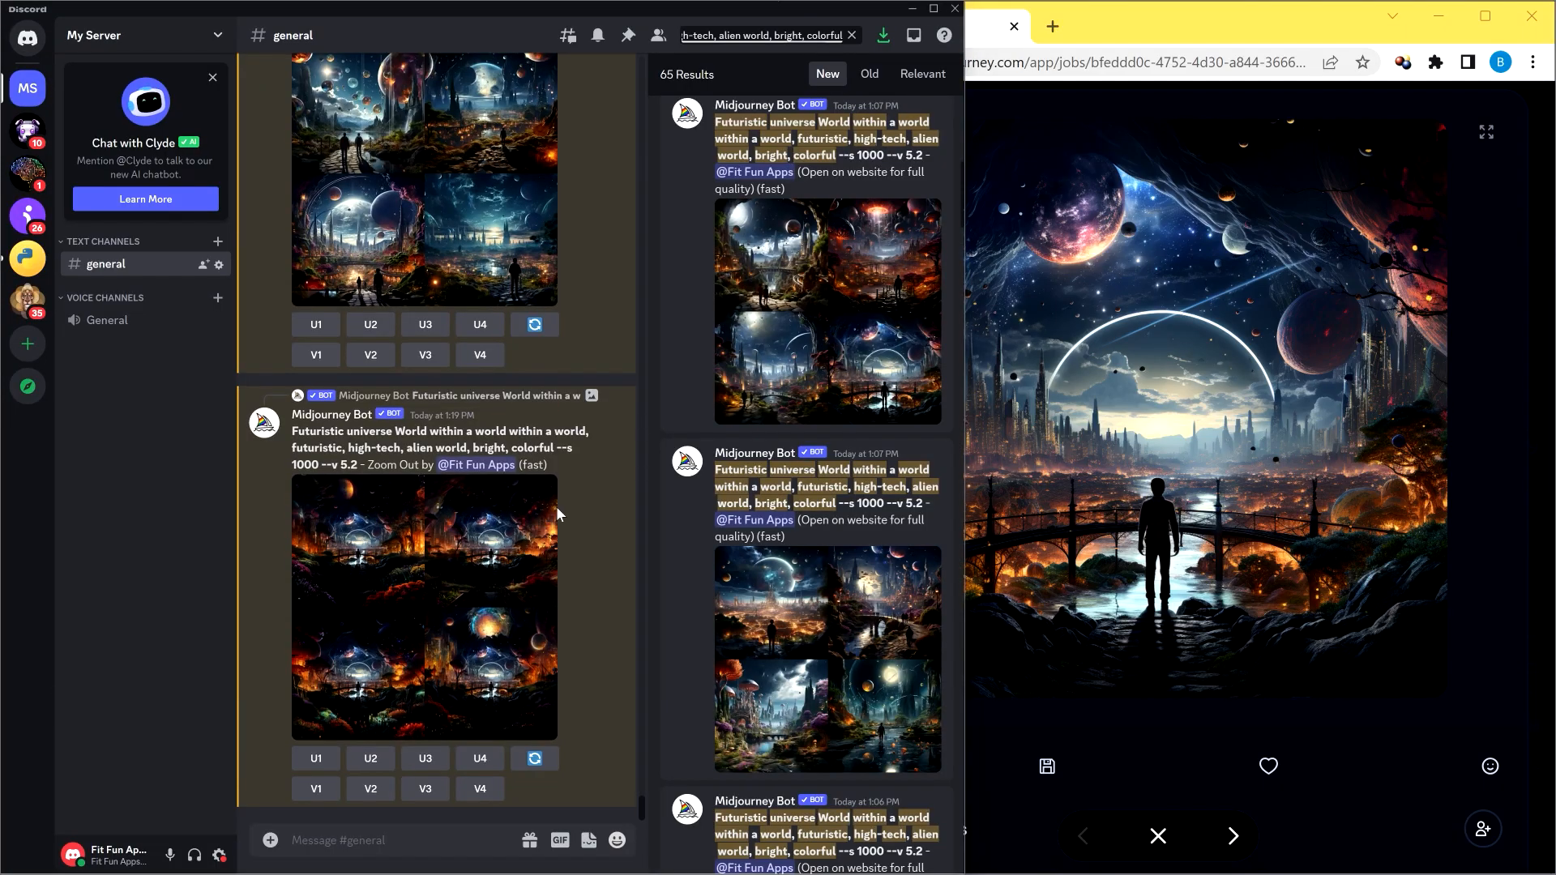
left_click(476, 650)
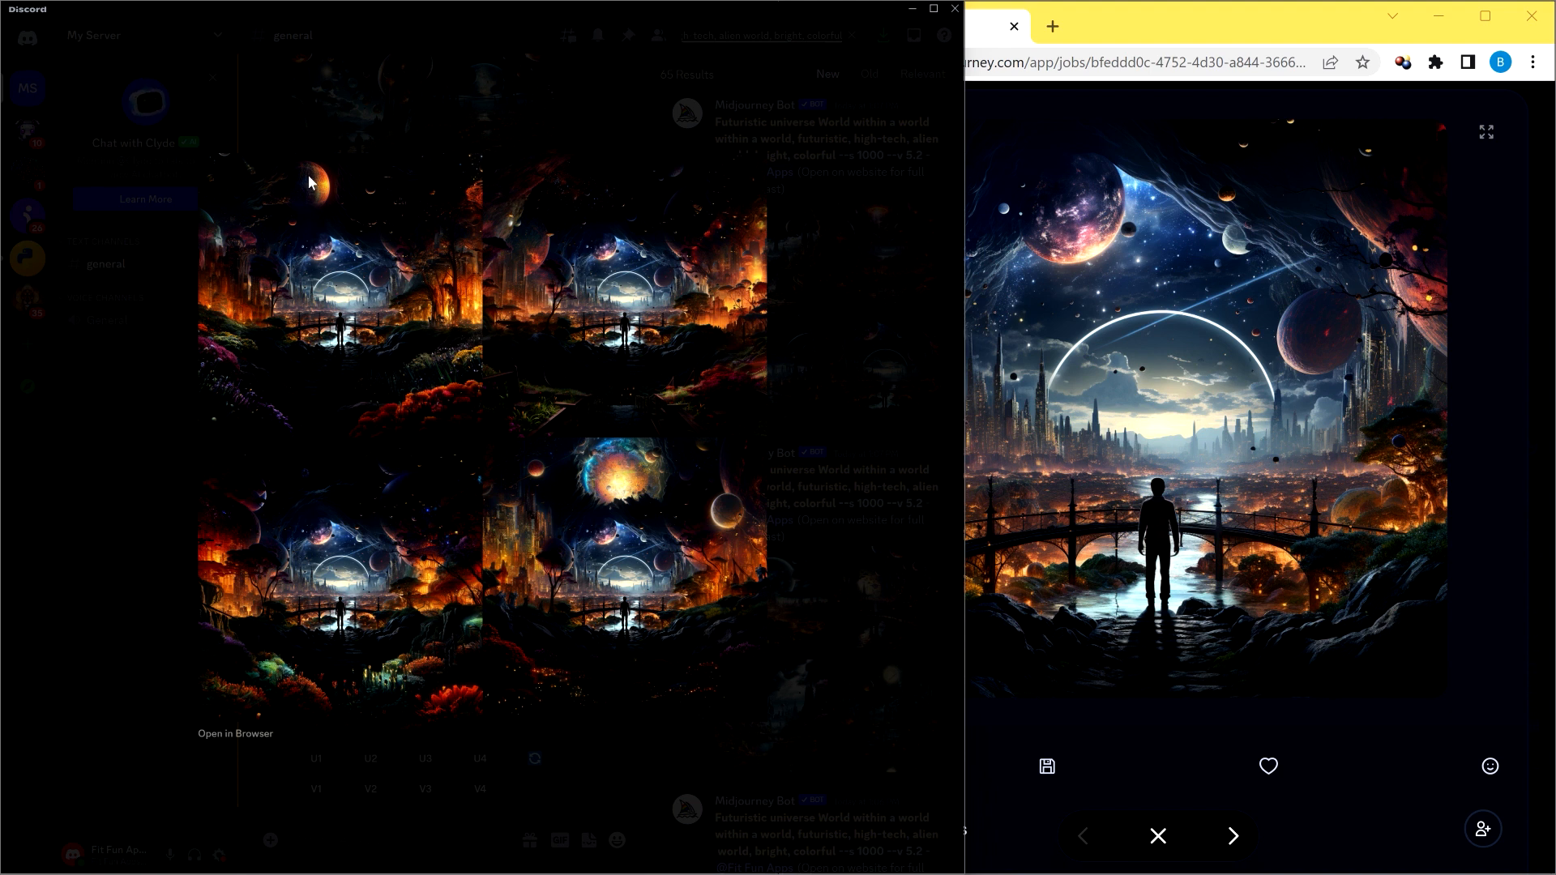
left_click(890, 245)
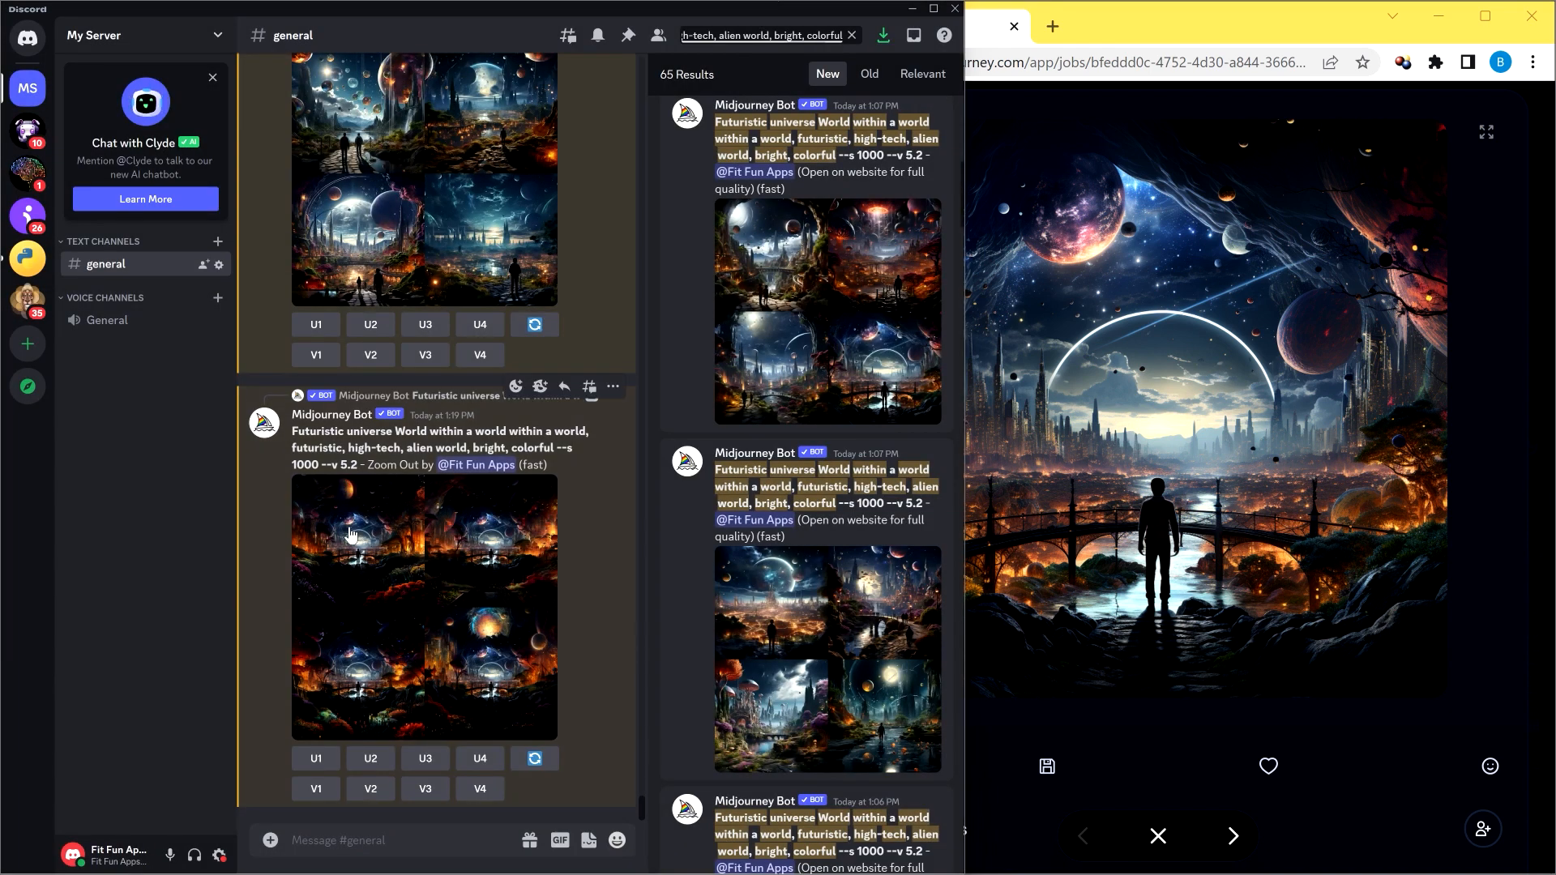
Upscale the first image of the 1:19 PM Zoom Out grid and apply Zoom Out 2x to the upscaled result.
left_click(317, 759)
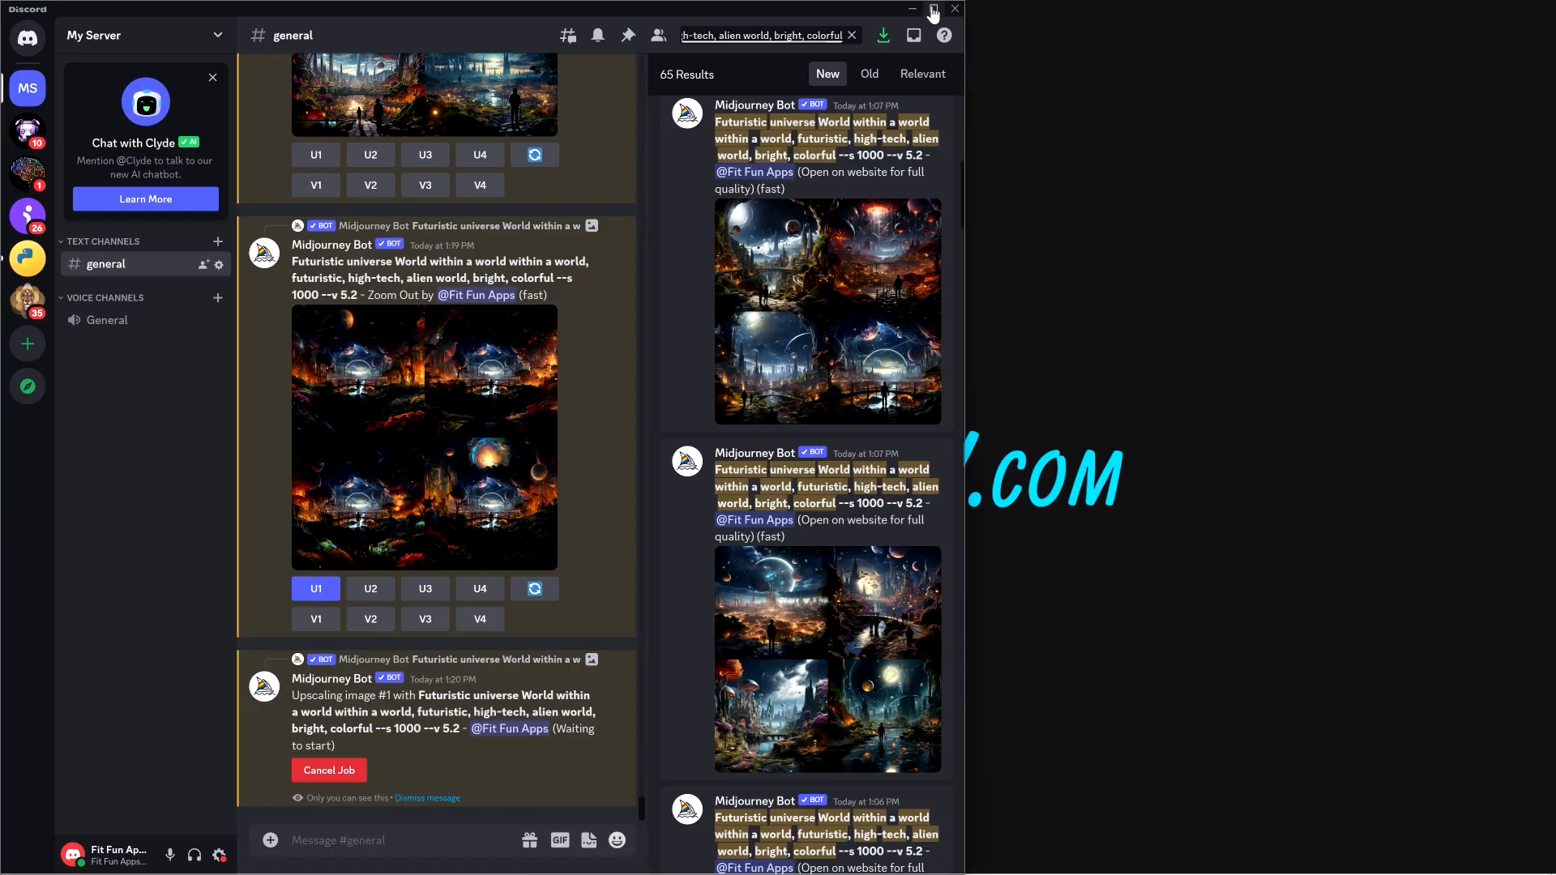
left_click(934, 10)
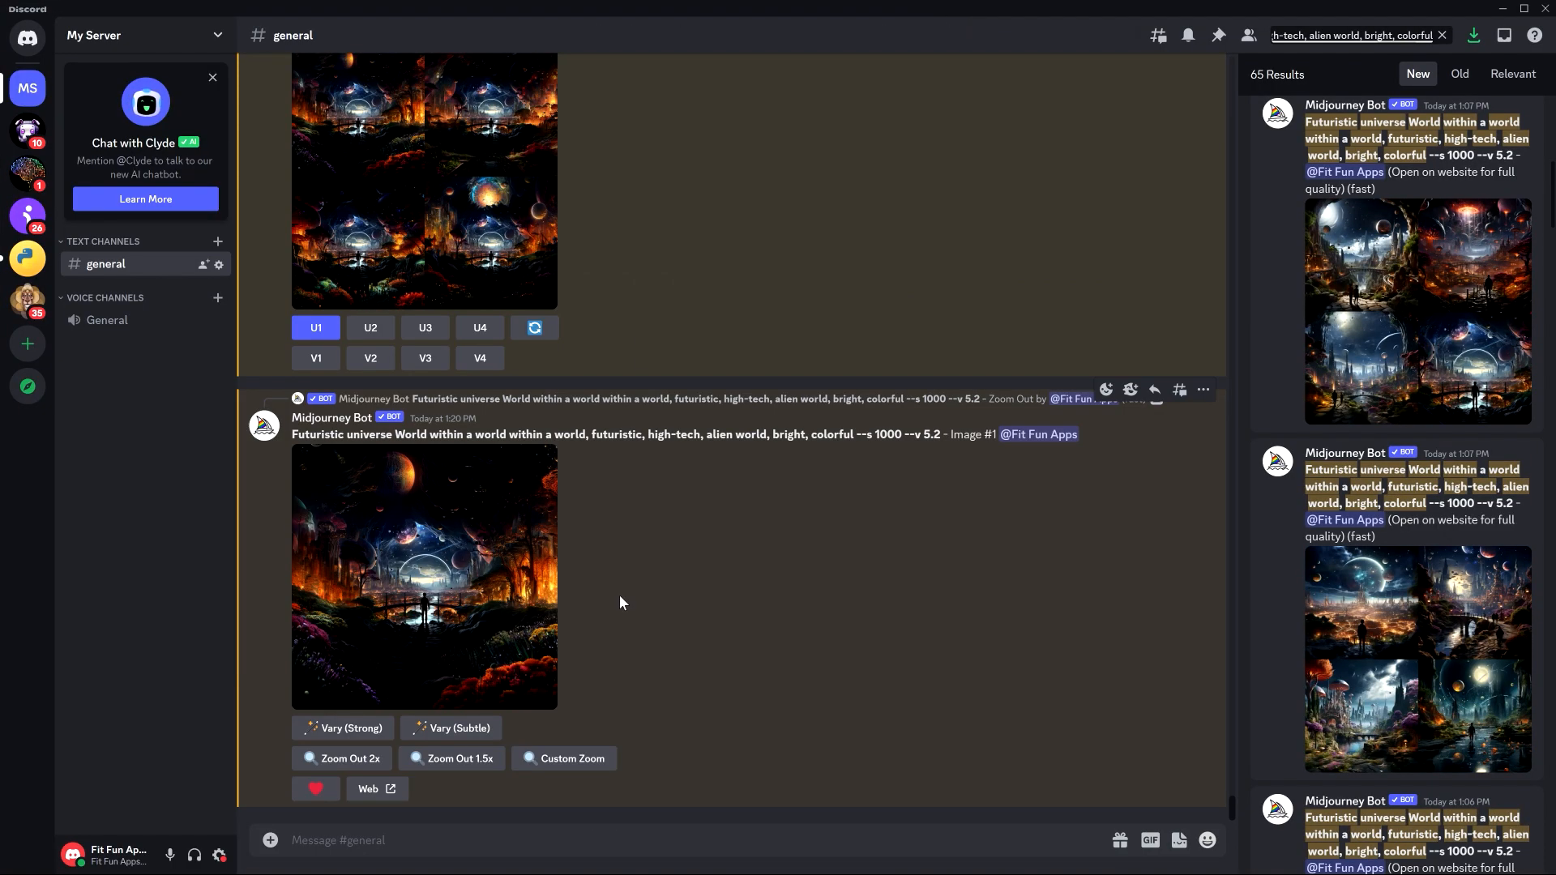
left_click(341, 758)
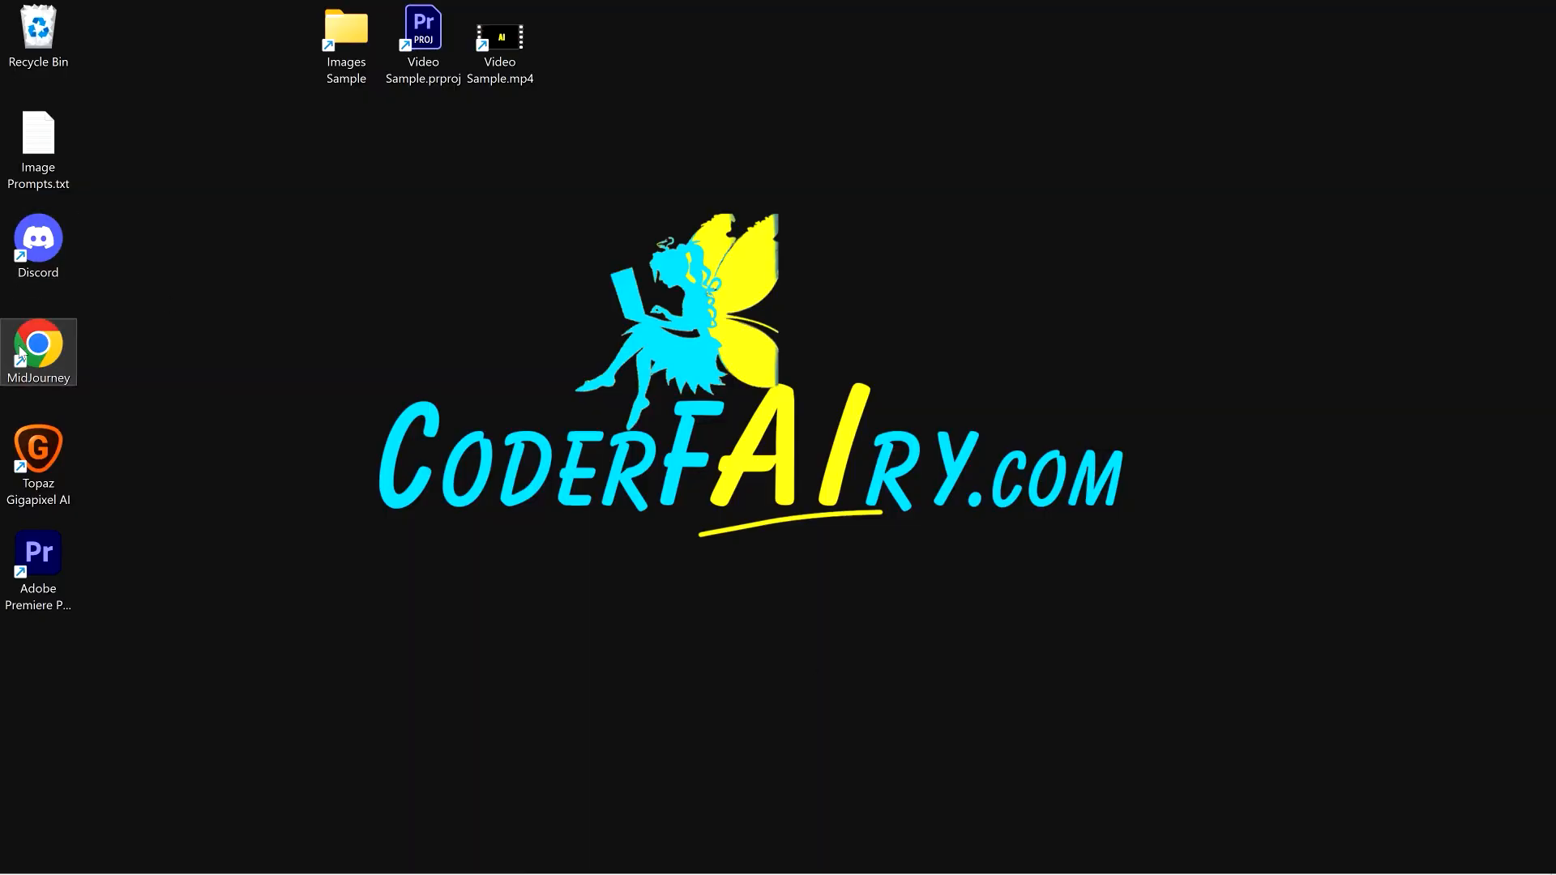
Open the newest upscale on the Midjourney profile page and compare it repeatedly with the original image before the zoom out.
double_click(20, 353)
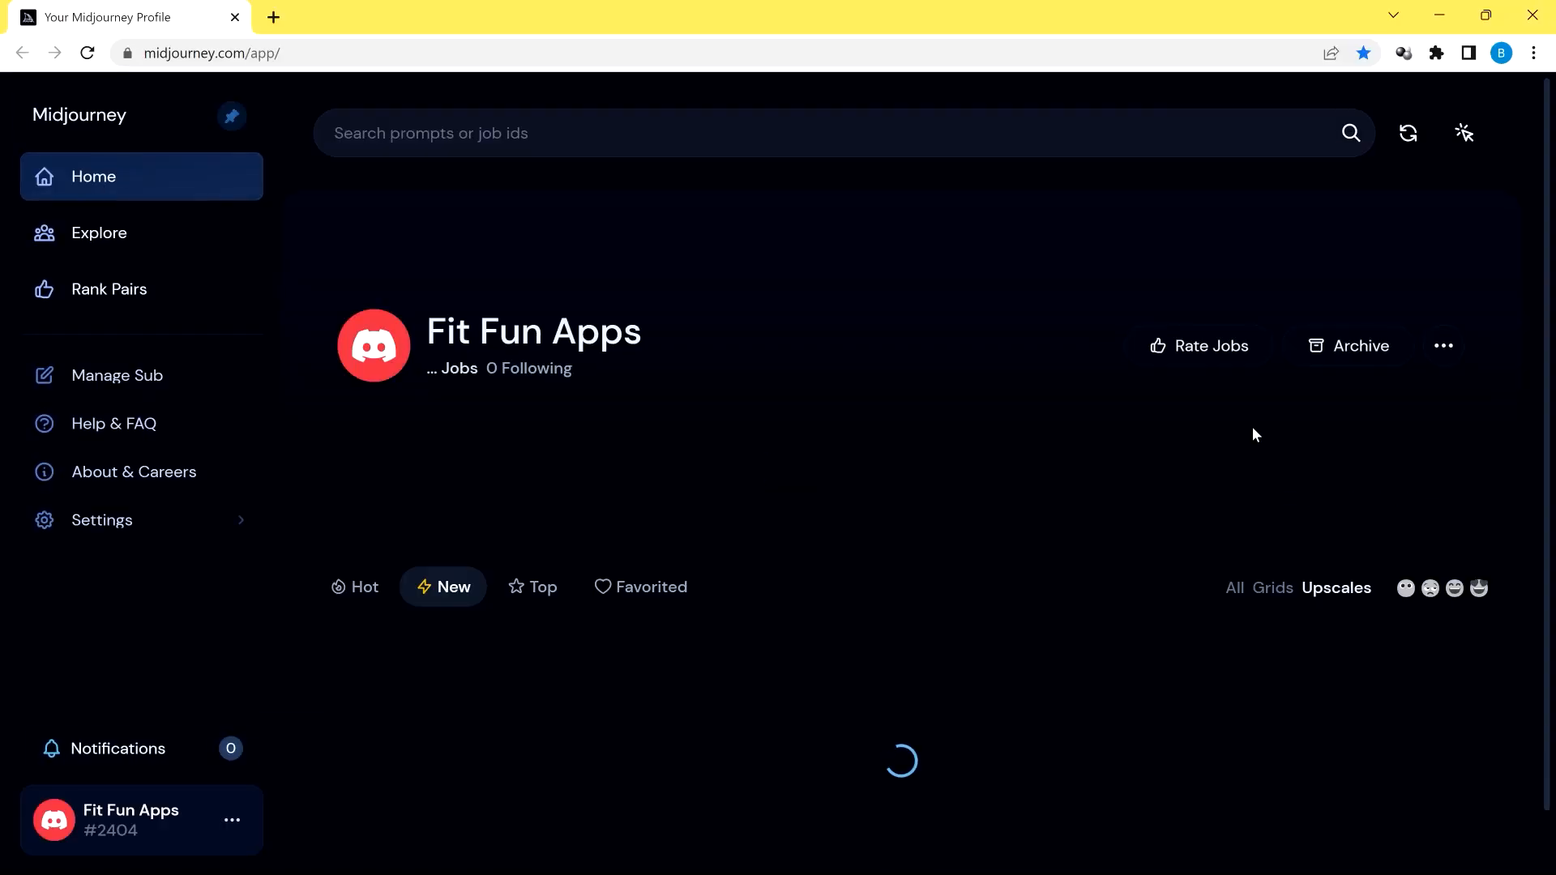
left_click(524, 724)
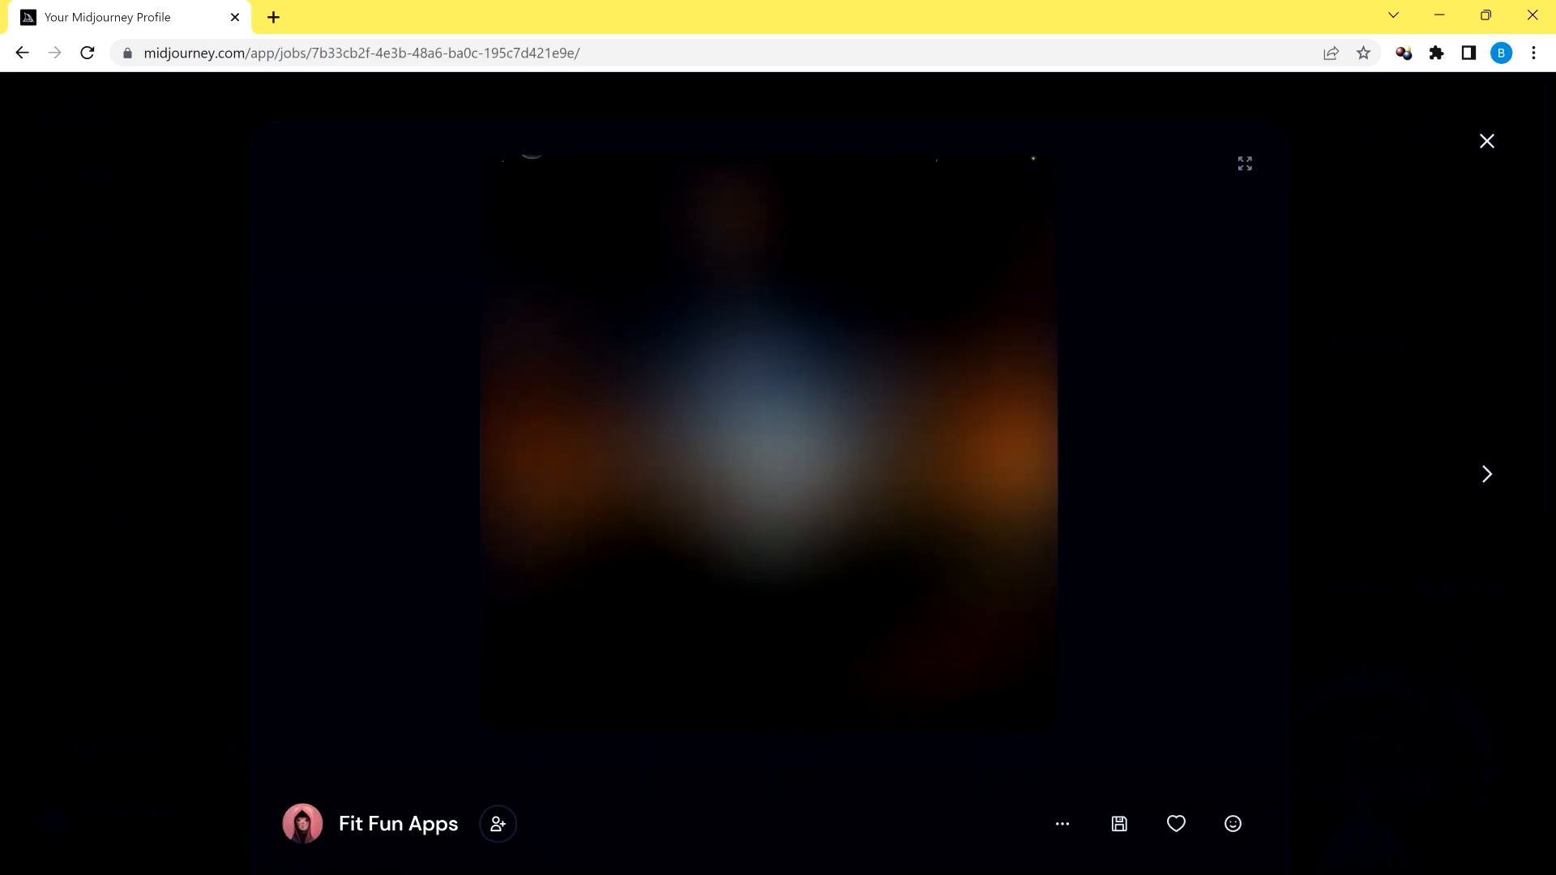
key("Right")
key("Left")
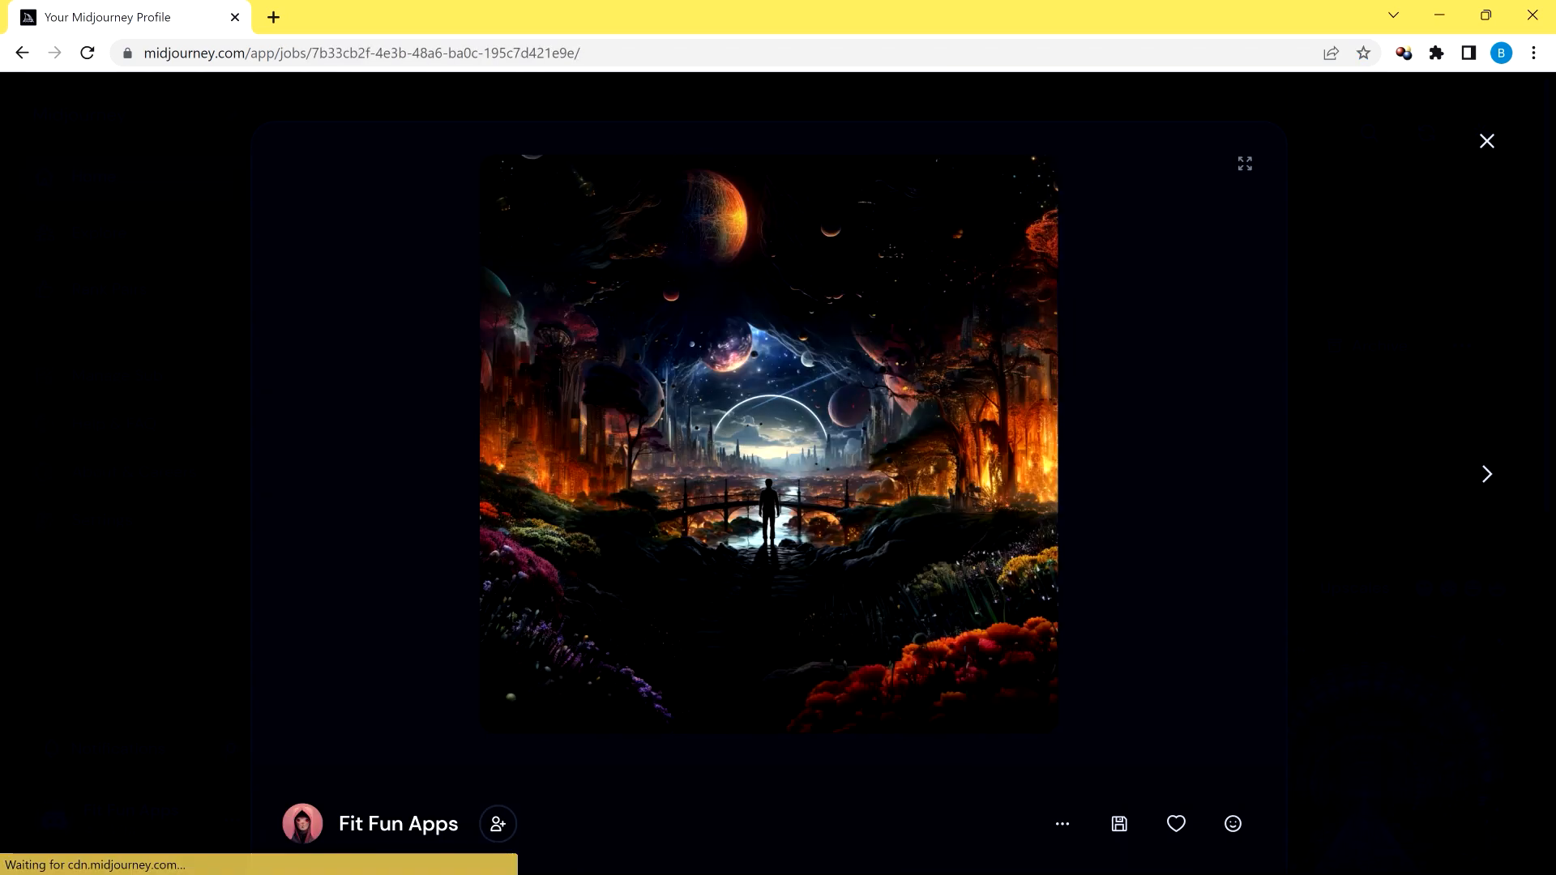
key("Right")
key("Left")
key("Right")
key("Left")
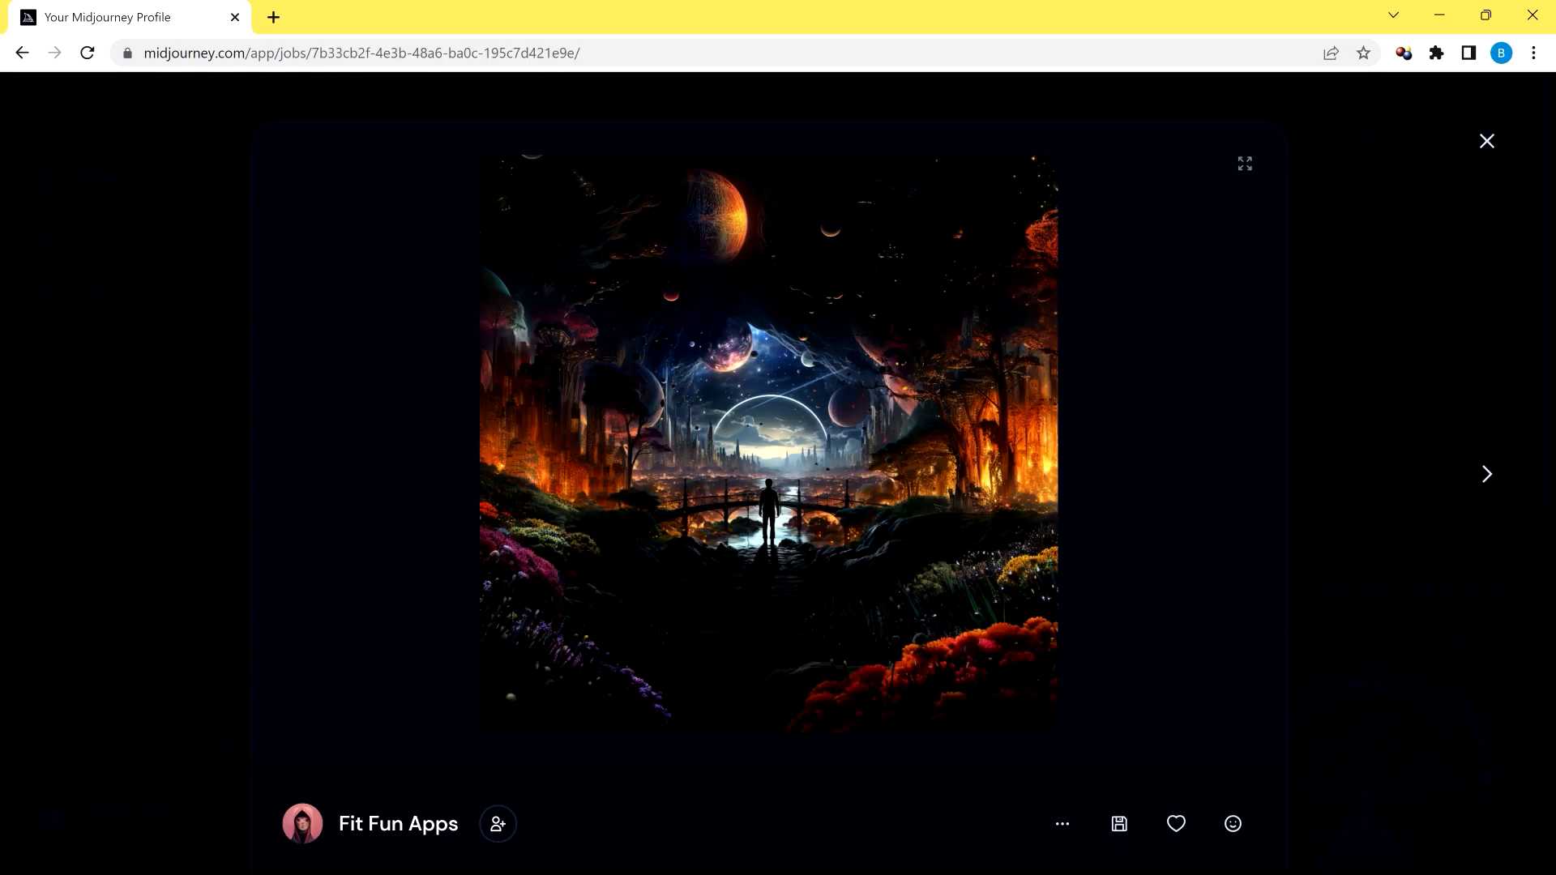
key("Right")
key("Left")
key("Right")
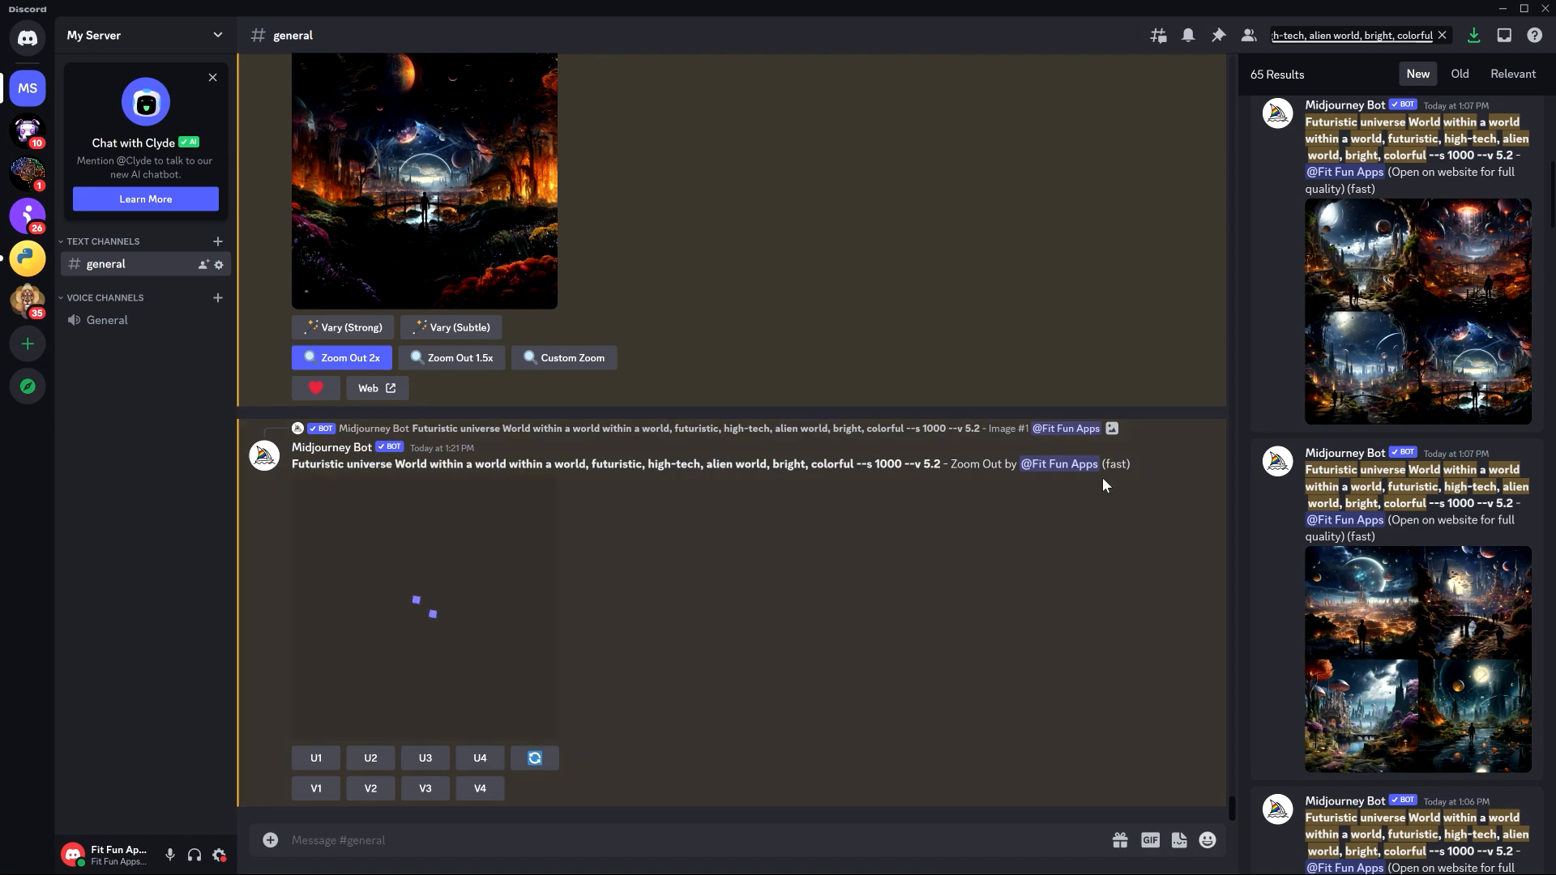
Examine the 1:21 PM Zoom Out grid enlarged in Discord.
left_click(393, 561)
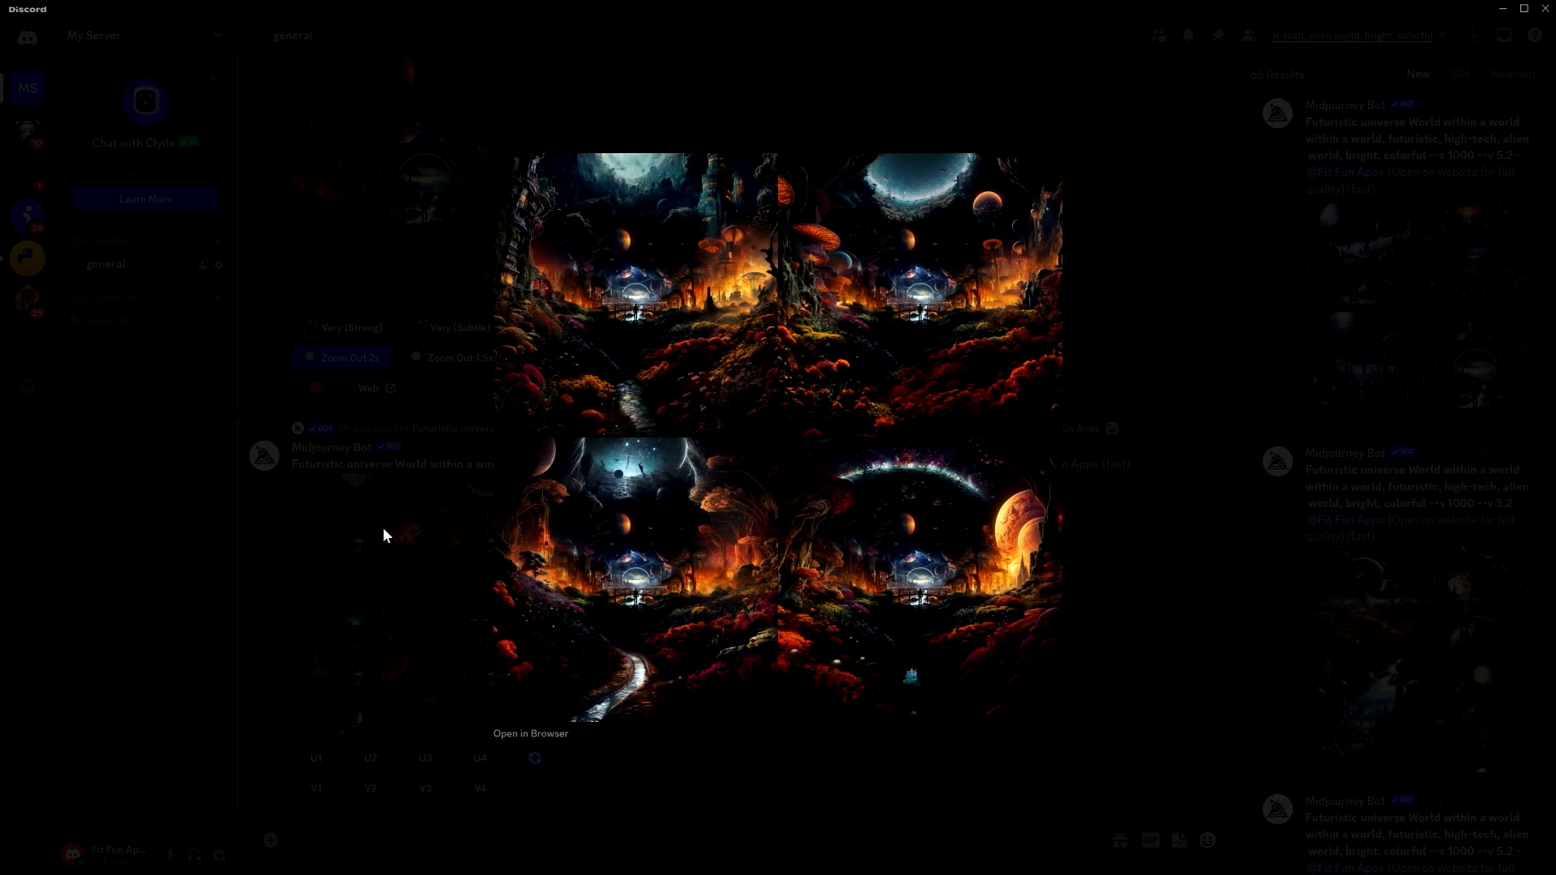
Upscale the first image of the newest zoom-out grid and zoom the upscaled image out 2x.
left_click(383, 620)
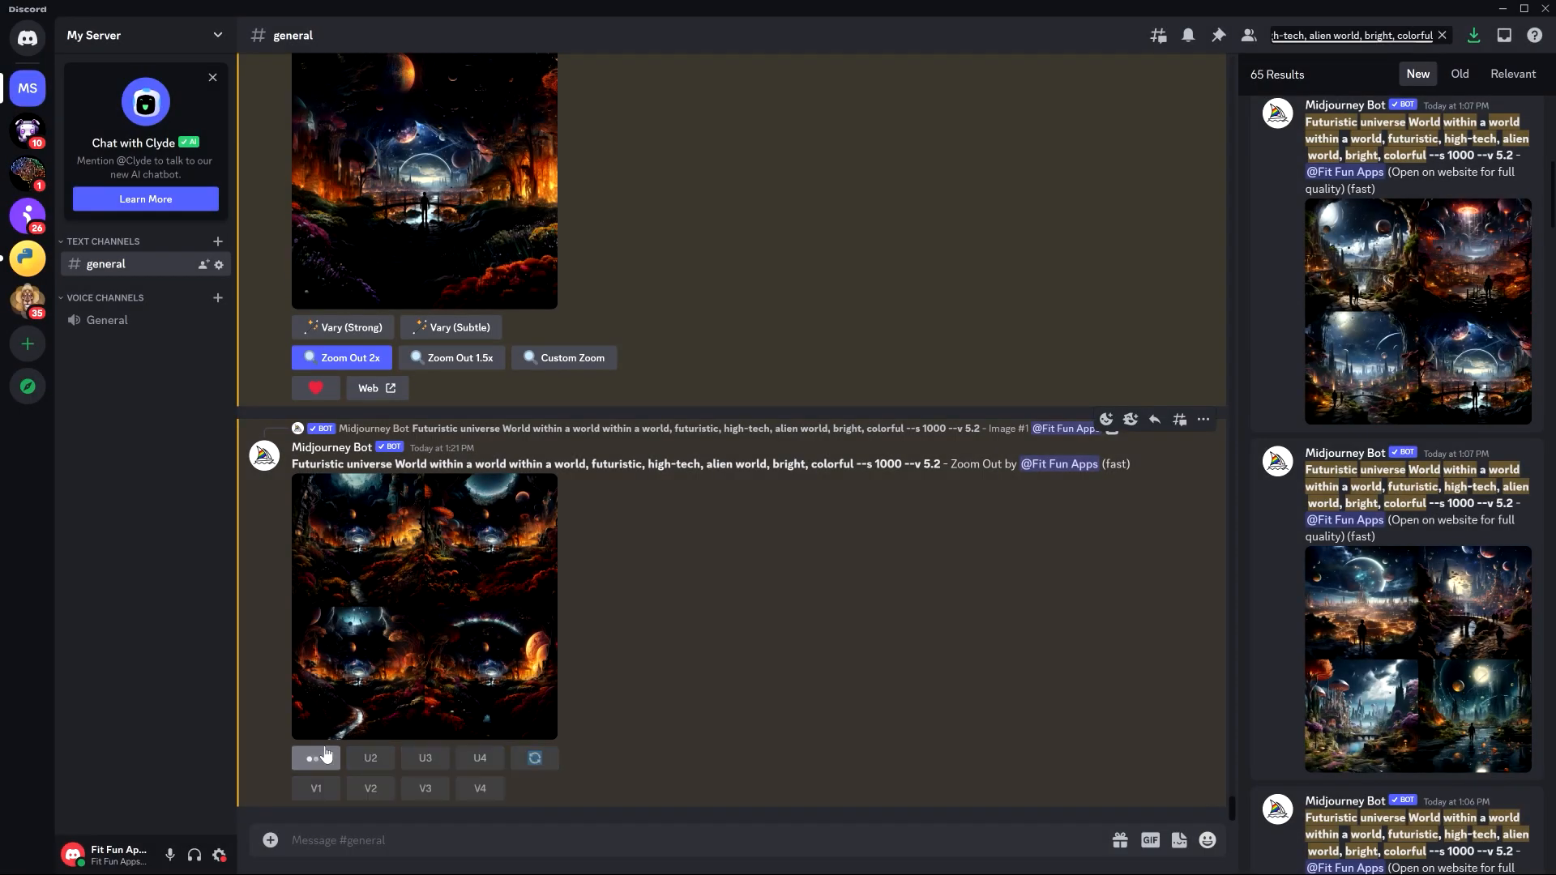
left_click(317, 758)
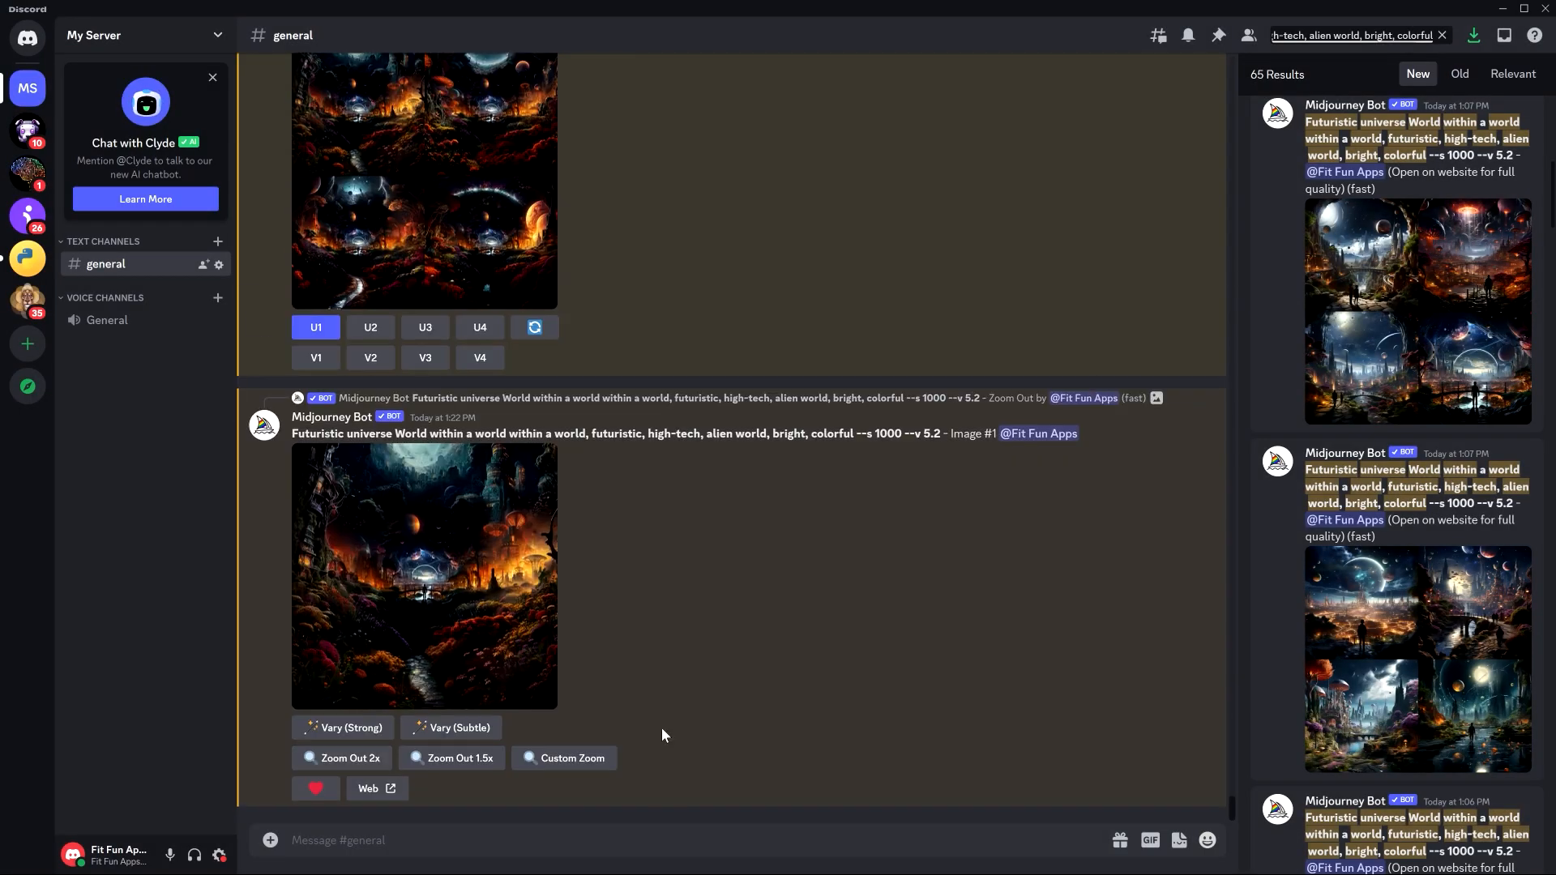
left_click(313, 761)
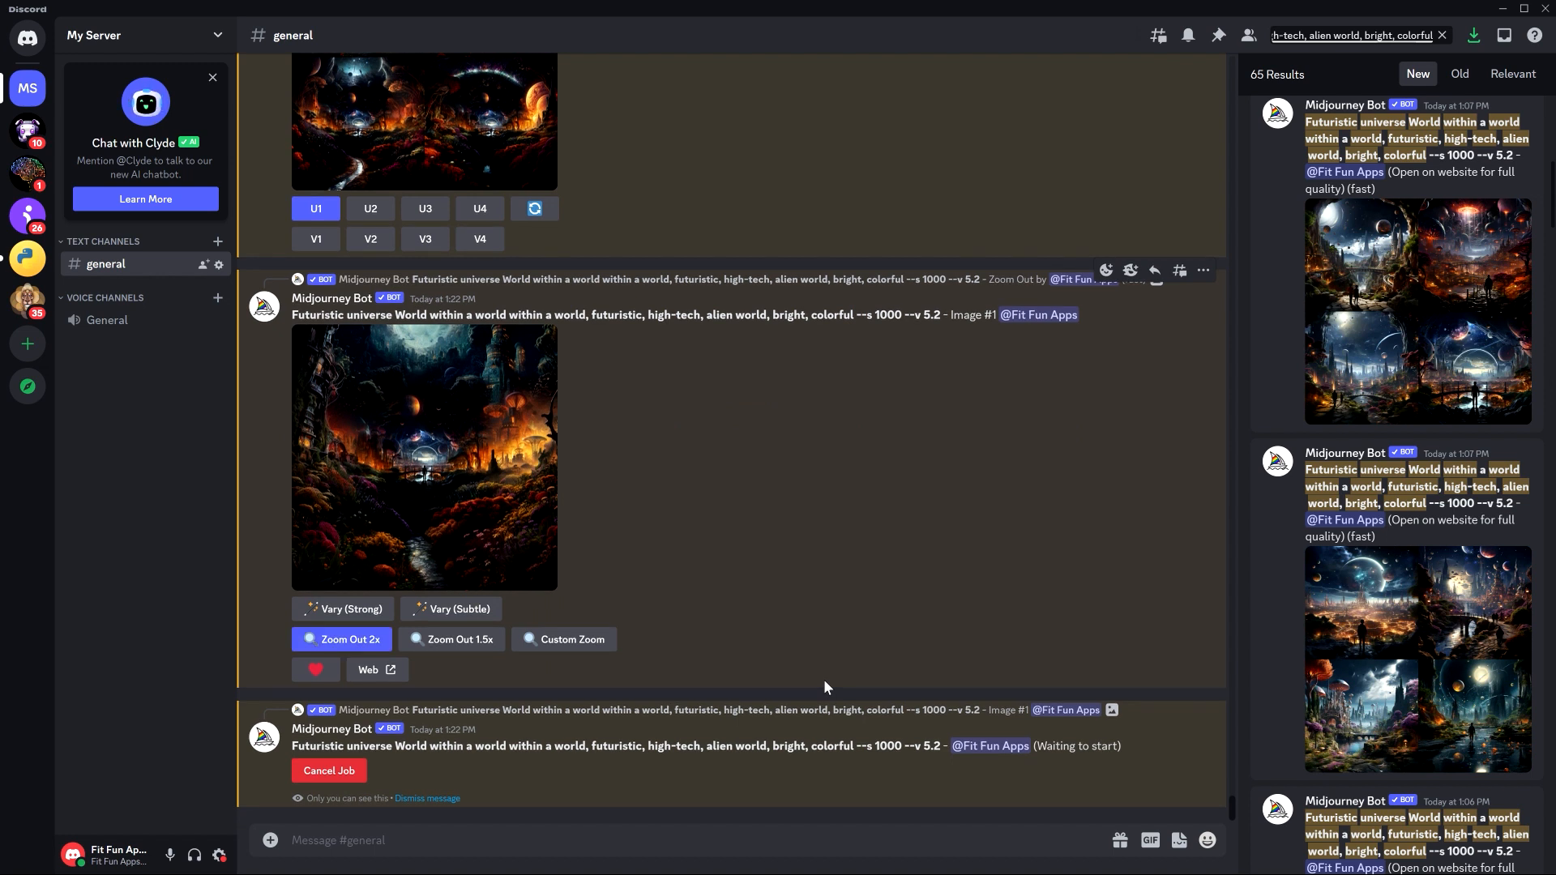
Zoom out 2x on the upscaled green matrix code image from the "World within a world" prompt.
scroll(824, 681, "up", 10)
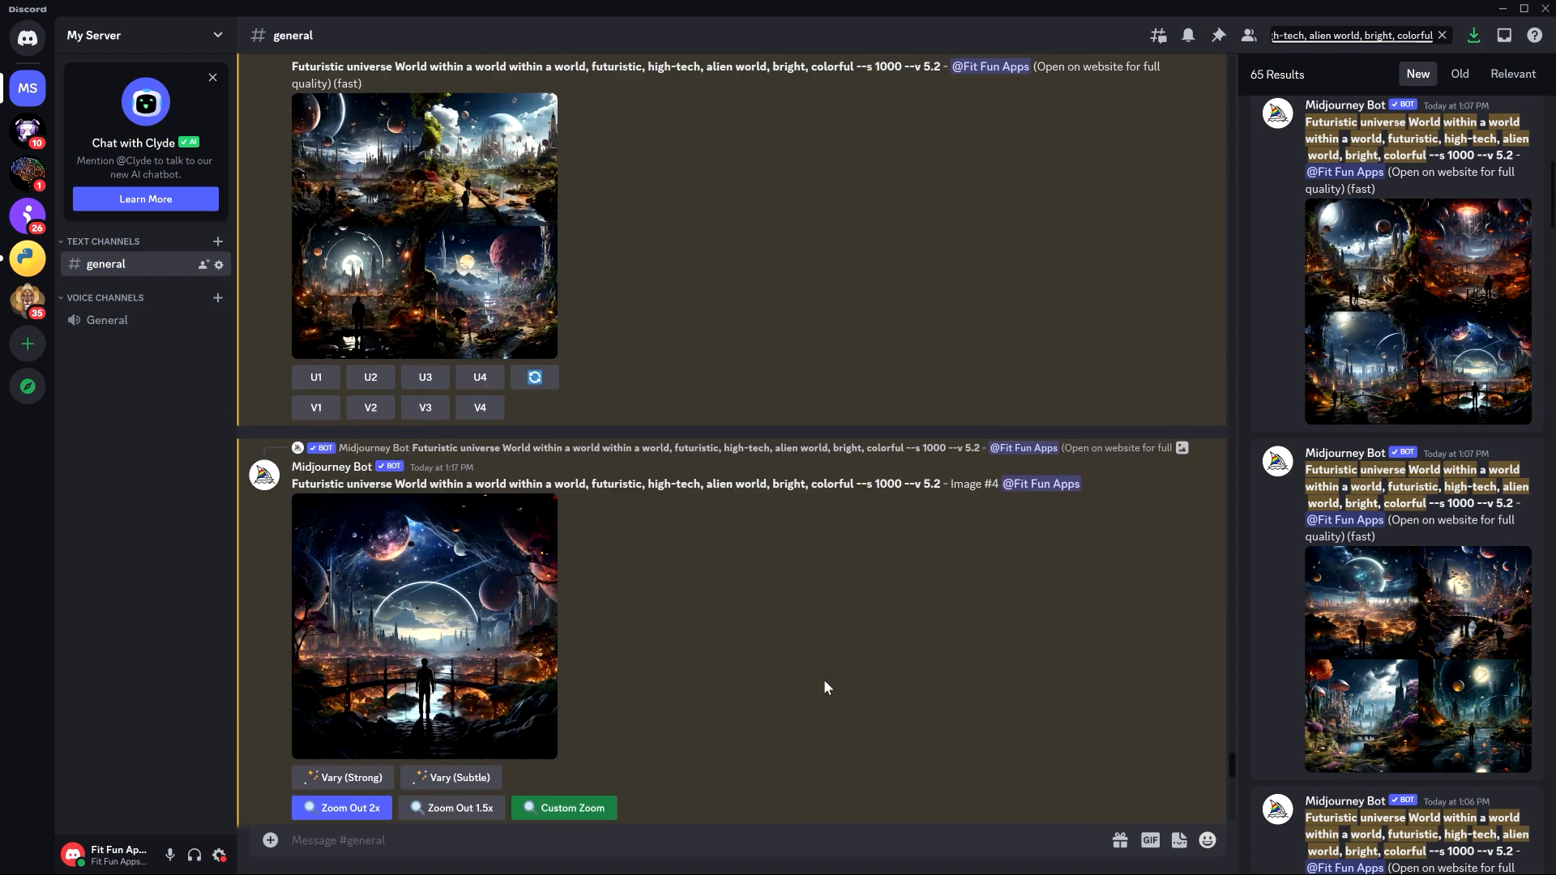
scroll(825, 687, "up", 5)
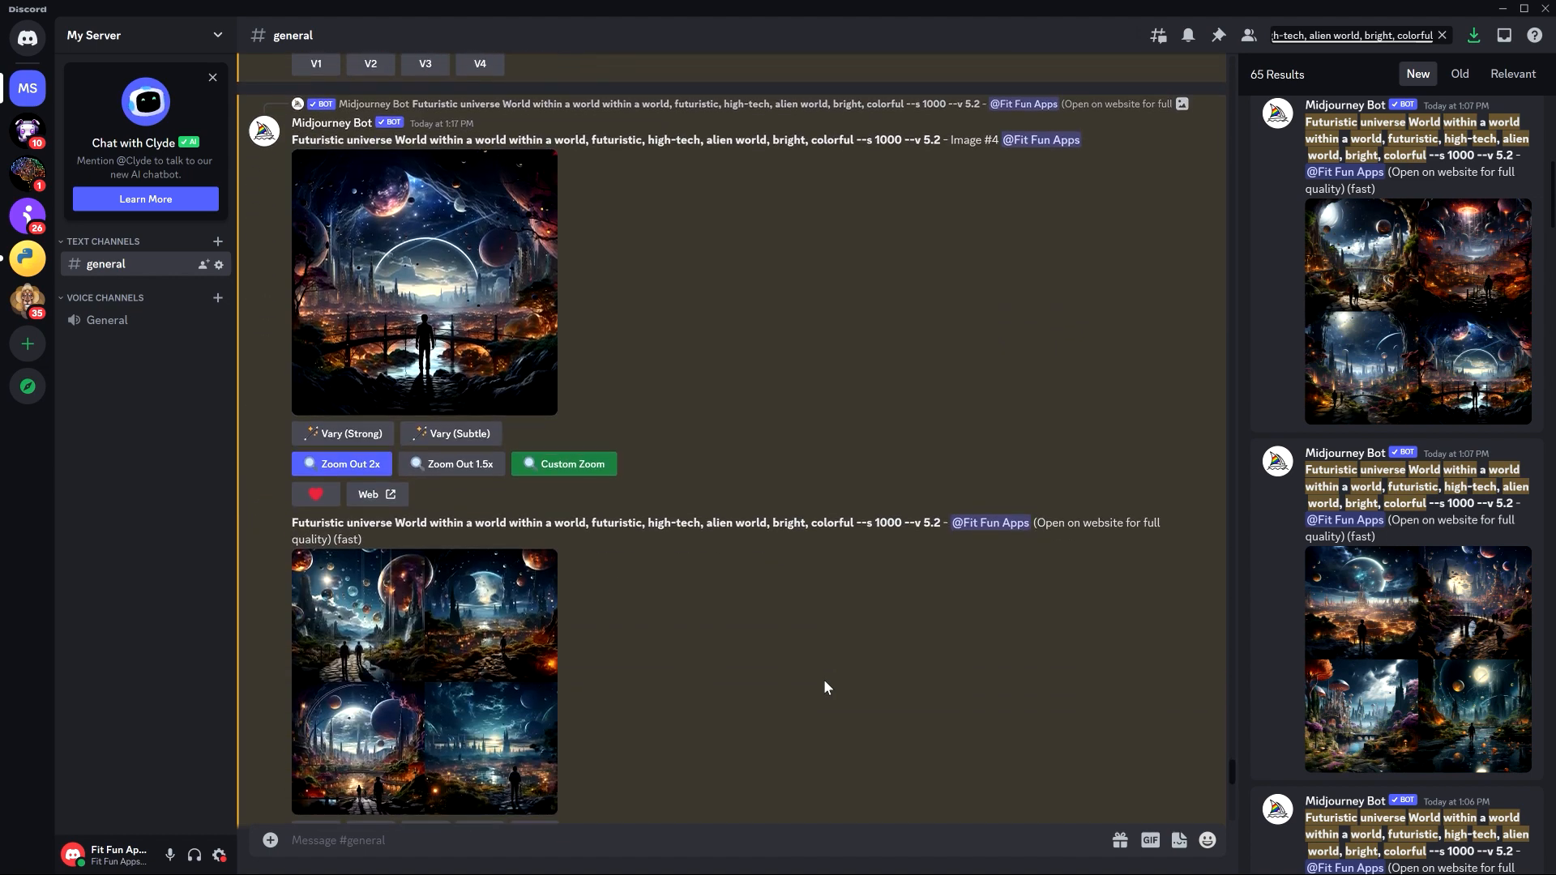
scroll(824, 681, "up", 5)
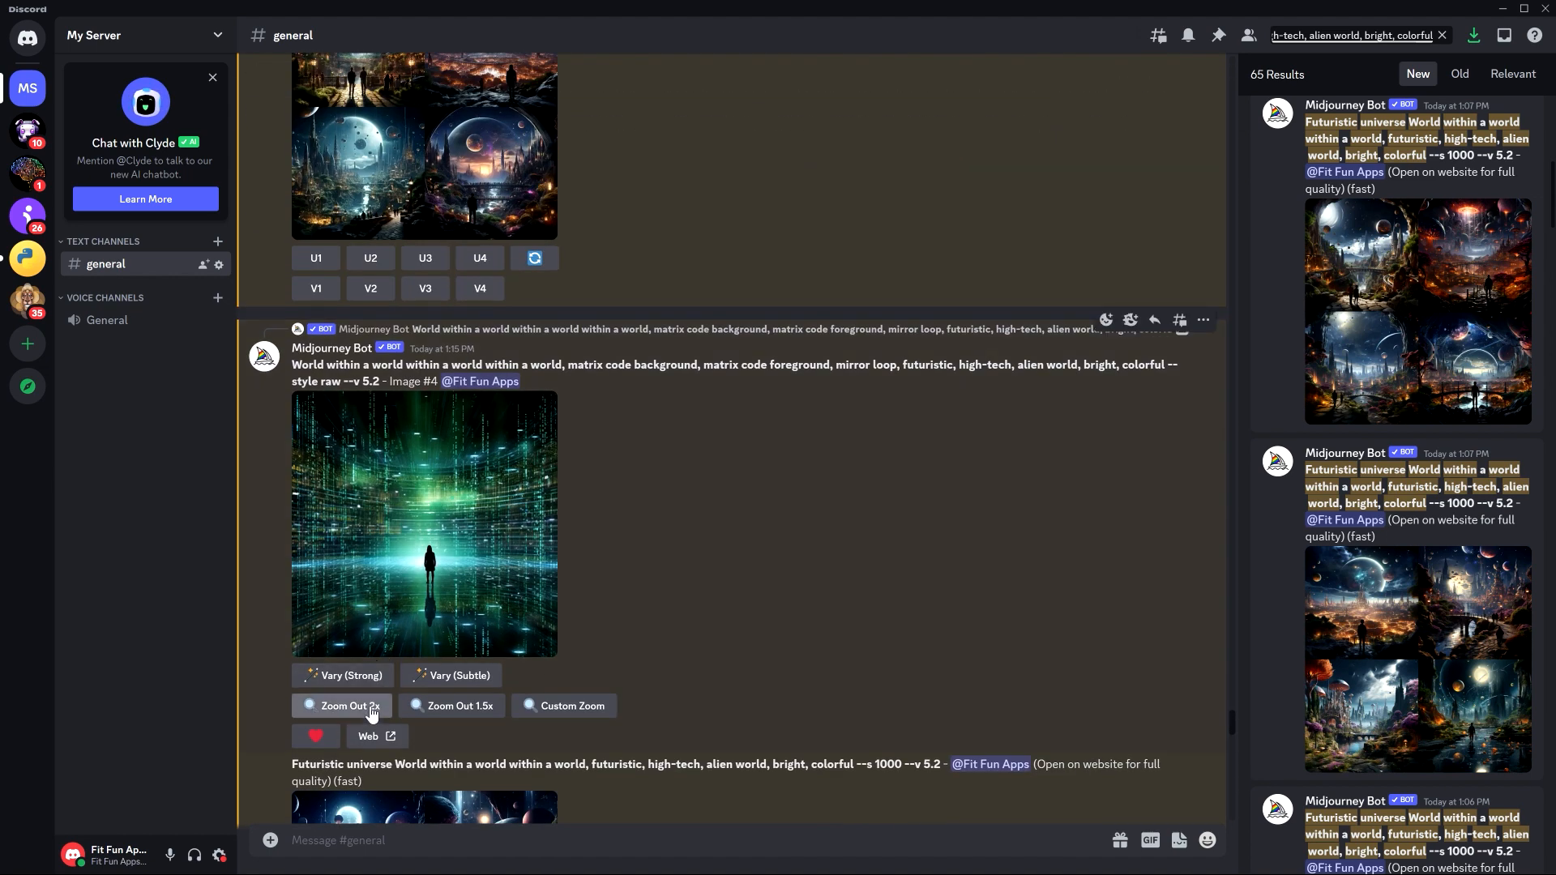
left_click(372, 713)
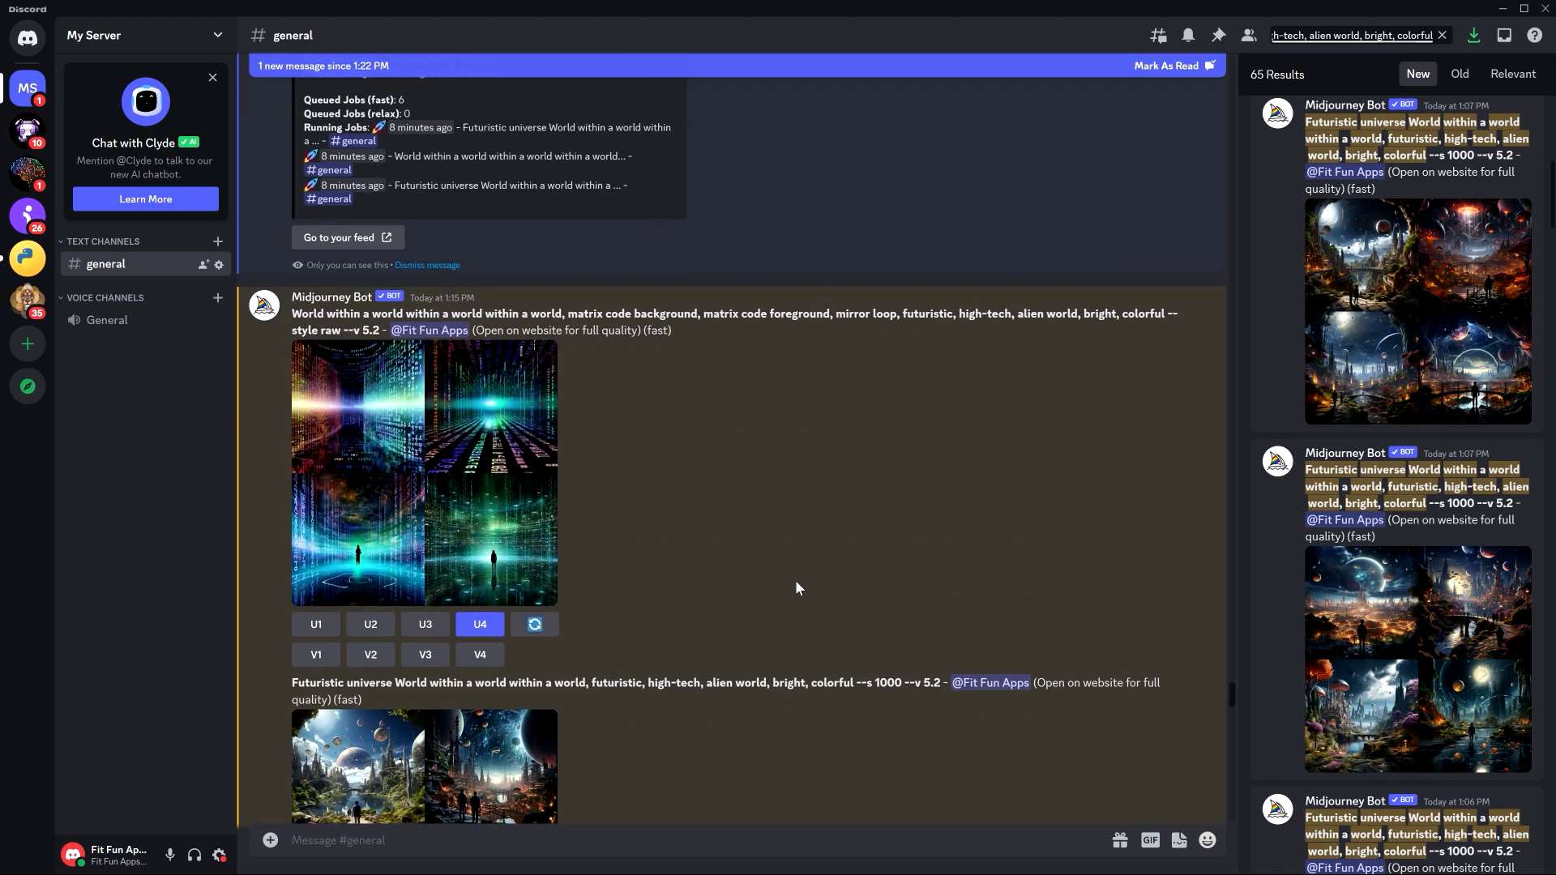
Zoom out 2x on the upscaled blue tunnel image from the "Futuristic space matrix code" prompt.
scroll(795, 580, "up", 10)
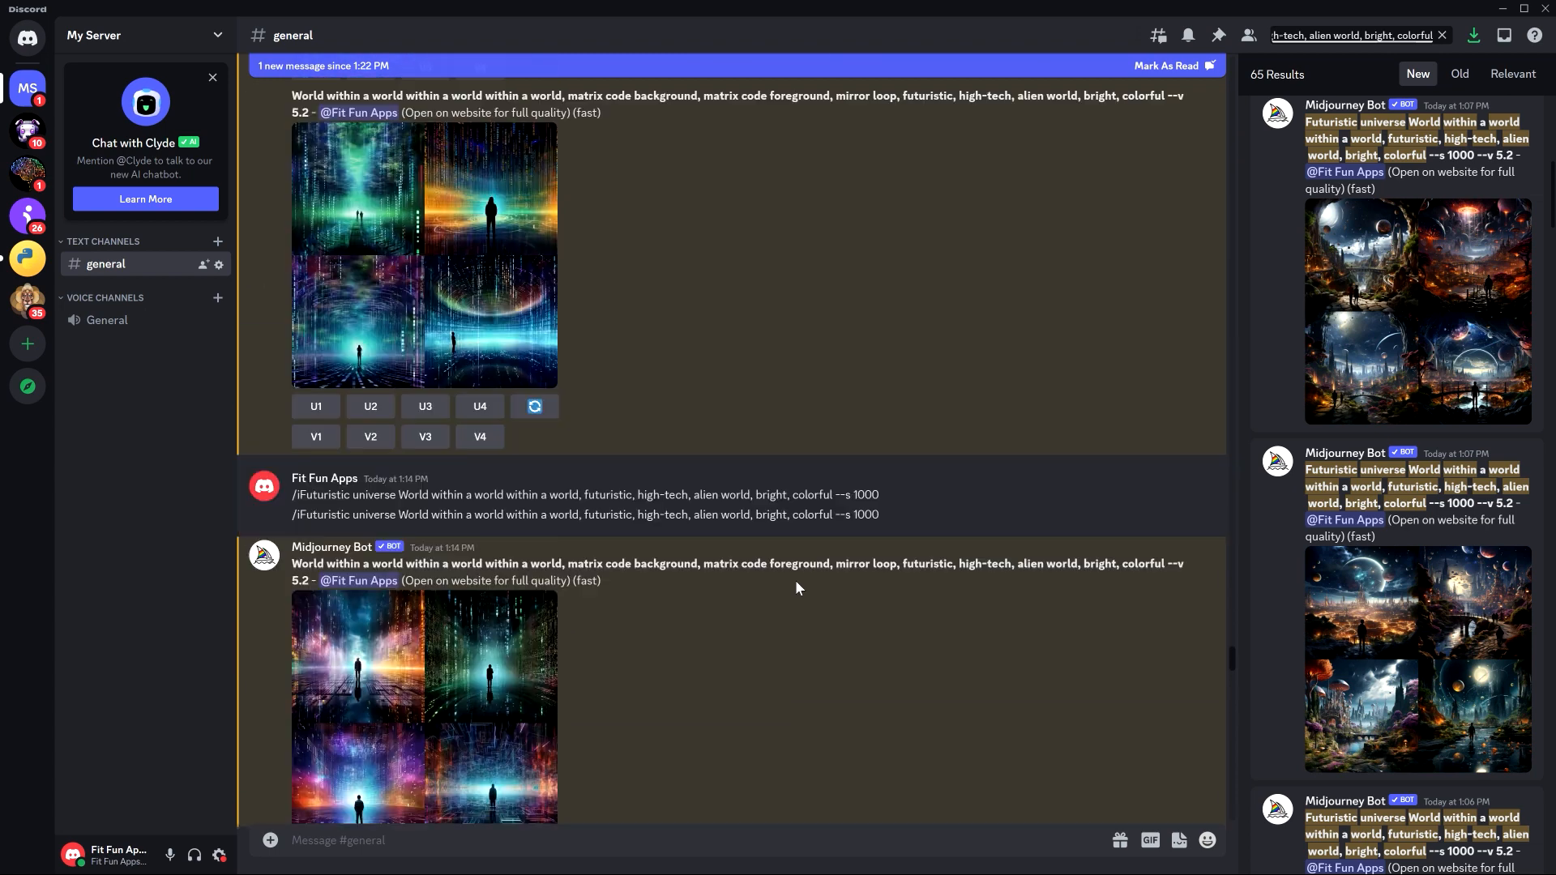
scroll(795, 581, "up", 15)
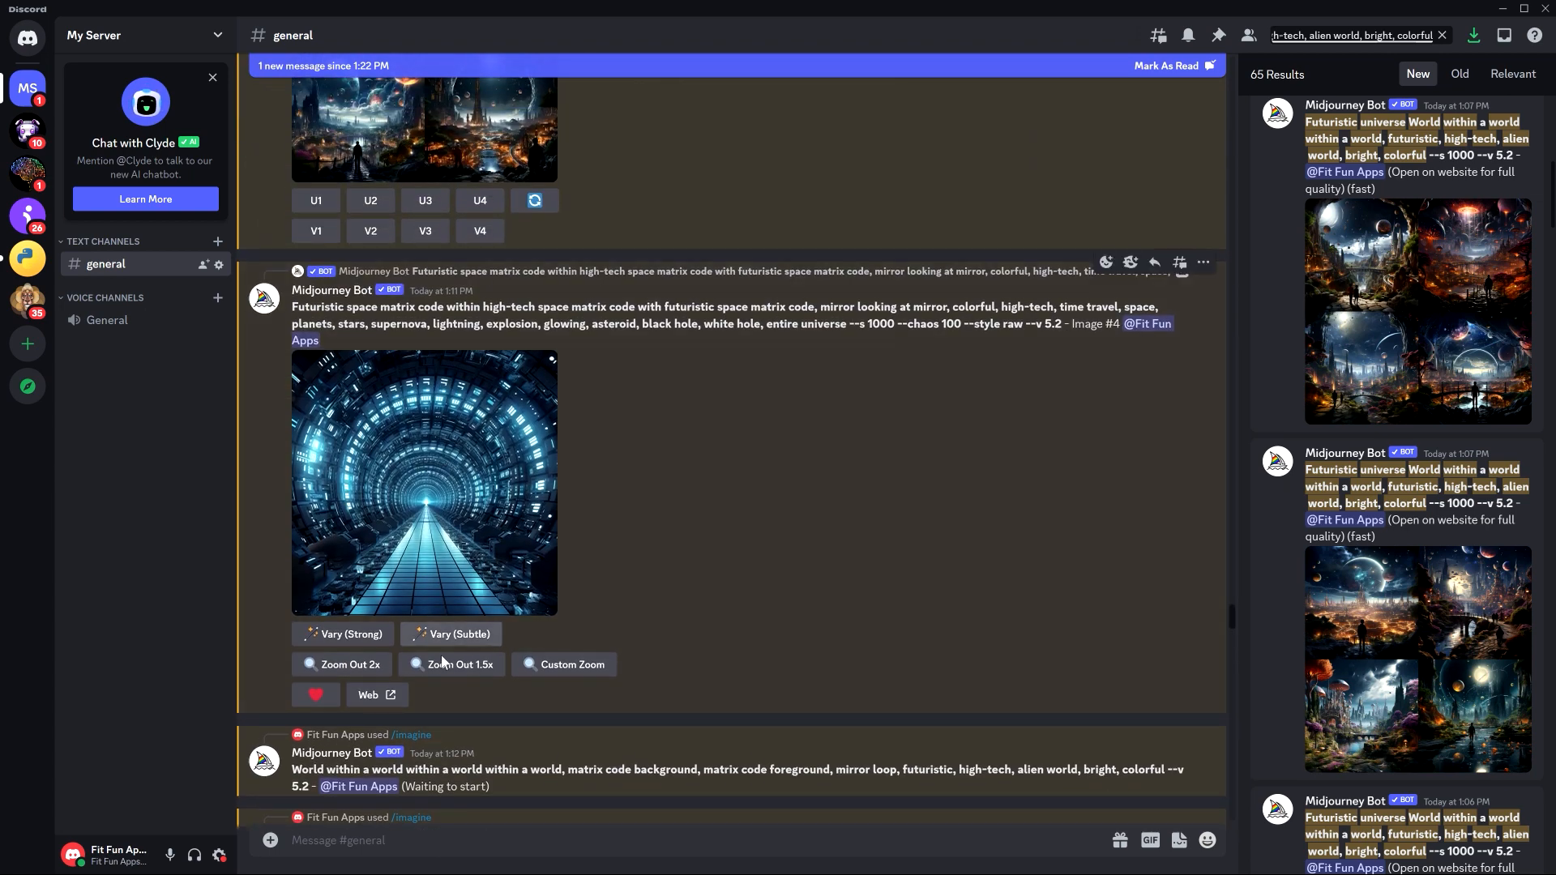
left_click(341, 664)
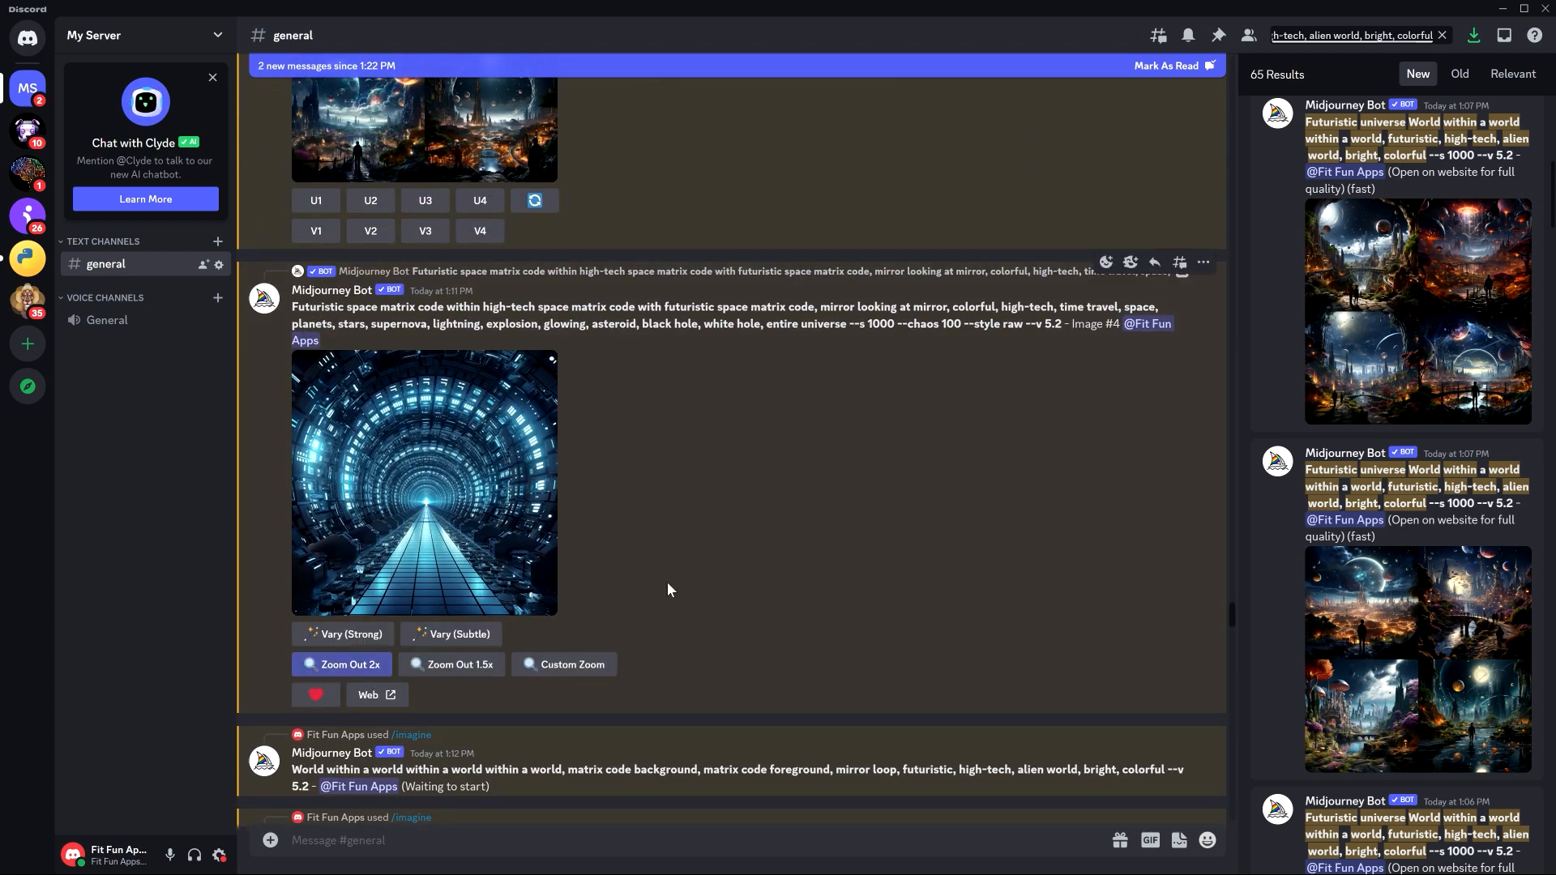
Look back through the channel's earlier grids, then switch to File Explorer and open the first subfolder of Images Sample.
scroll(668, 590, "up", 15)
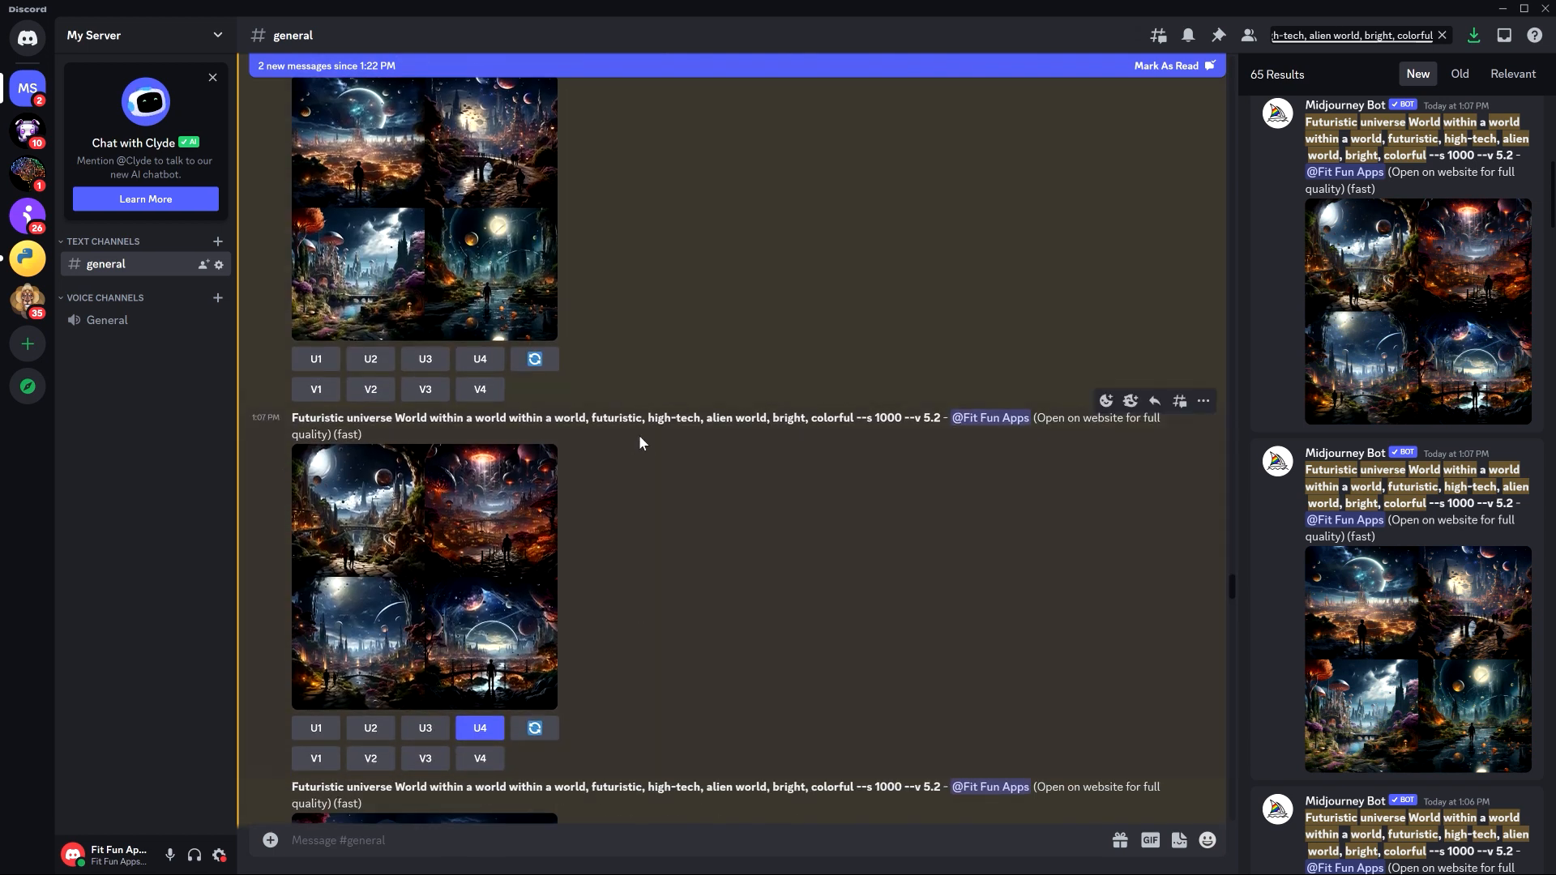
scroll(684, 577, "down", 15)
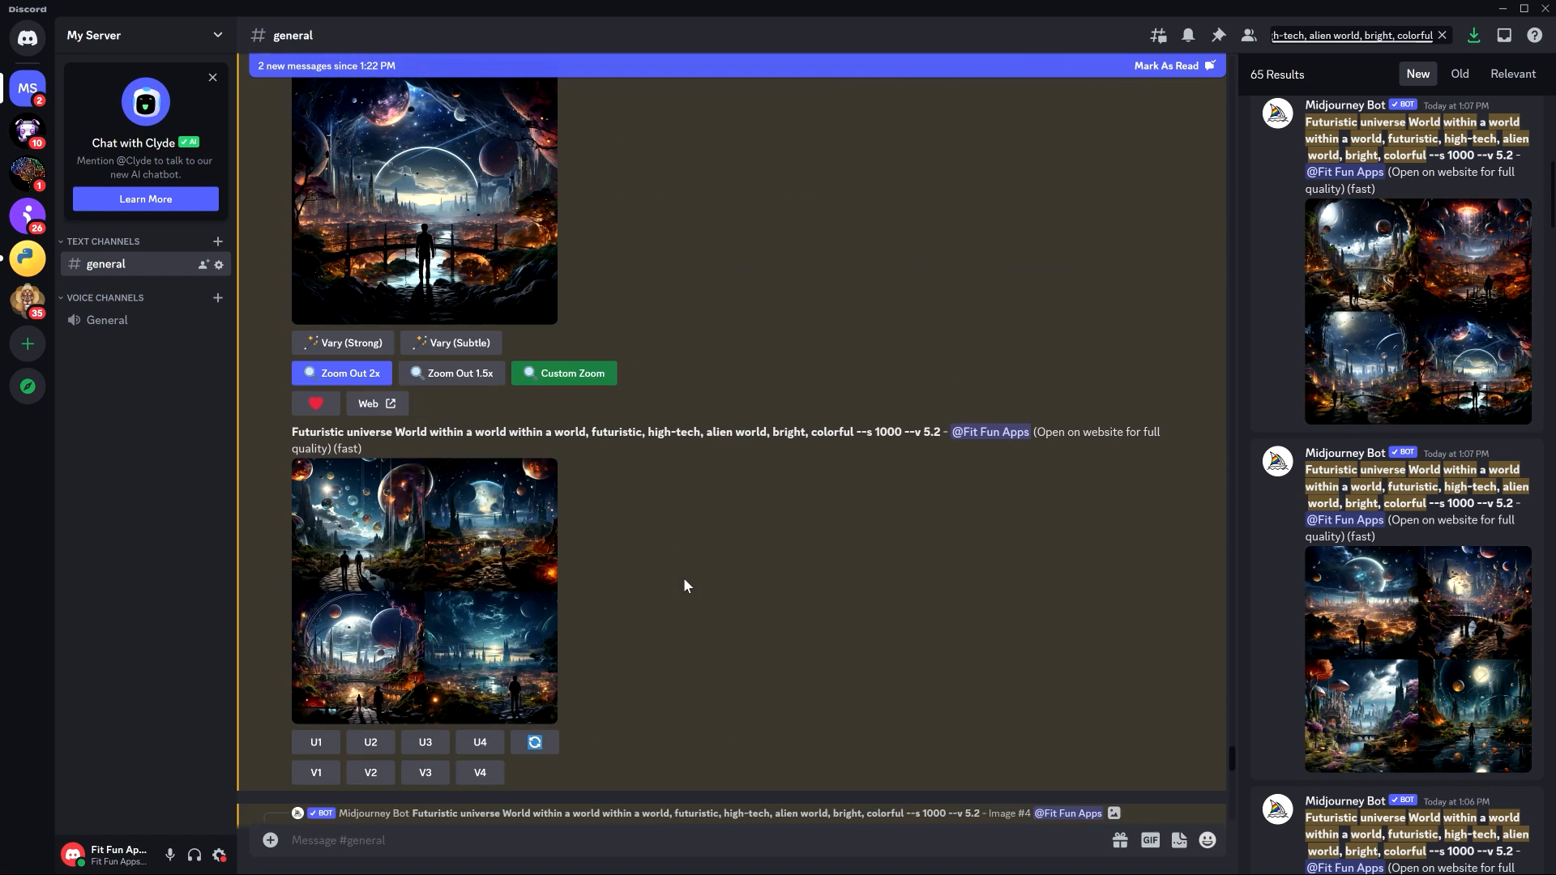
scroll(685, 584, "up", 5)
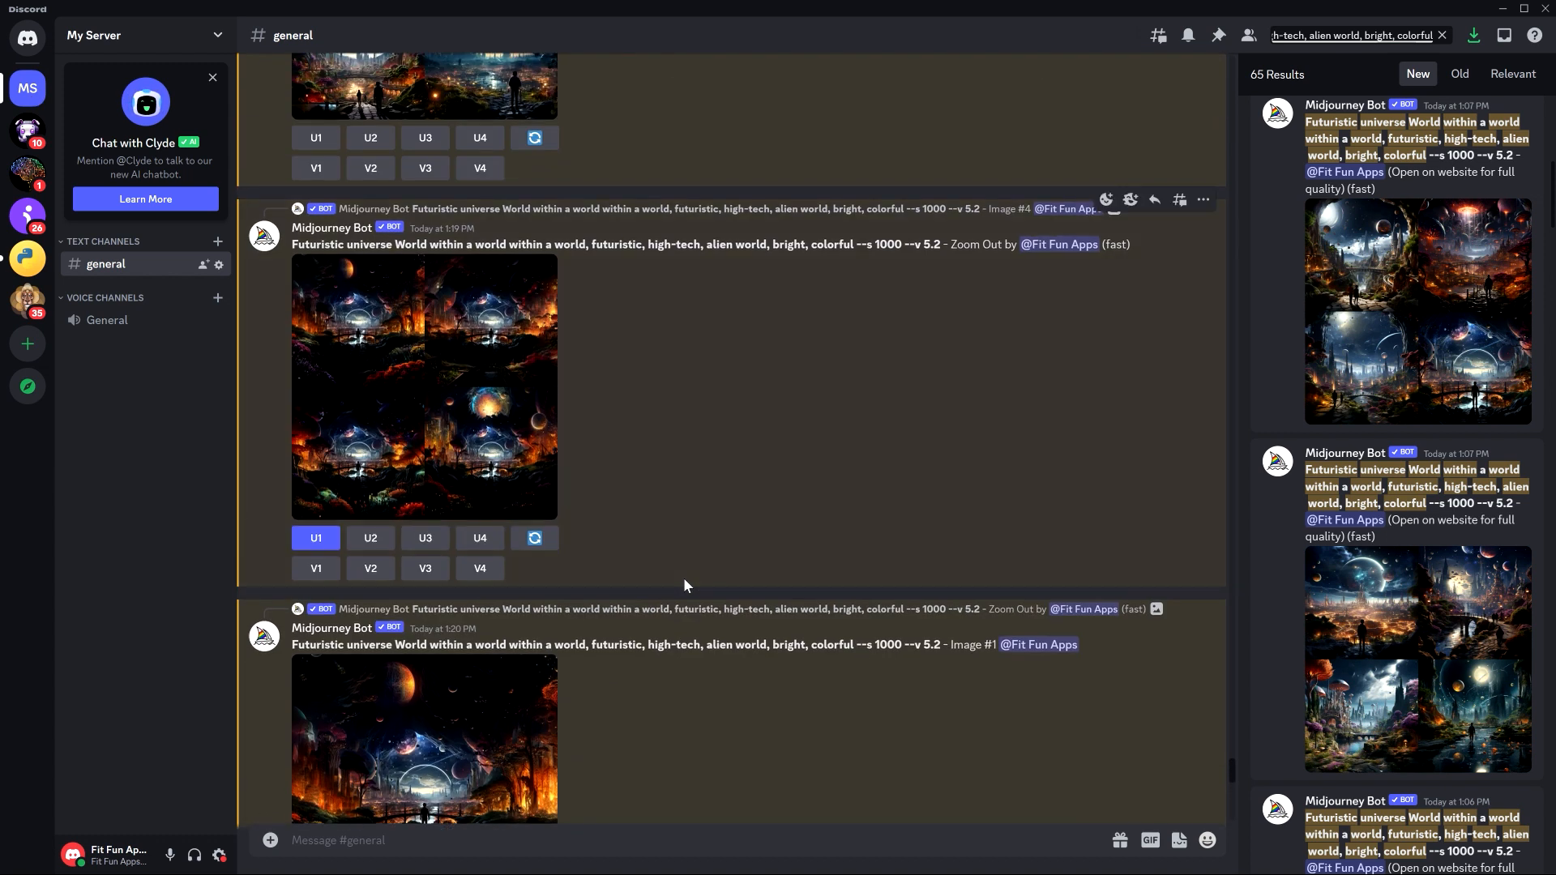
scroll(684, 577, "down", 6)
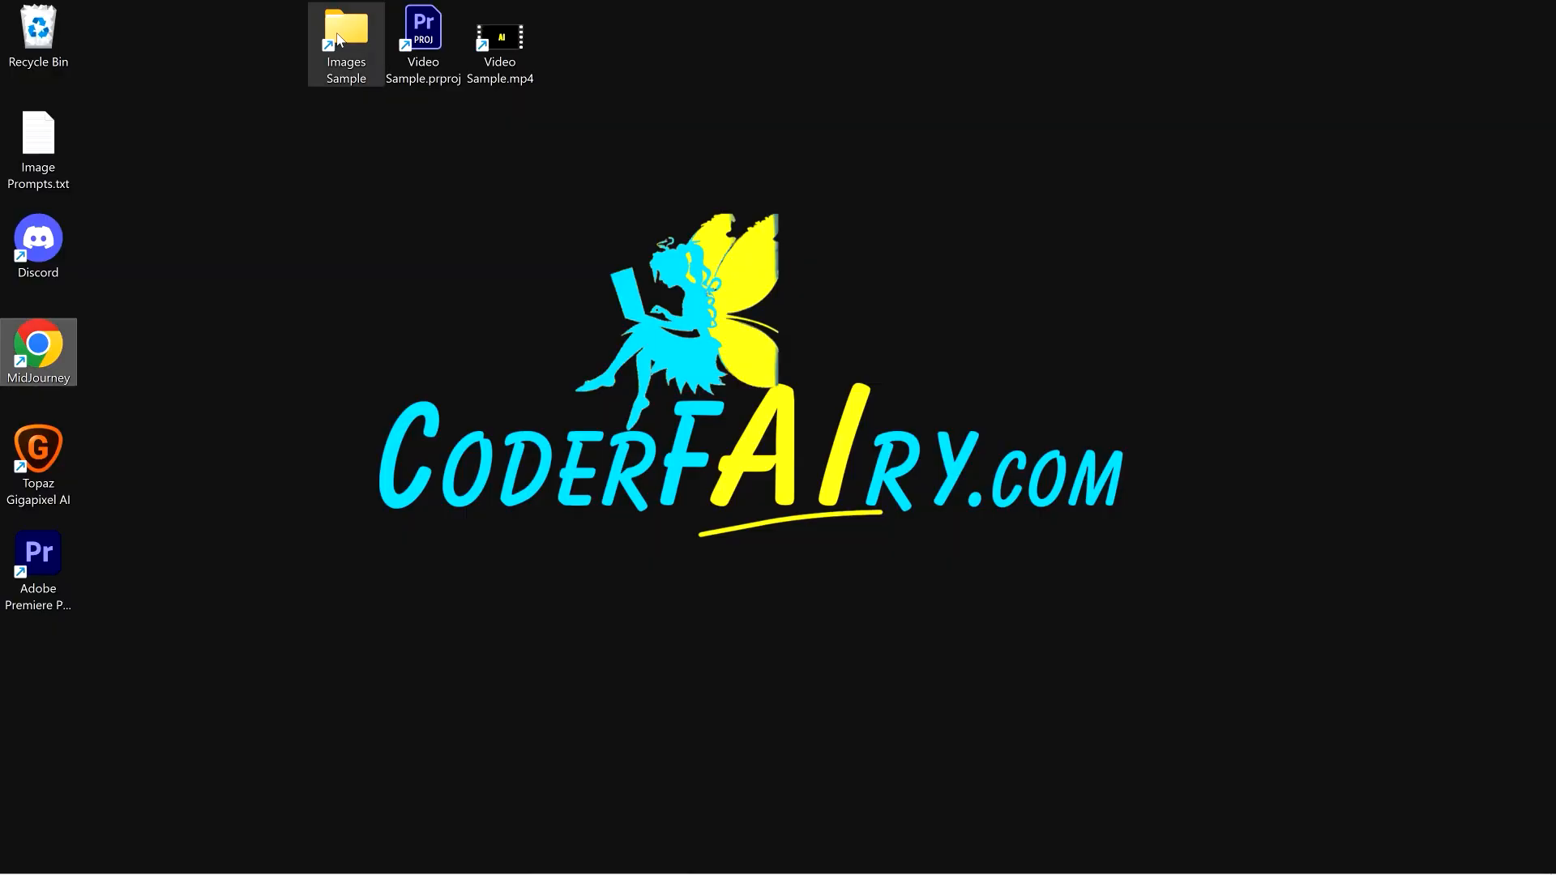
double_click(339, 40)
double_click(236, 191)
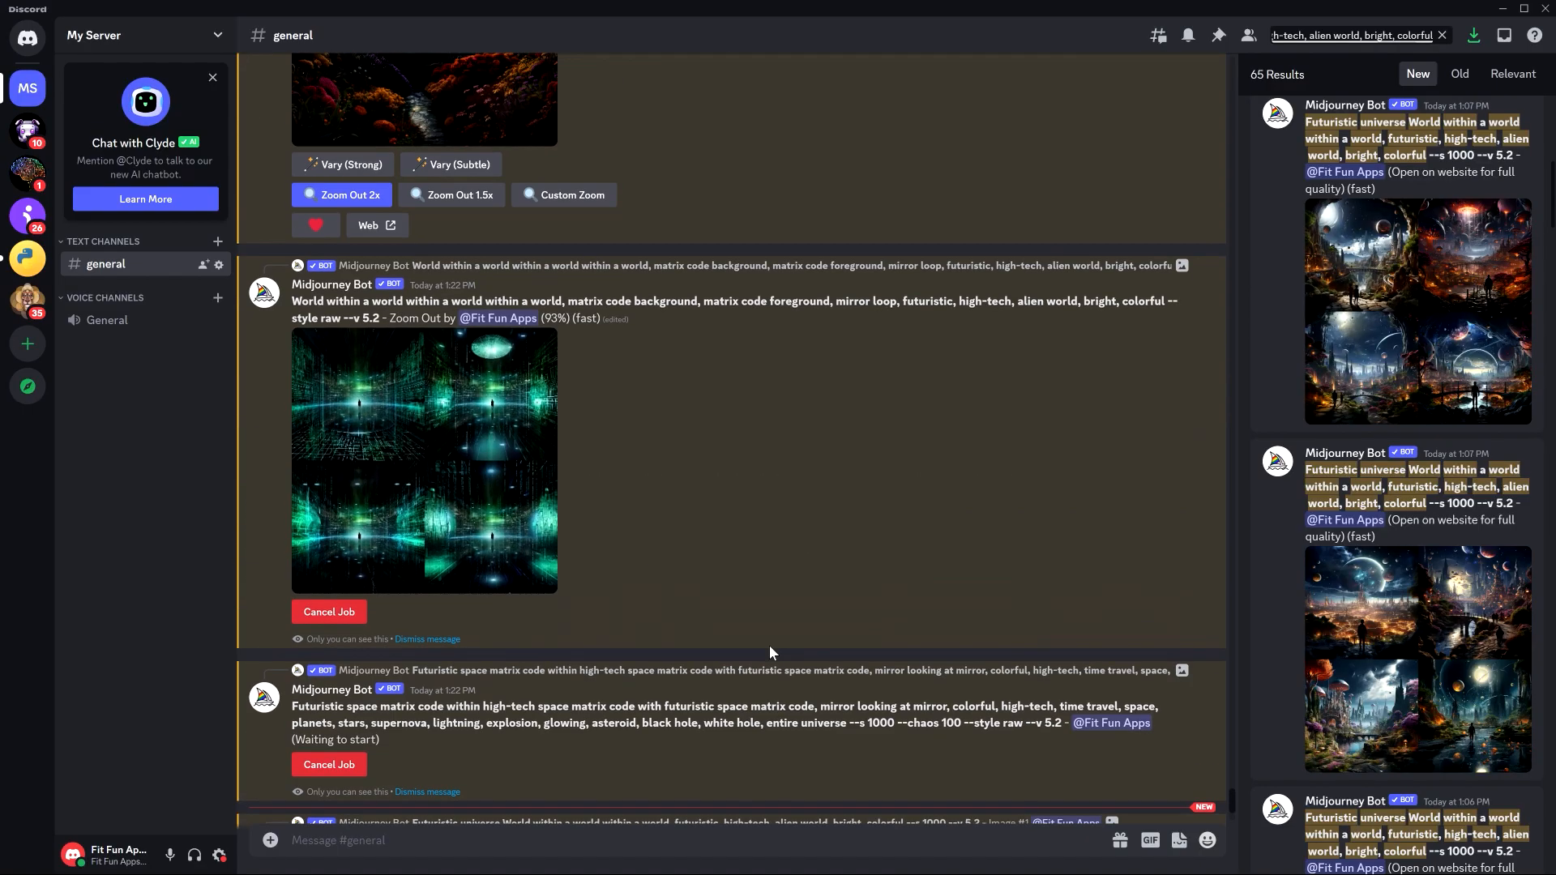
Switch back to Discord and review the newly generated zoom-out grids alongside the earlier ones in the general channel.
scroll(770, 645, "up", 5)
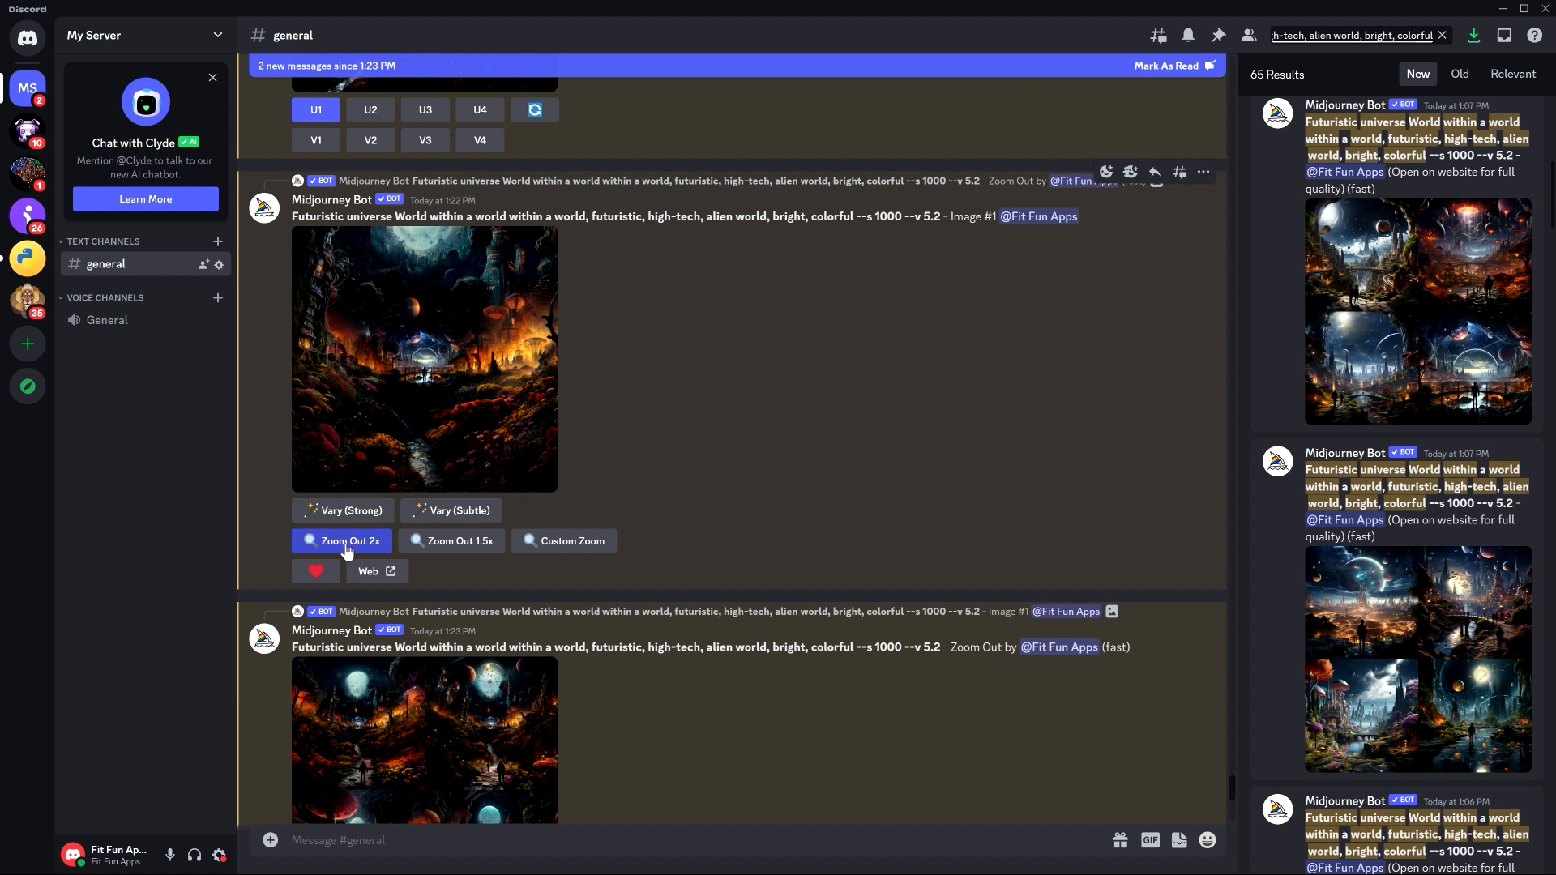
scroll(750, 542, "down", 10)
scroll(751, 542, "up", 12)
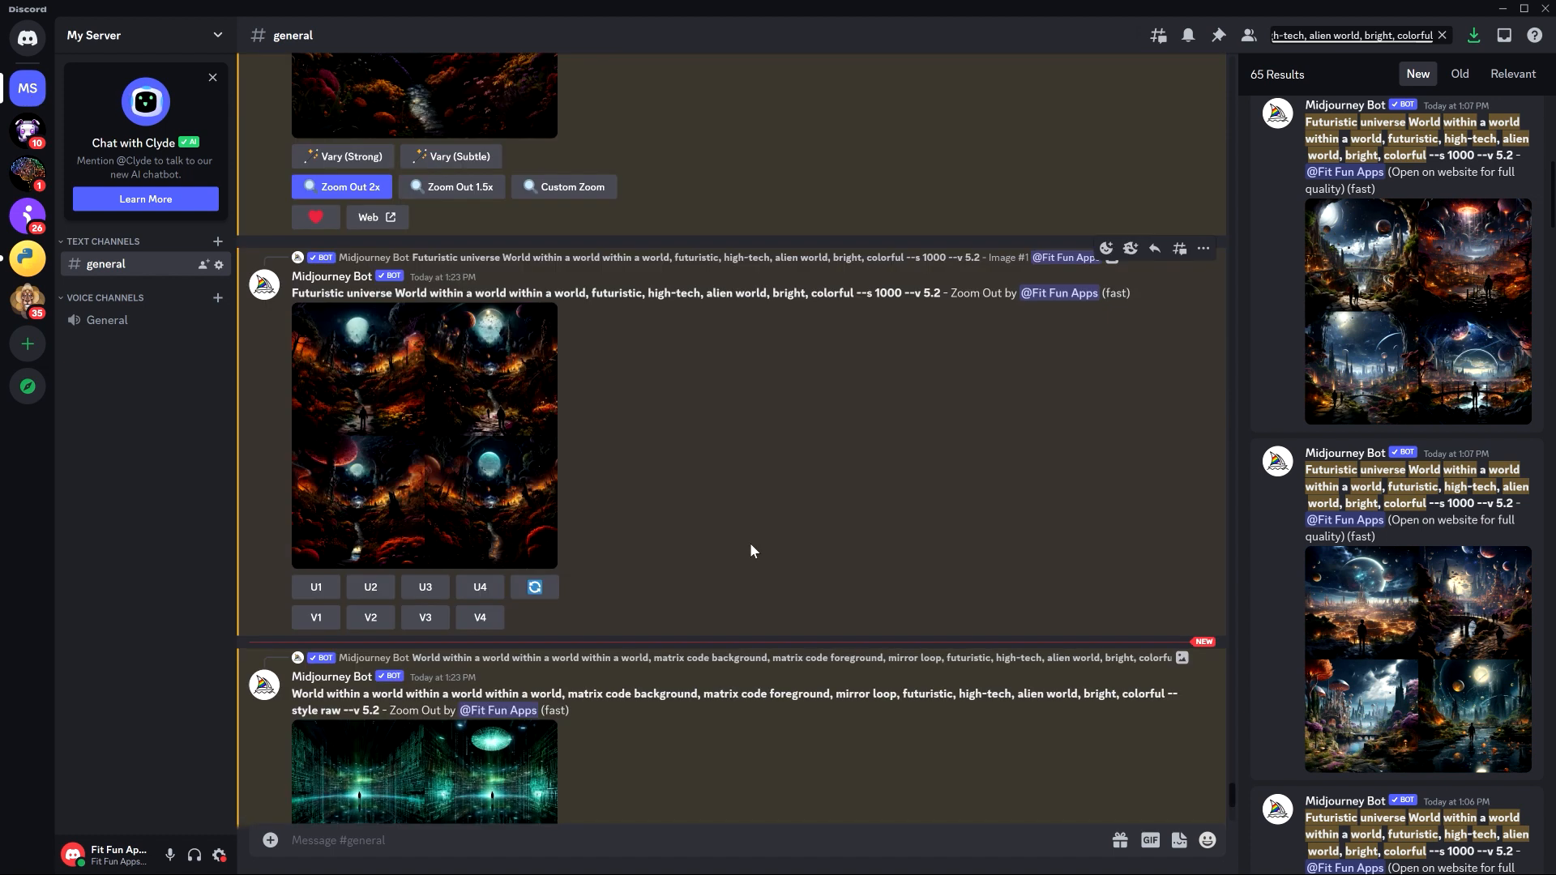
scroll(751, 550, "up", 15)
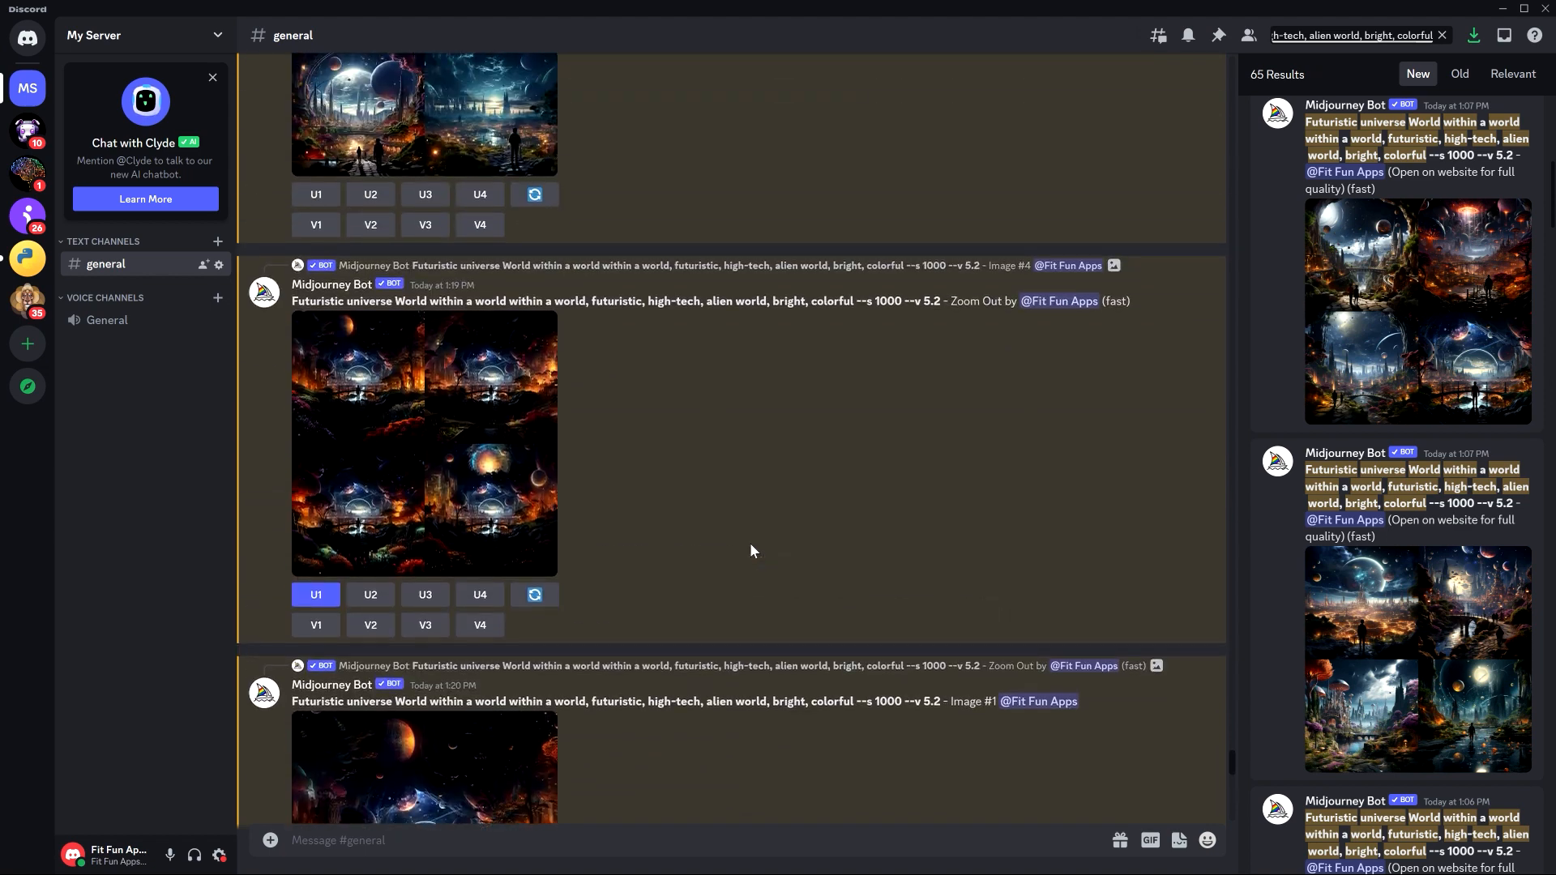
scroll(750, 551, "down", 15)
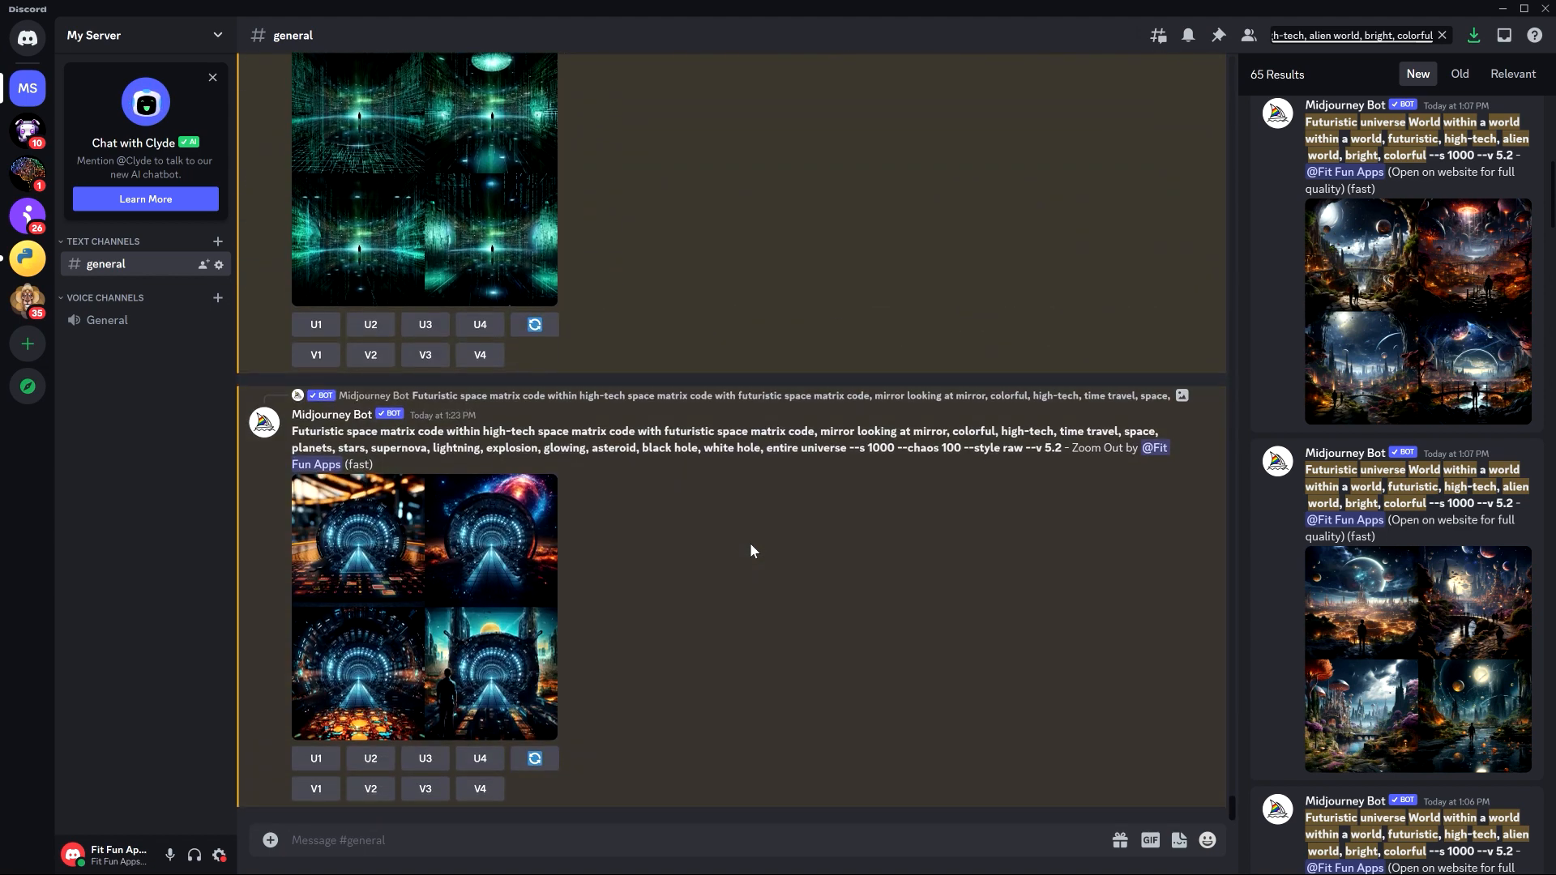
scroll(751, 551, "up", 6)
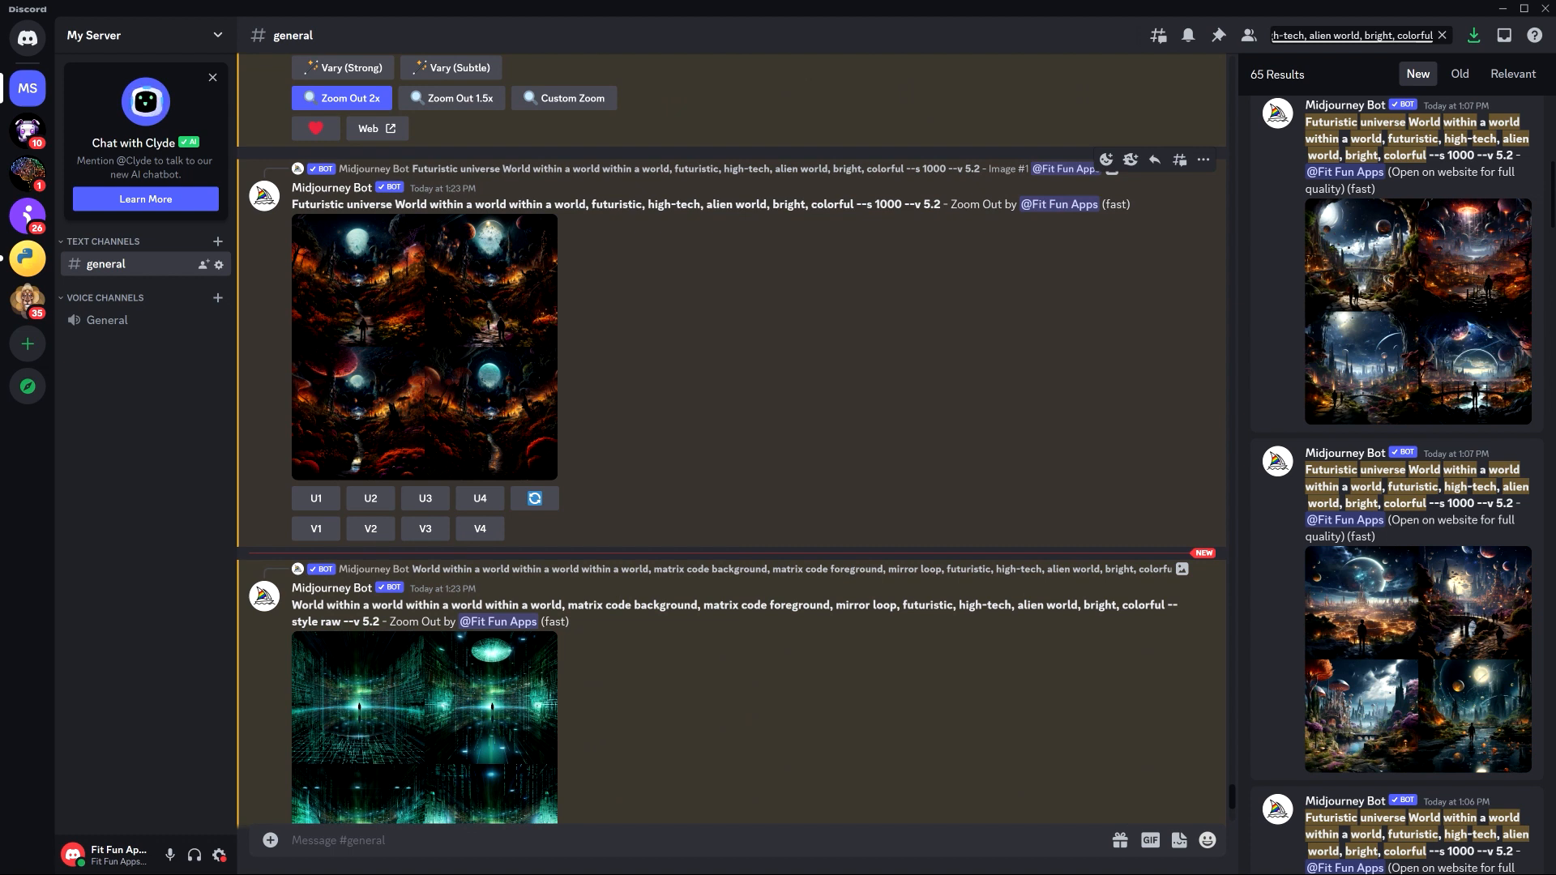
Highlight the opening words of the "Futuristic universe World" and "Futuristic space matrix code" prompts to compare how they begin.
left_click_drag(292, 205, 427, 204)
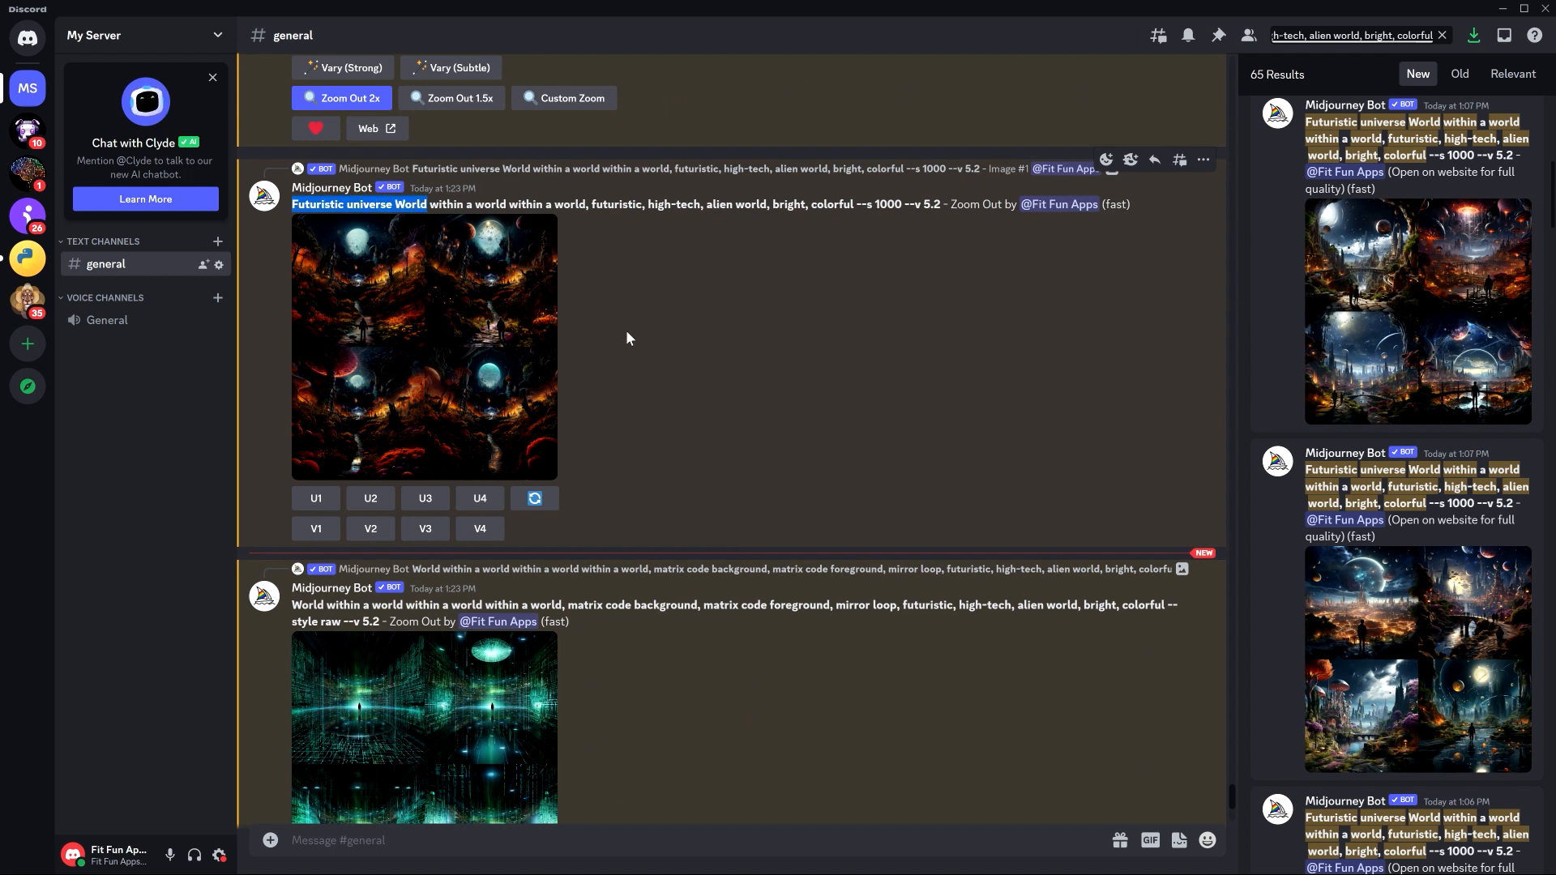
scroll(625, 338, "down", 5)
left_click_drag(292, 201, 403, 201)
scroll(403, 203, "down", 2)
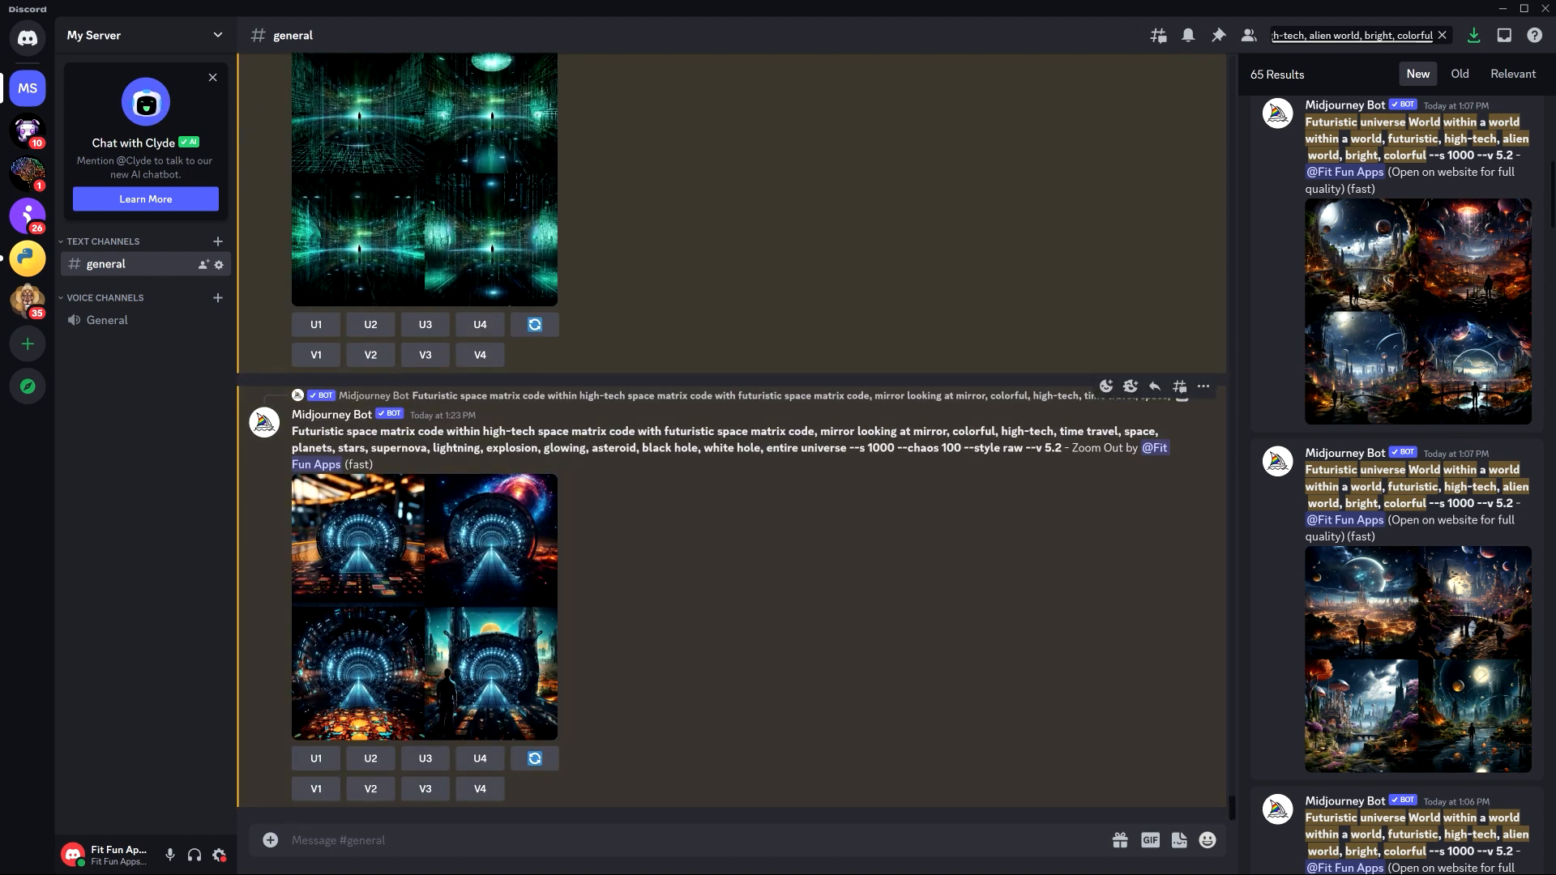
left_click_drag(297, 431, 420, 431)
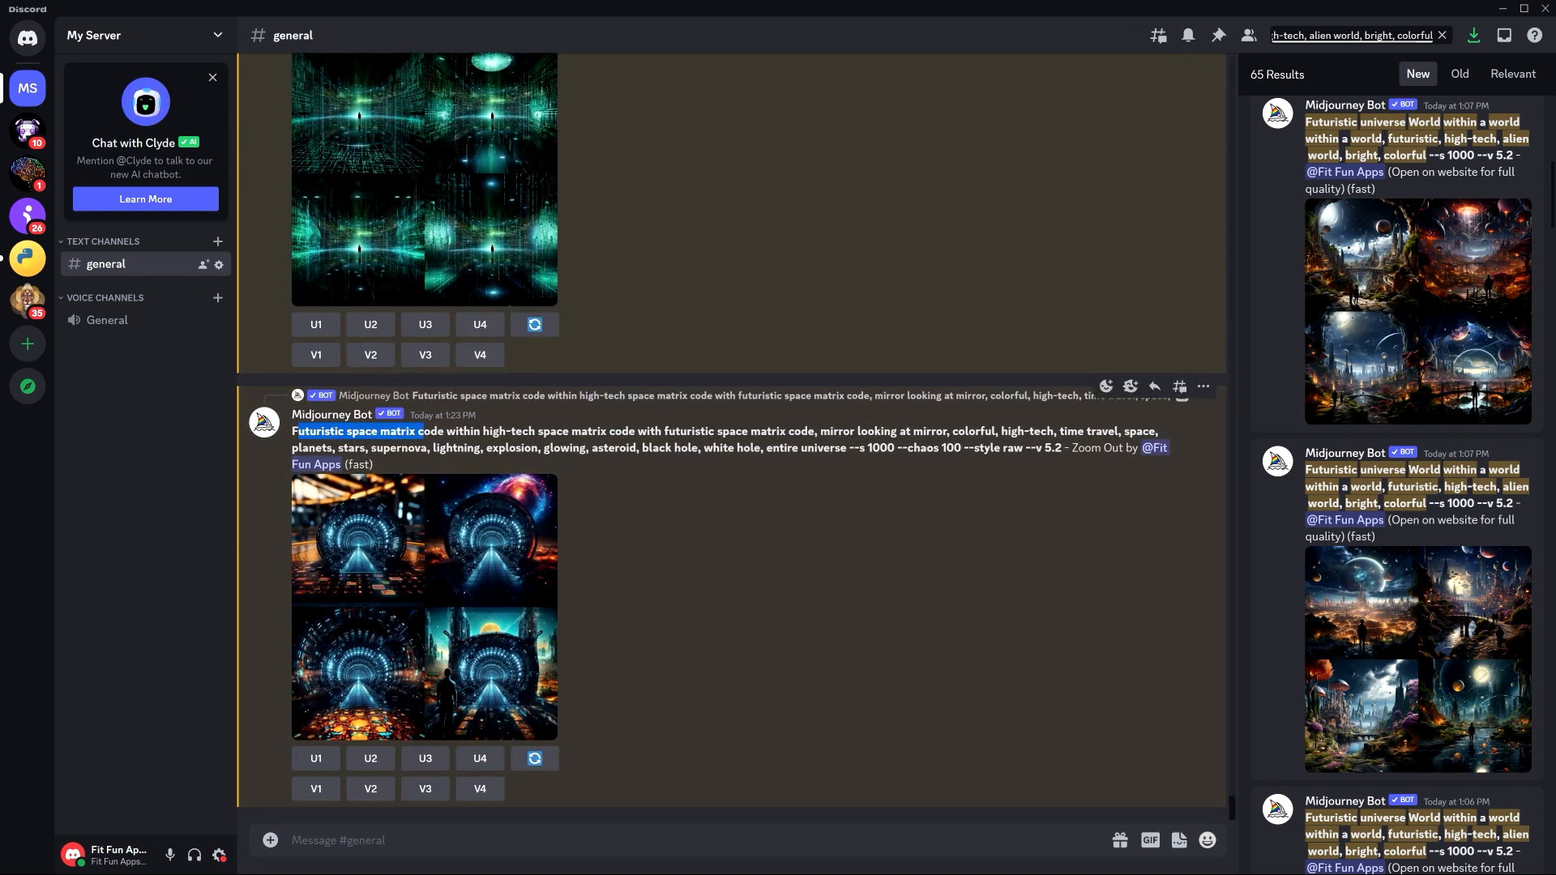
left_click(646, 465)
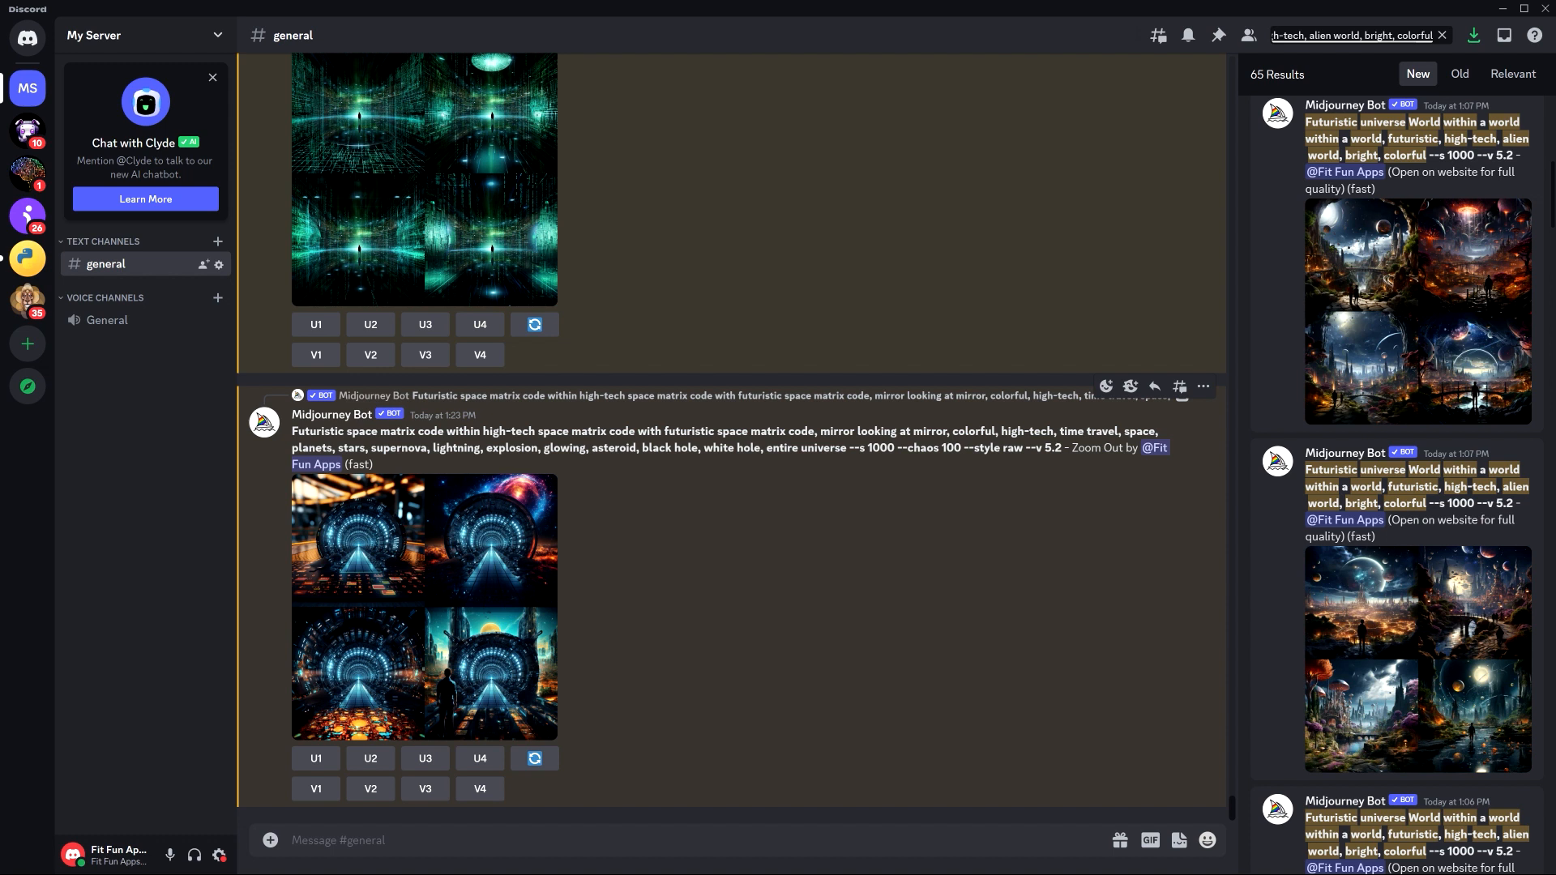
scroll(751, 447, "up", 5)
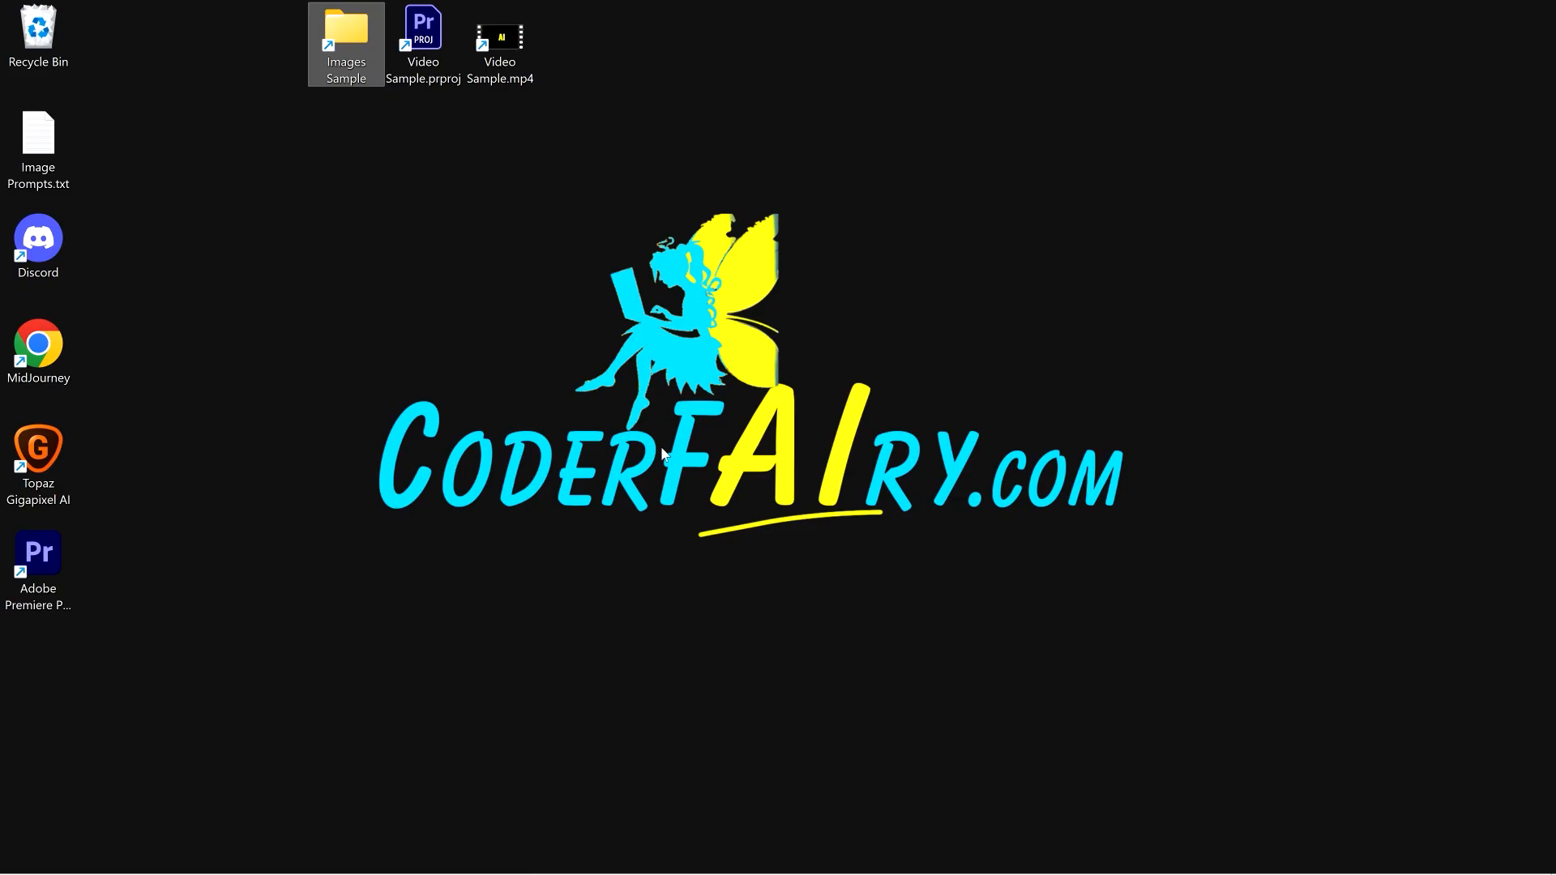
Switch to File Explorer, open the Images Sample folder and go into its Futuristic Space Matrix subfolder.
double_click(346, 40)
double_click(347, 195)
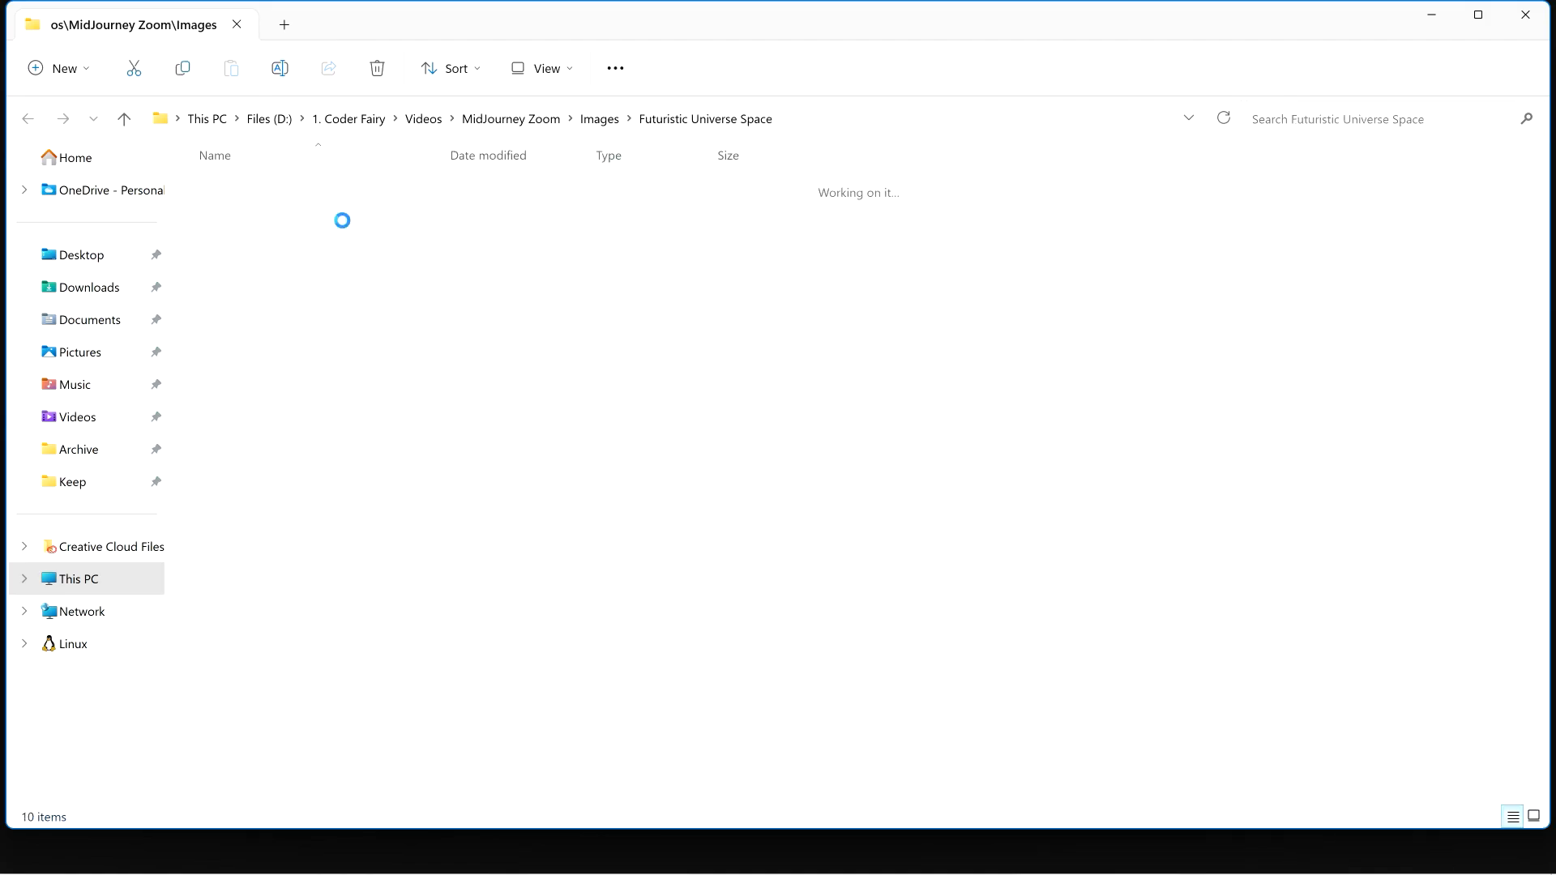
left_click(248, 235)
key("alt+Left")
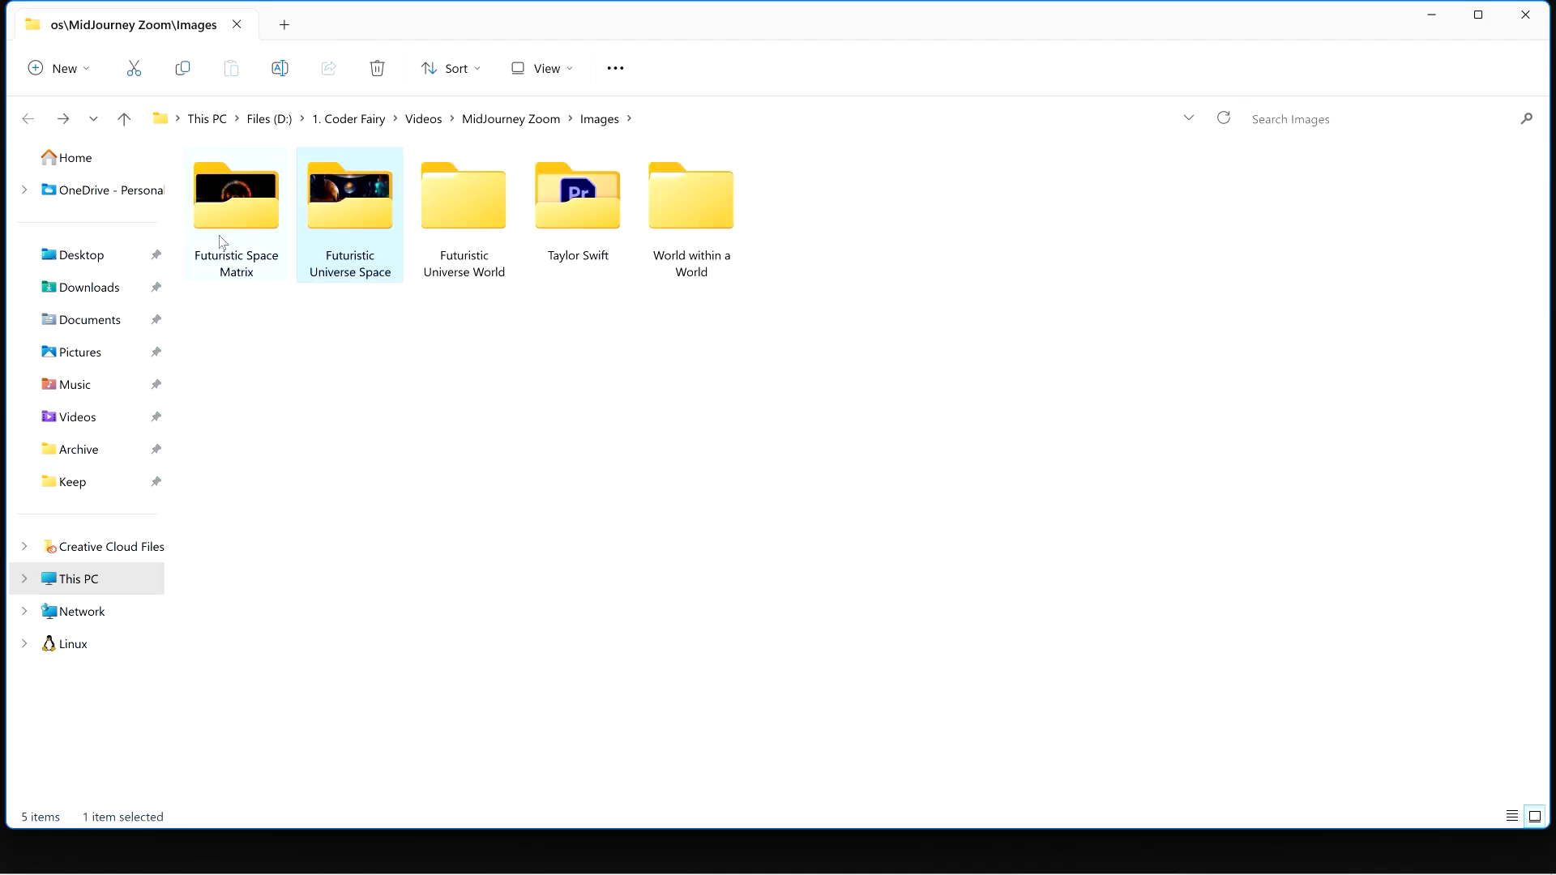
double_click(229, 236)
left_click(236, 243)
Change the sort order of the images in the Futuristic Space Matrix folder.
left_click(470, 68)
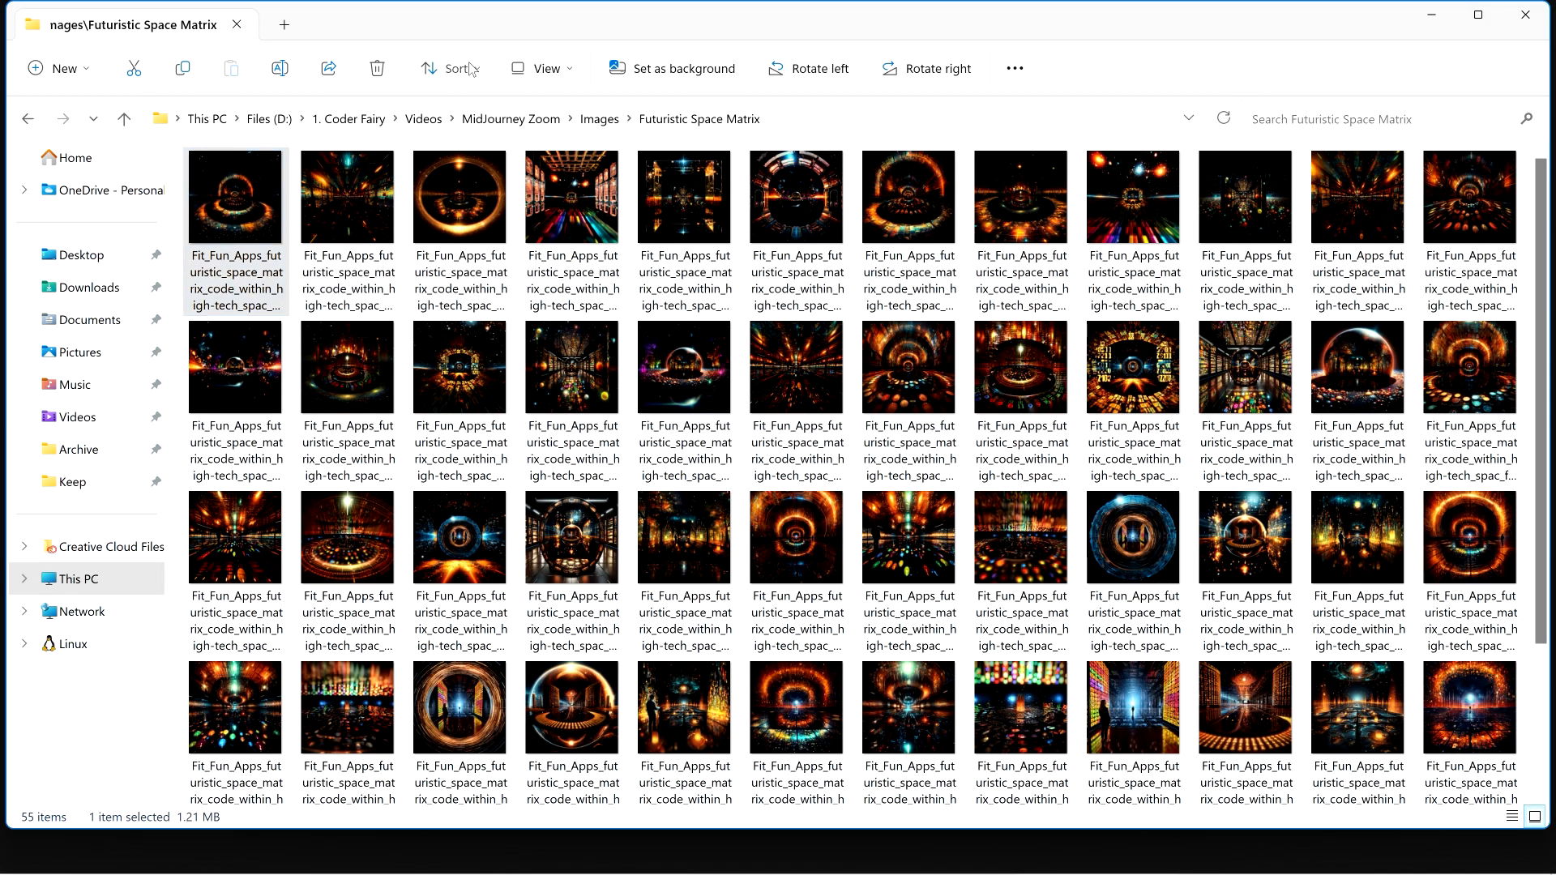
left_click(469, 120)
scroll(807, 317, "down", 1)
scroll(807, 318, "up", 1)
Select the images two rows at a time, first the opening 24 images and then the following 24.
left_click(228, 207)
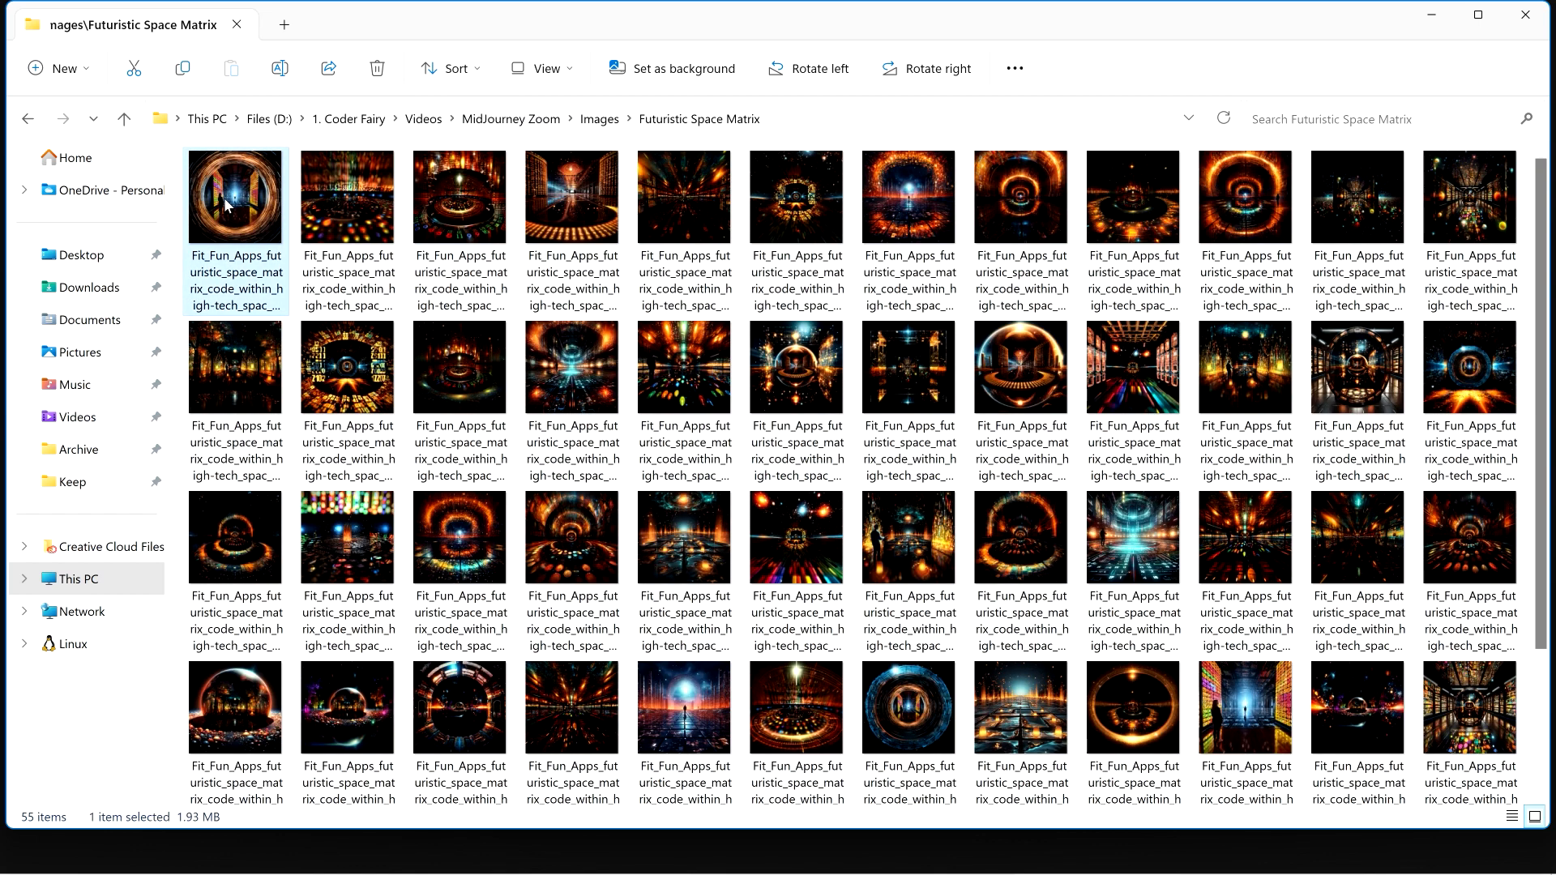
left_click(1489, 394, "shift")
left_click(261, 535)
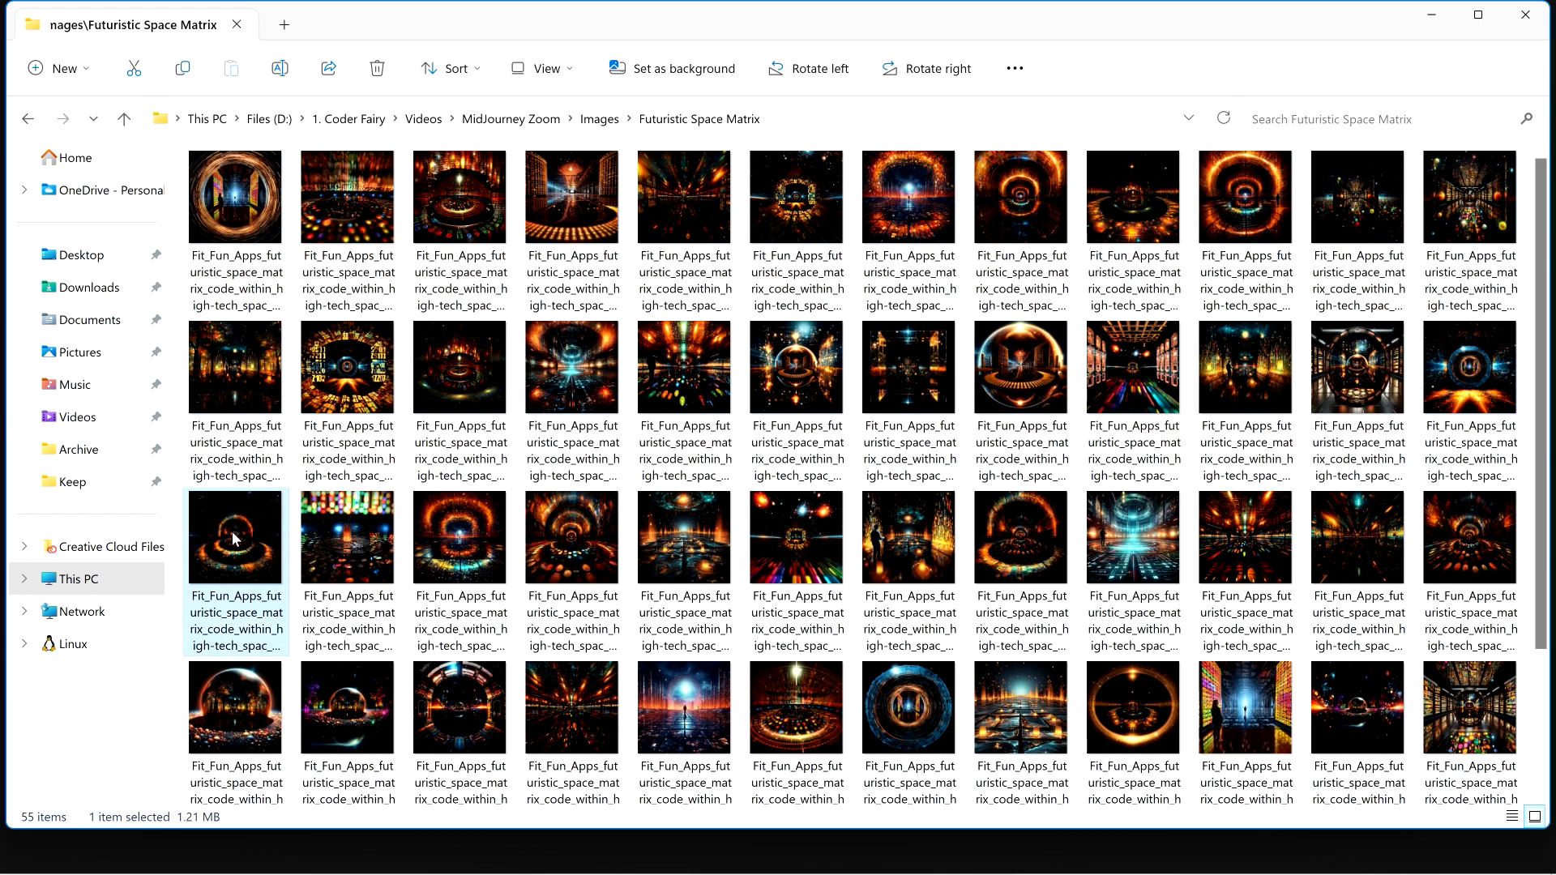
scroll(261, 535, "down", 1)
left_click(1463, 634, "shift")
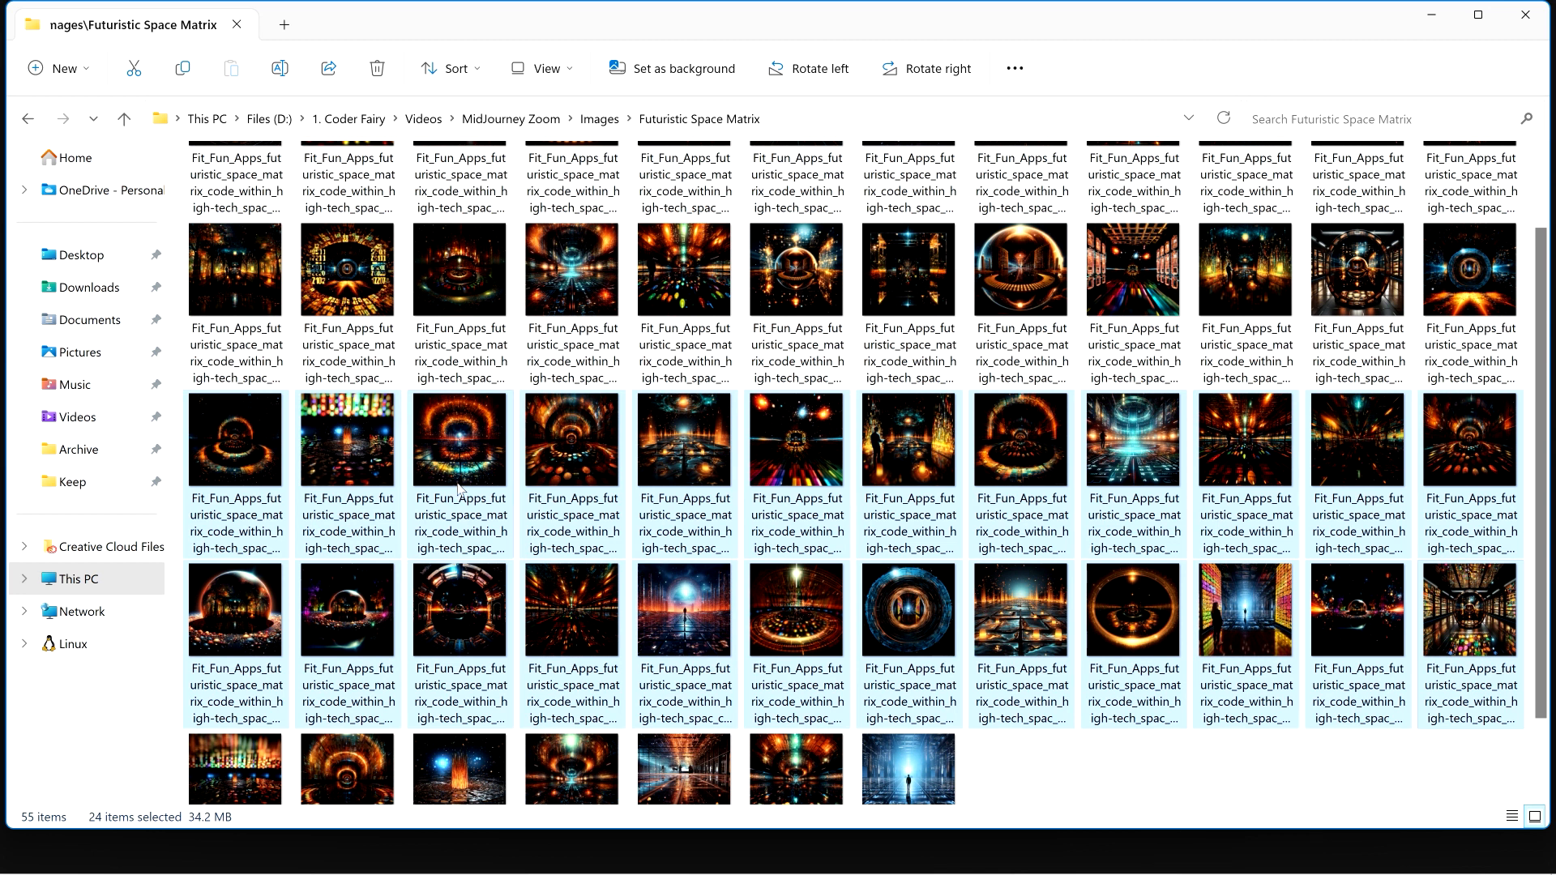
Select the seven images in the folder's last row, then clear the selection.
scroll(462, 490, "down", 1)
left_click(242, 708)
left_click(889, 751, "shift")
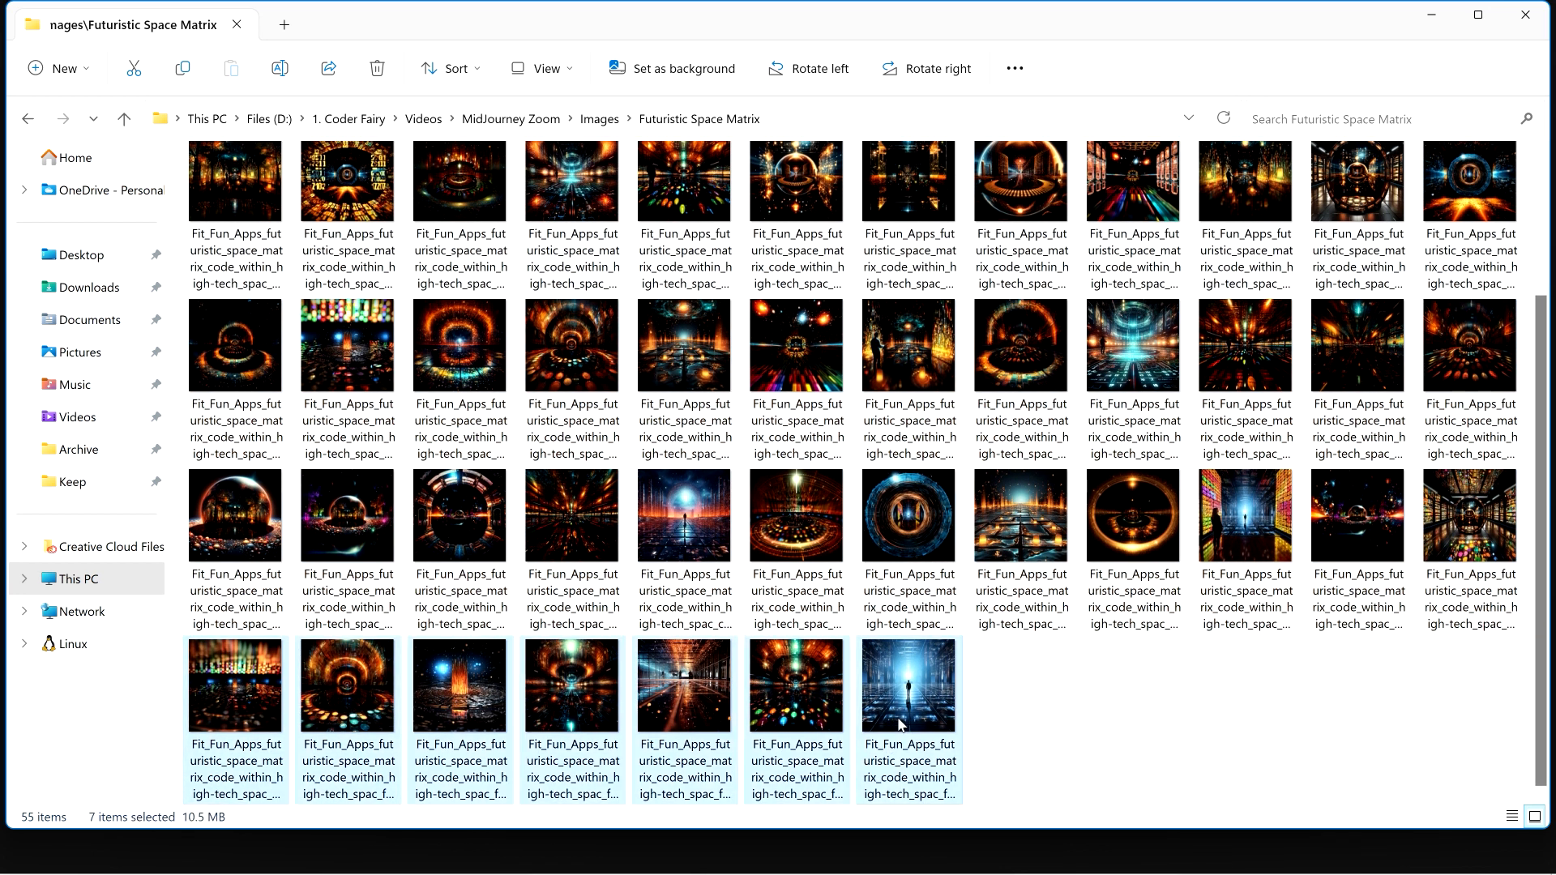
left_click_drag(1026, 710, 1172, 759)
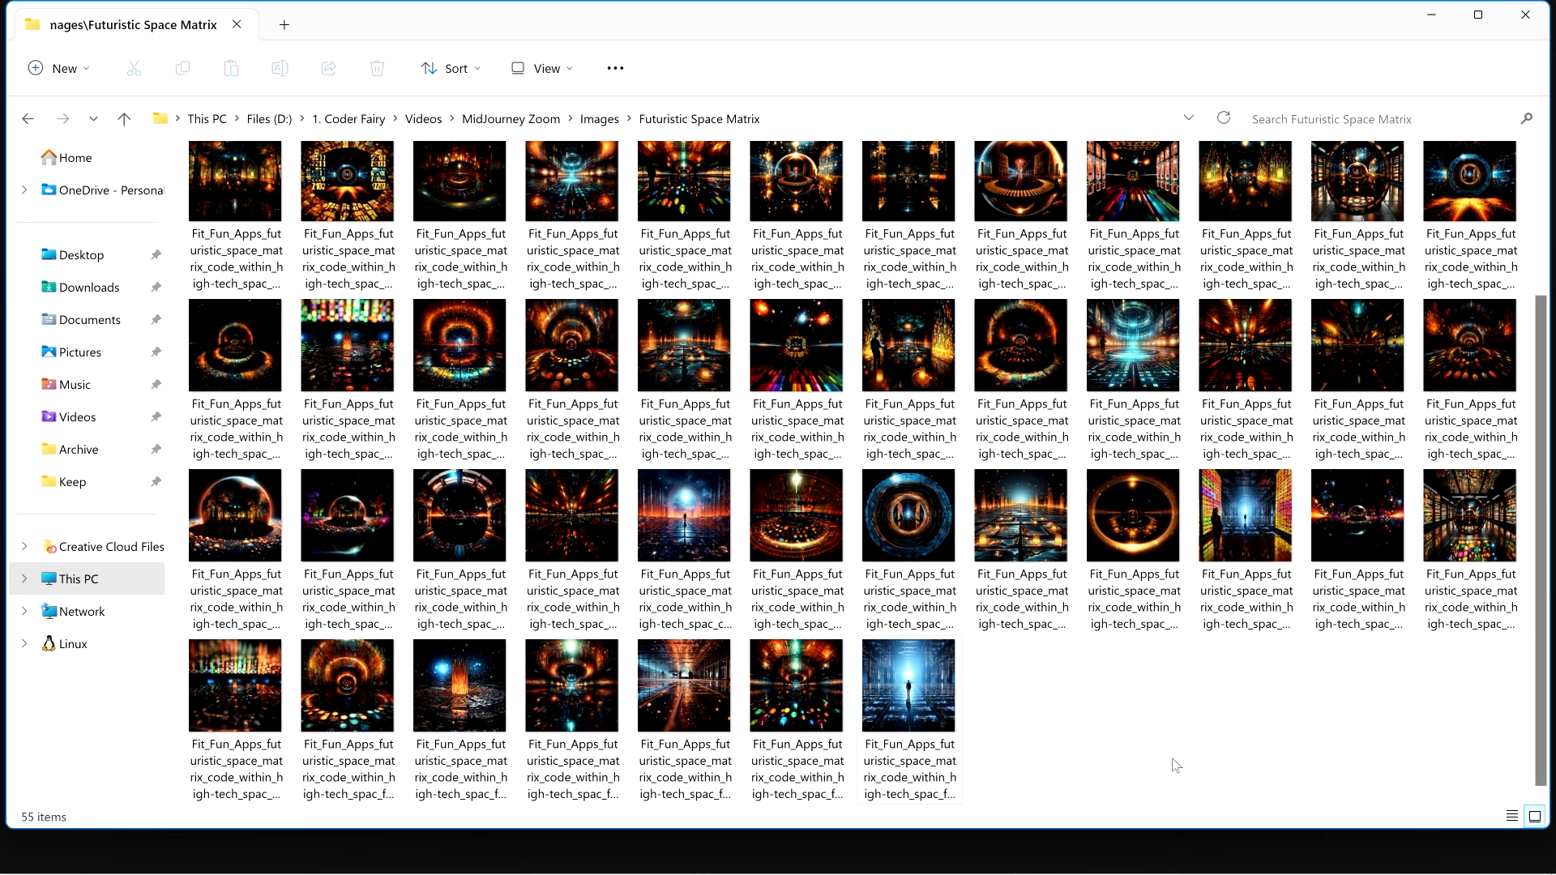
Select the first 24 images of the Futuristic Space Matrix folder, covering its first two rows.
scroll(1175, 765, "up", 1)
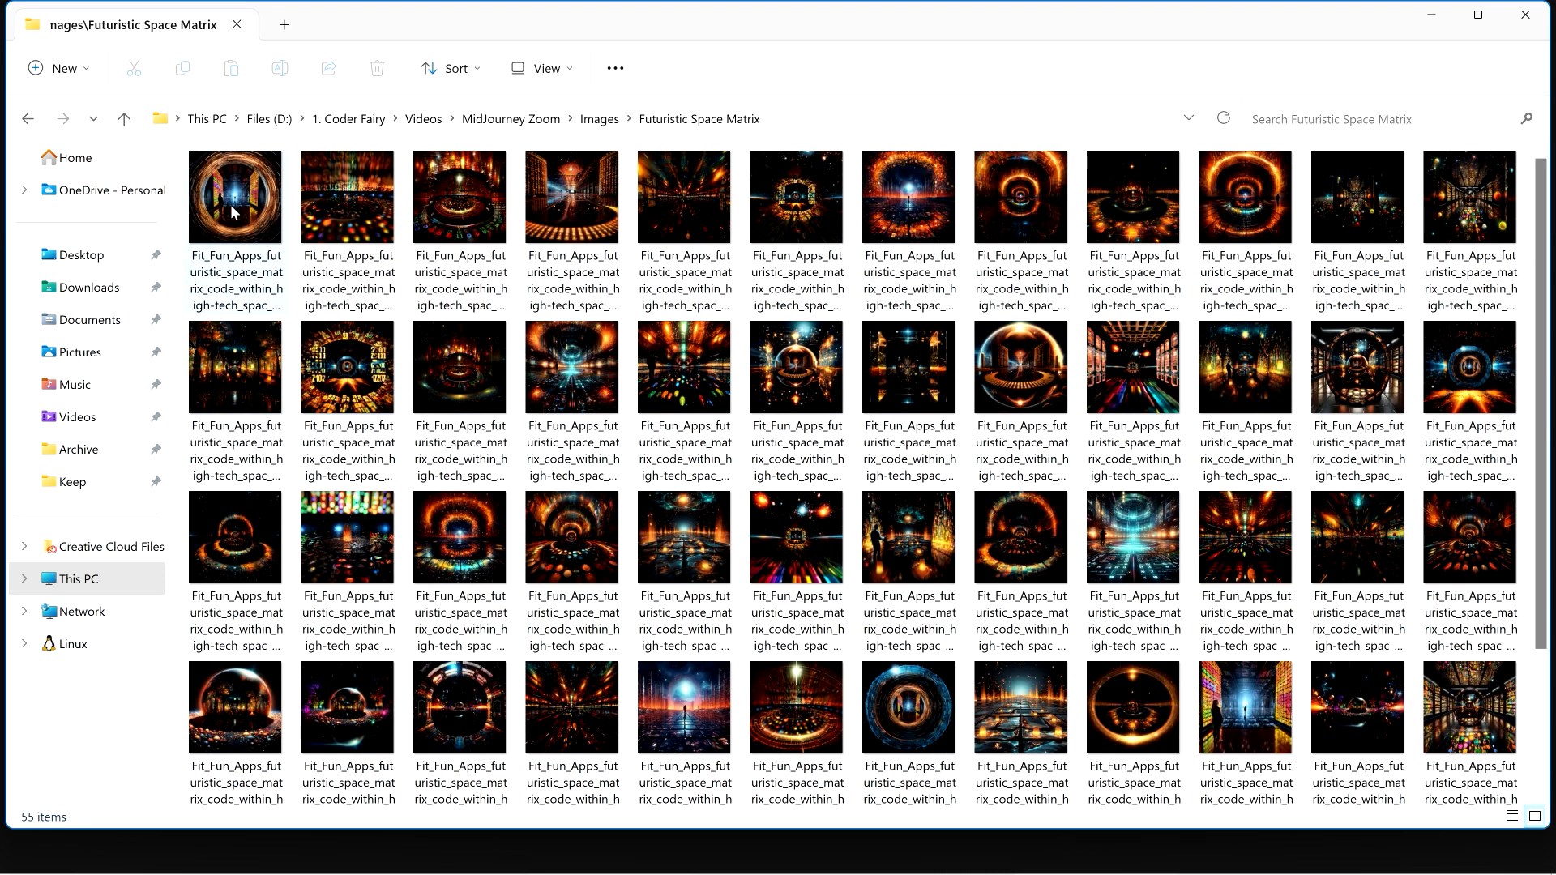
left_click(235, 197)
left_click(1443, 367, "shift")
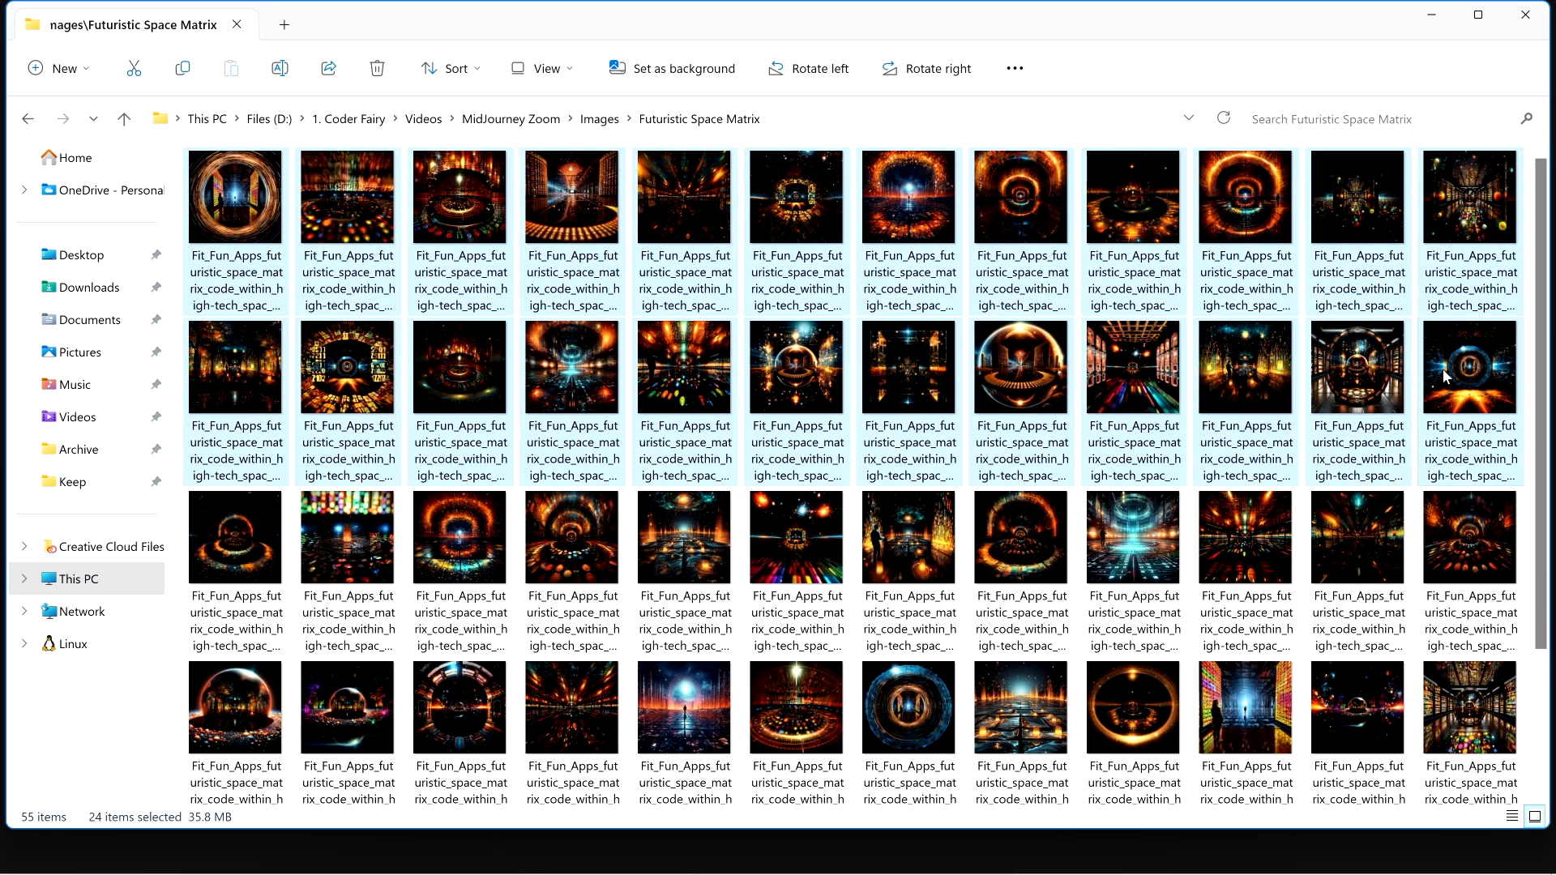
Switch to Discord and start an imagine prompt reading "dinosaur space flying superhero, supernova".
left_click(778, 349)
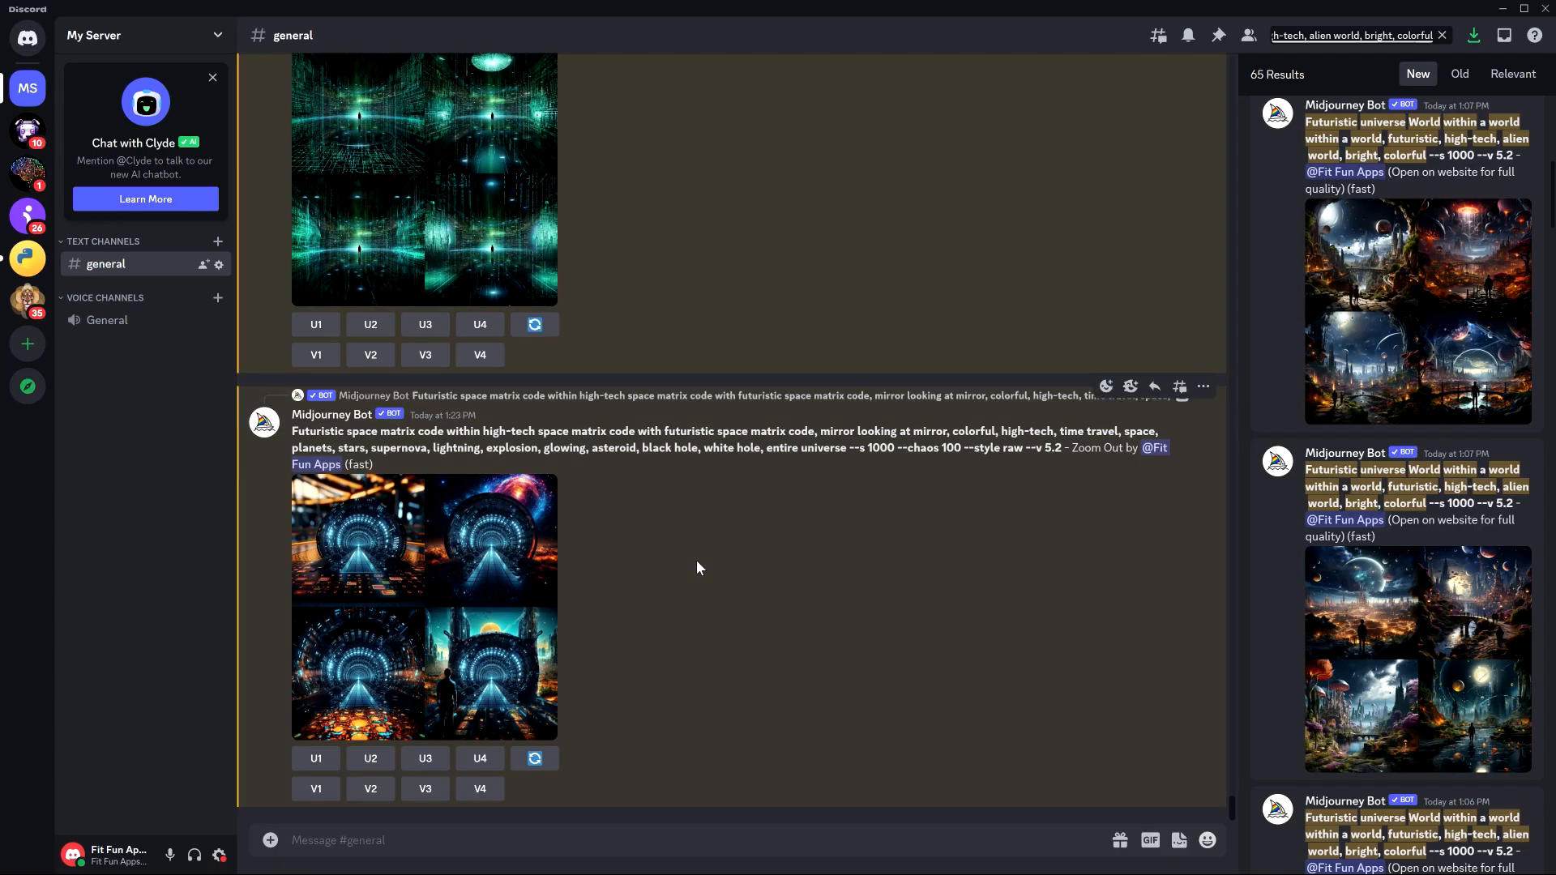
scroll(697, 561, "down", 8)
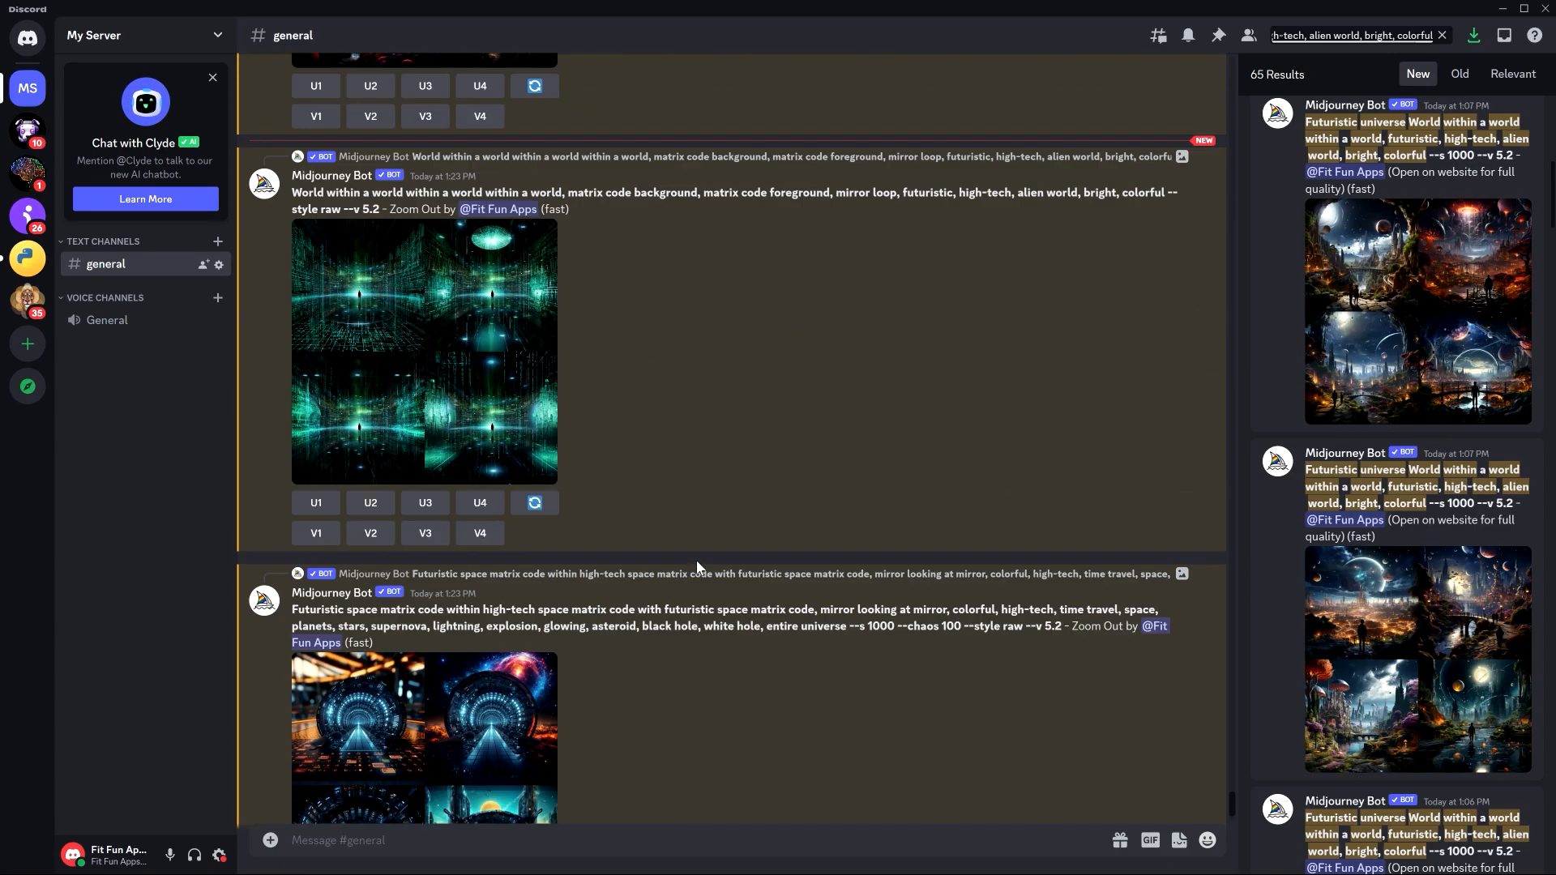
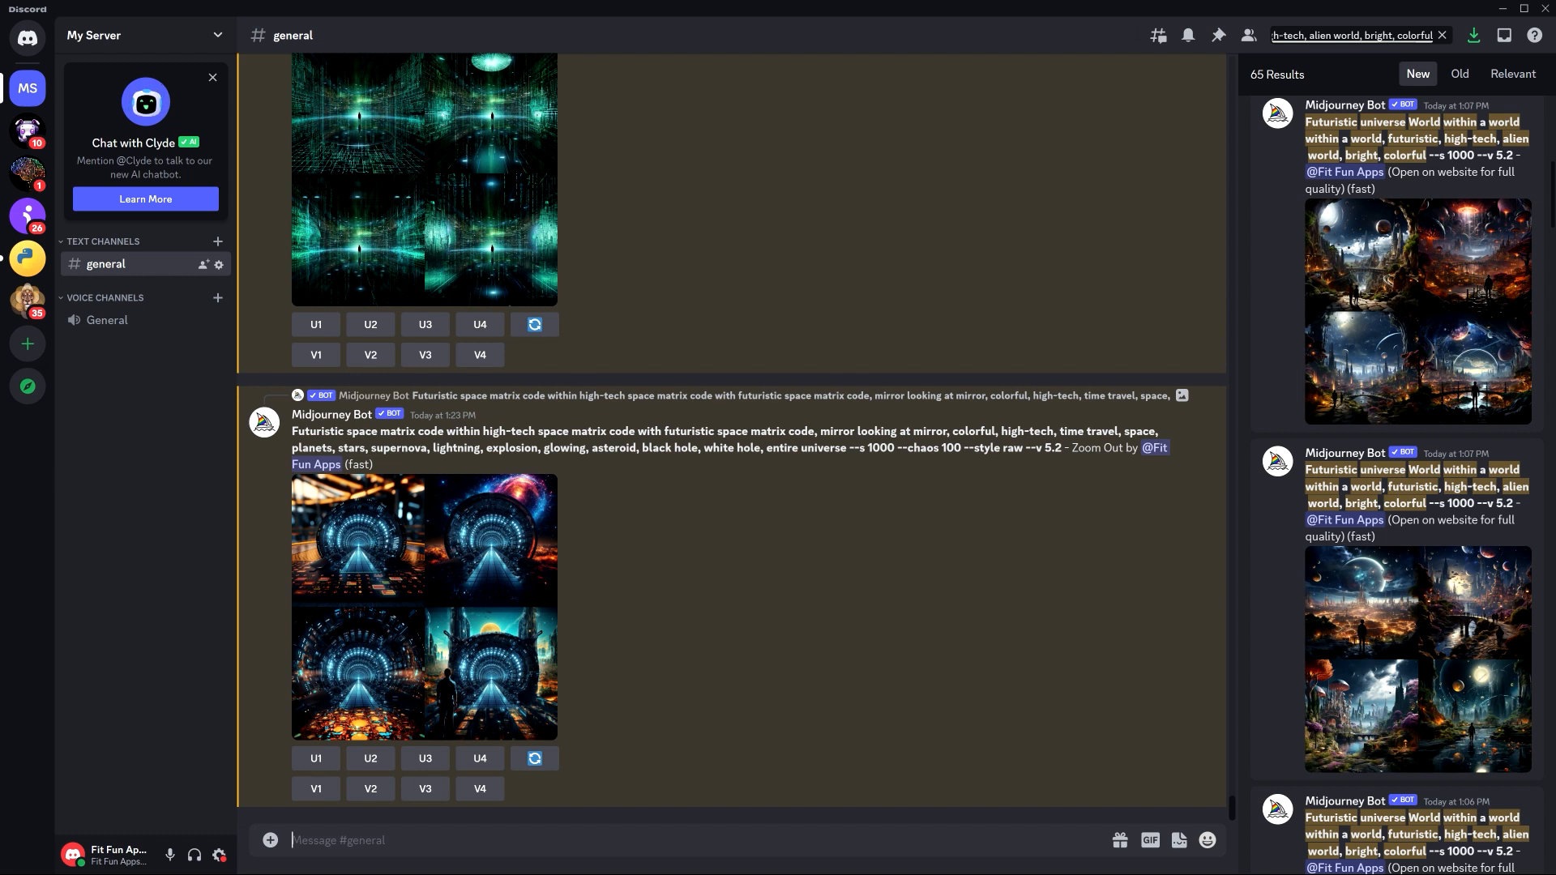
type("/i")
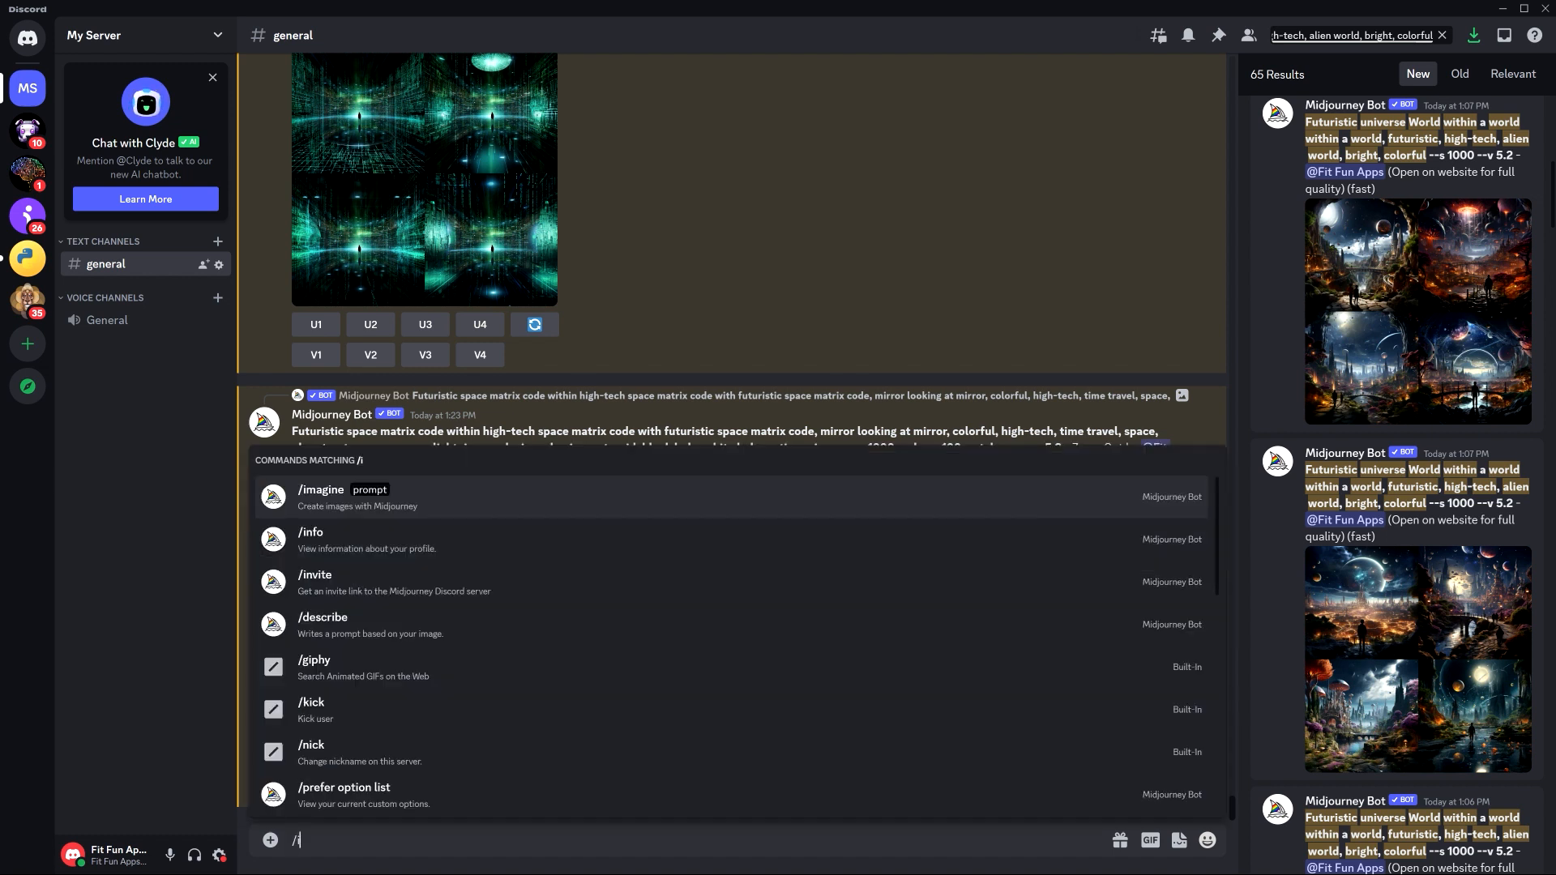
key("Return")
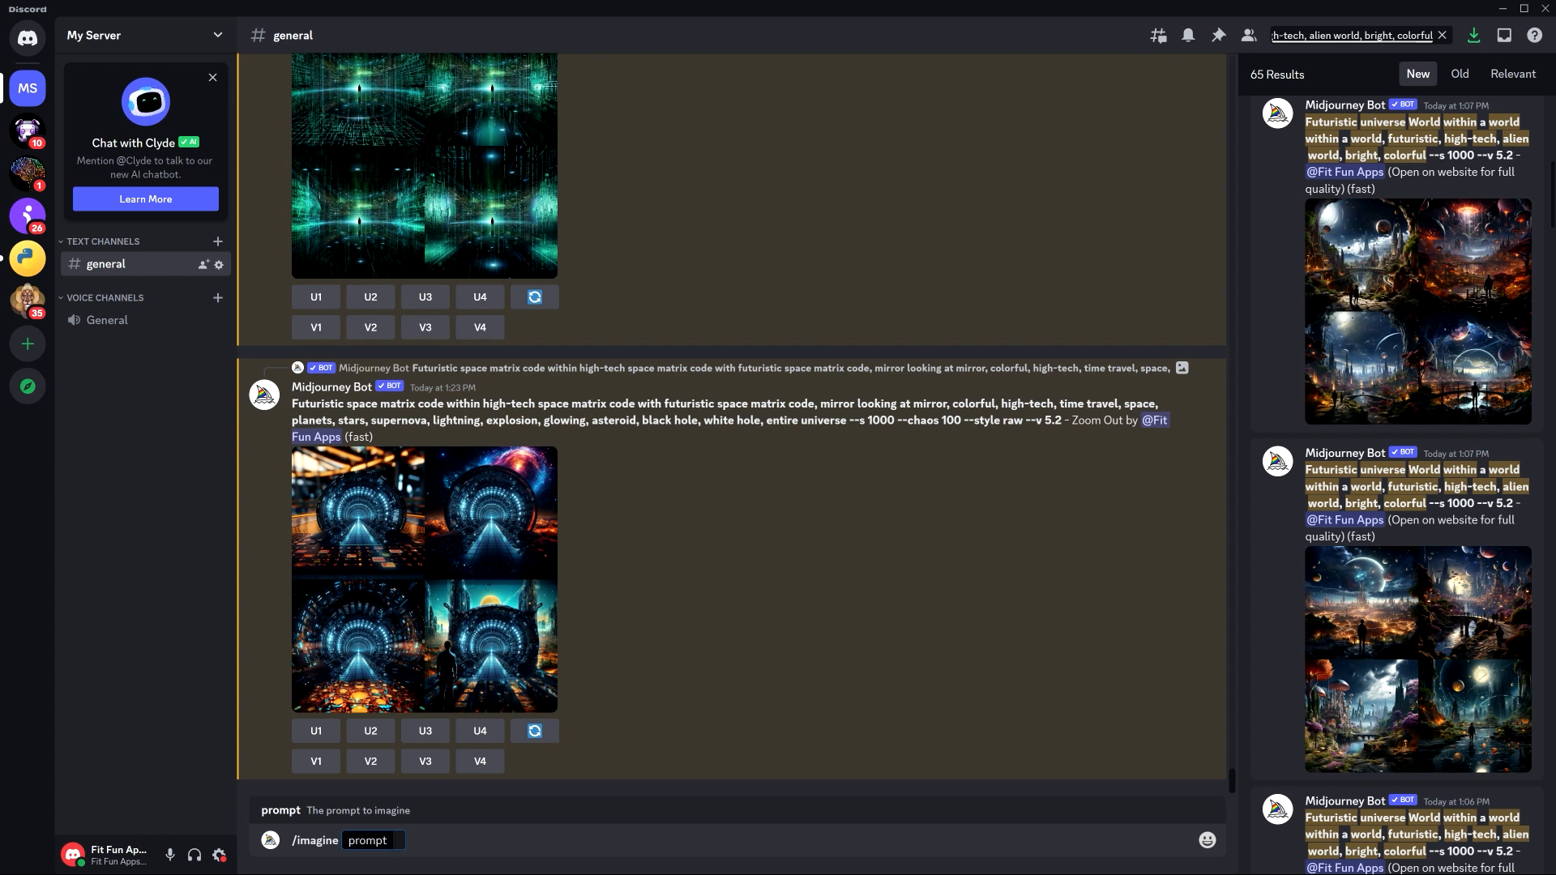
type("dinosaur space")
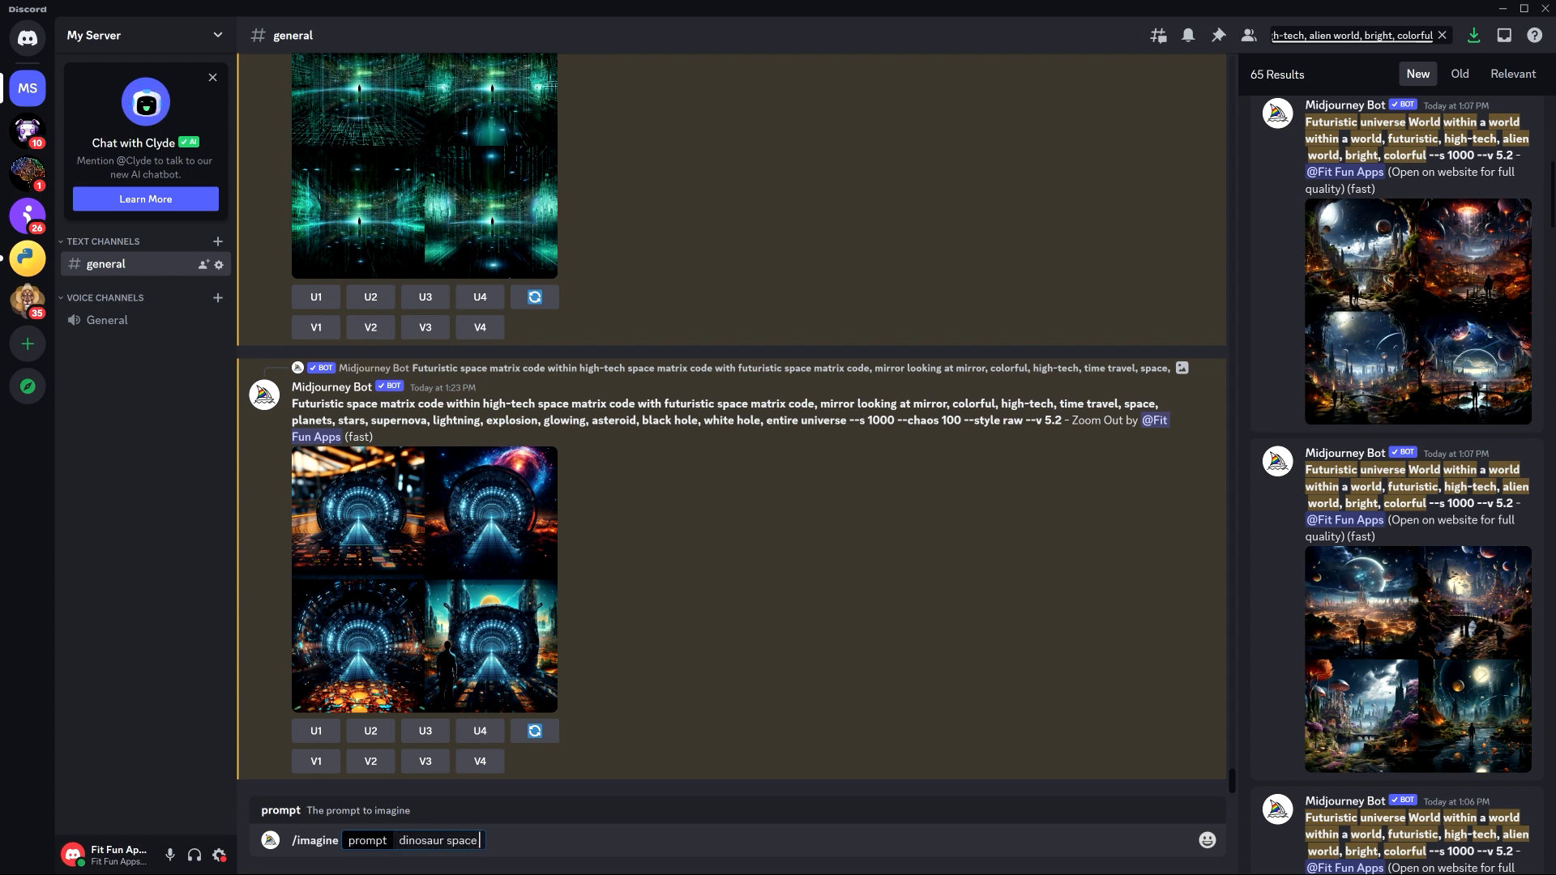
type(" flying superhero")
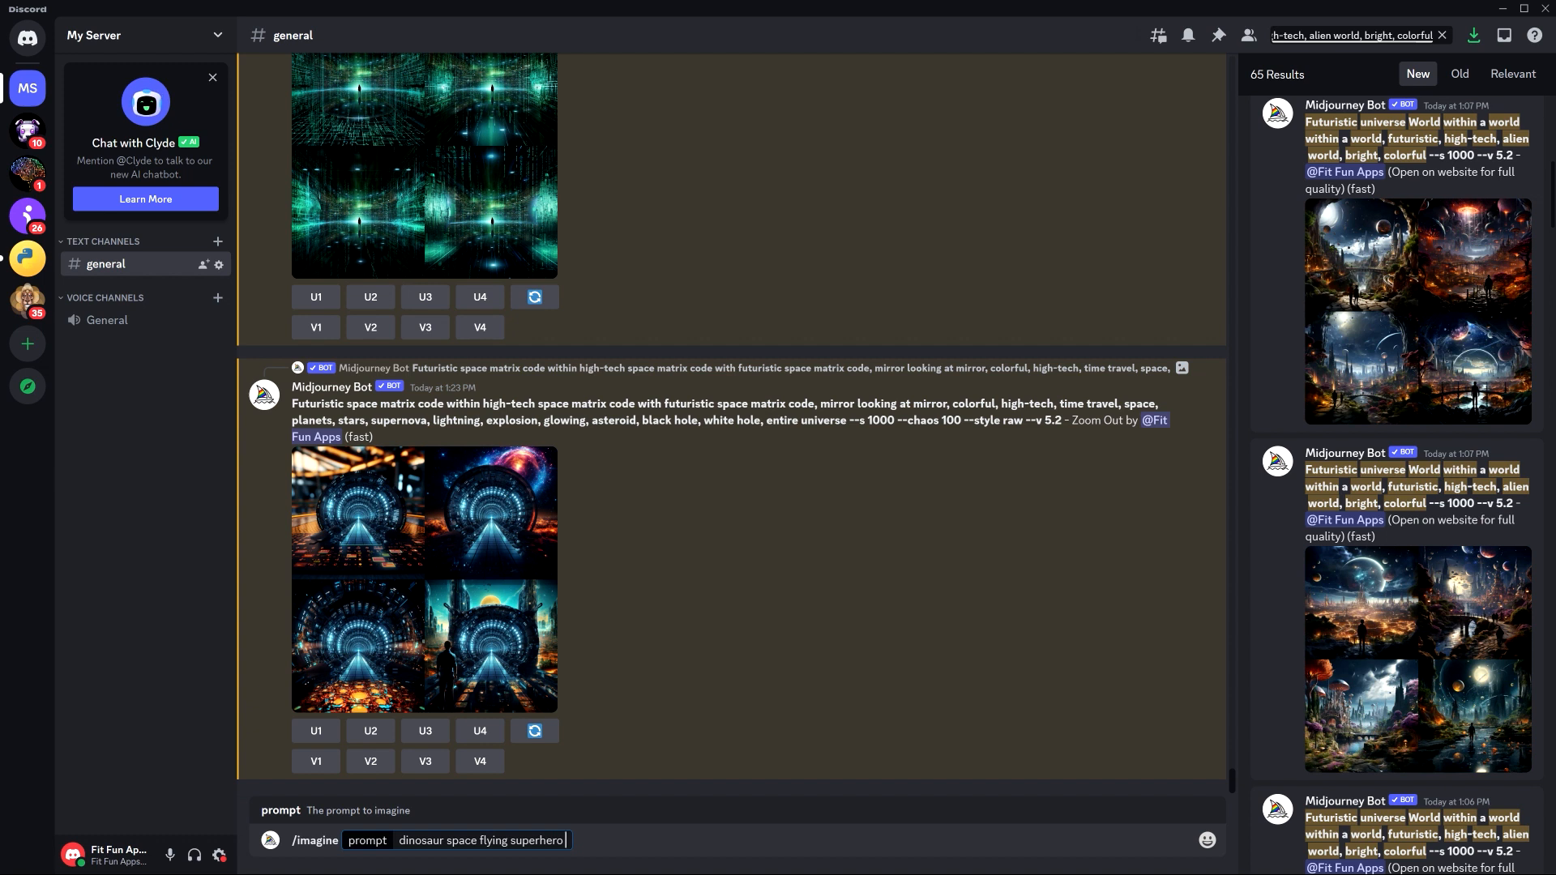
type(", supernova")
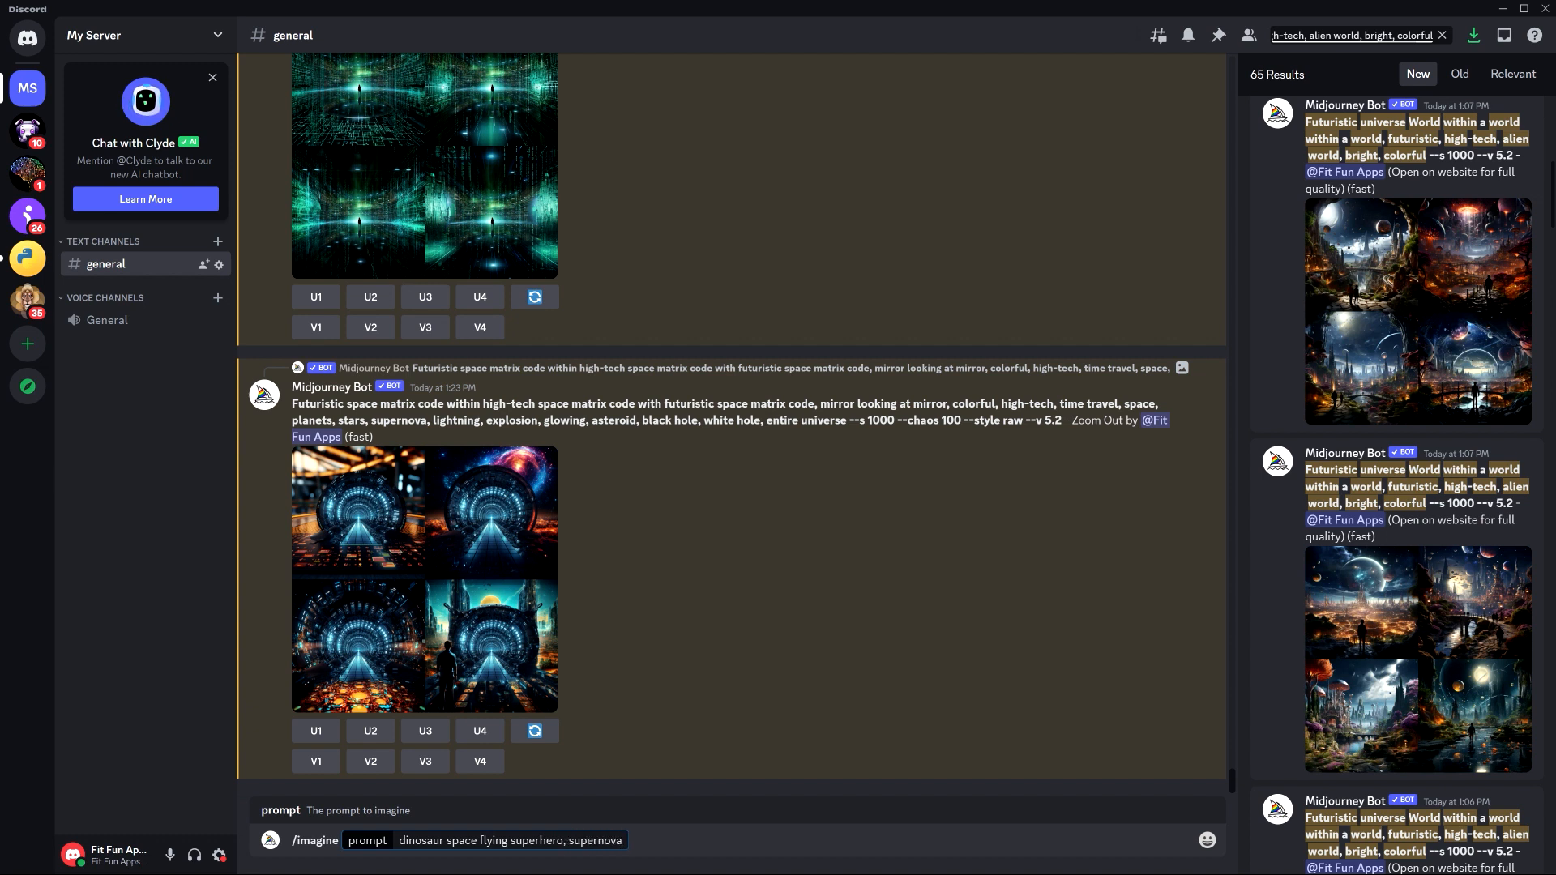
Extend the prompt with ", space background, stars, planets, universe, explosion --s 300 --chaos 50", copy the whole prompt and submit it.
type(", space backg")
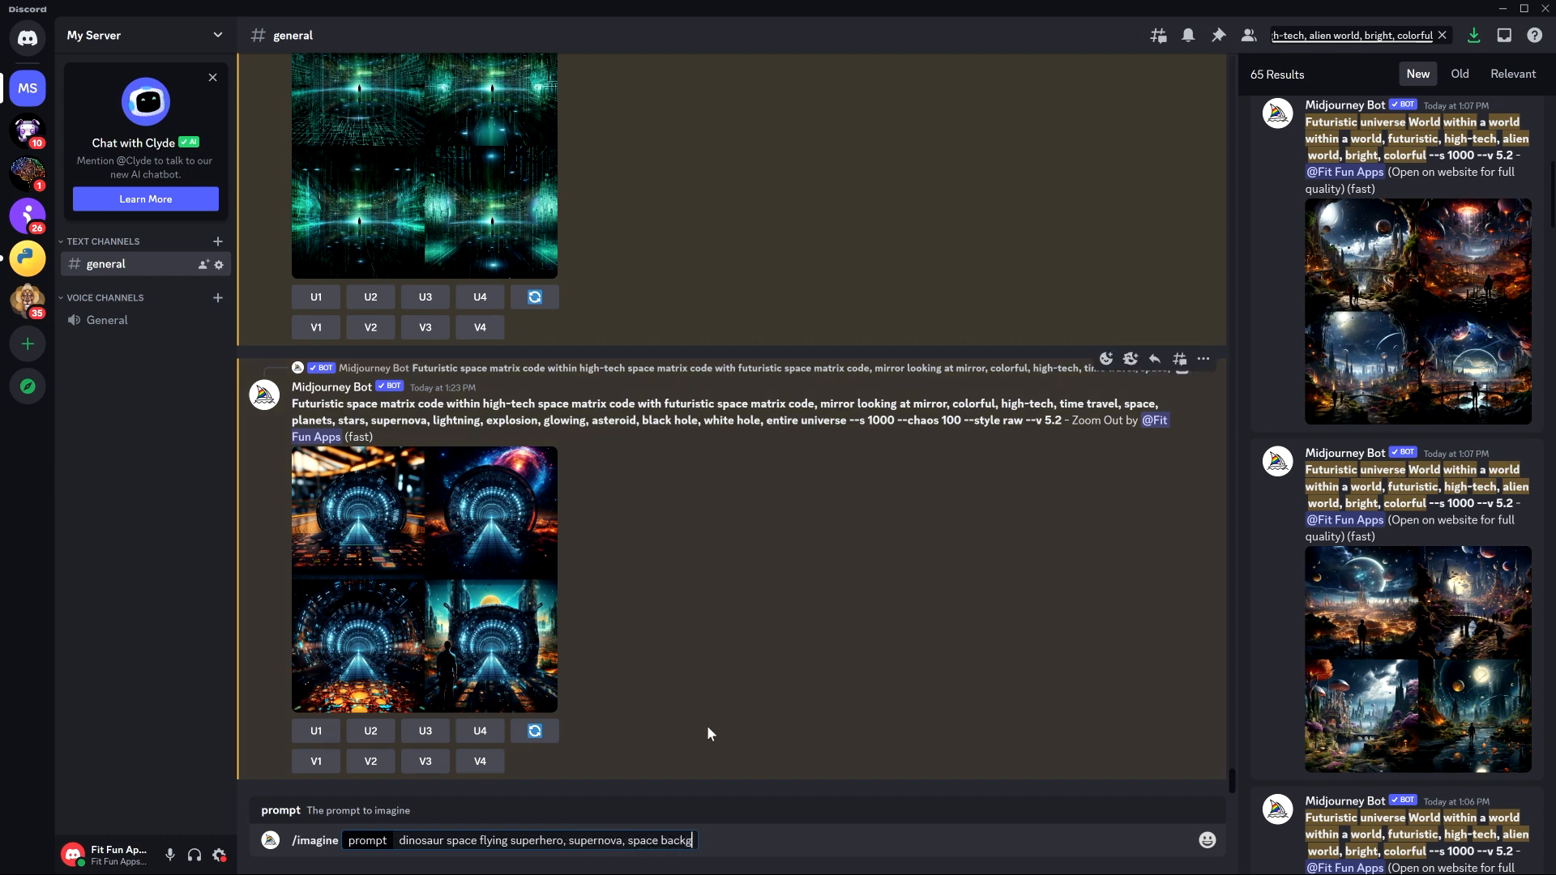
type("round, stars, planets")
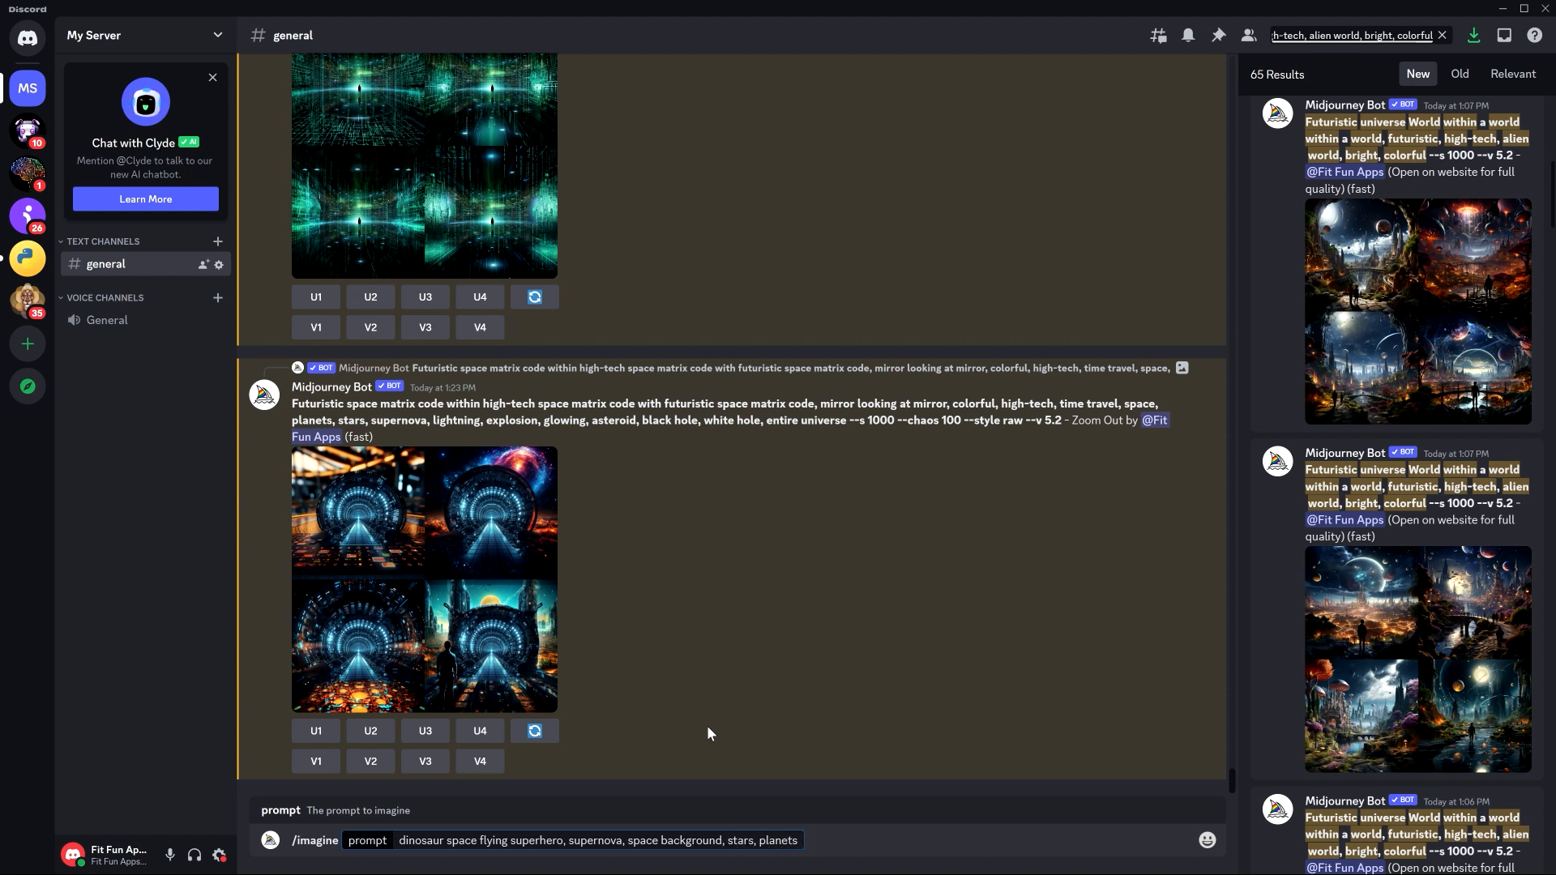
type(", universe, ")
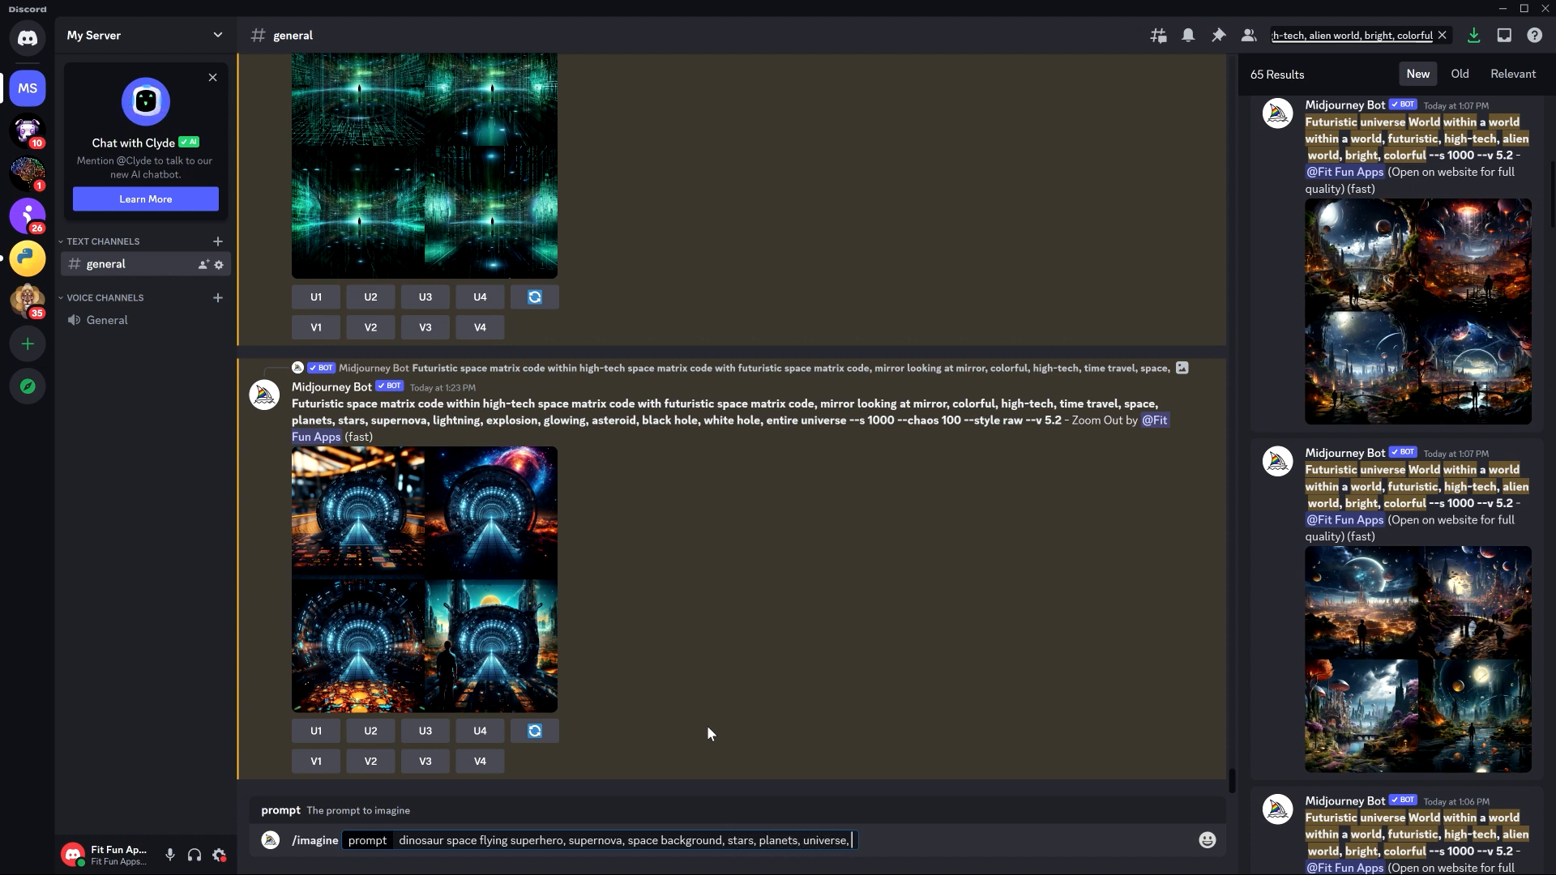
type("explosion")
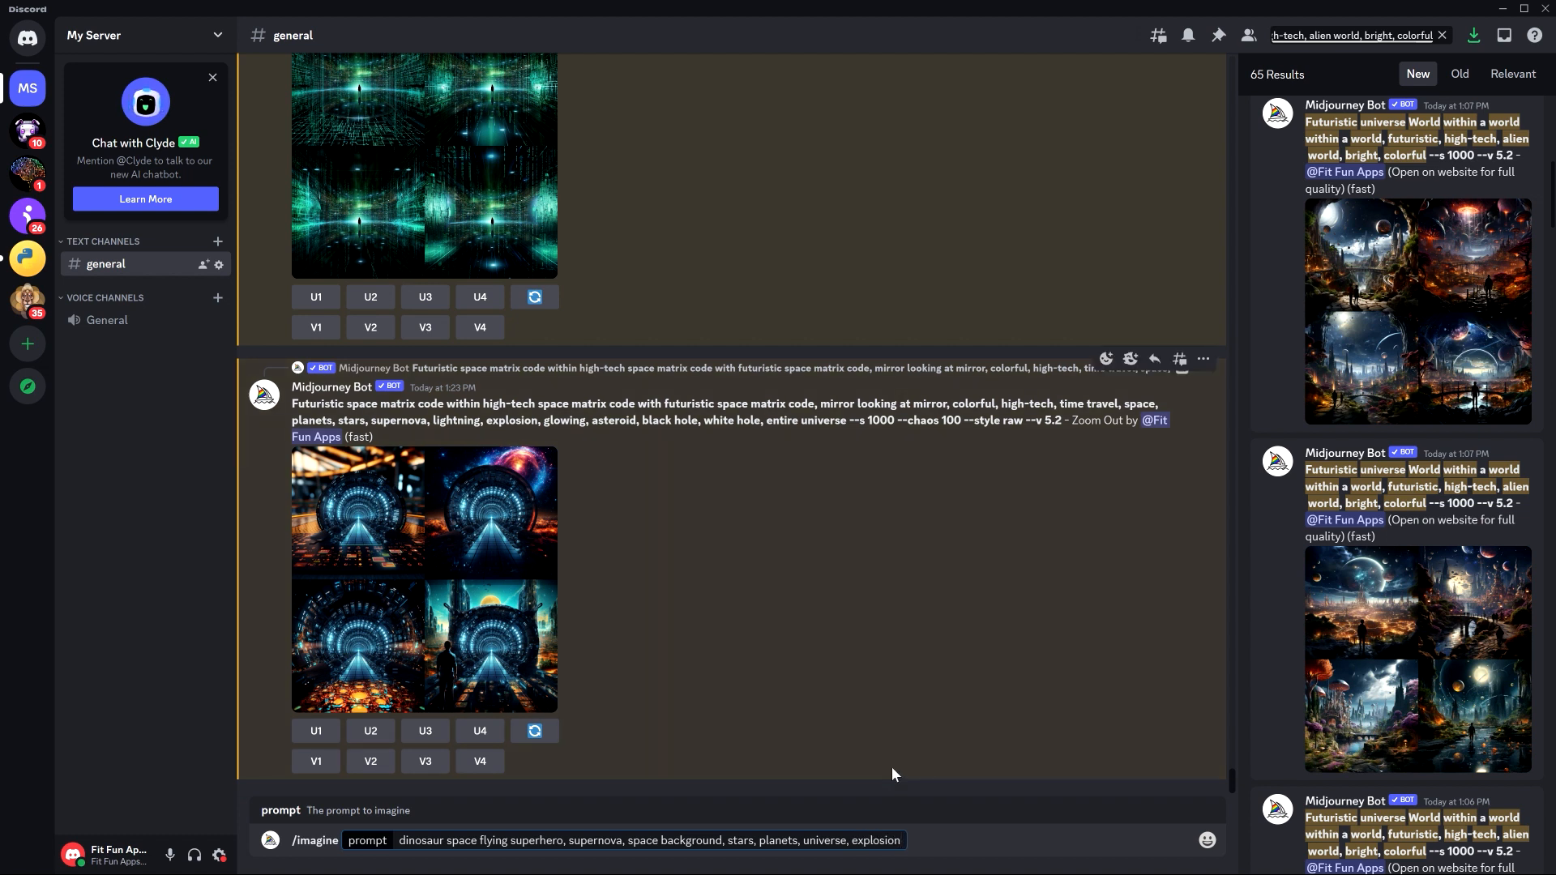
type(" --")
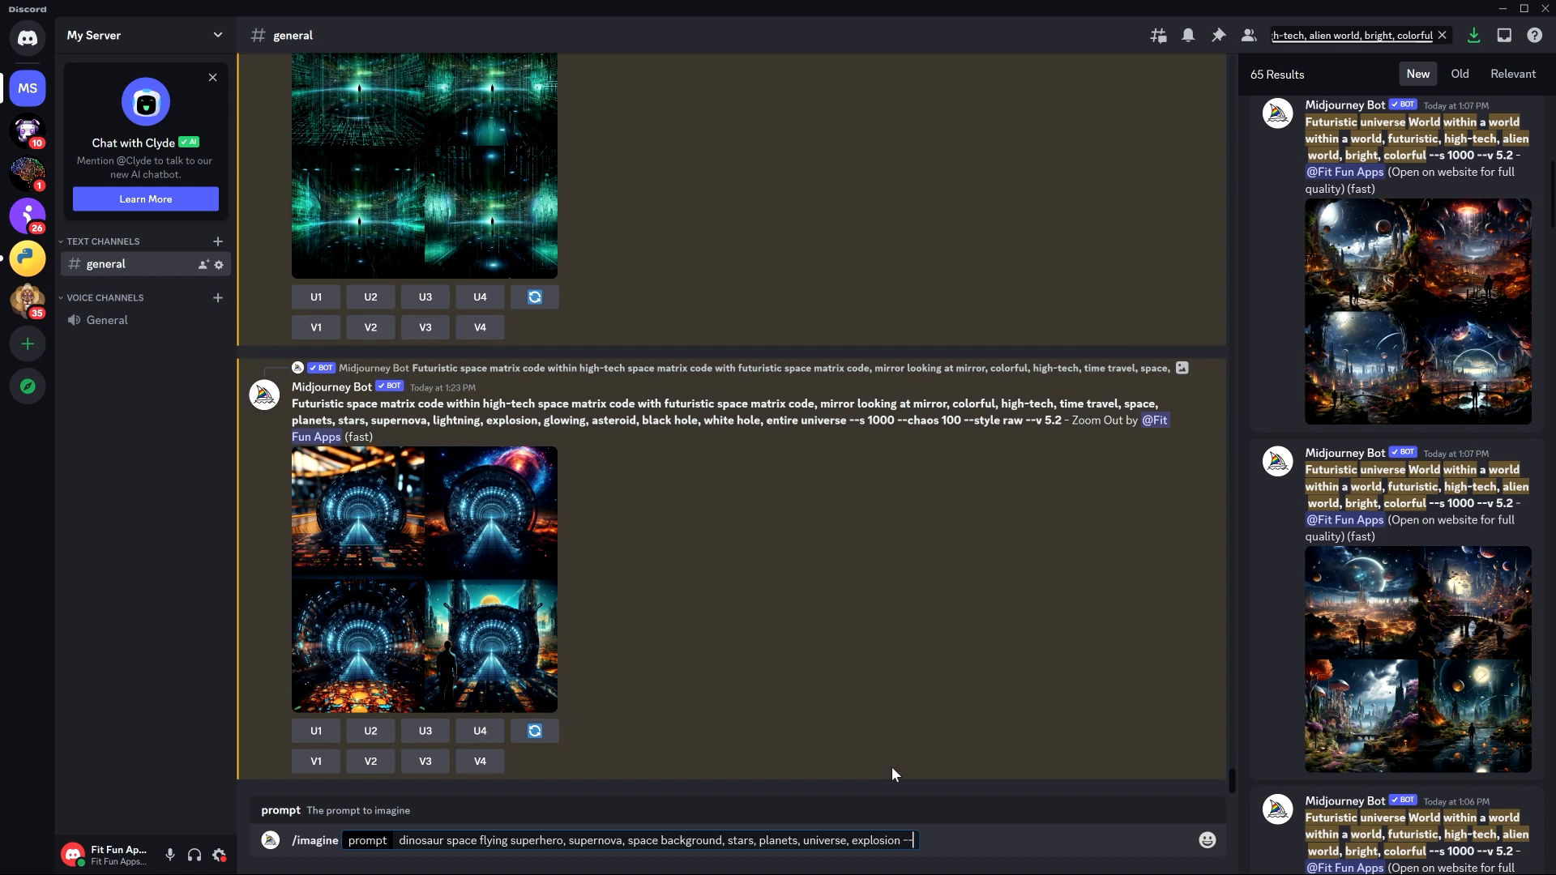
type("s 300 --chaos 50")
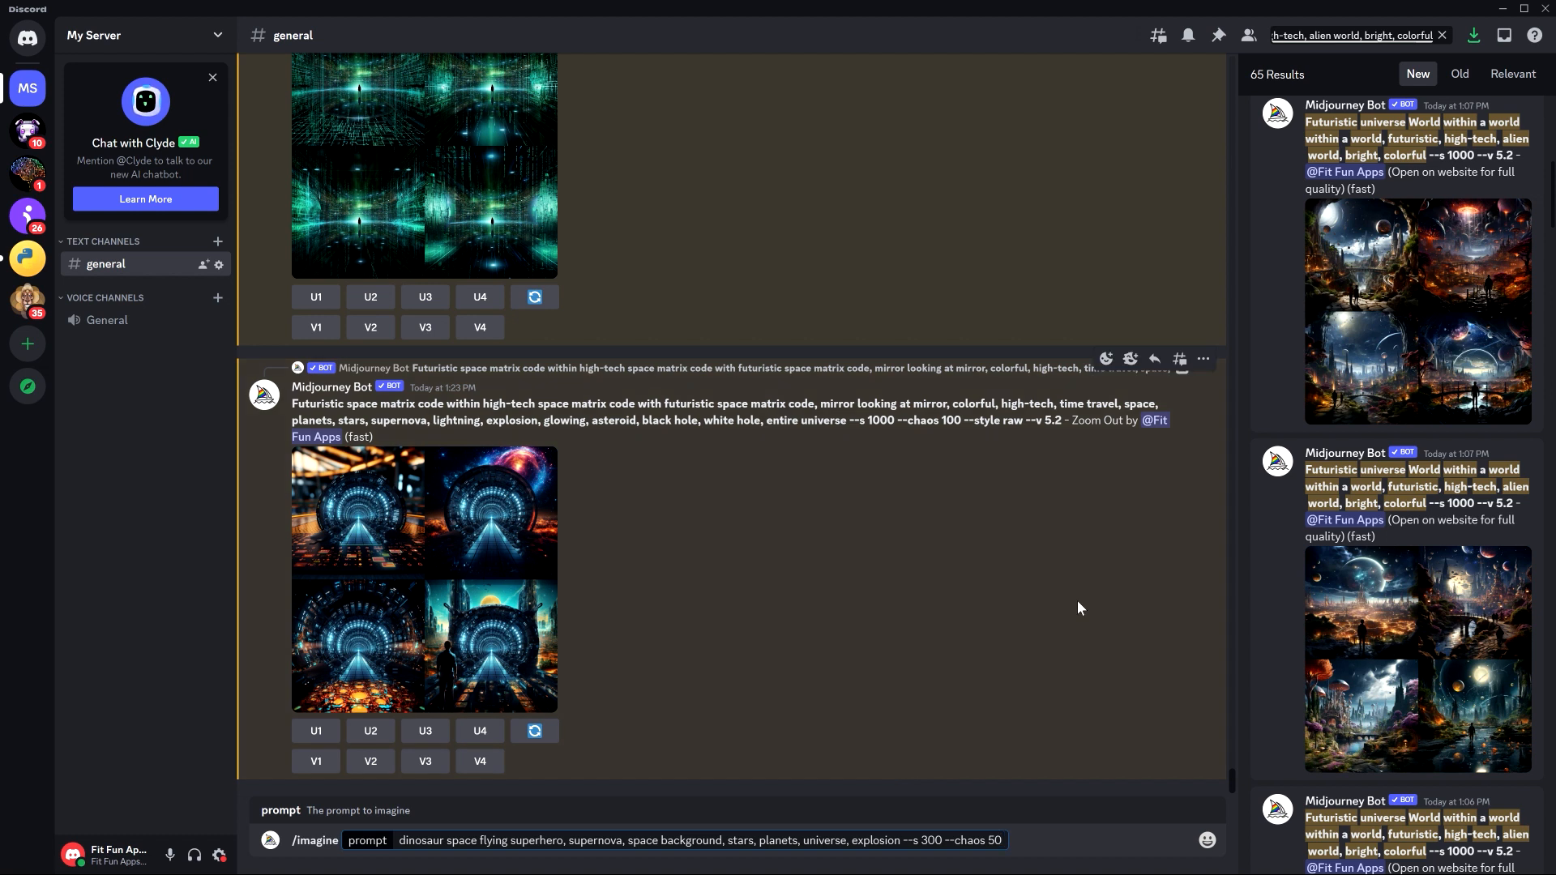
key("ctrl+a")
key("ctrl+c")
key("Return")
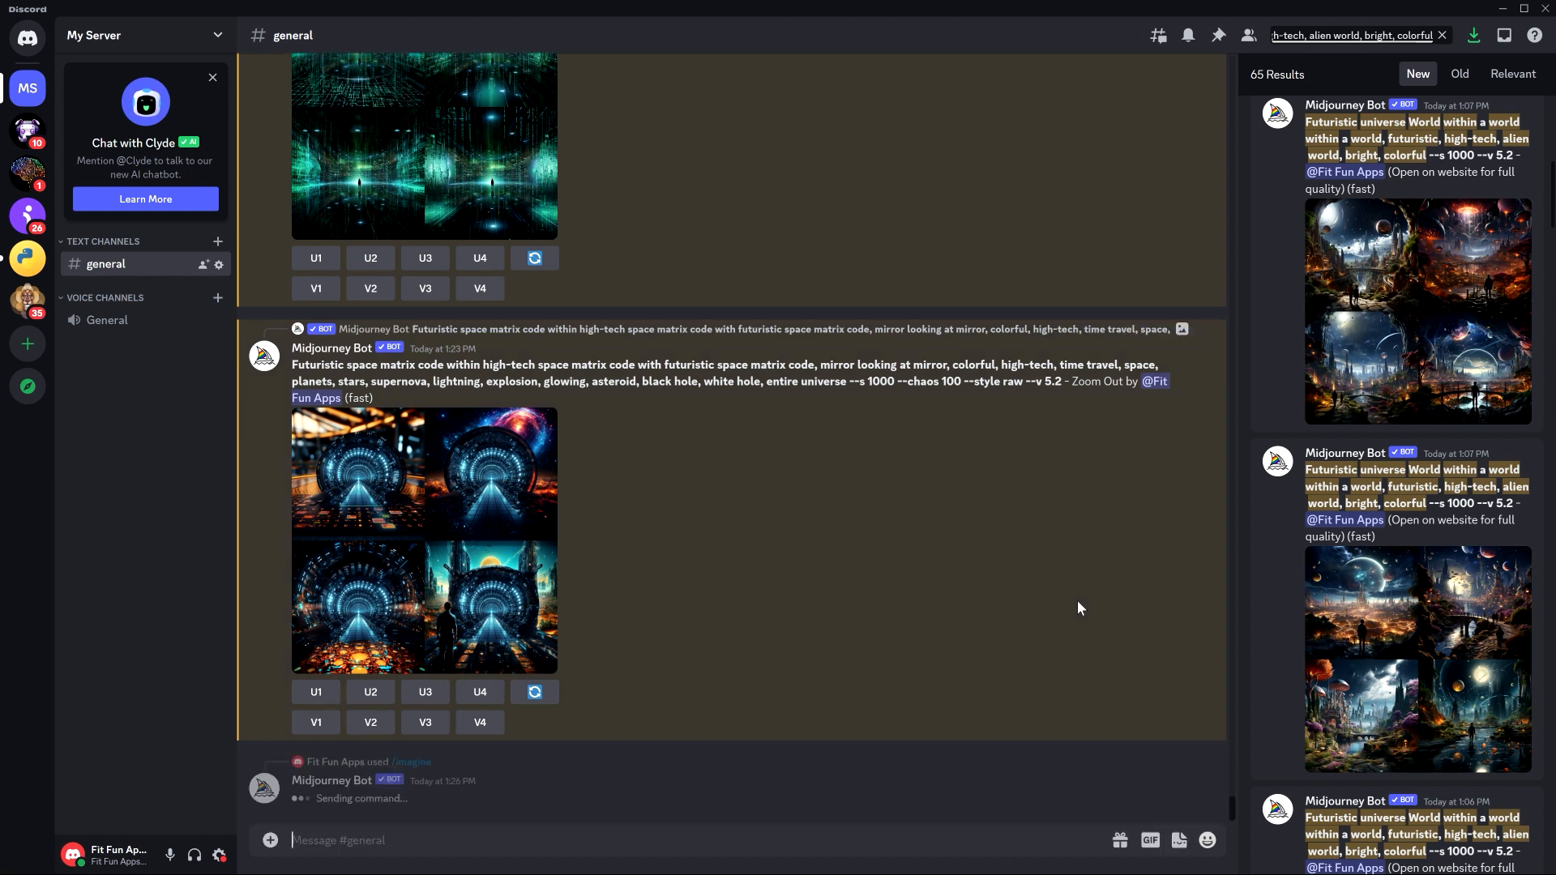
Submit the copied dinosaur prompt several more times as further imagine jobs.
type("/i")
key("Return")
key("ctrl+v")
key("Return")
type("/i")
key("Return")
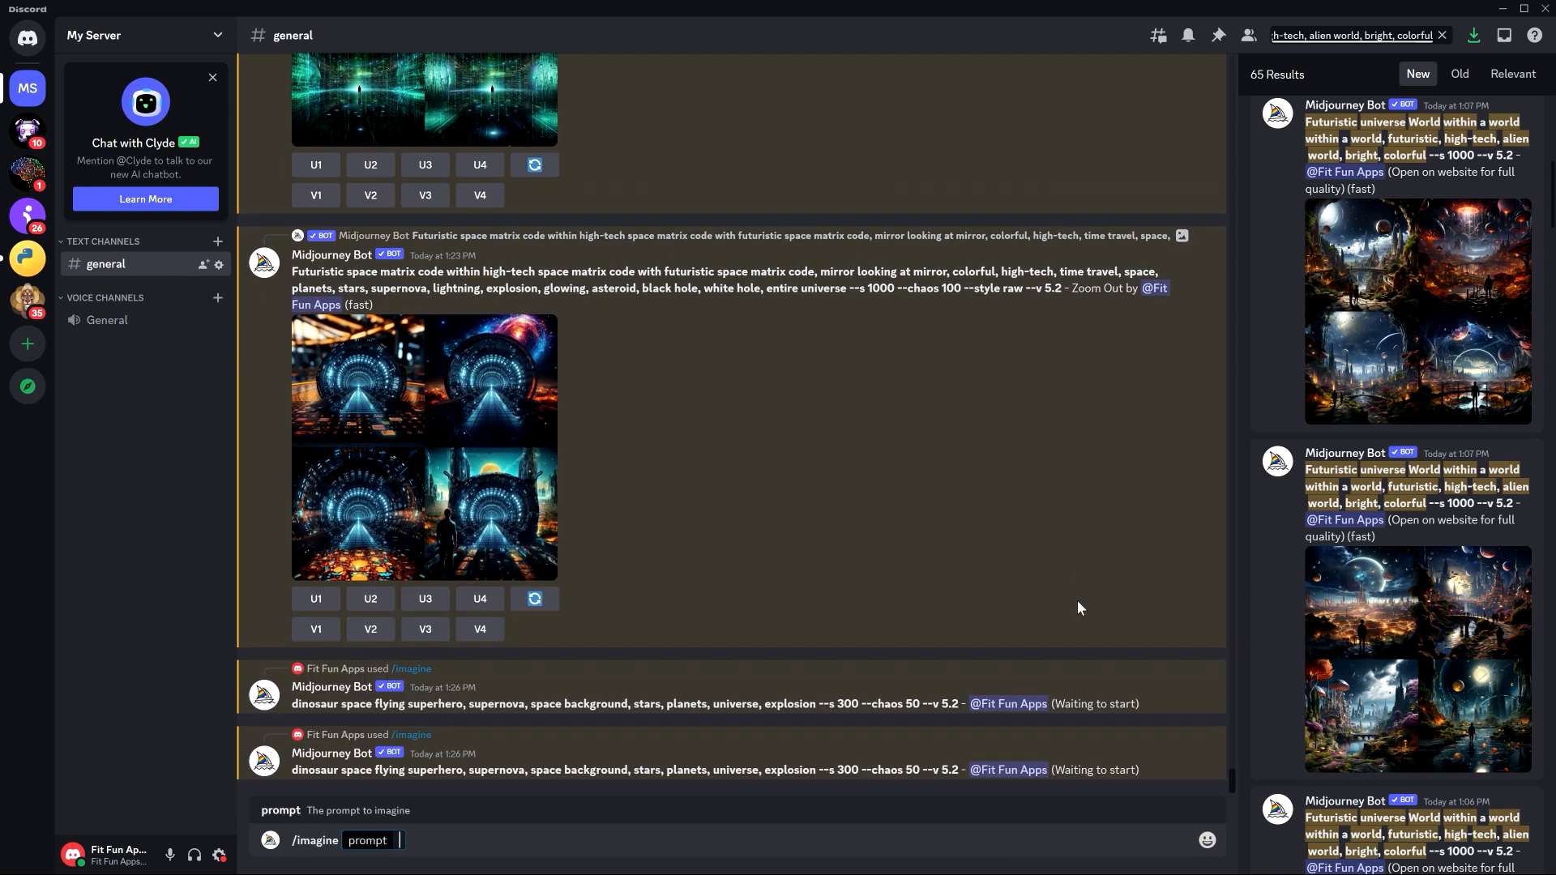
key("ctrl+v")
key("Return")
type("/i")
key("ctrl+v")
key("Return")
type("/i")
key("Return")
key("ctrl+v")
key("Return")
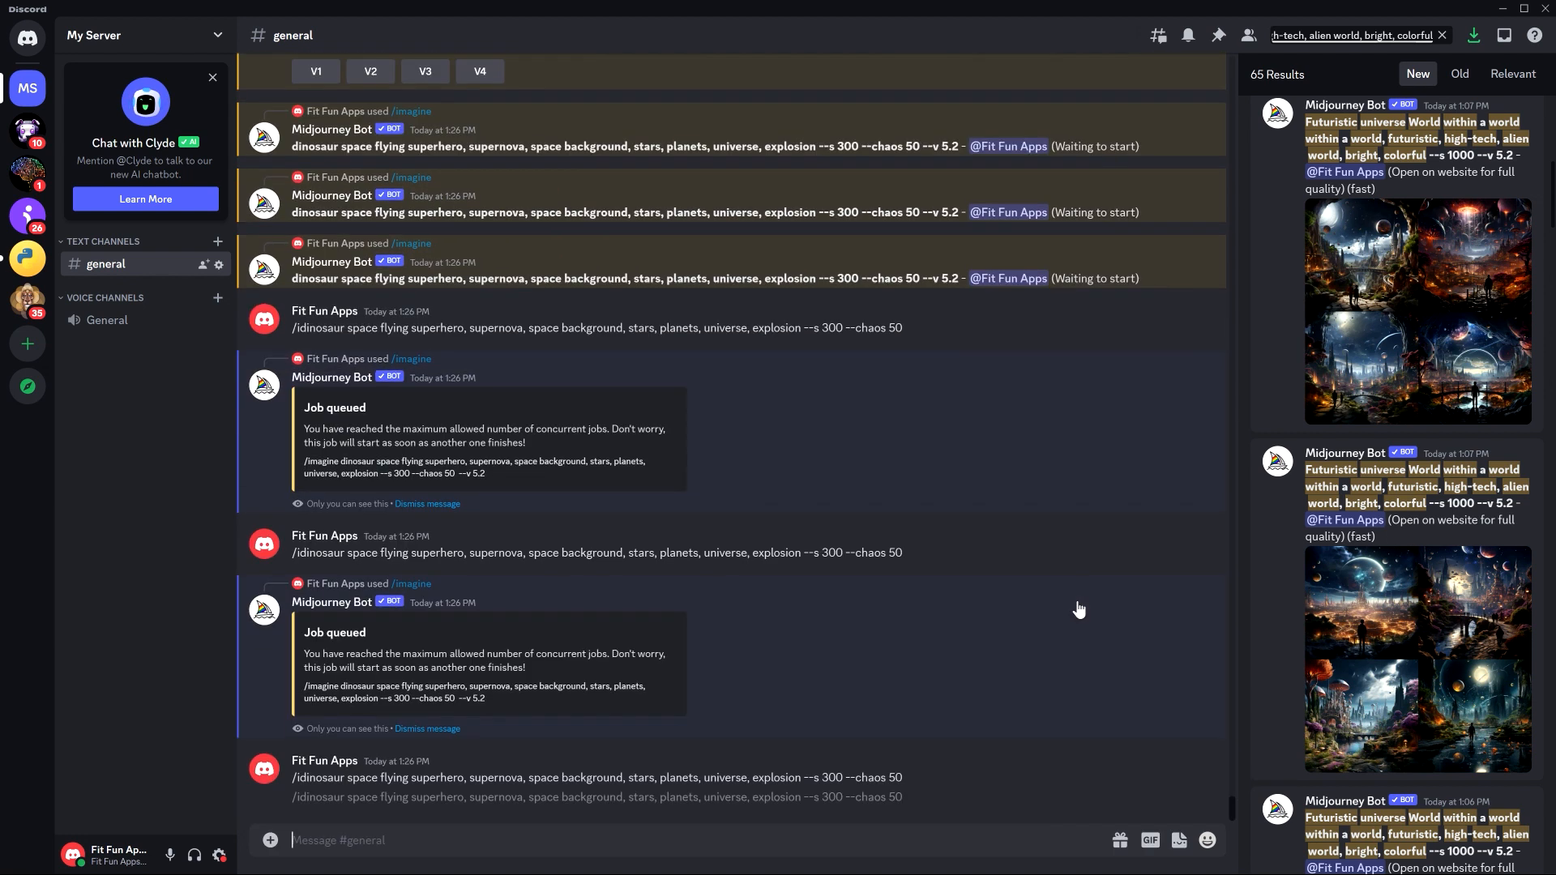
Start a new imagine prompt reading "celebrity running, superhero pose, colorful superhero outfit".
type("/i")
key("Return")
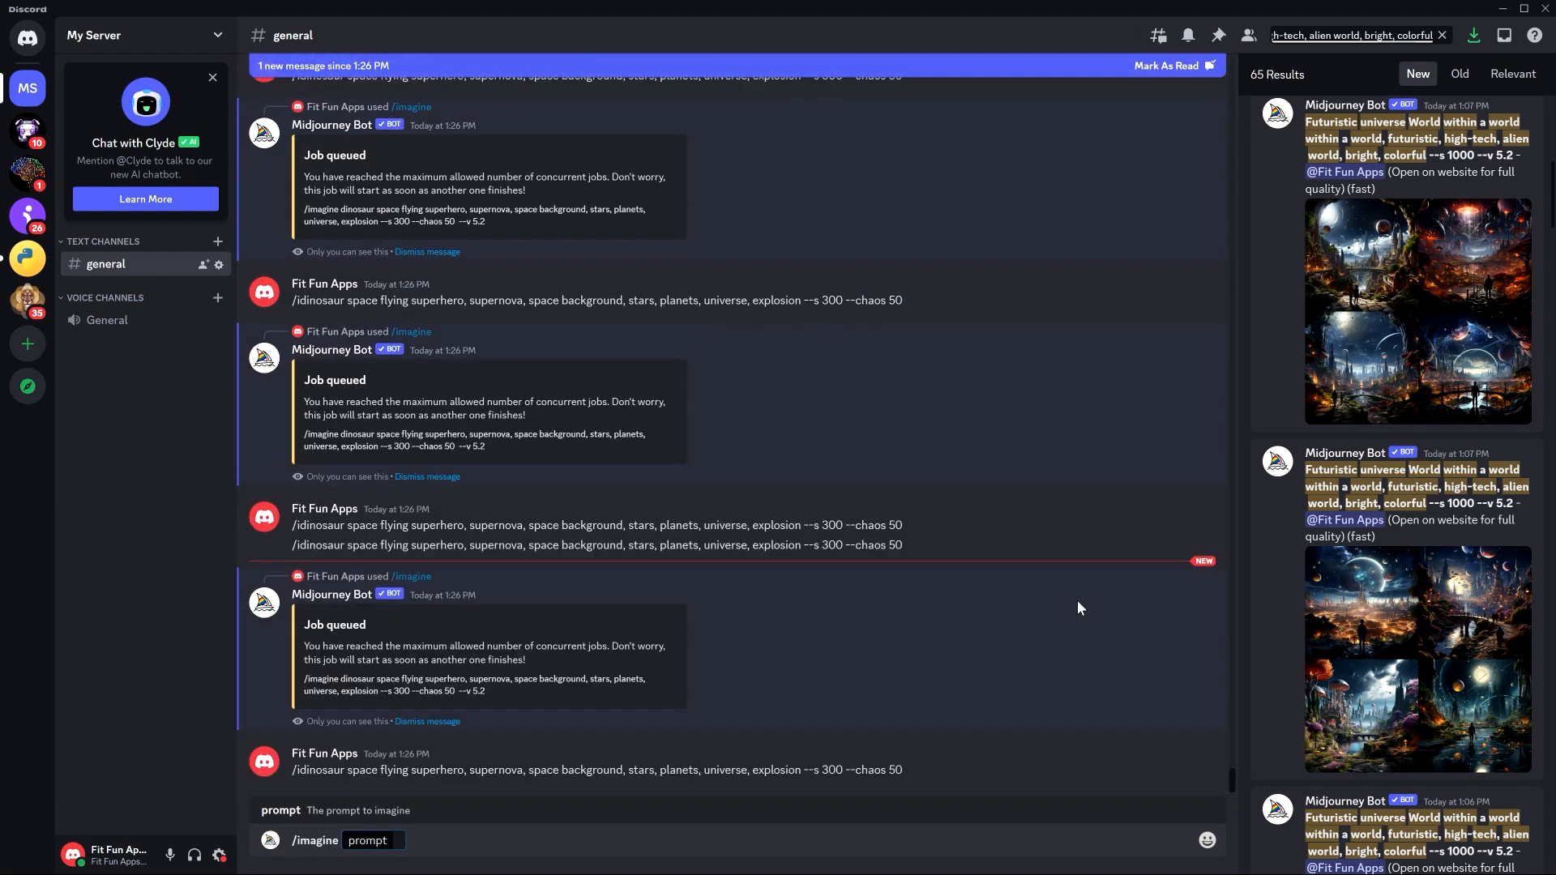
type("celebrity running")
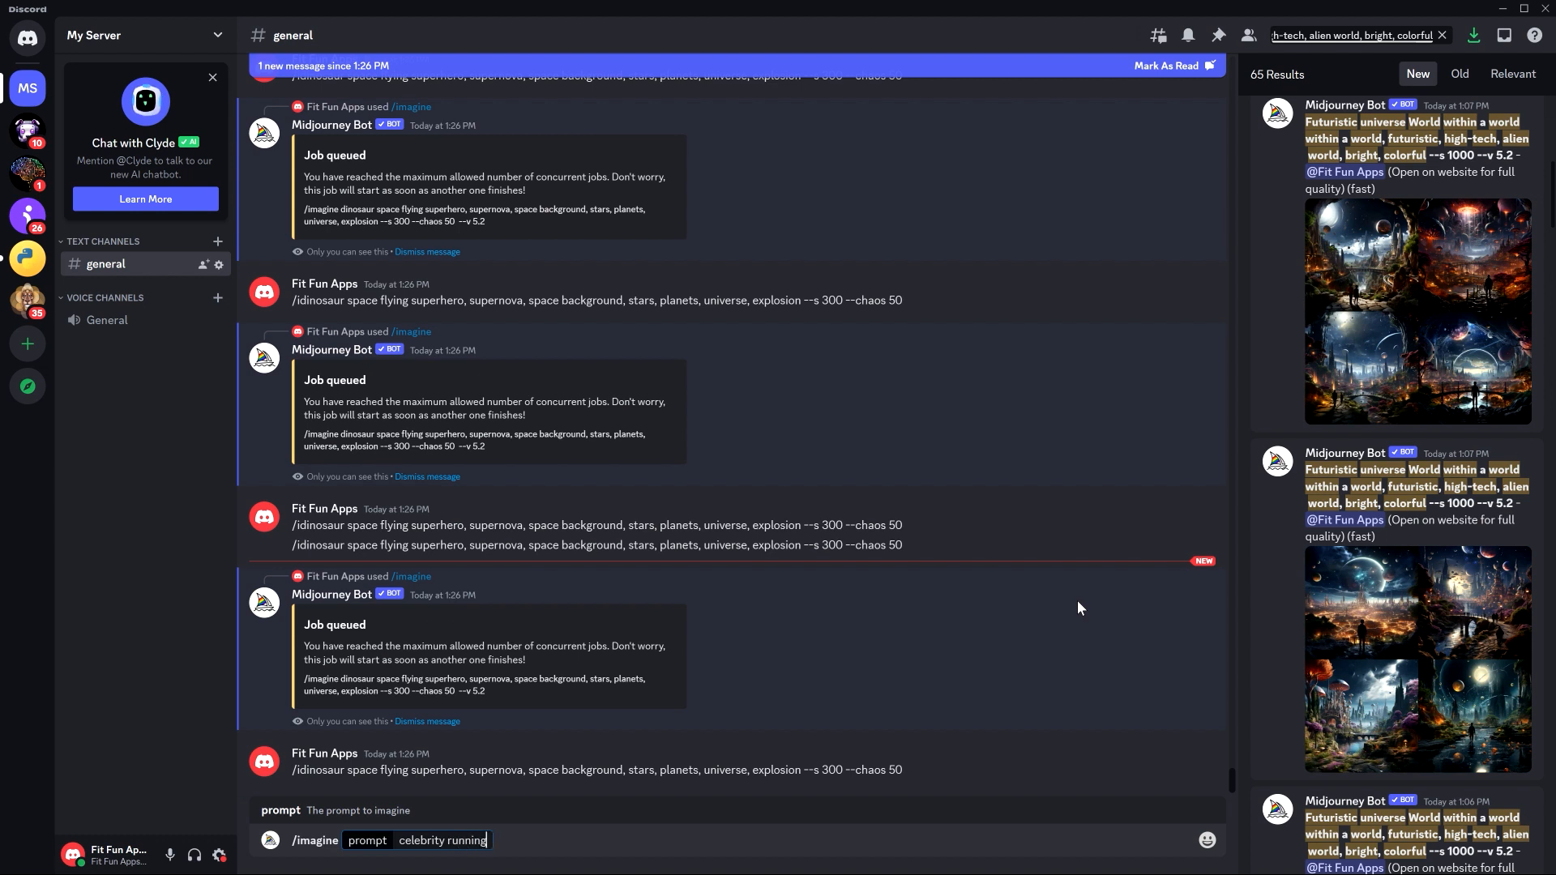
type(", superhero pos")
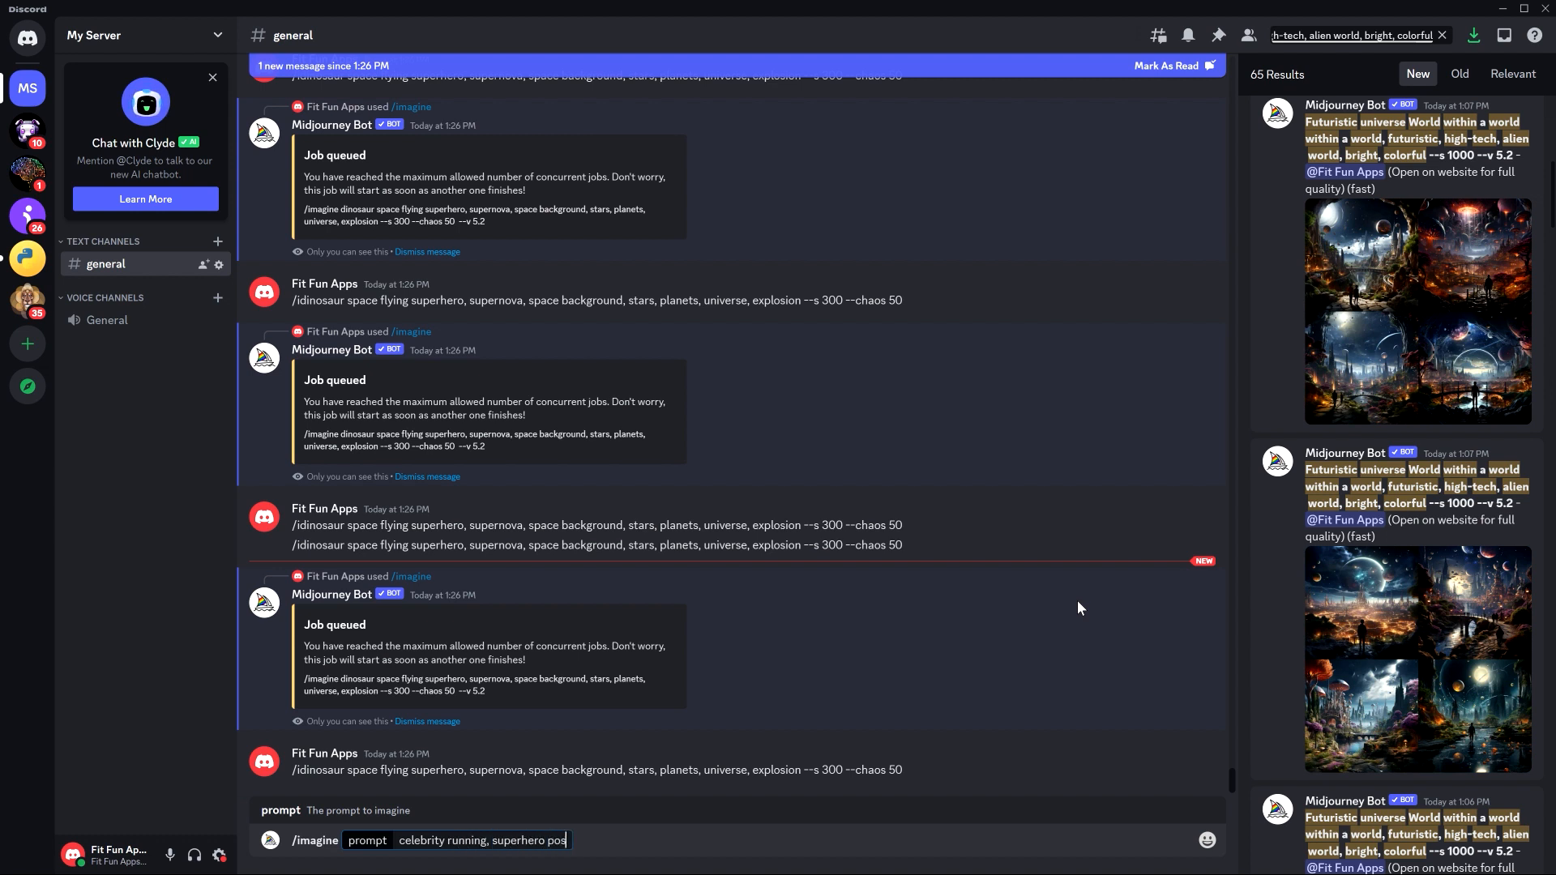
type("e, superhero outfit")
key("Left")
key("Left")
key("Left")
key("Left")
key("Left")
key("Left")
key("Left")
key("Left")
key("Left")
key("Left")
key("Left")
key("Left")
type("colorful superhero outfit")
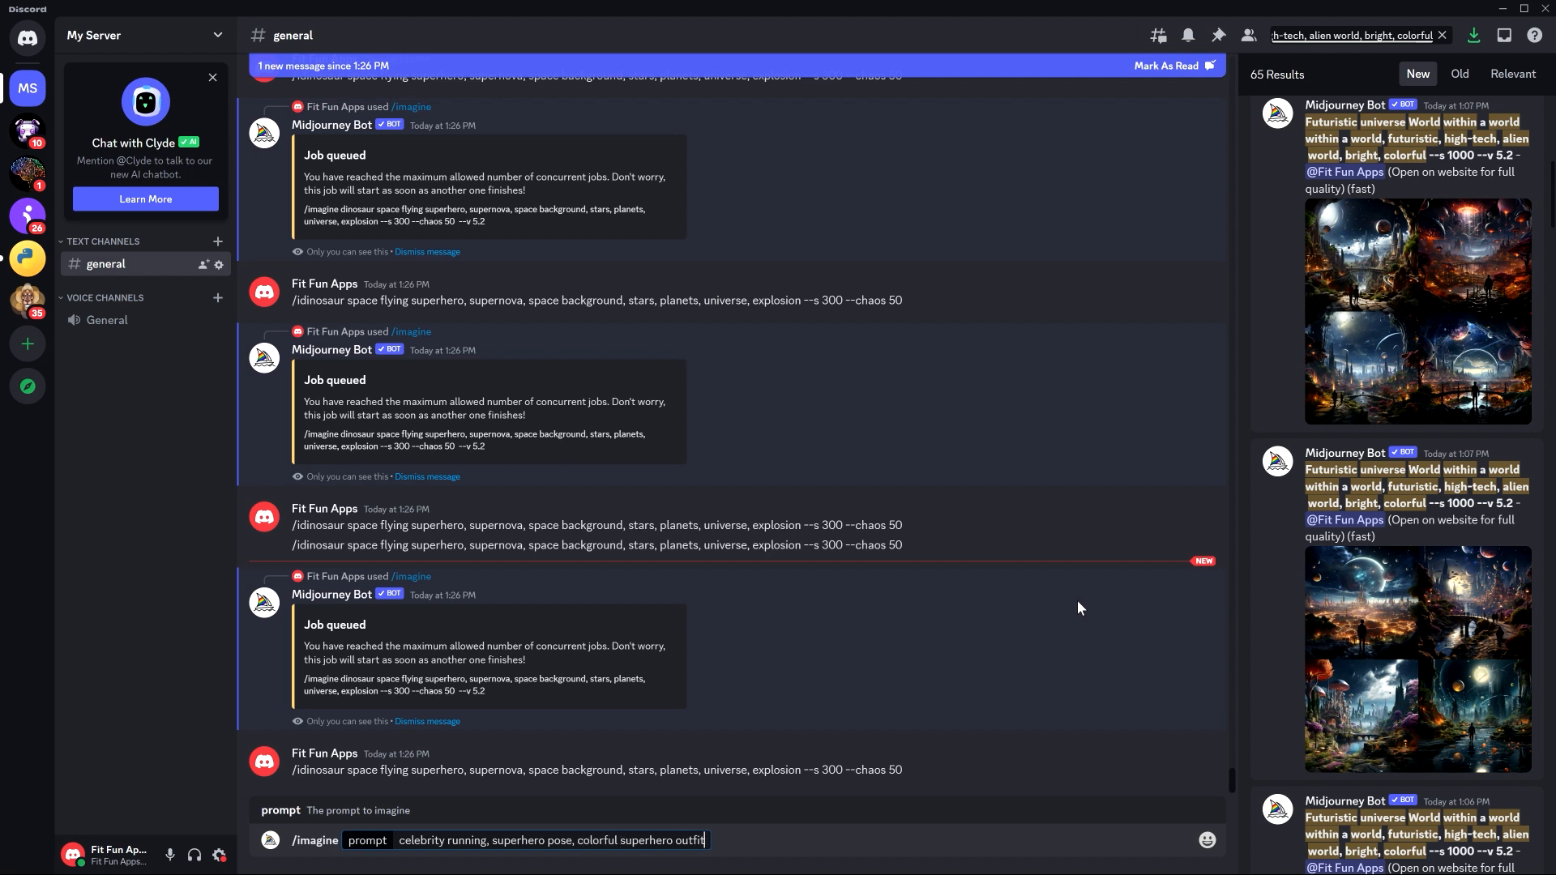
Extend the celebrity prompt with ", close up, colorful city, nighttime, bright glowing lights --style raw" and submit it several times.
type(", closeu")
key("BackSpace")
type("up")
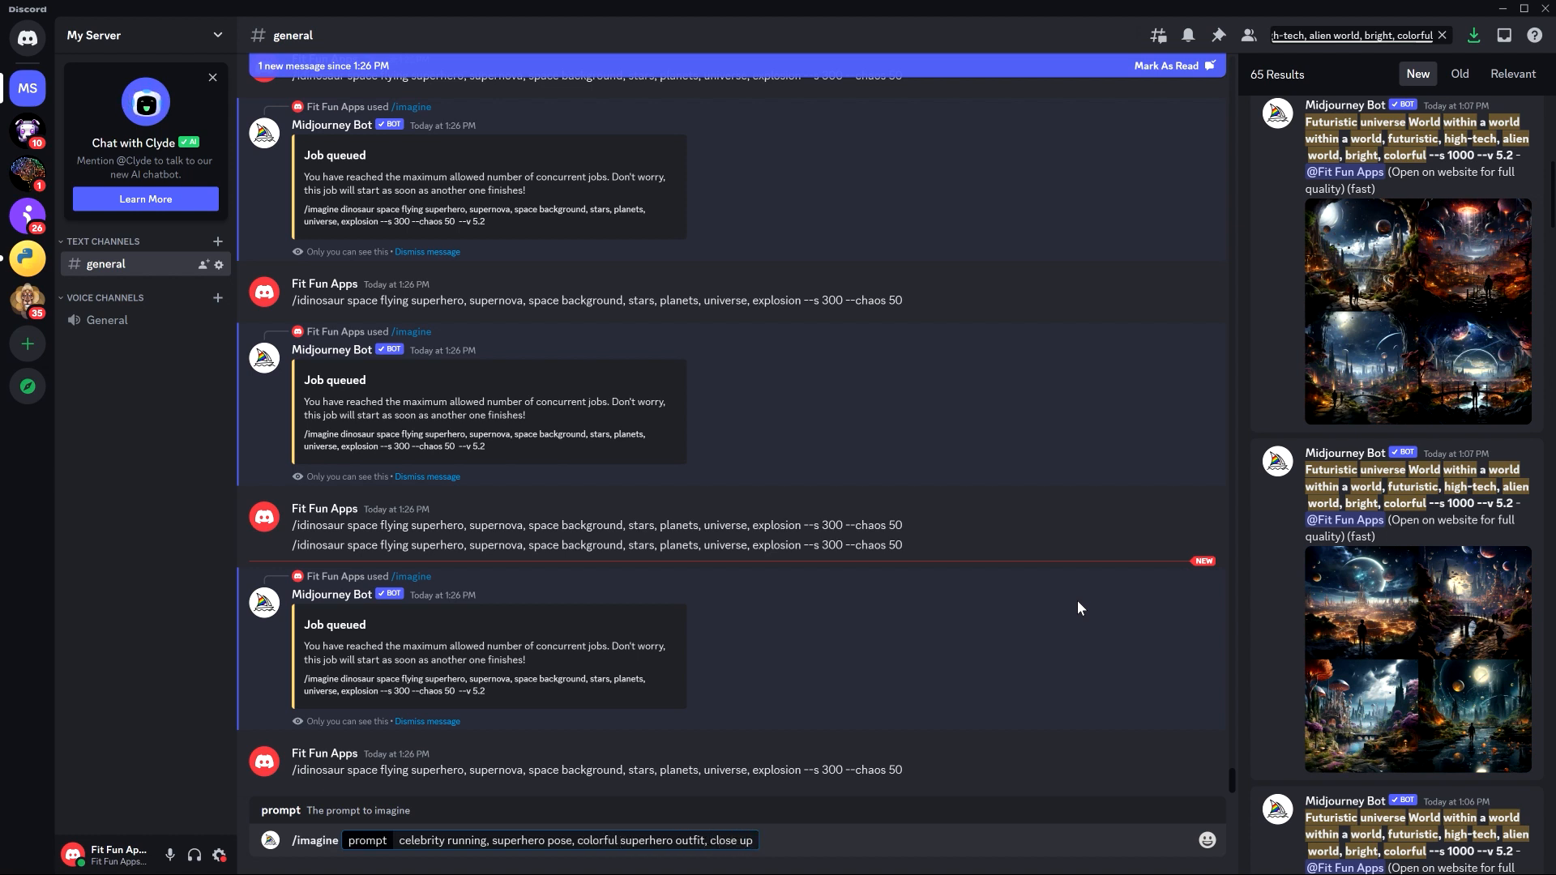
type(", colorful ")
type("city, nighttime")
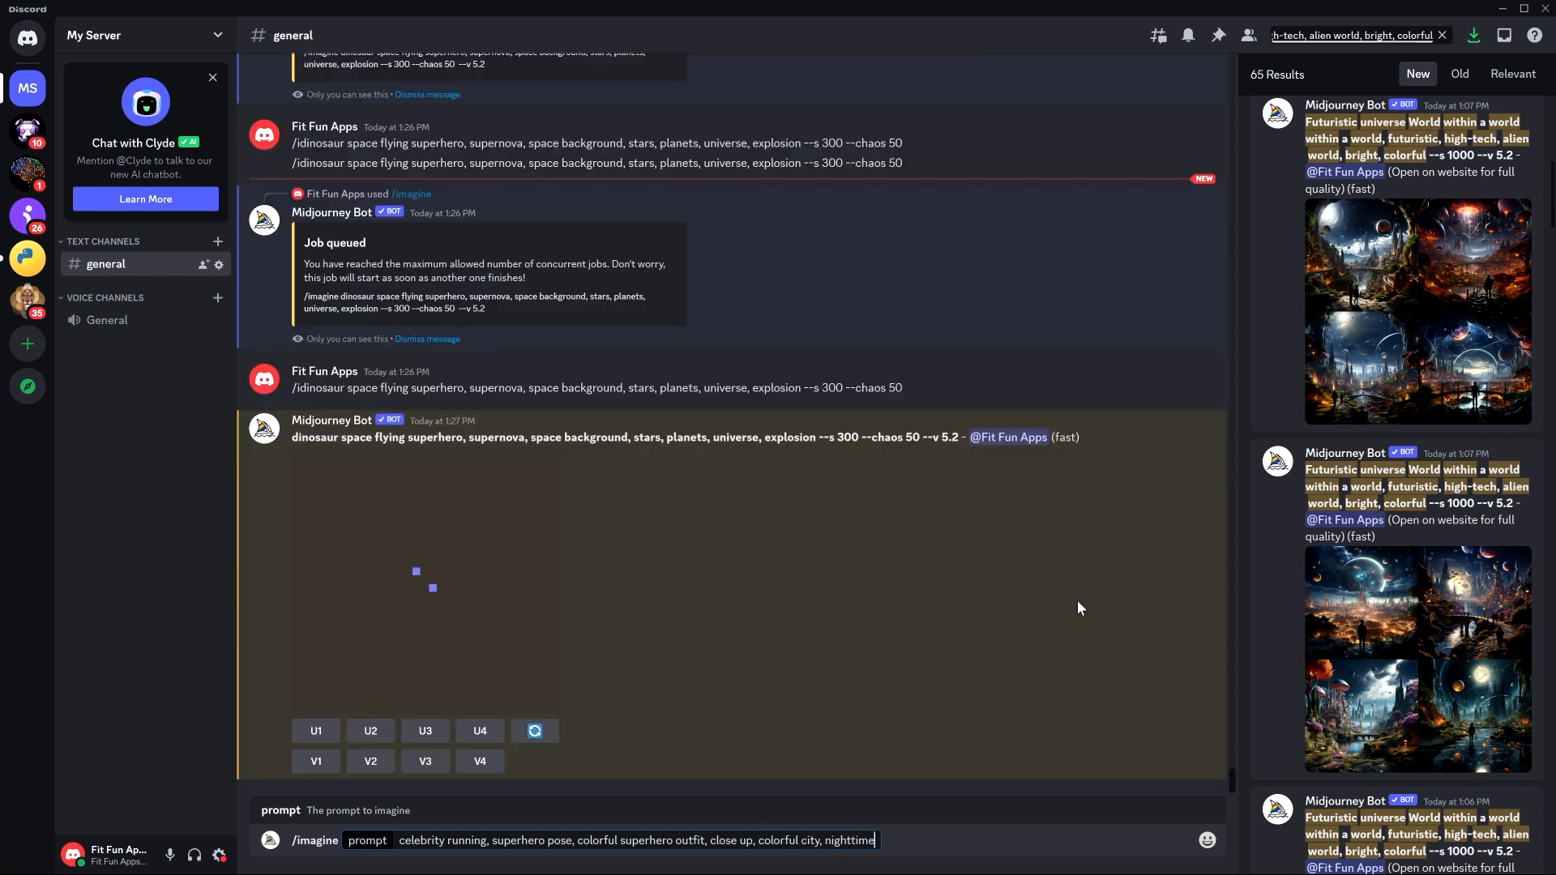
type(", bright glowing lights")
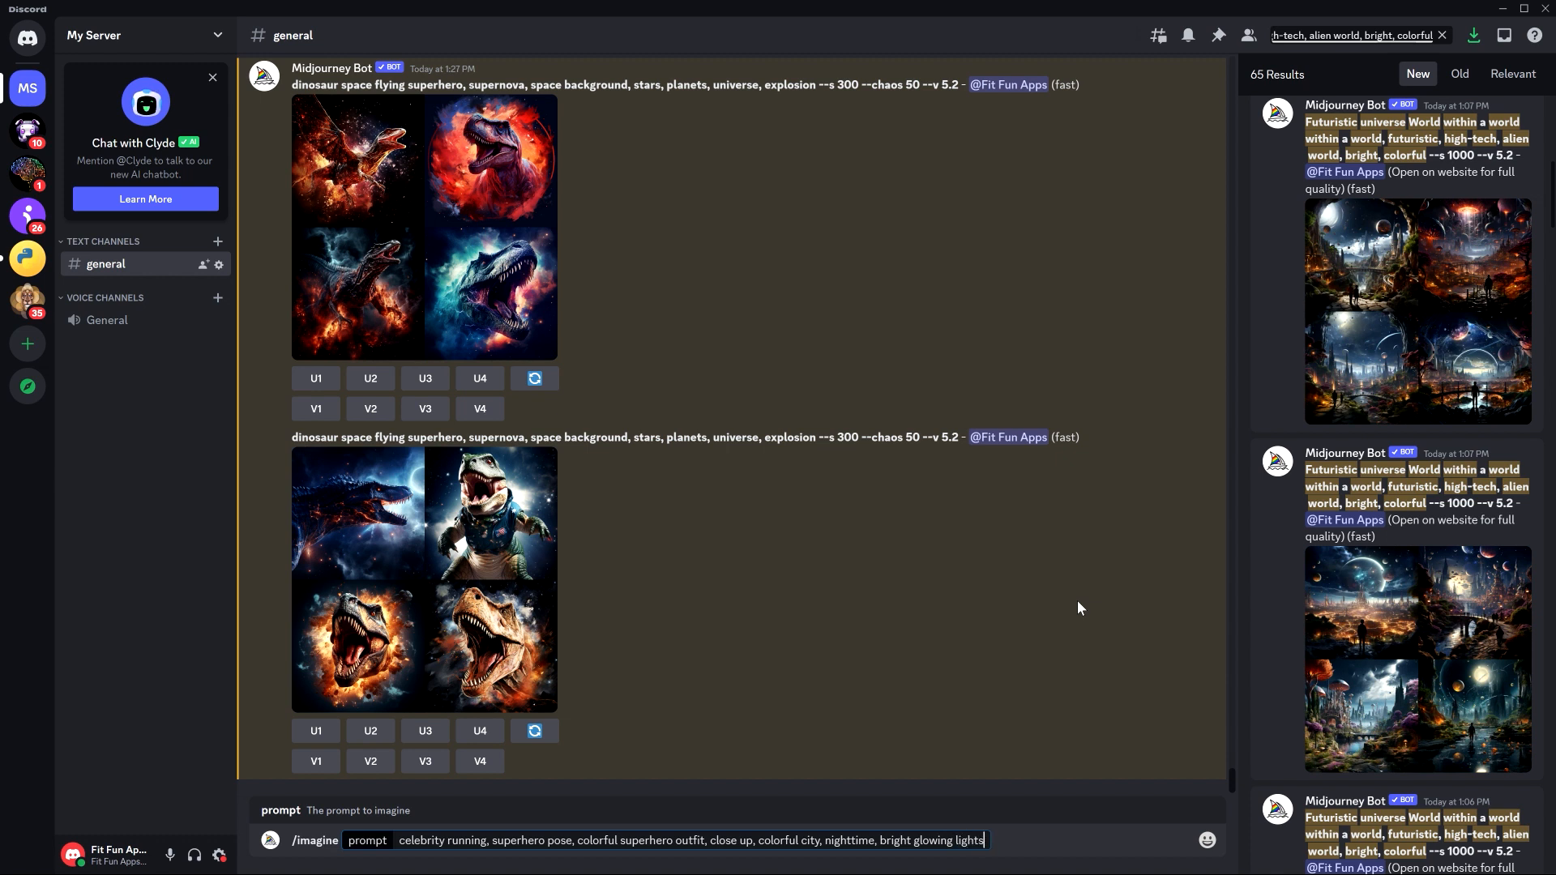
type(", --style raw")
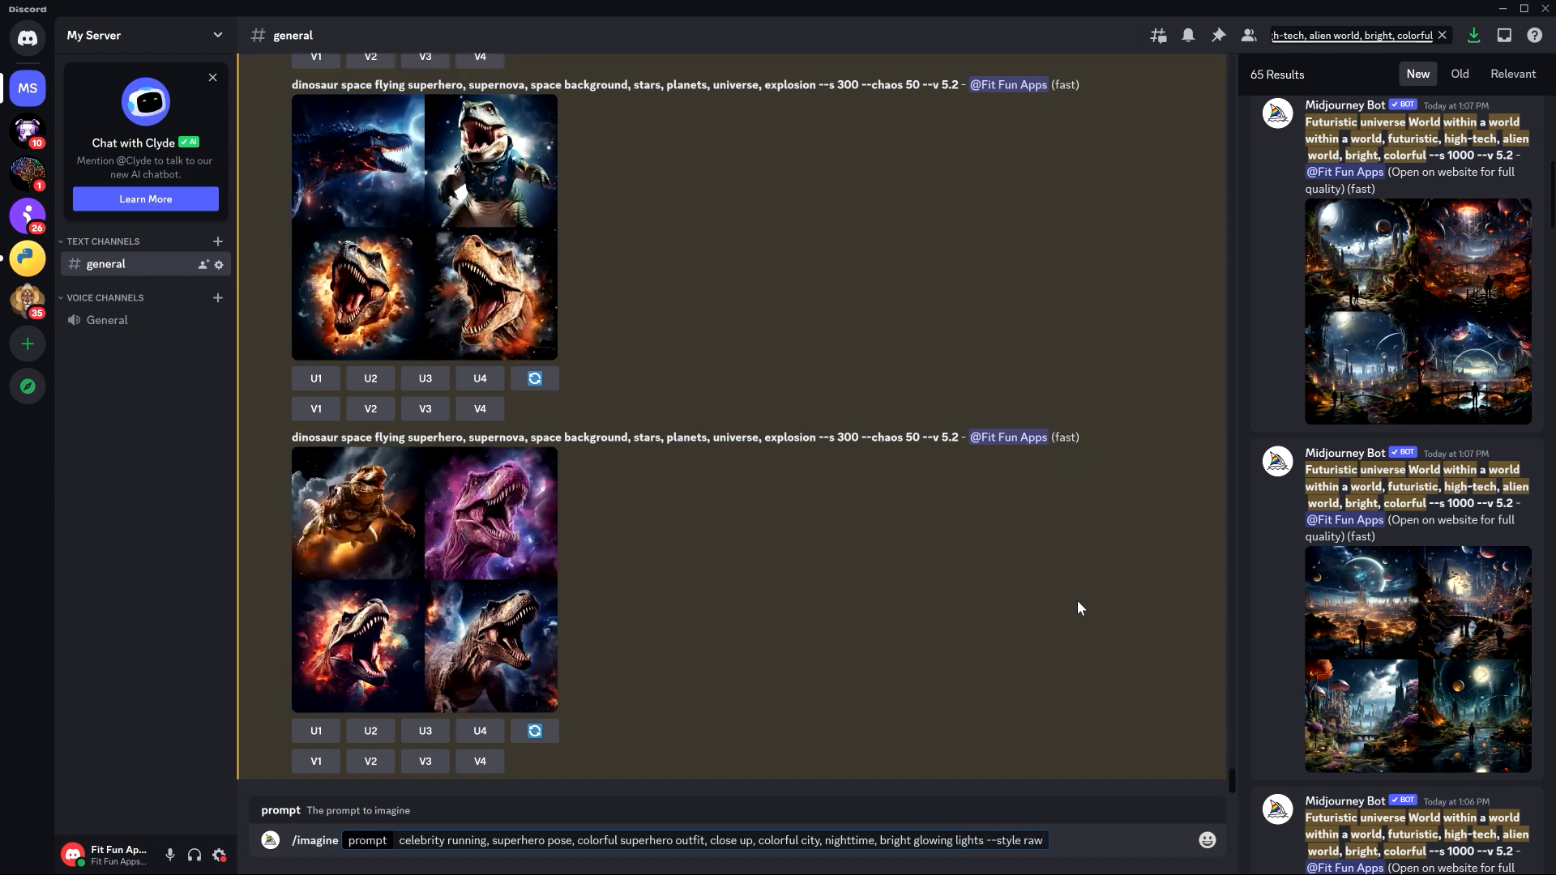
key("Return")
type("/i")
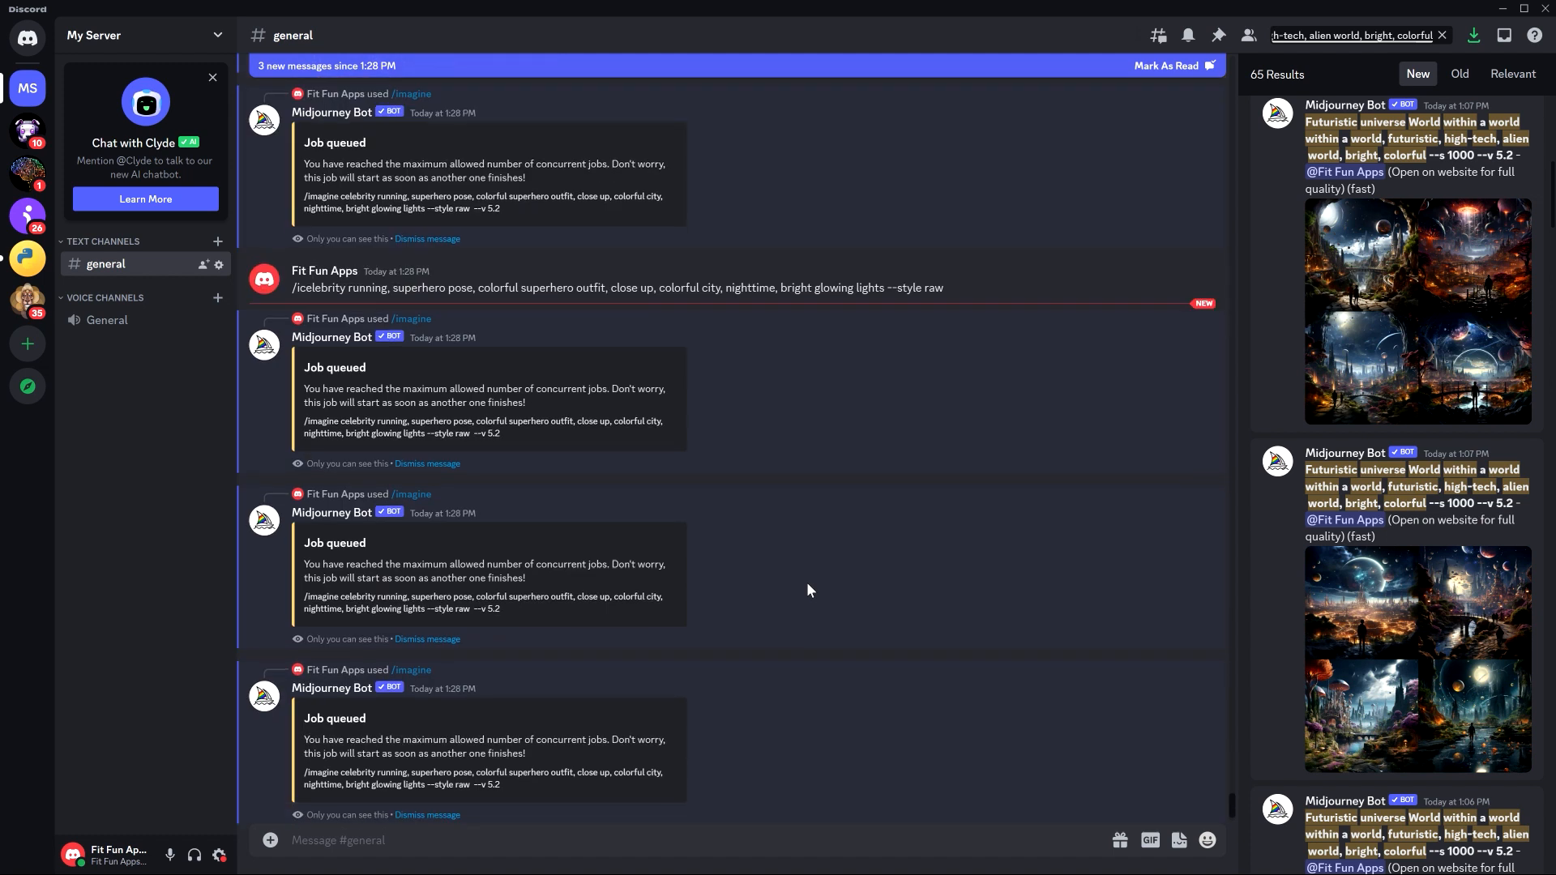
Start another imagine prompt reading "painting, art gallery background,".
type("/i")
key("Return")
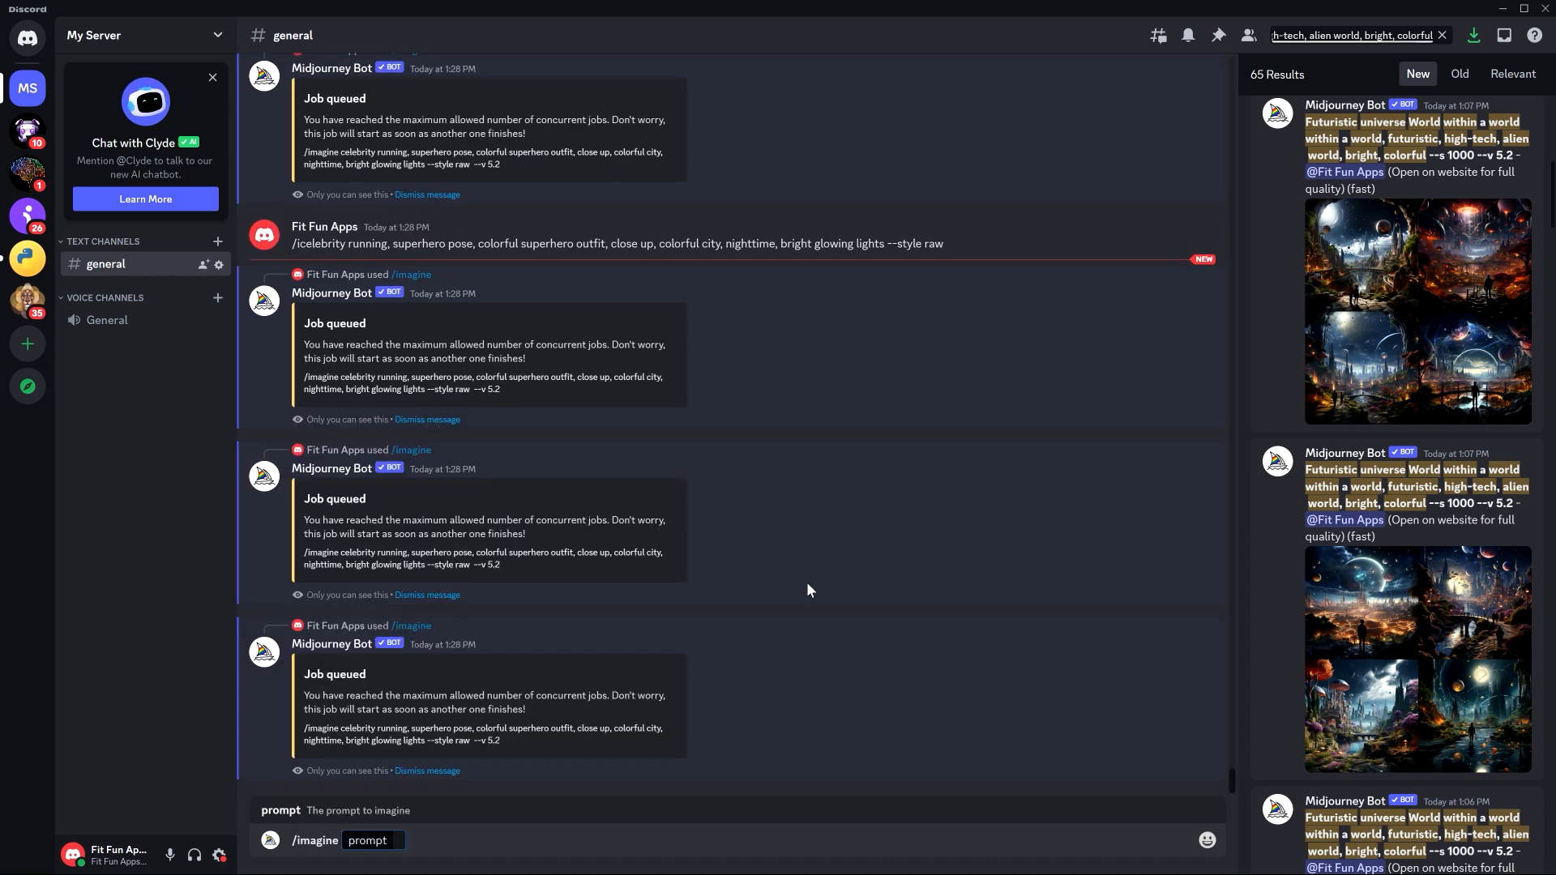
type("painting, art")
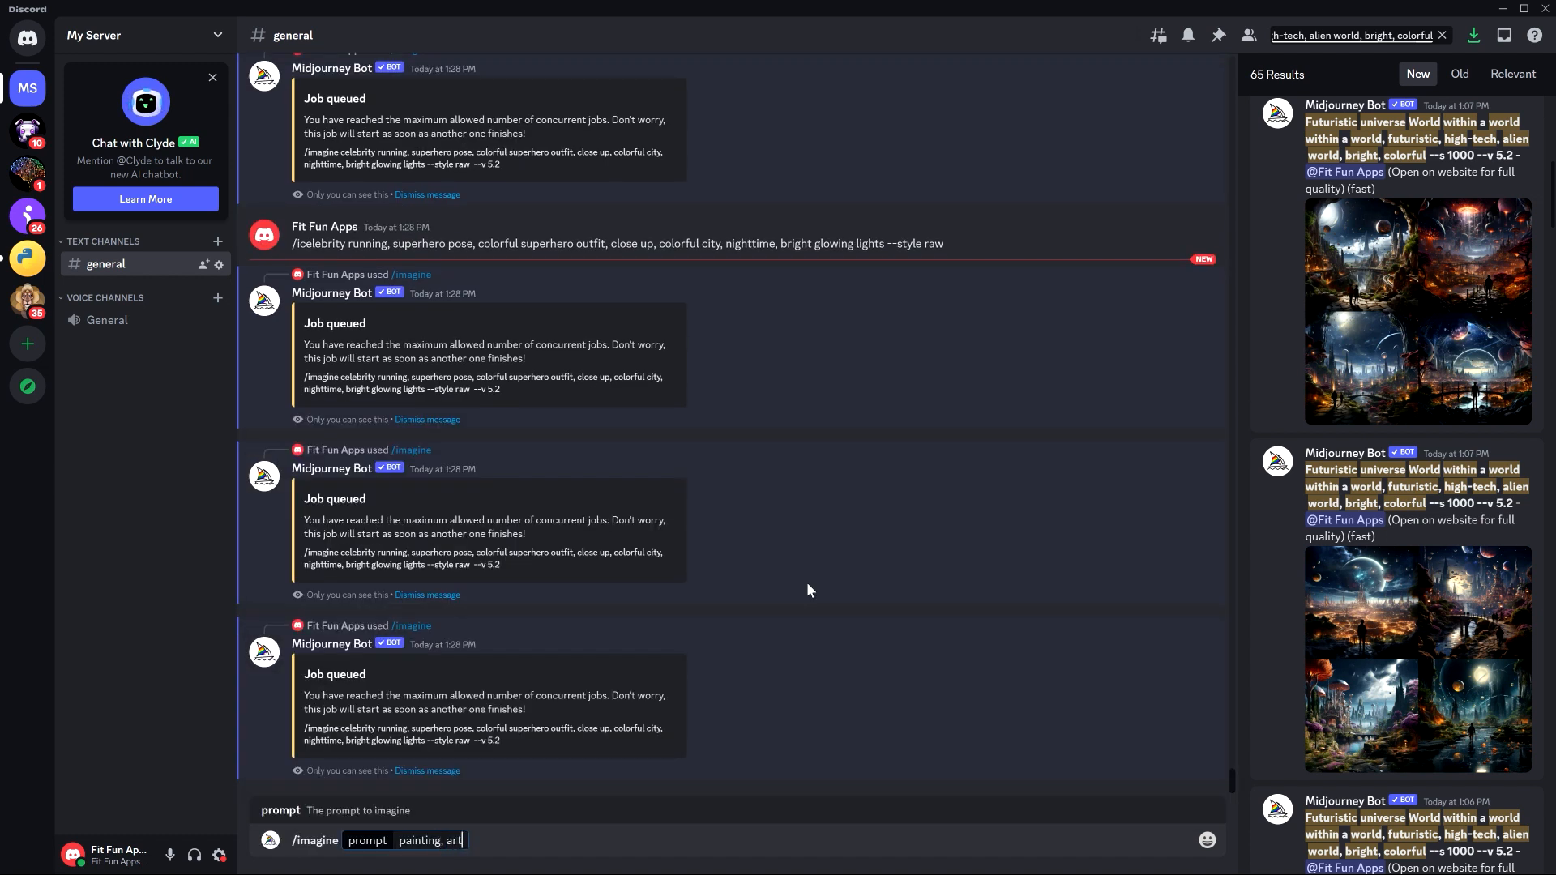
type(" gallery background,")
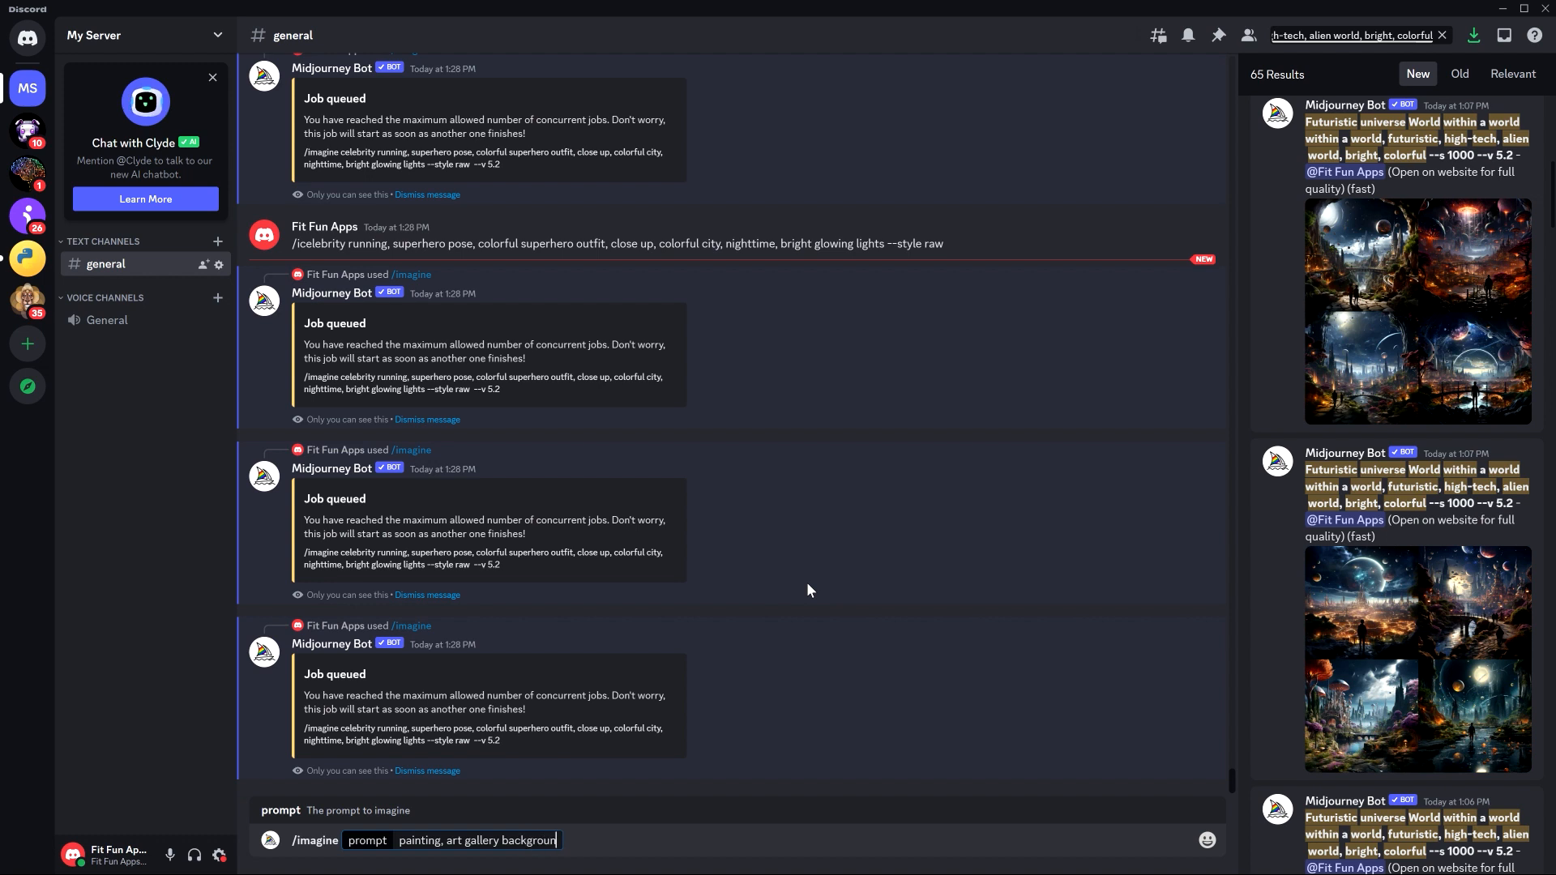
Insert "of universe planets stars supernova colorful" after "painting" in the art gallery prompt.
key("ctrl+Left")
key("ctrl+Left")
key("ctrl+Left")
key("Left")
key("Left")
type("of ")
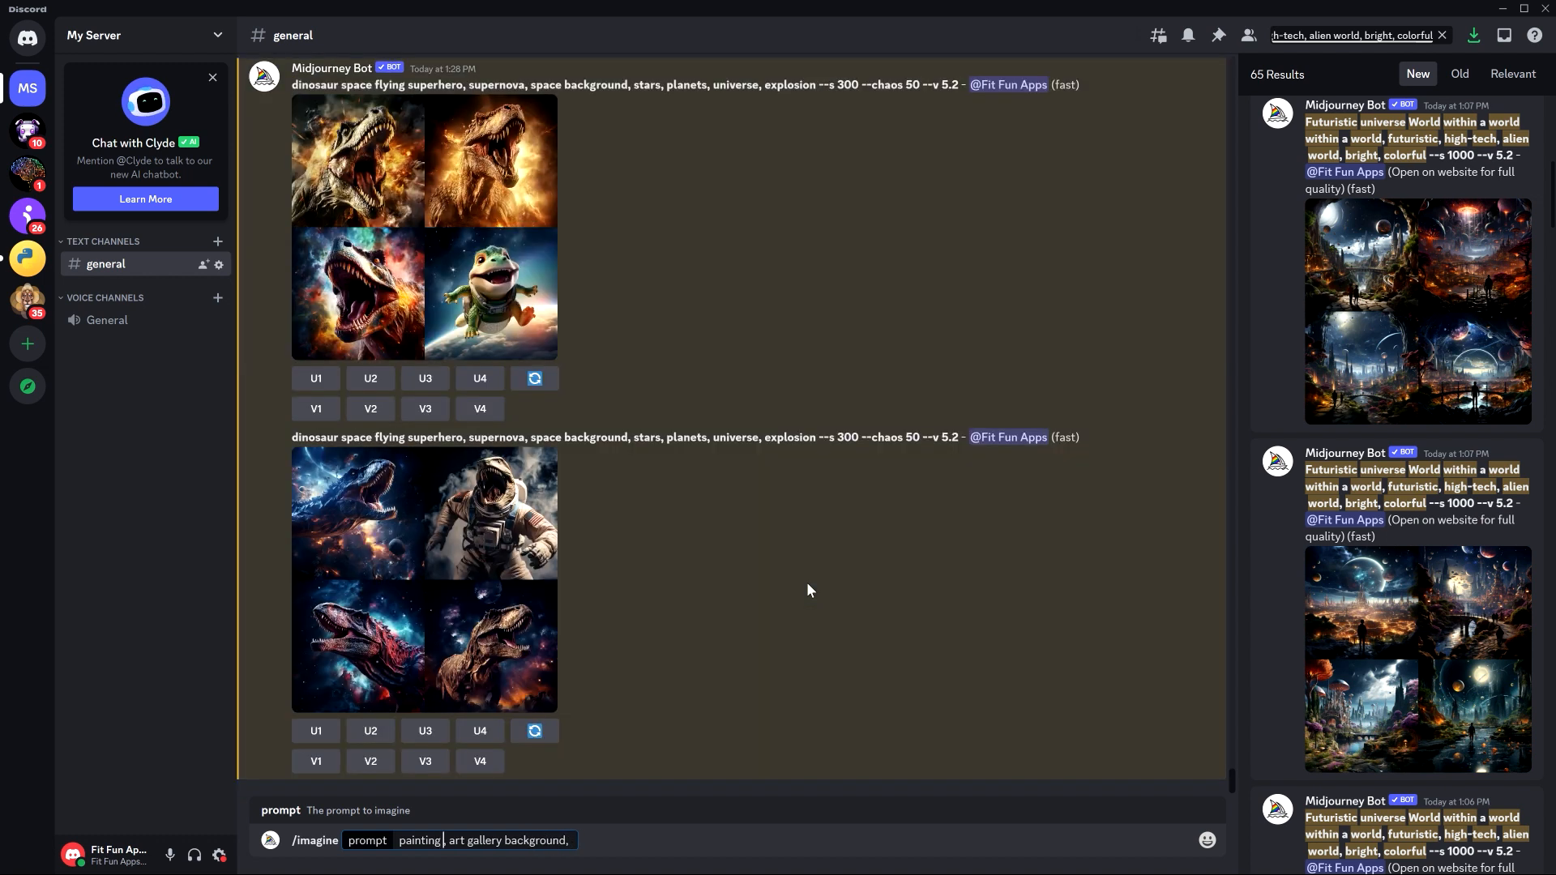
type("universe planets sta")
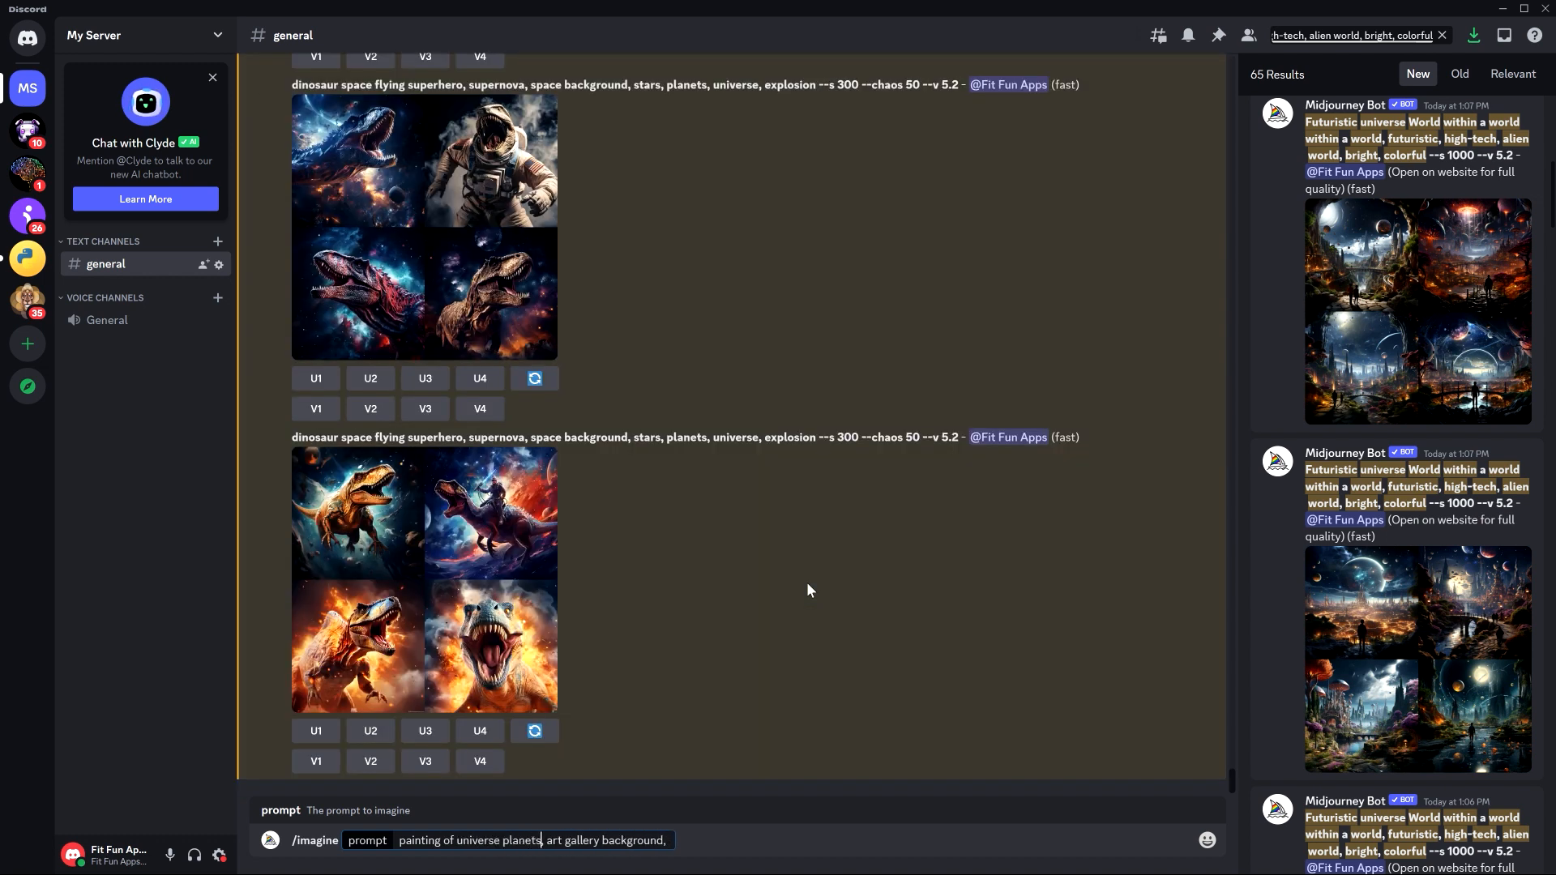
type("rs supernova")
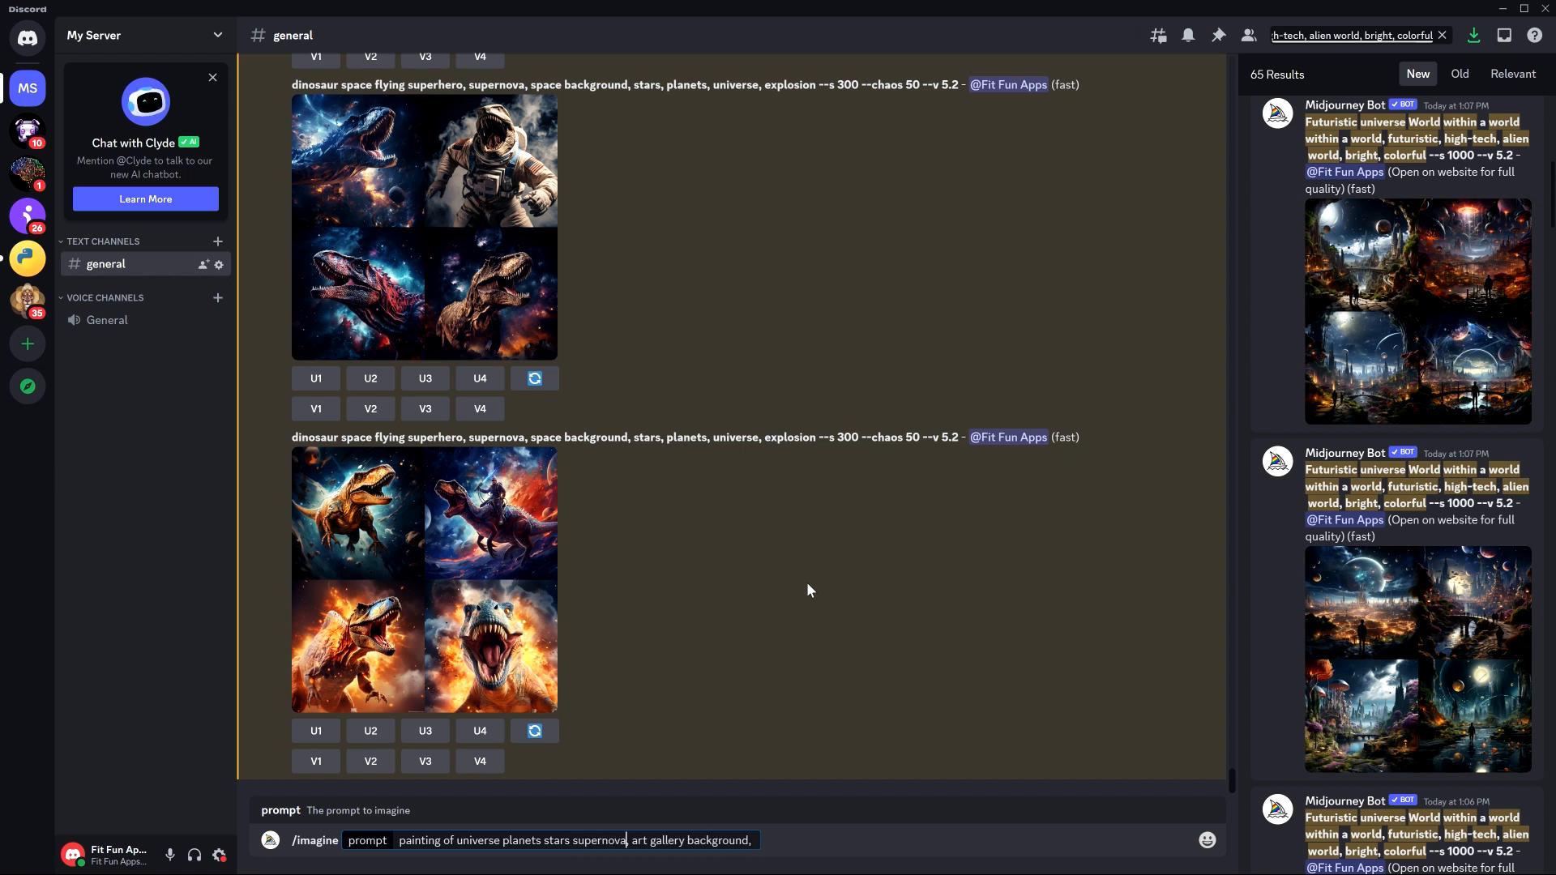
type(" colorful")
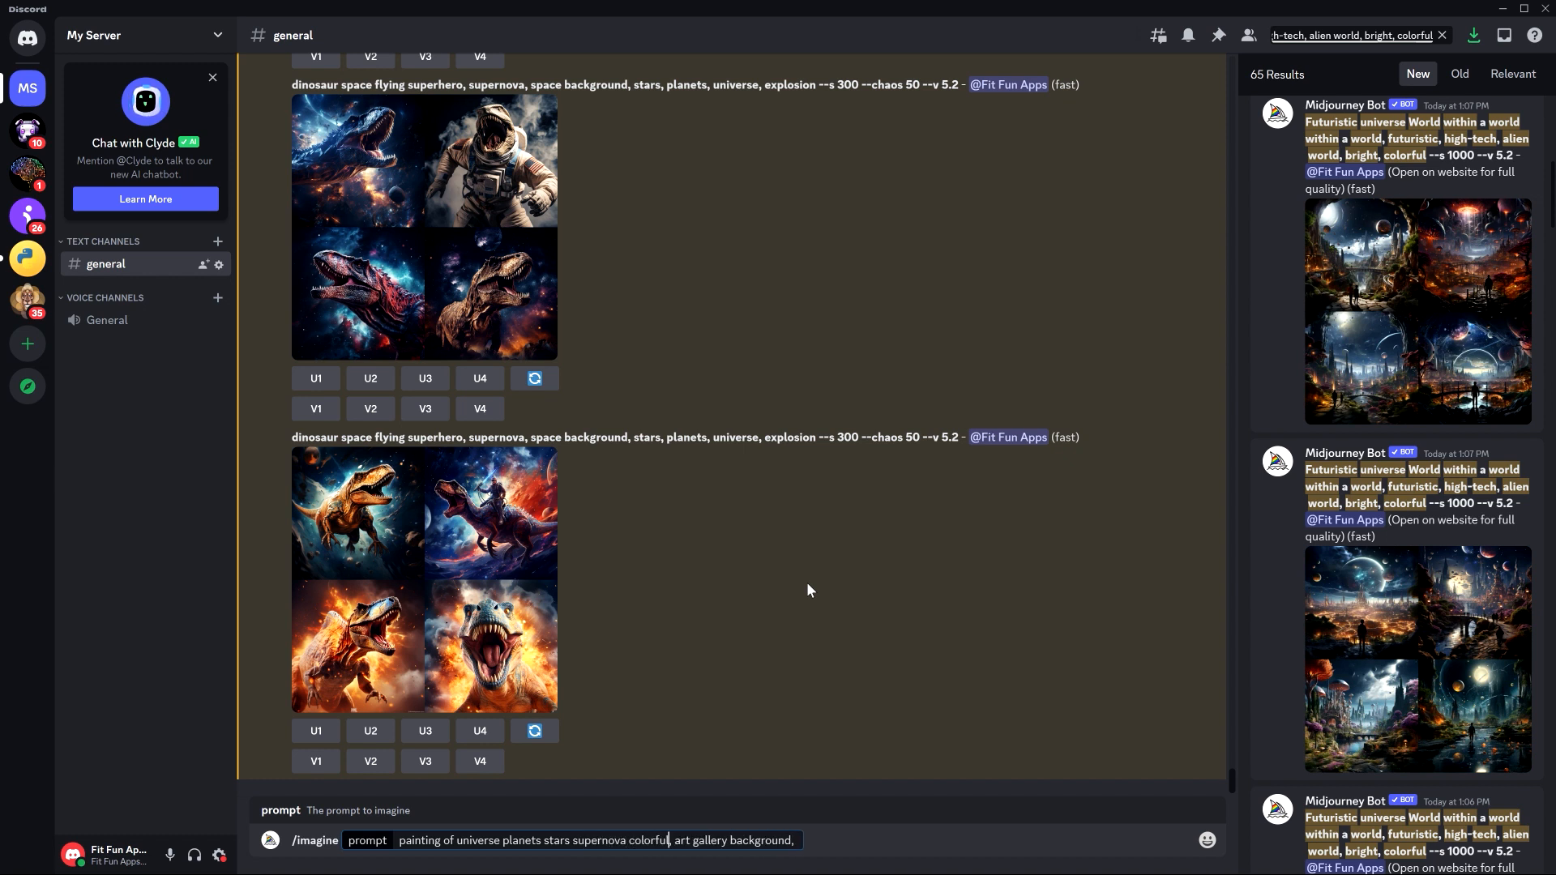
Replace the comma before "art gallery background" with "::" and insert ", style of painting" in front of the double colon.
key("Delete")
key("Delete")
type("::")
key("shift+Home")
key("Right")
key("Right")
key("Right")
key("Right")
key("Right")
key("Left")
key("Left")
key("Left")
key("Left")
key("shift+End")
key("Left")
type(",")
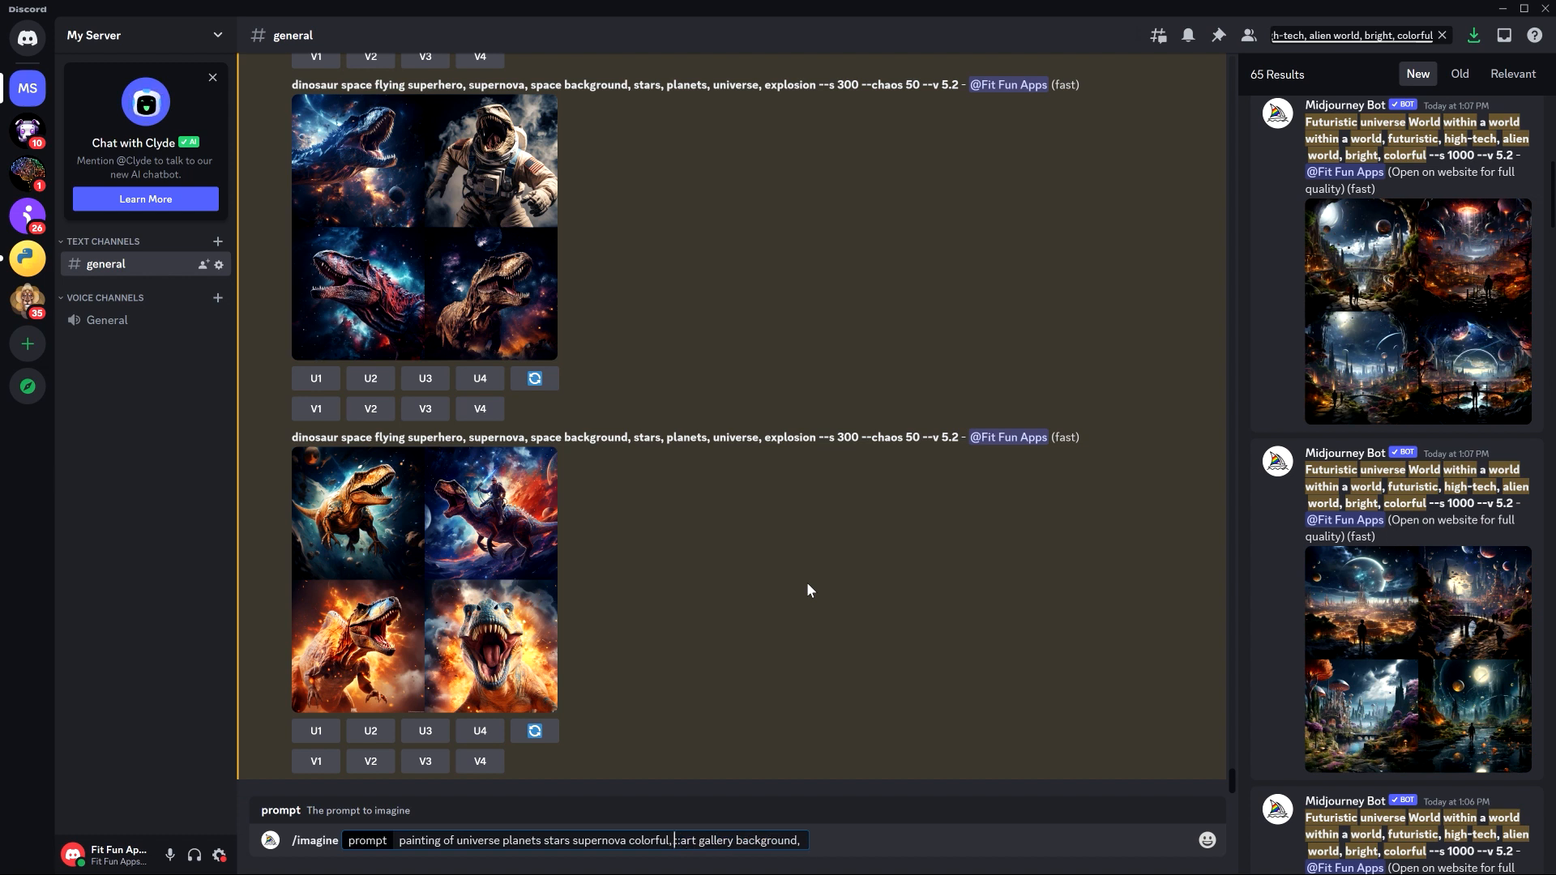
type(" style of painting")
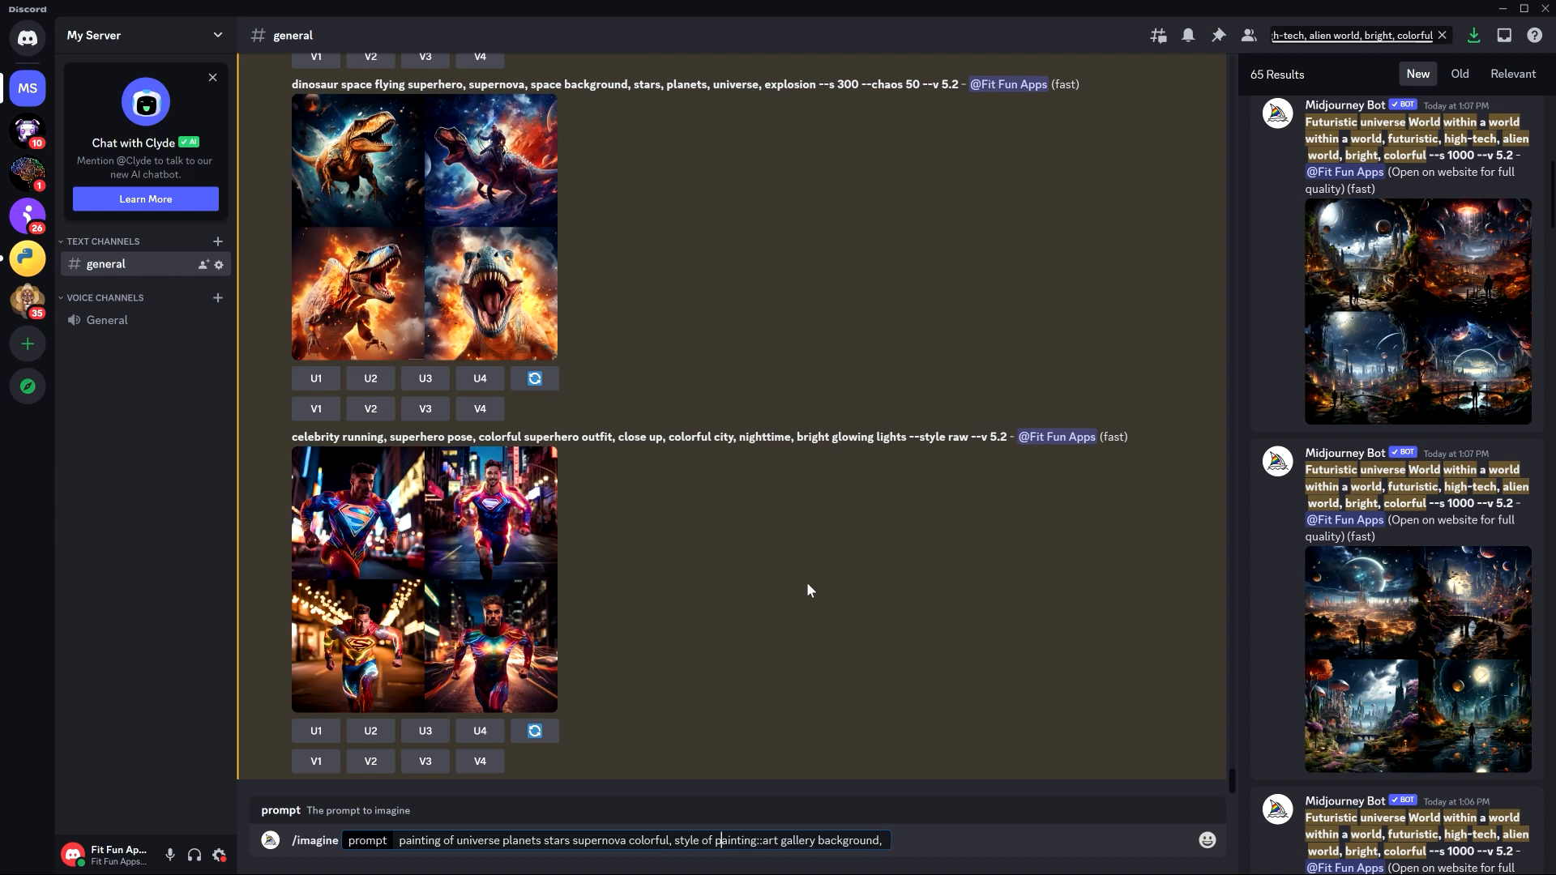
Shorten "style of painting" to "style painting" in the art gallery prompt.
key("BackSpace")
key("BackSpace")
key("BackSpace")
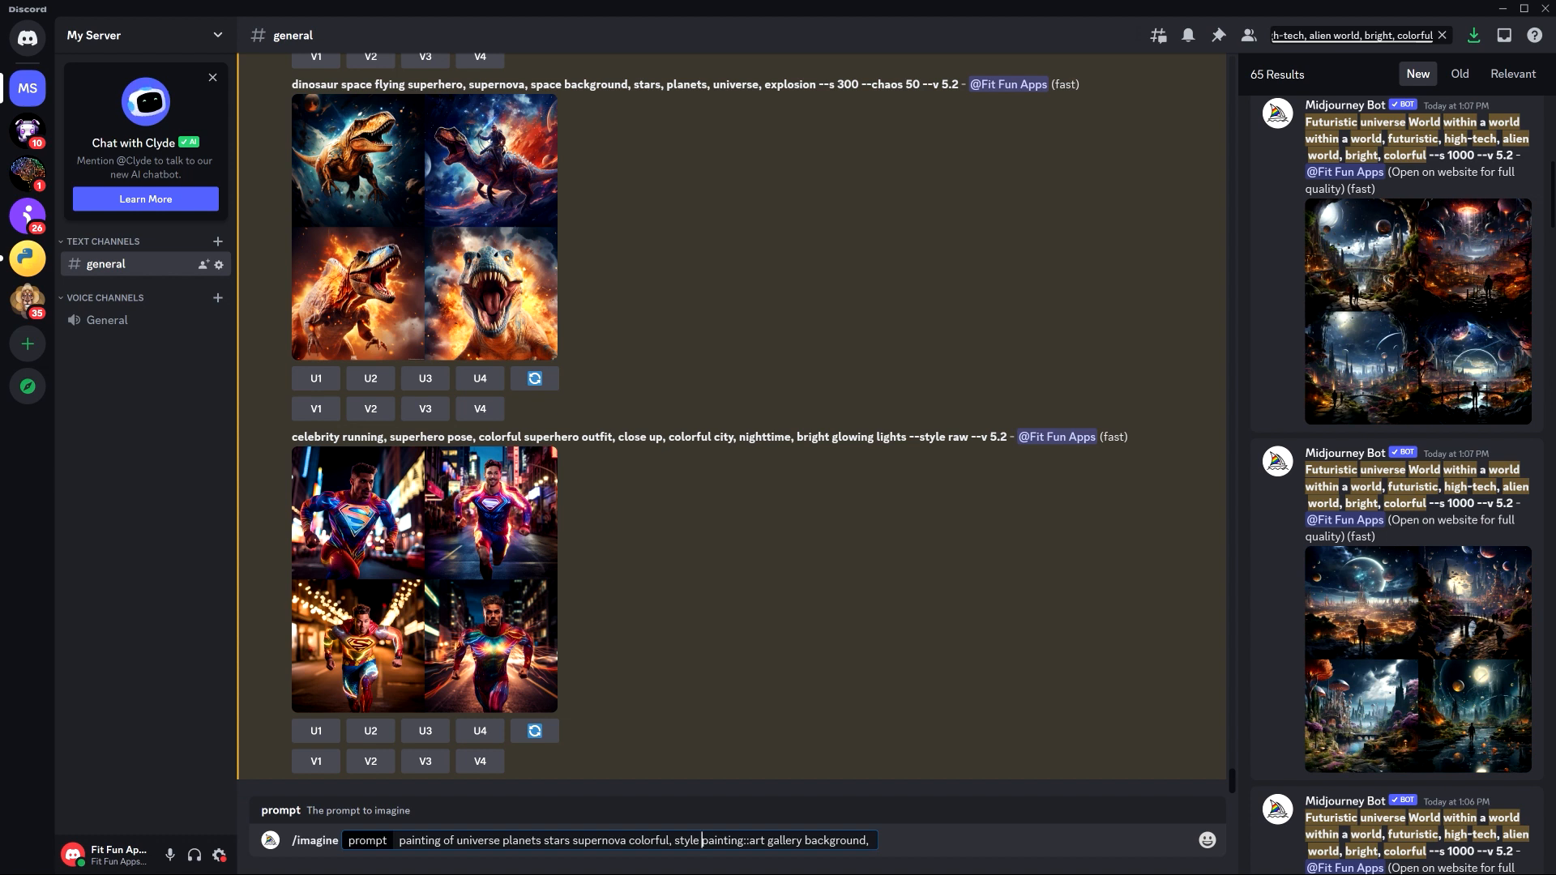
End the art gallery prompt with ", --style raw" after "background".
key("Right")
key("Right")
key("Right")
key("Right")
key("Right")
key("Right")
key("Right")
key("Right")
key("Right")
key("Right")
key("Right")
key("Right")
key("Right")
key("Right")
key("Right")
key("Right")
key("Right")
key("Right")
key("Right")
key("BackSpace")
type(", --style raw")
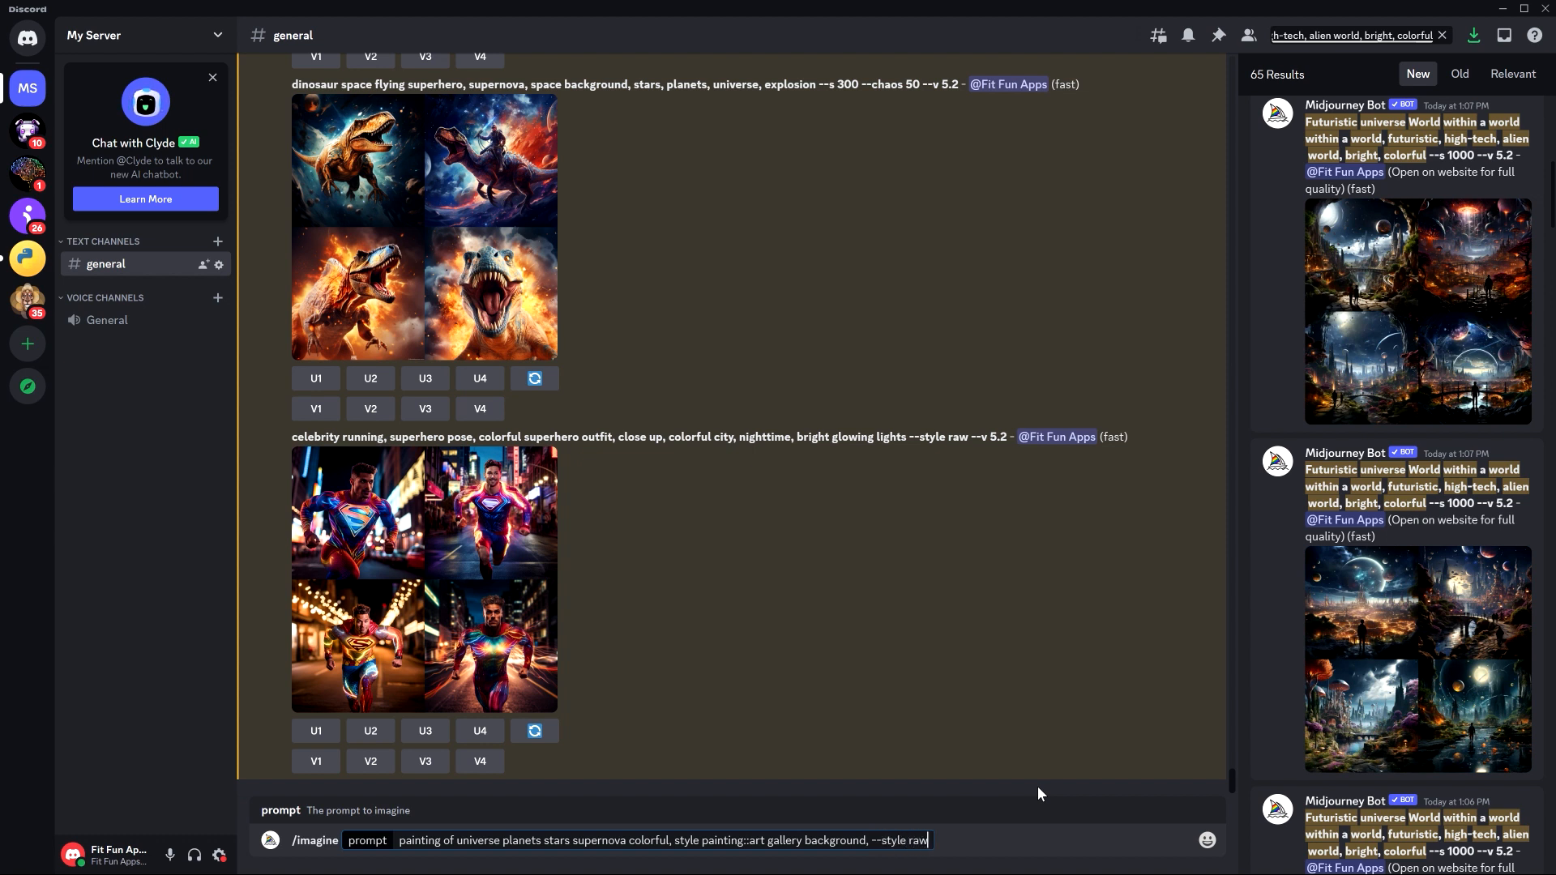
Insert "photo of people viewing paintings" between the double colon and "art gallery background".
key("Left")
key("Left")
key("Left")
key("Left")
key("Left")
key("Left")
key("Left")
key("Left")
key("Left")
key("Left")
key("Left")
key("Left")
key("Left")
key("Left")
key("Left")
key("Left")
key("Left")
key("Left")
key("Left")
key("Left")
type("photo of ")
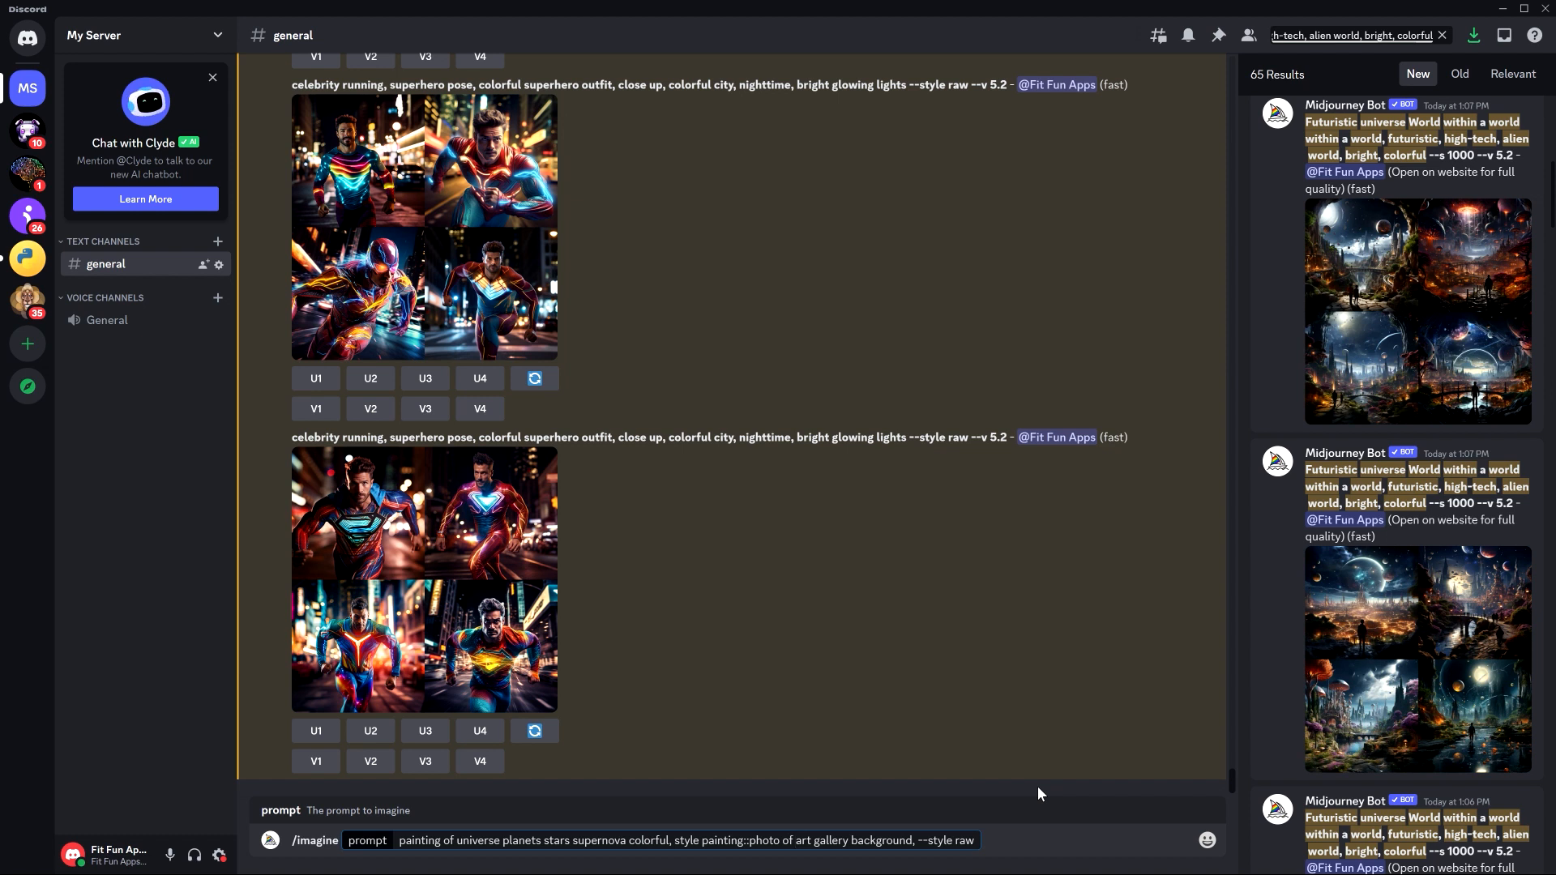
type("people viewing ")
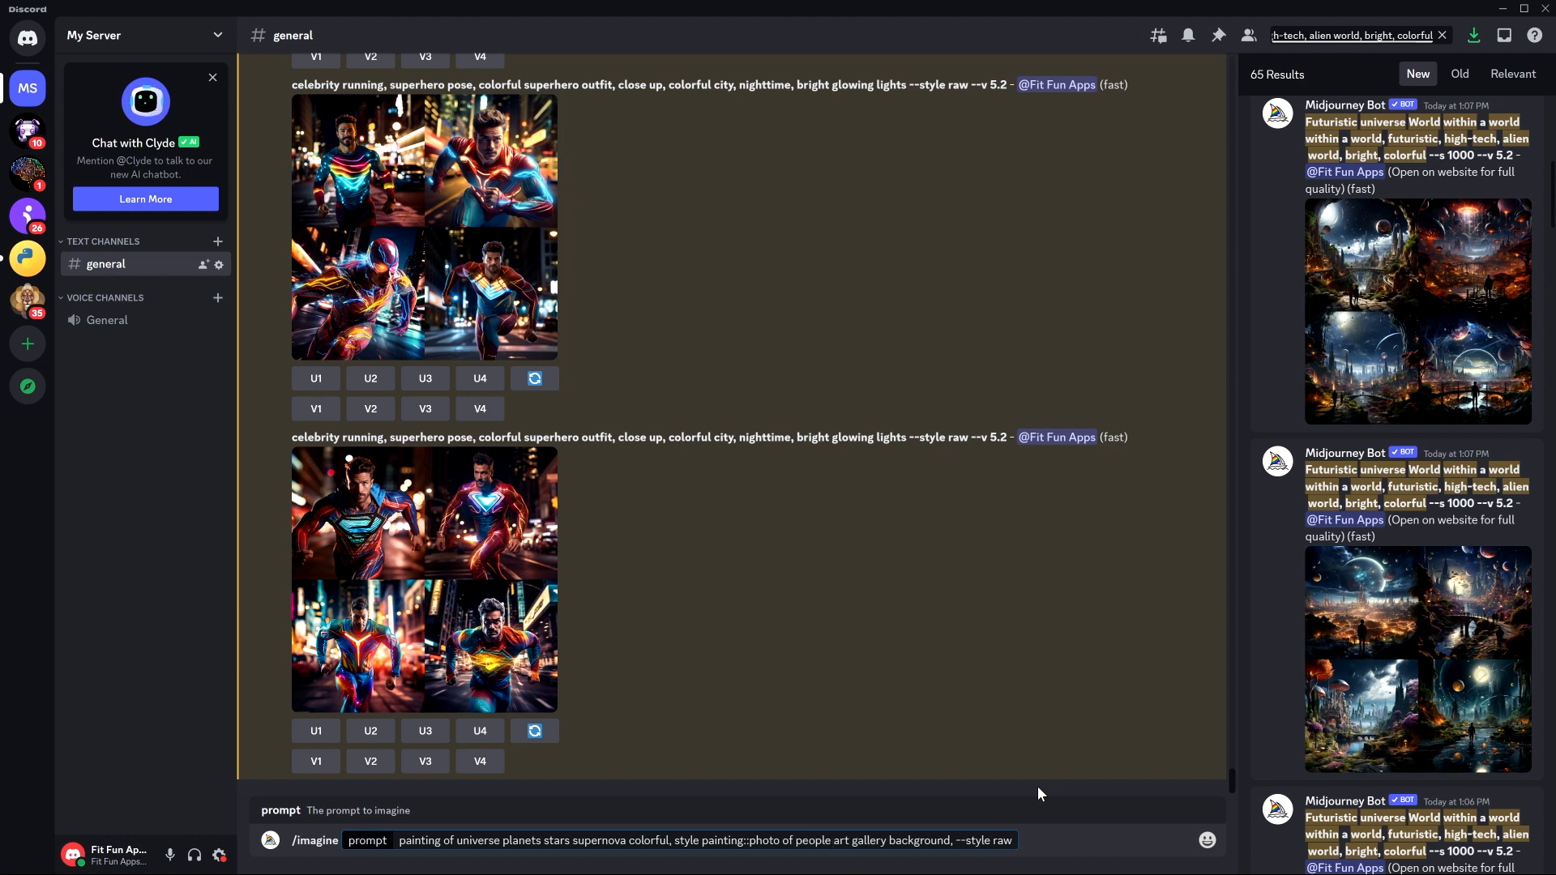
type("paintings")
key("Right")
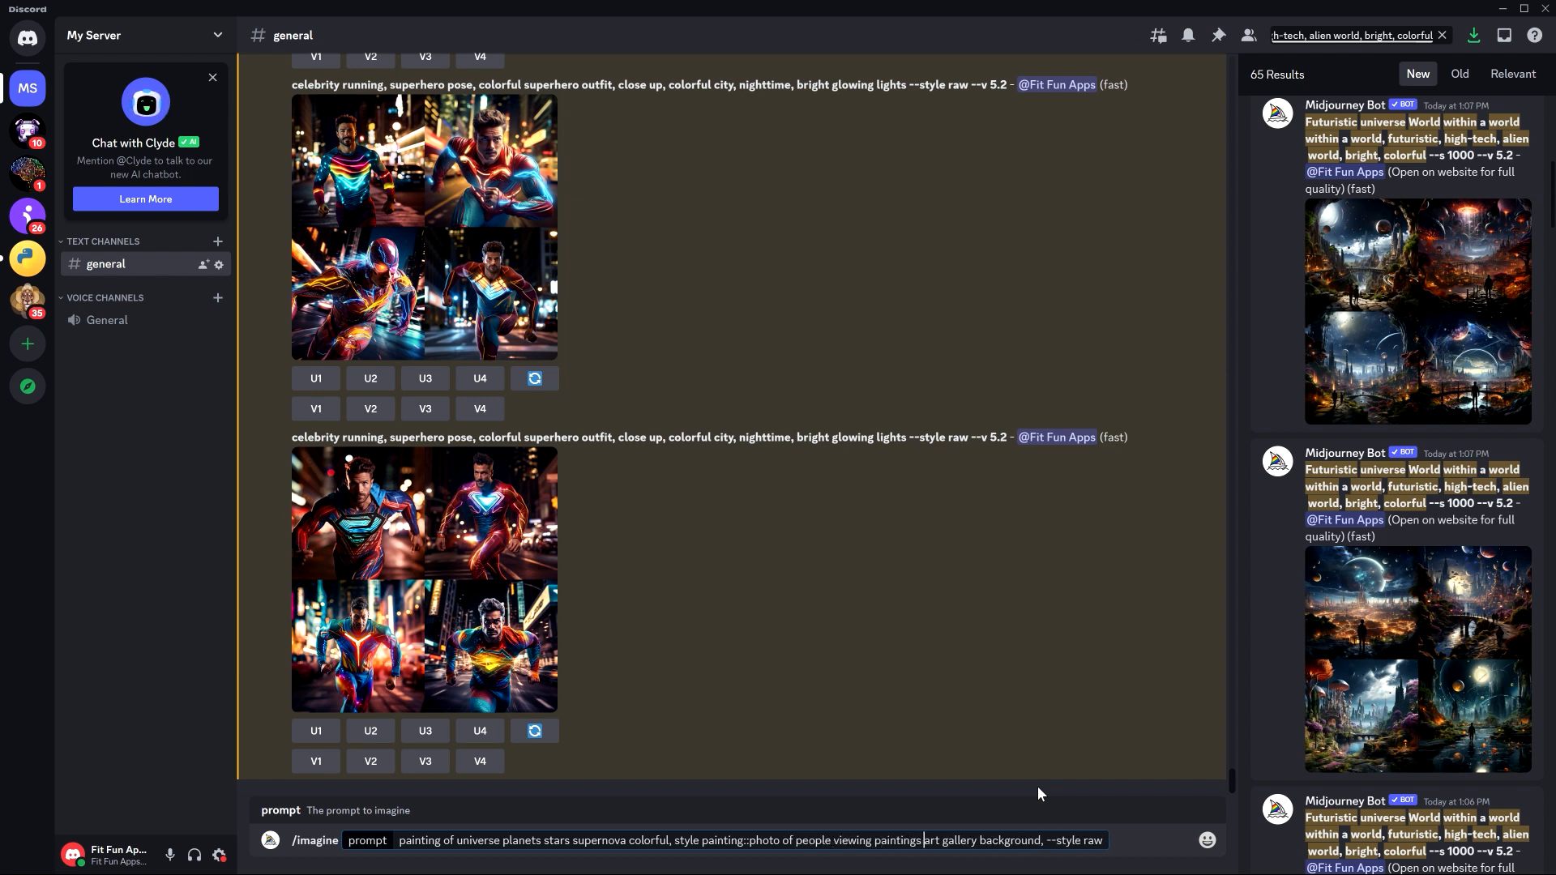
key("Left")
type("in")
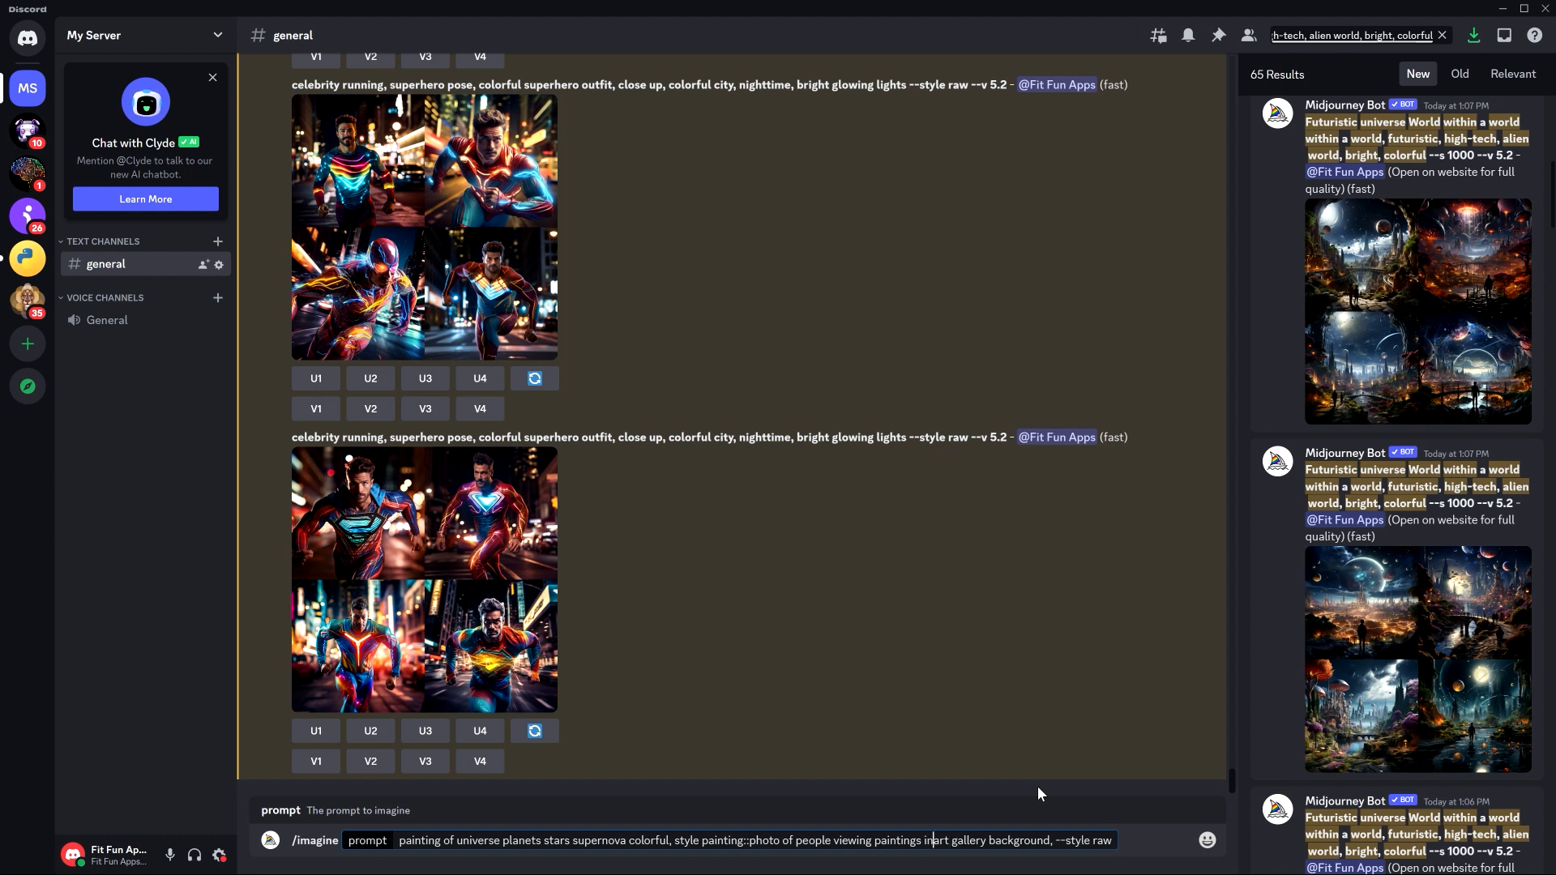
key("shift+Left")
key("shift+Left")
key("BackSpace")
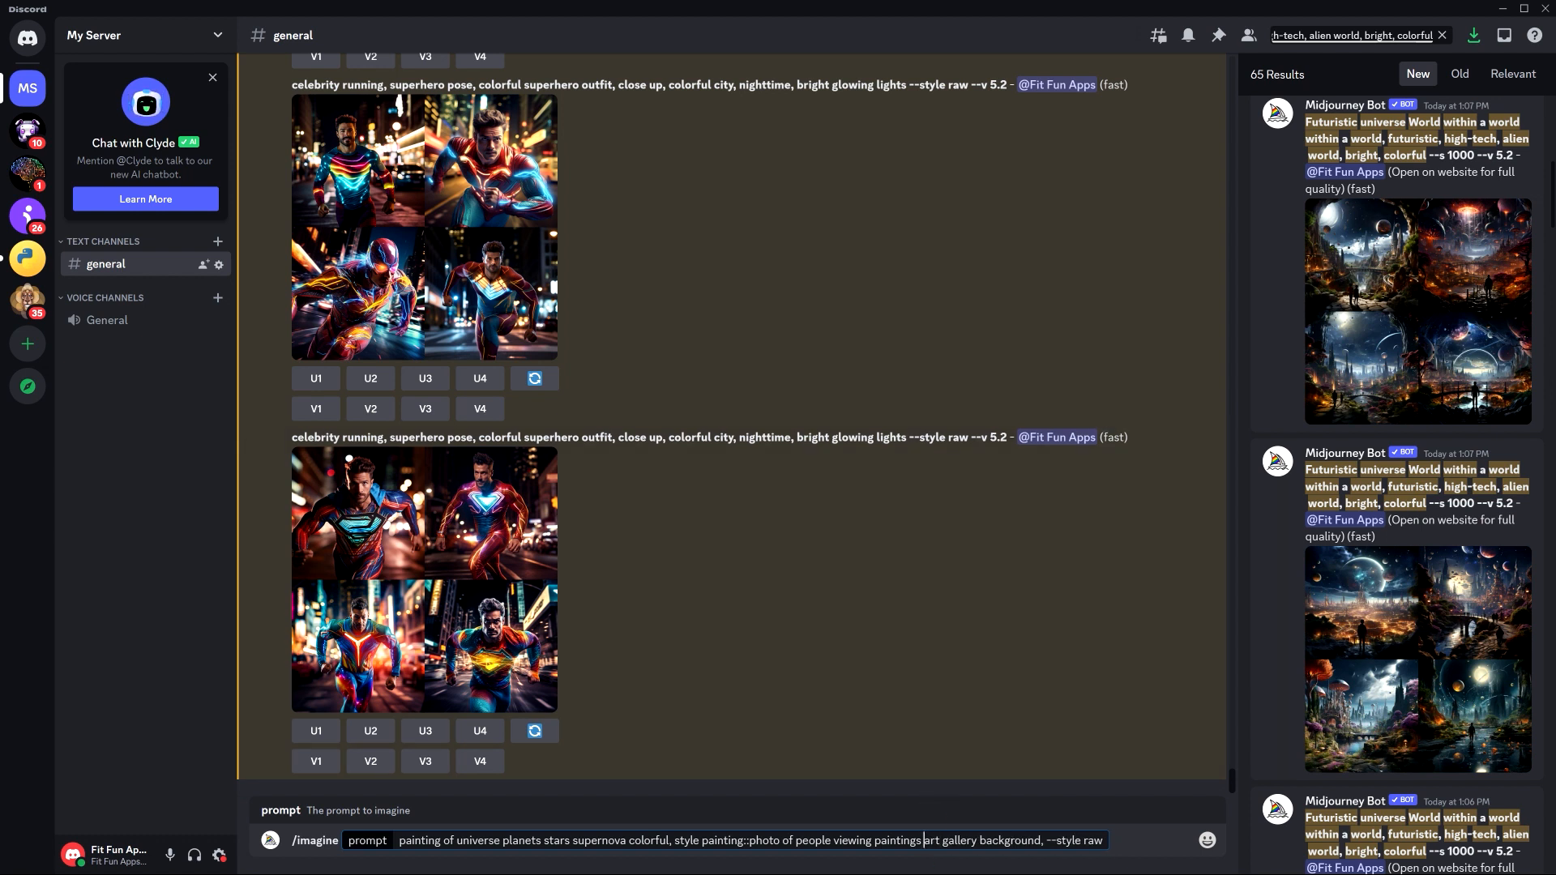
Remove "--style raw" and the trailing comma so that the prompt ends with "art gallery background".
double_click(960, 841)
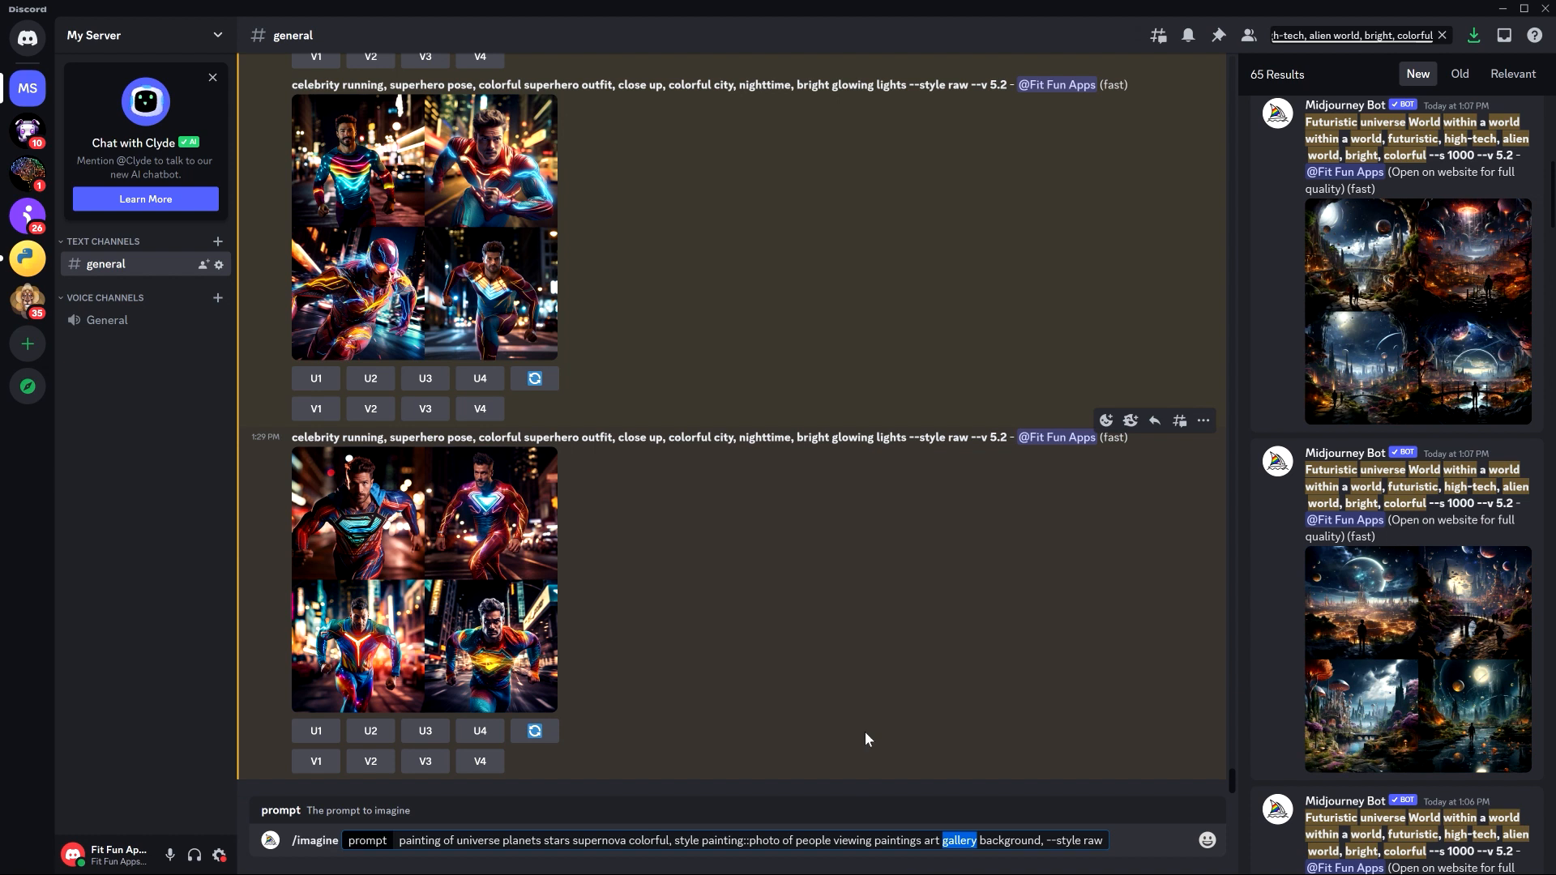
left_click(1122, 840)
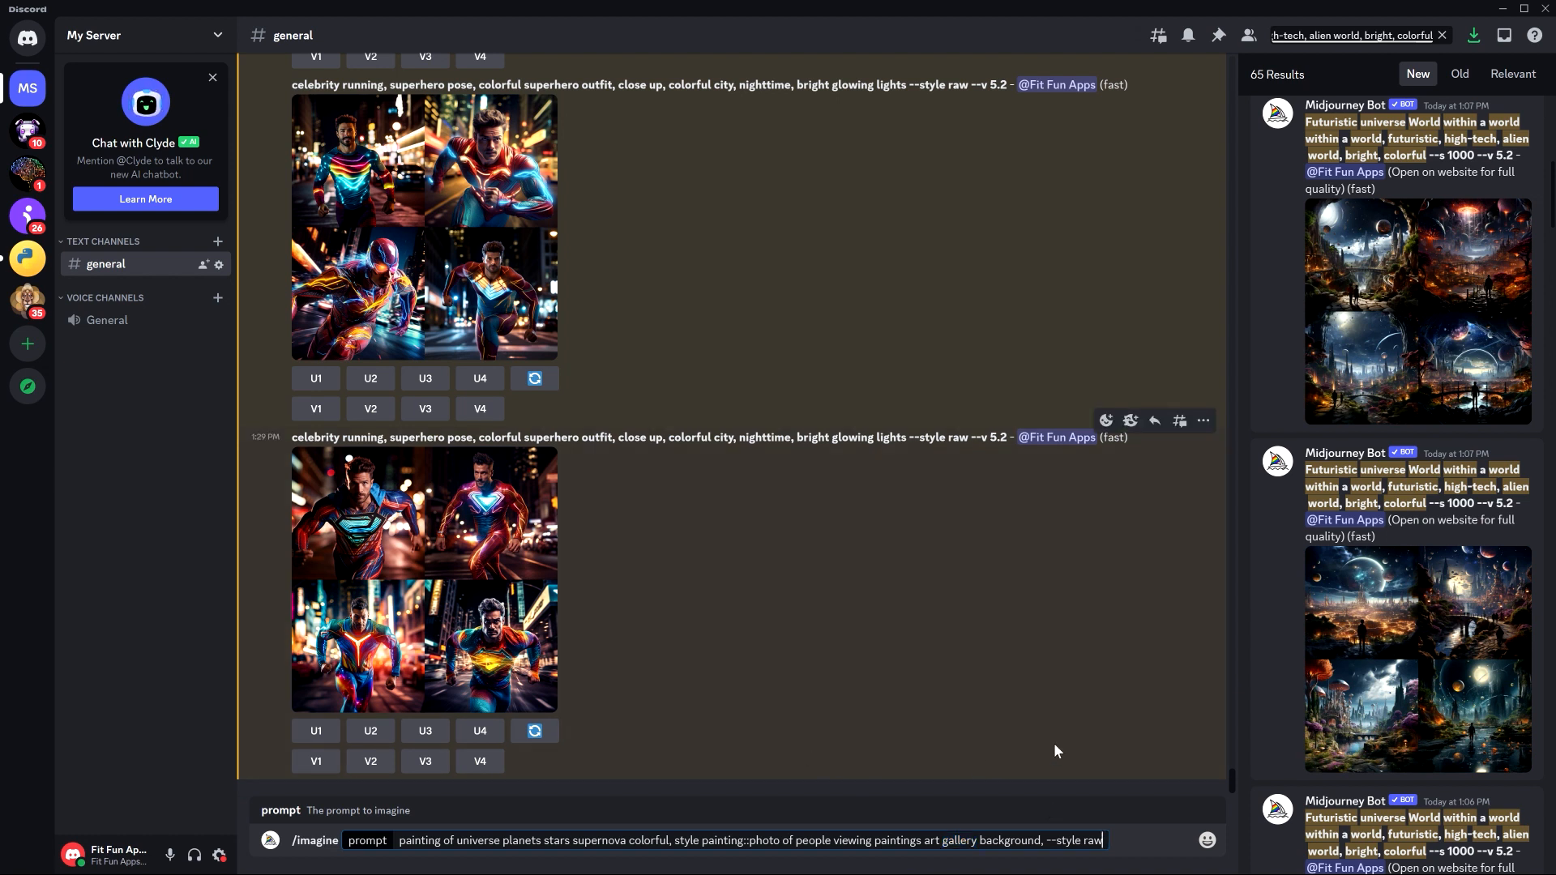
left_click_drag(1105, 841, 1047, 840)
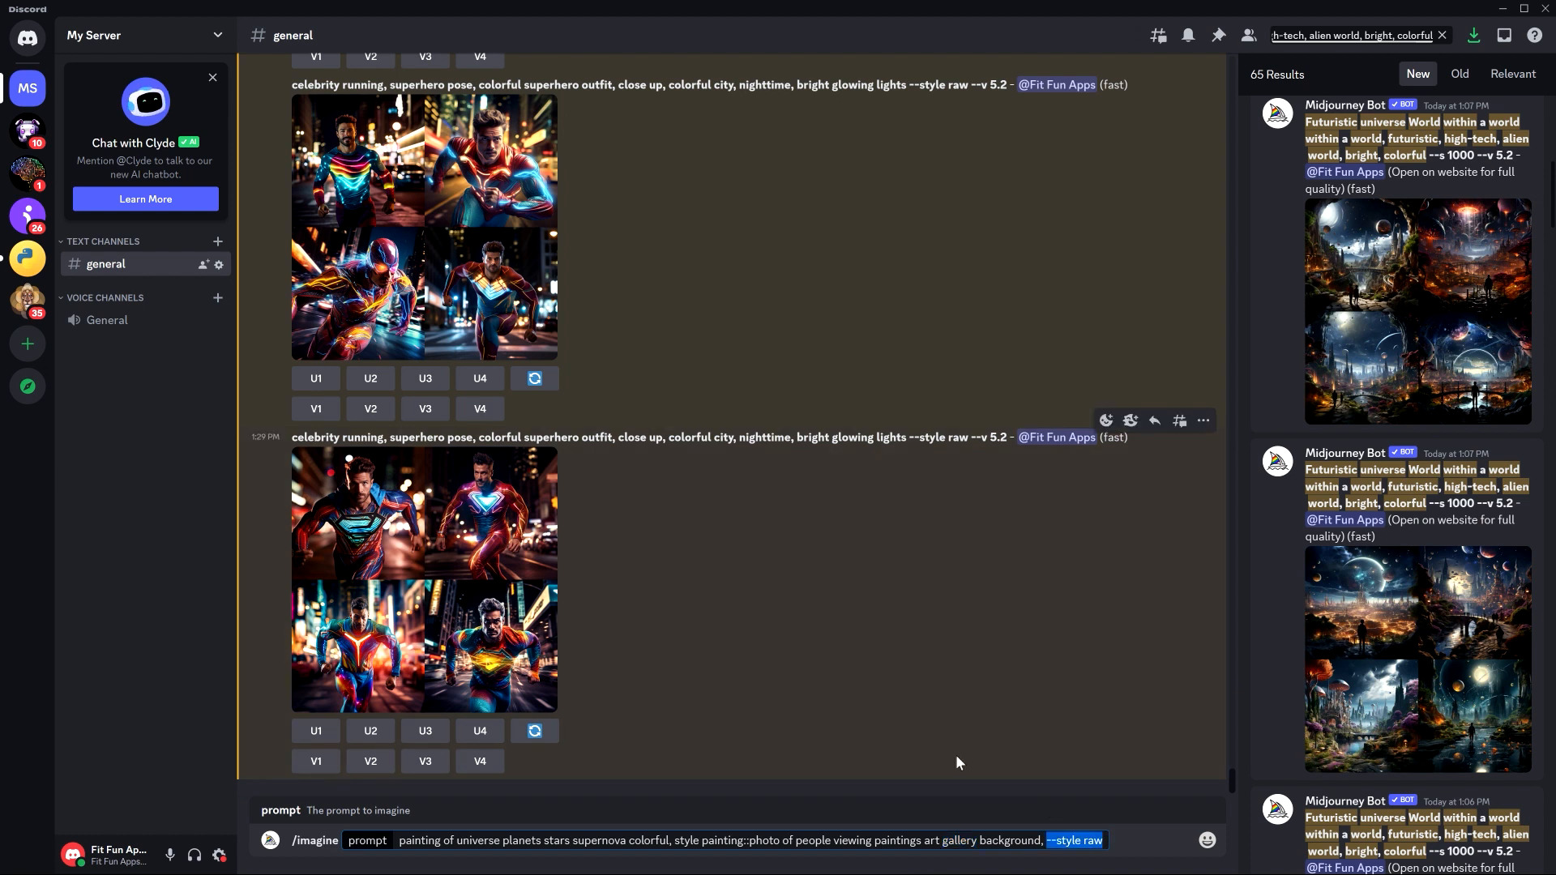
key("BackSpace")
key("BackSpace")
key("BackSpace")
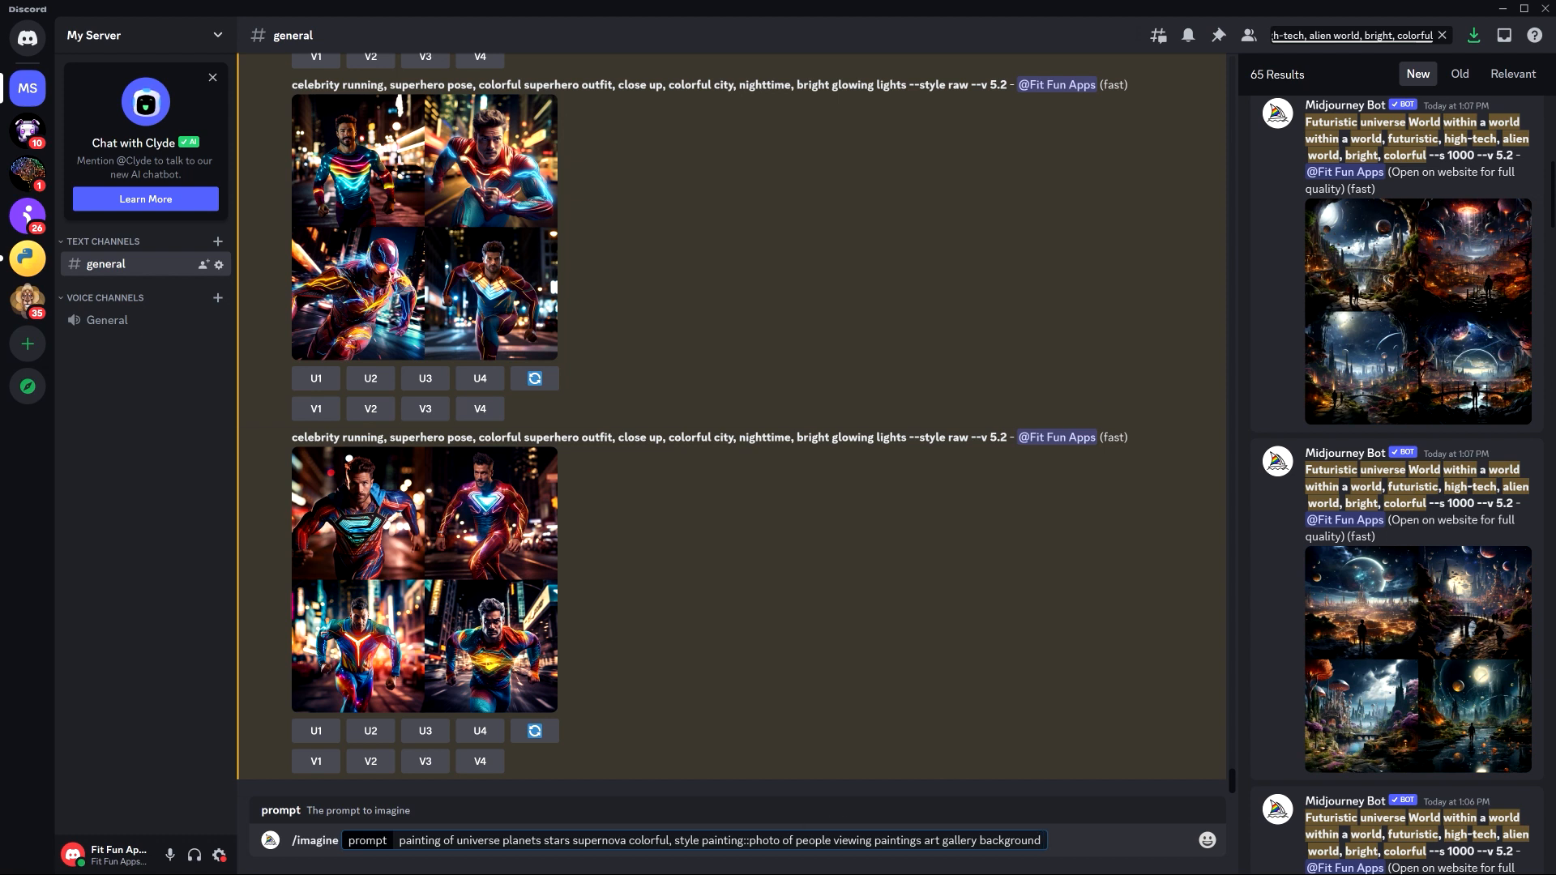
left_click_drag(739, 840, 399, 841)
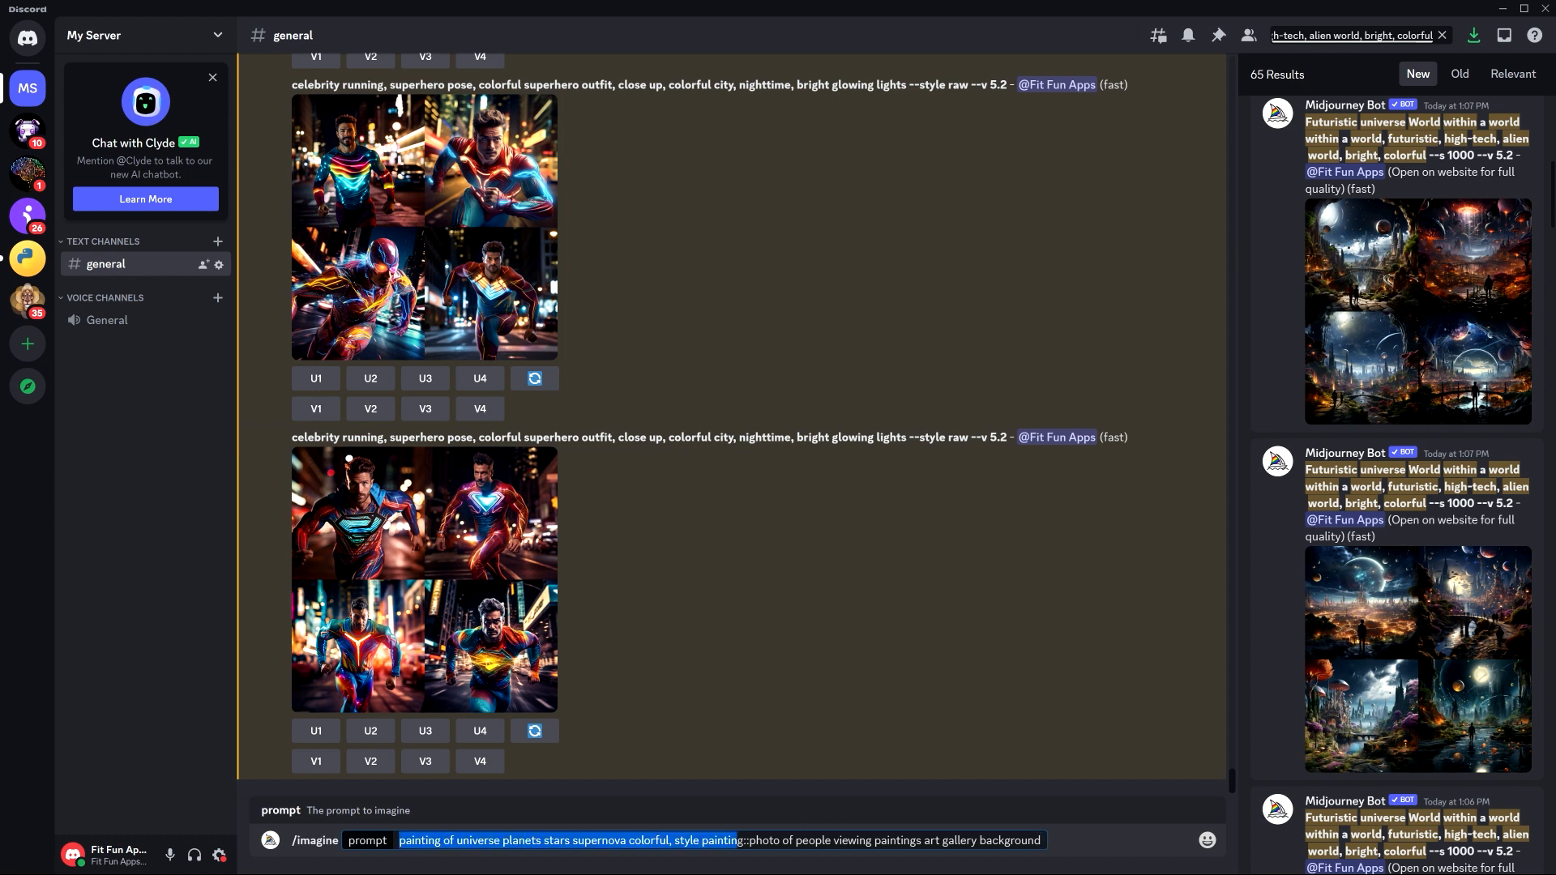
left_click_drag(749, 841, 1041, 840)
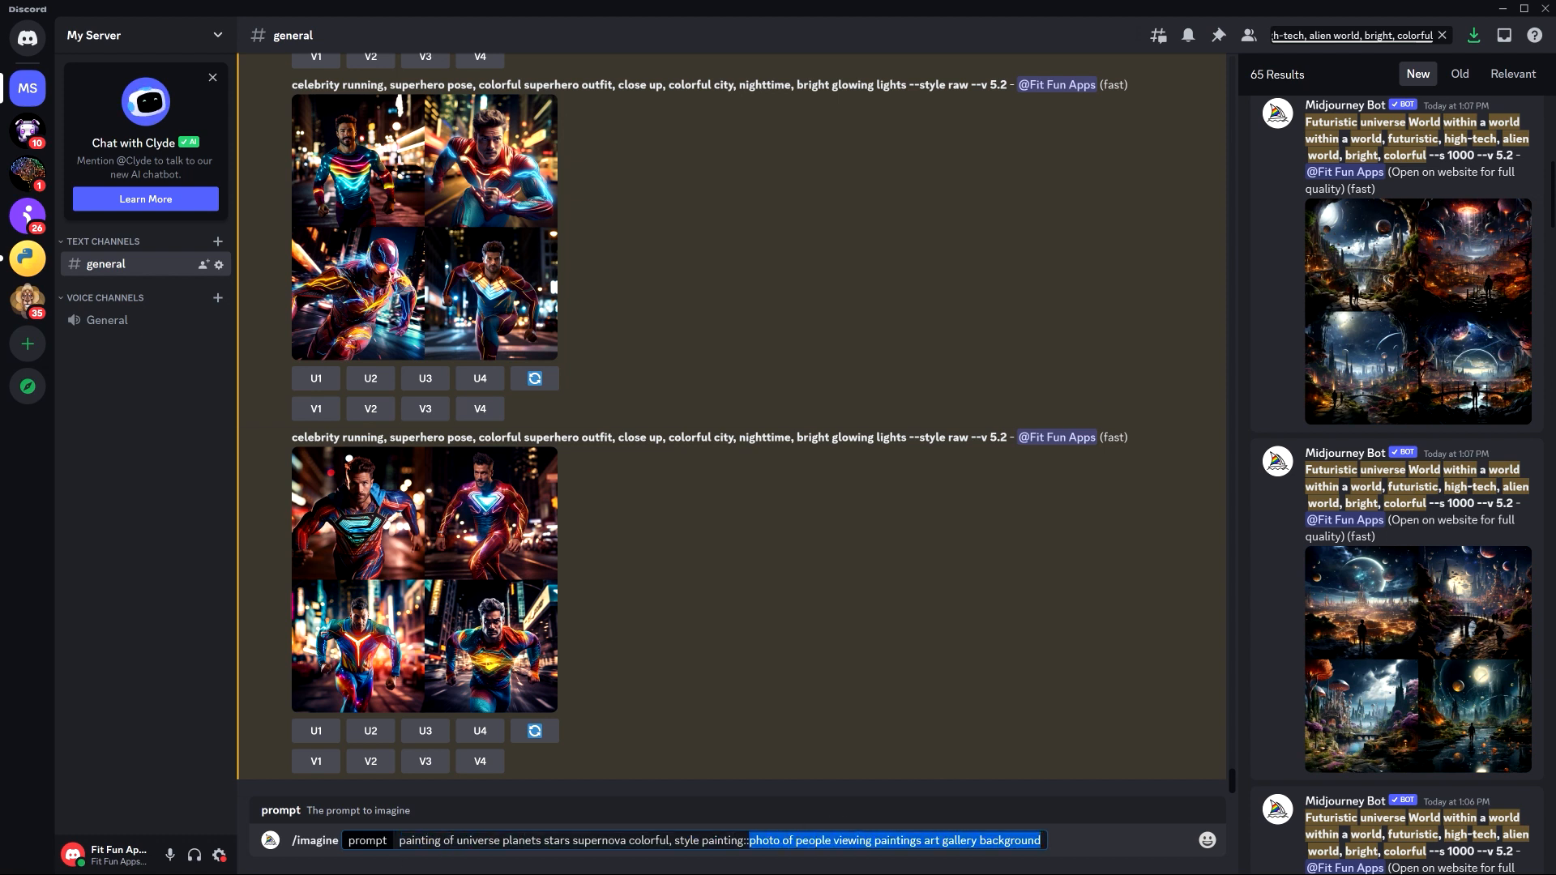
left_click(816, 870)
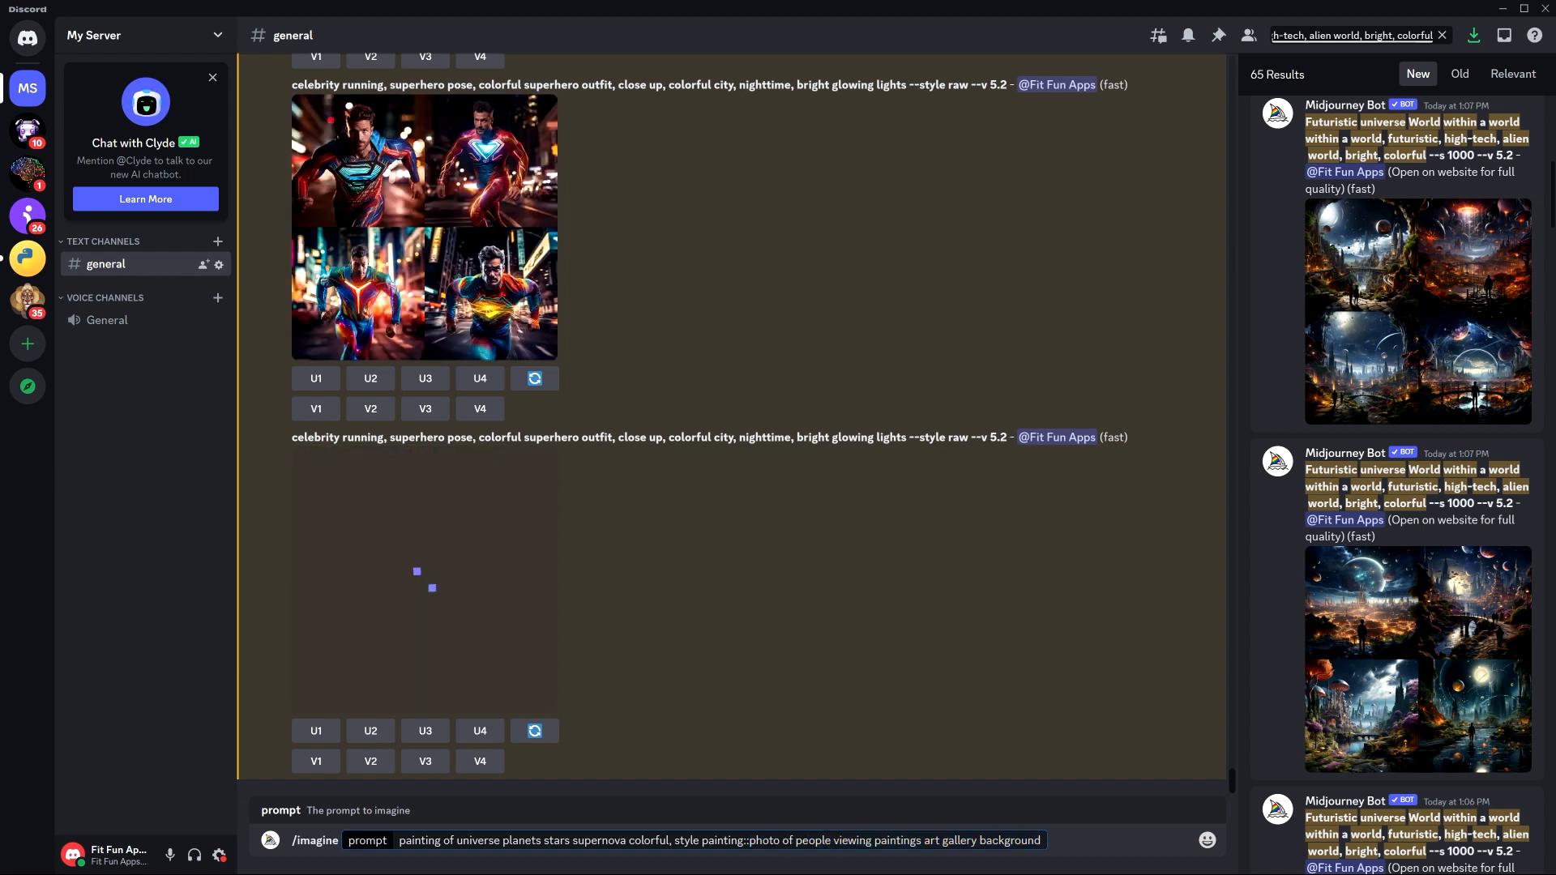
left_click_drag(749, 840, 1040, 840)
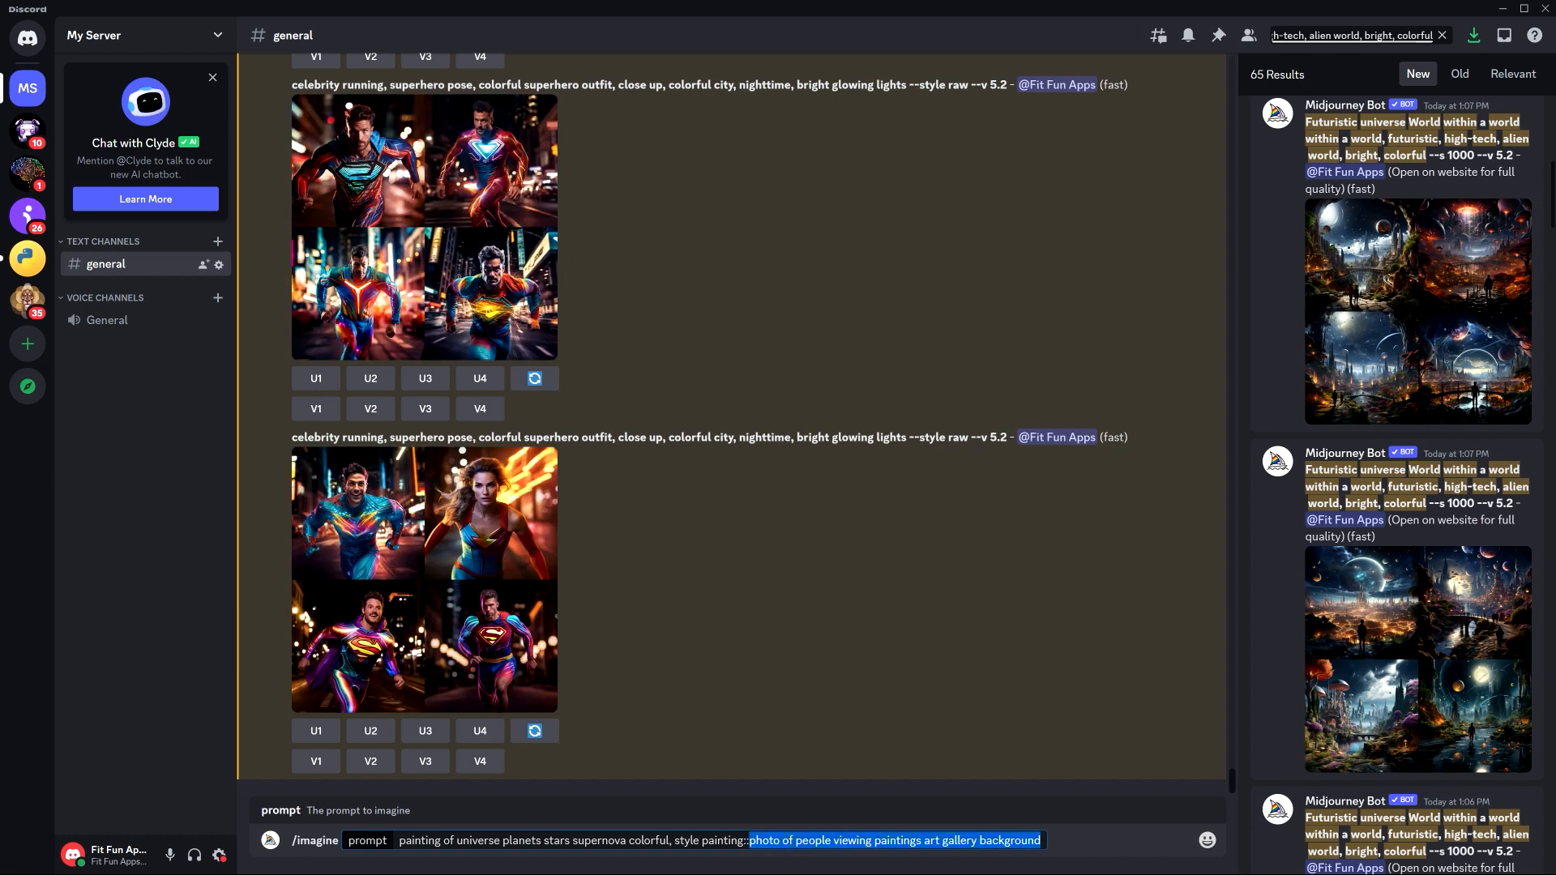
left_click(400, 841)
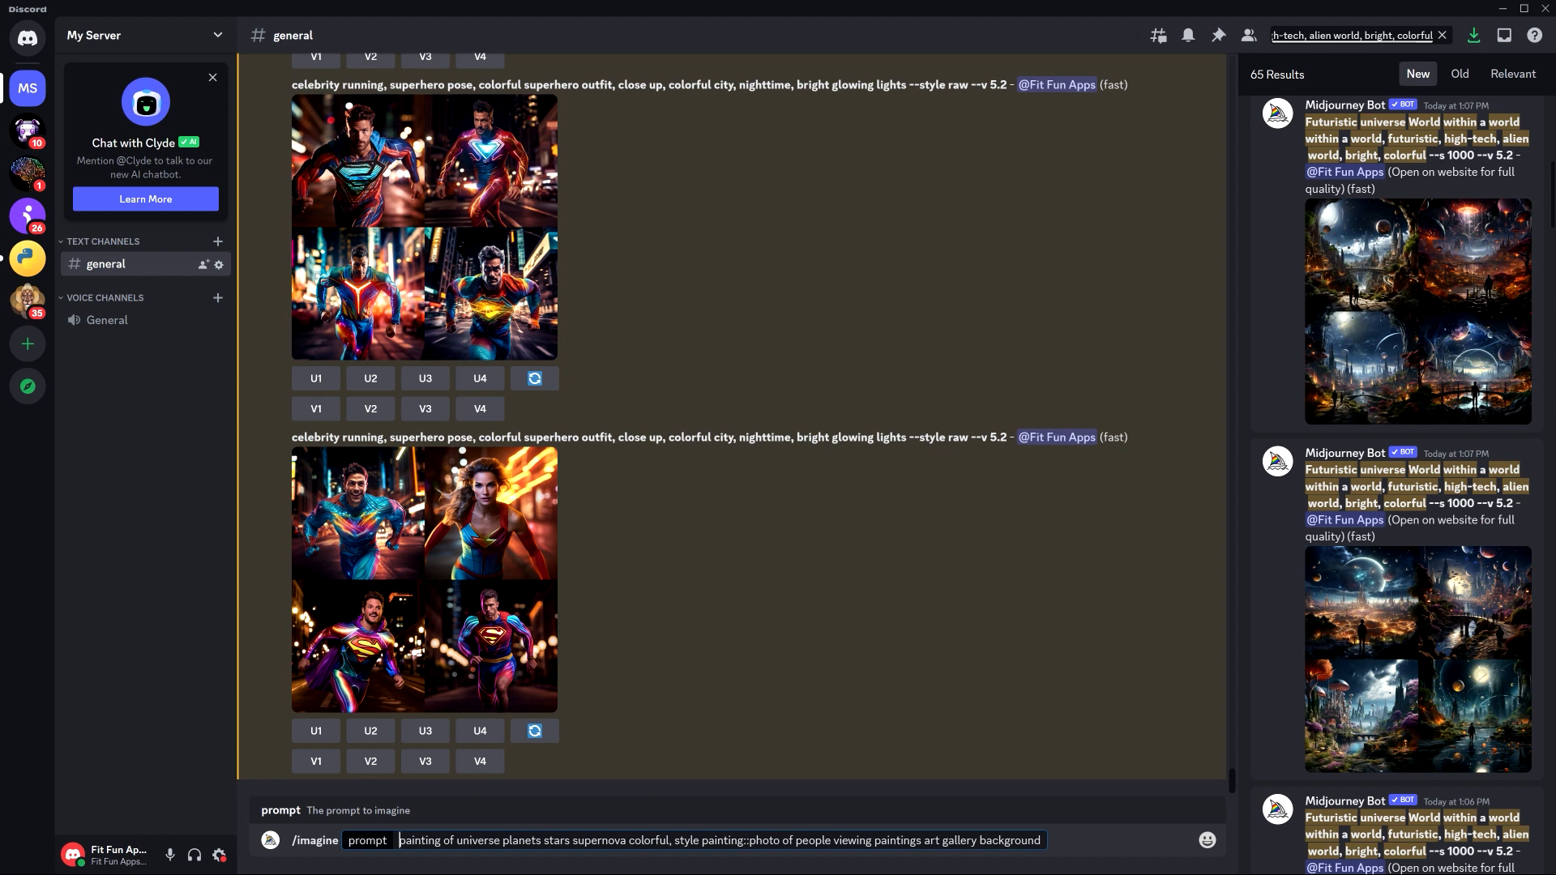
left_click_drag(400, 841, 672, 841)
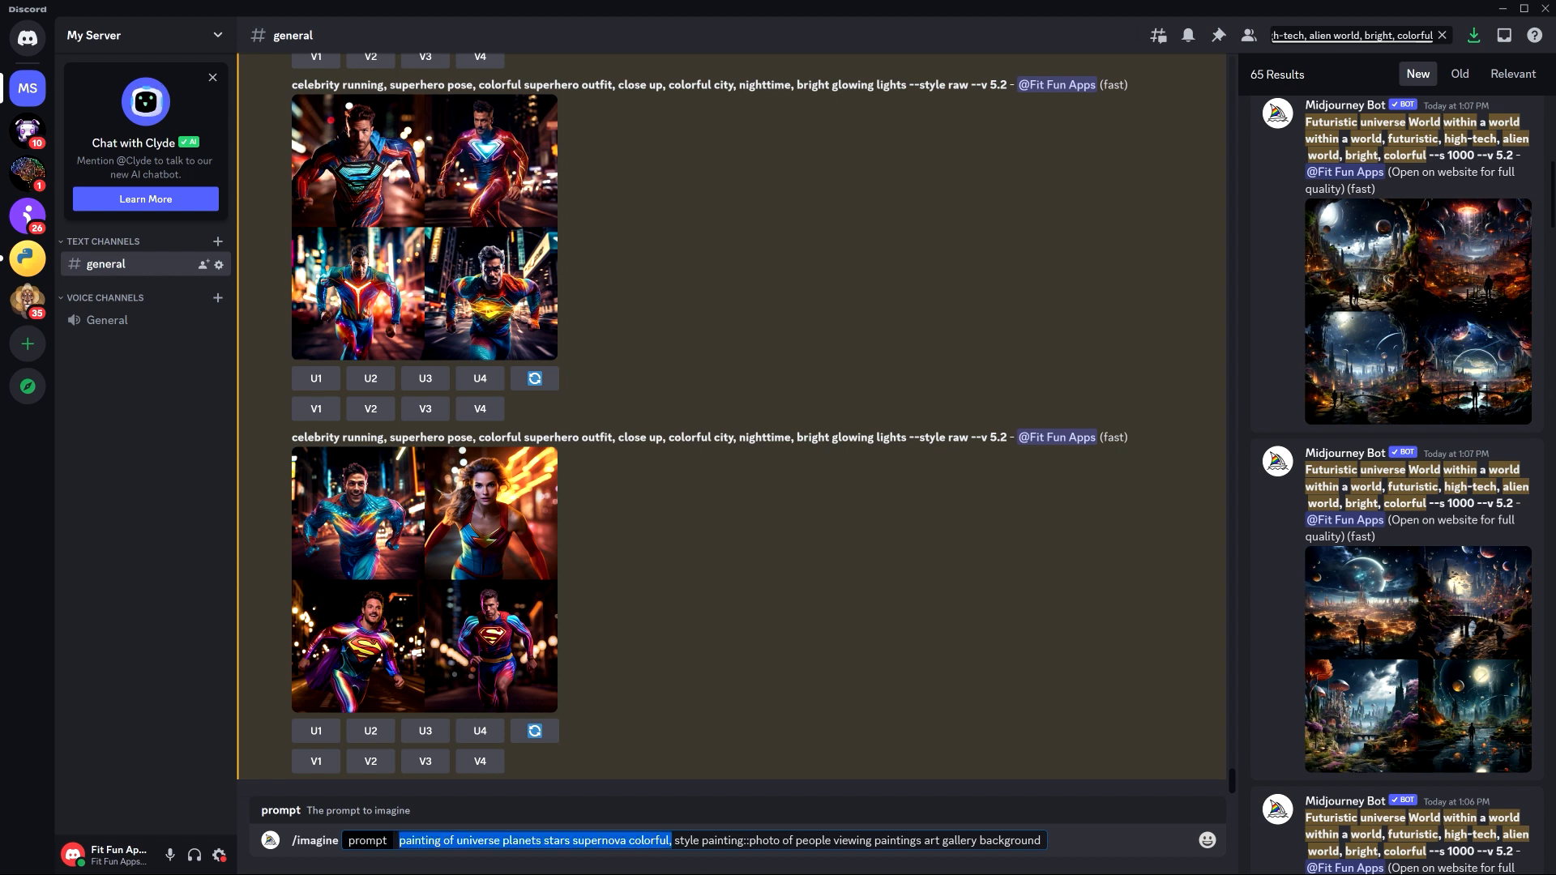
Copy the complete art gallery prompt and submit it as an imagine request.
left_click(1041, 841)
key("ctrl+a")
key("ctrl+c")
left_click(1041, 840)
key("Return")
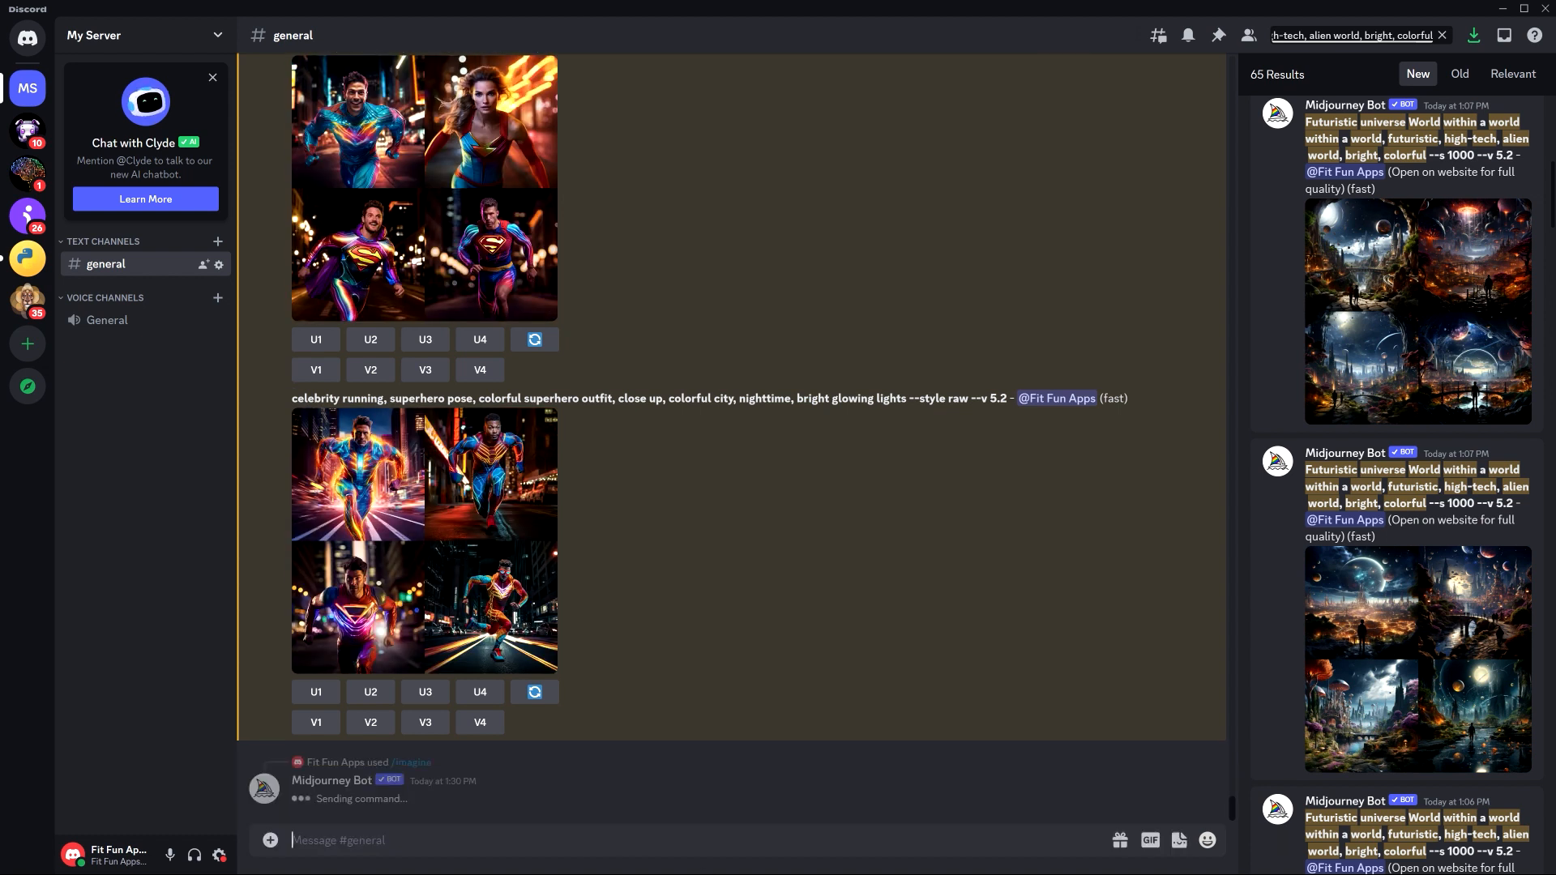
Submit the copied art gallery prompt several more times as new imagine requests.
type("/i")
key("Return")
key("ctrl+v")
key("Return")
type("/i")
key("Return")
key("ctrl+v")
key("Return")
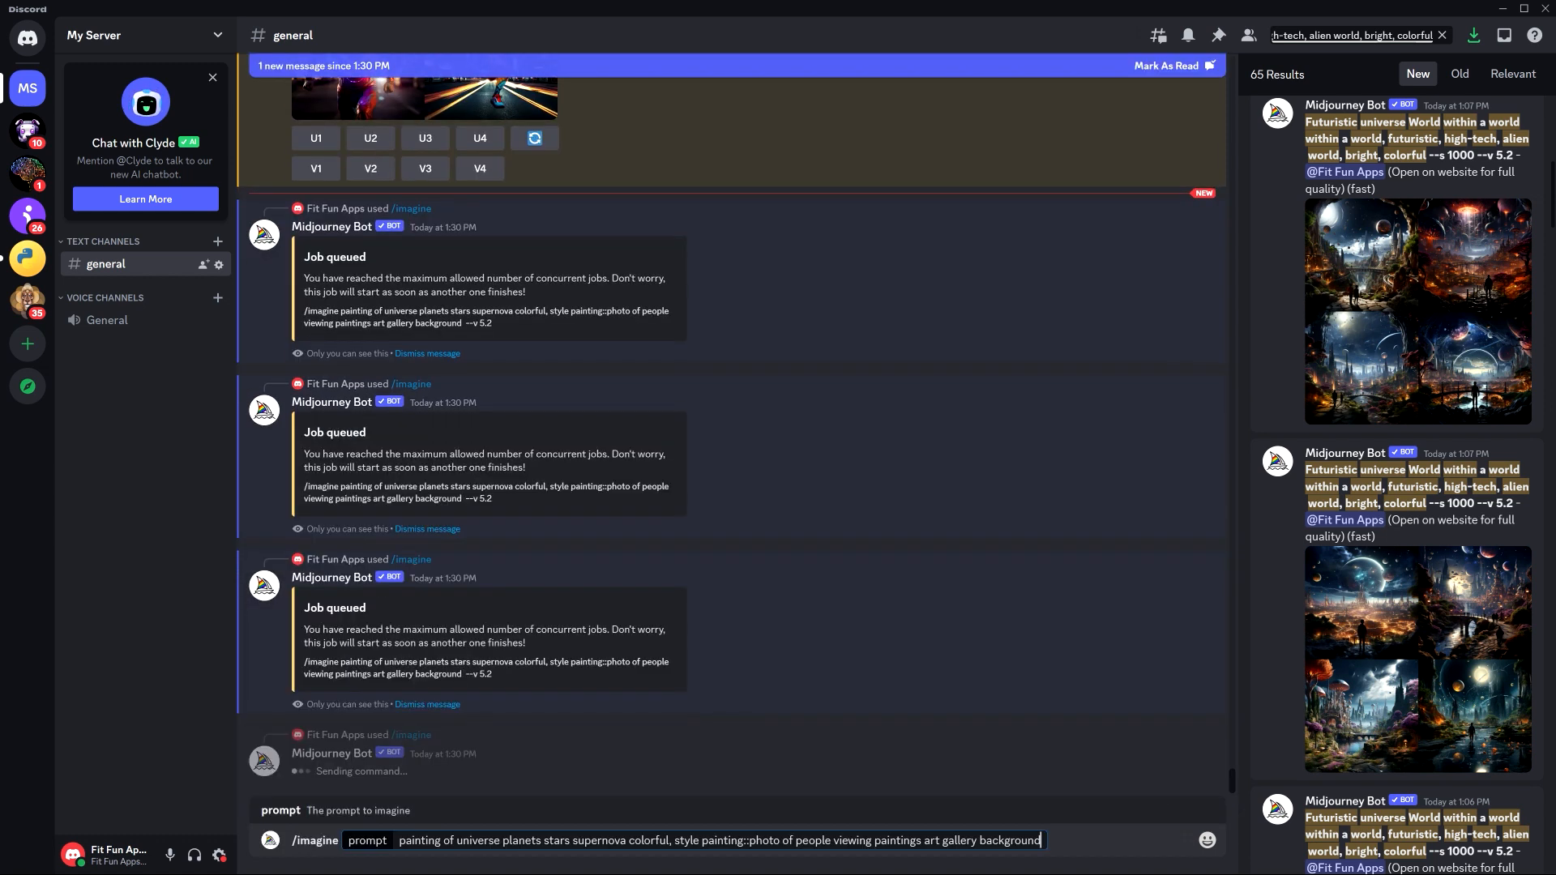
key("Return")
type("/i")
key("Return")
key("ctrl+v")
key("Return")
type("/i")
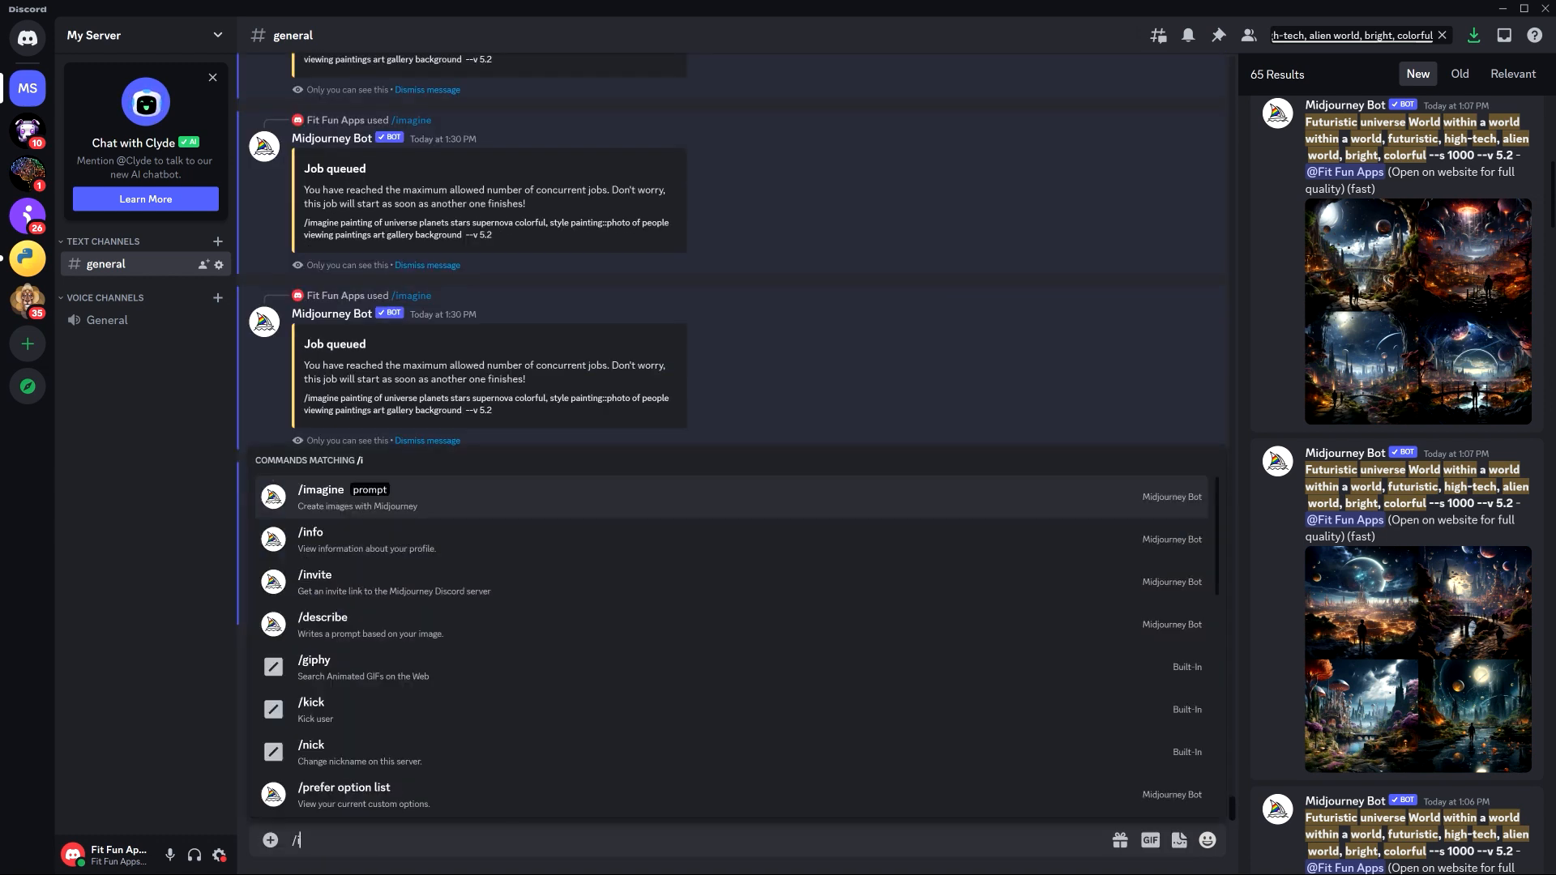
key("ctrl+v")
key("Return")
type("/i")
key("ctrl+v")
key("Return")
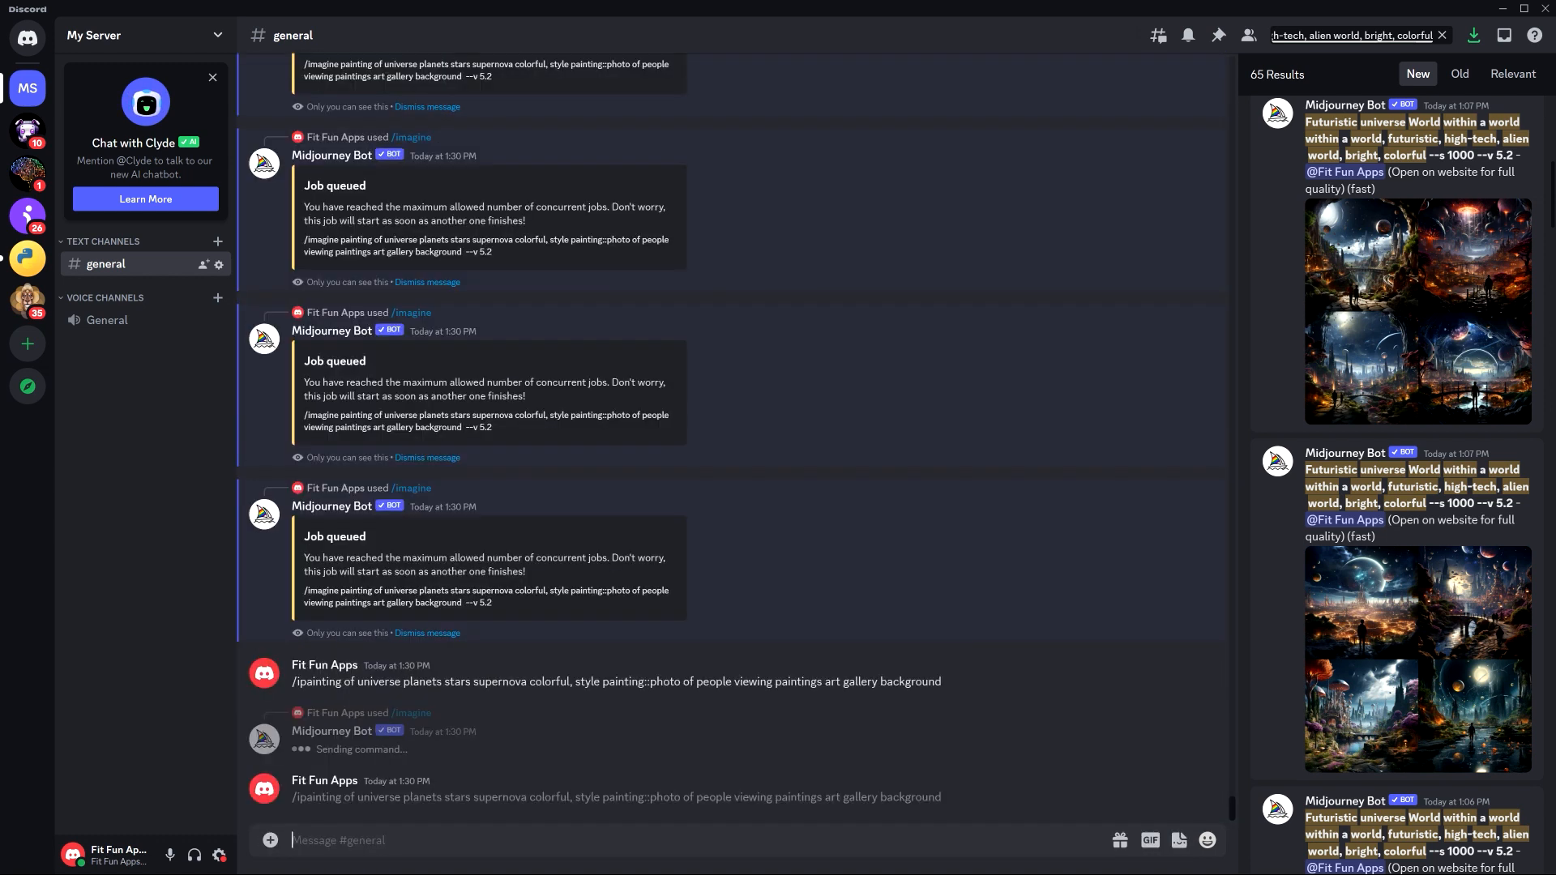
type("/i")
key("Return")
key("ctrl+v")
key("Return")
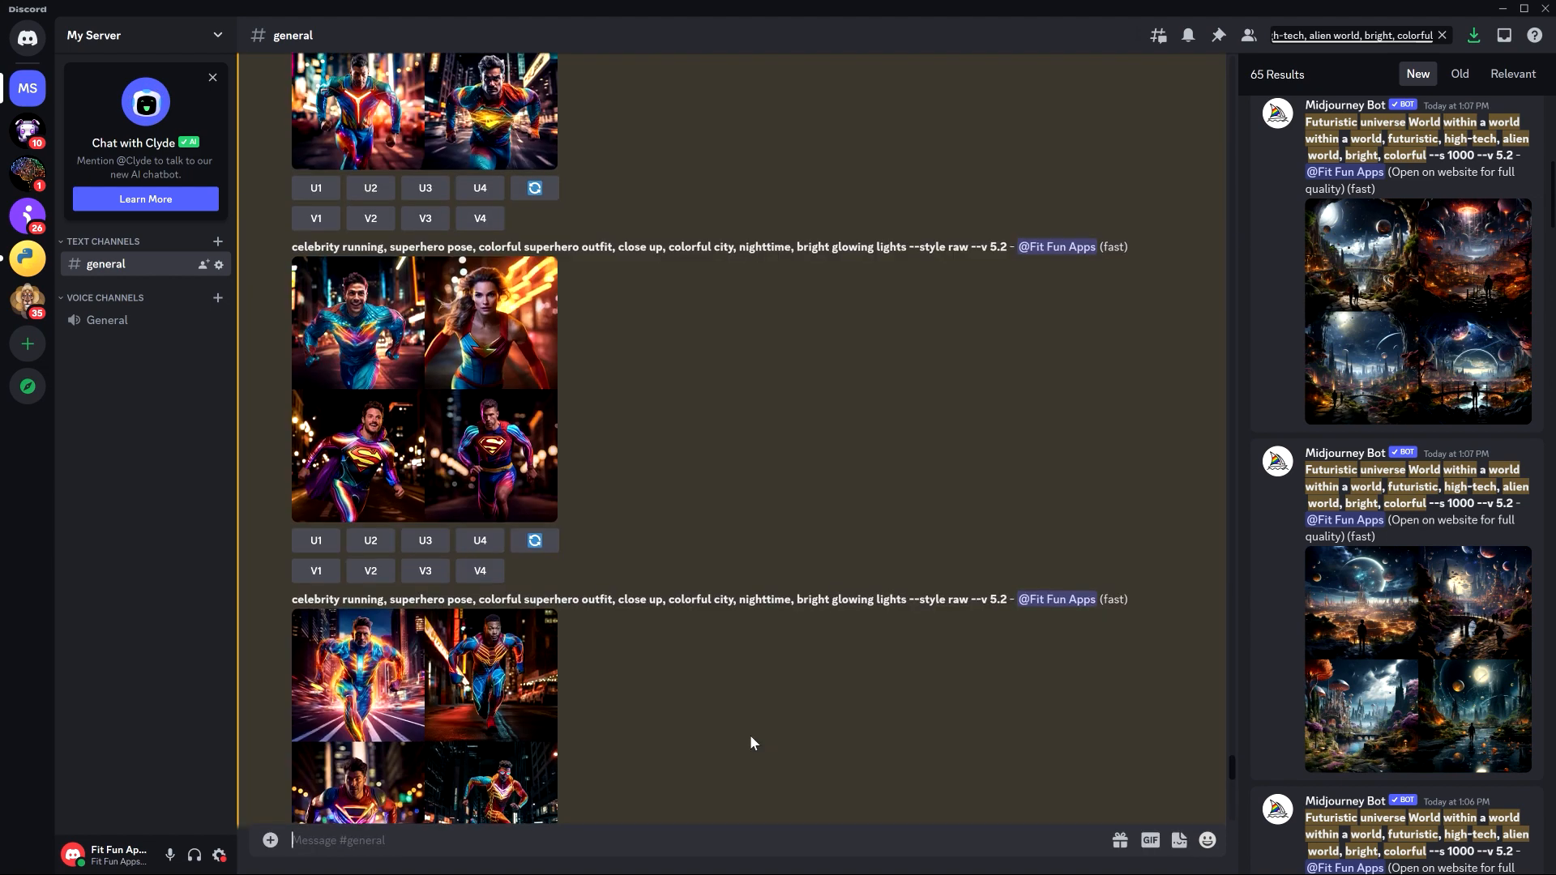
Examine the dinosaur superhero image grids in enlarged view and look through the celebrity running grids.
type("d")
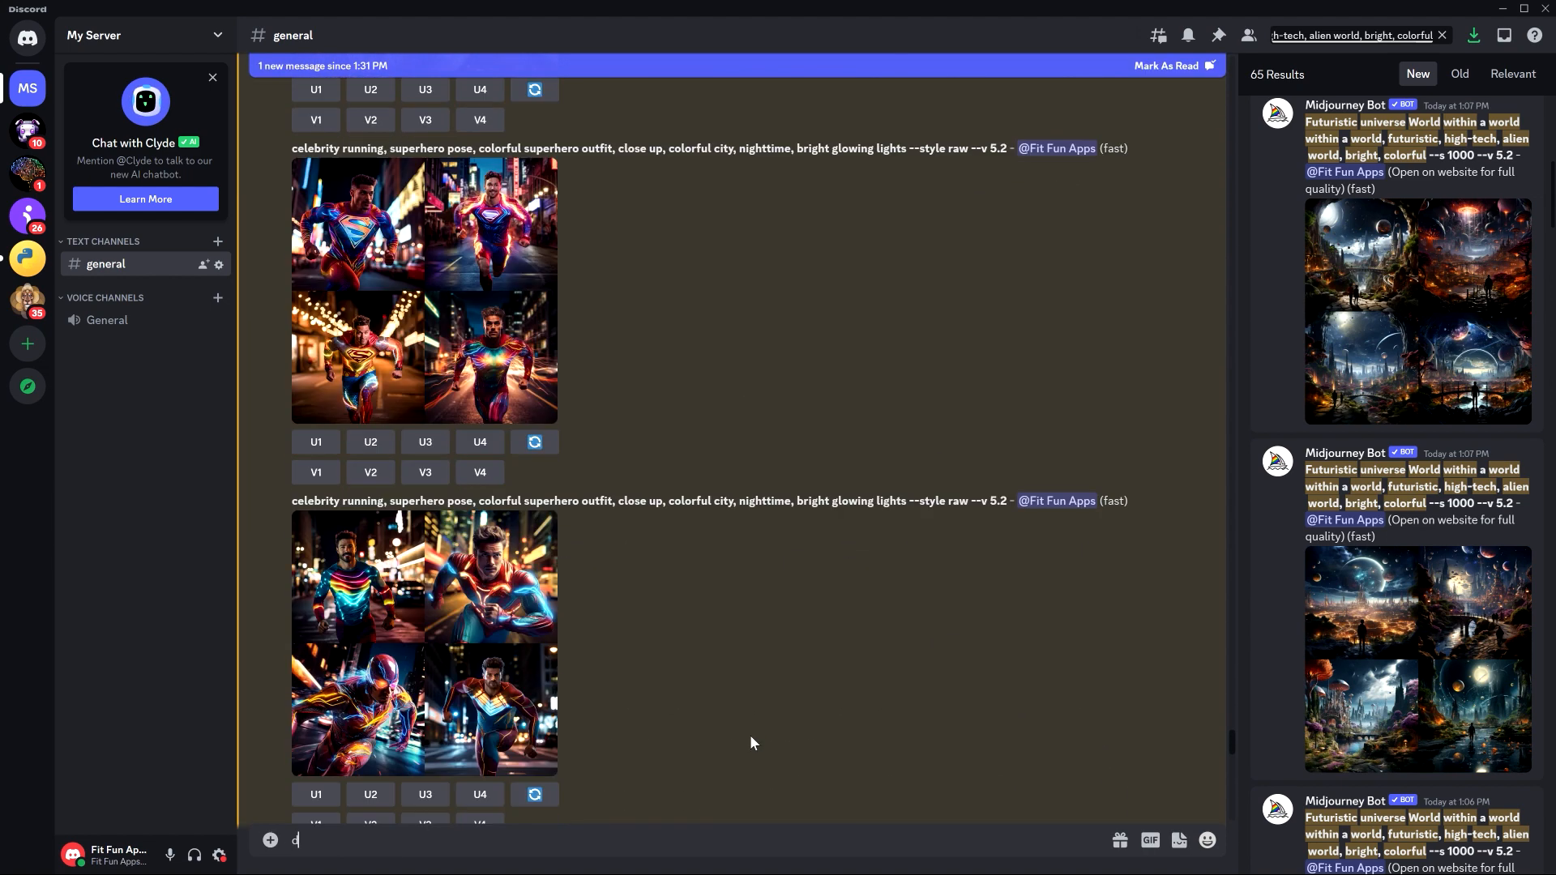
key("BackSpace")
scroll(751, 734, "up", 8)
scroll(745, 614, "up", 15)
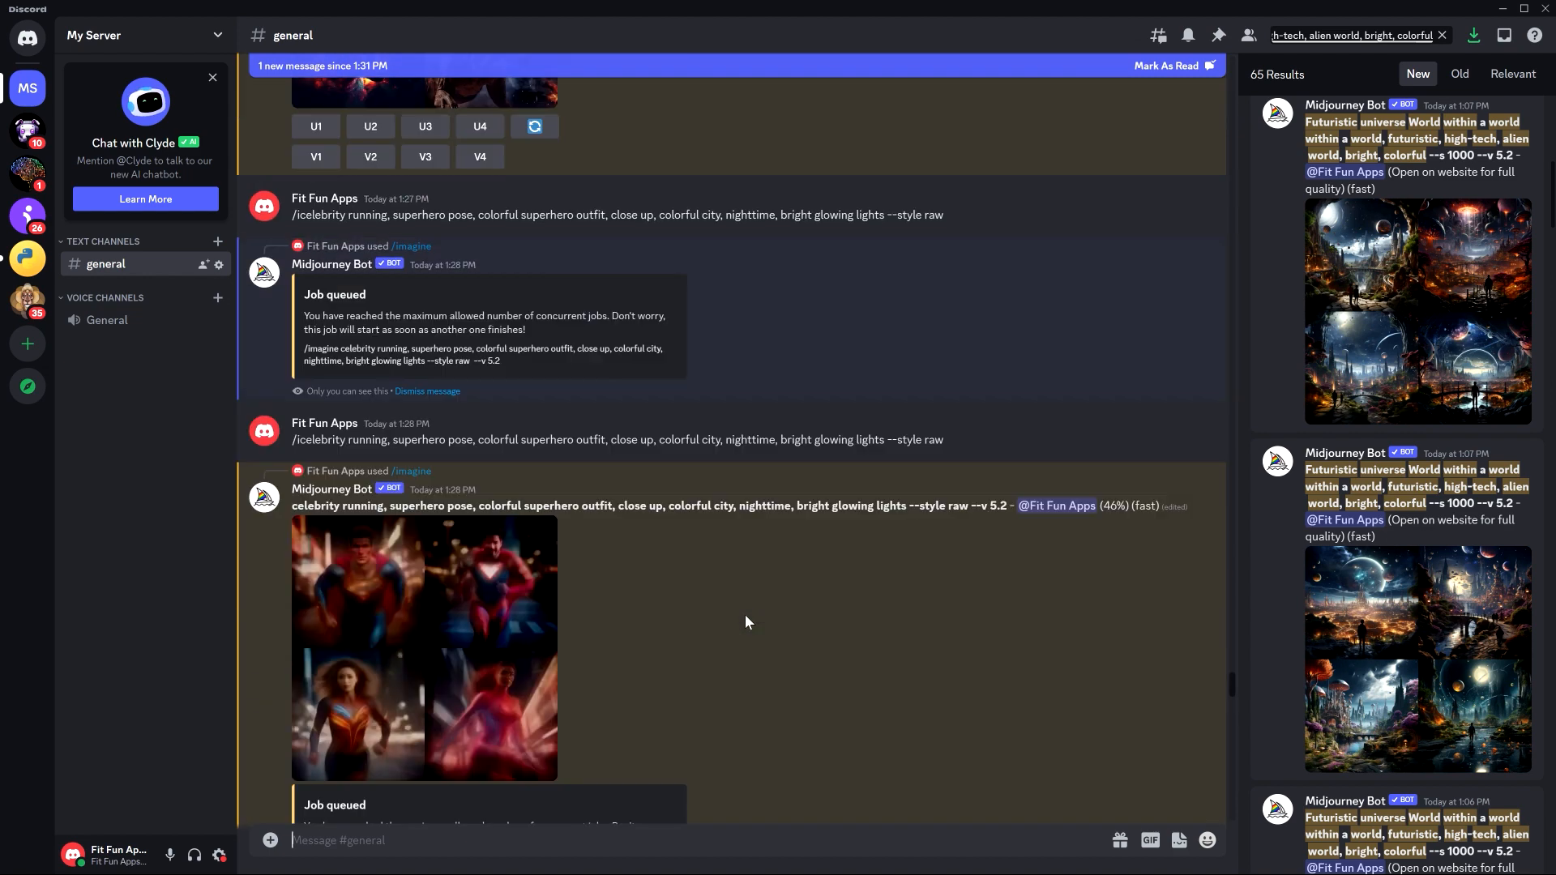
scroll(746, 622, "down", 10)
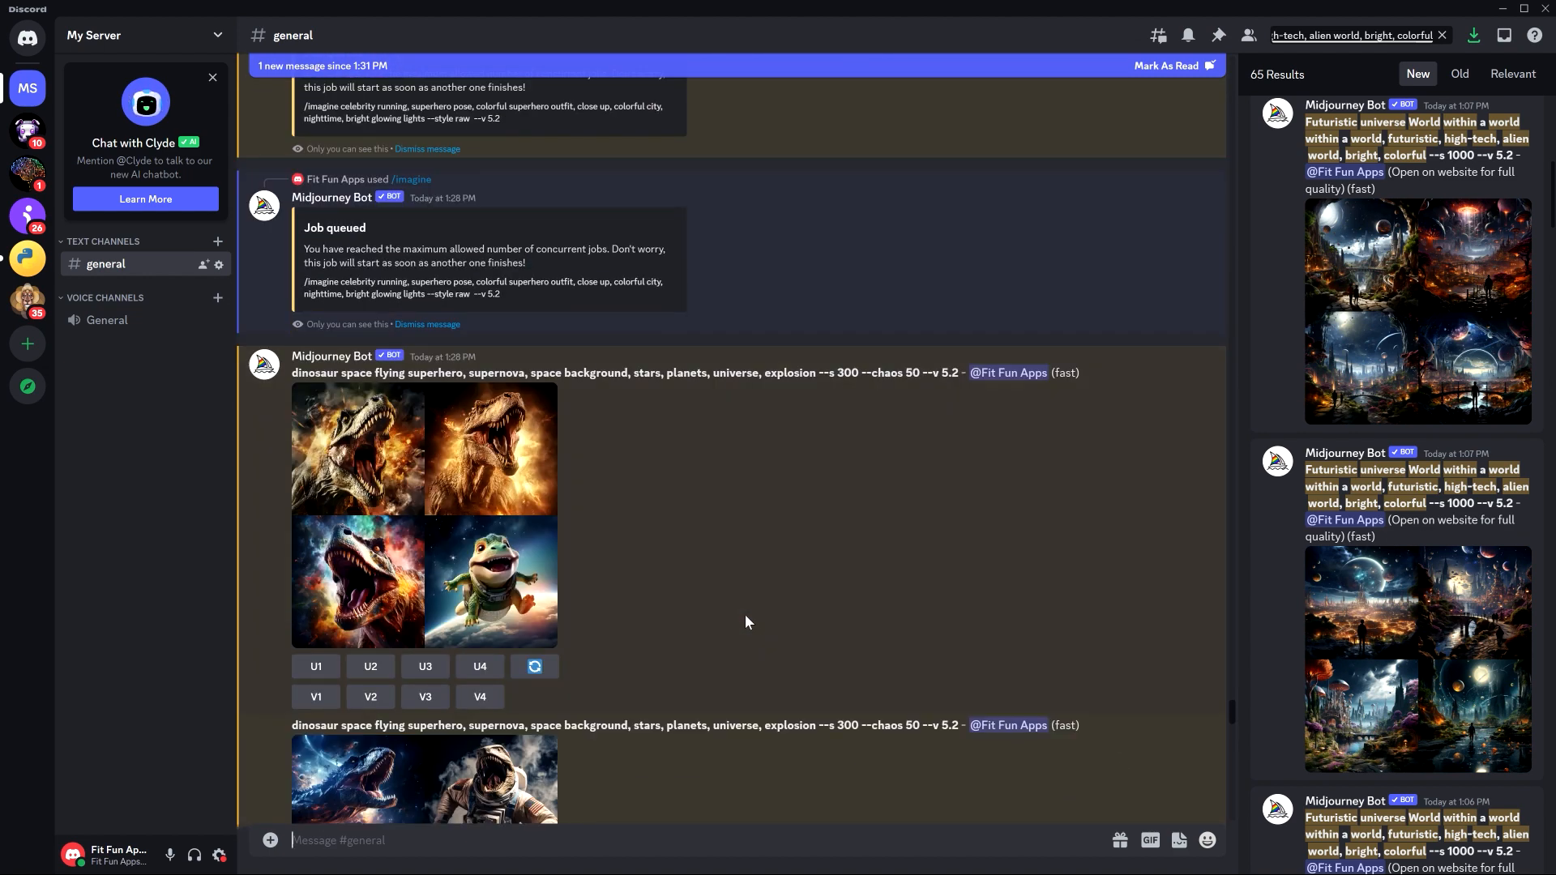
left_click(509, 451)
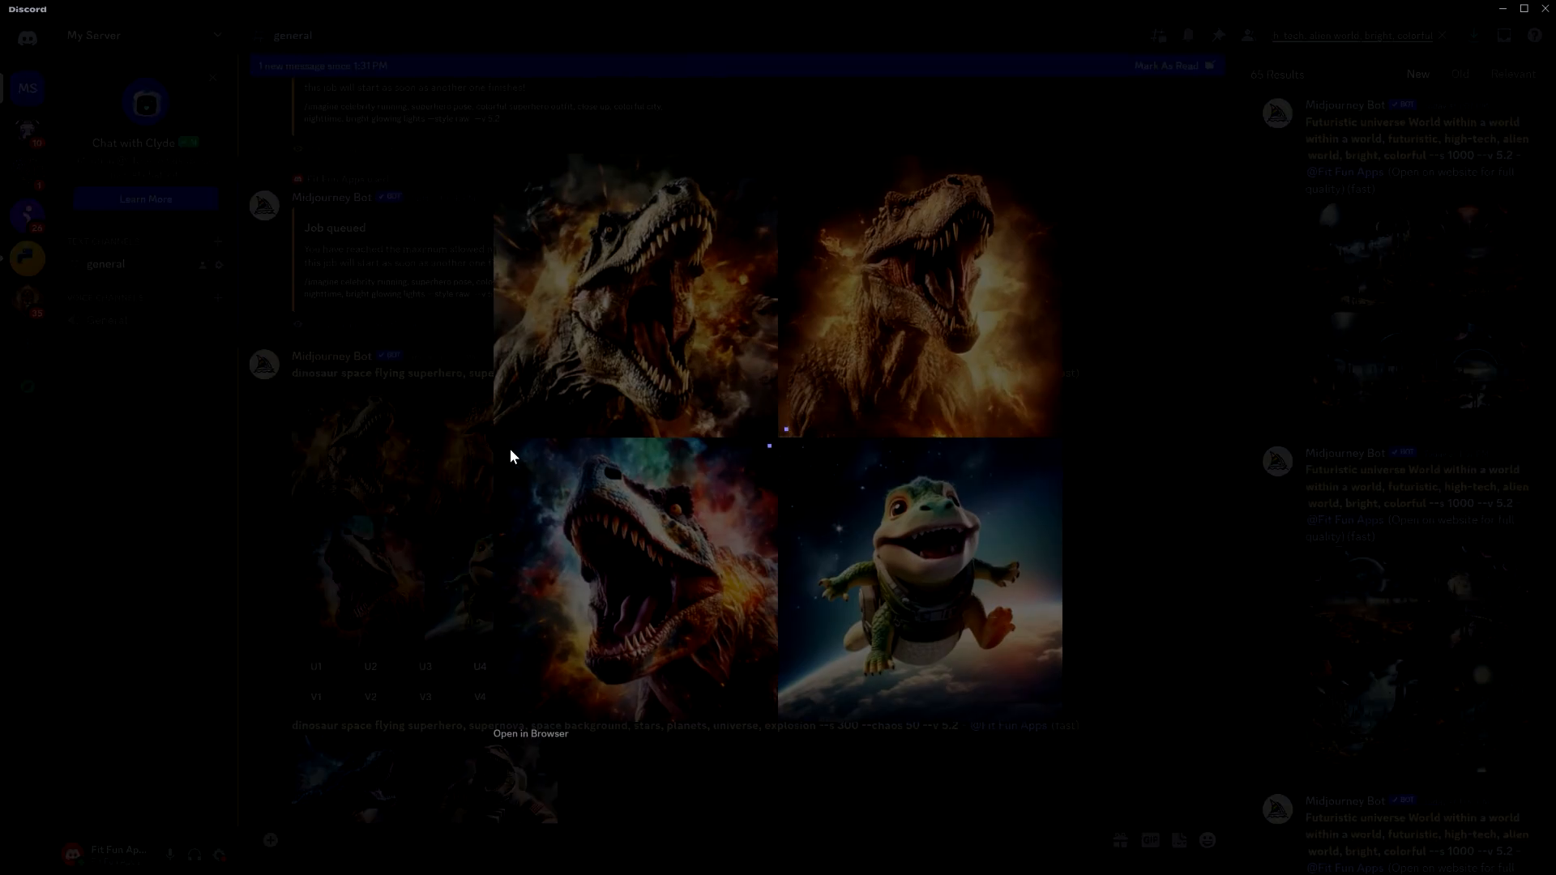
left_click(357, 516)
scroll(628, 488, "down", 7)
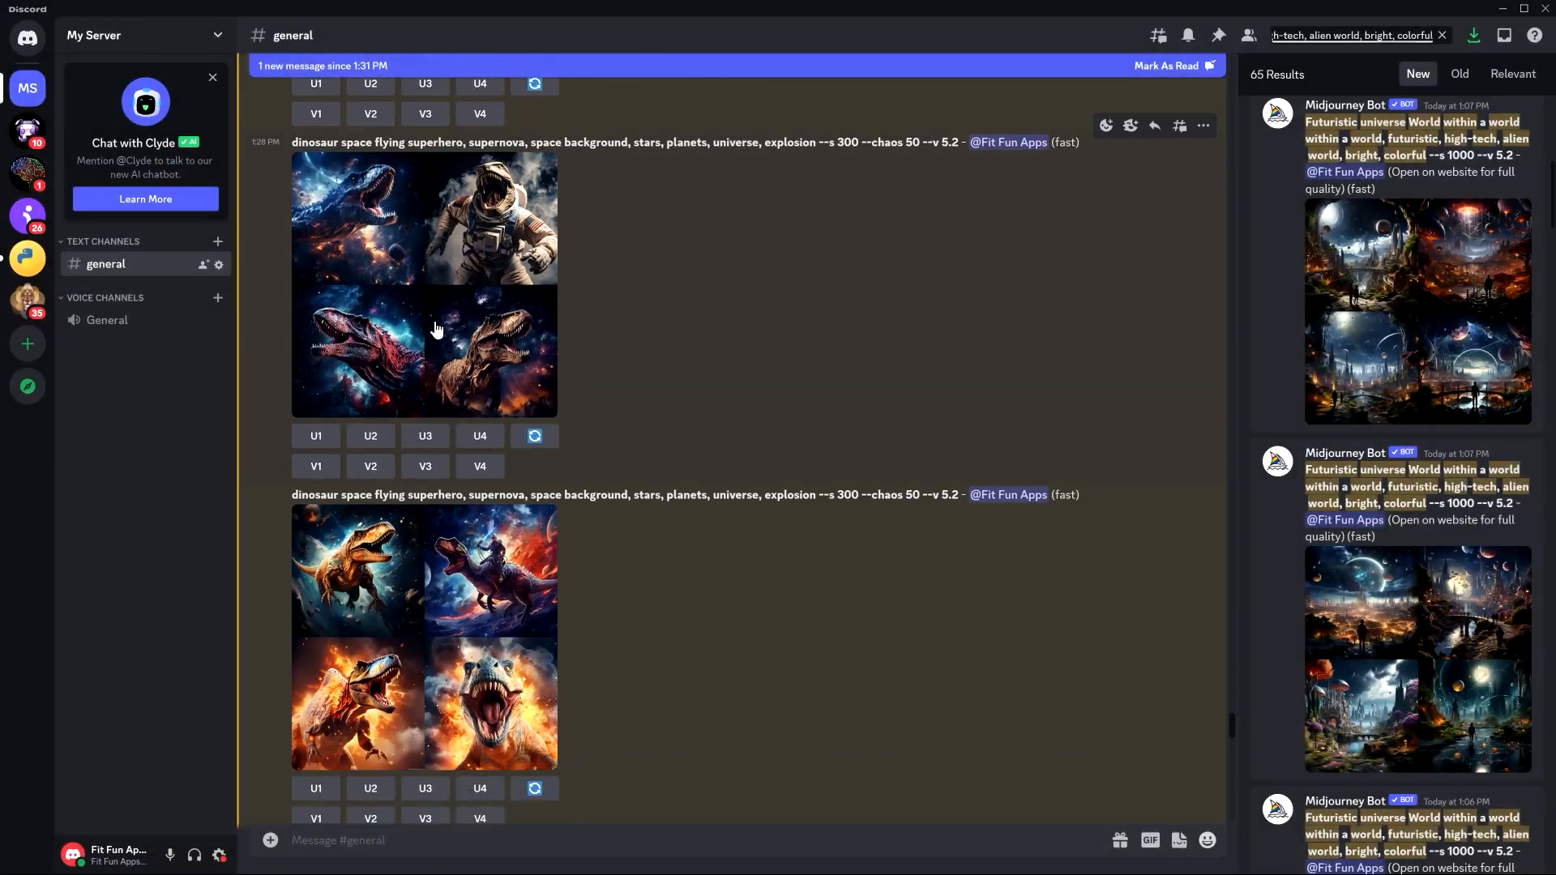
left_click(435, 320)
left_click(393, 526)
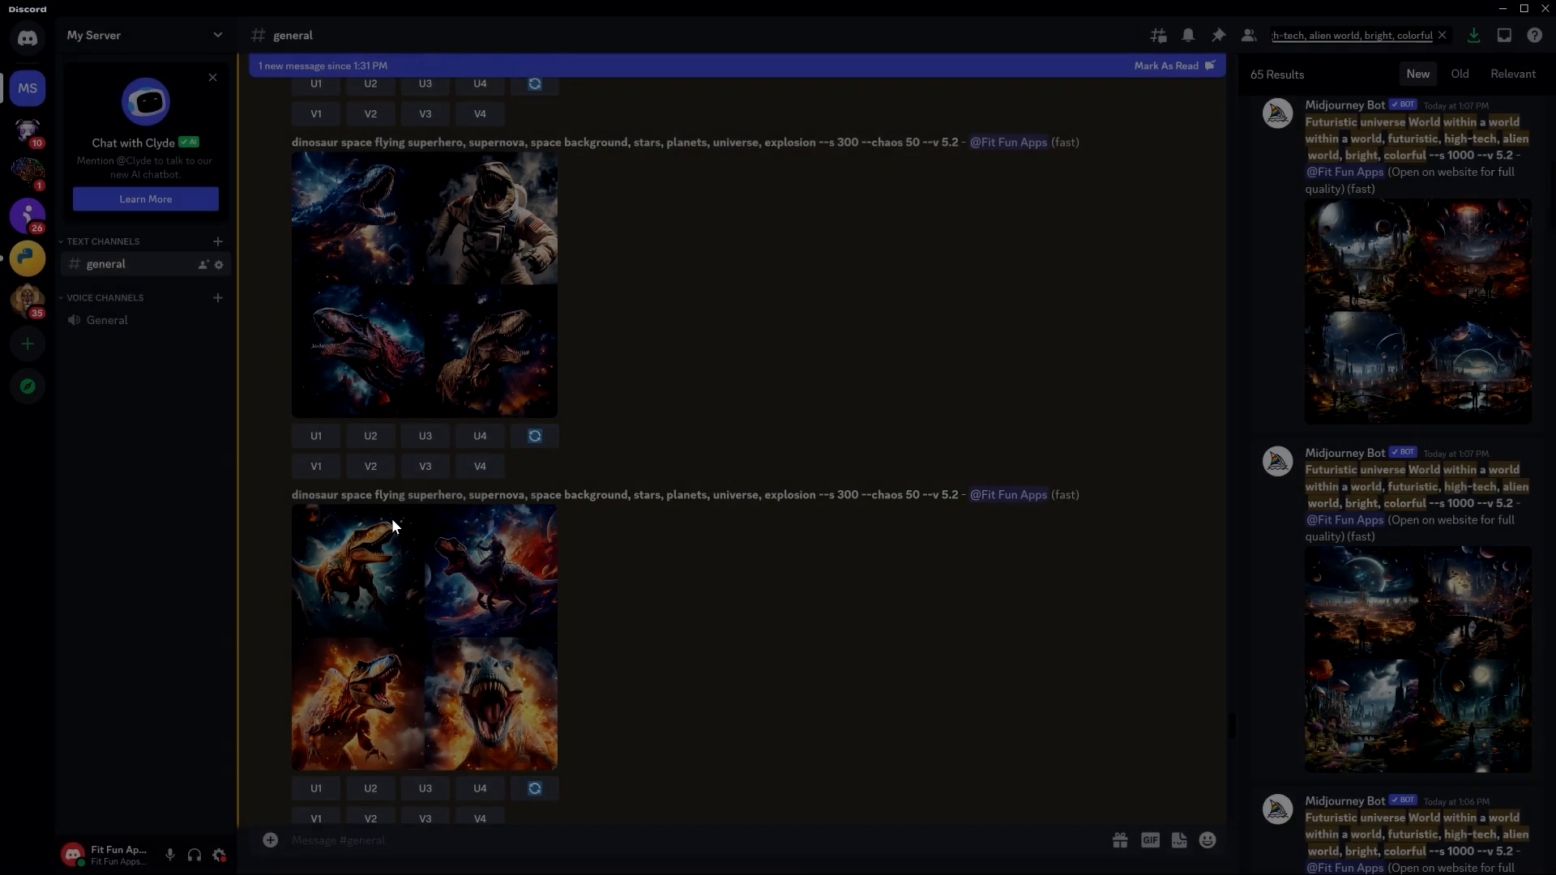
scroll(392, 528, "down", 3)
left_click(480, 514)
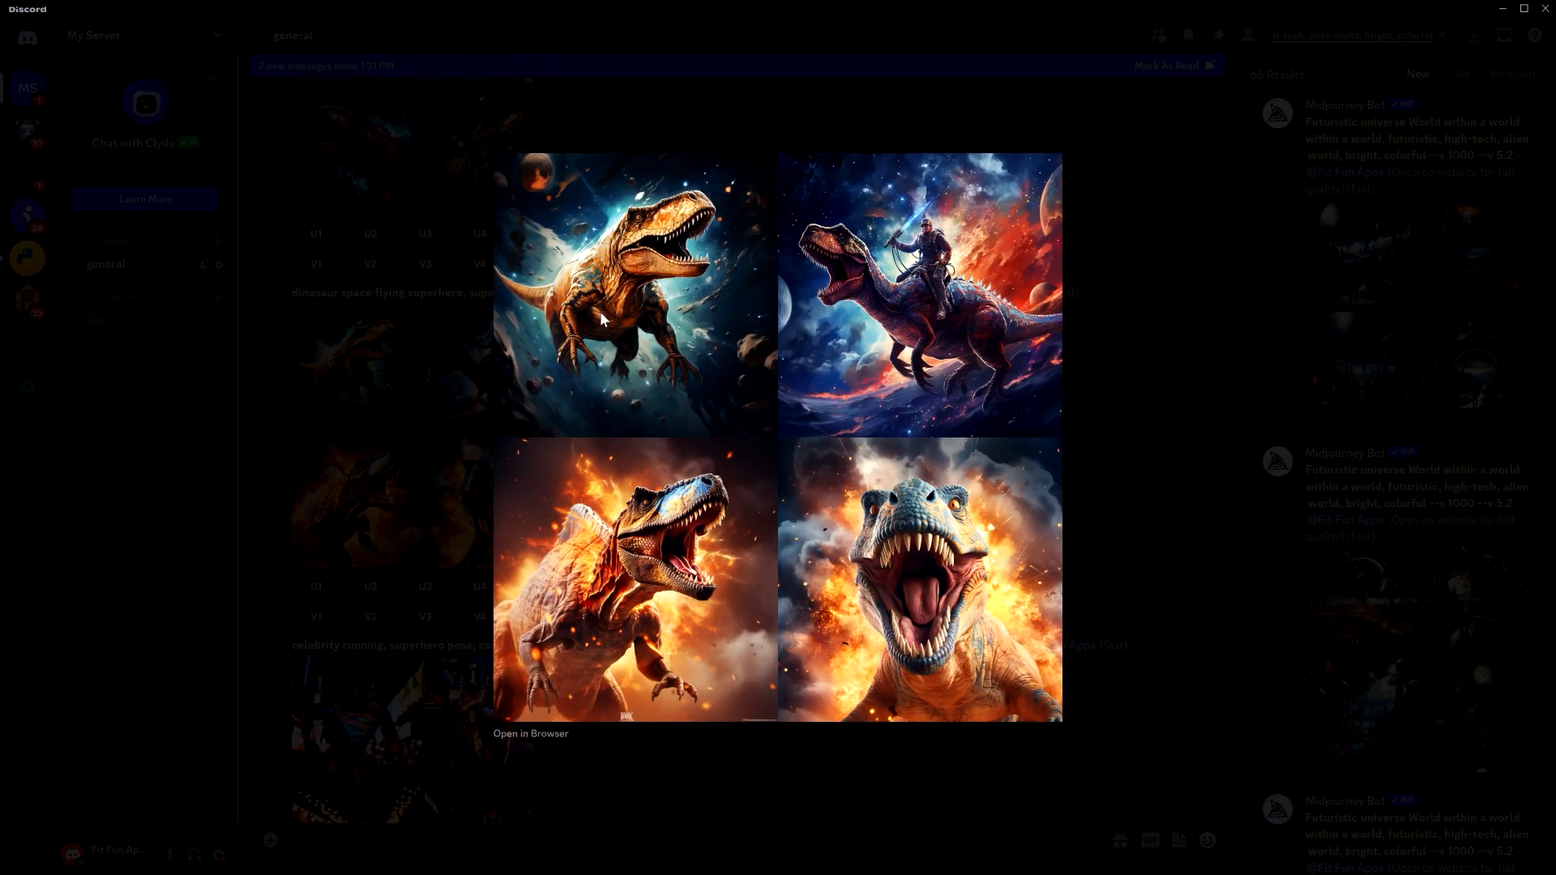
left_click(401, 449)
scroll(837, 490, "down", 3)
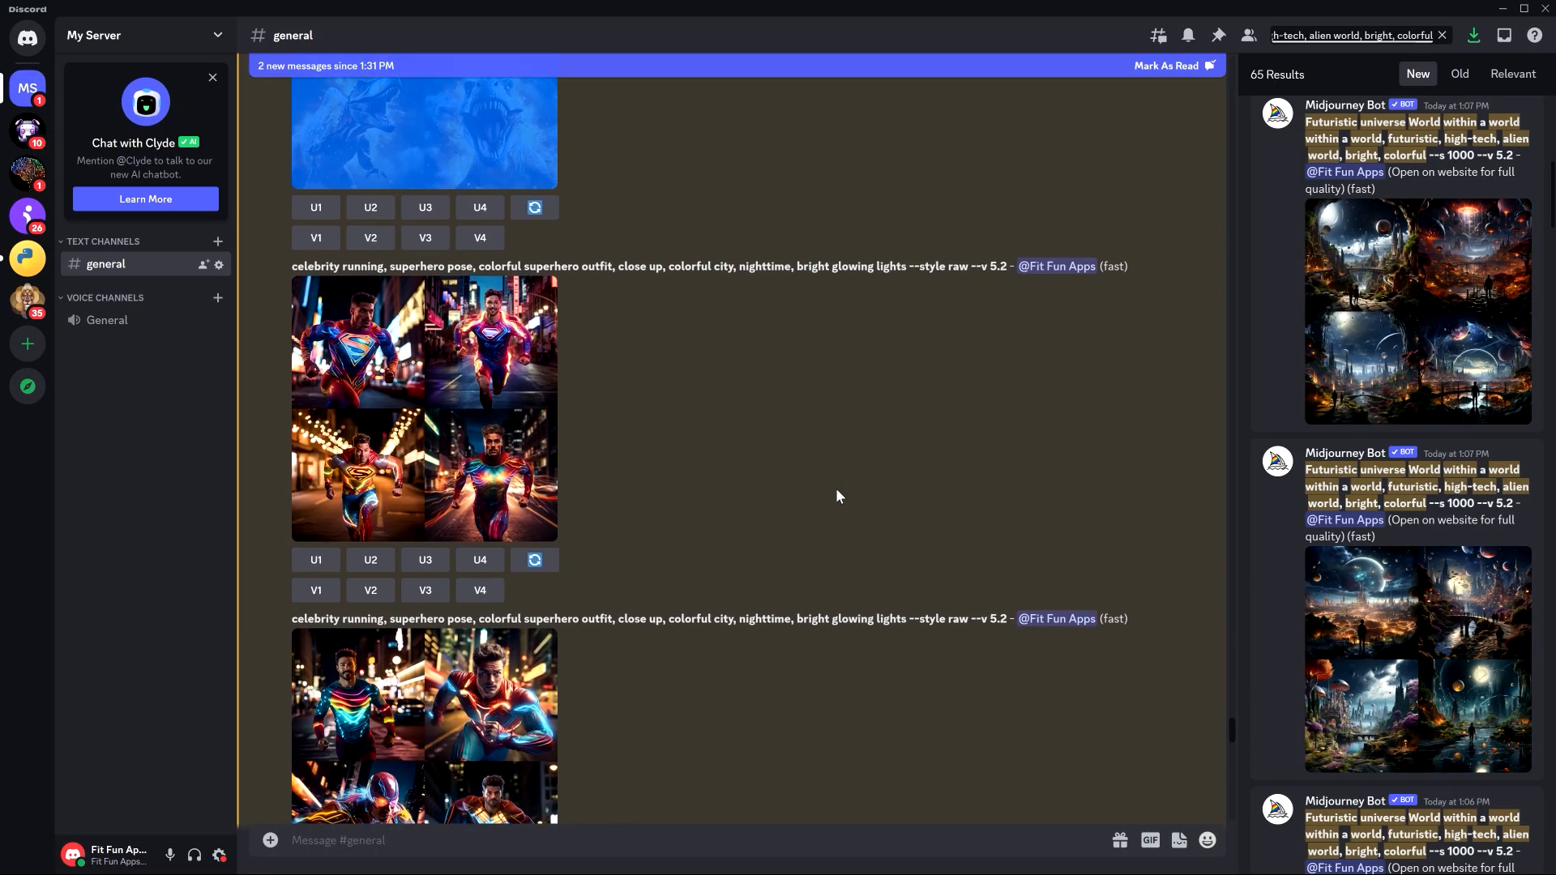
scroll(492, 361, "up", 1)
scroll(437, 432, "down", 10)
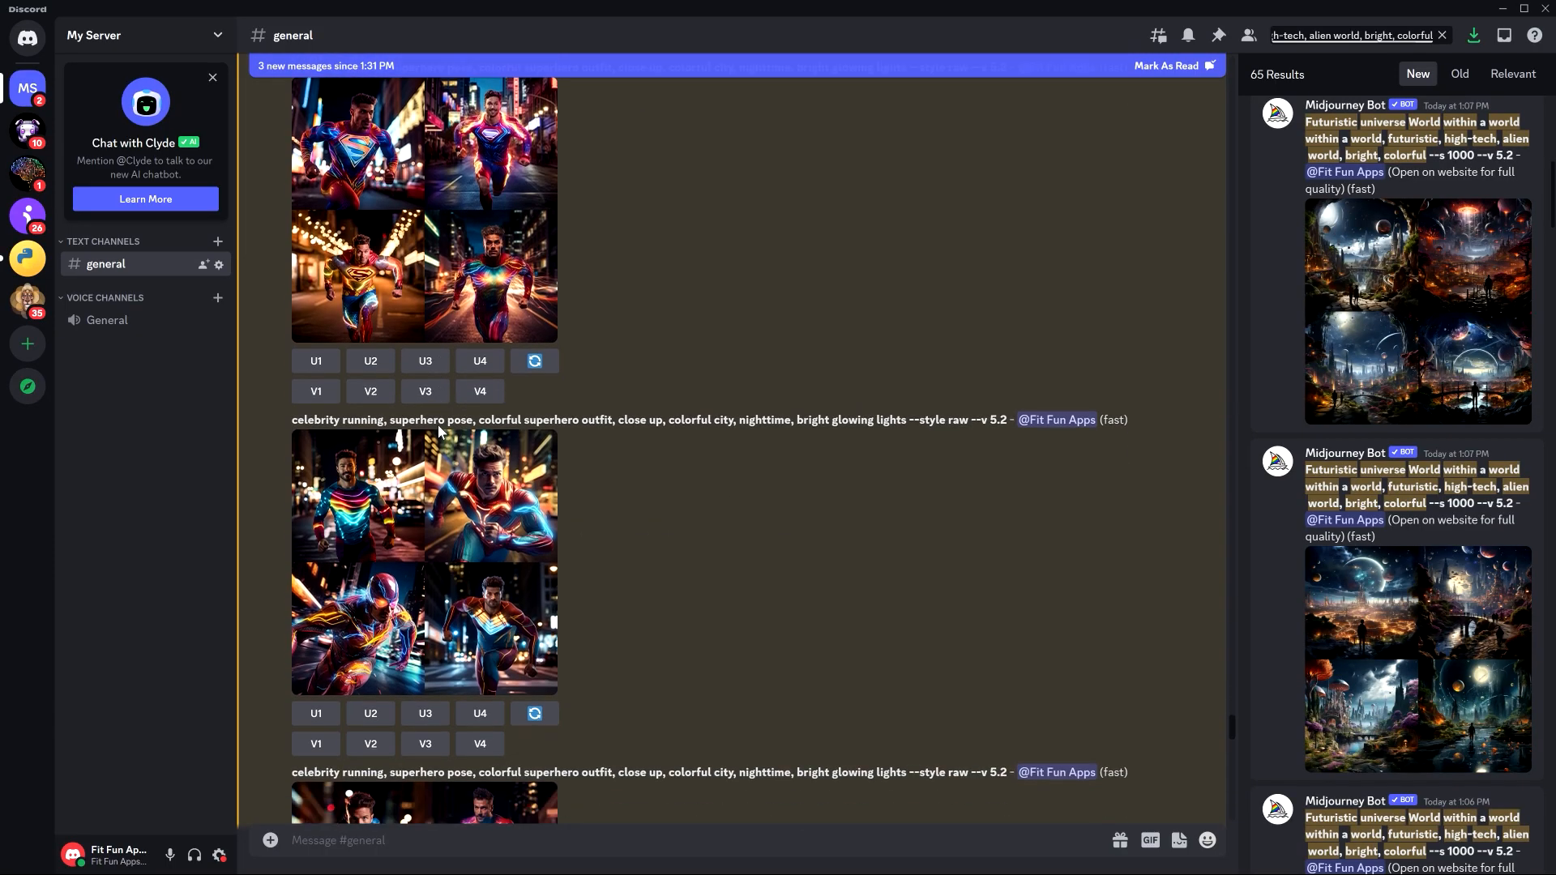
scroll(438, 424, "up", 4)
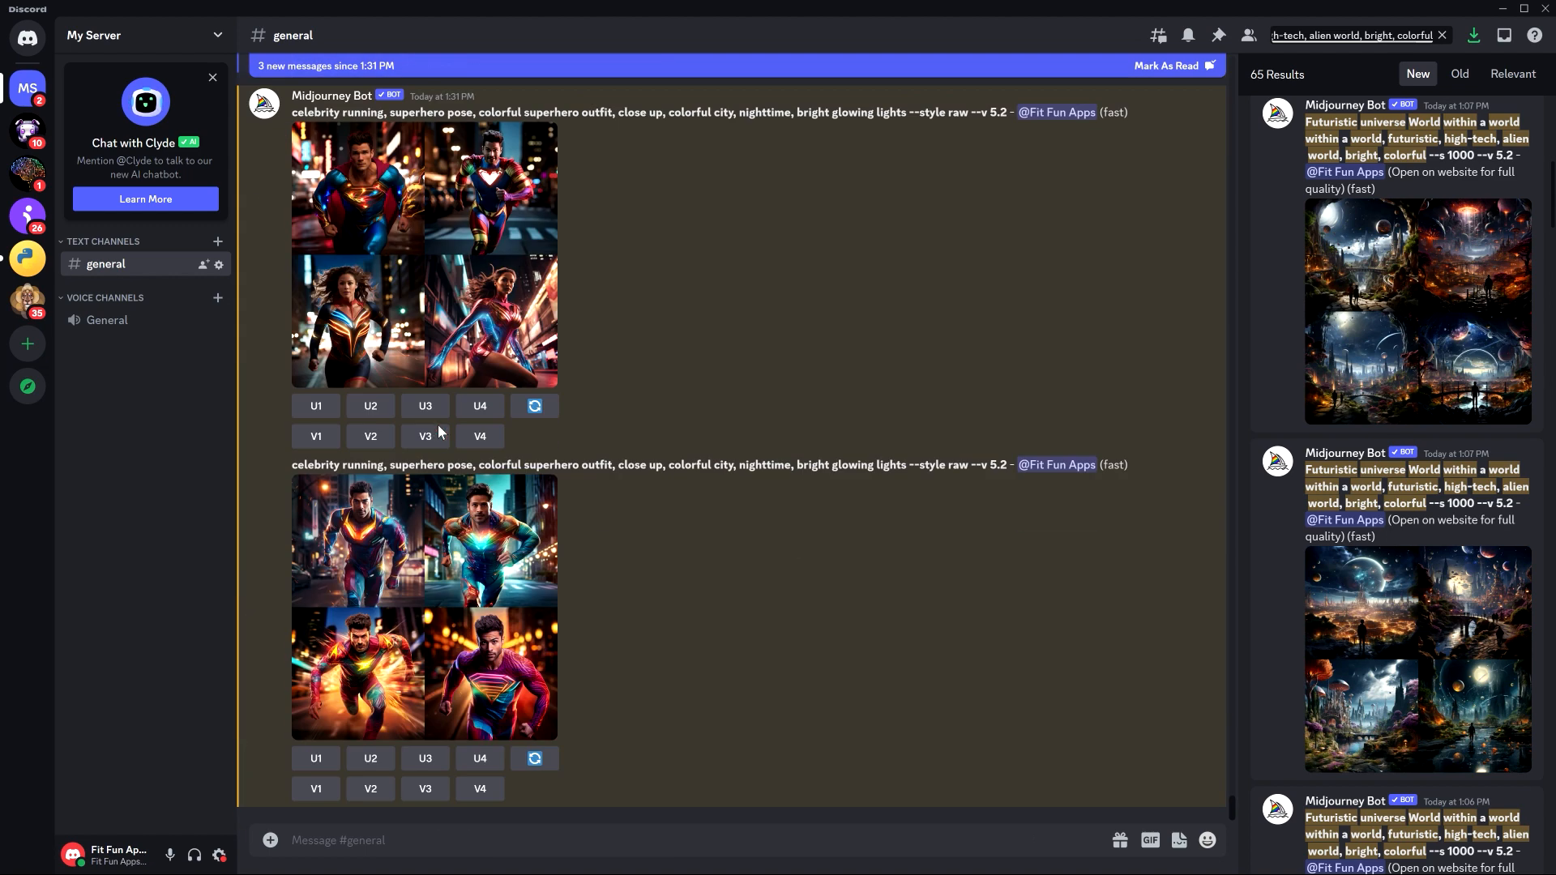
scroll(577, 556, "down", 7)
scroll(577, 556, "up", 1)
Enlarge the dinosaur grid that includes the rider, then upscale its first image, the orange dinosaur in space.
scroll(577, 556, "up", 10)
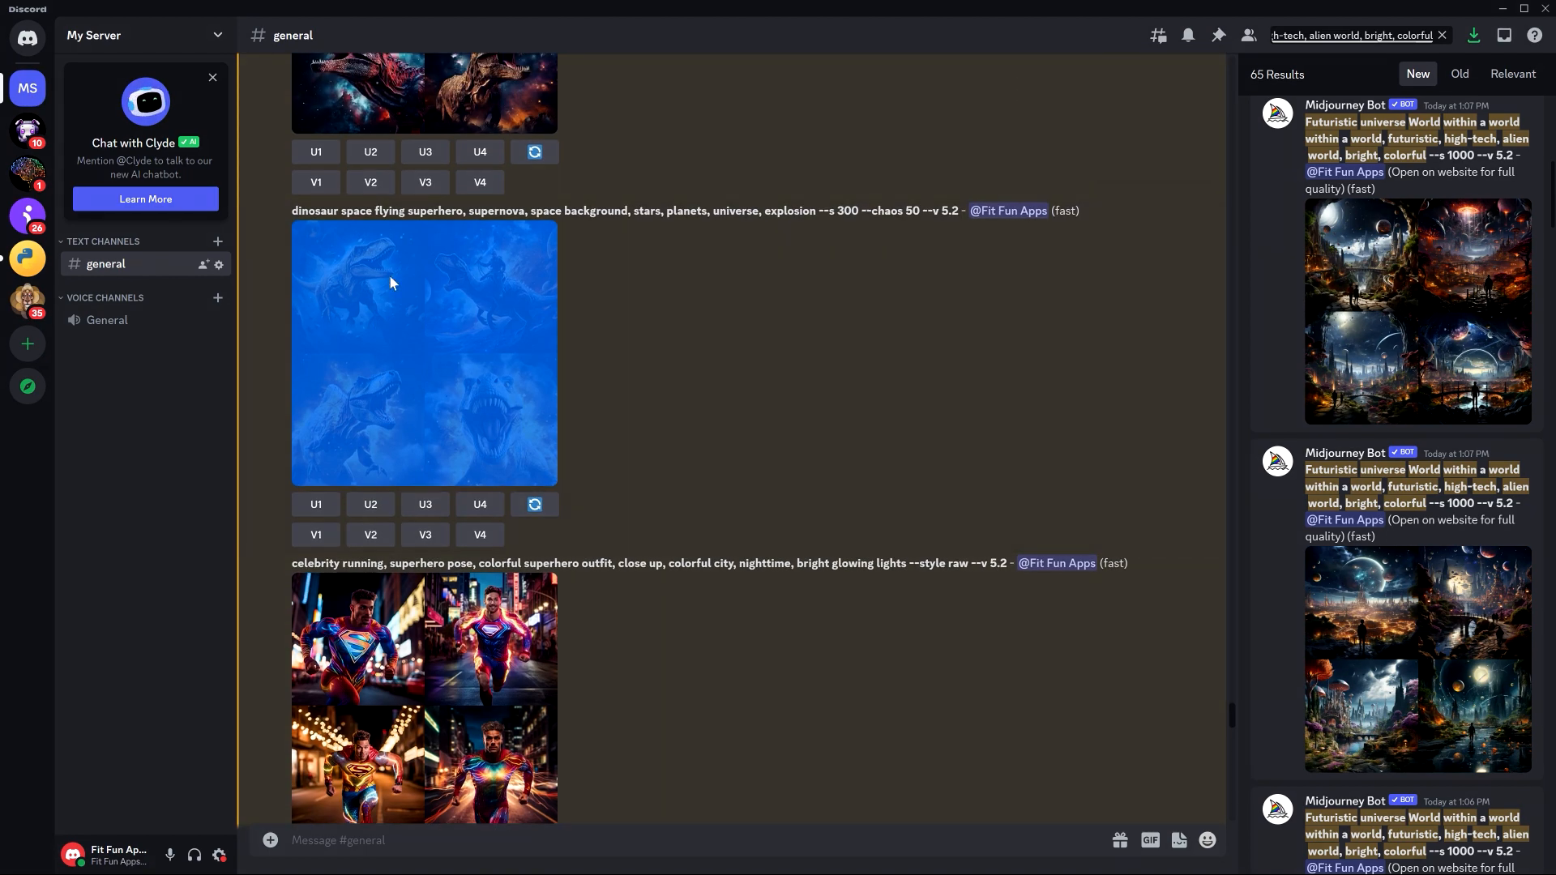
left_click(390, 283)
left_click(431, 517)
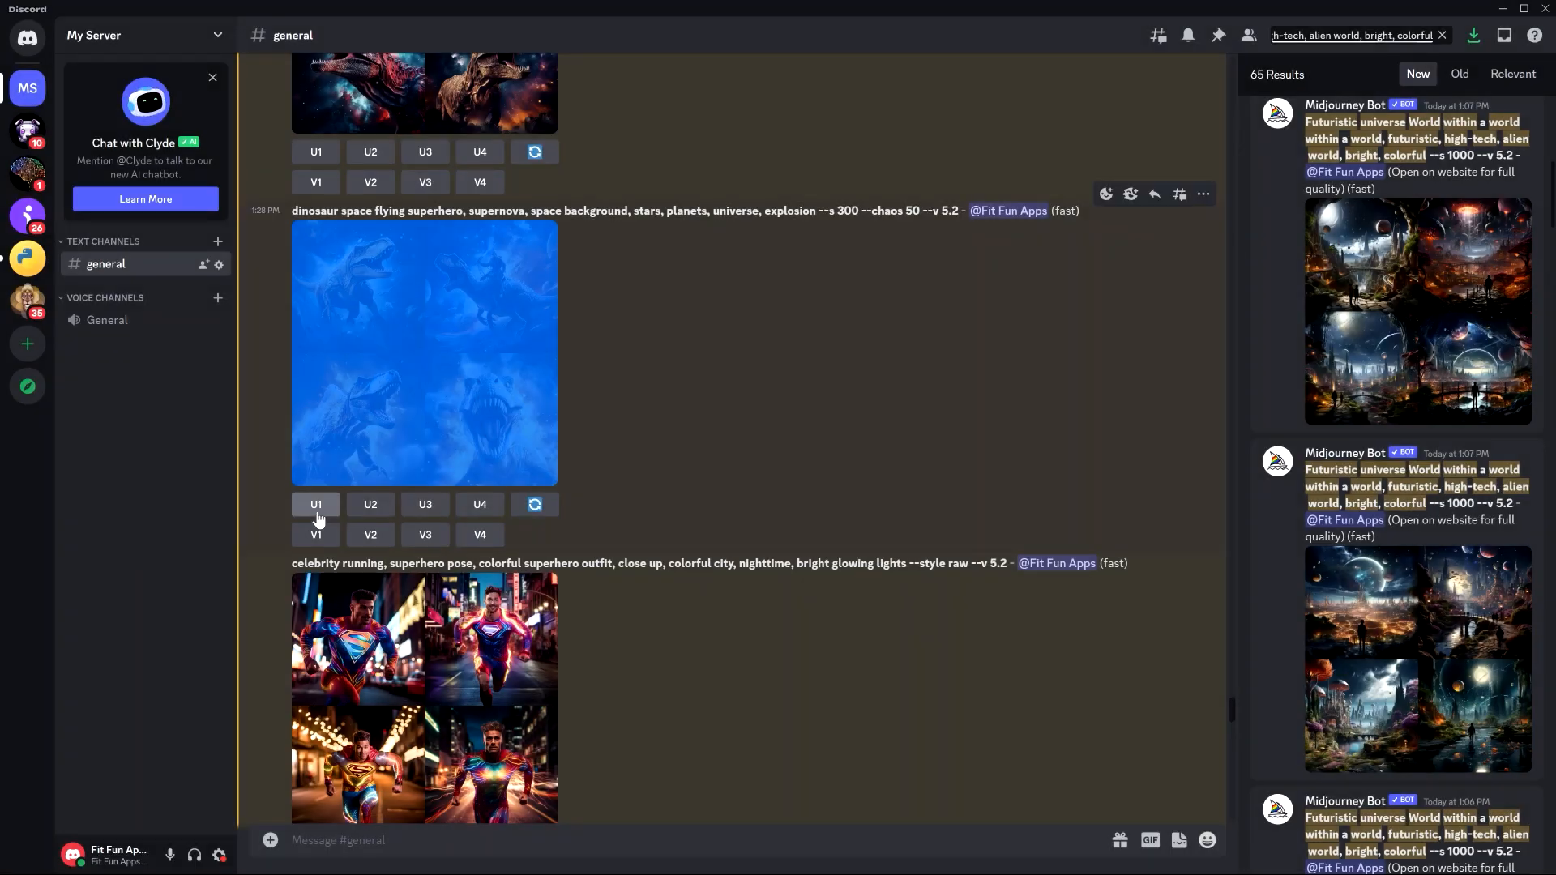
left_click(312, 512)
scroll(717, 586, "up", 2)
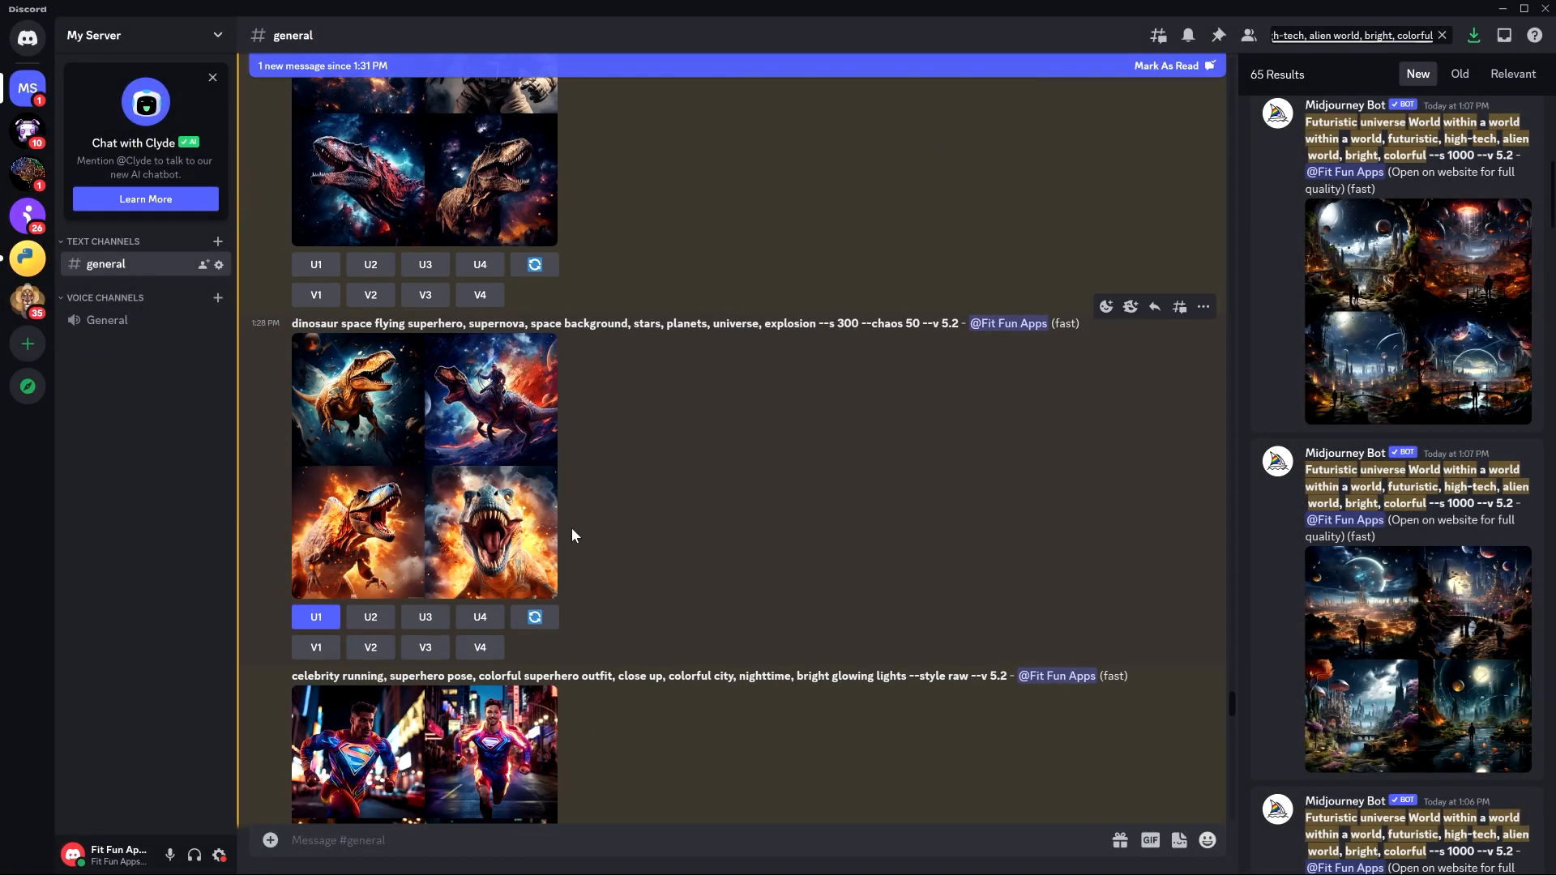
Examine the celebrity running superhero grids below the dinosaur grid one after another in enlarged view.
scroll(572, 527, "down", 3)
left_click(380, 517)
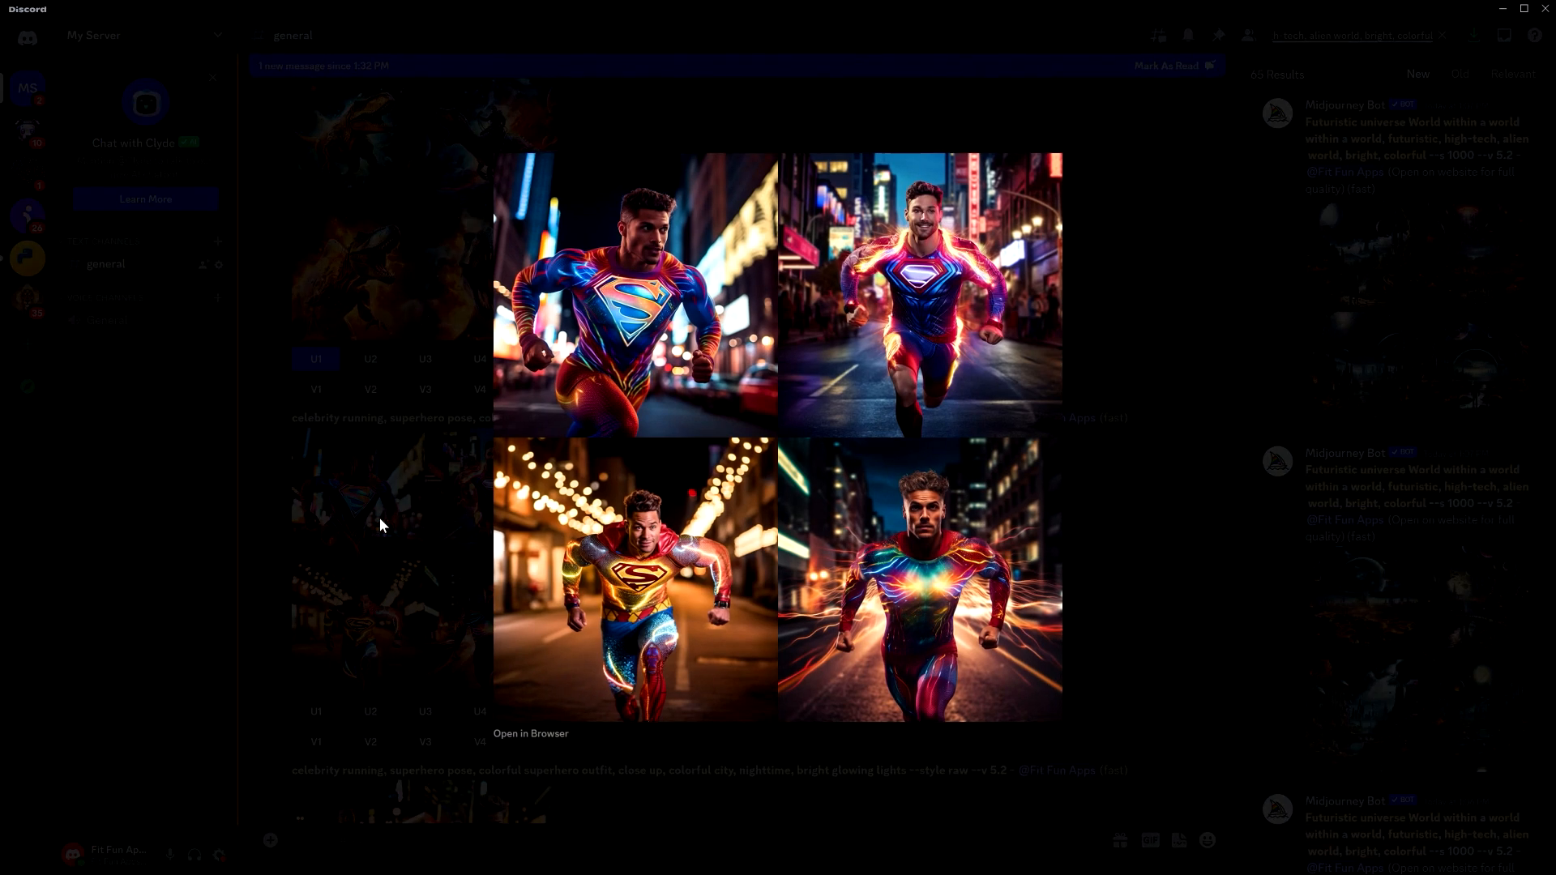
left_click(379, 517)
scroll(389, 498, "down", 5)
left_click(396, 476)
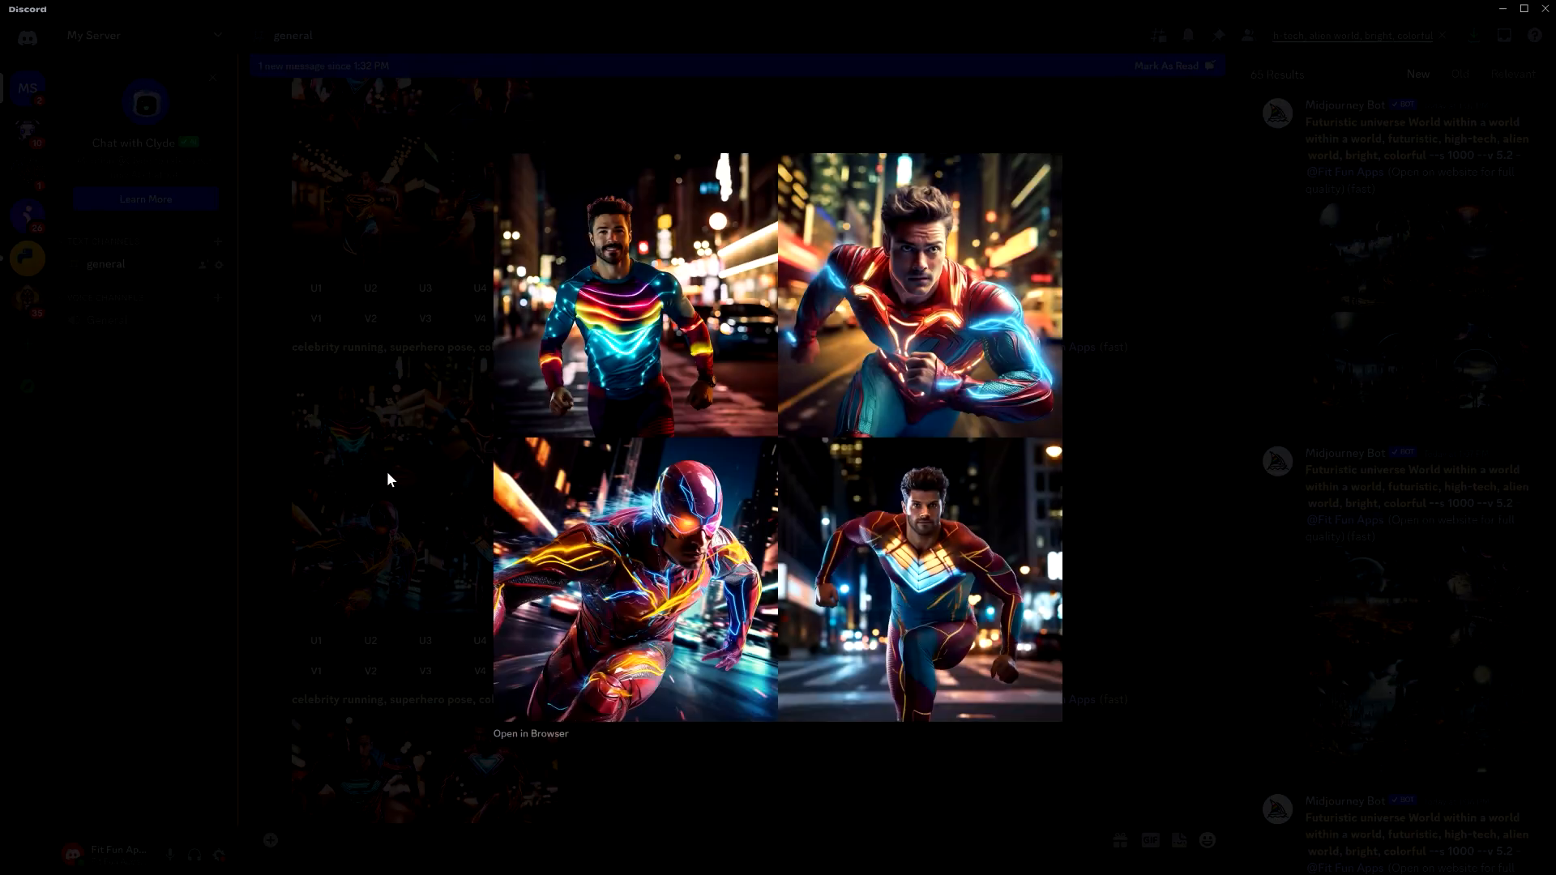
left_click(423, 547)
scroll(357, 581, "up", 1)
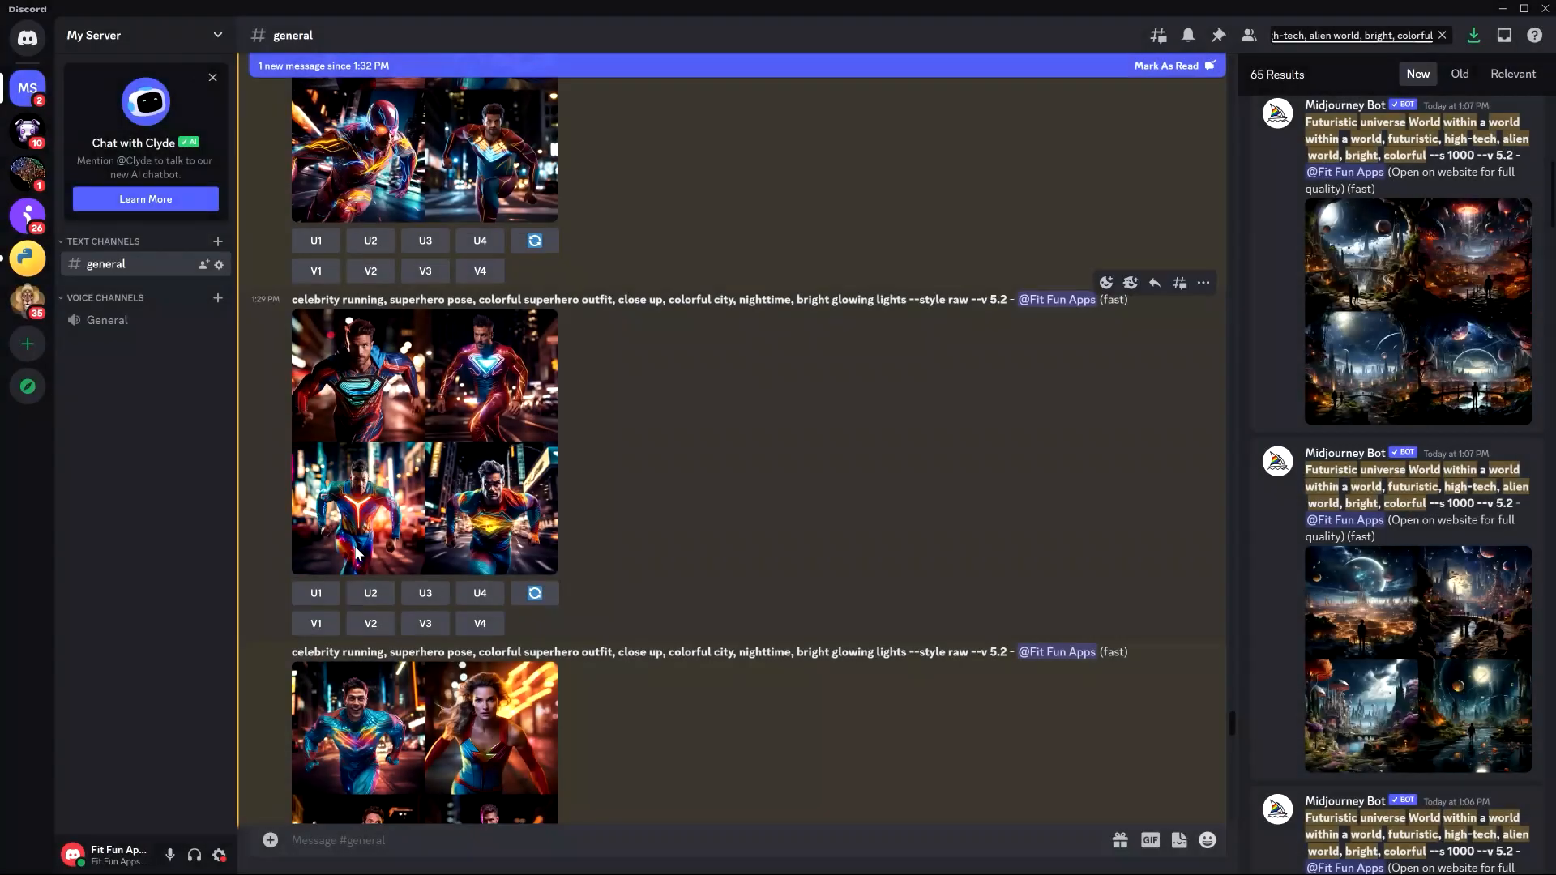
left_click(357, 580)
left_click(343, 485)
scroll(344, 485, "up", 1)
left_click(382, 561)
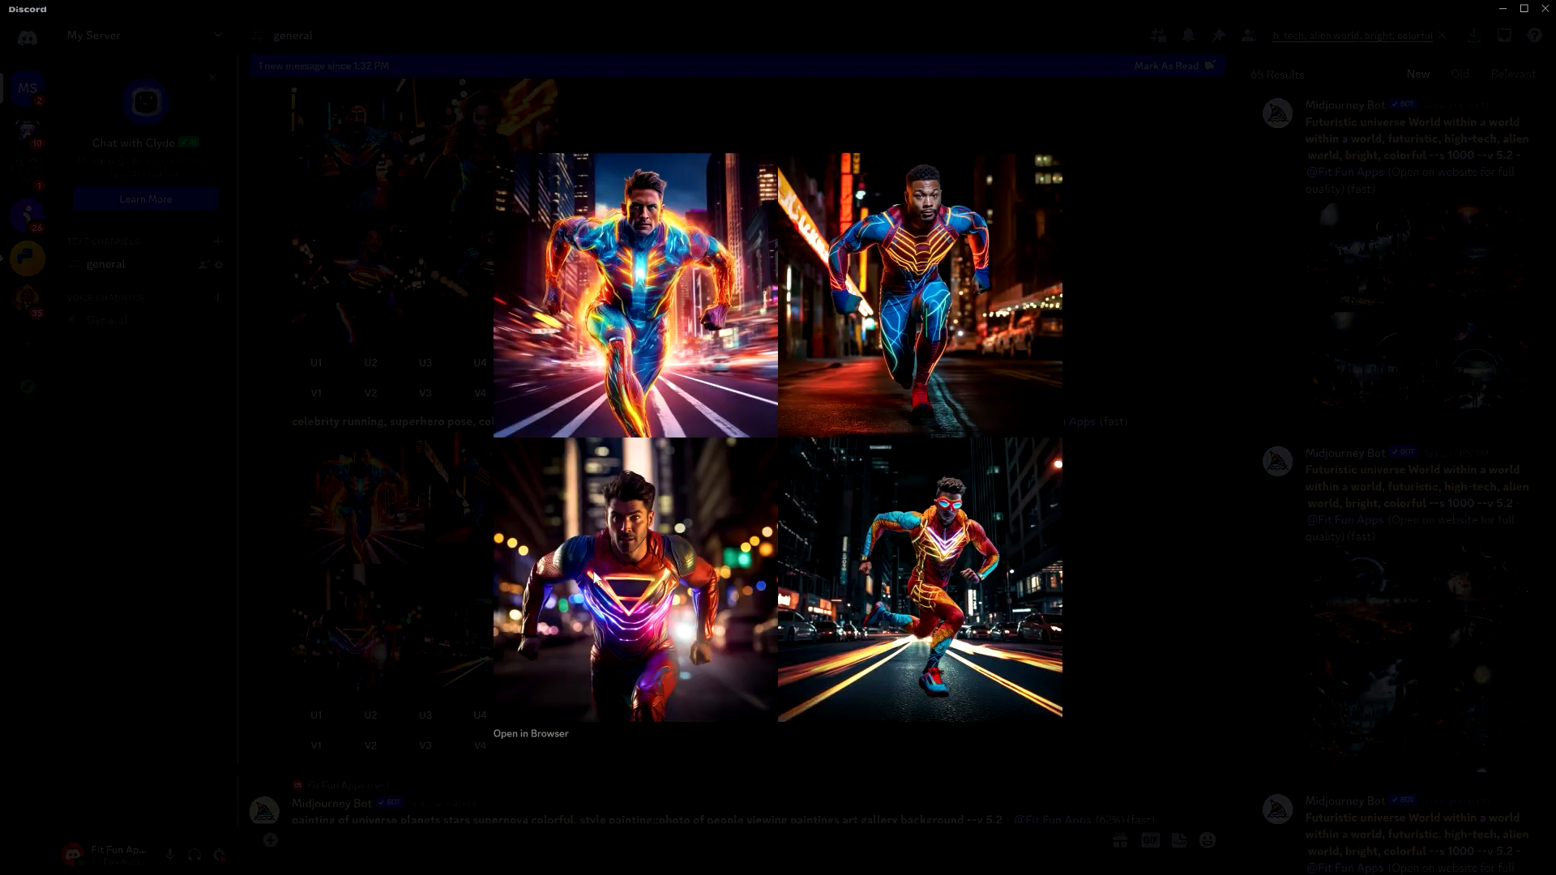
left_click(383, 561)
scroll(353, 647, "down", 3)
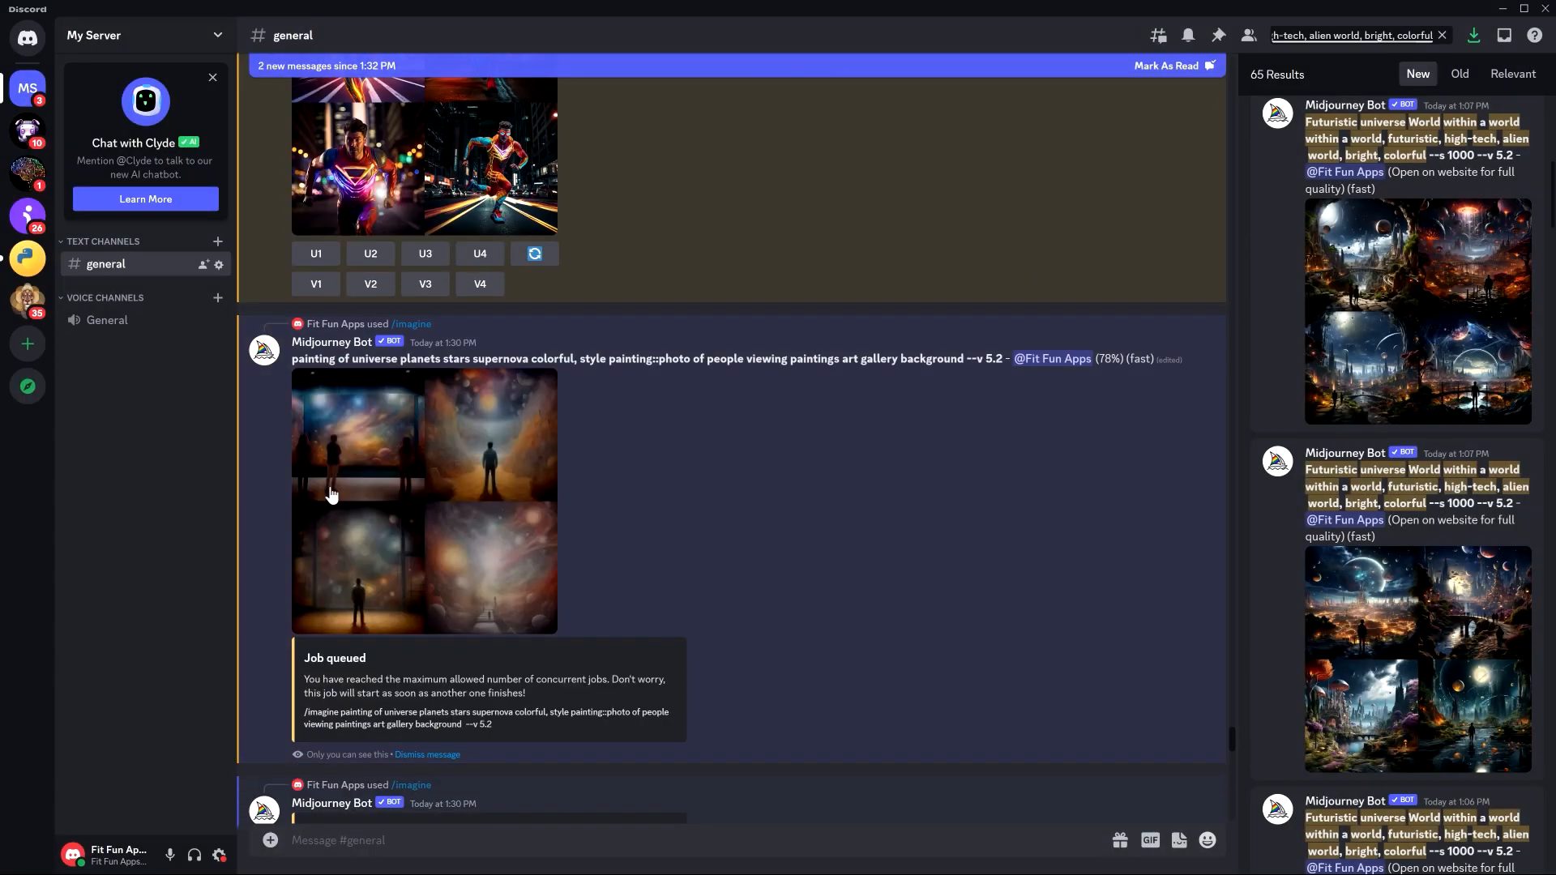
Examine the most recent celebrity running grids, around the upscaled orange dinosaur, in enlarged view.
scroll(331, 488, "down", 10)
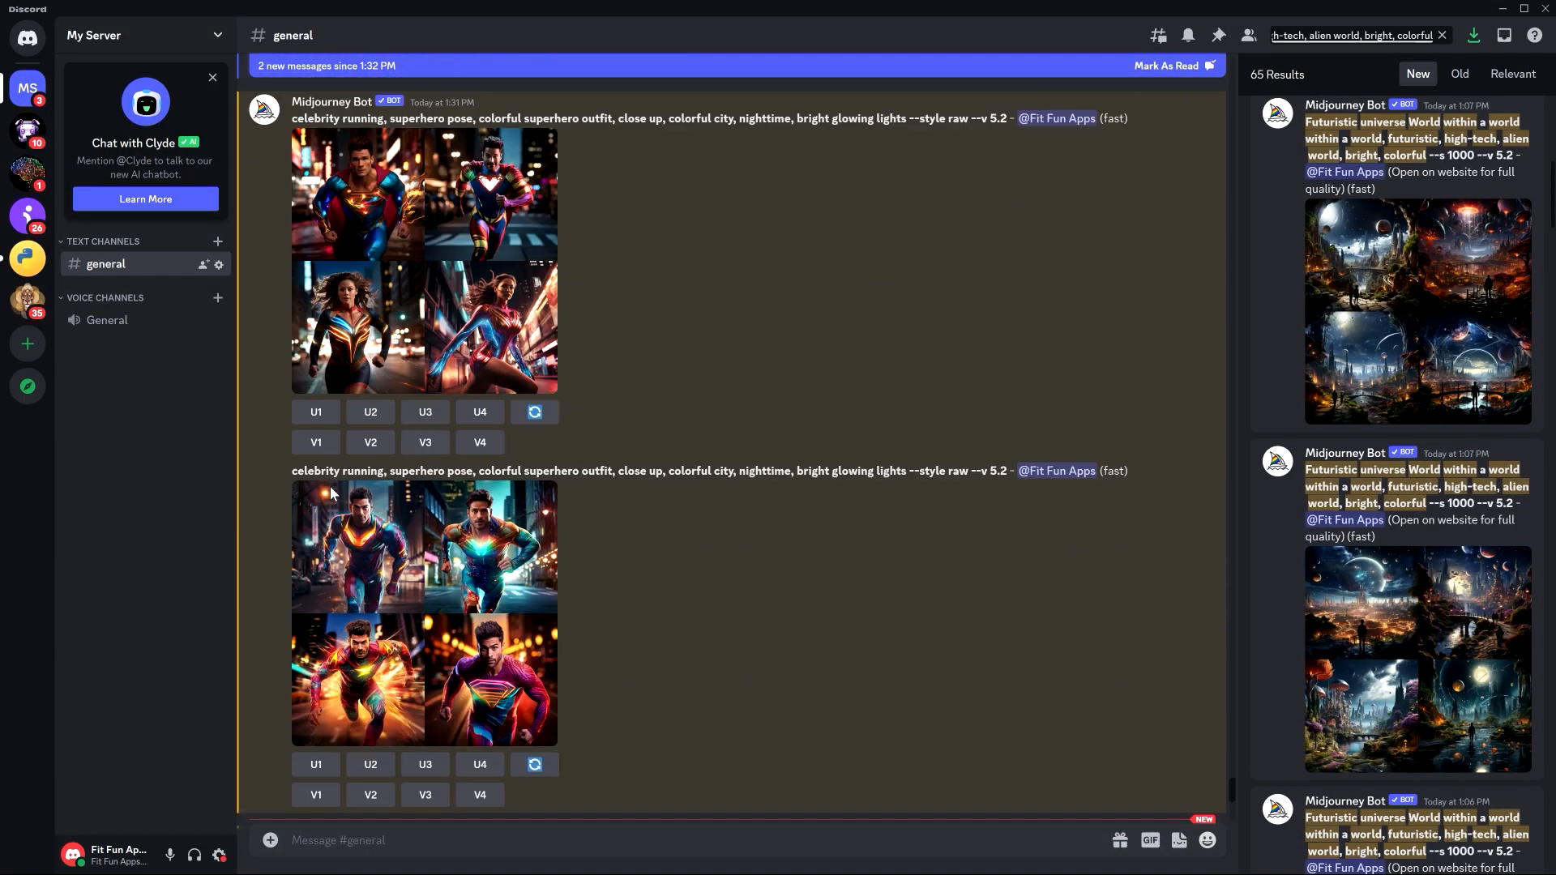
scroll(338, 426, "up", 1)
left_click(339, 374)
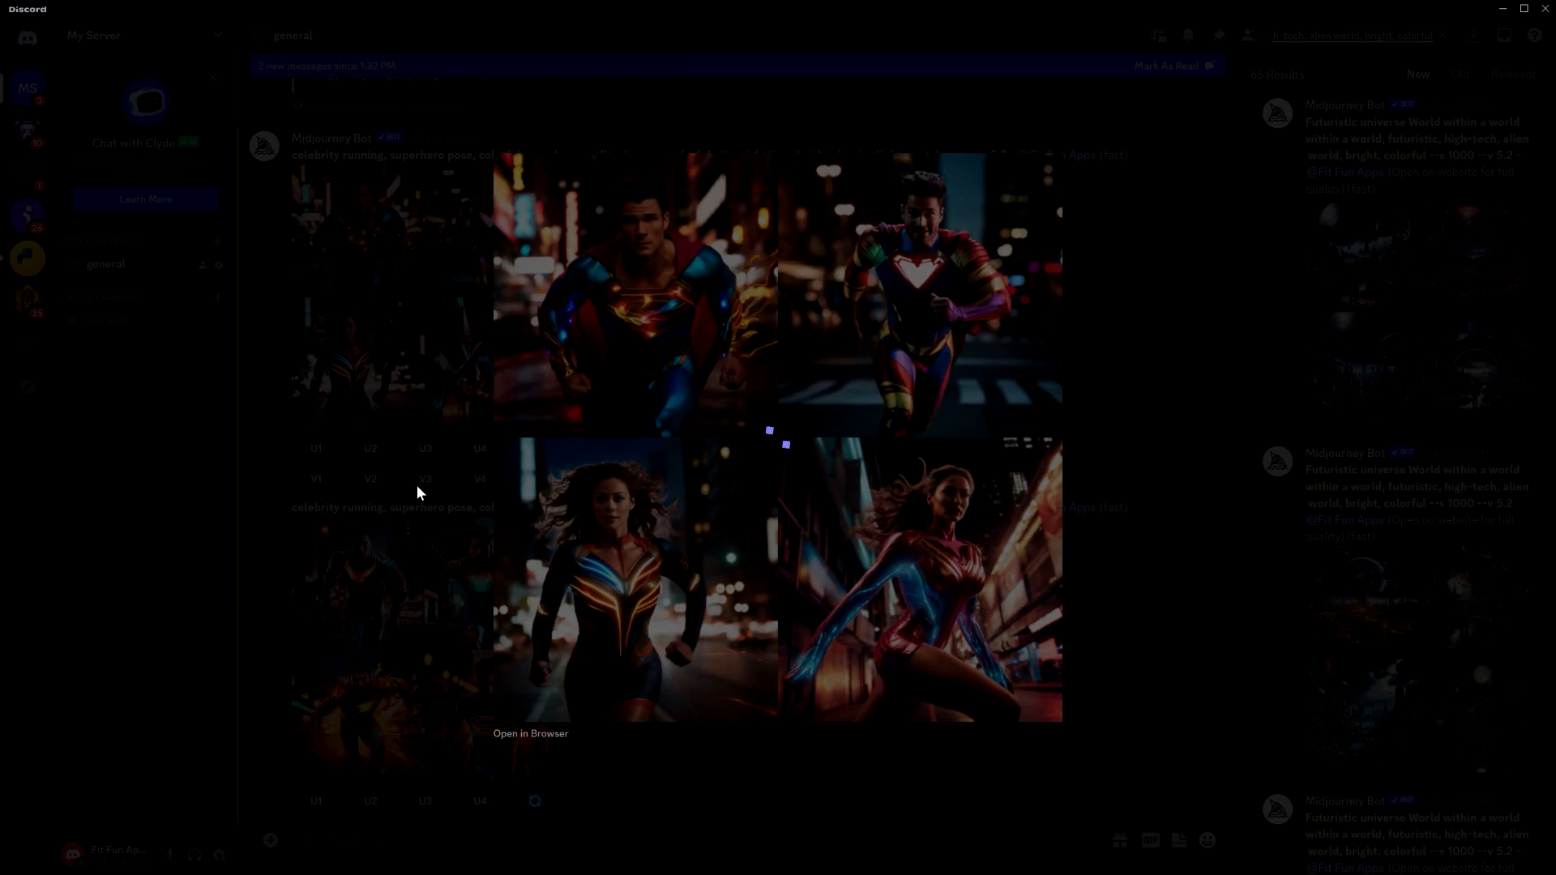
left_click(414, 620)
left_click(414, 619)
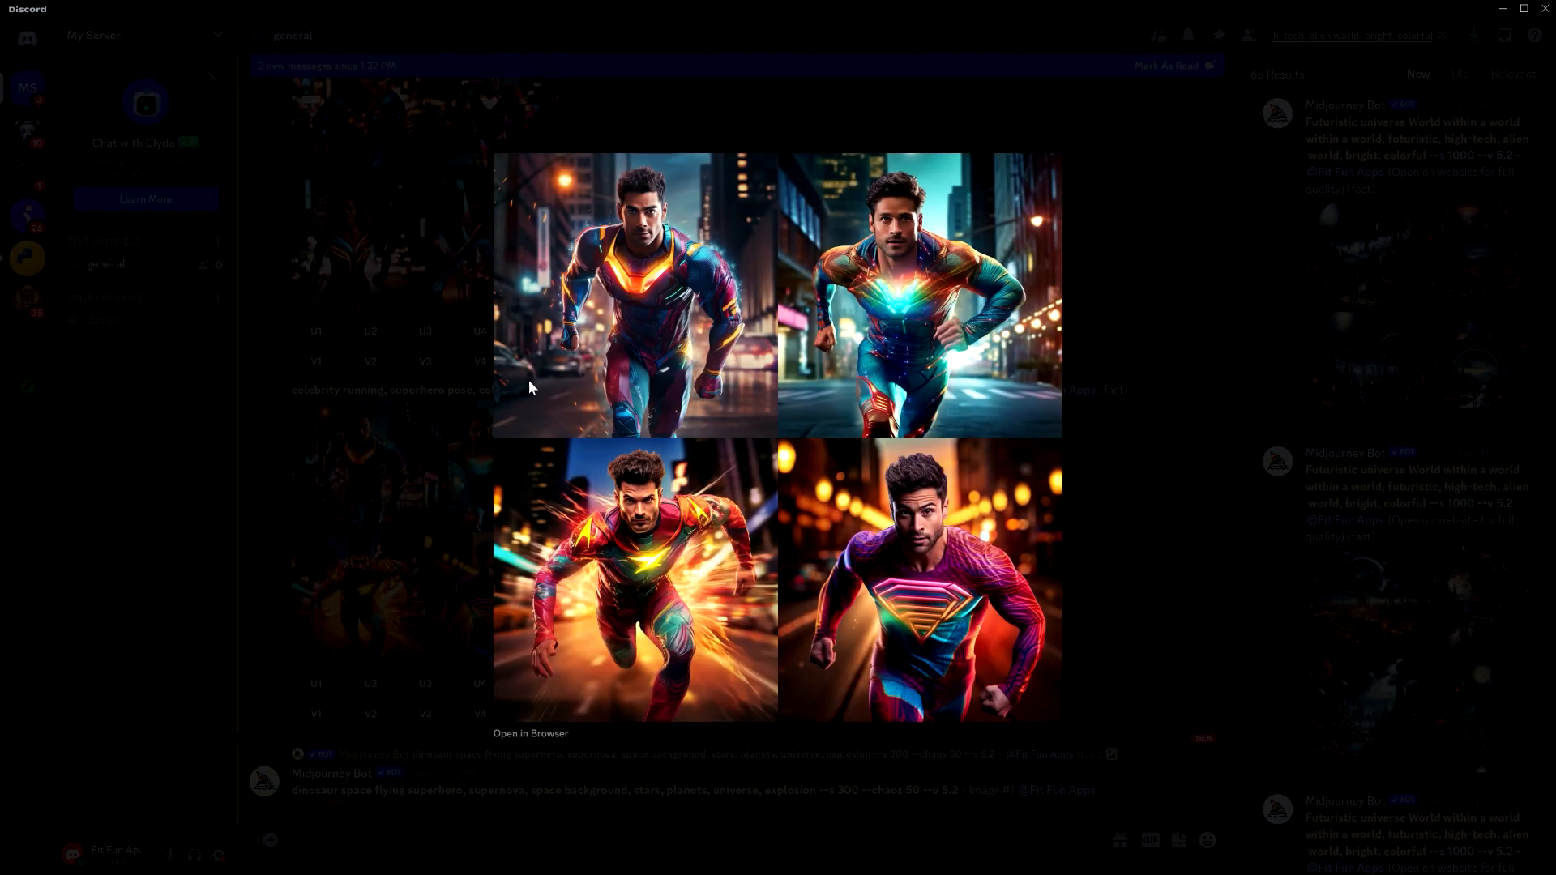
left_click(350, 462)
scroll(350, 462, "up", 3)
scroll(348, 488, "down", 2)
left_click(348, 488)
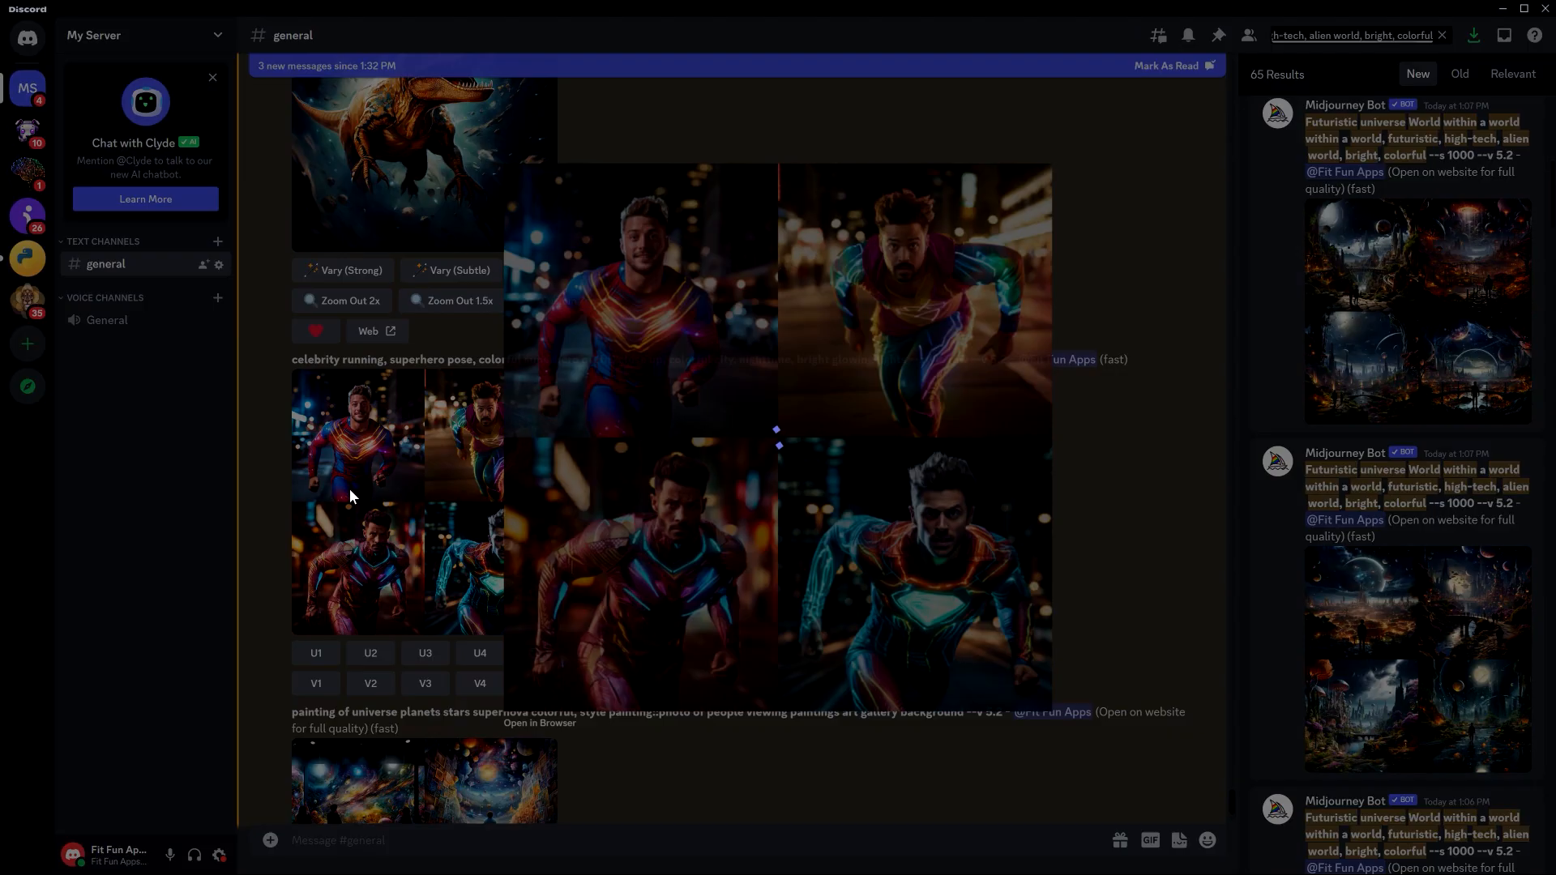
left_click(417, 513)
scroll(417, 513, "down", 3)
Enlarge the first finished universe painting art gallery grid to inspect its four images.
left_click(352, 554)
left_click(353, 554)
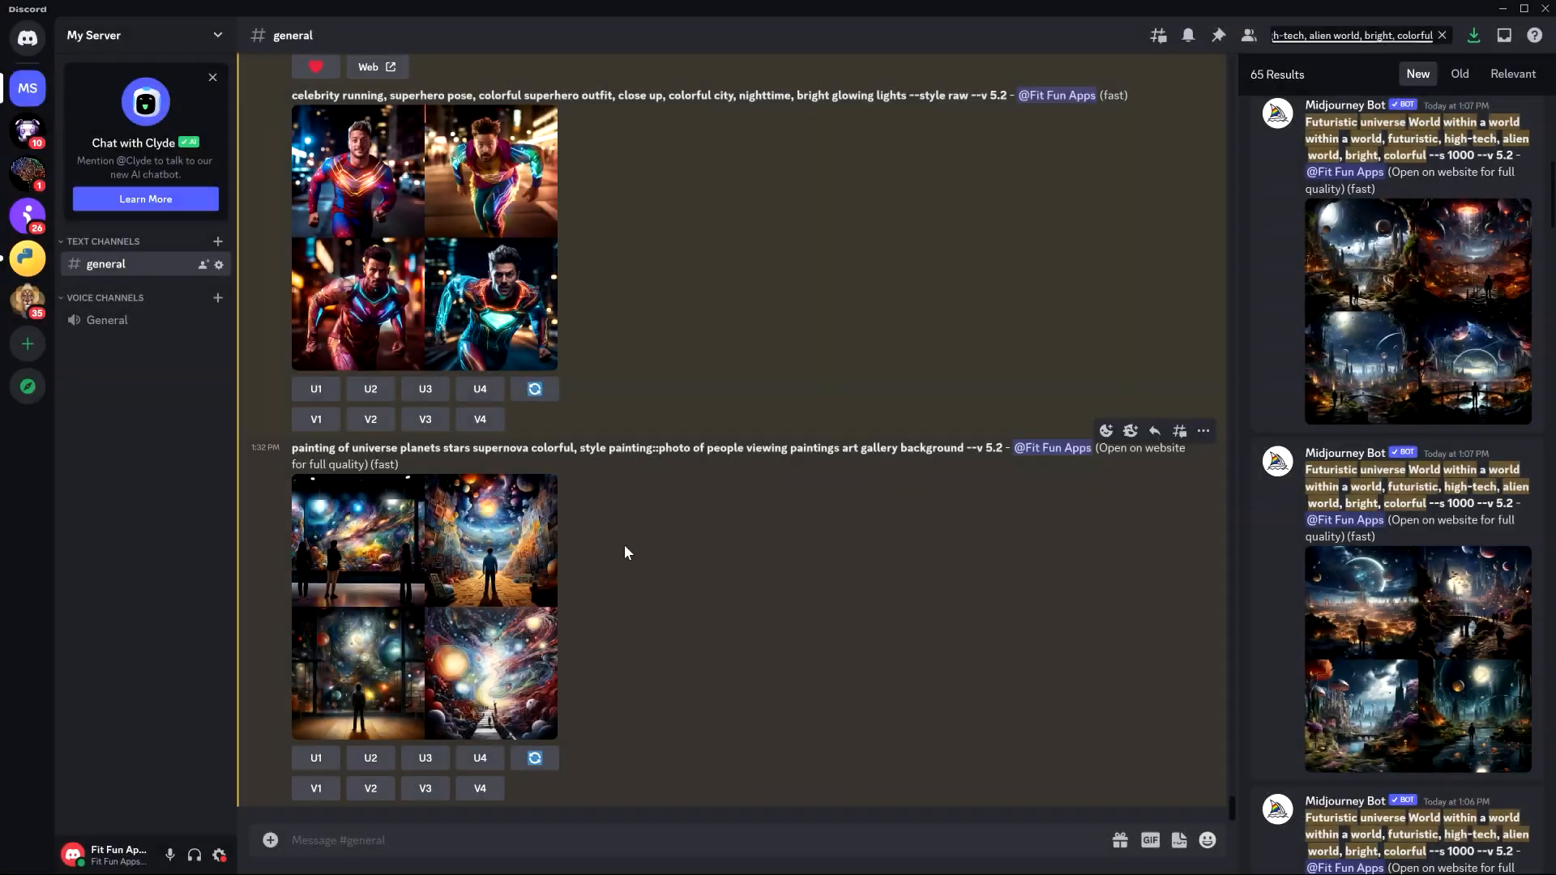
scroll(624, 546, "up", 12)
scroll(624, 546, "down", 12)
left_click(371, 550)
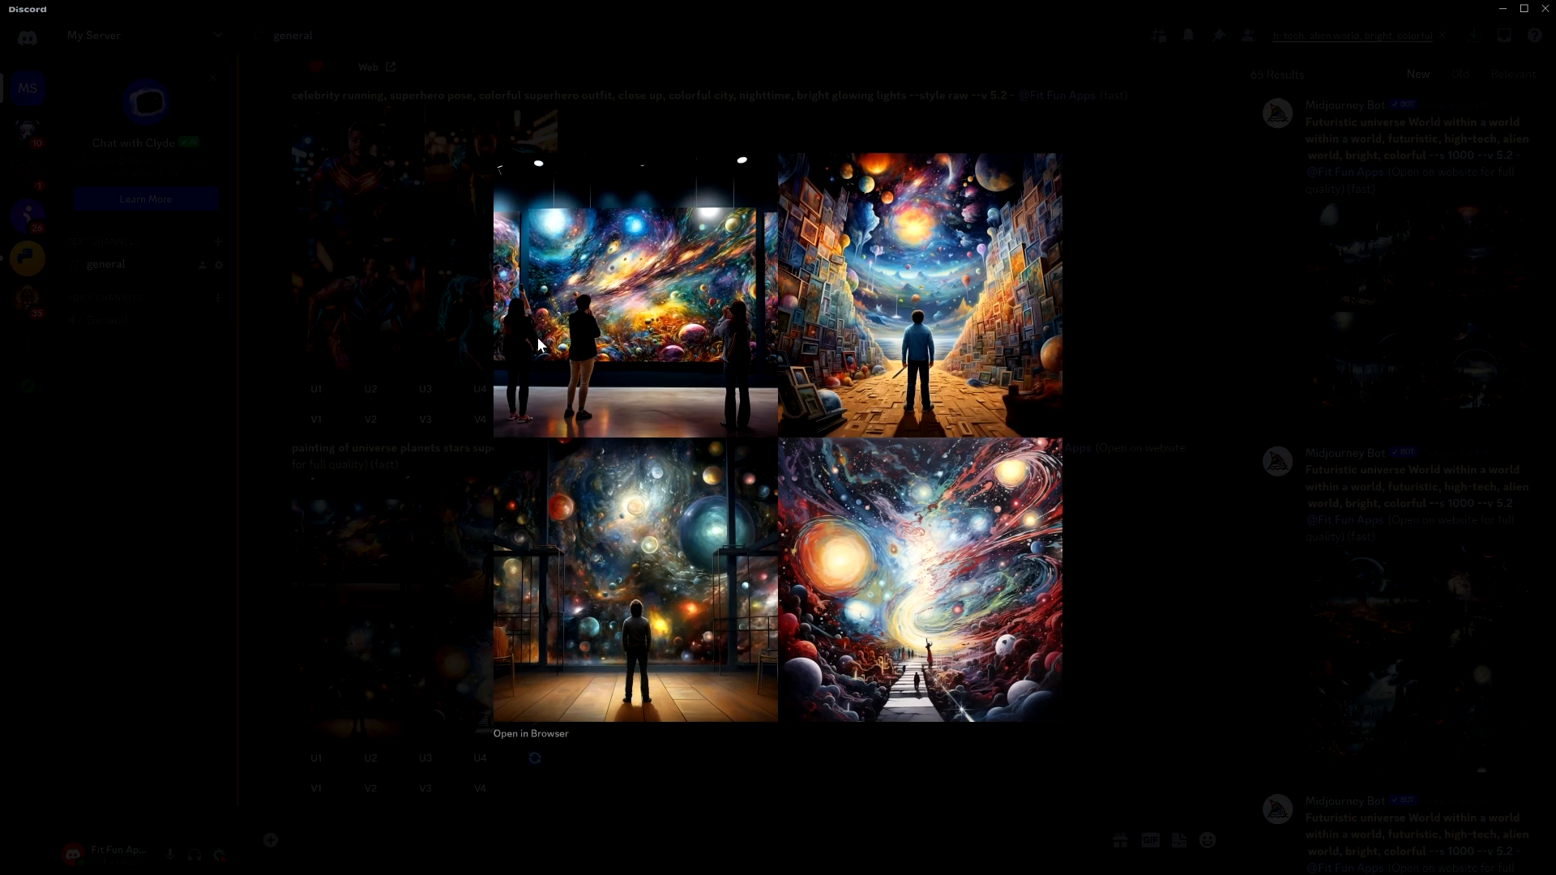
key("Escape")
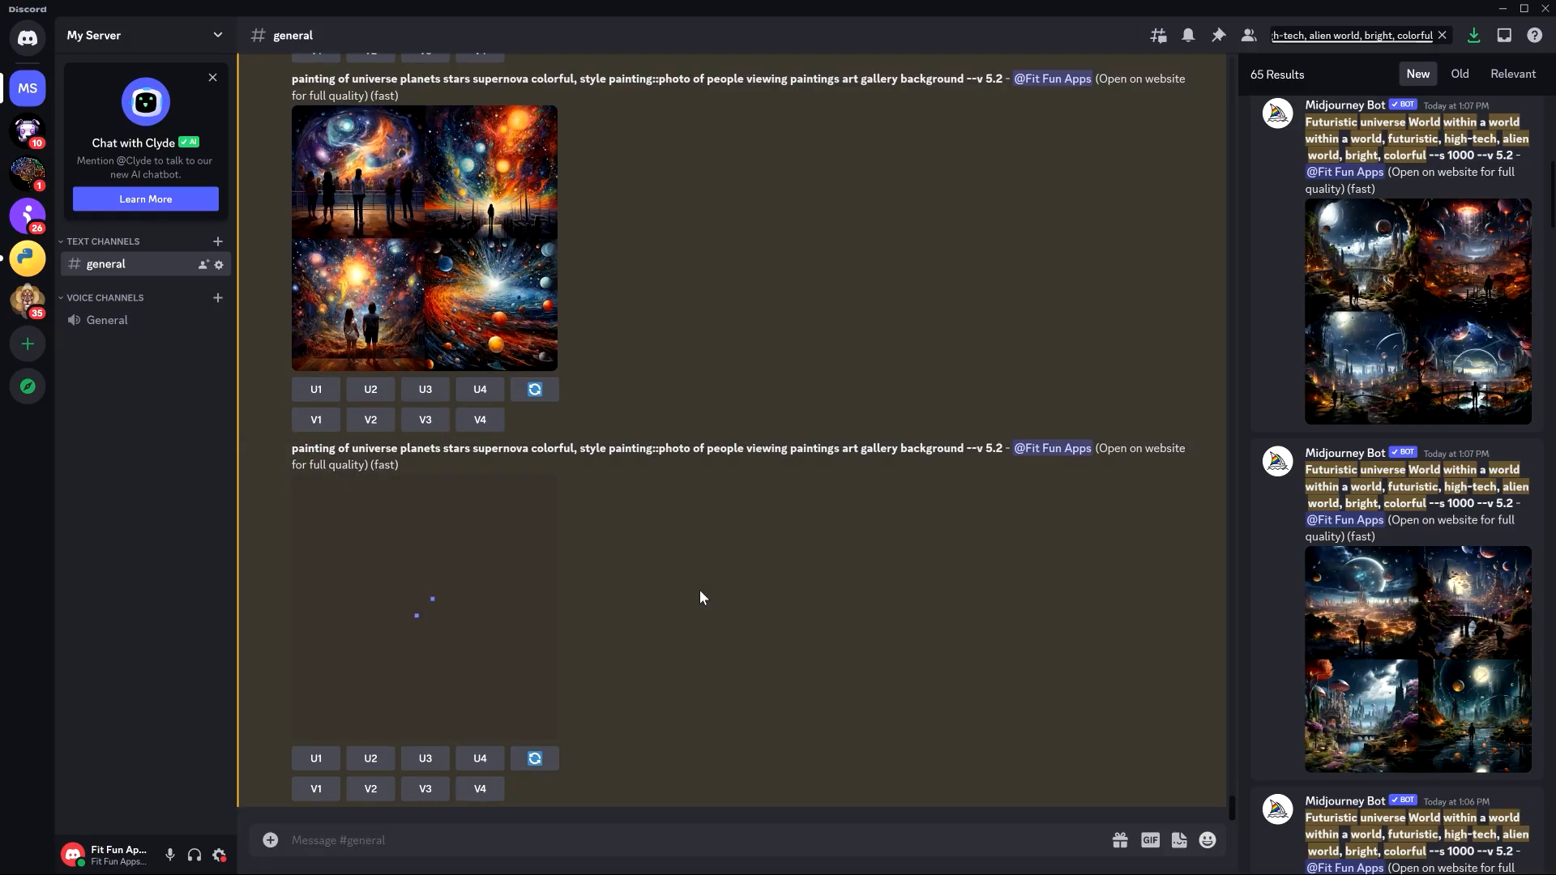
Copy the celebrity running prompt including --style raw into a new imagine request and replace "celebrity" with "person".
scroll(698, 590, "up", 6)
left_click_drag(968, 326, 292, 325)
key("ctrl+c")
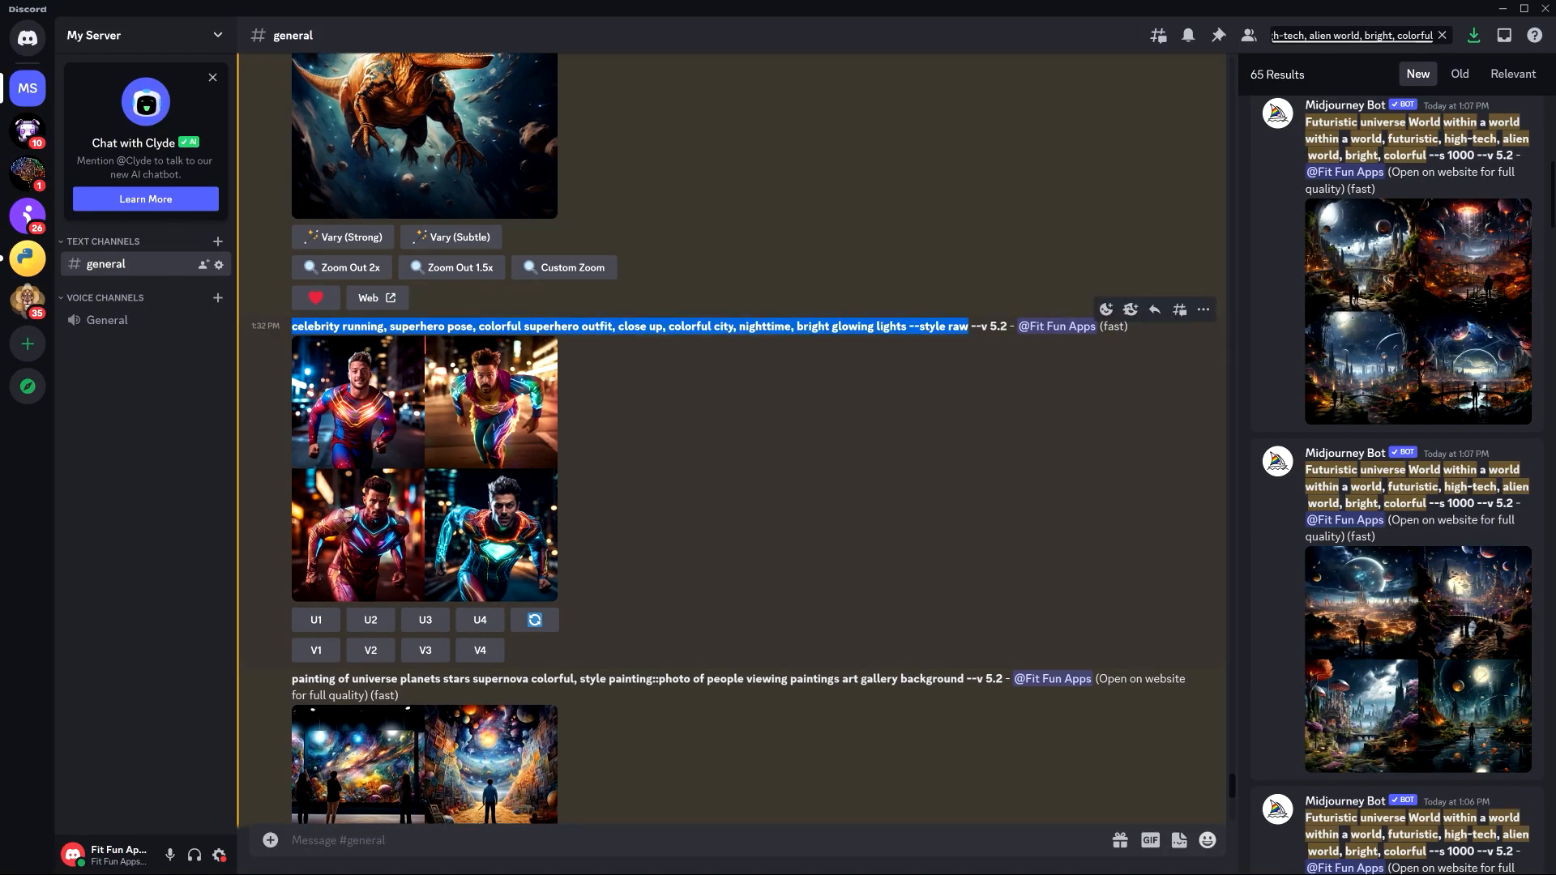
left_click(649, 841)
type("/imagine")
key("ctrl+v")
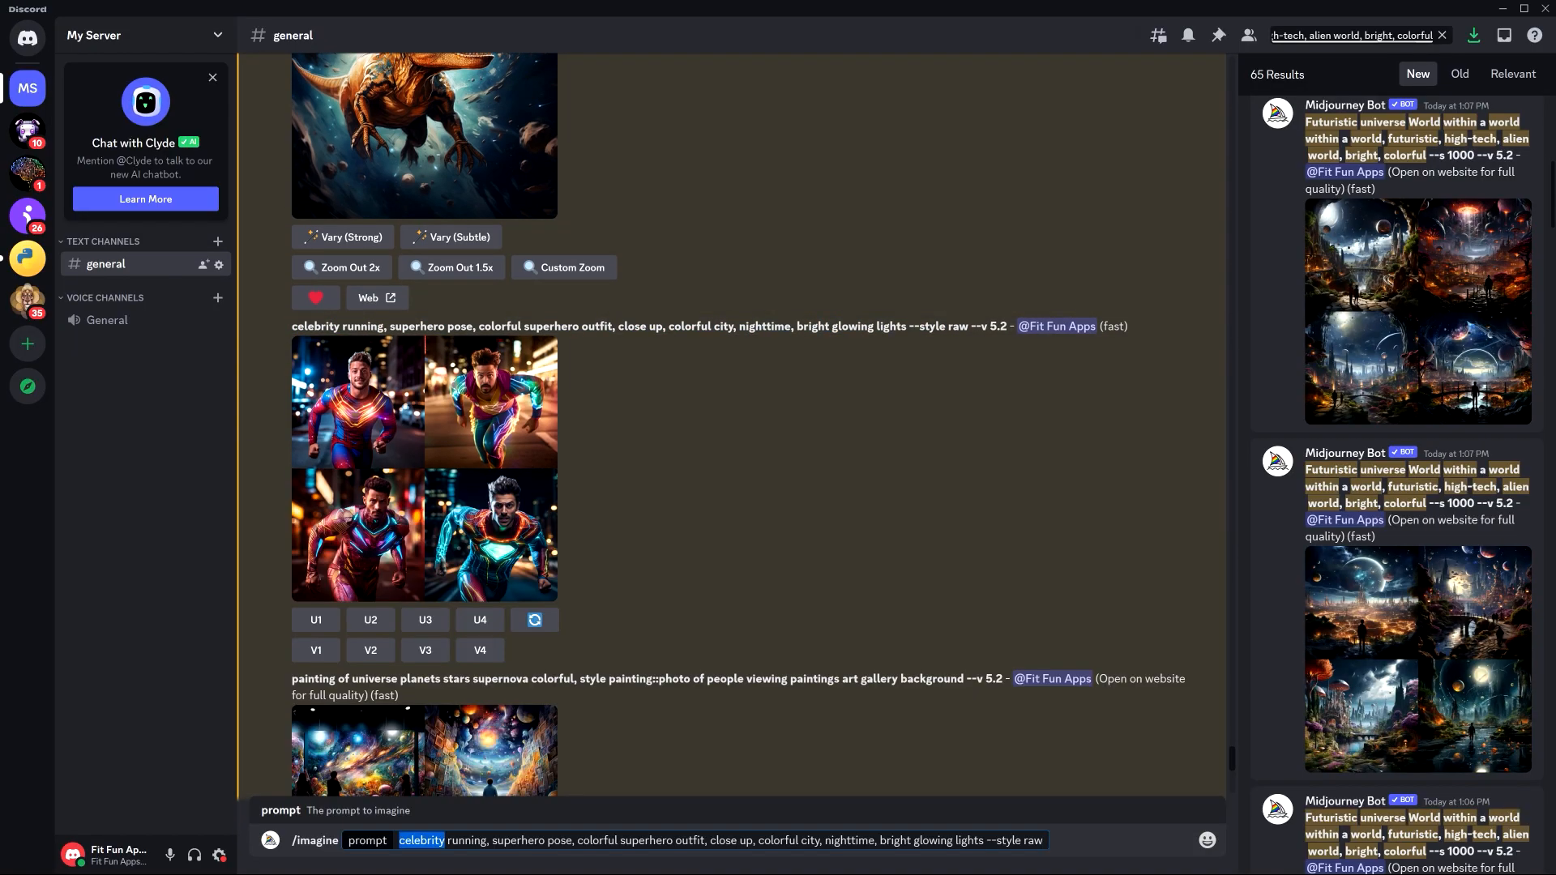
key("BackSpace")
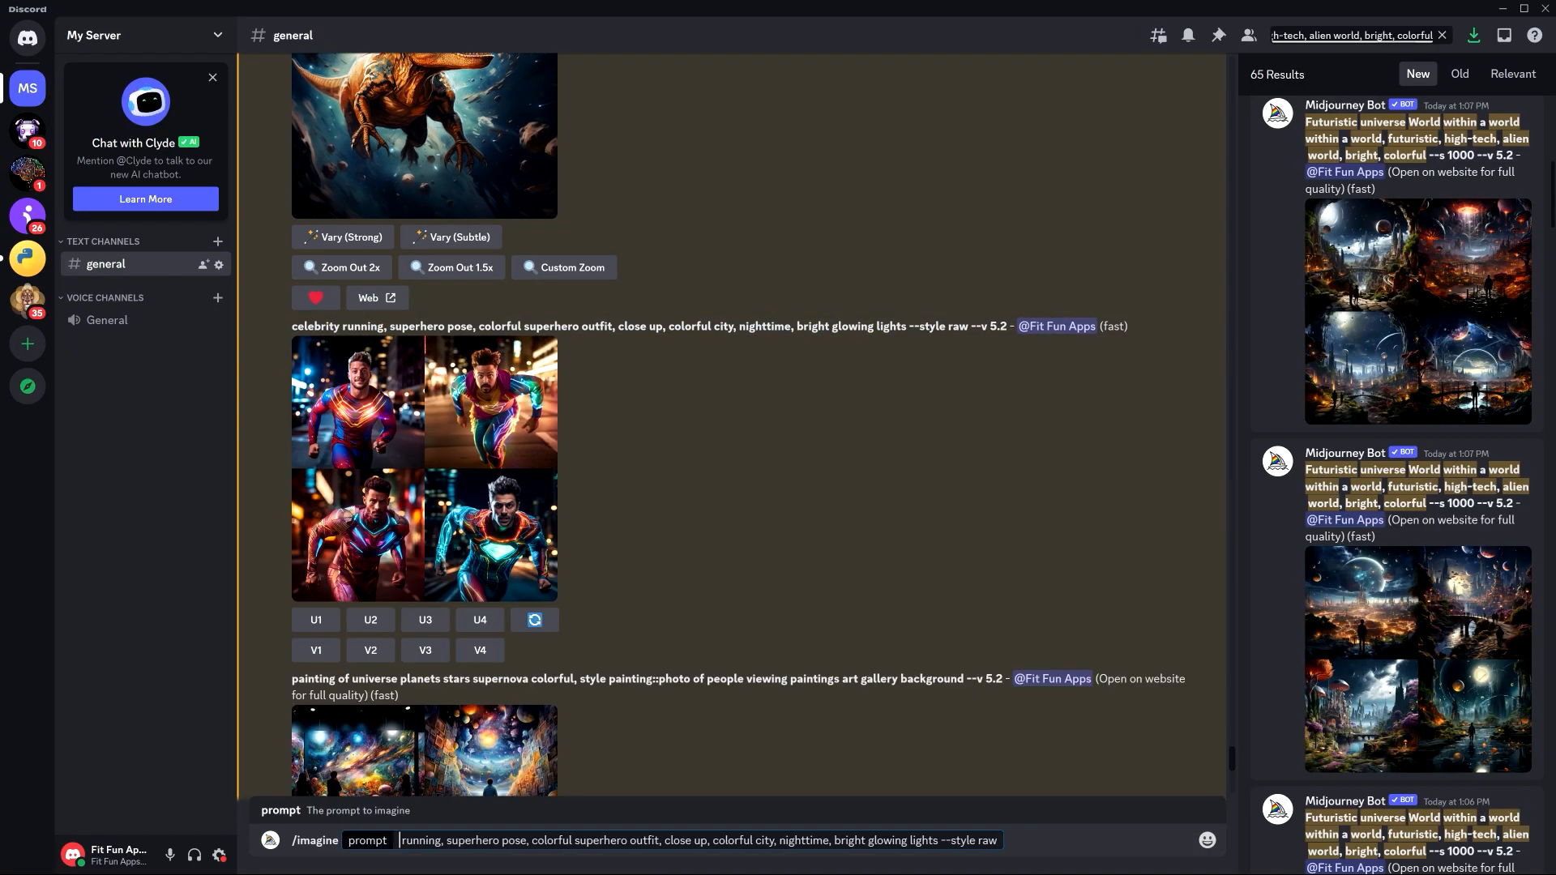
type("person")
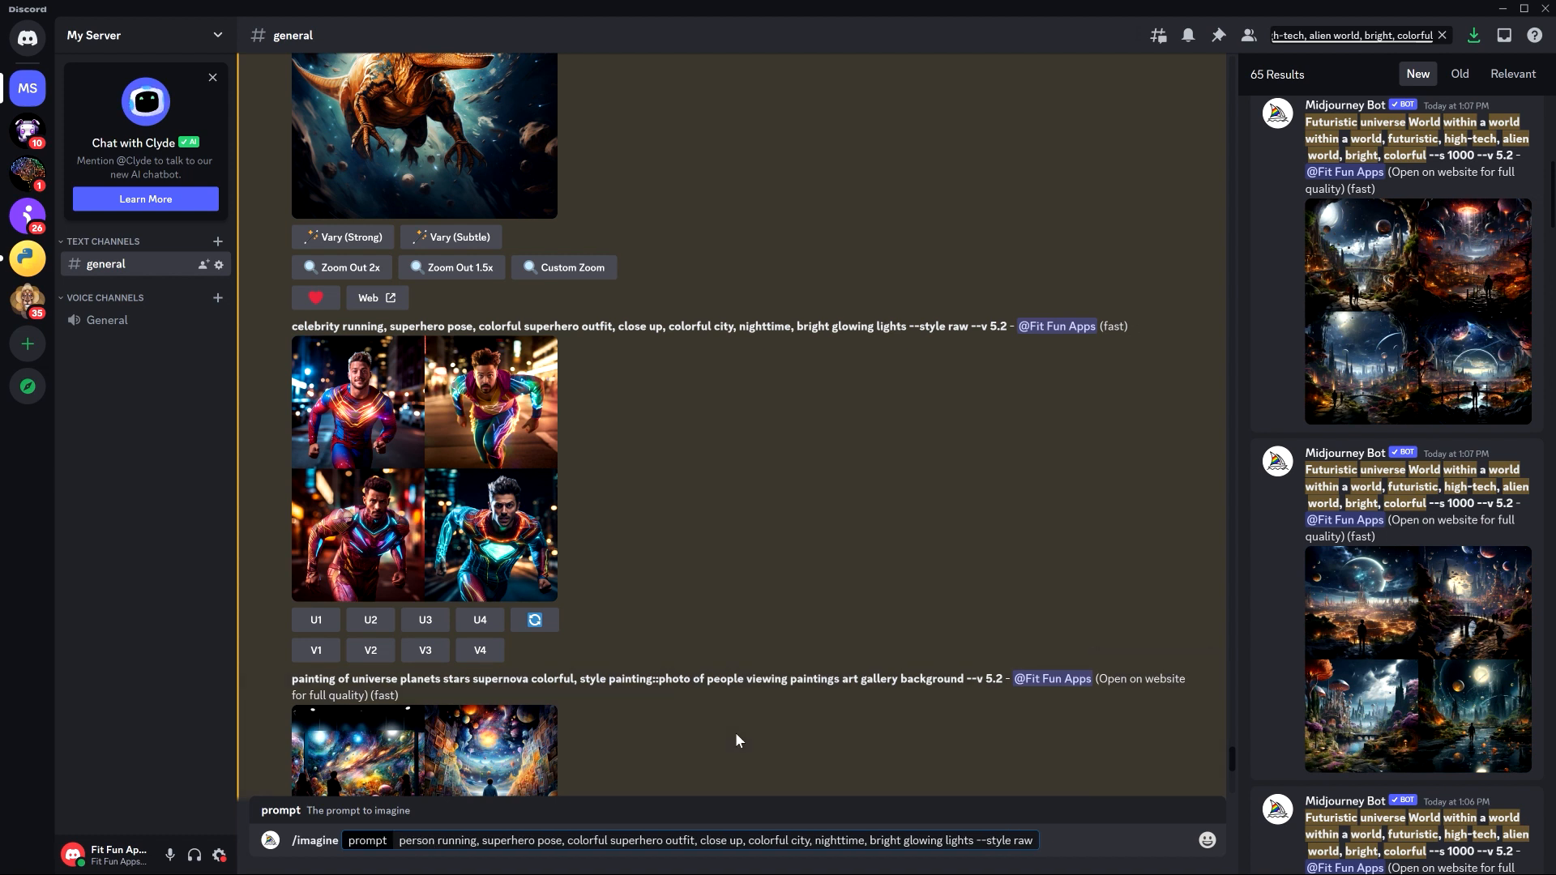
Insert "towards camera" after "person running" in the imagine prompt.
key("Right")
key("Right")
key("Right")
key("Right")
key("Right")
key("Right")
key("Right")
key("Right")
type("towards camera")
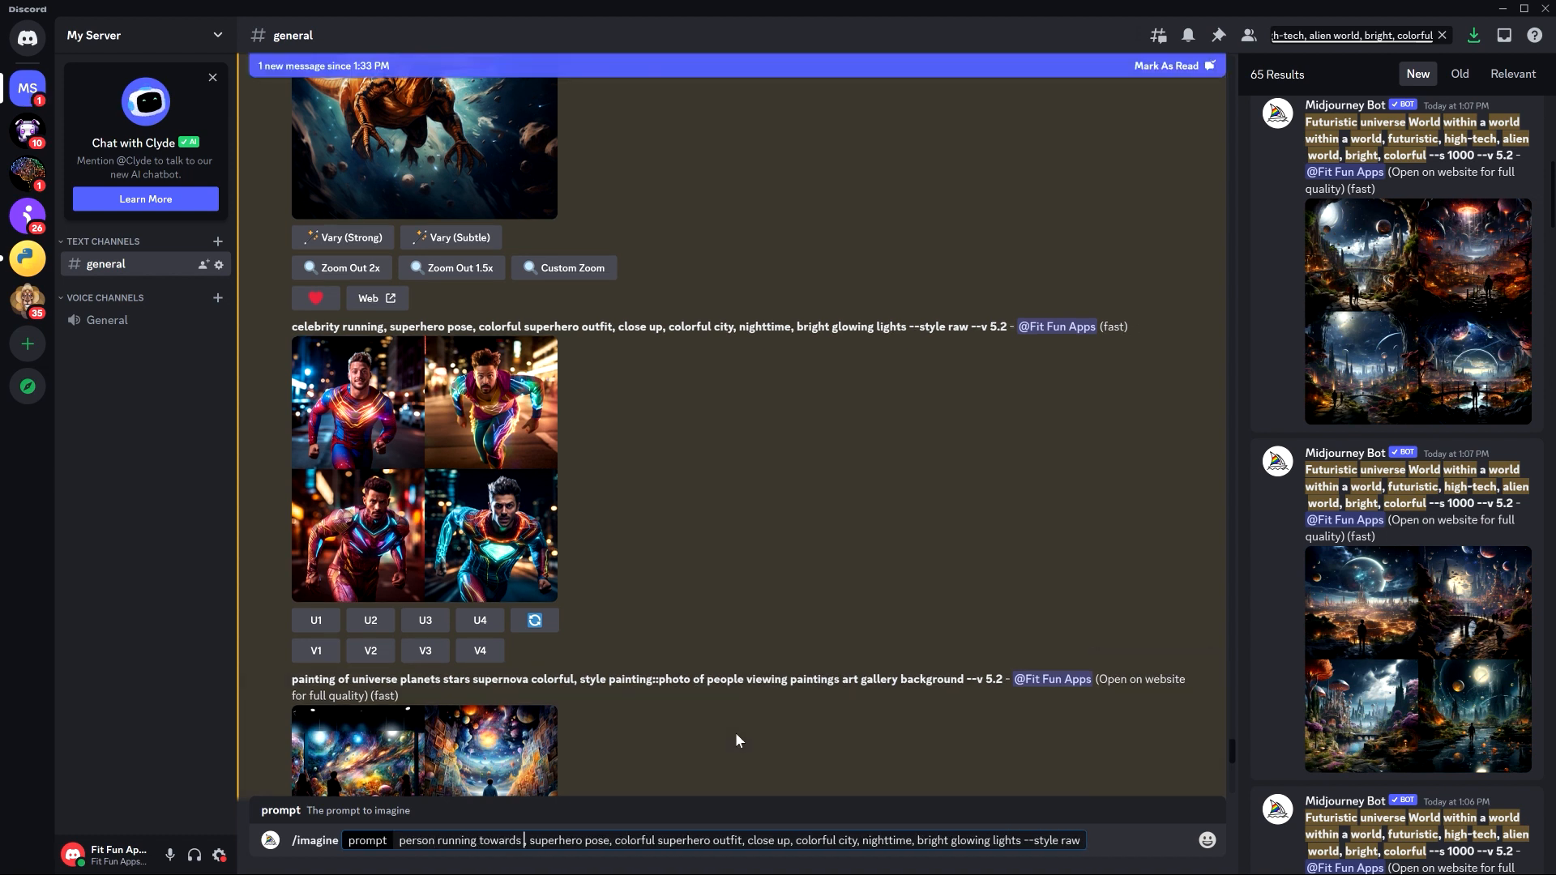
Insert the word "tron" before "superhero outfit" in the prompt.
key("Right")
key("Right")
key("Right")
key("Right")
key("Right")
key("Right")
key("Right")
key("Right")
key("Right")
key("Right")
key("Right")
key("Right")
key("Right")
key("Right")
key("Right")
key("Right")
key("Right")
key("Right")
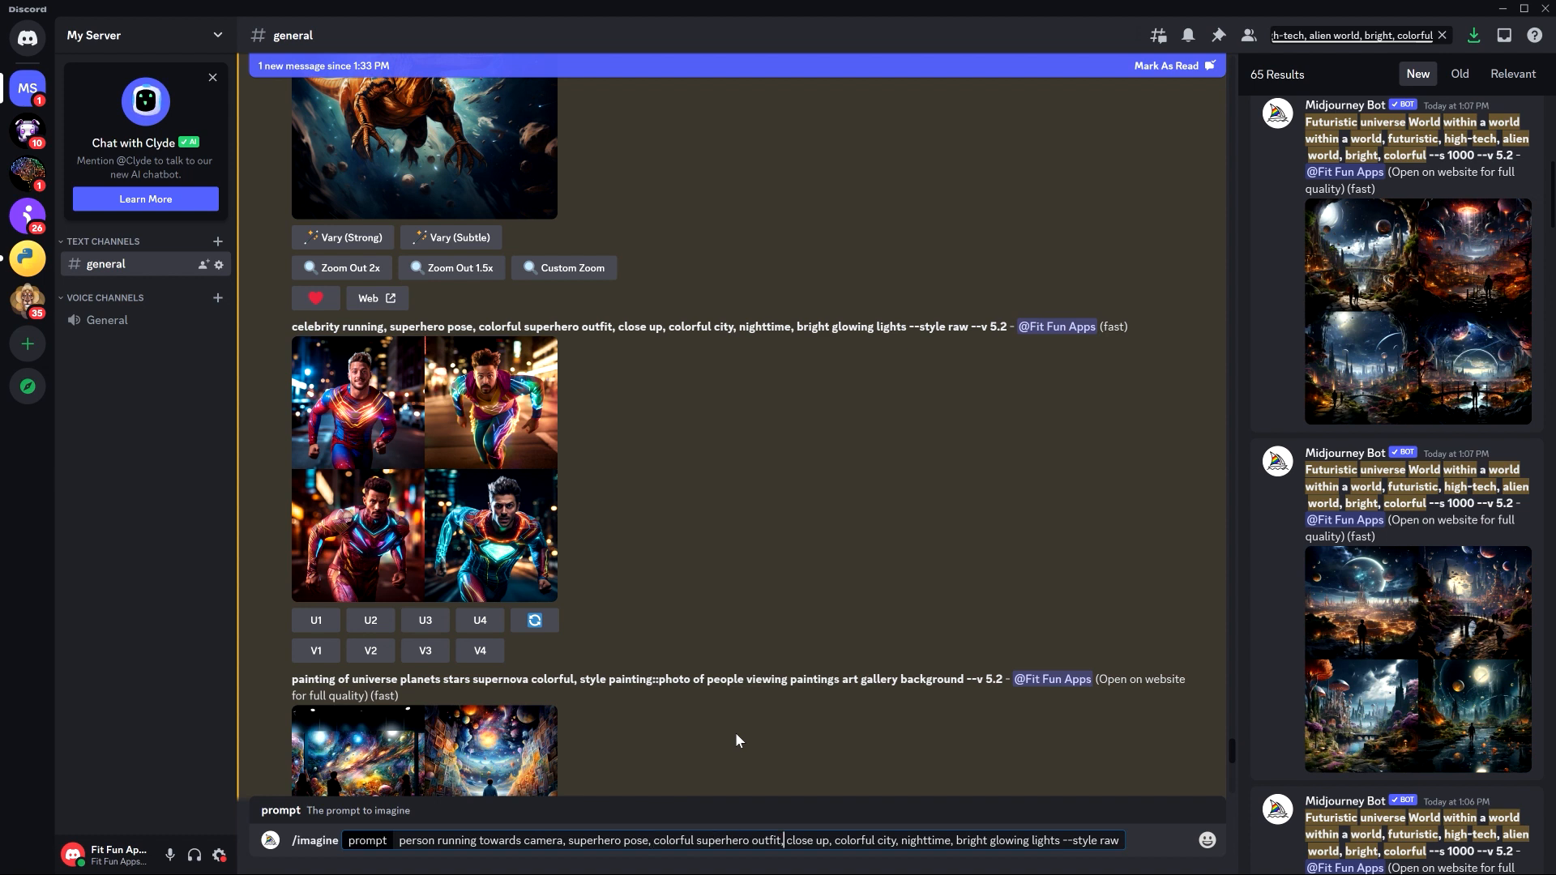
key("Right")
key("Left")
key("Left")
key("Left")
type("tron")
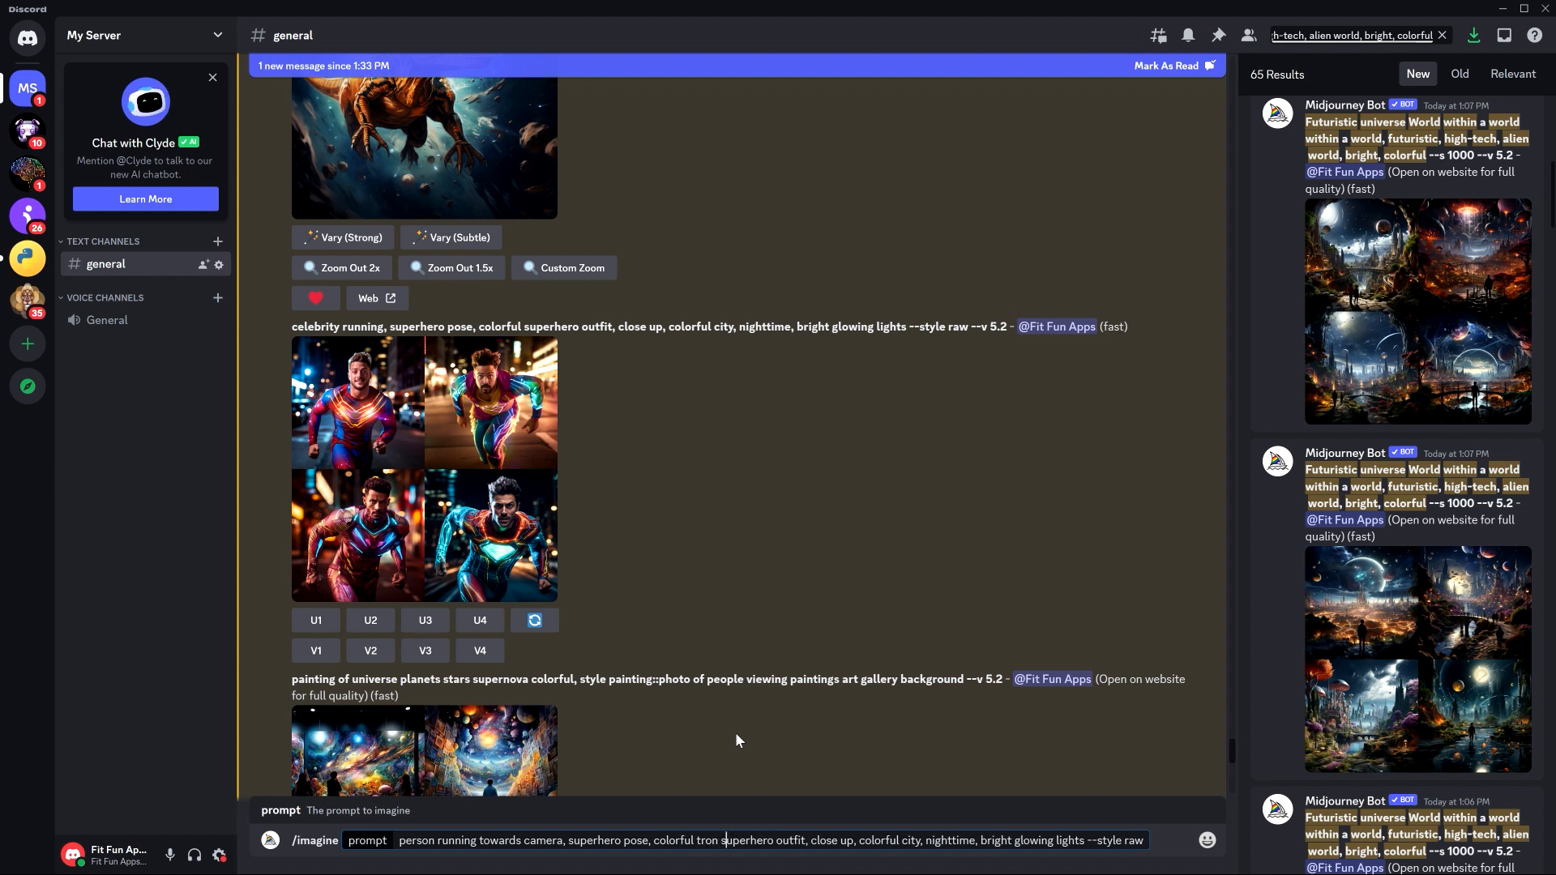
Replace "close up," with "light streaks," in the prompt.
key("Right")
key("Right")
key("Right")
key("Right")
key("Right")
key("Right")
key("Right")
key("Right")
key("Right")
key("Right")
key("Right")
key("Right")
key("Right")
key("Right")
key("Right")
key("Right")
key("Right")
key("Right")
key("shift+Right")
key("shift+Right")
key("shift+Right")
key("shift+Right")
key("shift+Right")
key("shift+Right")
key("shift+Right")
key("shift+Right")
key("shift+Right")
key("shift+Right")
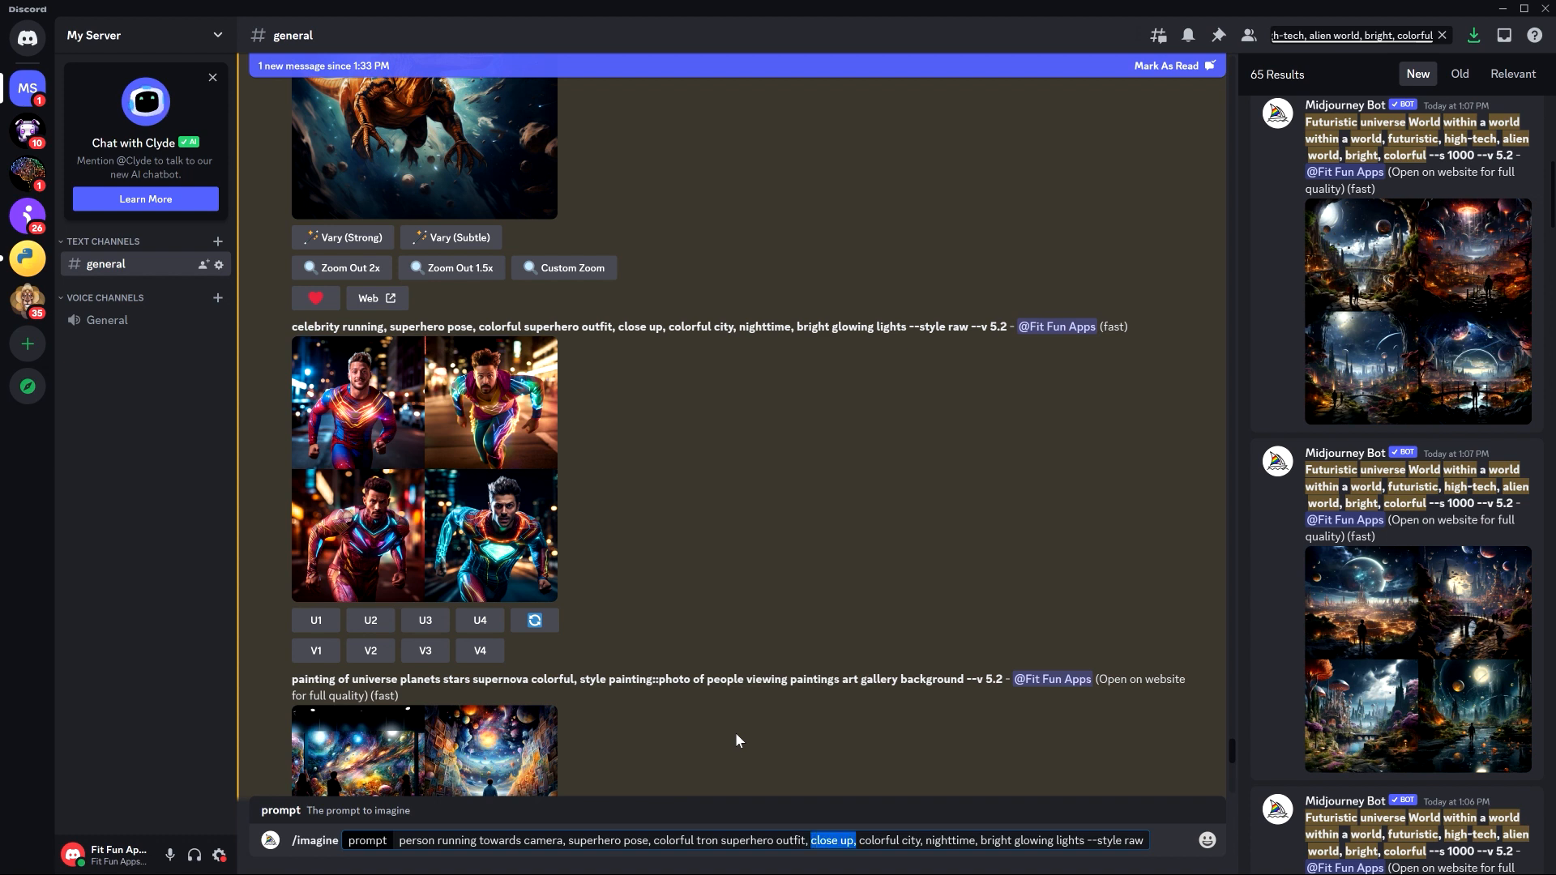
key("BackSpace")
type("light streaks,")
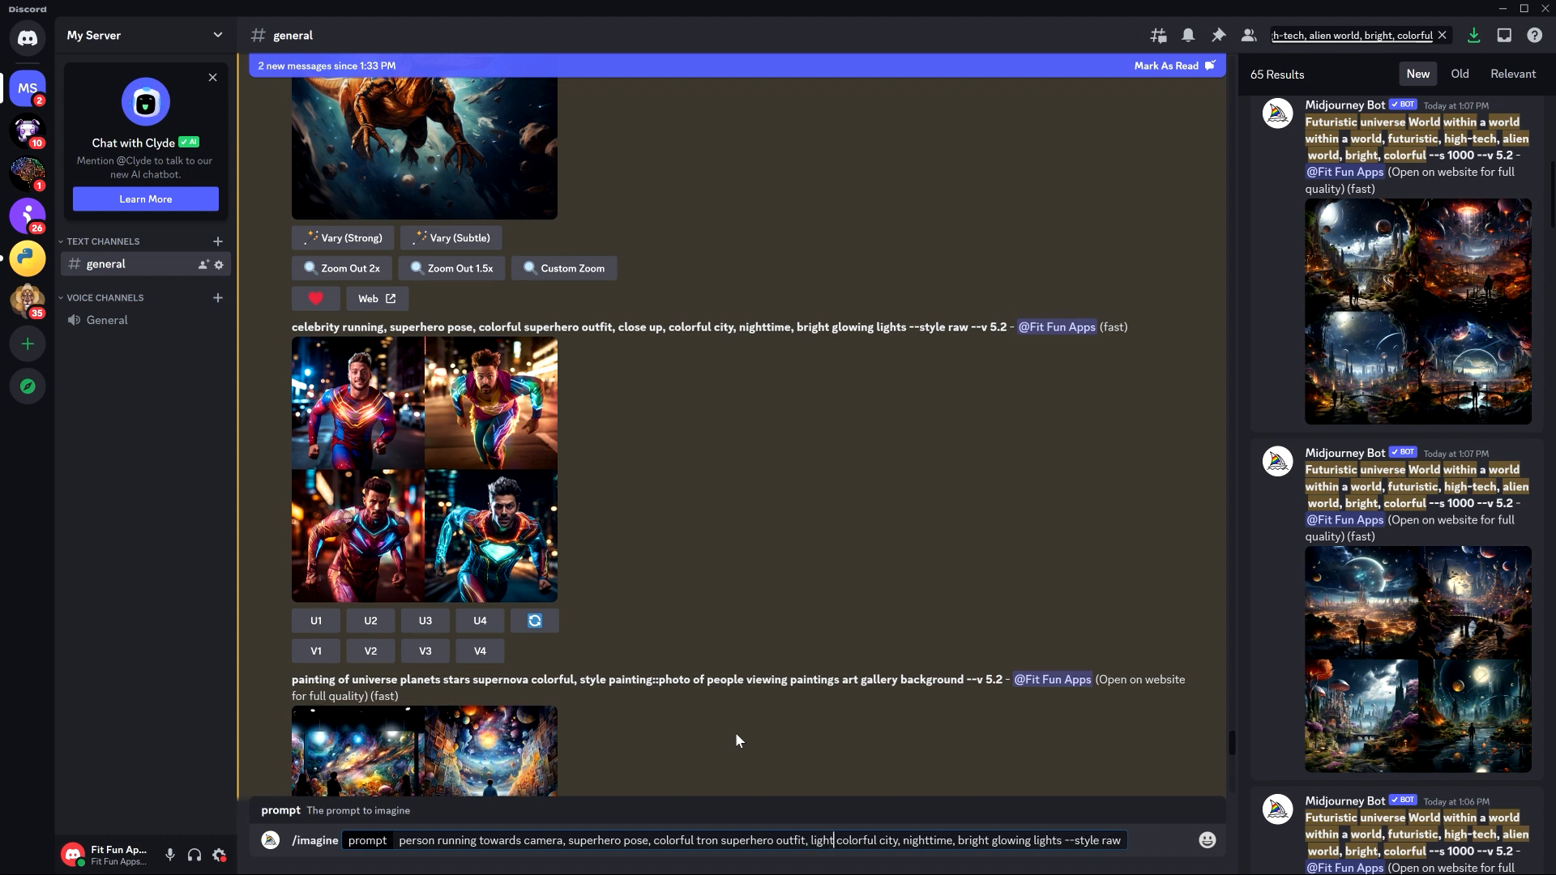
Add "depth of field blurry" after "bright glowing lights" in the prompt and submit the imagine request.
key("Left")
key("Left")
key("ctrl+Right")
key("ctrl+Right")
key("ctrl+Right")
key("ctrl+Right")
key("ctrl+Right")
key("ctrl+Right")
key("ctrl+Right")
key("ctrl+Right")
key("ctrl+Right")
key("ctrl+Right")
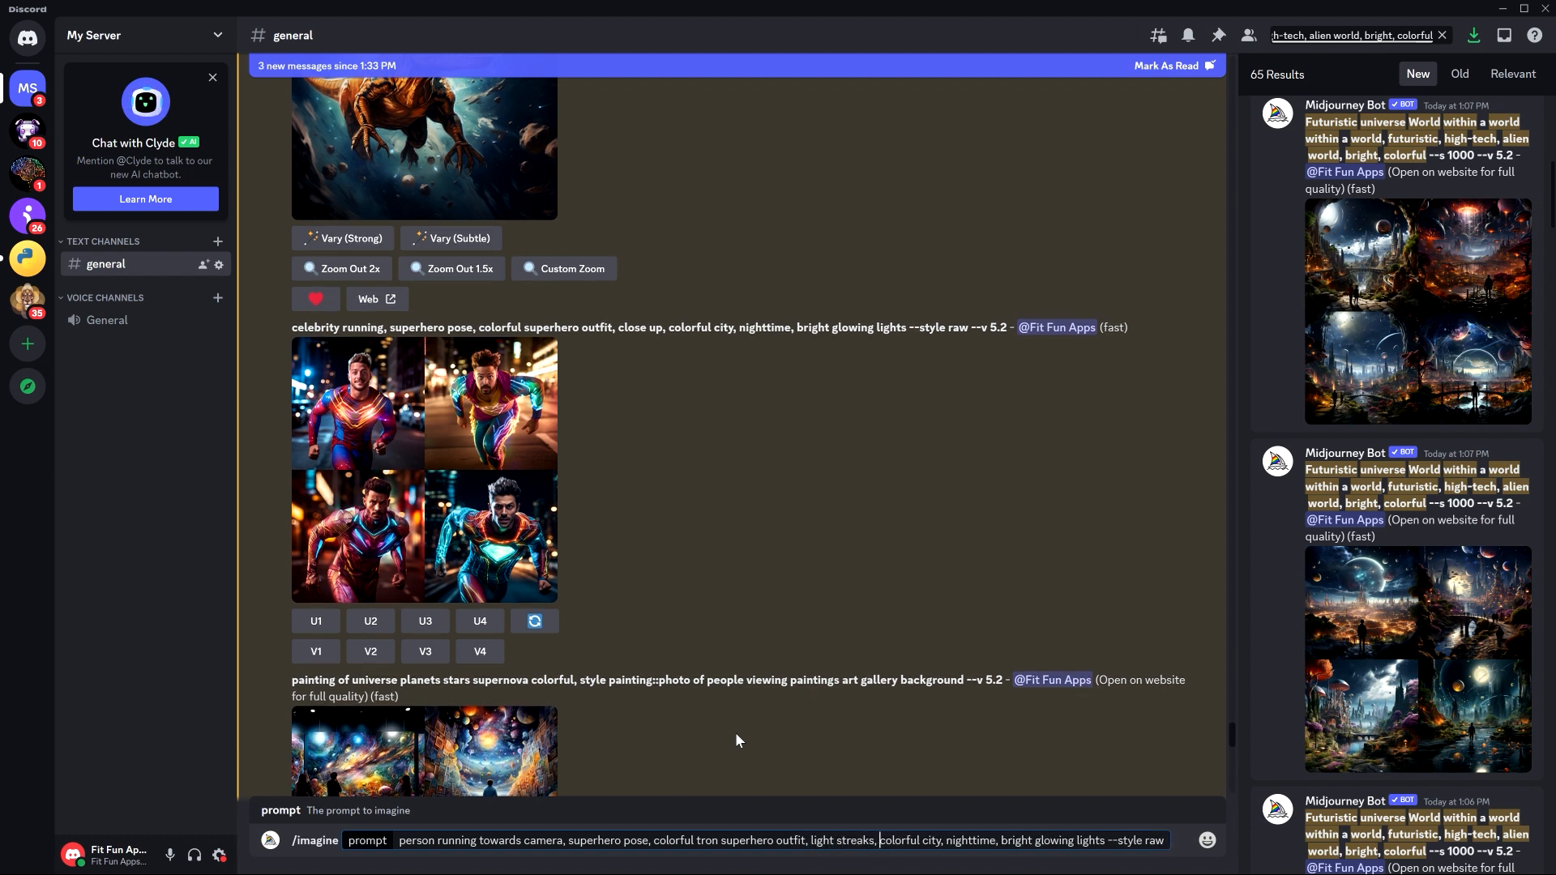
key("Left")
type(", dep")
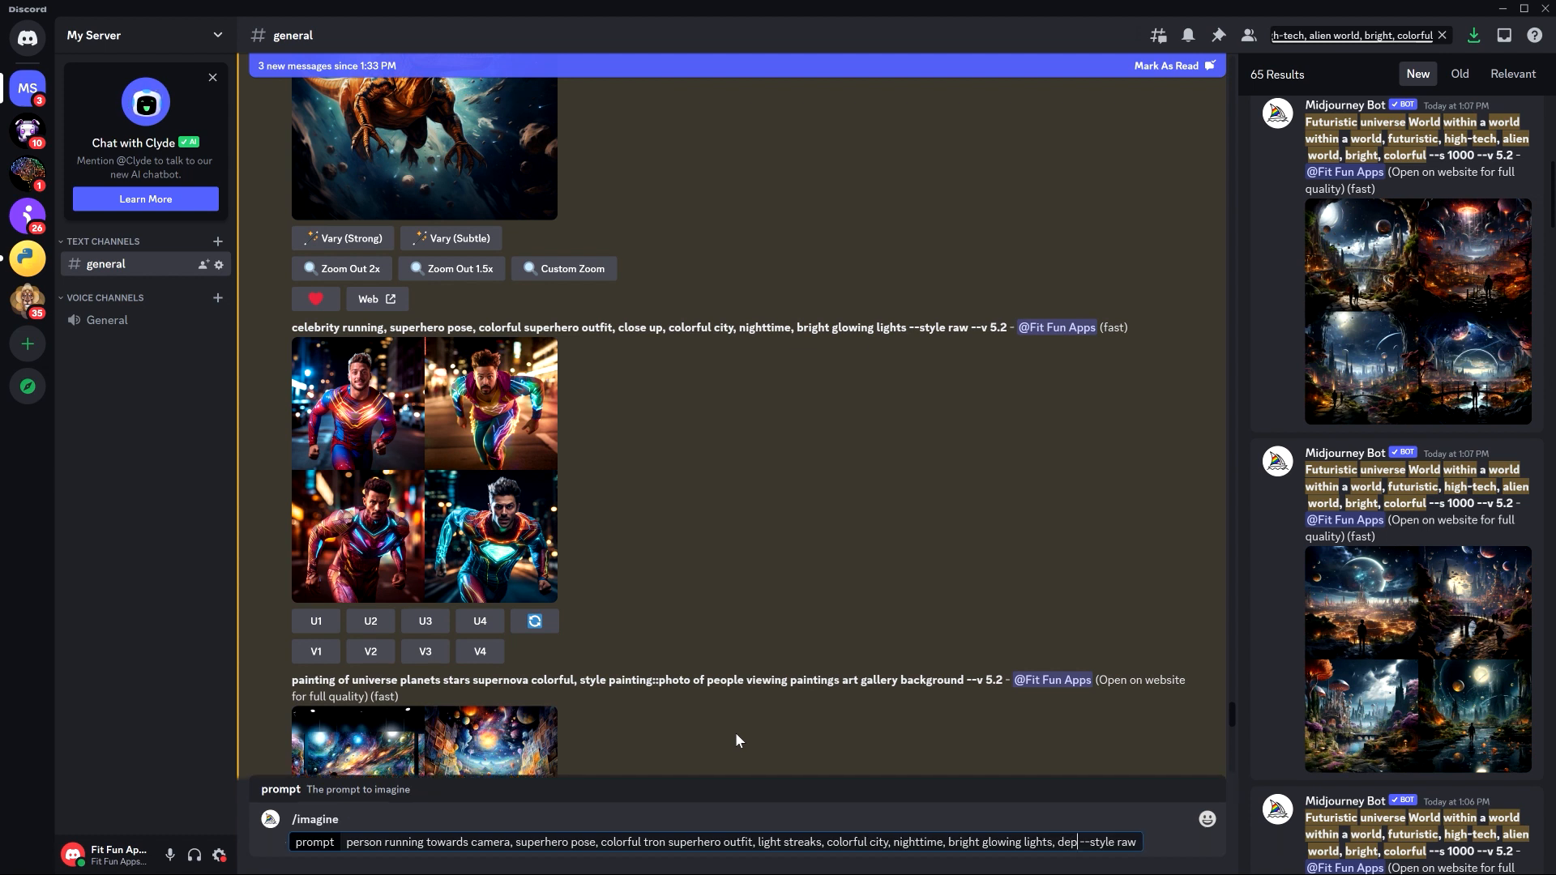
type("th of field blurry")
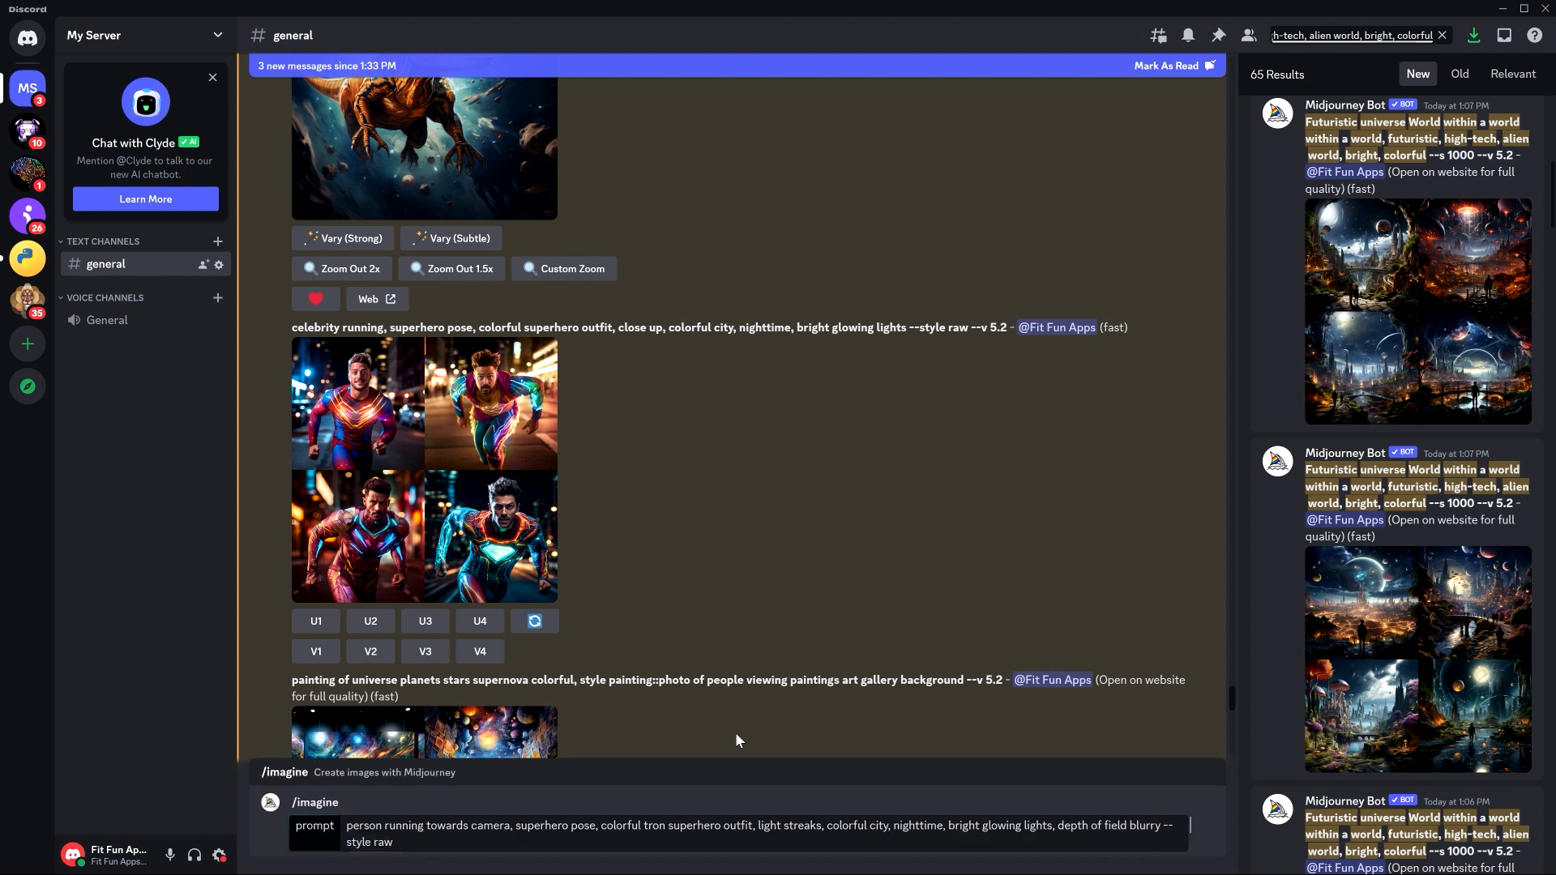
key("Return")
Reuse the person running prompt in a new imagine request, remove --style raw, copy the shortened prompt and submit it.
type("/i")
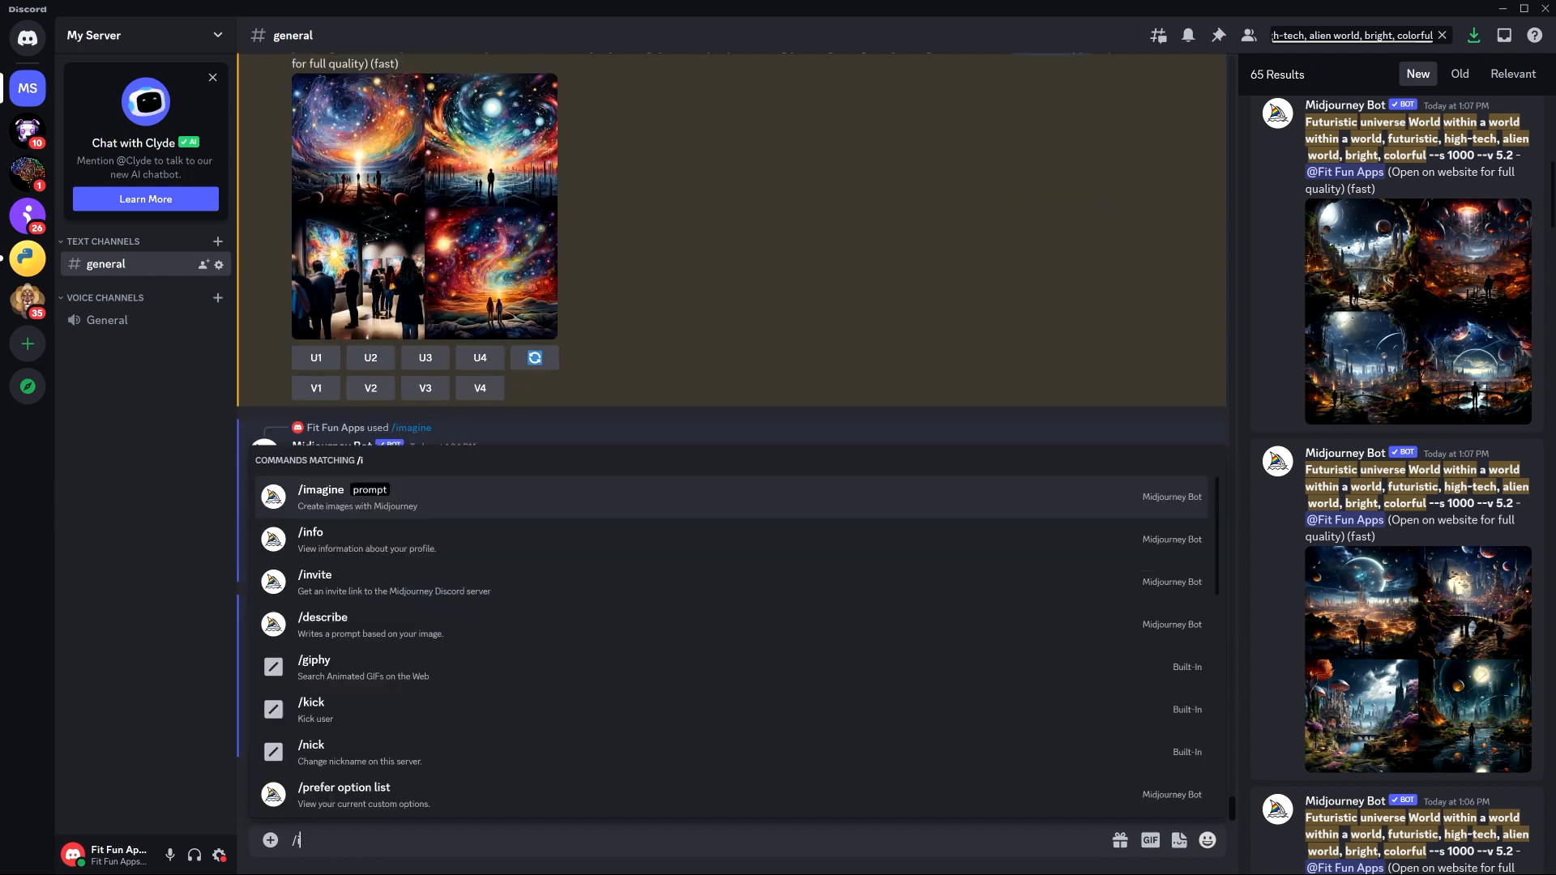
key("Return")
type("person running towards camera, superhero pose, colorful tron superhero outfit, light streaks, colorful city, nighttime, bright glowing lights, depth of field blurry --style")
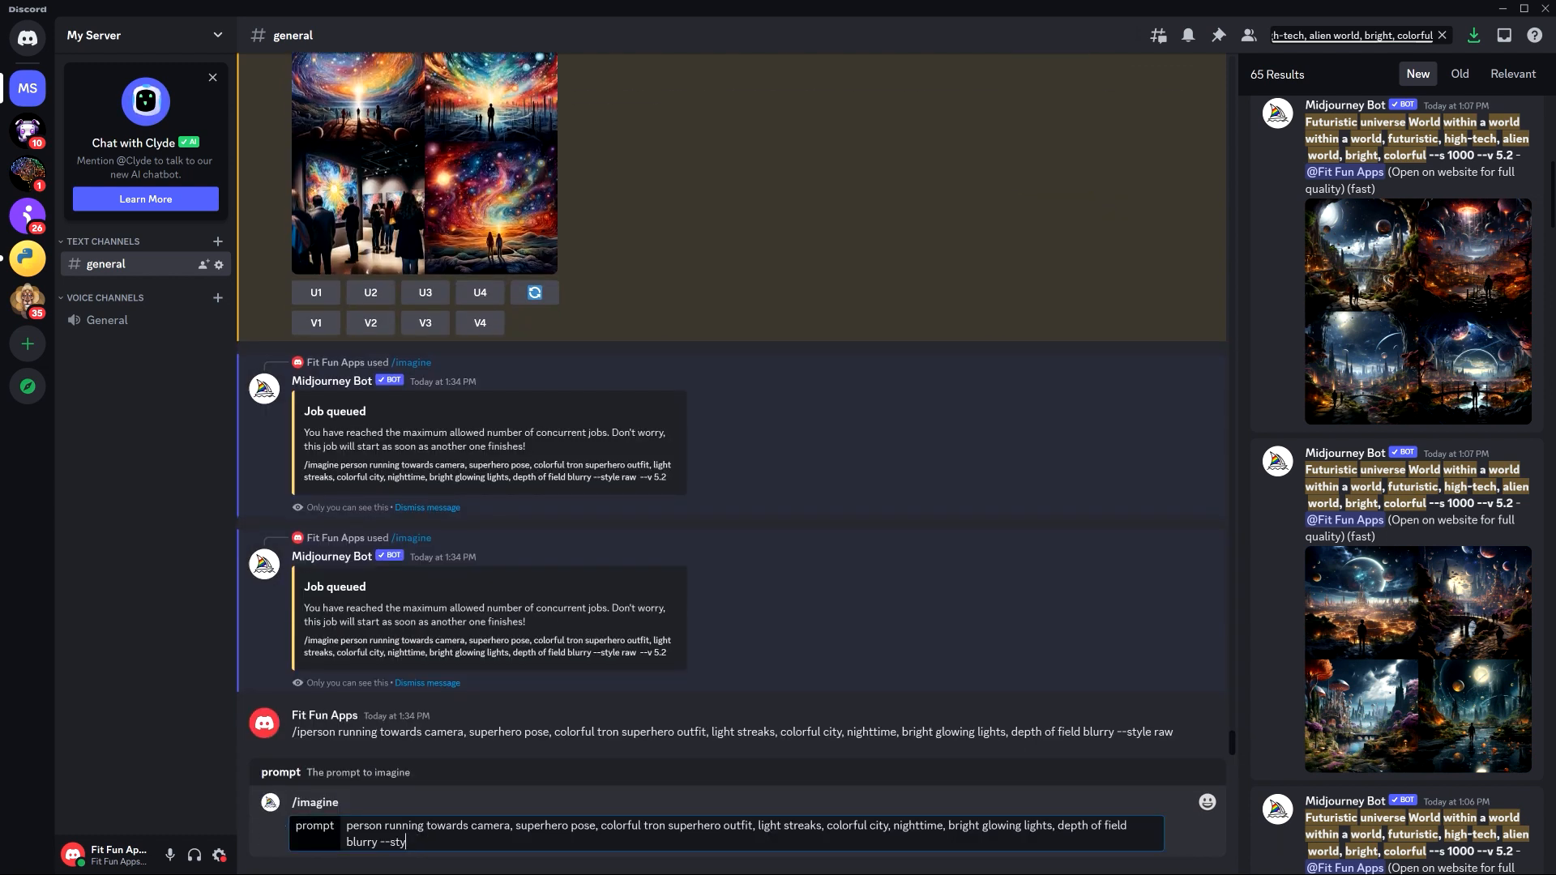
key("BackSpace")
key("BackSpace")
key("ctrl+a")
key("ctrl+a")
key("ctrl+c")
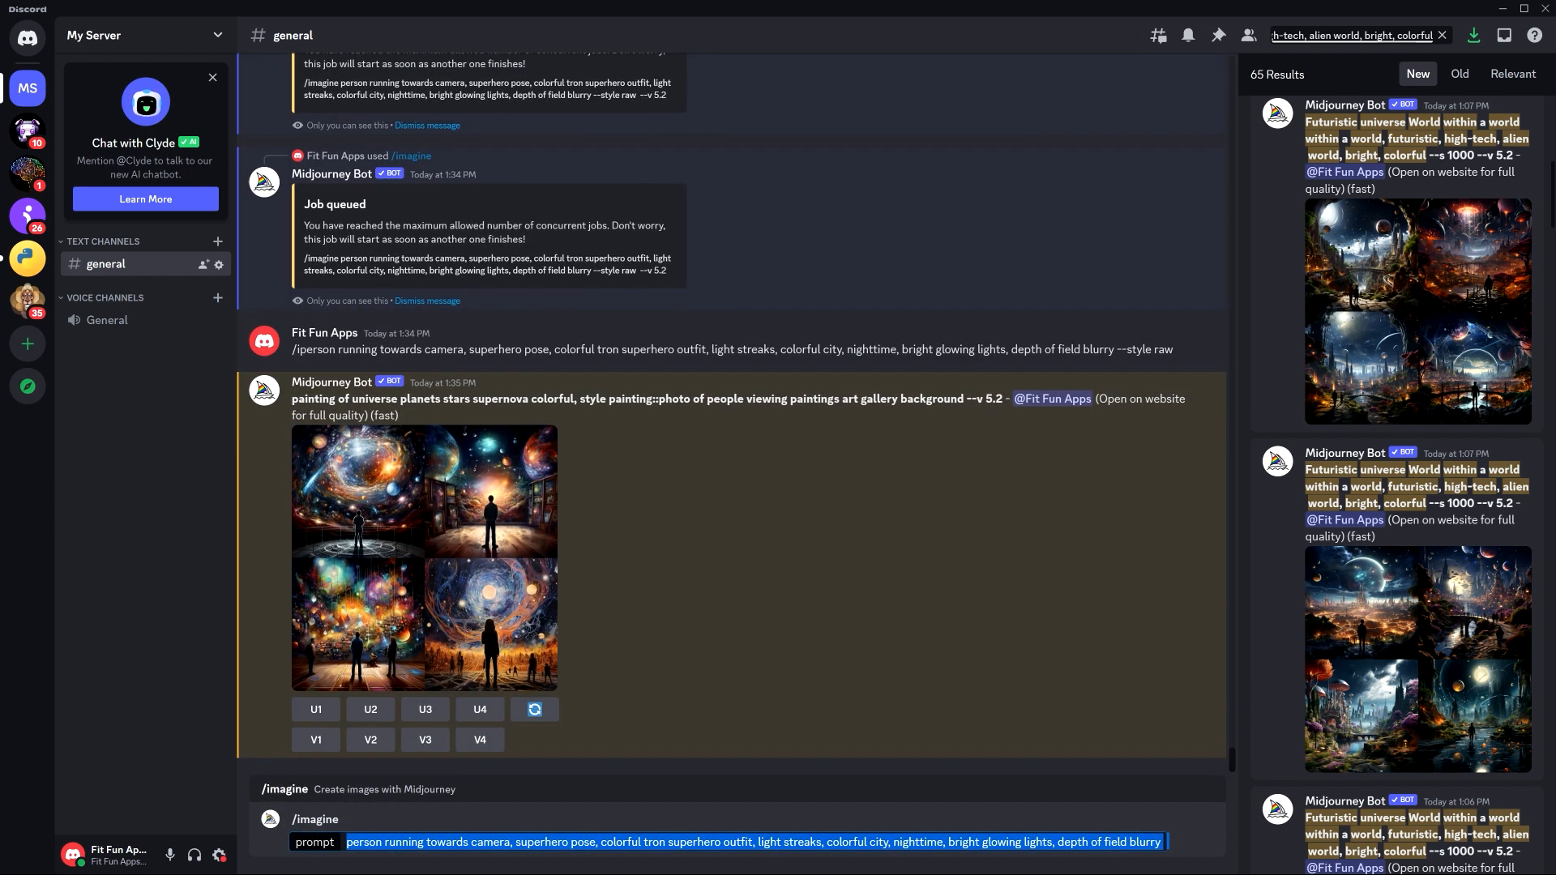
key("Return")
Submit the shortened running prompt as two more imagine requests, one with --chaos 100 and one with --chaos 50.
key("ctrl+v")
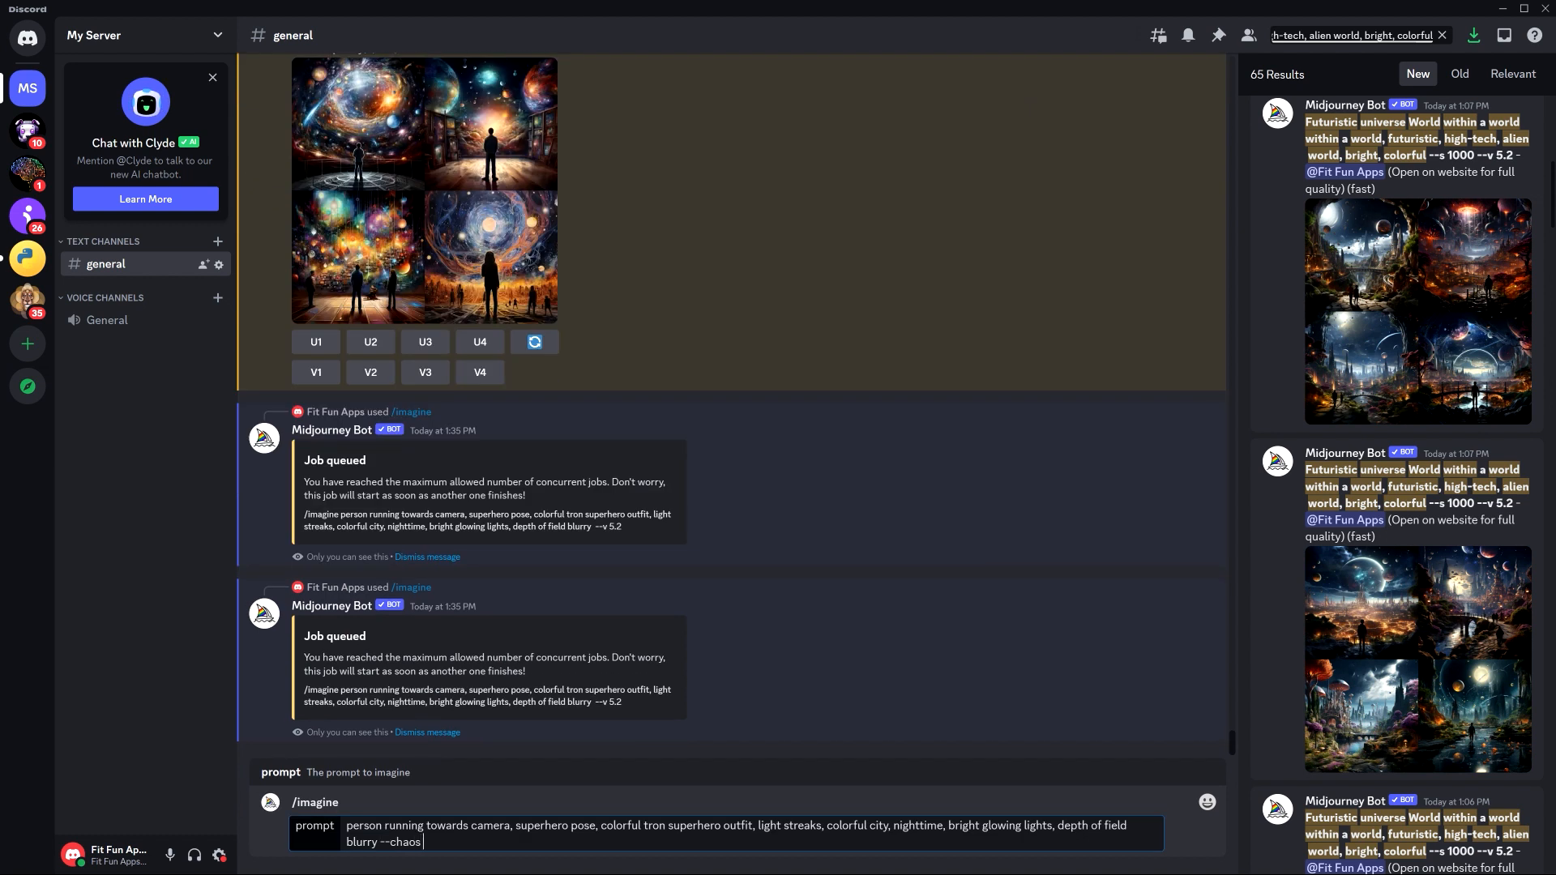
type("100")
key("Return")
type("/i")
key("Return")
key("ctrl+v")
type("50")
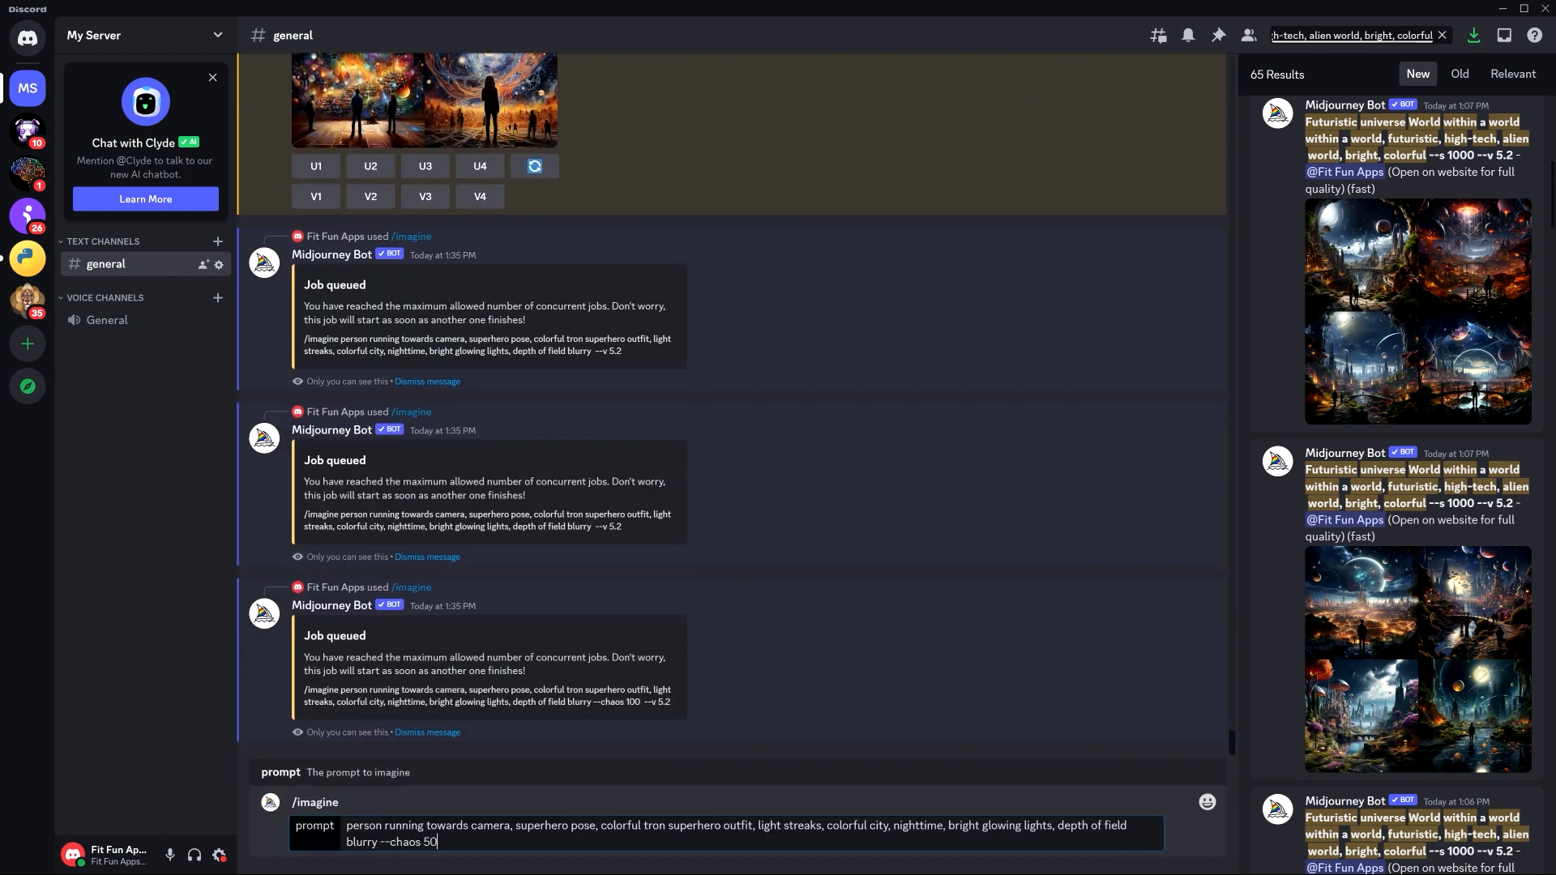
key("Return")
Submit the shortened running prompt as two further imagine requests, one with --s 1000 and one with --s 0.
type("/")
key("Return")
key("ctrl+v")
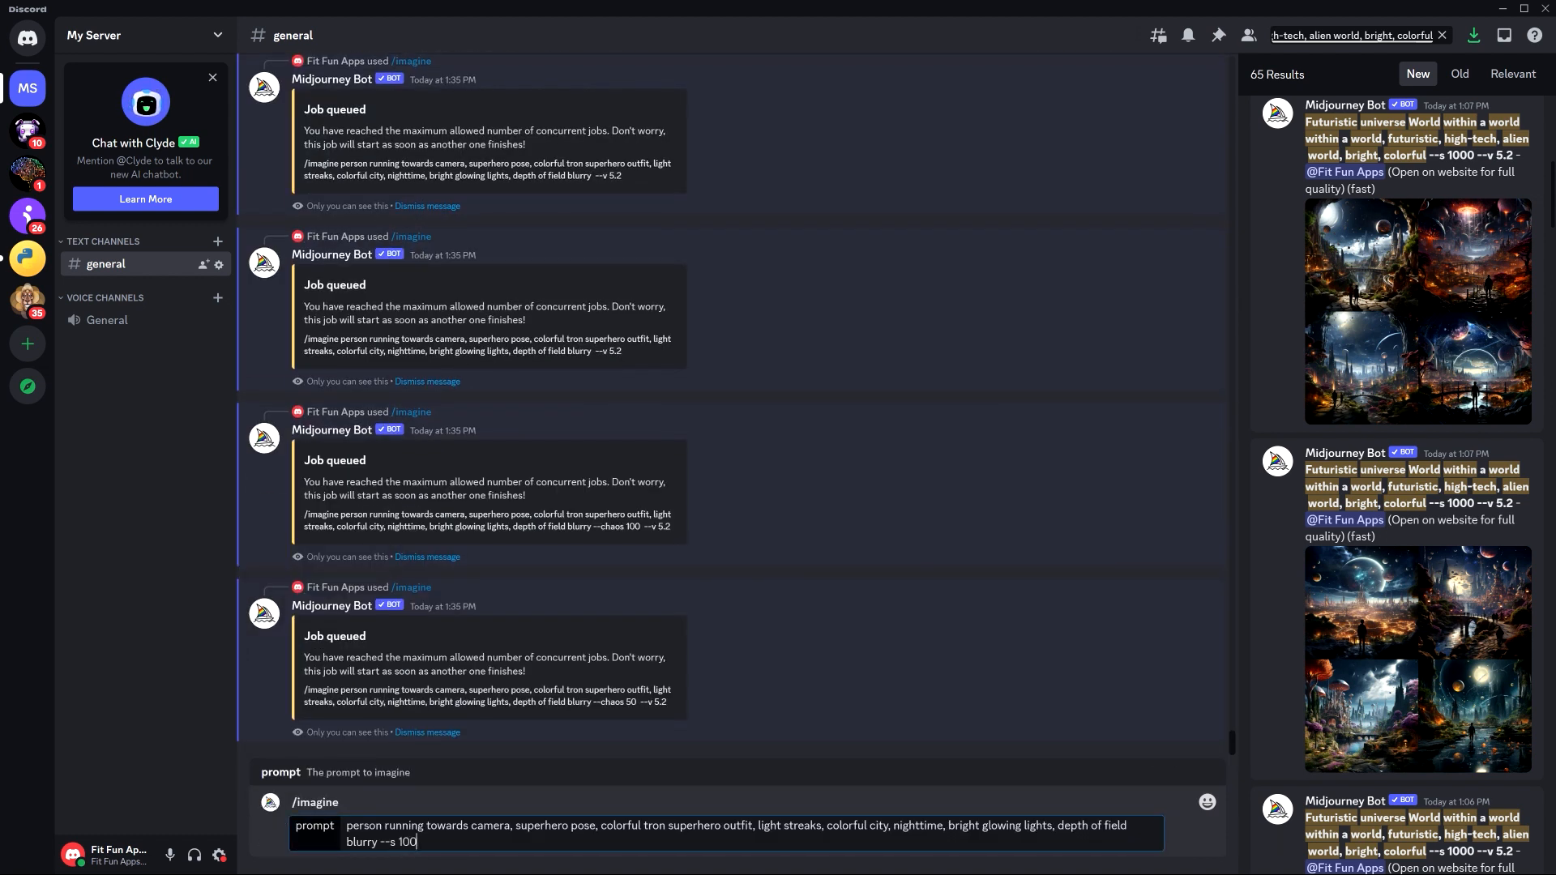
type("s 1000")
key("Return")
type("/")
key("Return")
key("ctrl+v")
type("s")
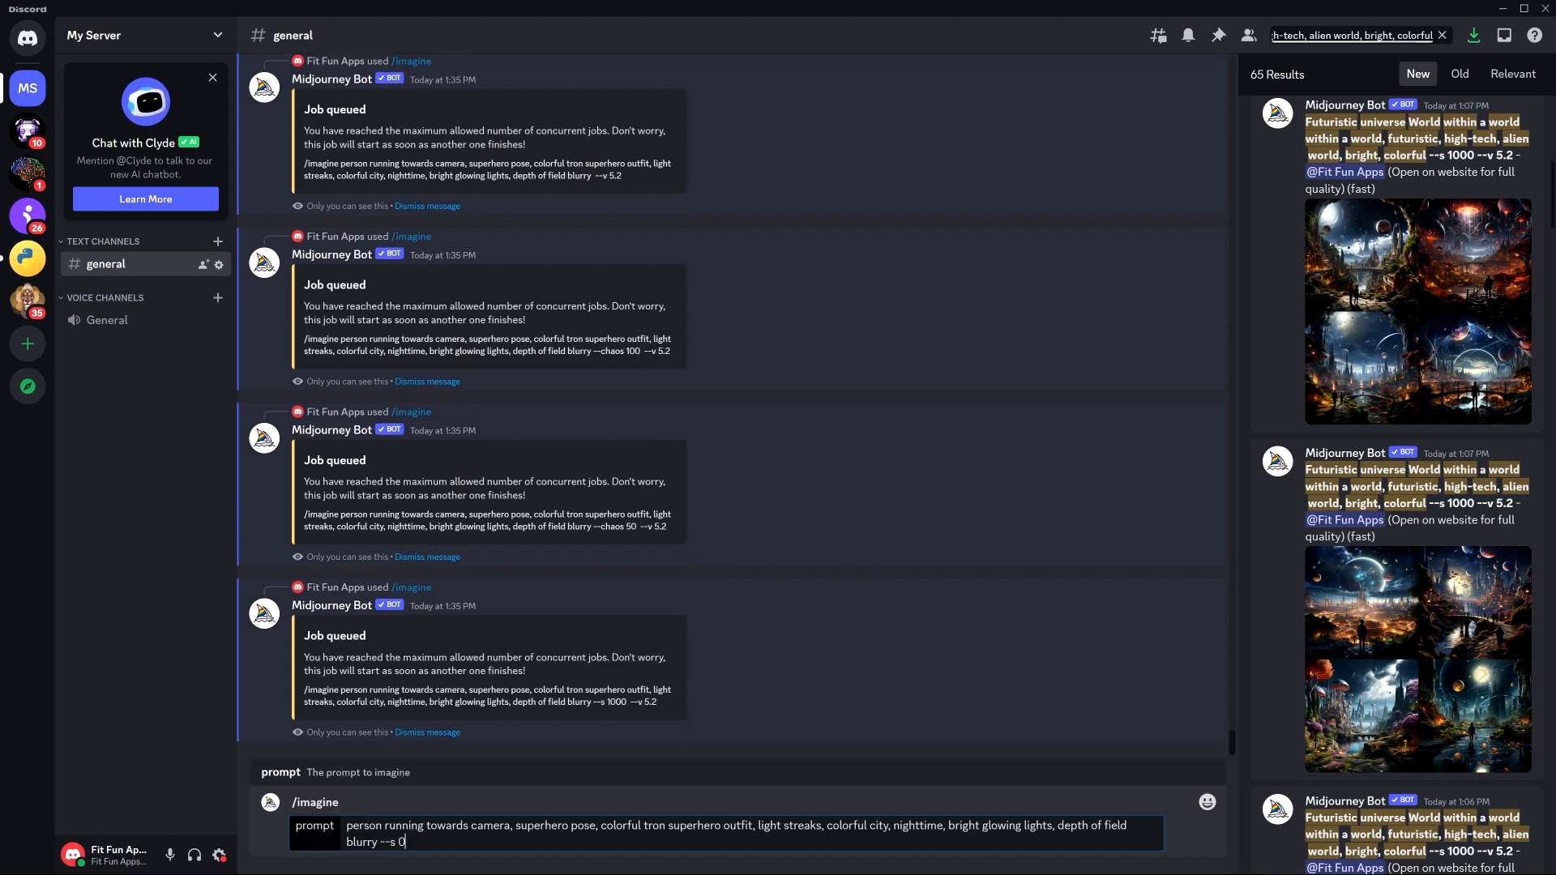
type(" 0")
key("Return")
Look through the other universe painting art gallery grids and examine them in enlarged view.
scroll(468, 612, "up", 10)
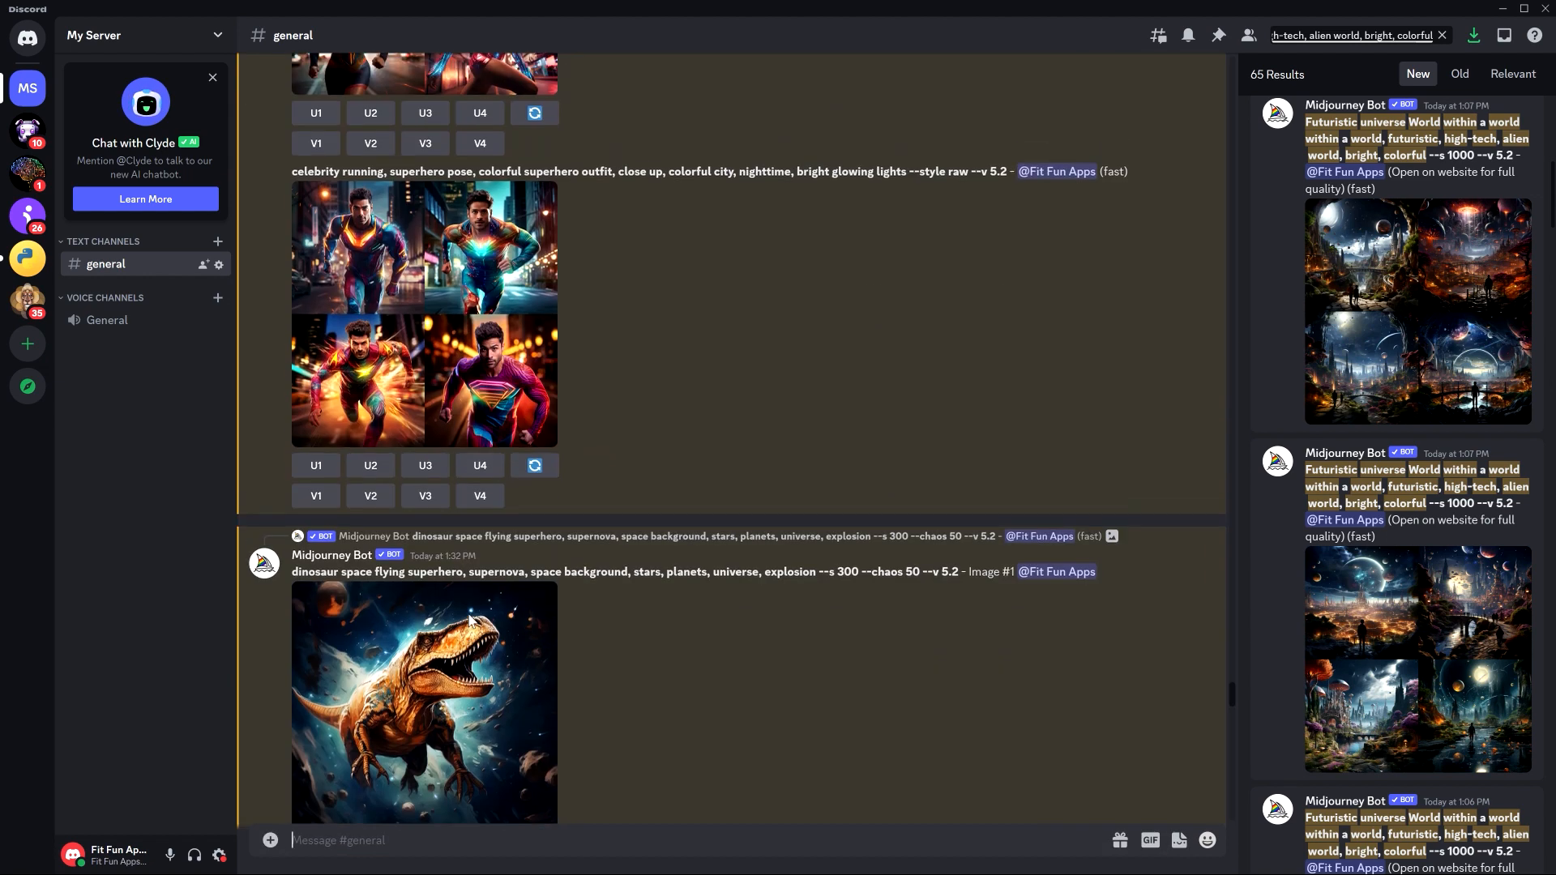
scroll(469, 618, "down", 15)
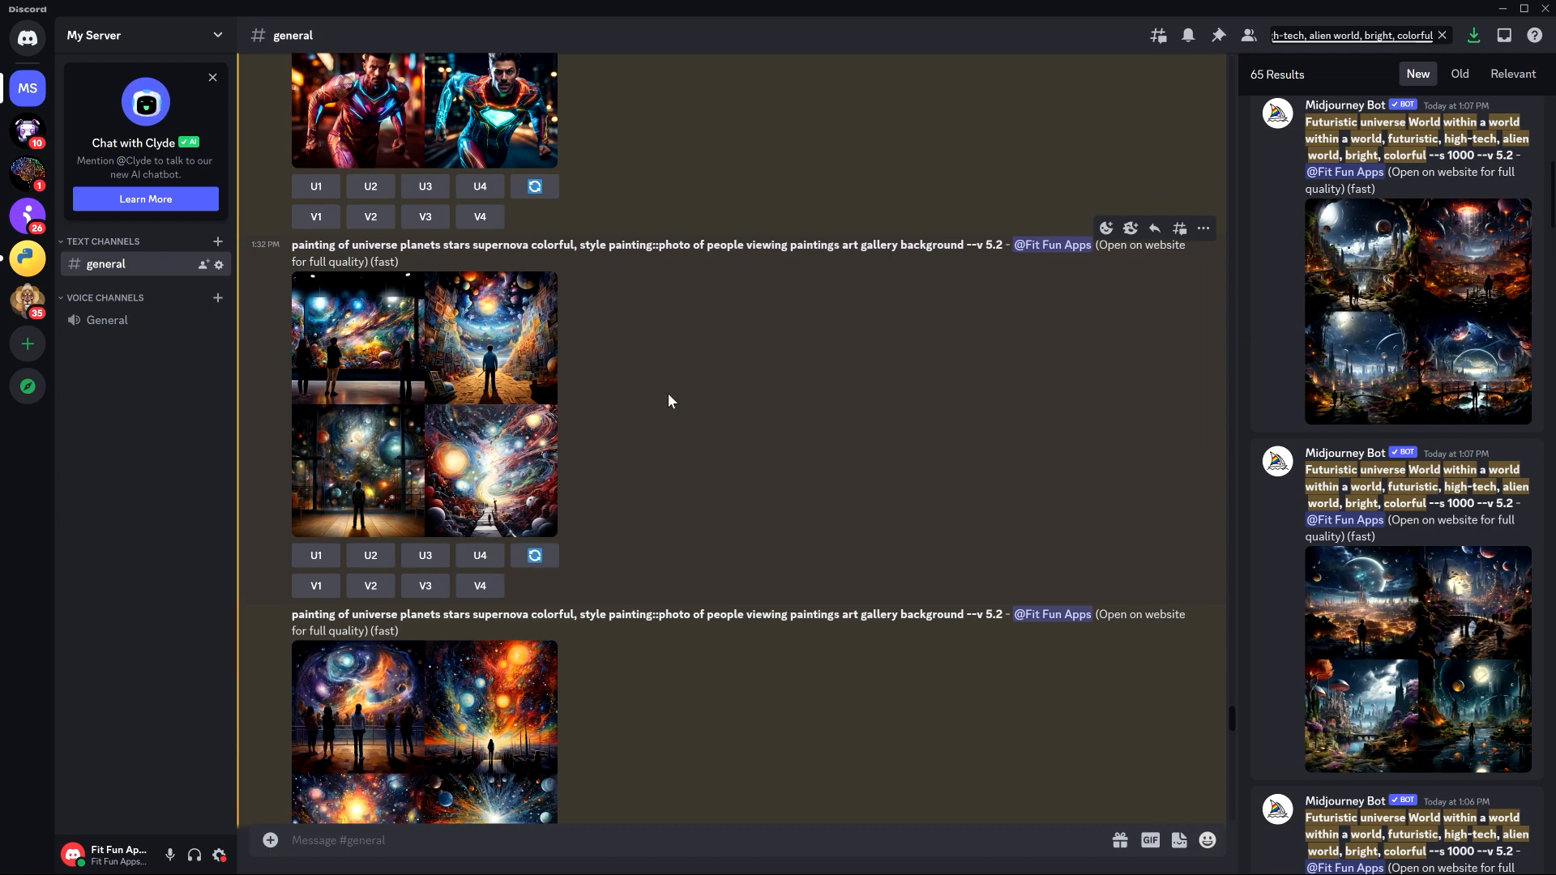
scroll(668, 394, "down", 4)
left_click(496, 487)
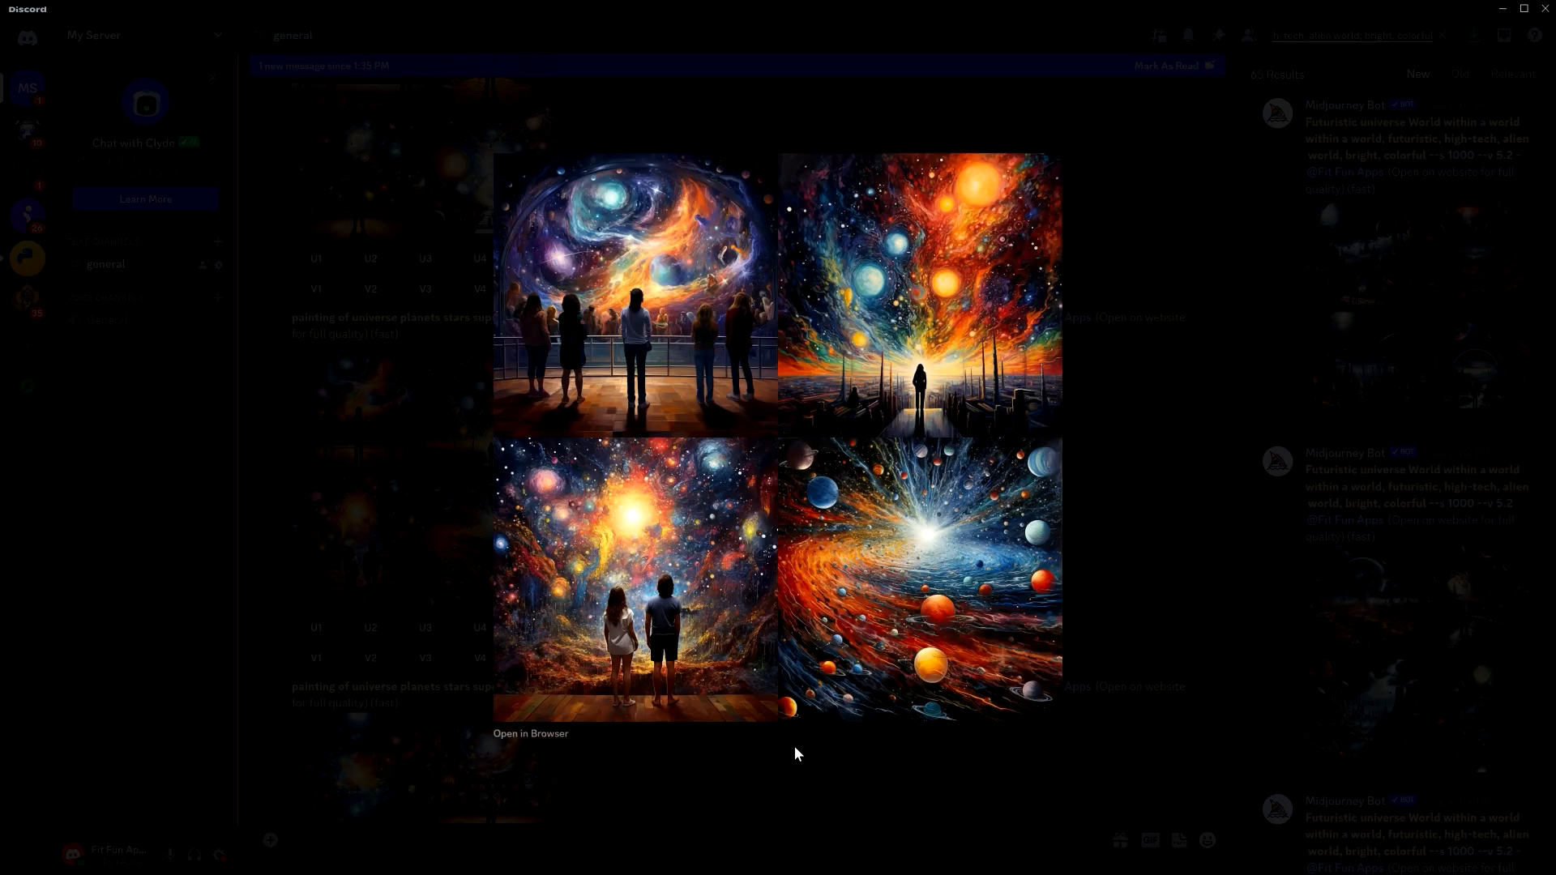
left_click(822, 794)
scroll(649, 600, "down", 4)
left_click(502, 486)
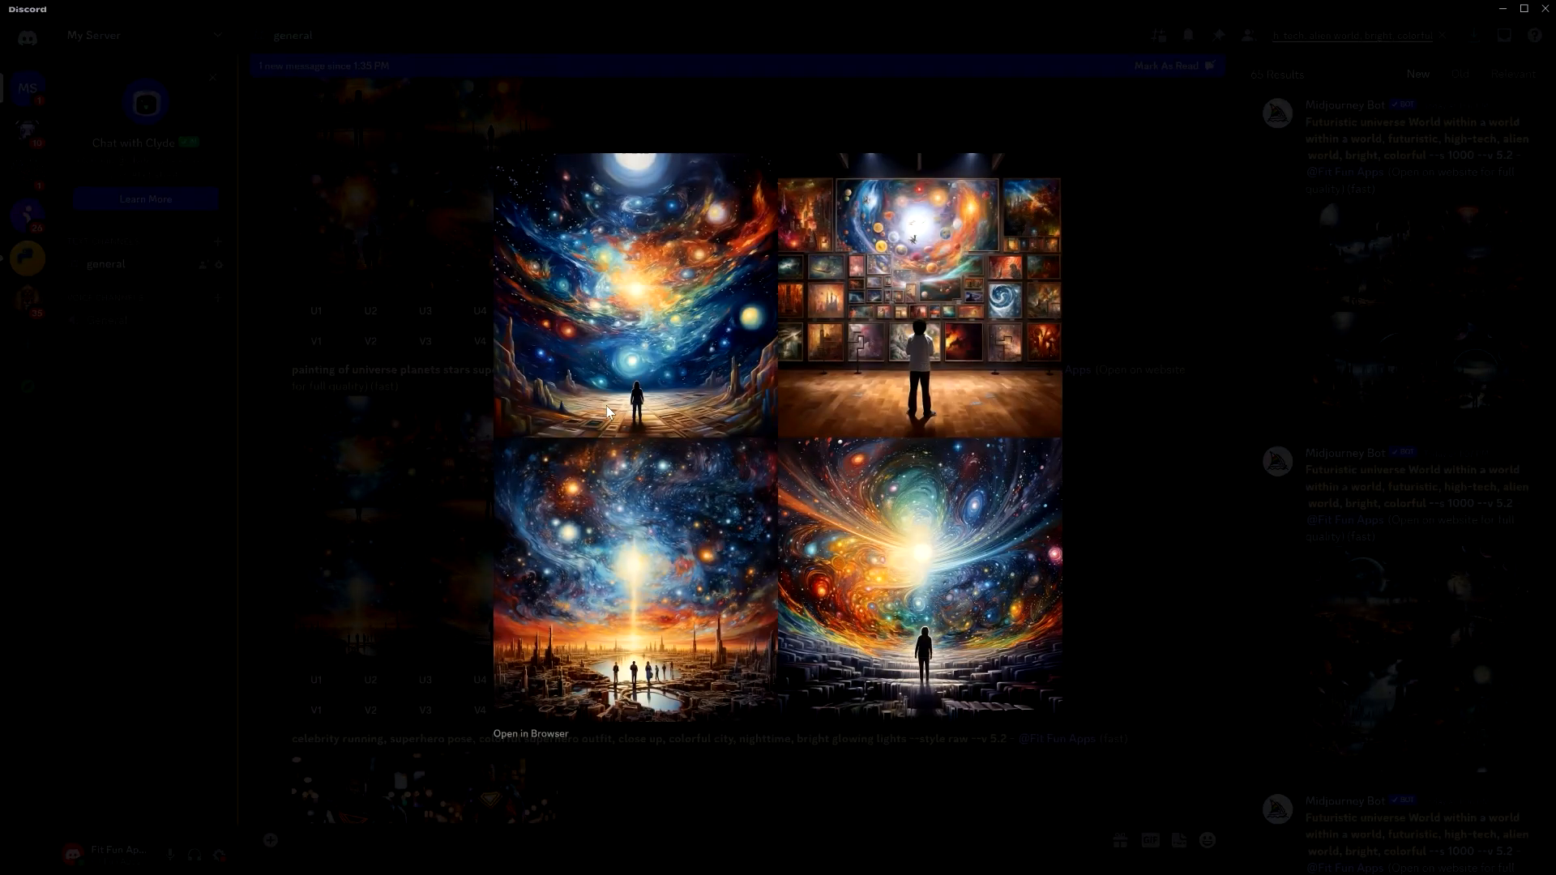
Compare two more universe painting art gallery grids enlarged and upscale the second image of the one with two figures in its fourth image.
left_click(1136, 442)
scroll(381, 498, "down", 12)
left_click(355, 324)
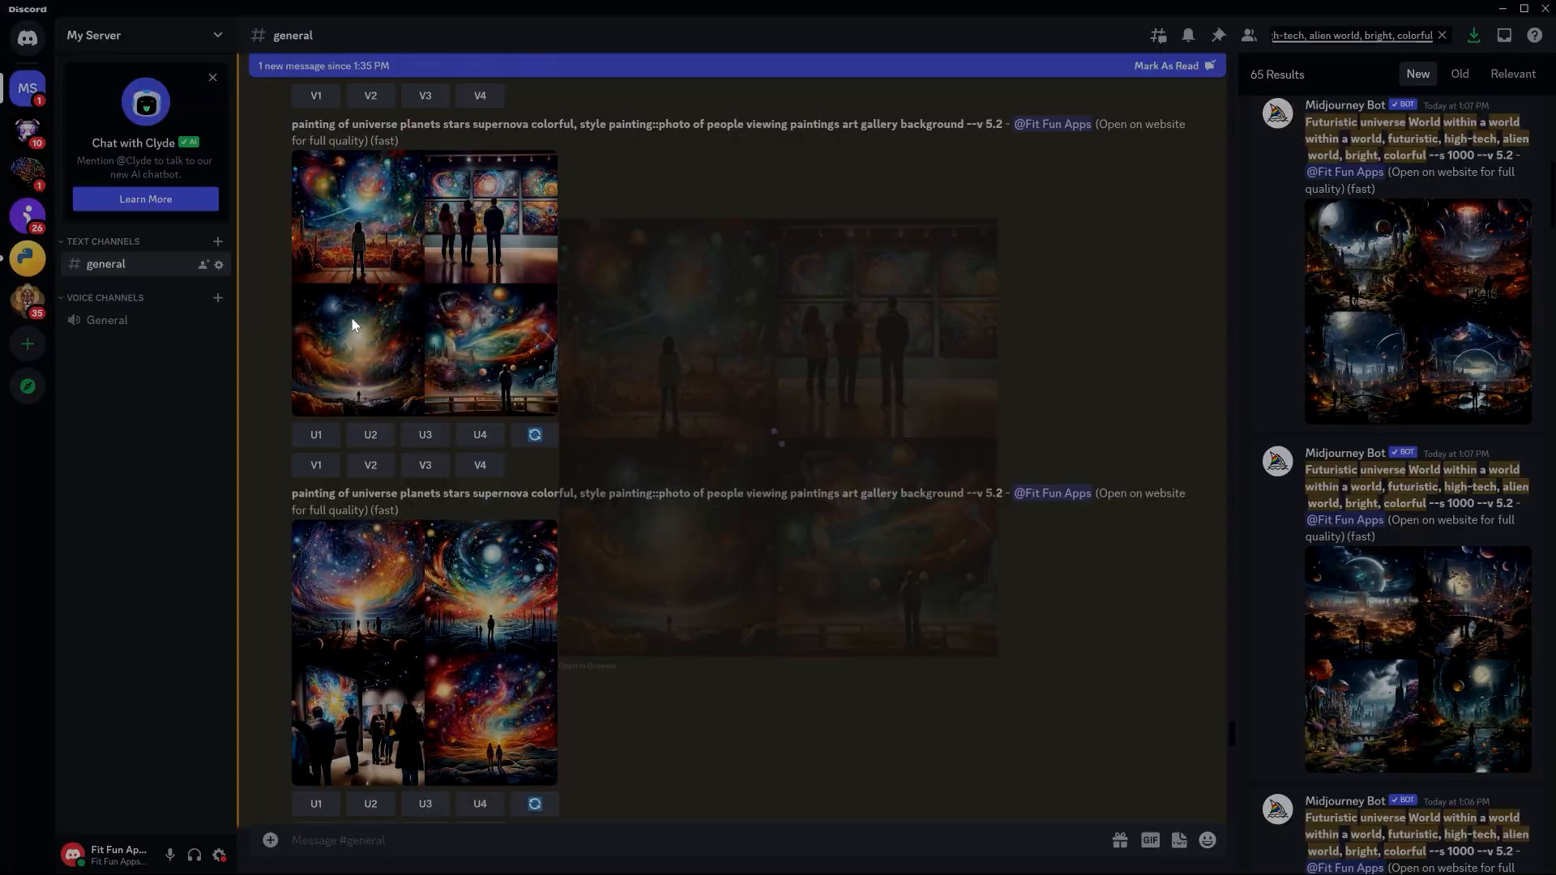
left_click(1121, 490)
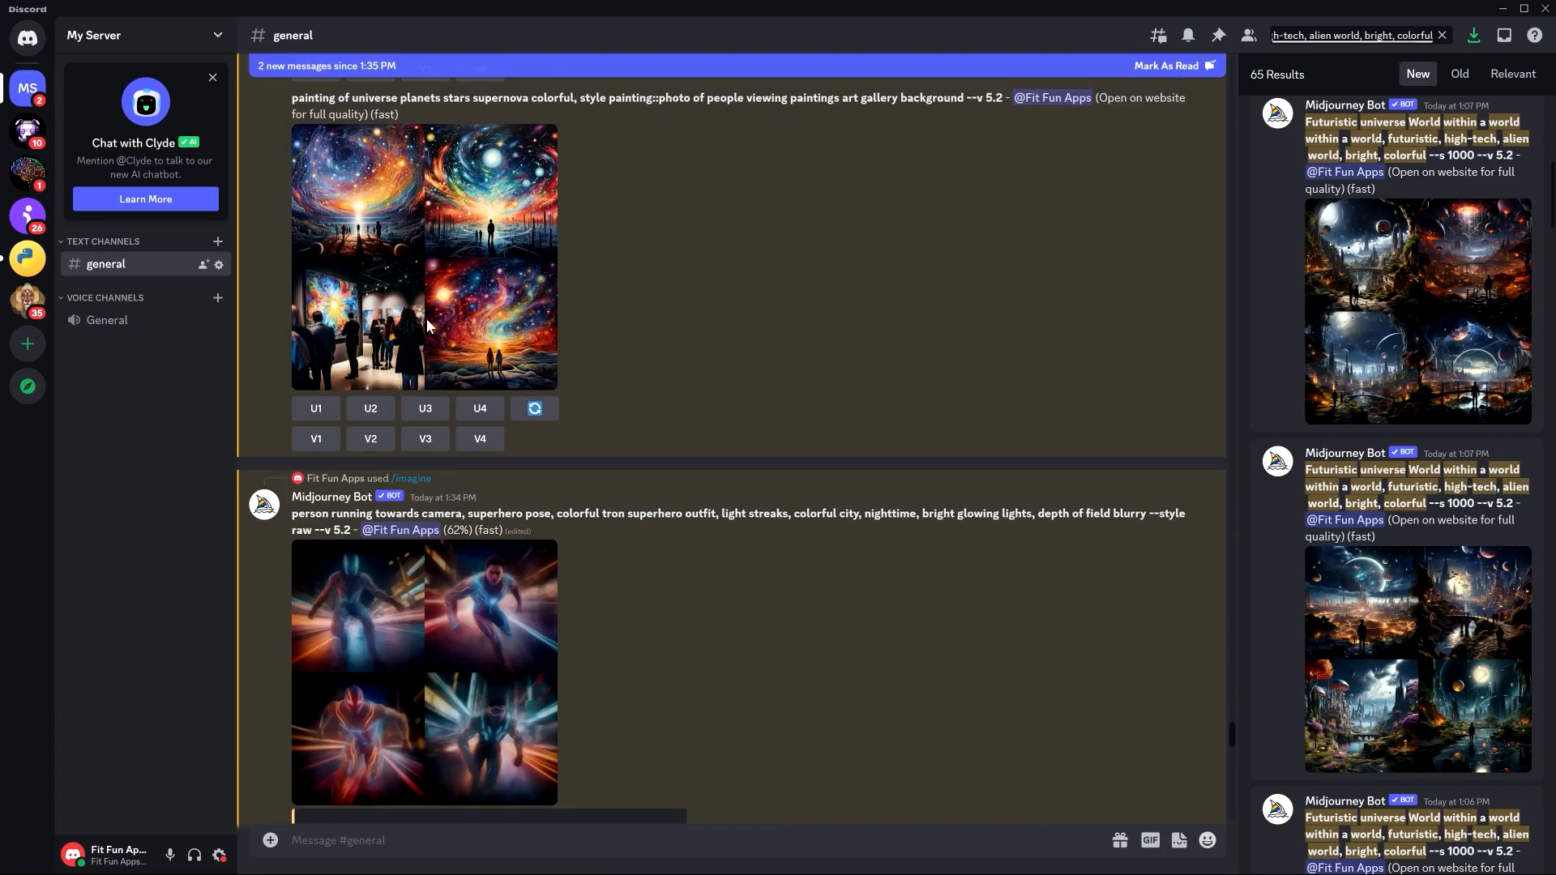
left_click(427, 318)
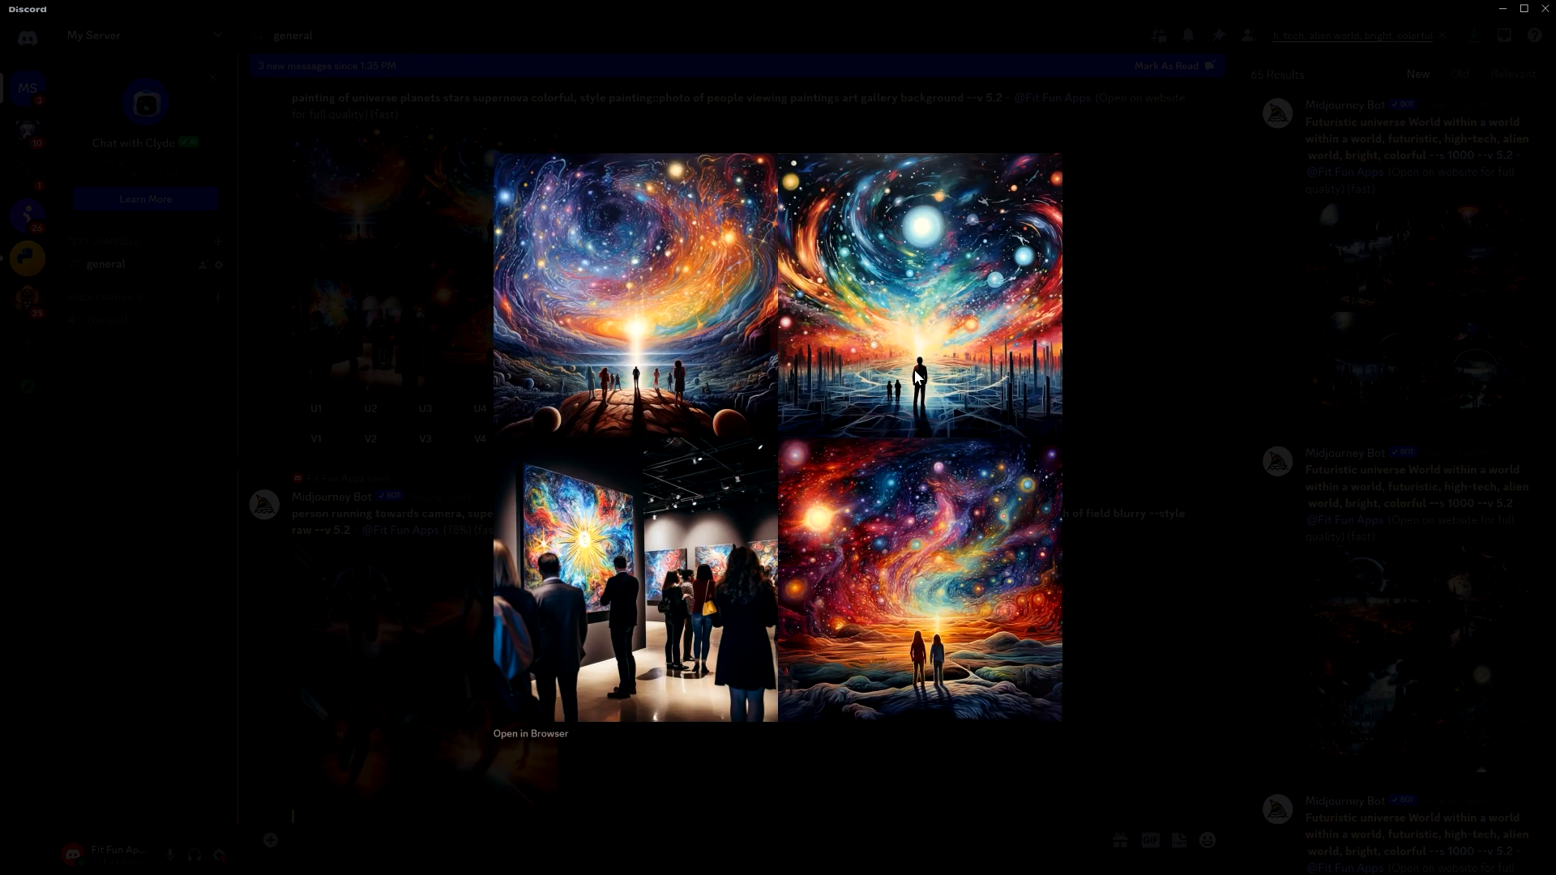
key("Escape")
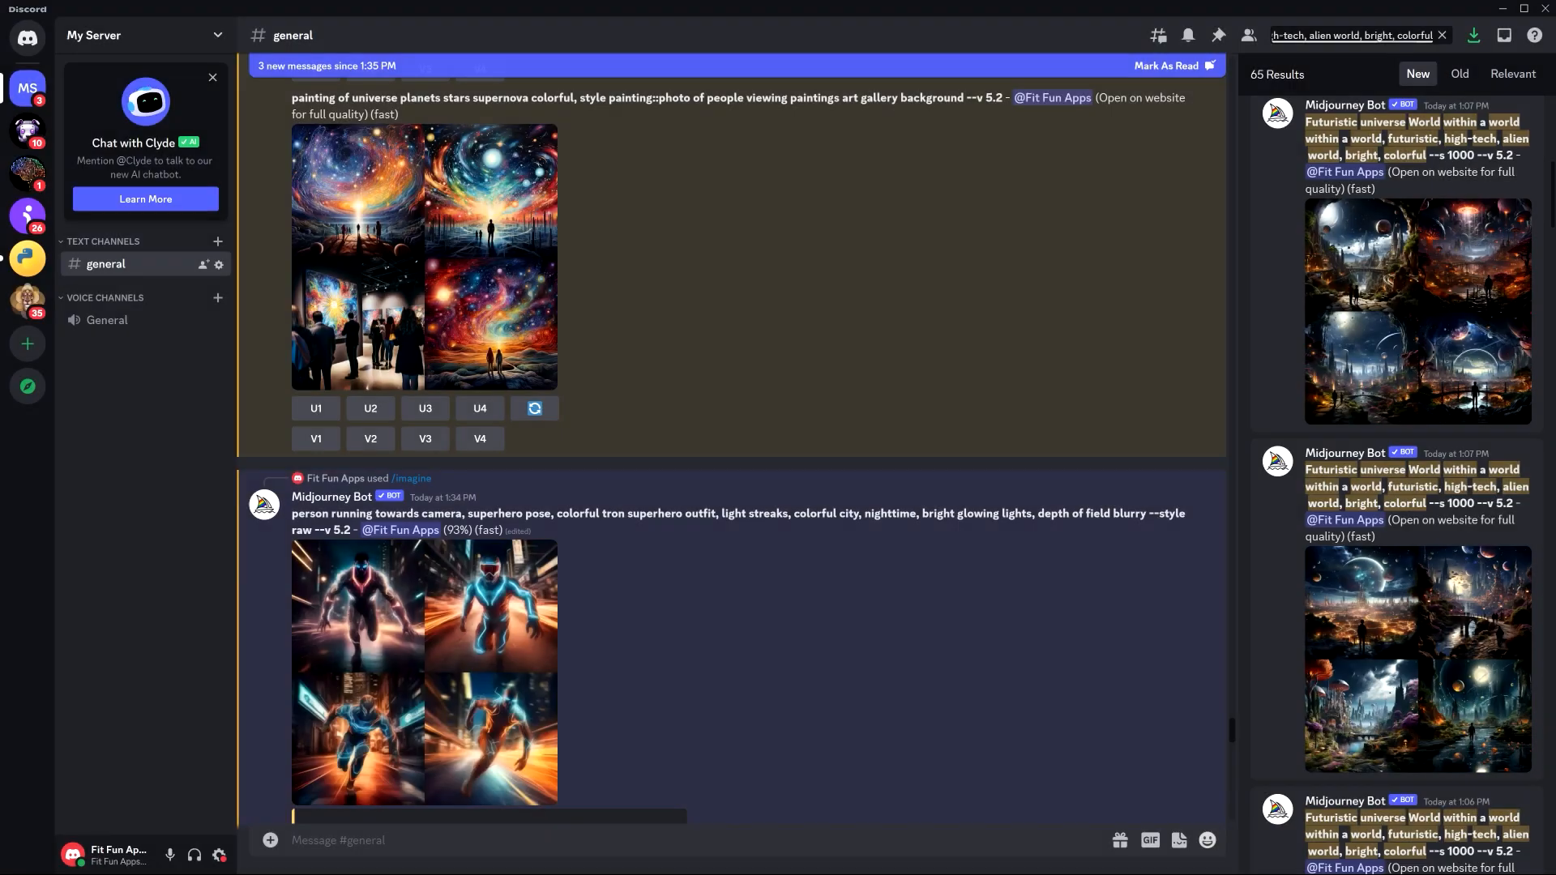
left_click(370, 408)
Examine another universe painting grid and the two person running grids made with --style raw in enlarged view.
scroll(714, 489, "down", 20)
scroll(715, 489, "up", 8)
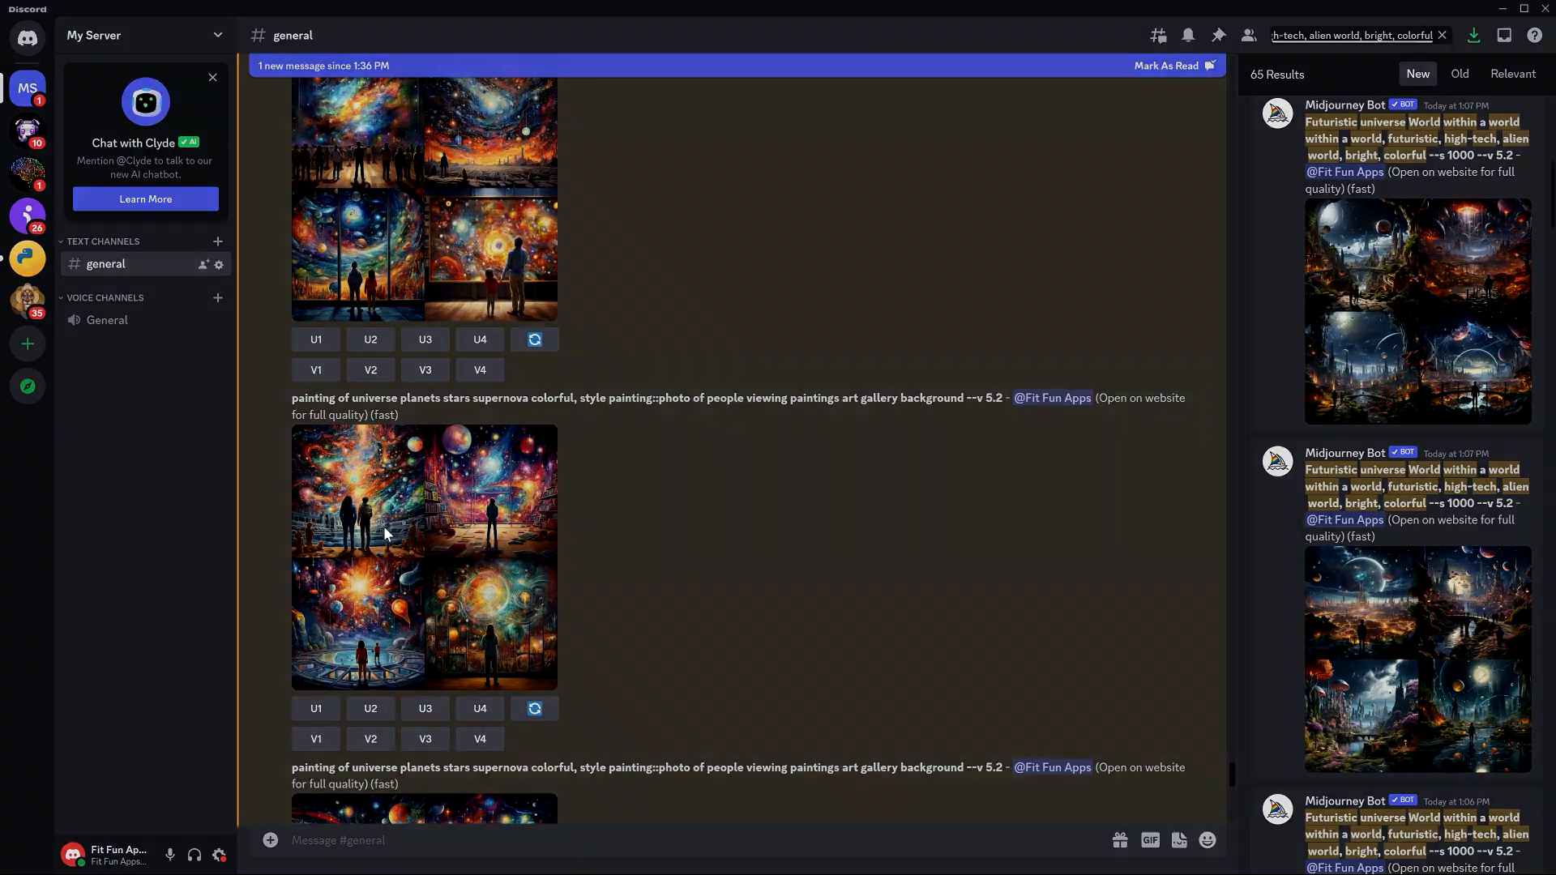
left_click(385, 535)
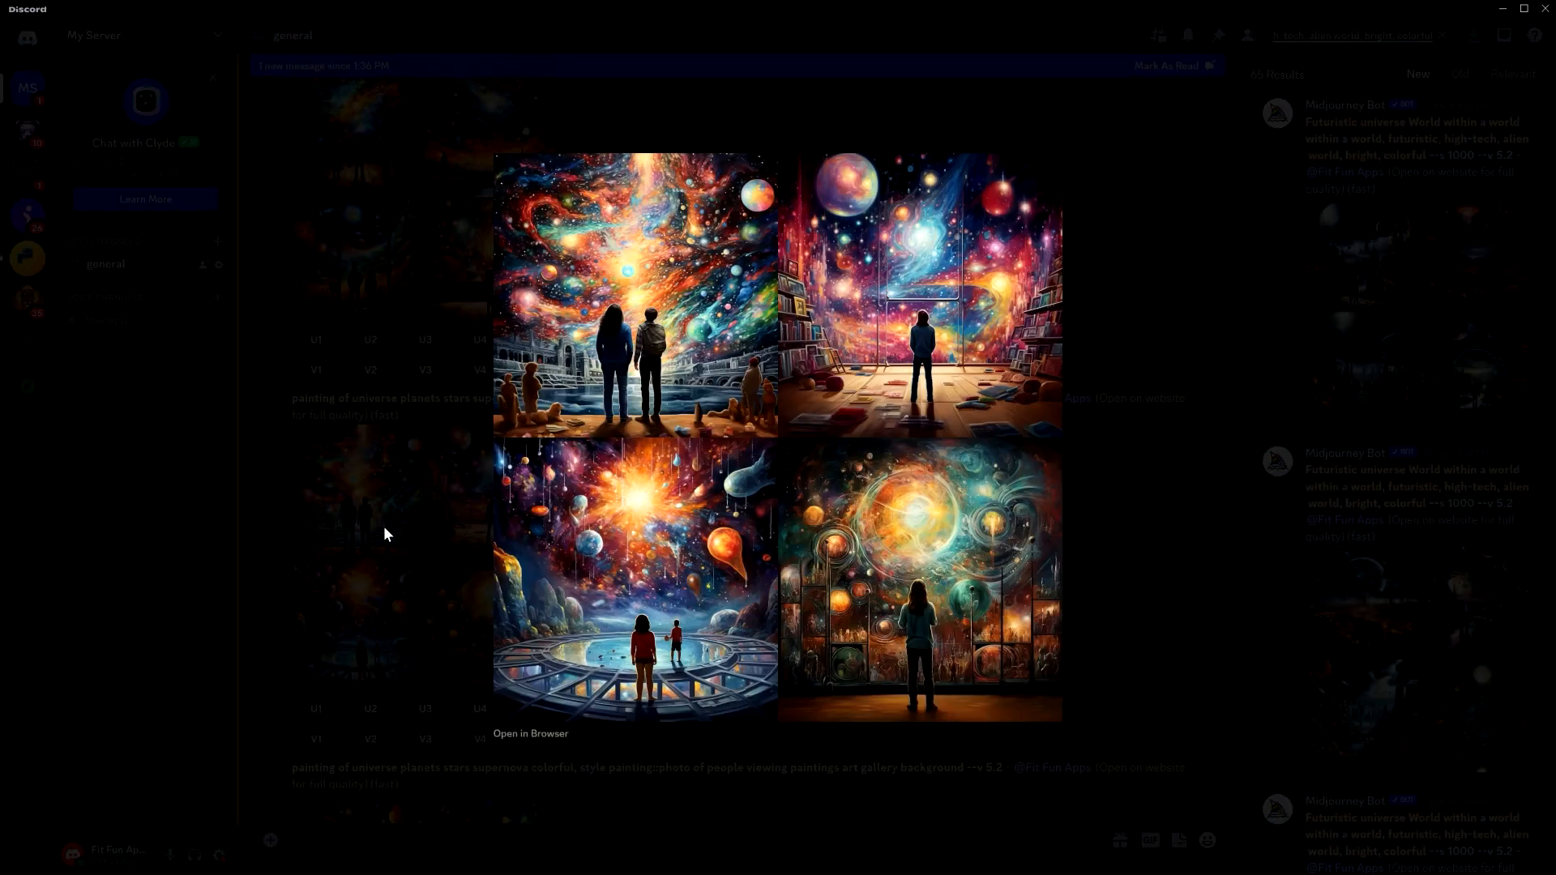
left_click(382, 527)
scroll(585, 582, "down", 5)
scroll(585, 585, "down", 3)
left_click(395, 312)
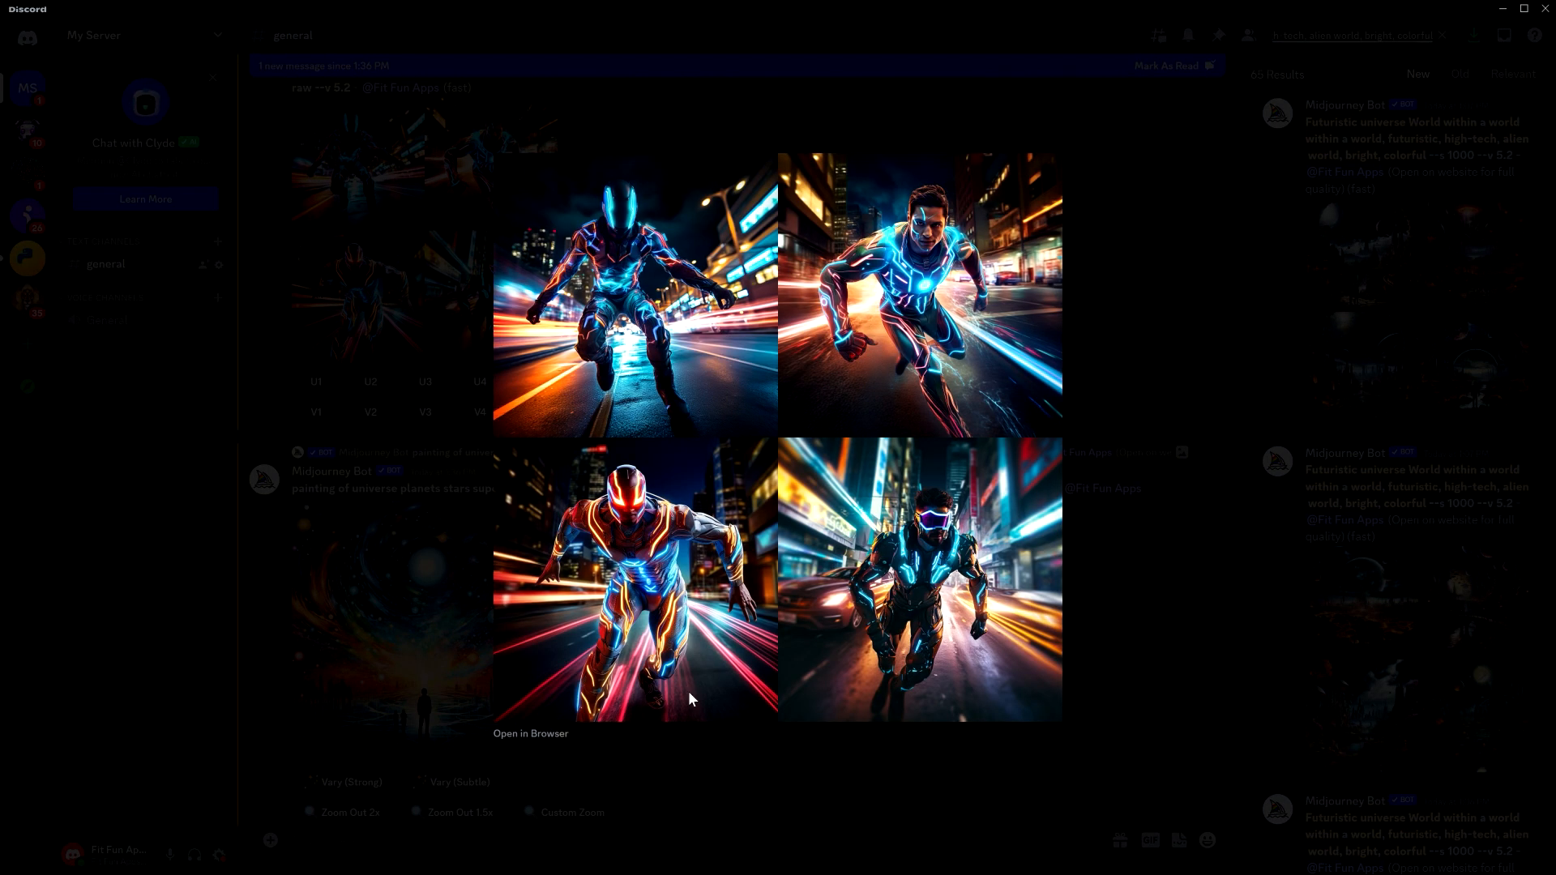
left_click(735, 768)
scroll(708, 466, "down", 5)
left_click(486, 576)
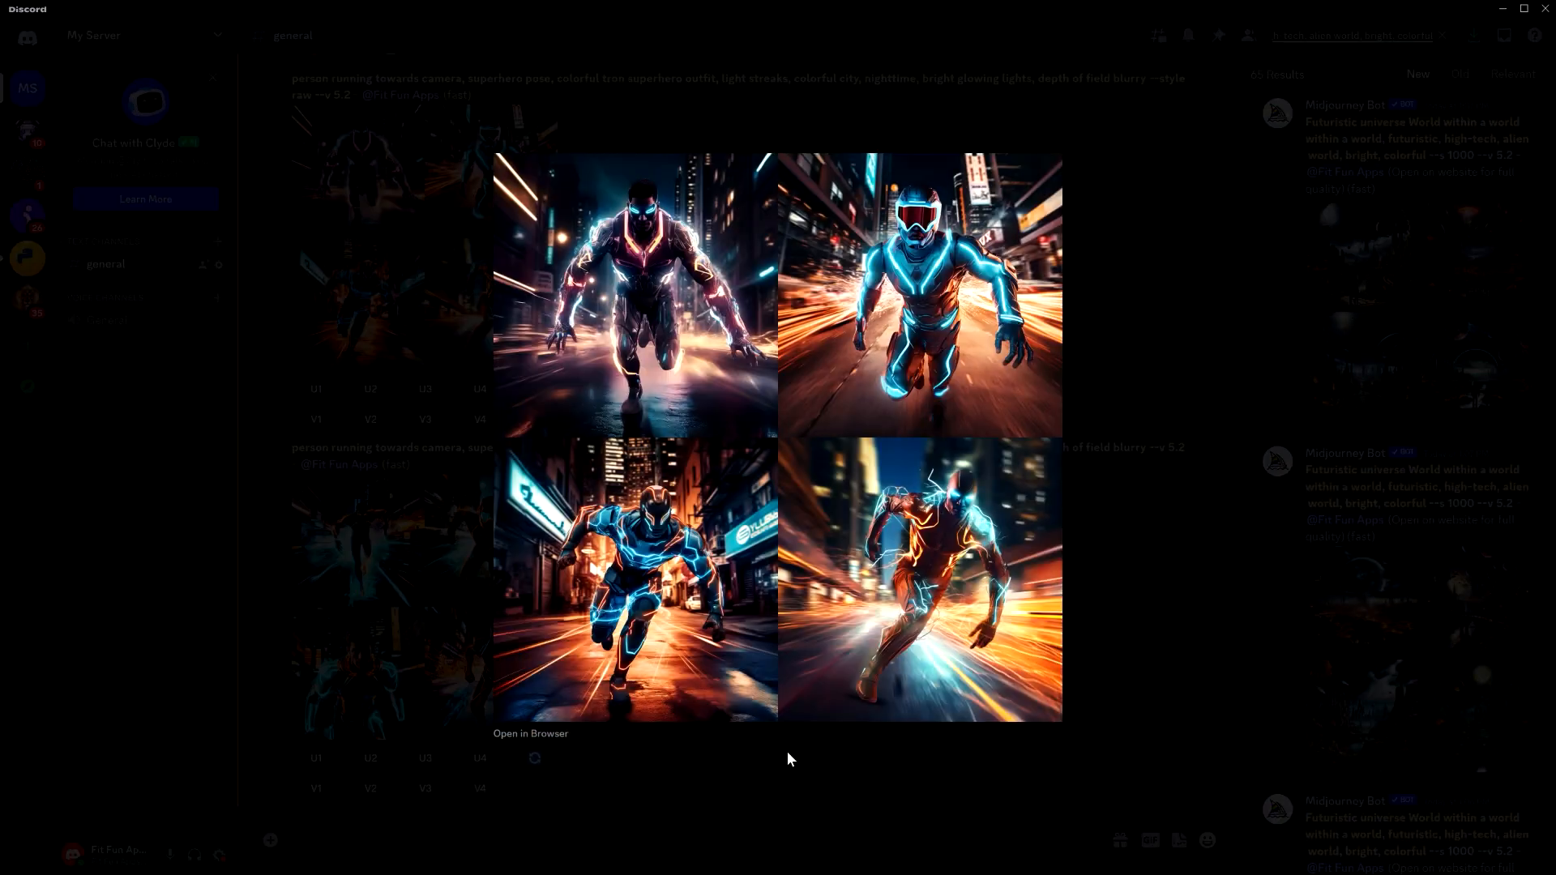
left_click(1072, 626)
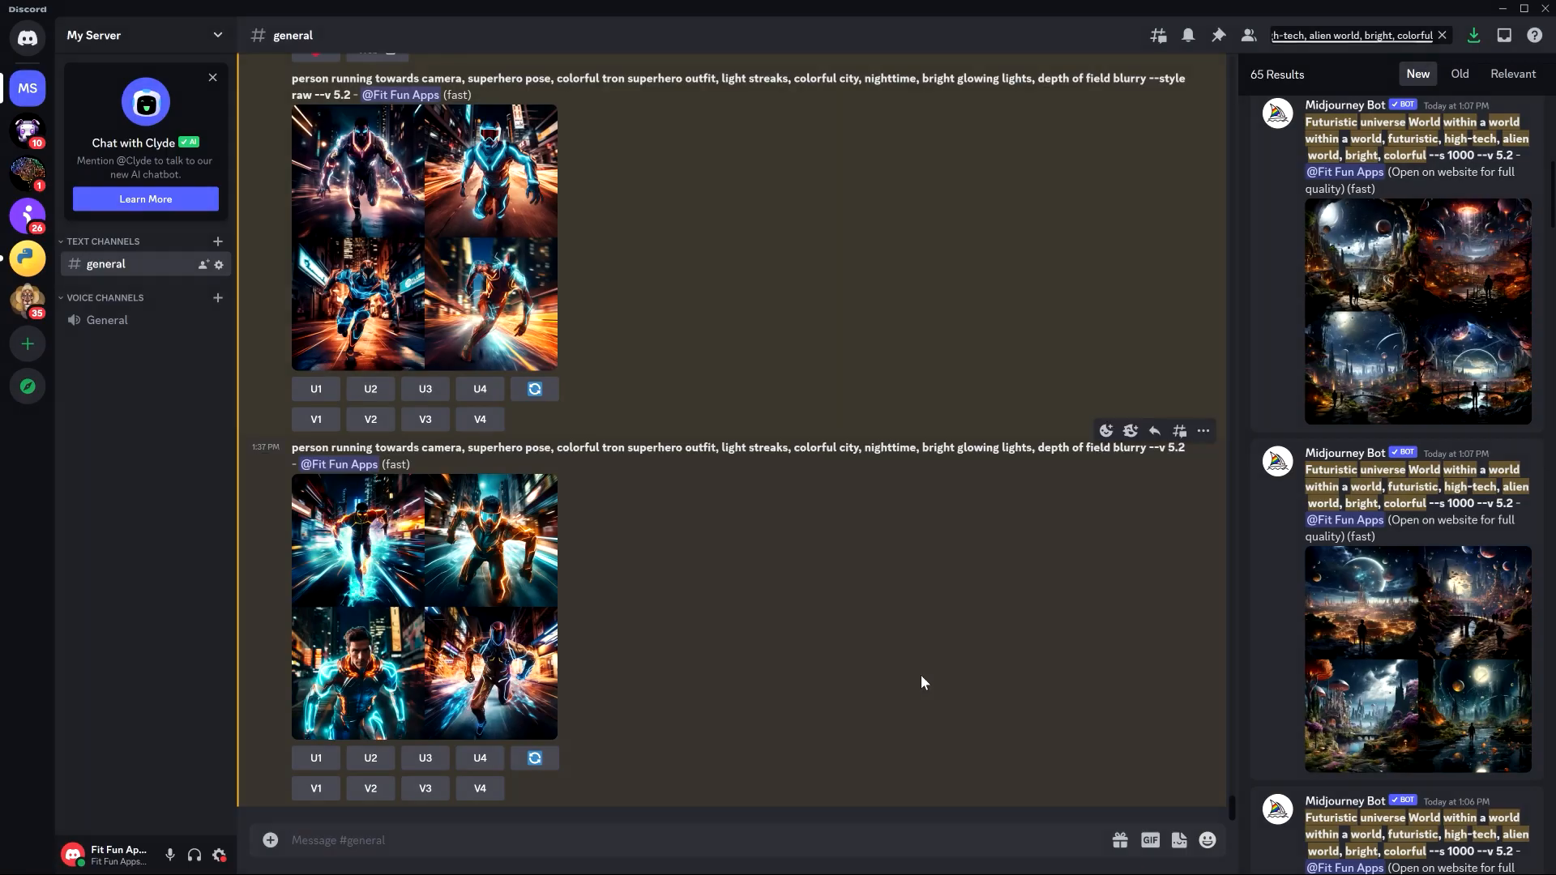
Compare the person running grids made without --style raw and upscale the first image, the runner trailing cyan energy.
scroll(920, 674, "up", 20)
scroll(921, 674, "up", 3)
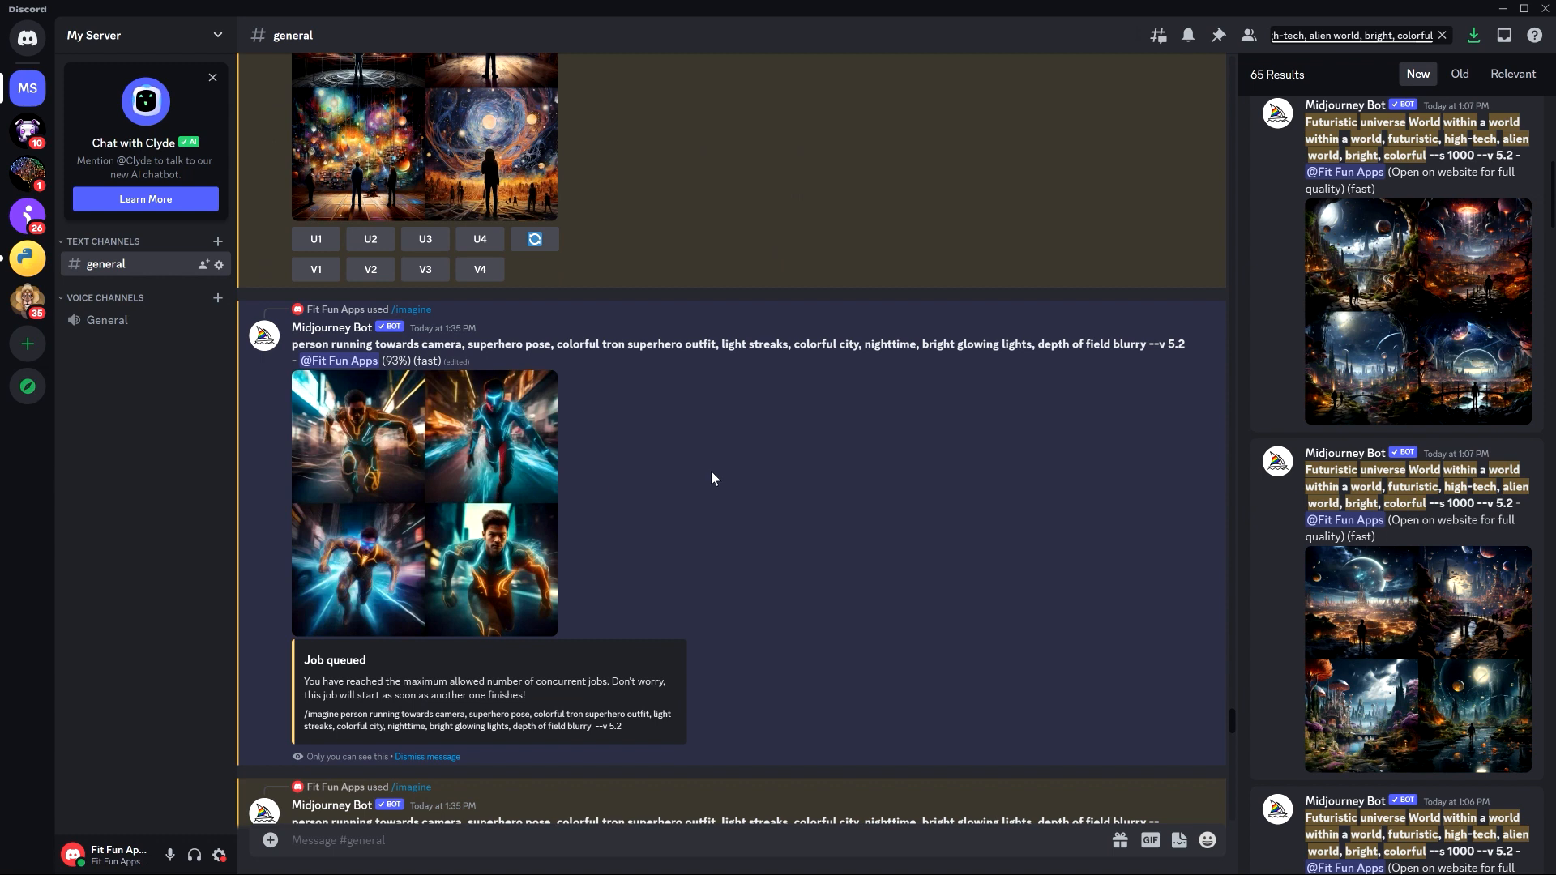
scroll(741, 418, "up", 6)
scroll(741, 418, "down", 10)
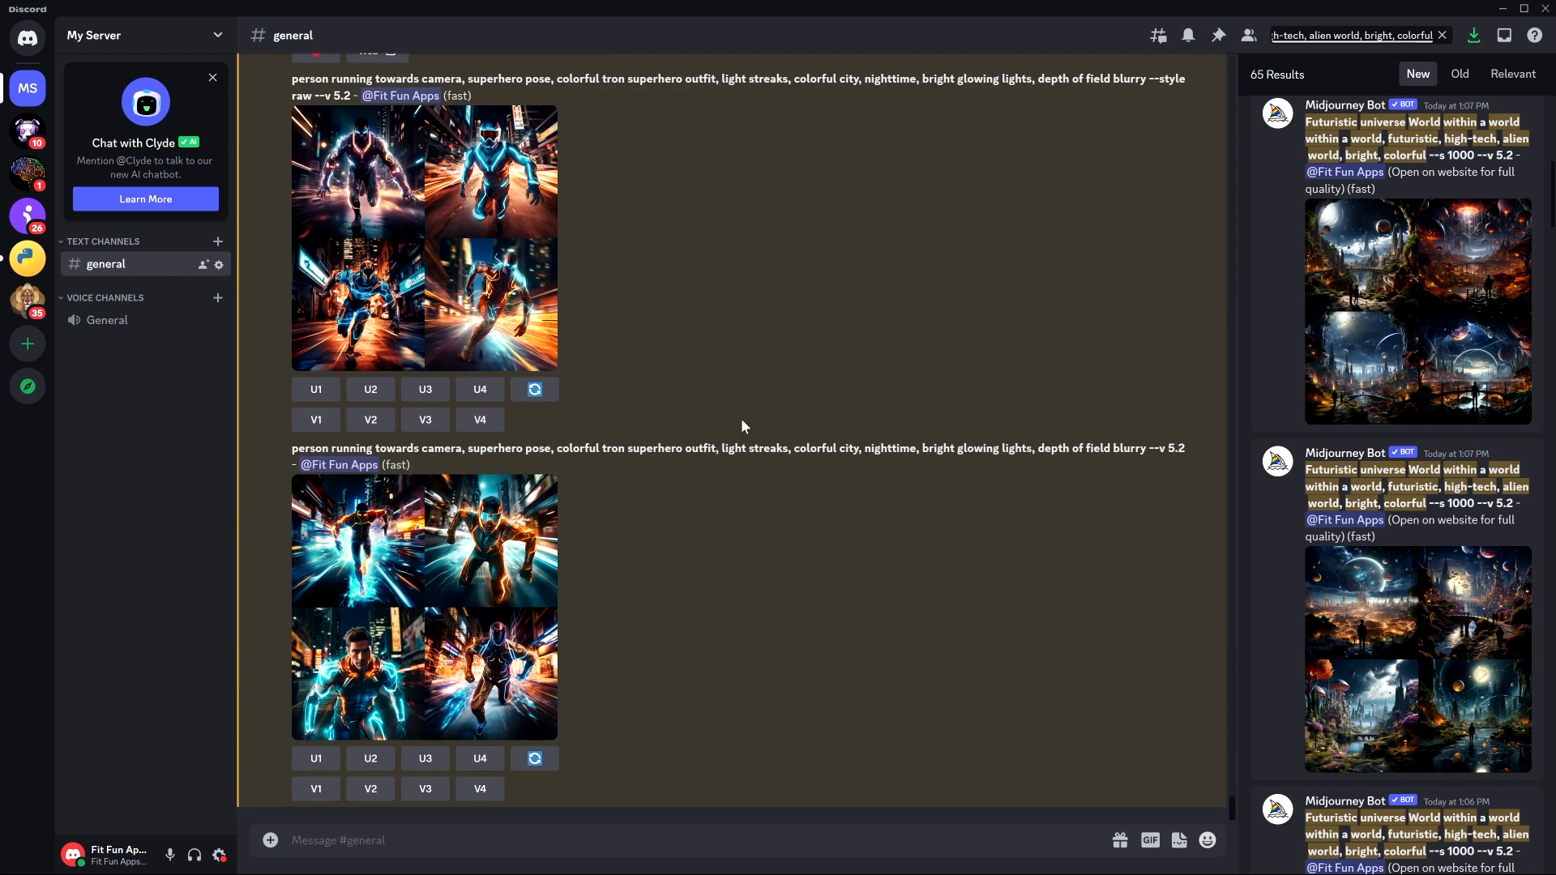
scroll(435, 655, "down", 4)
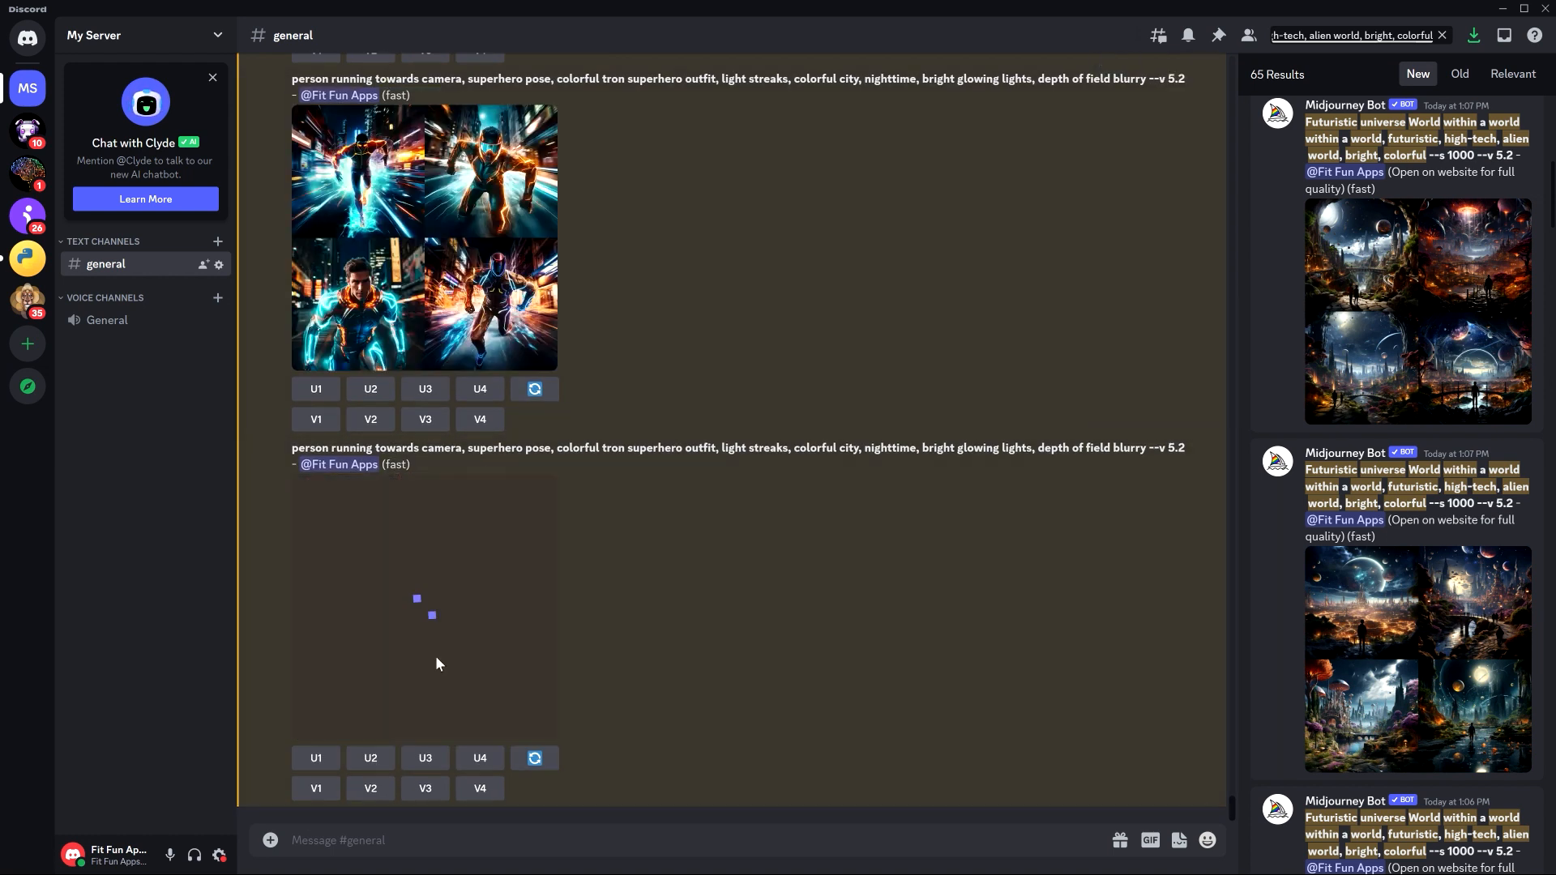
left_click(330, 551)
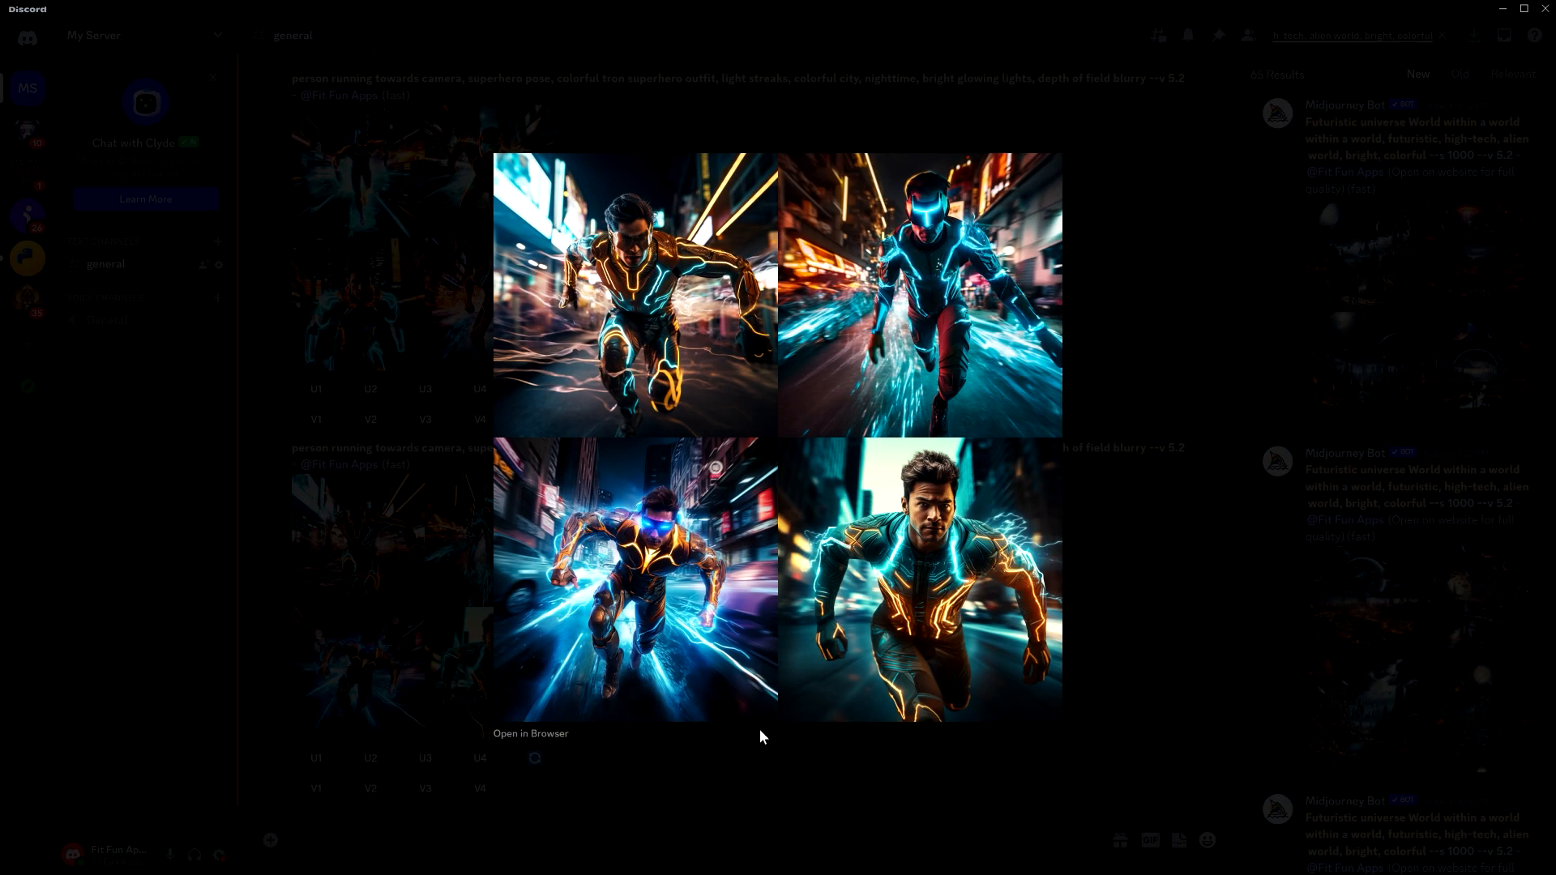
left_click(418, 548)
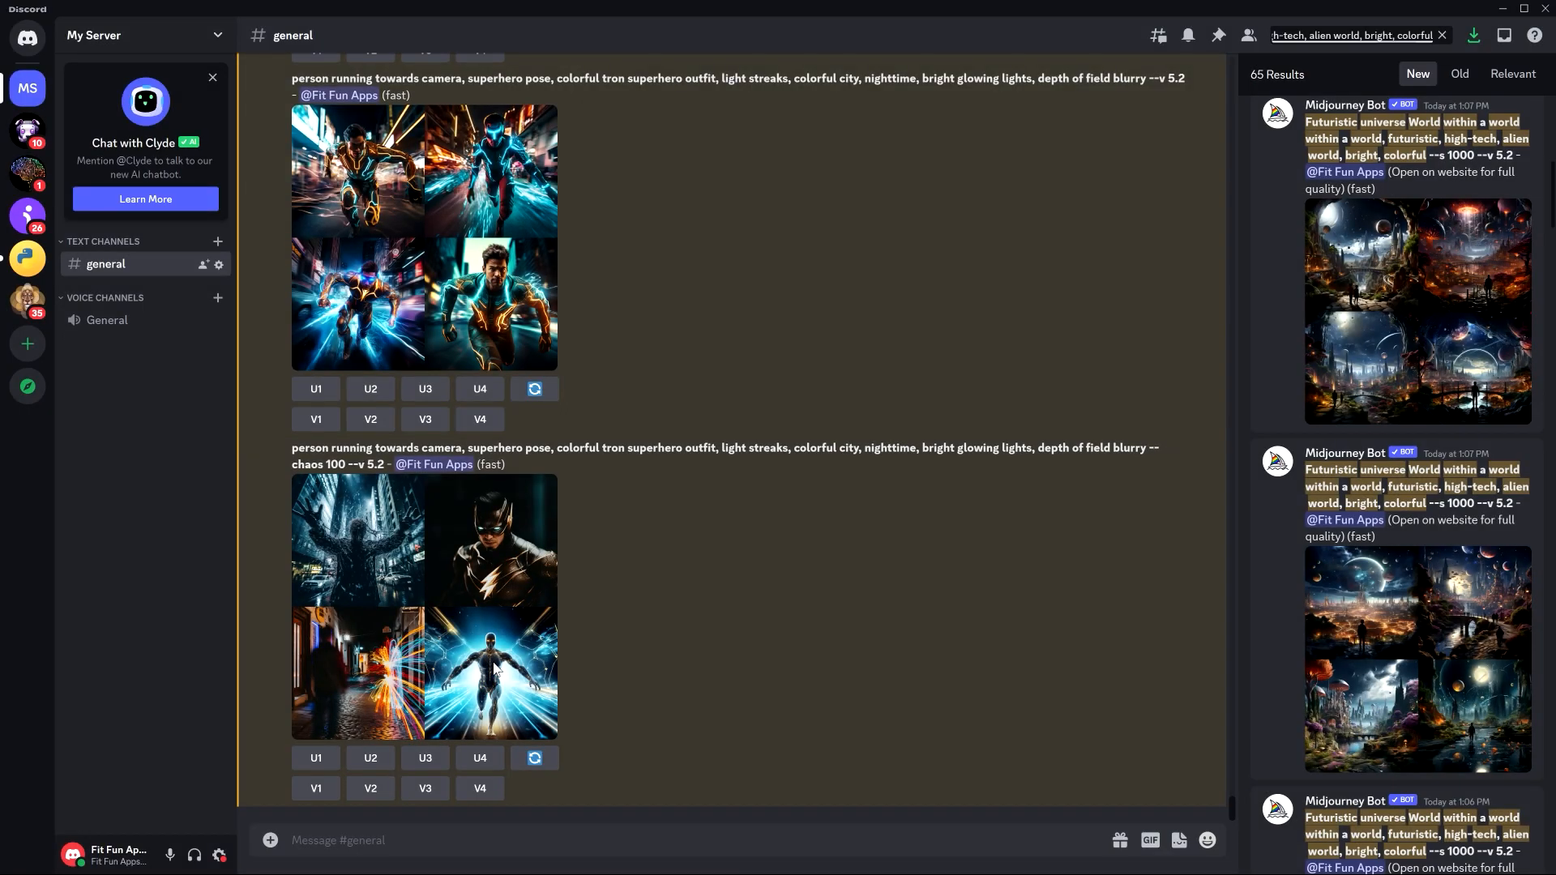
left_click(464, 216)
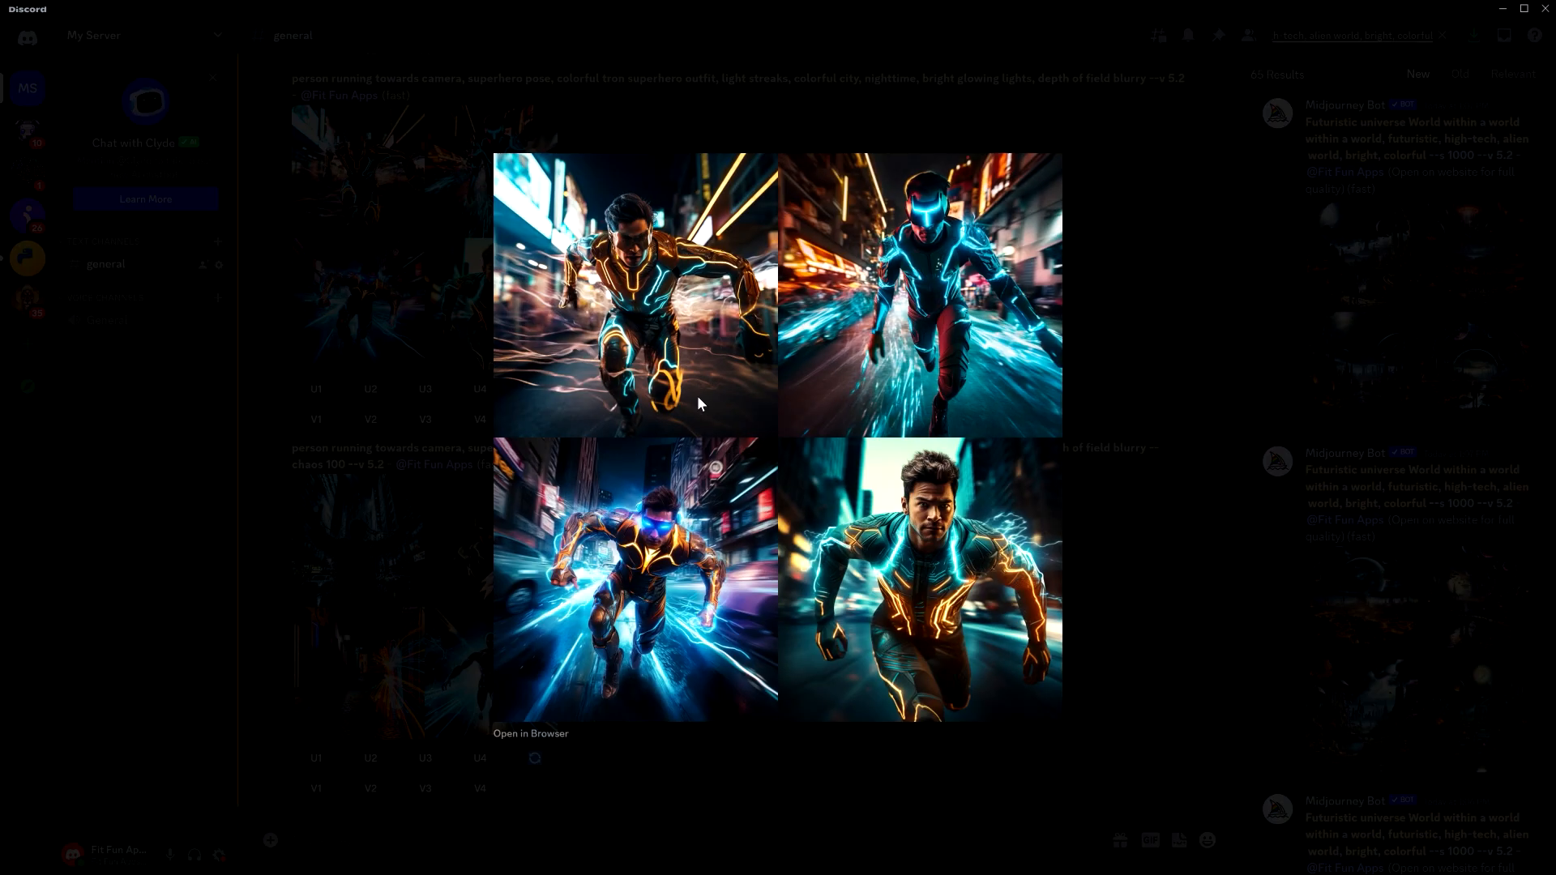
left_click(385, 551)
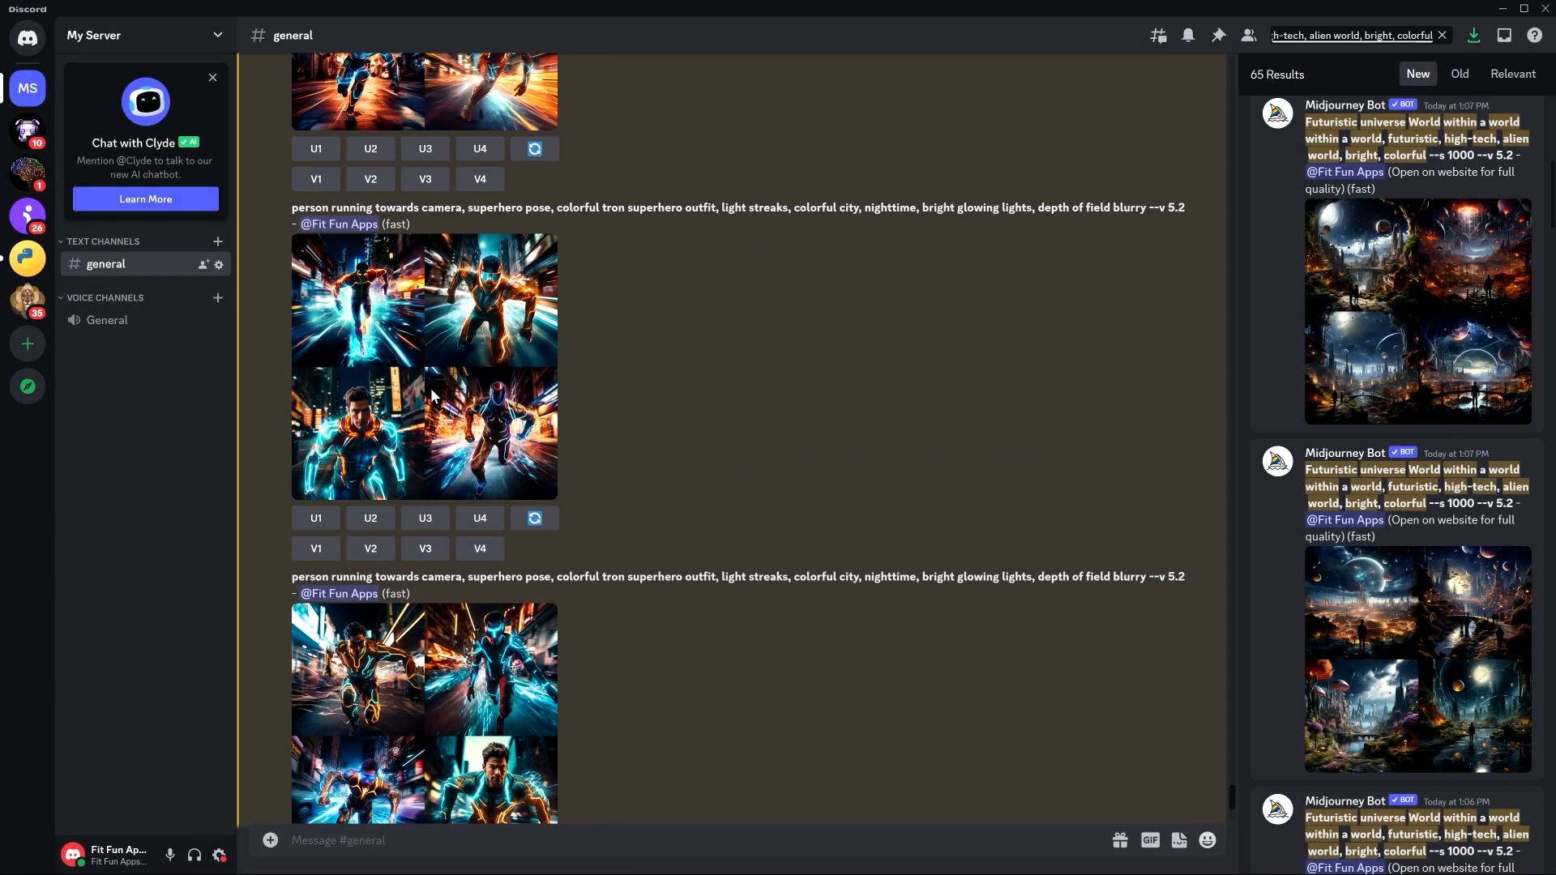
left_click(432, 395)
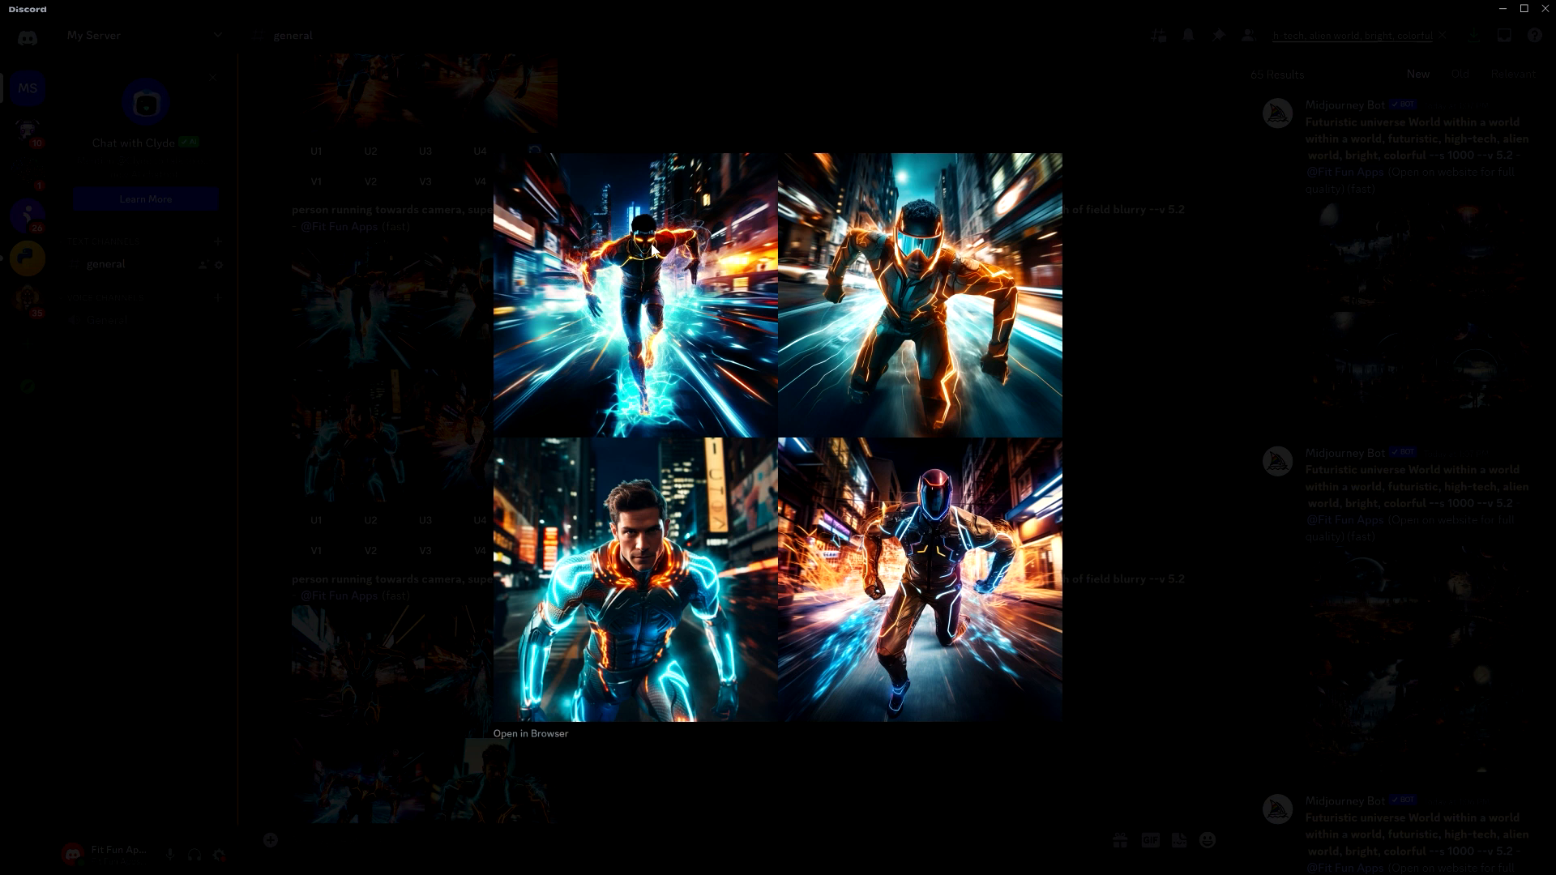
left_click(394, 354)
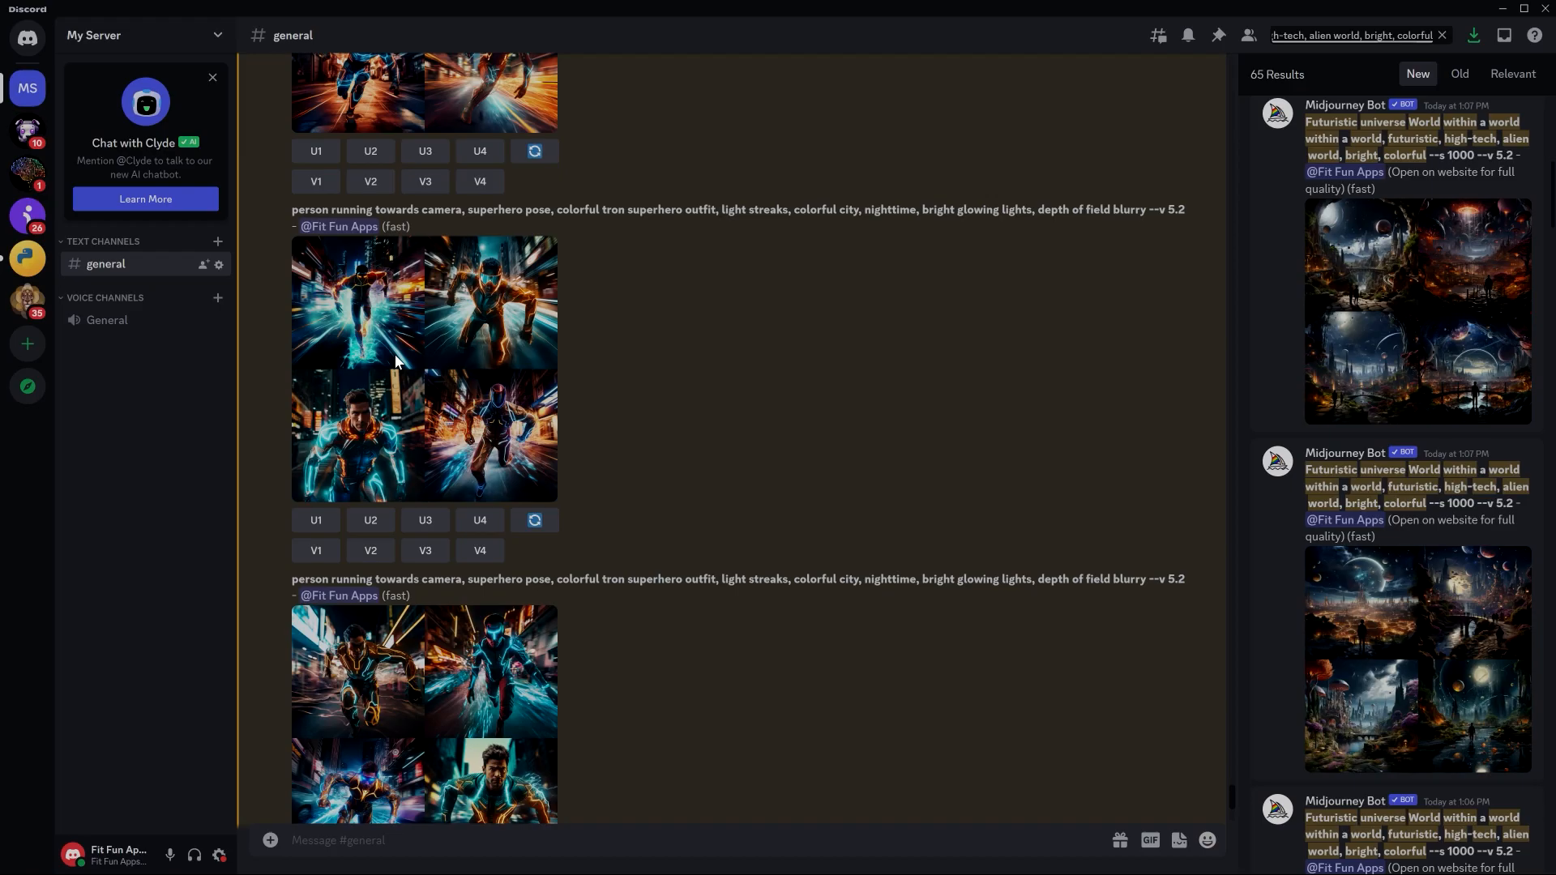
left_click(316, 520)
Find the upscaled image of the orange dinosaur flying in space in the channel history and zoom it out 2x.
scroll(809, 601, "up", 15)
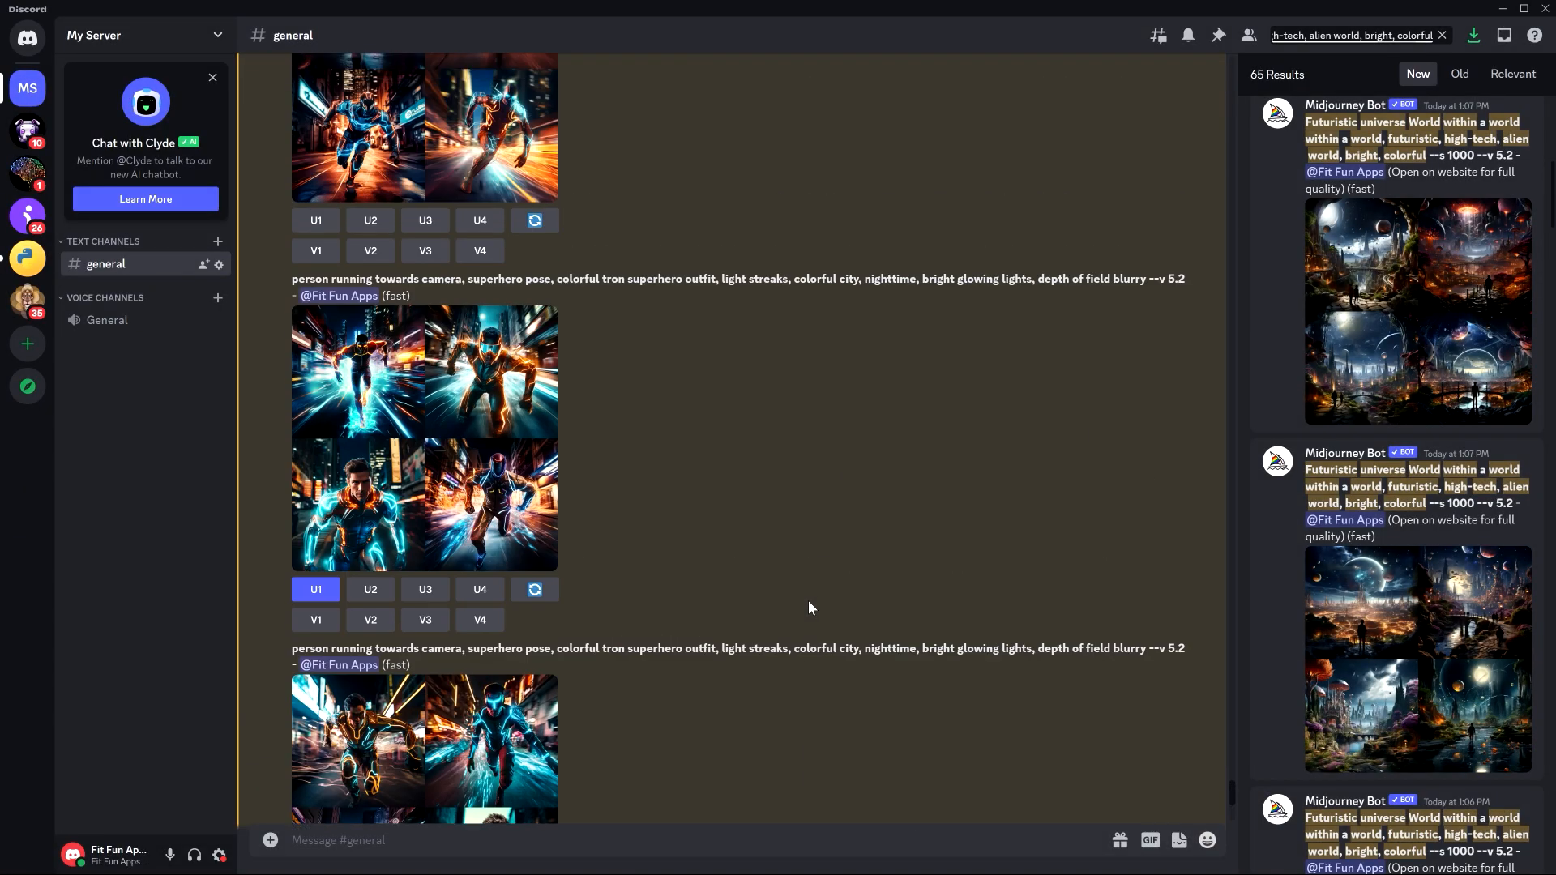
scroll(809, 601, "up", 20)
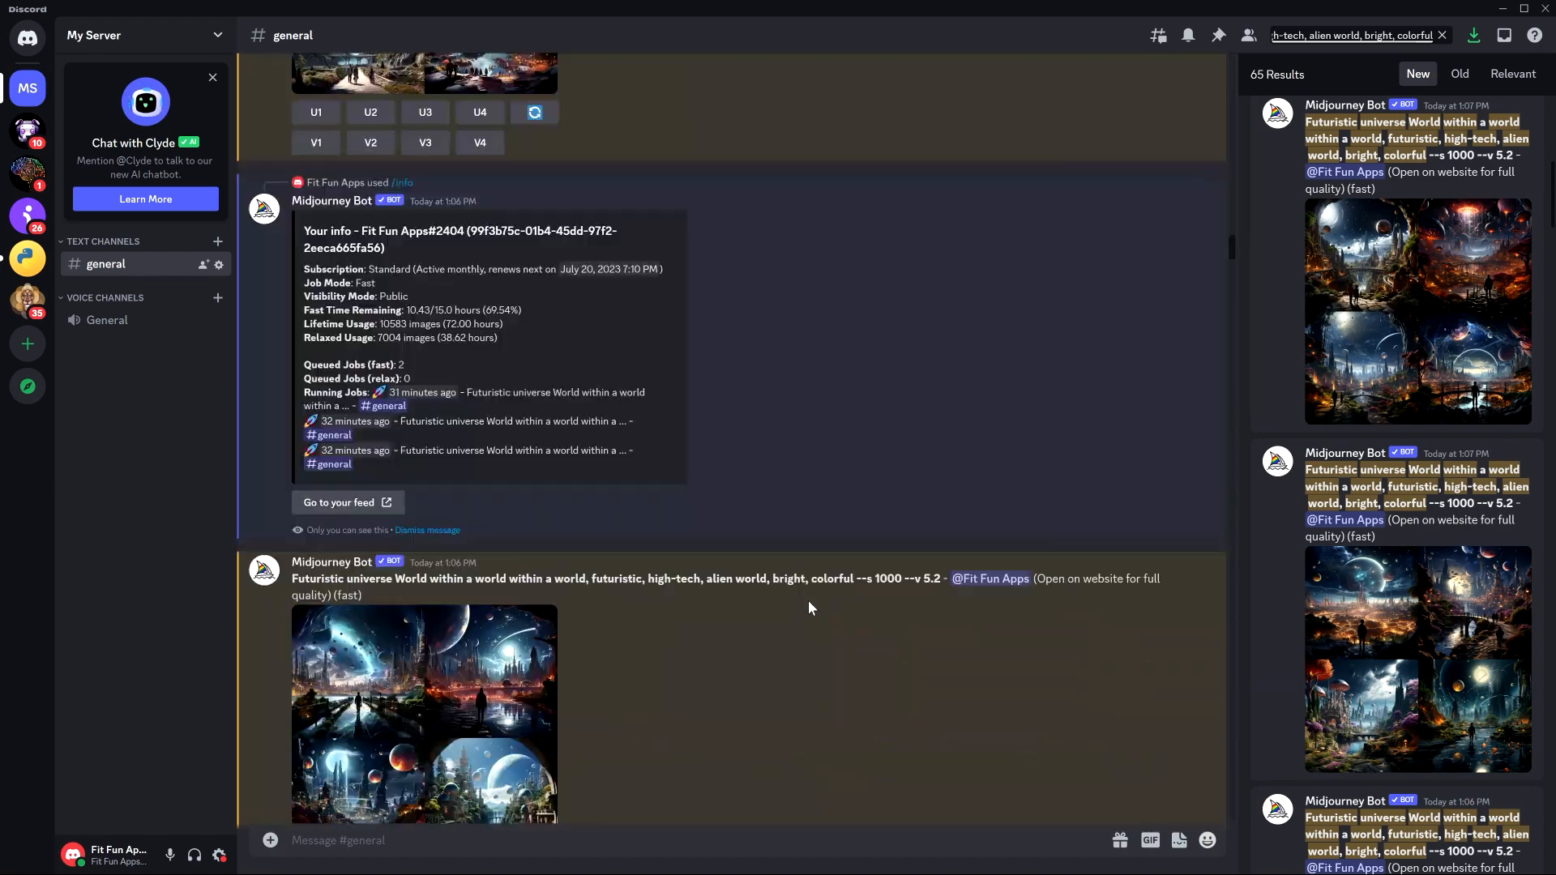
scroll(845, 497, "down", 10)
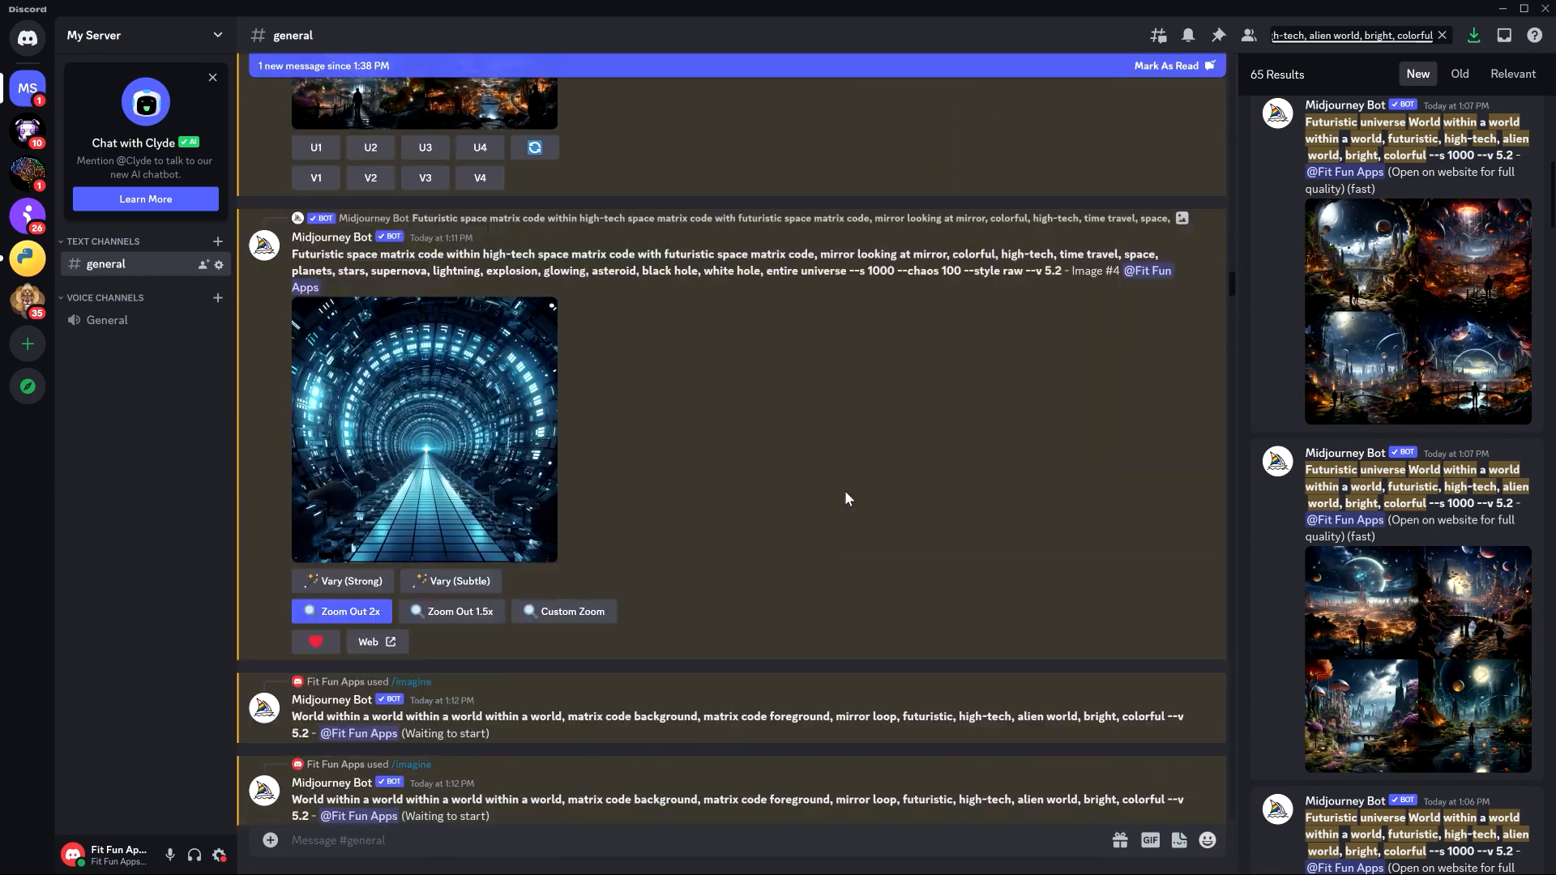
scroll(846, 492, "down", 15)
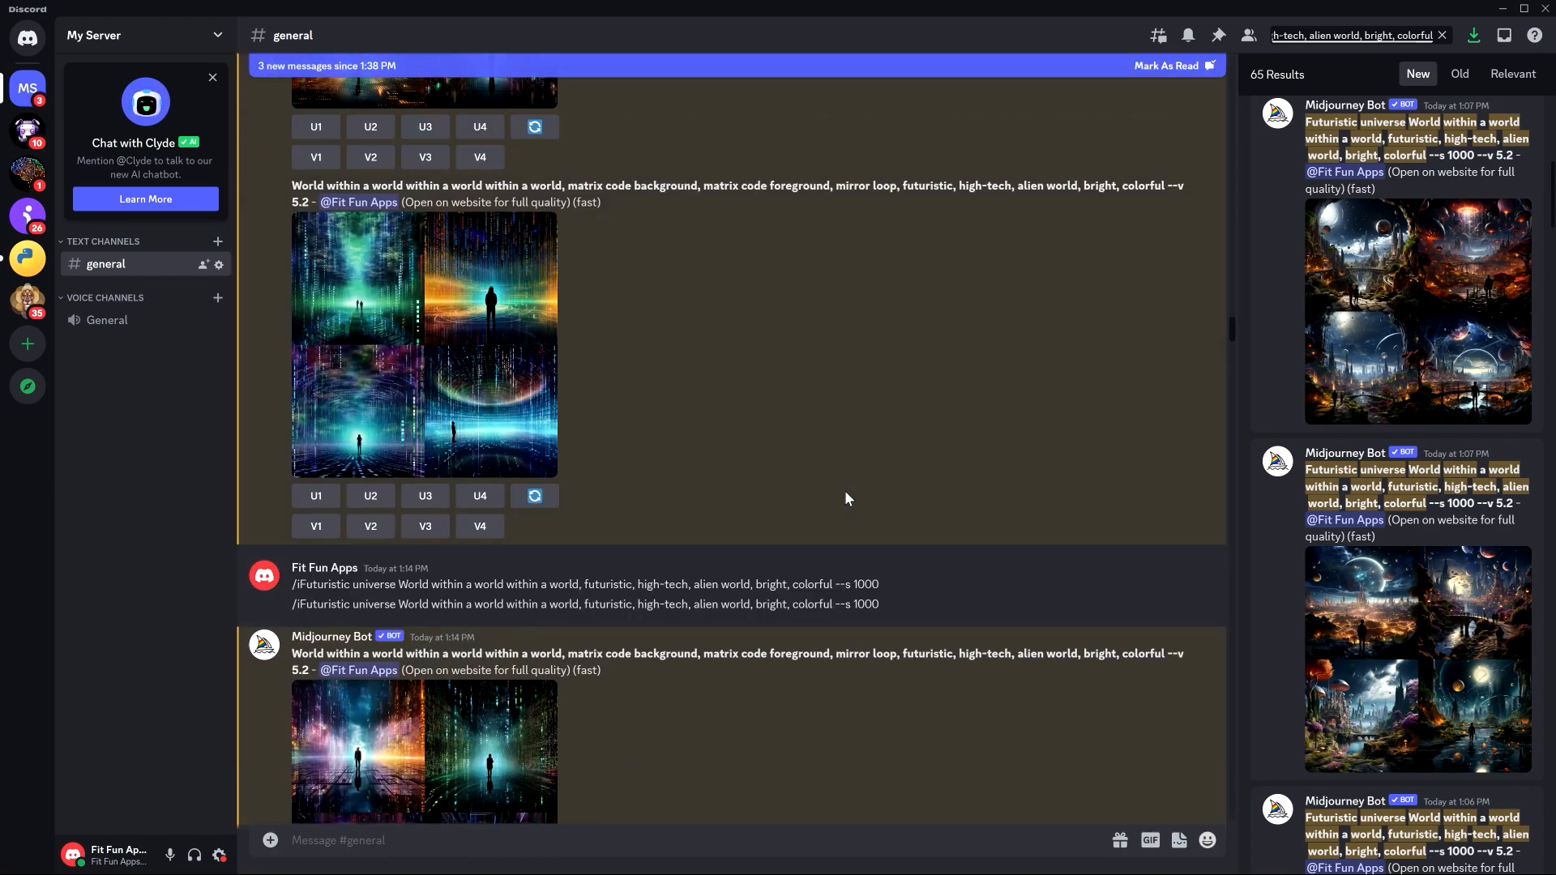
scroll(845, 490, "down", 15)
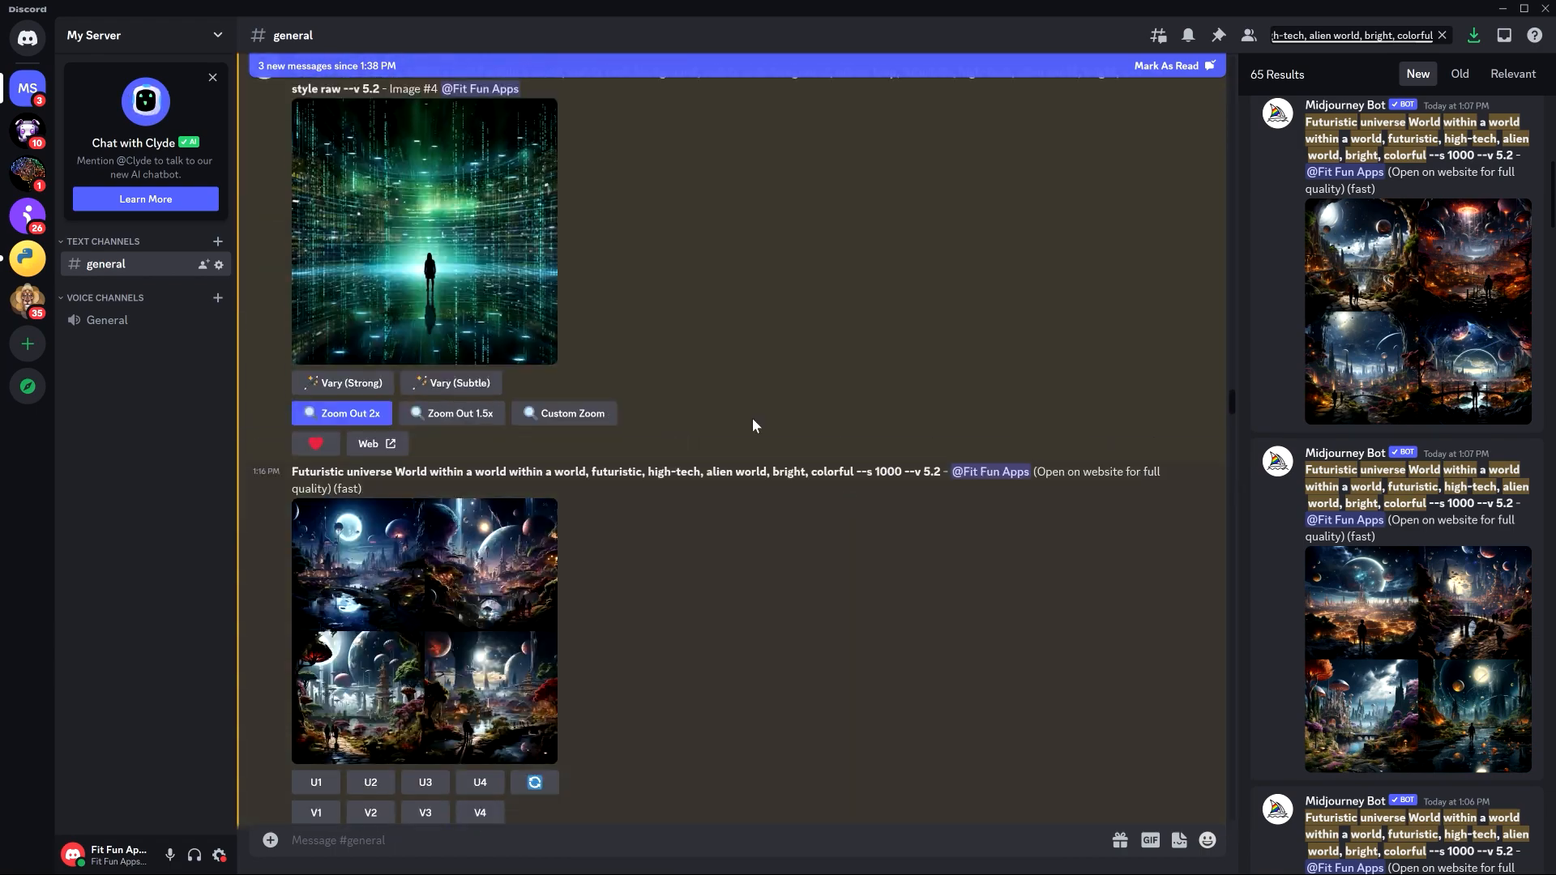
scroll(686, 335, "down", 15)
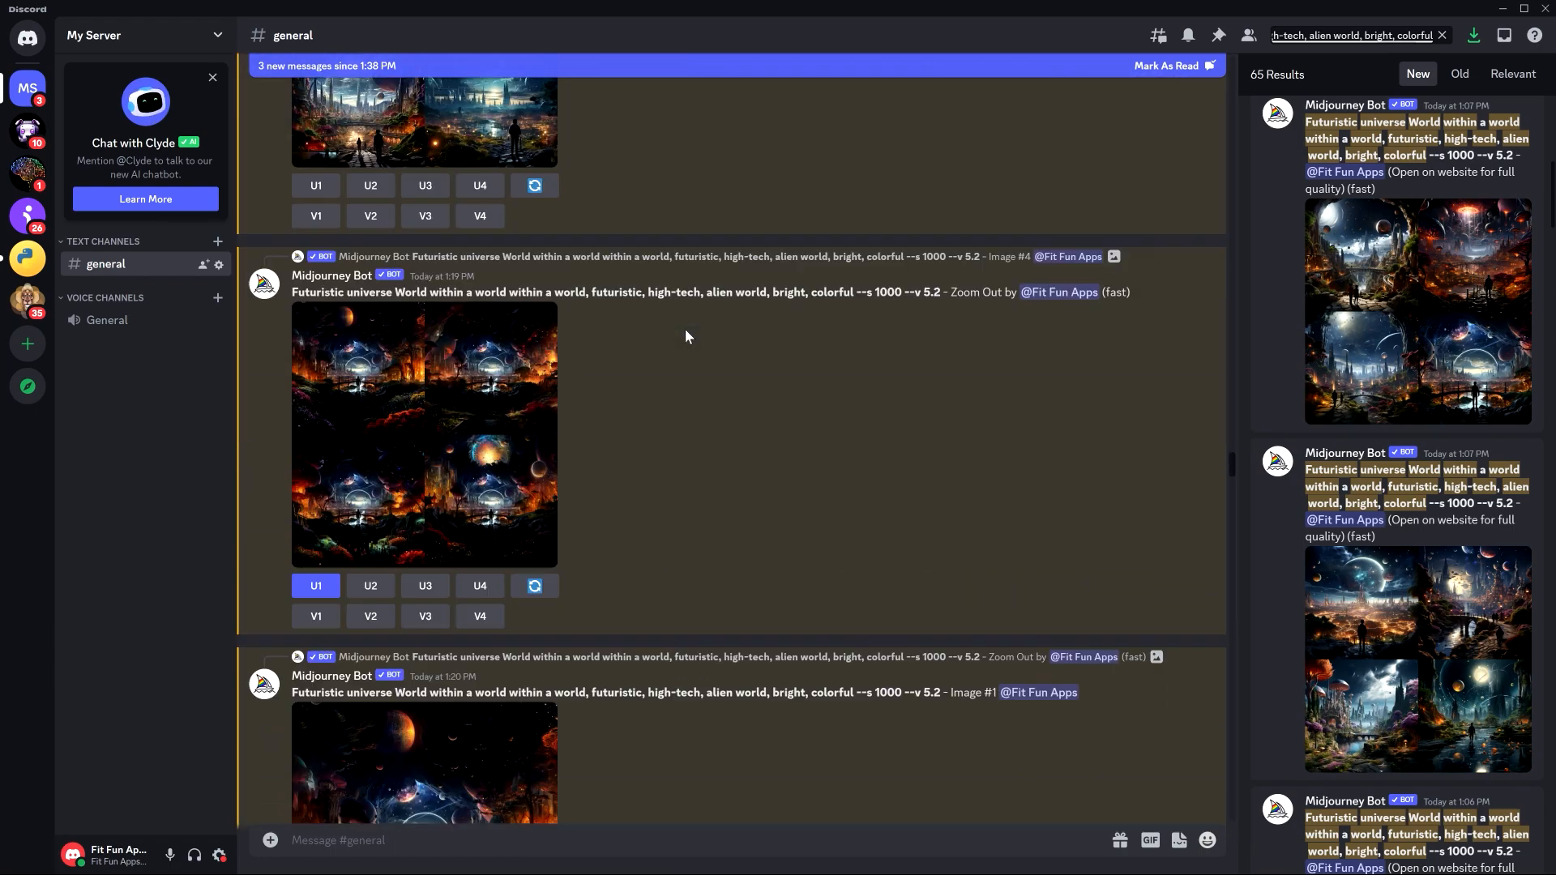
scroll(685, 334, "down", 15)
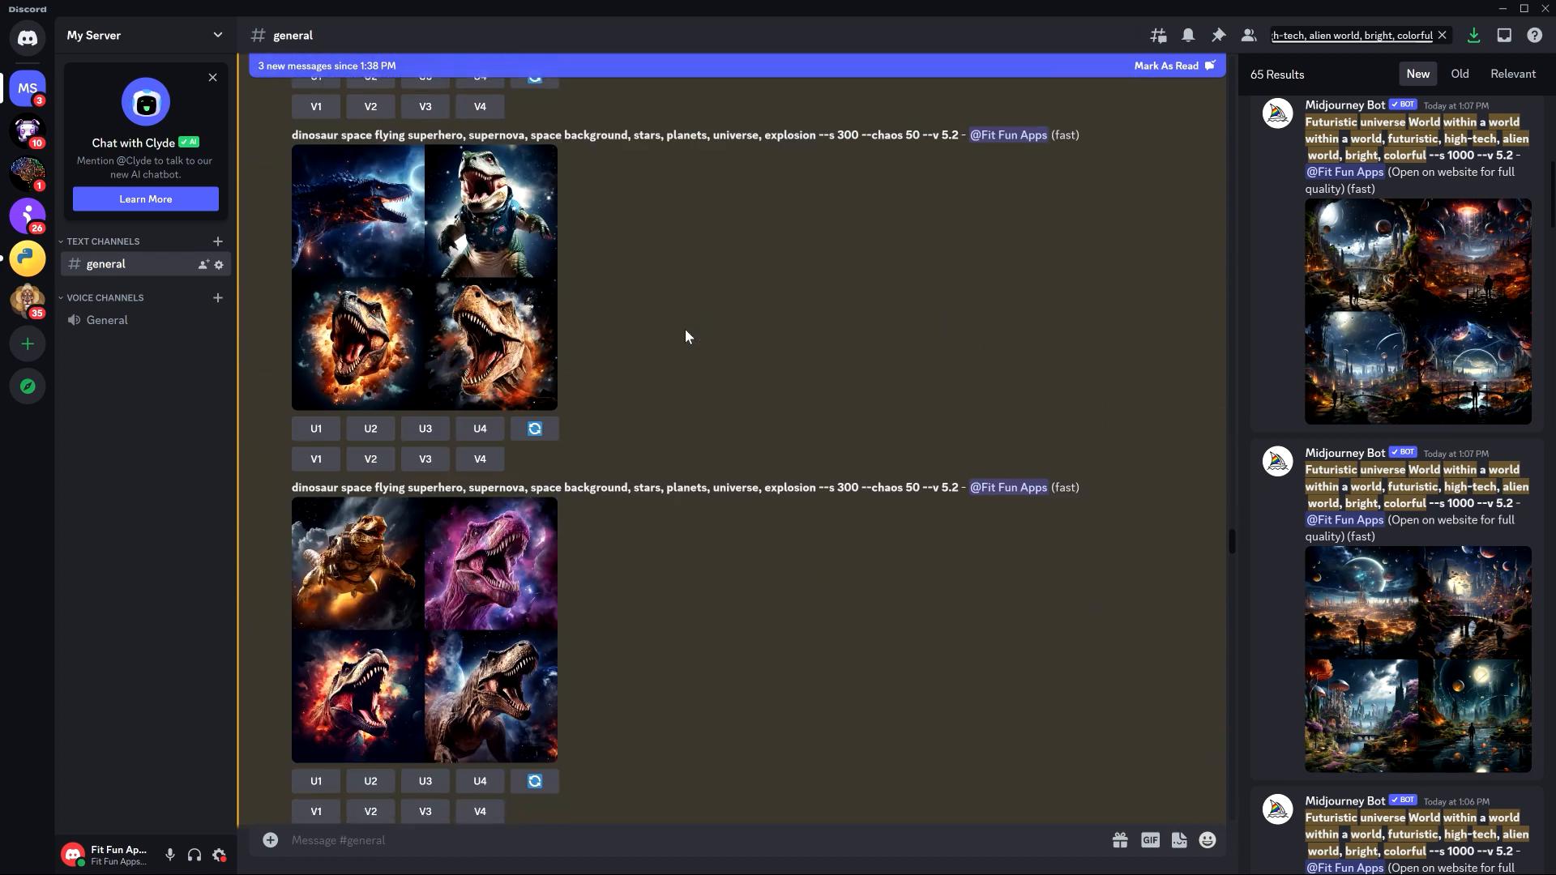
scroll(686, 334, "down", 7)
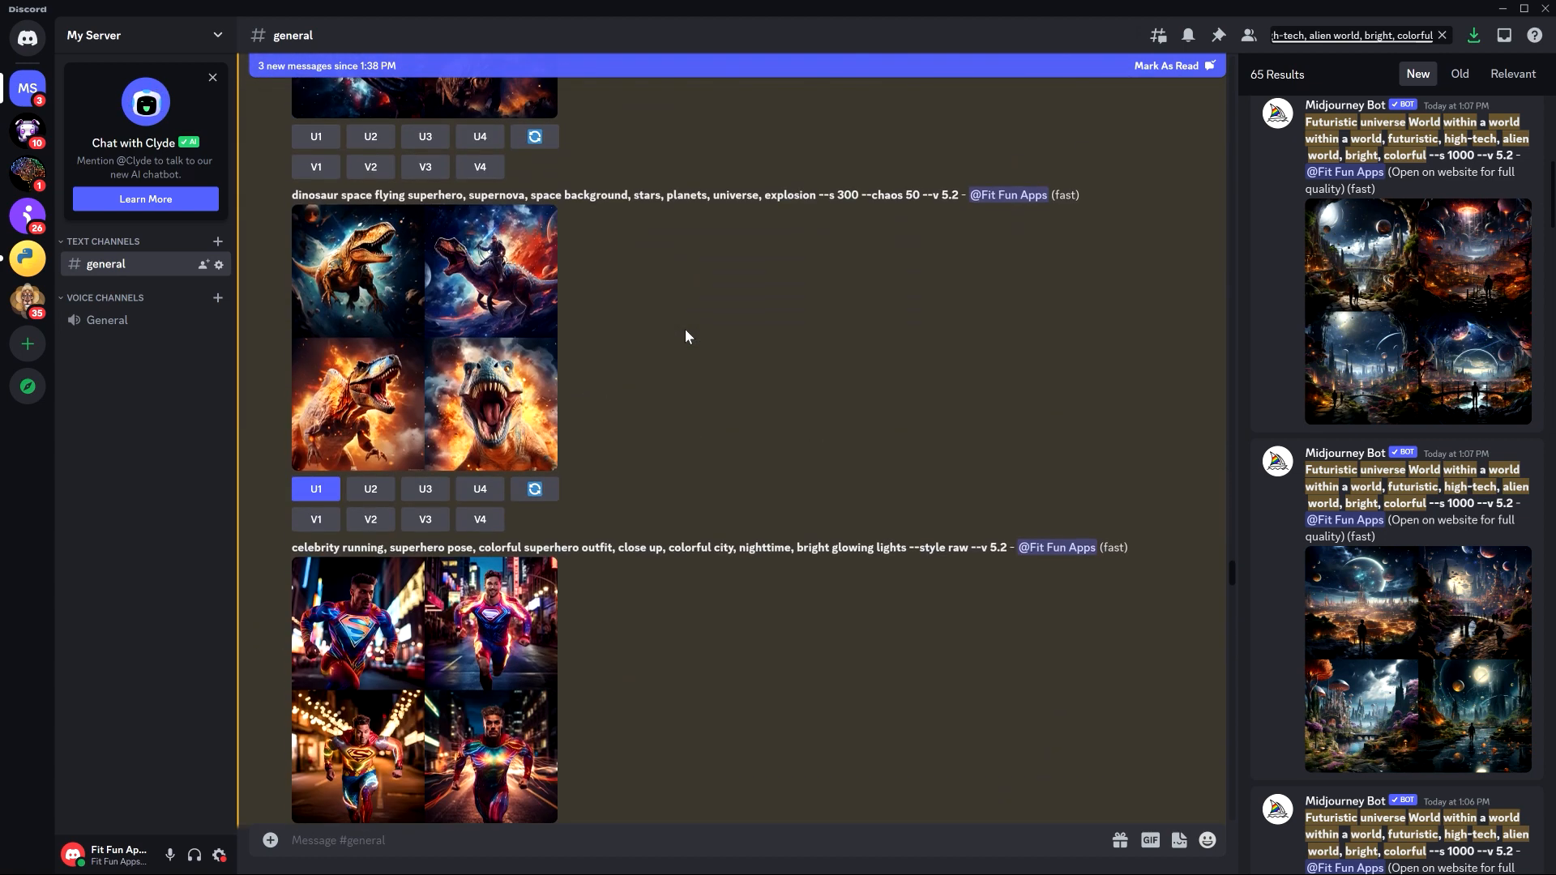
scroll(753, 408, "down", 15)
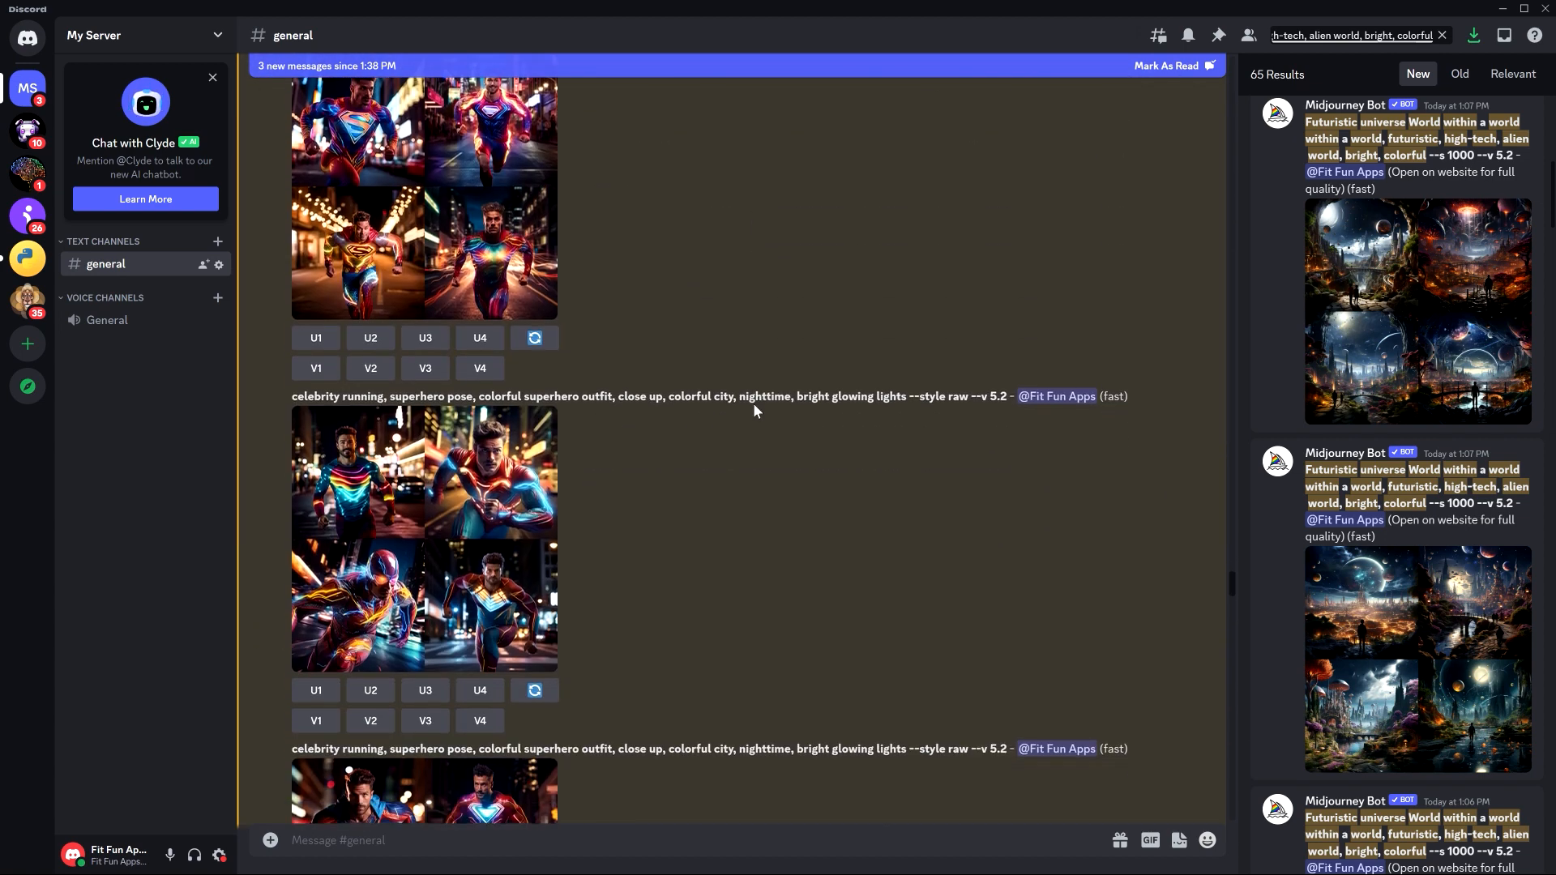
scroll(752, 411, "down", 8)
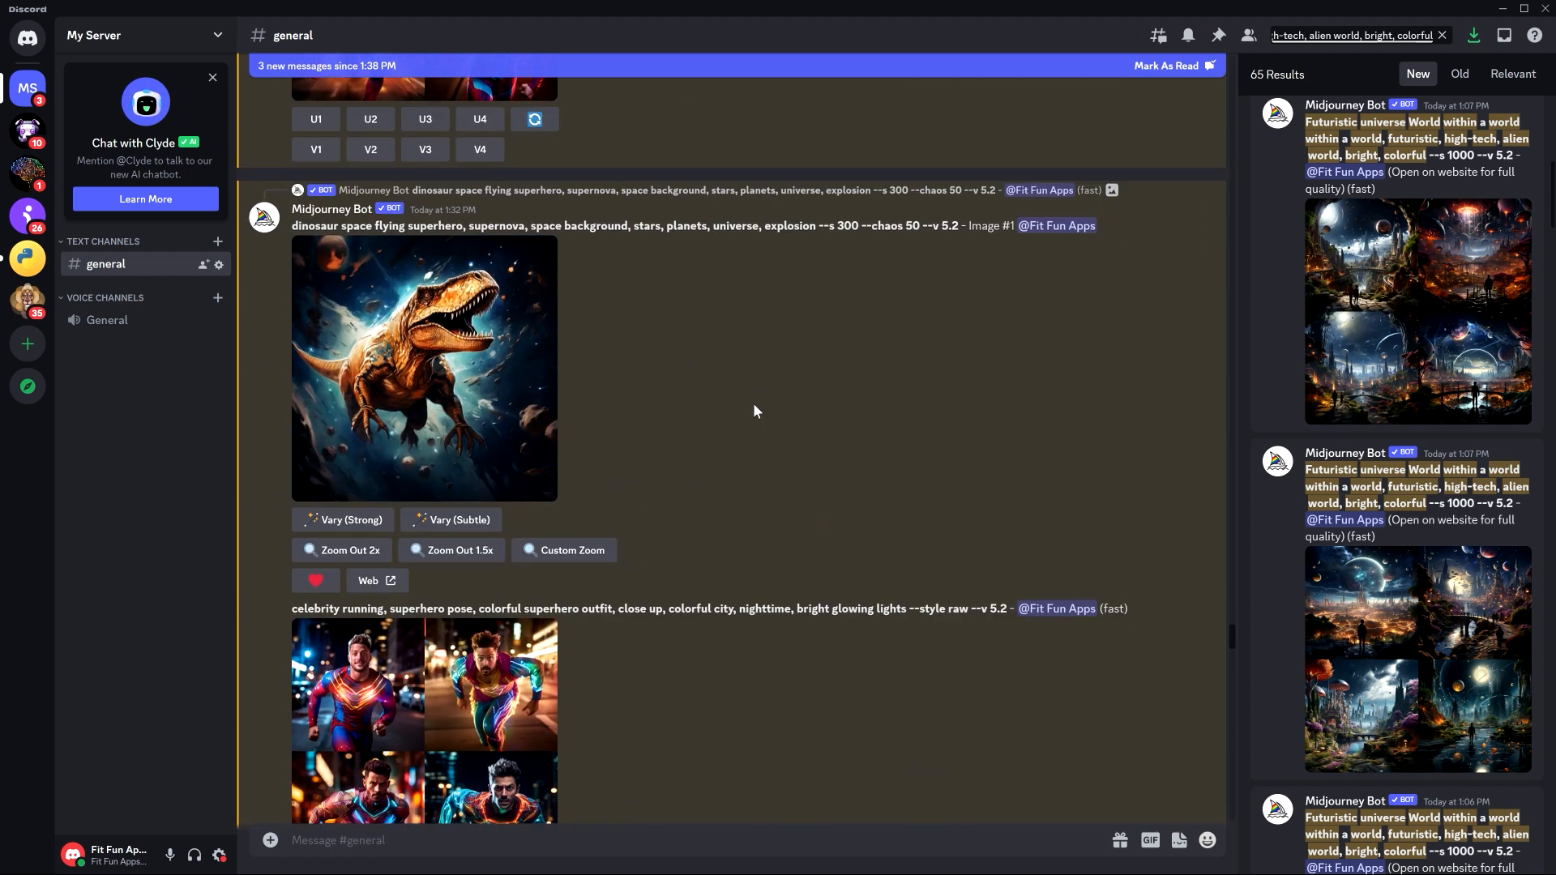
left_click(377, 551)
Find the upscaled image of the person running in the tron superhero outfit and zoom it out 2x.
scroll(711, 534, "down", 1)
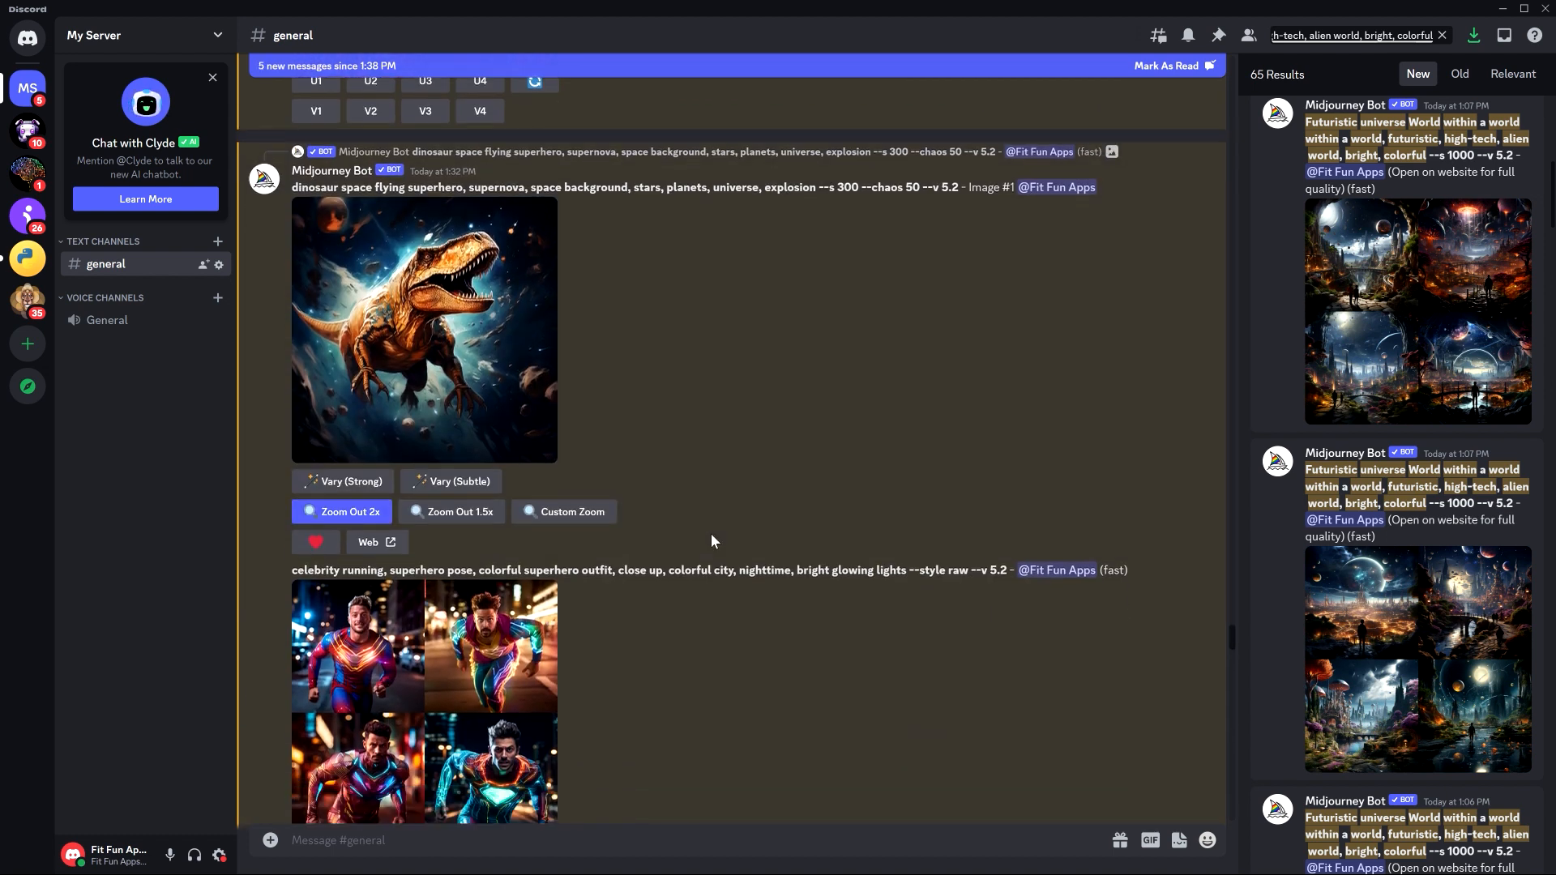
scroll(768, 493, "down", 3)
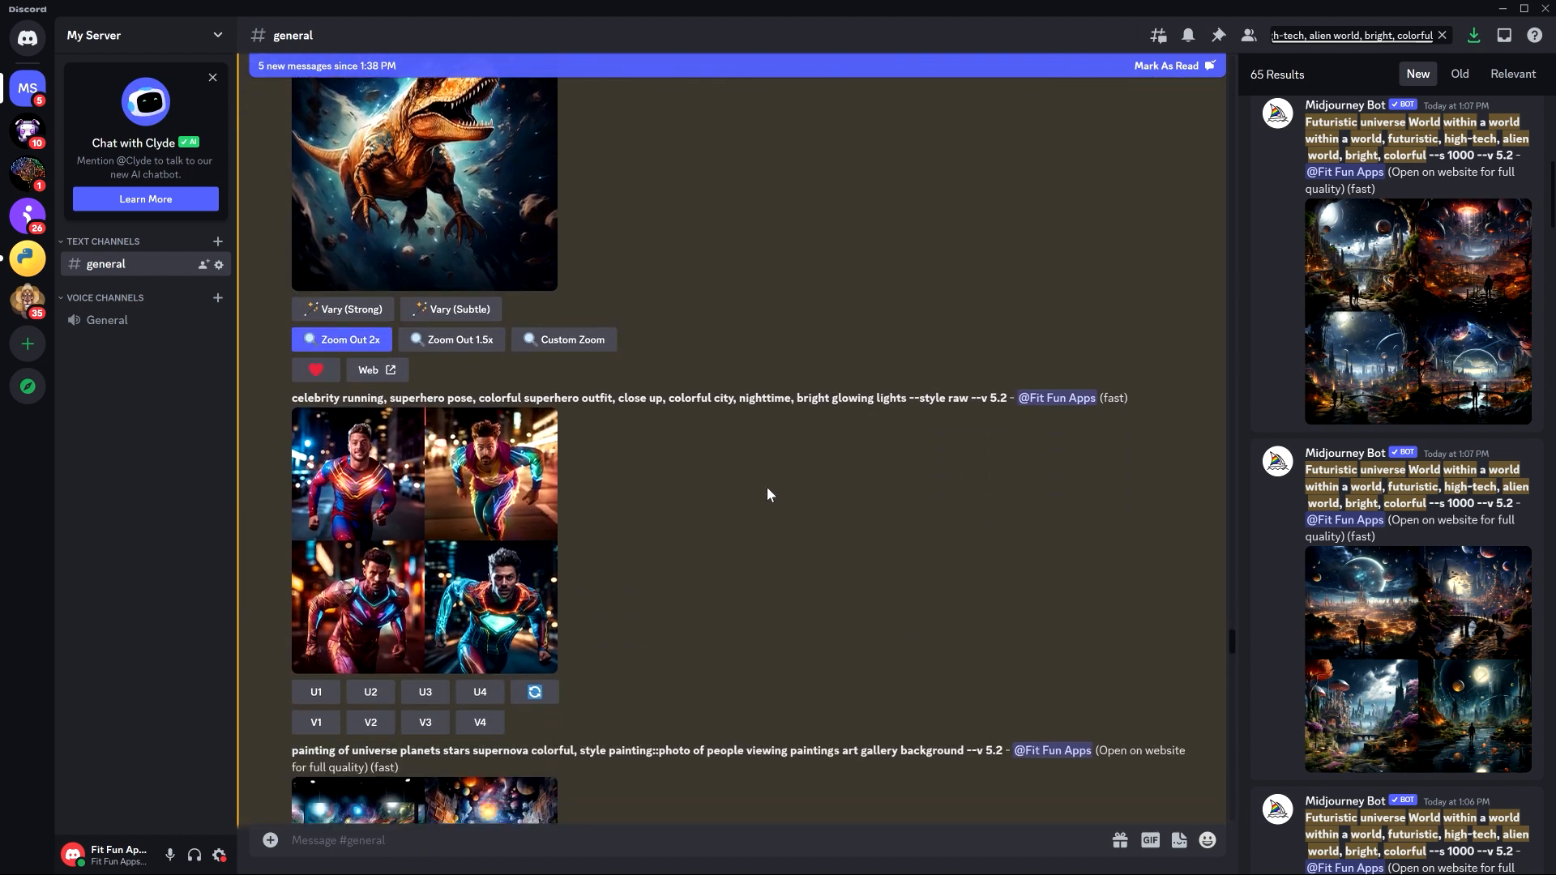
scroll(770, 494, "down", 5)
scroll(768, 493, "down", 20)
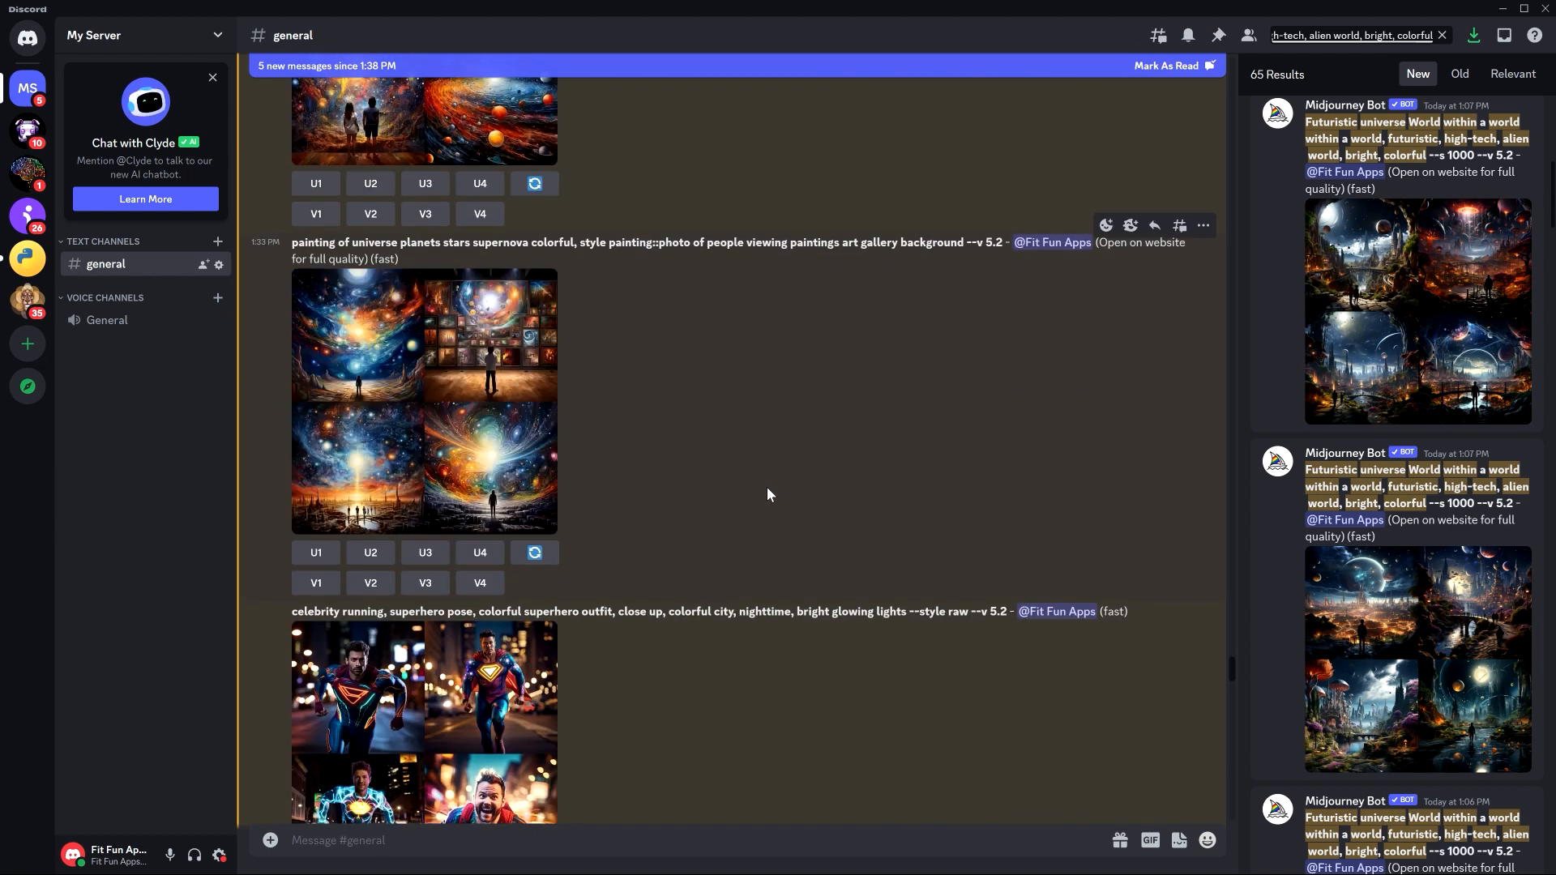
scroll(769, 494, "down", 10)
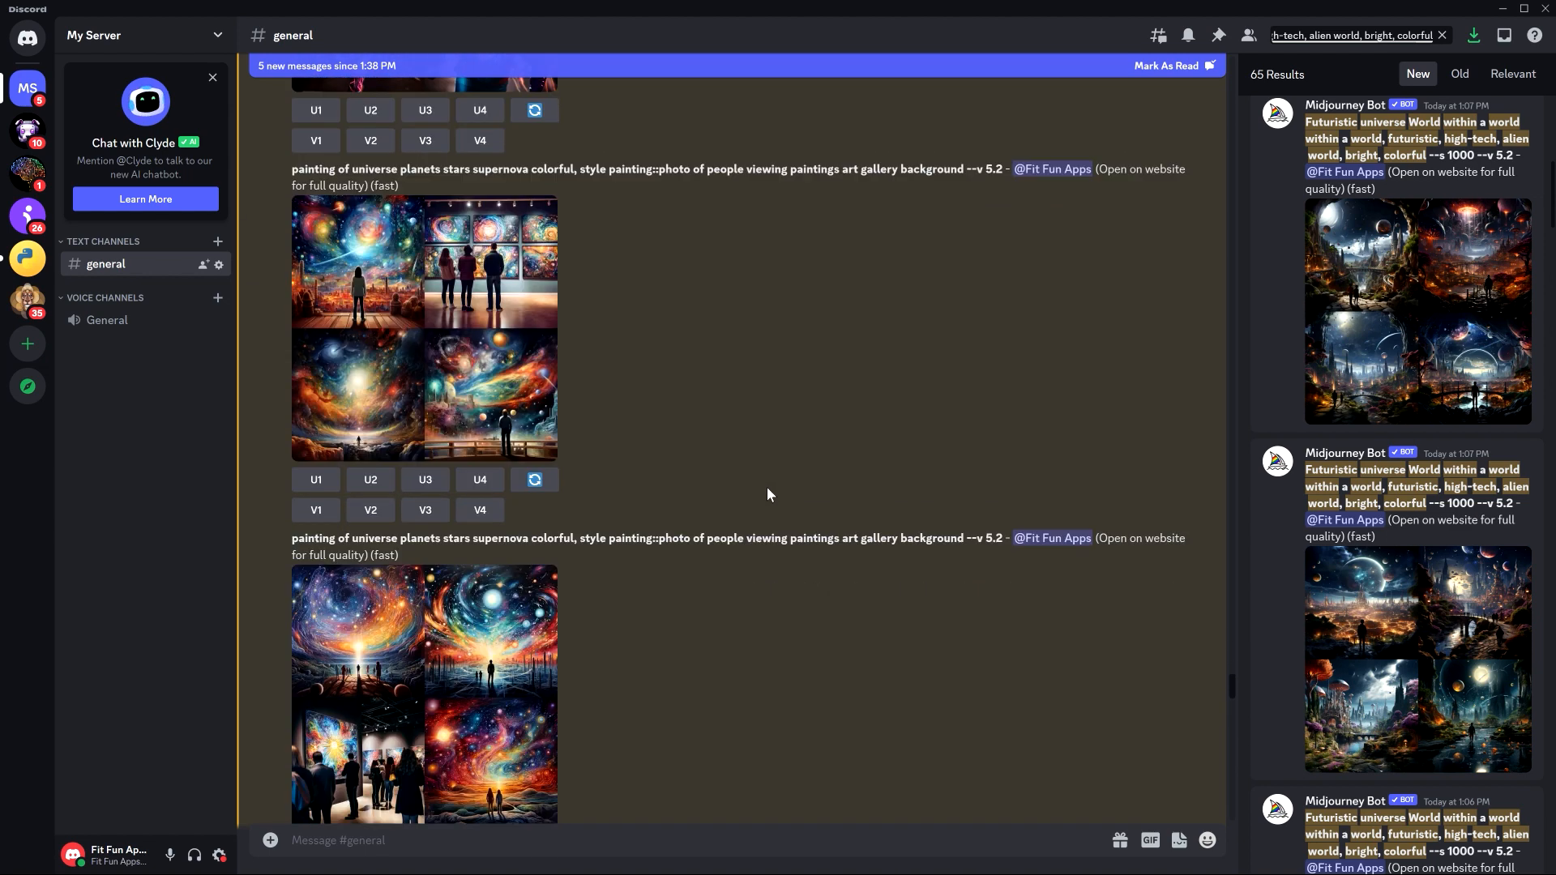
scroll(368, 504, "down", 10)
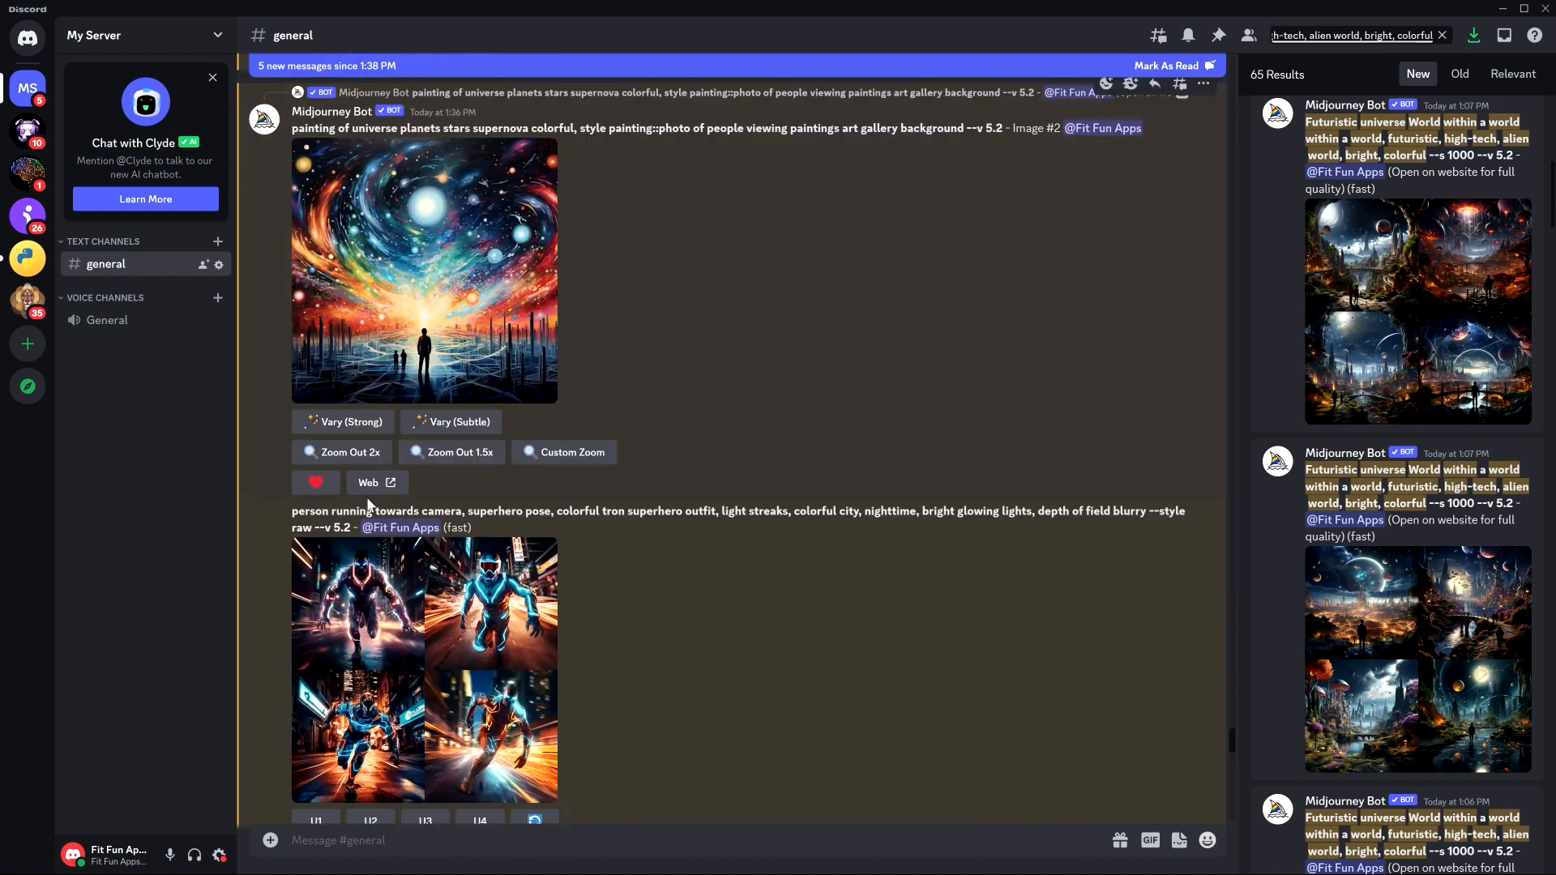
scroll(723, 558, "down", 18)
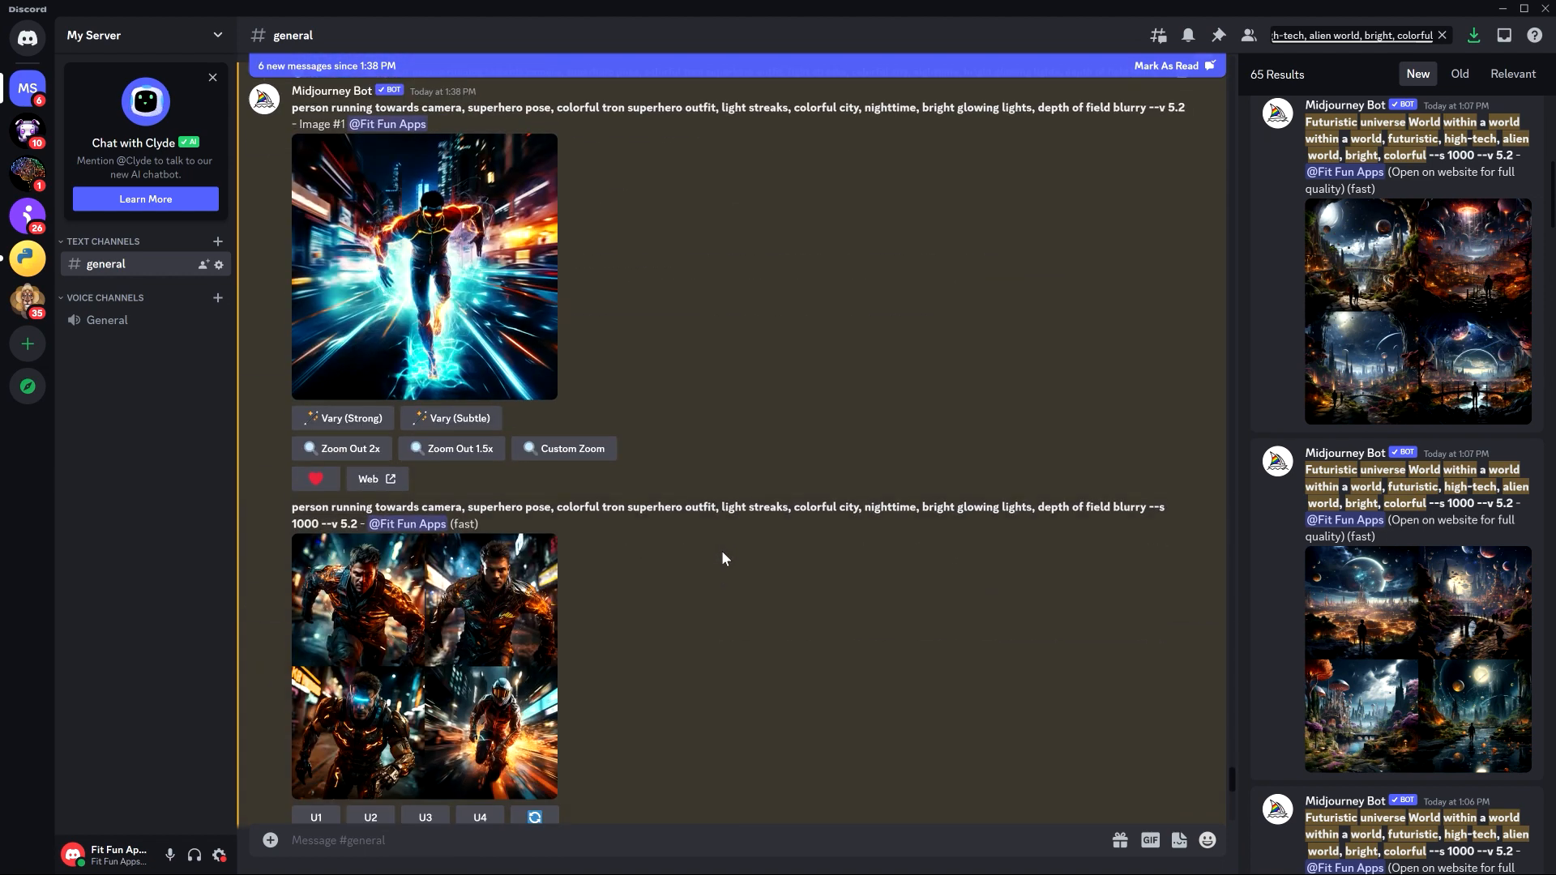
left_click(334, 448)
scroll(654, 486, "down", 15)
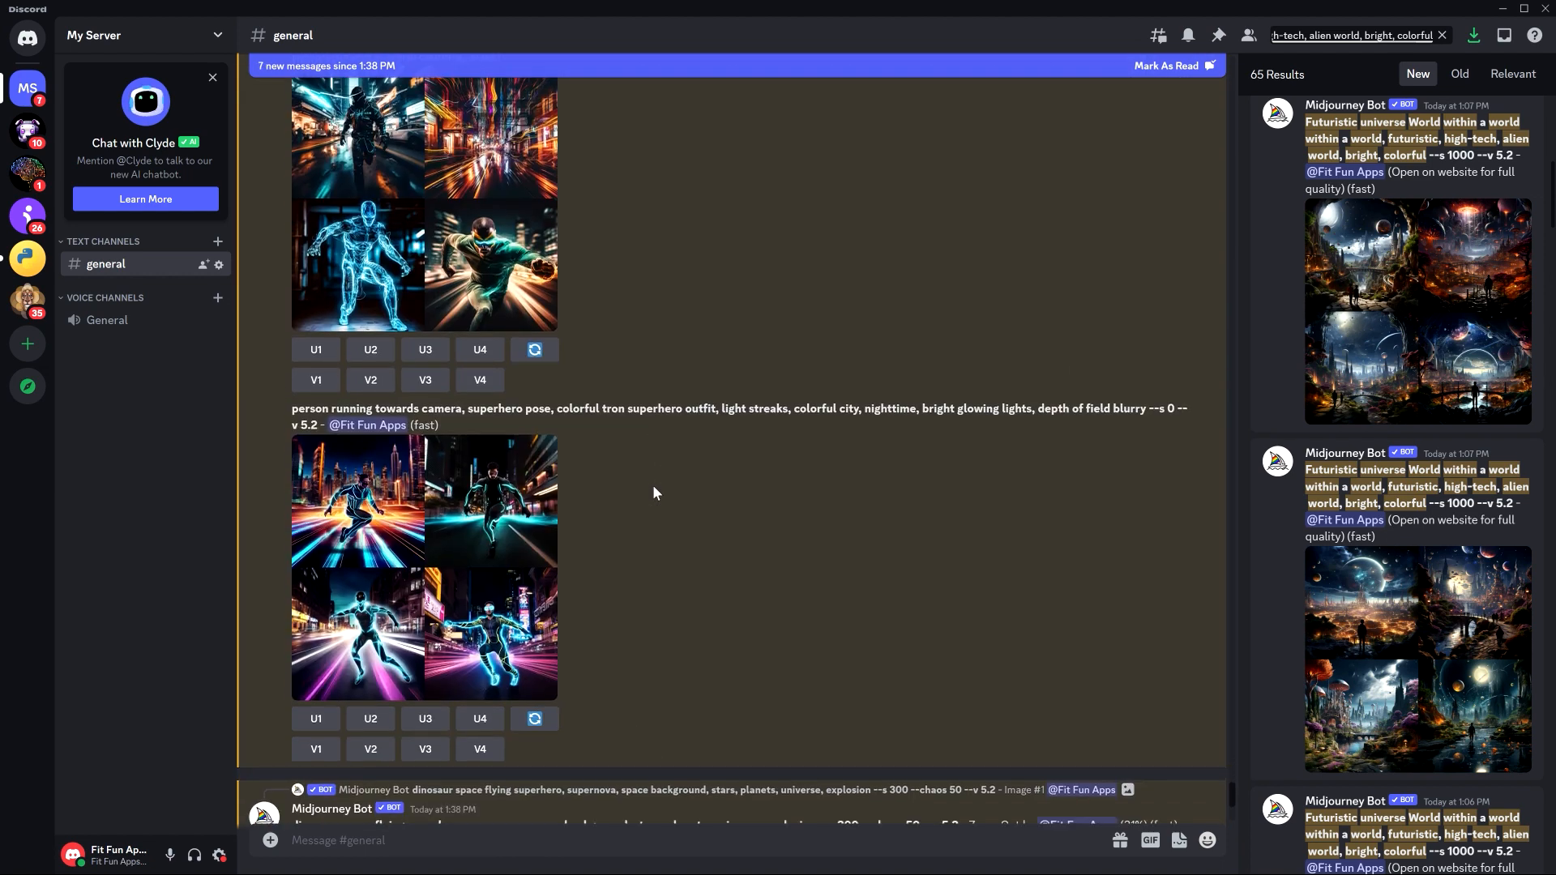
Look back through the channel history for the zoomed-out versions of the futuristic universe, matrix code and space tunnel images.
scroll(653, 485, "up", 20)
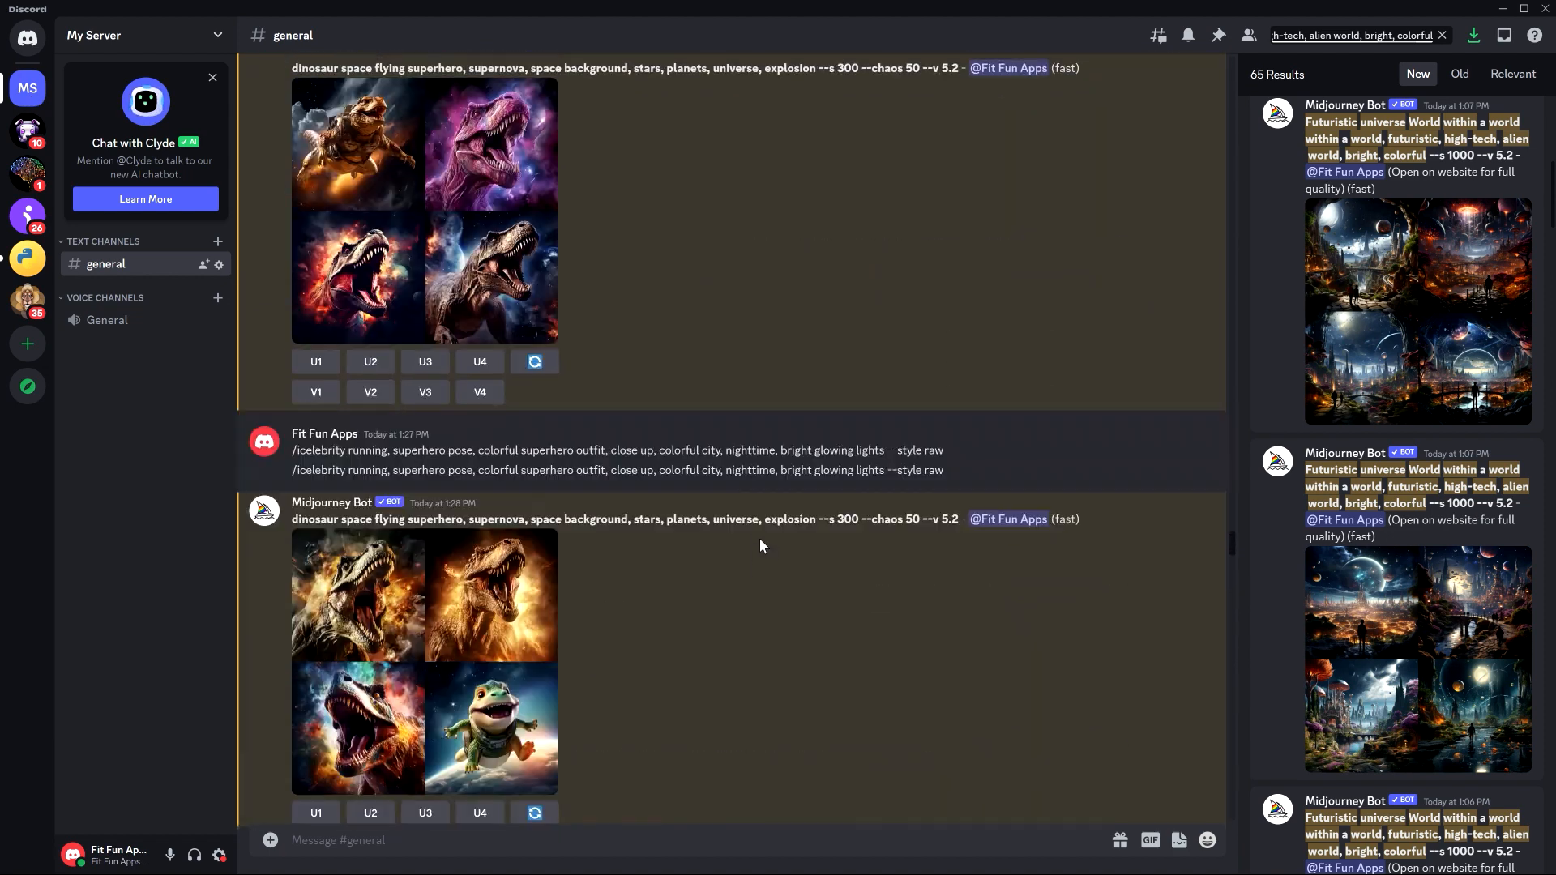
scroll(766, 471, "up", 10)
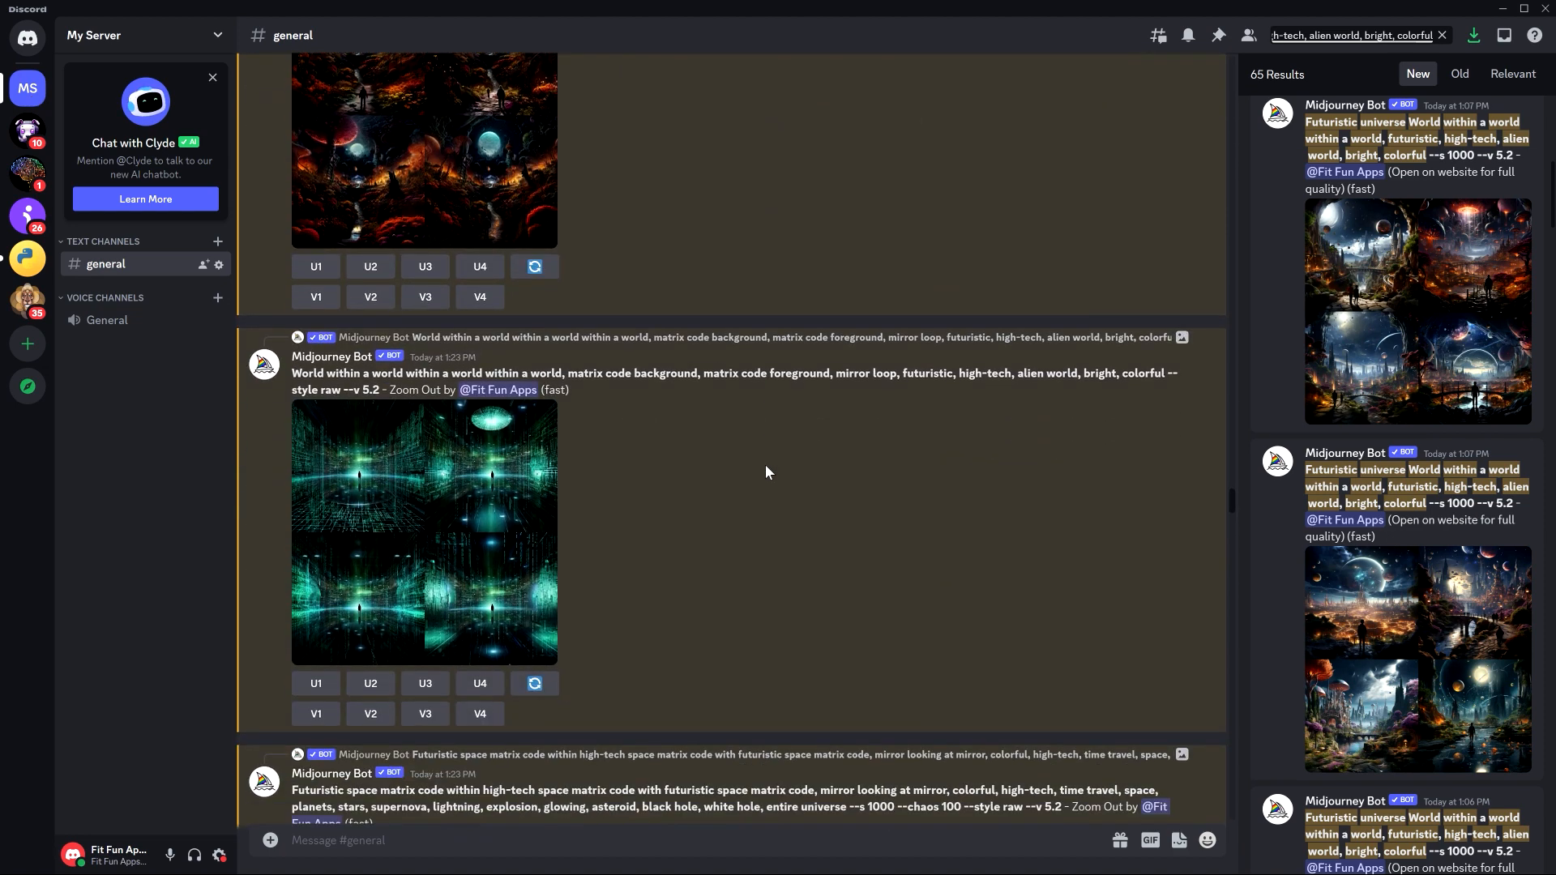
scroll(766, 472, "up", 5)
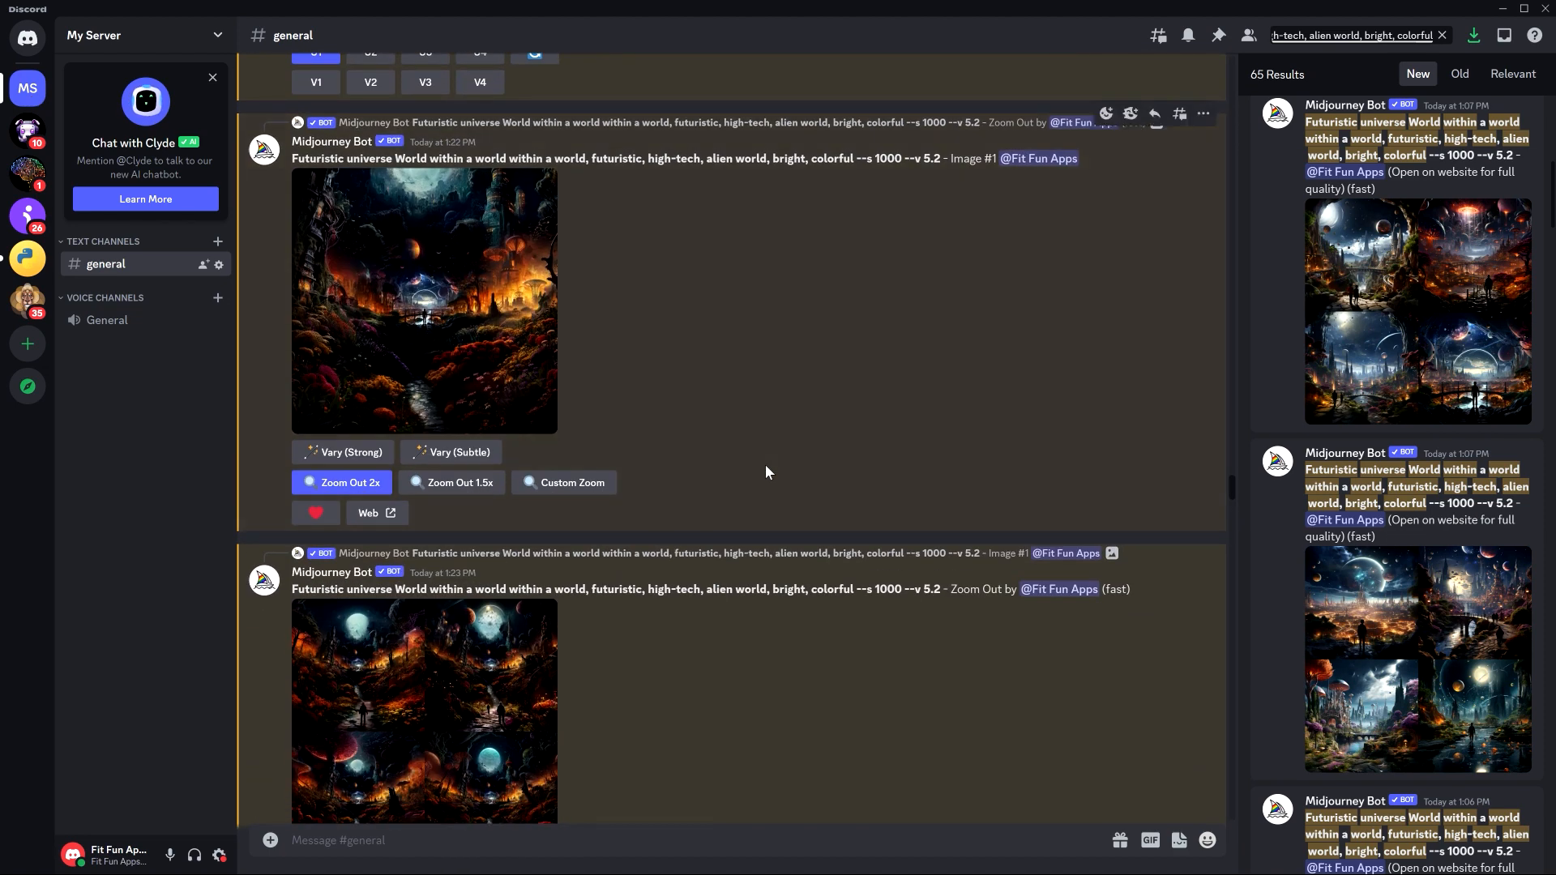
scroll(745, 582, "down", 4)
scroll(746, 582, "down", 11)
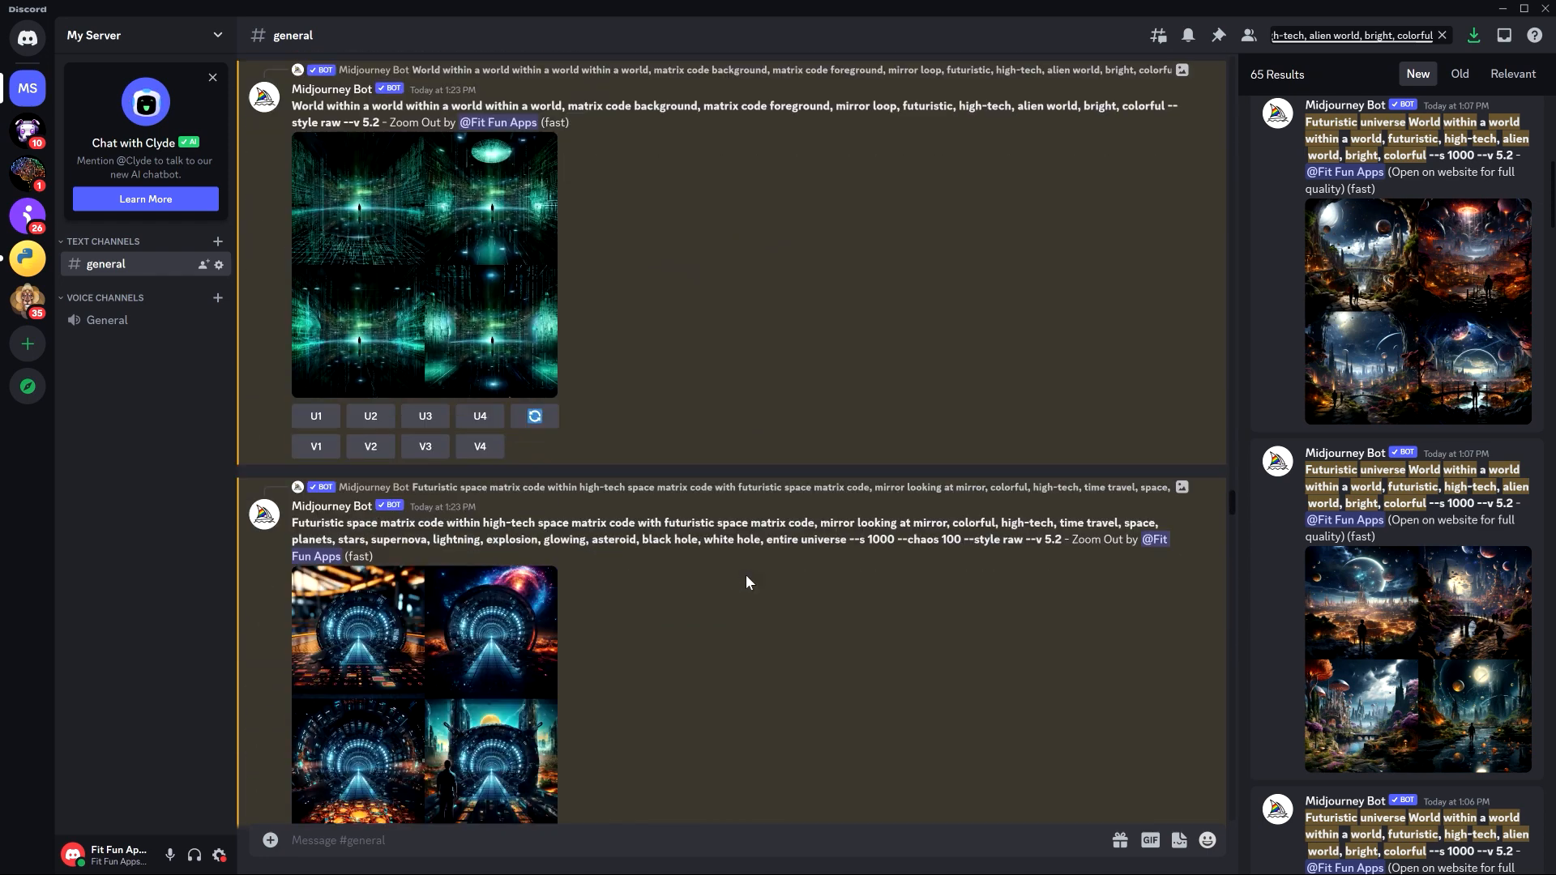
scroll(746, 575, "up", 11)
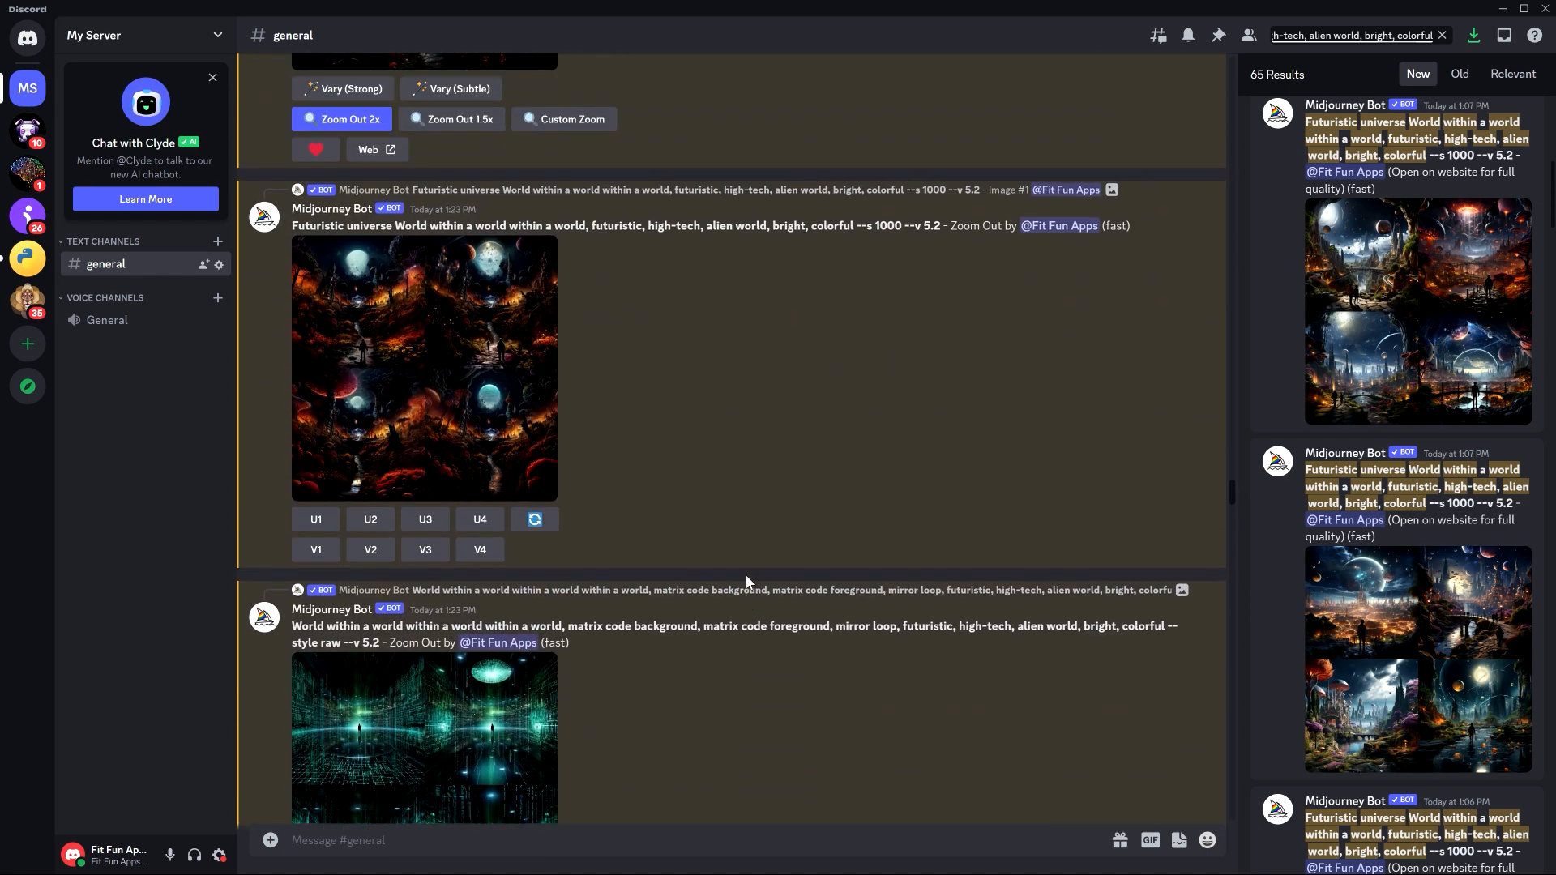
left_click(377, 427)
scroll(757, 502, "up", 8)
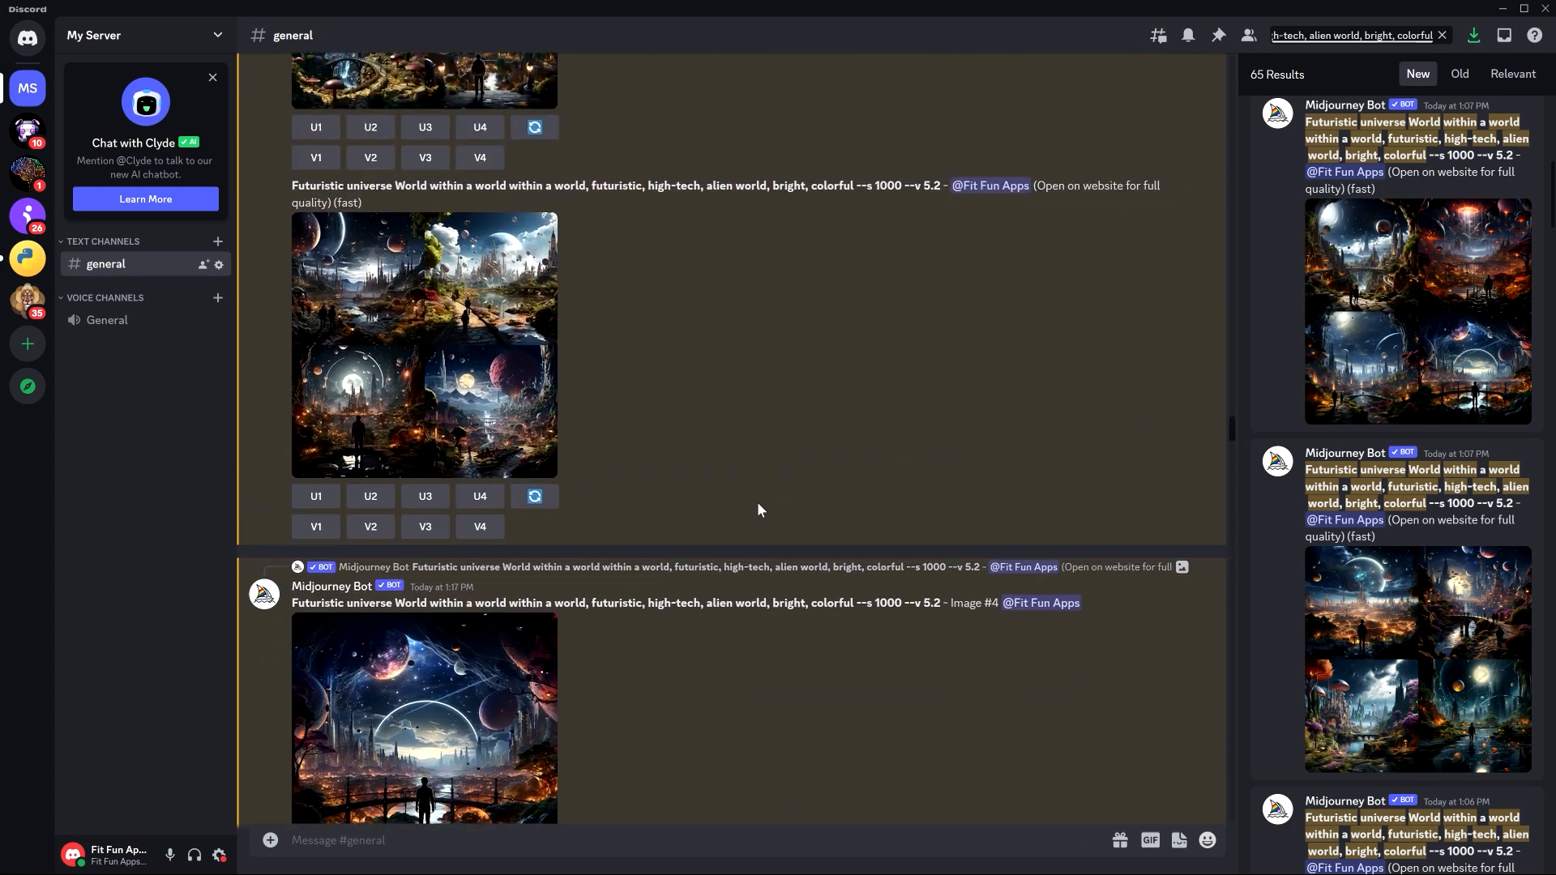
scroll(757, 502, "down", 4)
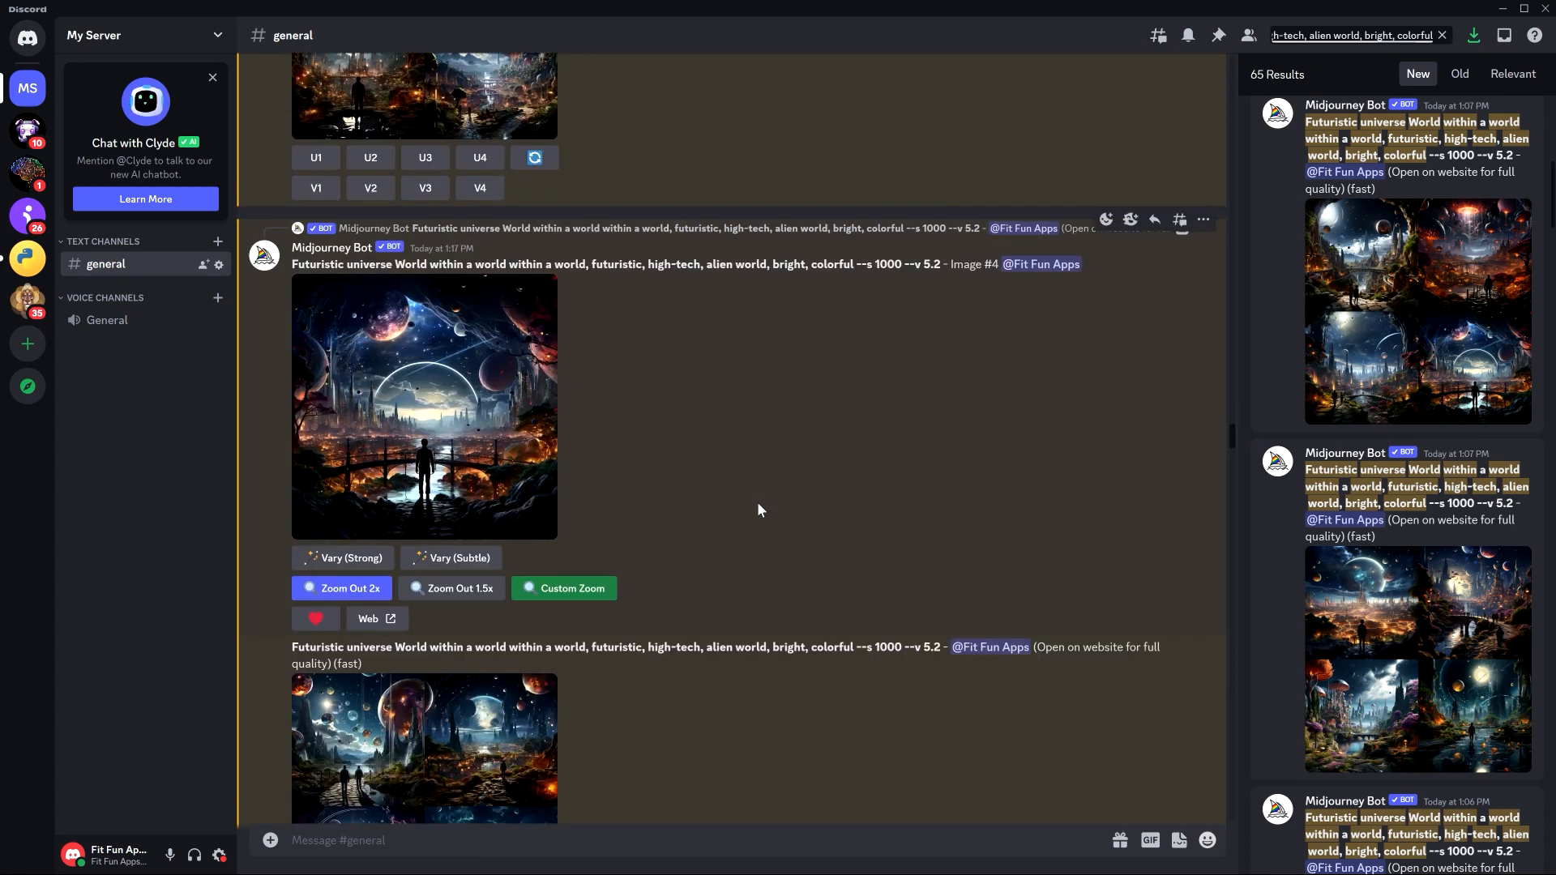
scroll(757, 503, "down", 5)
scroll(714, 462, "up", 2)
scroll(819, 374, "down", 20)
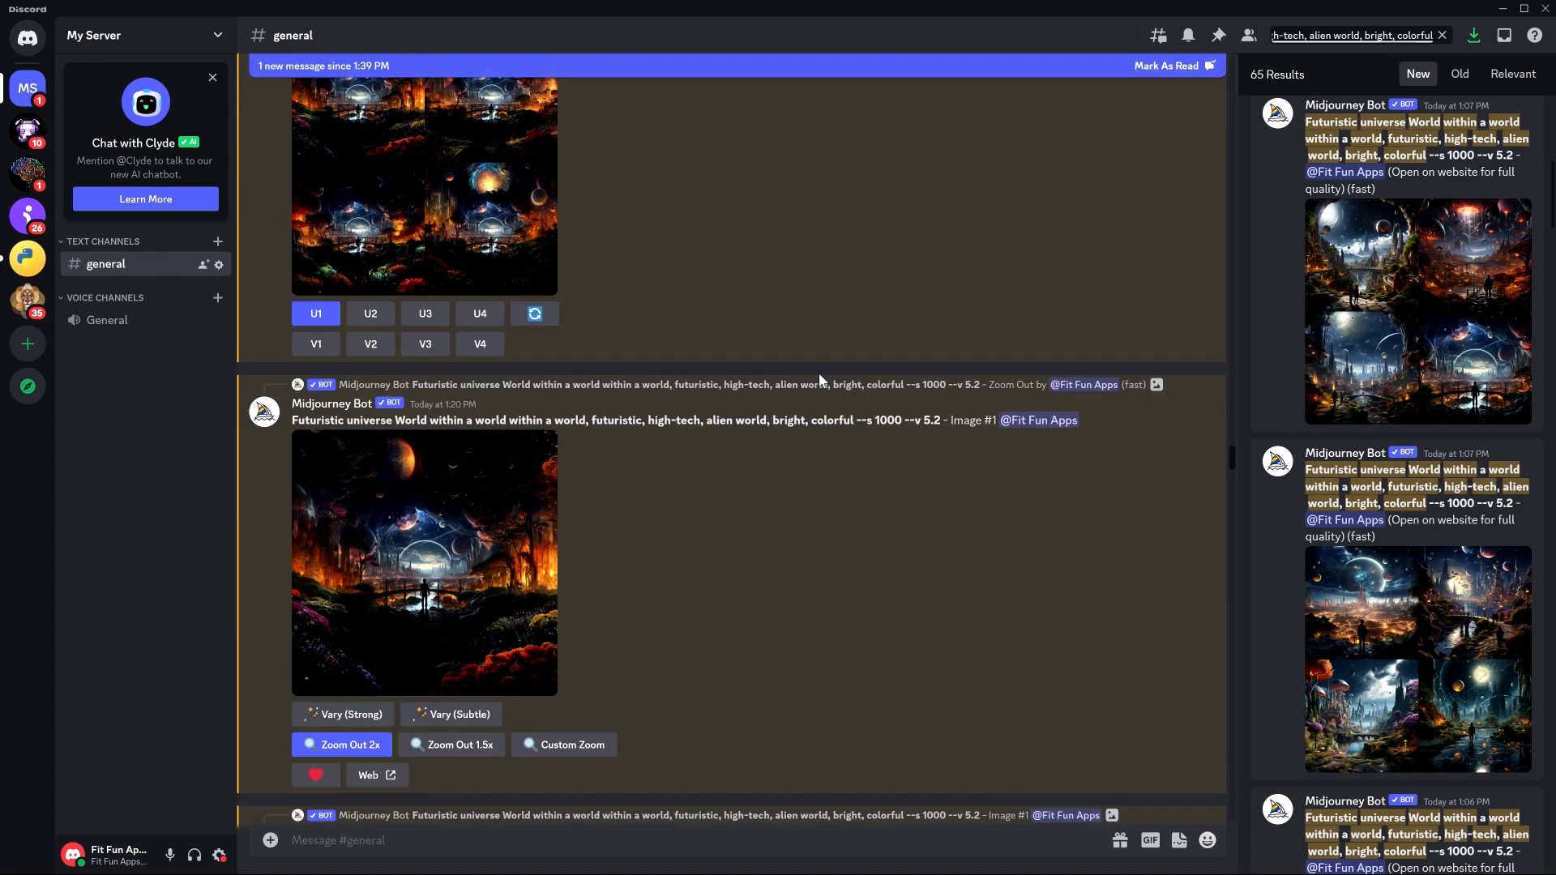
Enlarge the newest zoom-out grid of the futuristic universe world and upscale its first image, the figure on the moonlit path.
scroll(818, 379, "up", 15)
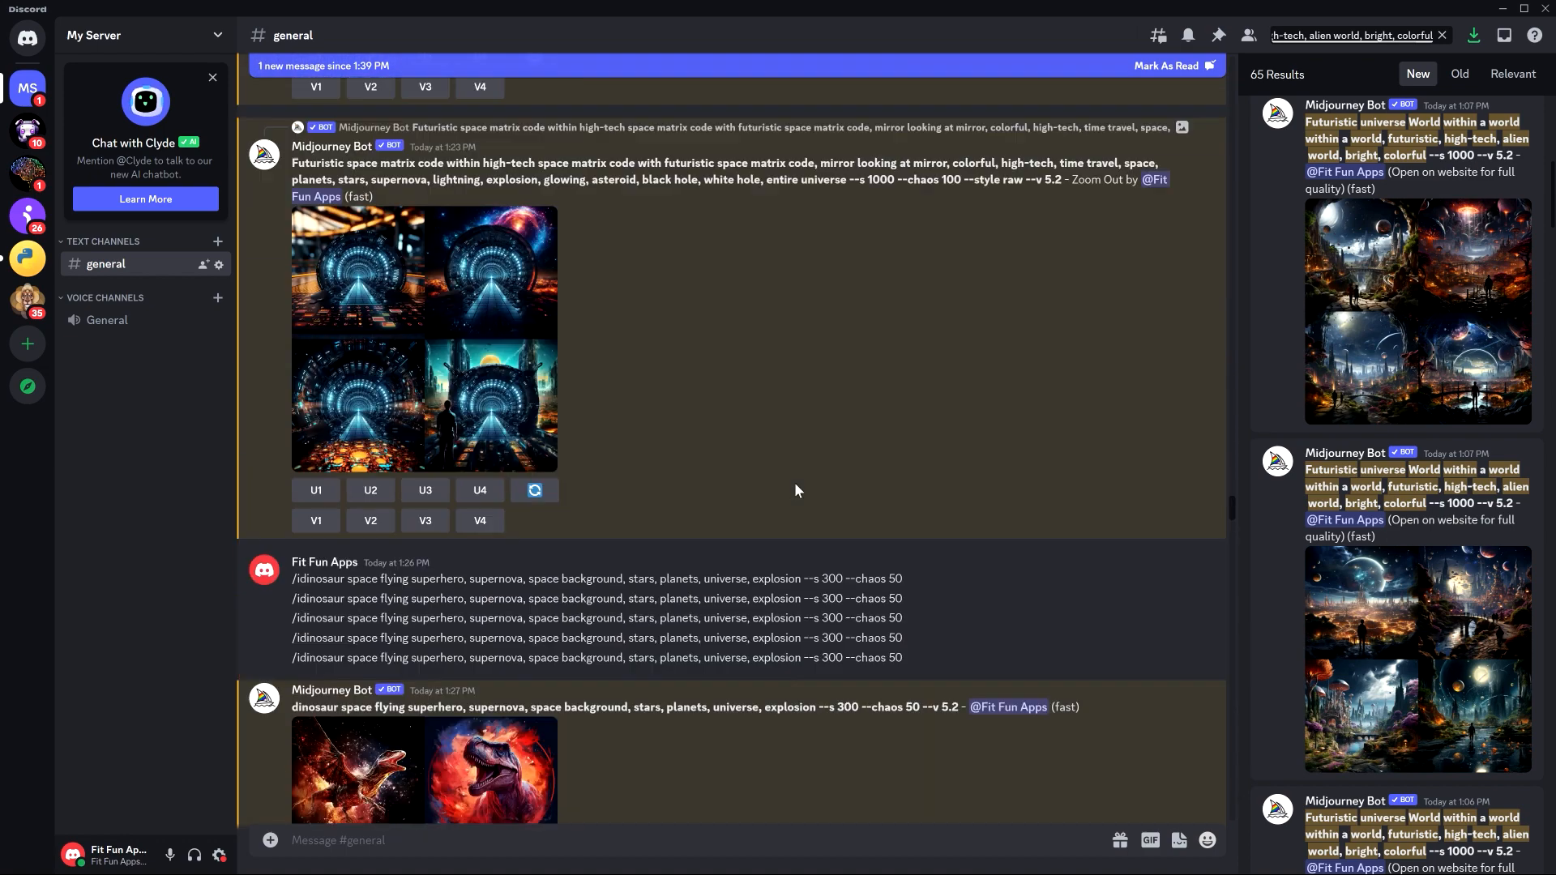
scroll(780, 517, "down", 2)
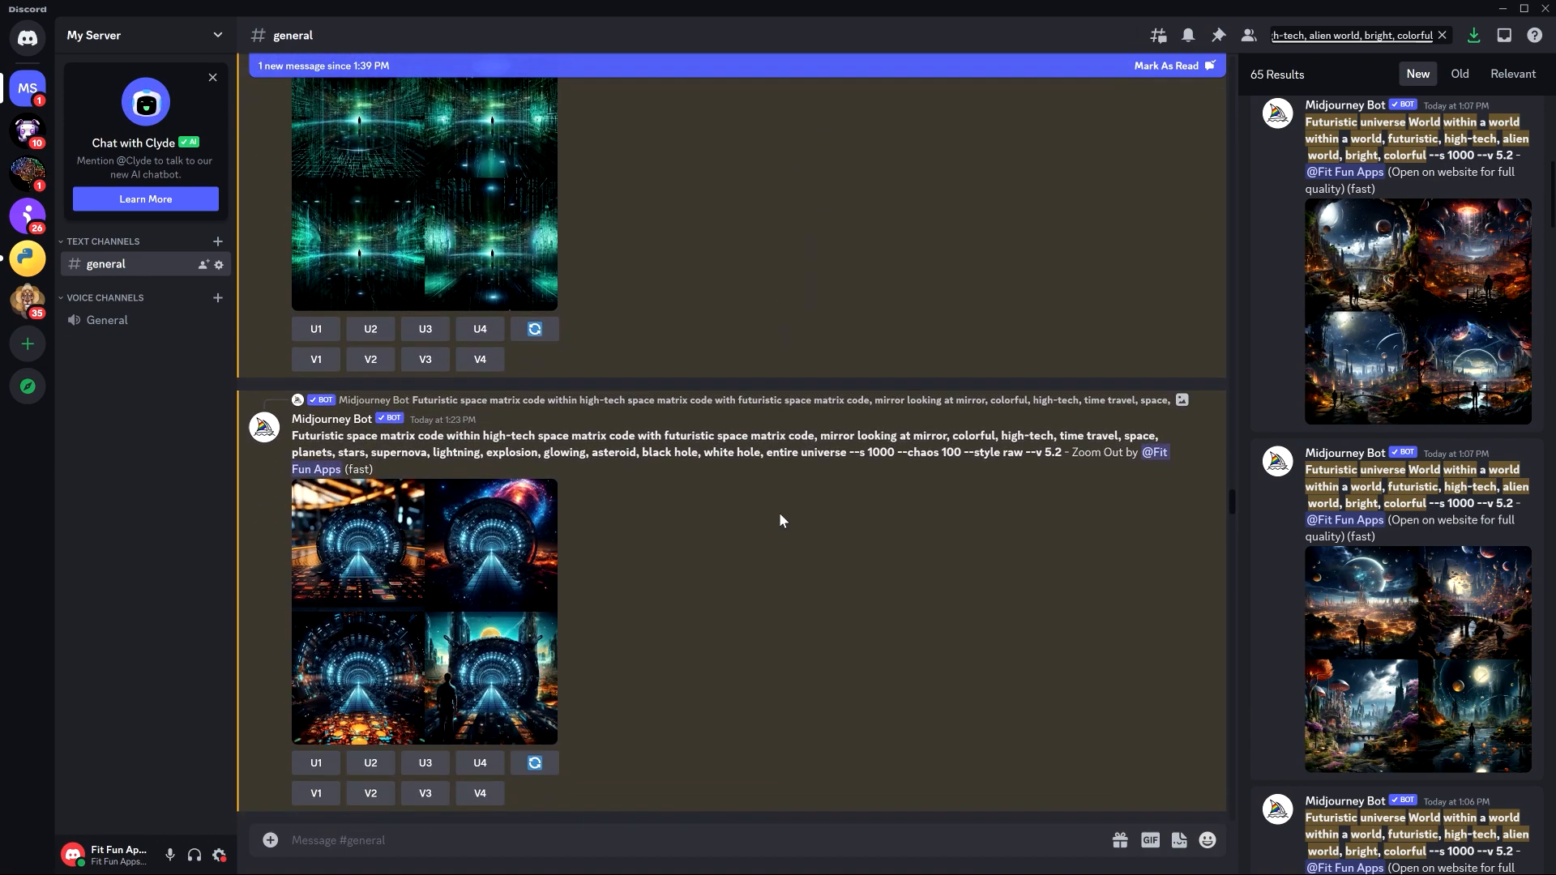
scroll(780, 517, "up", 5)
left_click(449, 227)
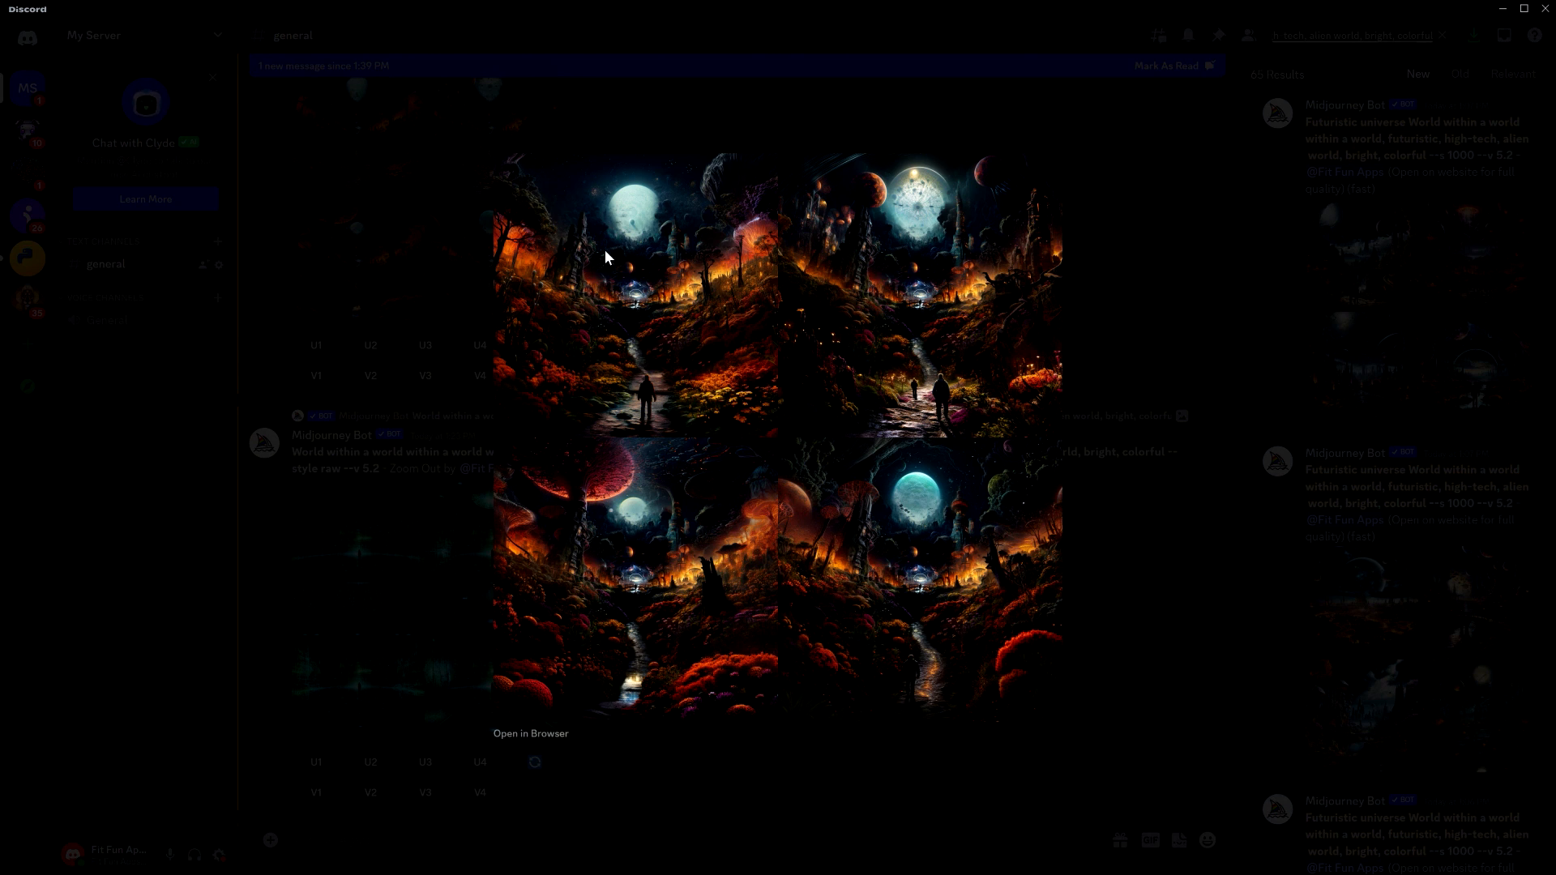
left_click(455, 334)
left_click(316, 345)
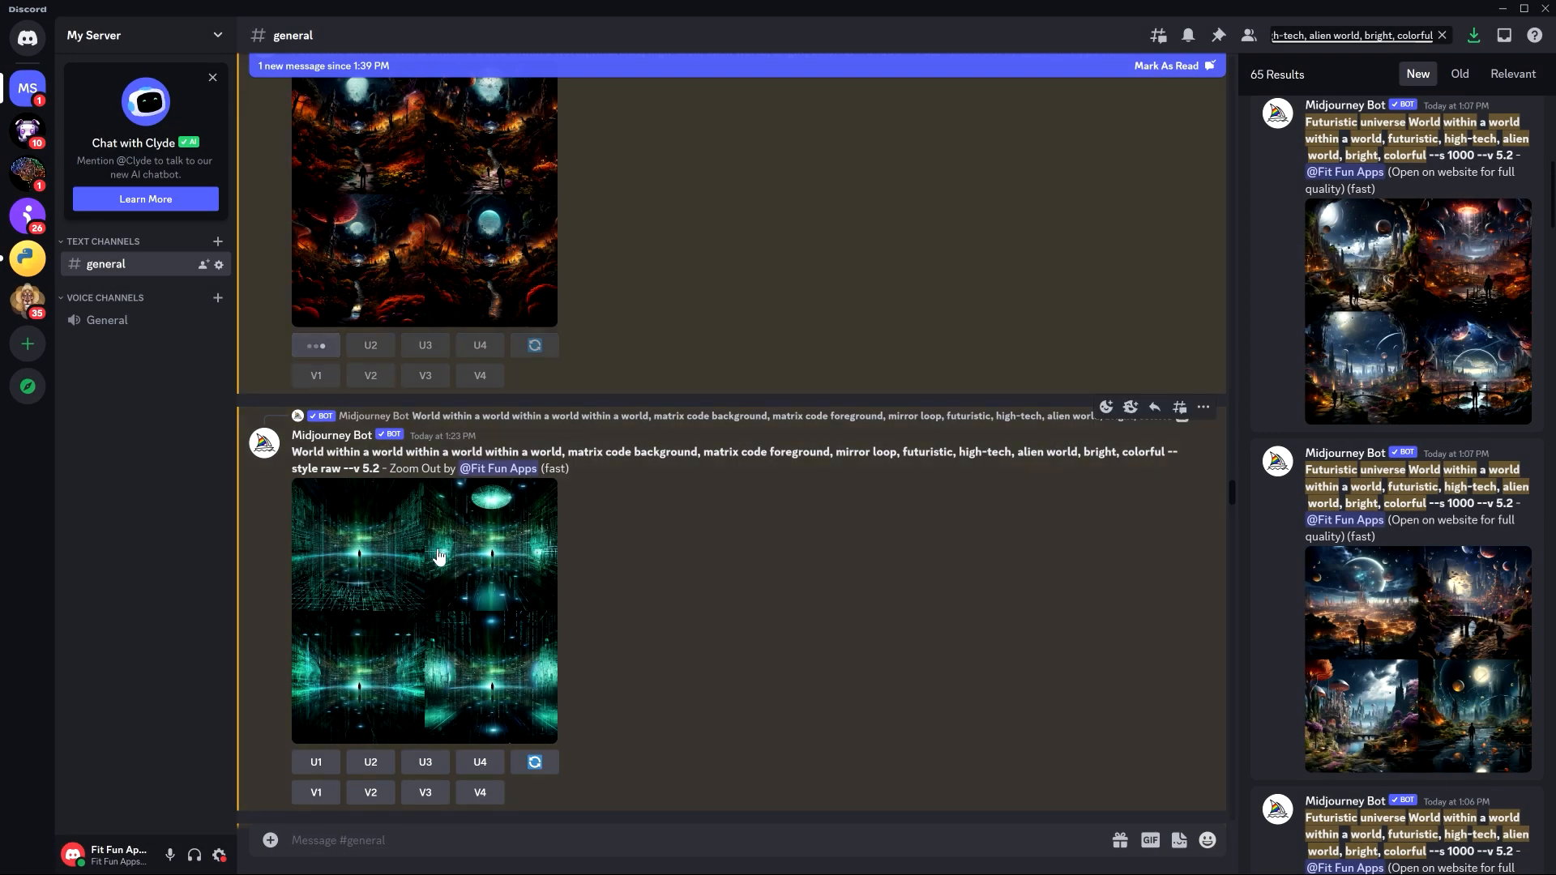
Check the Zoom Out labels on the results, enlarge the green matrix code world grid and upscale its first image.
scroll(411, 501, "up", 3)
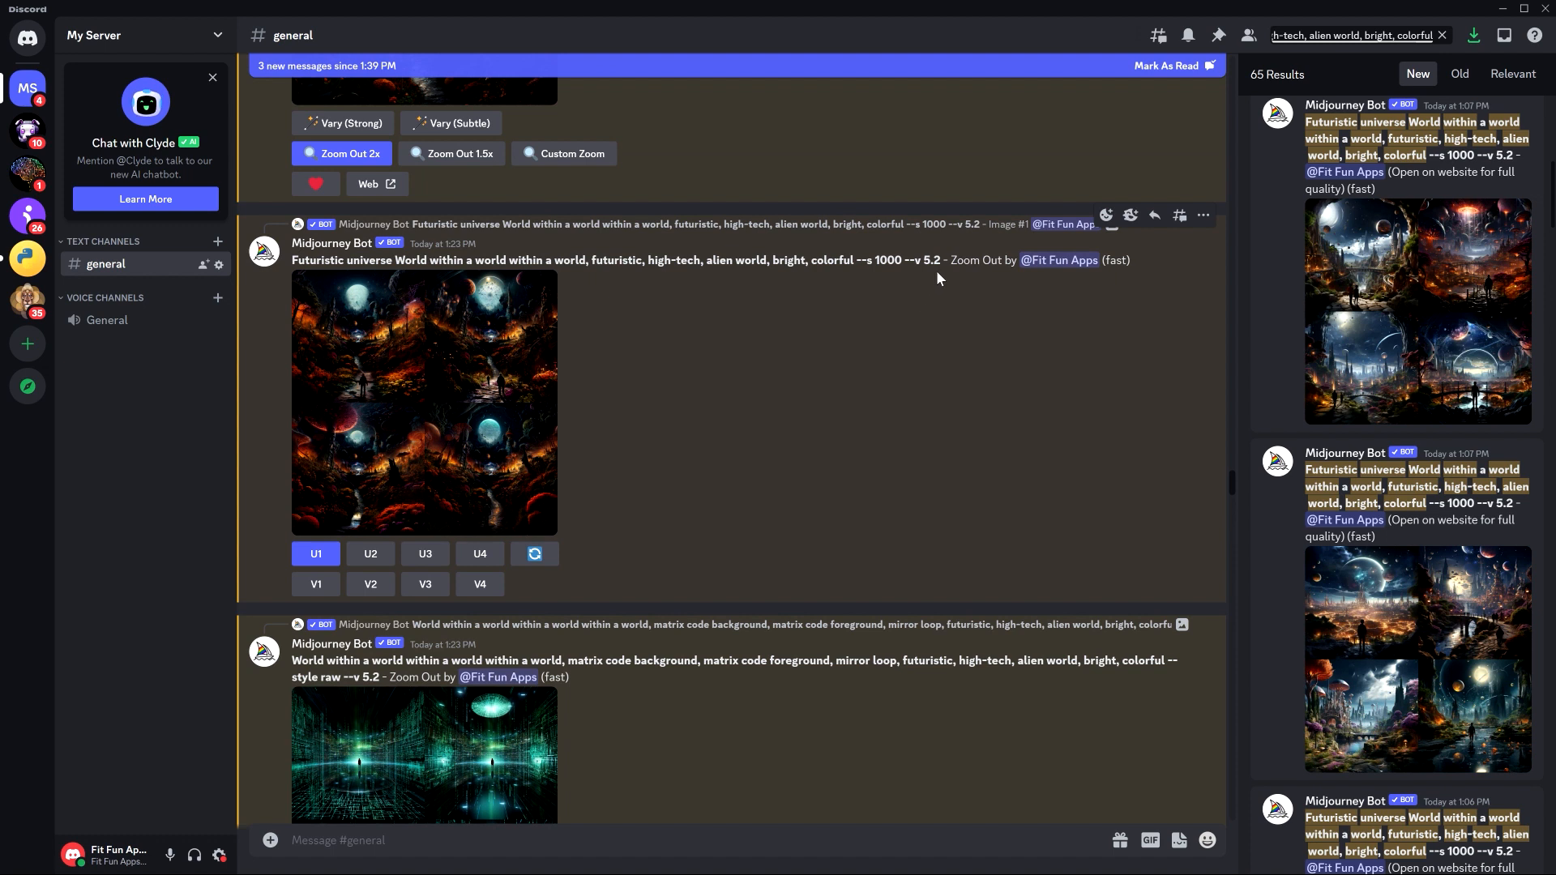
left_click_drag(950, 260, 1004, 260)
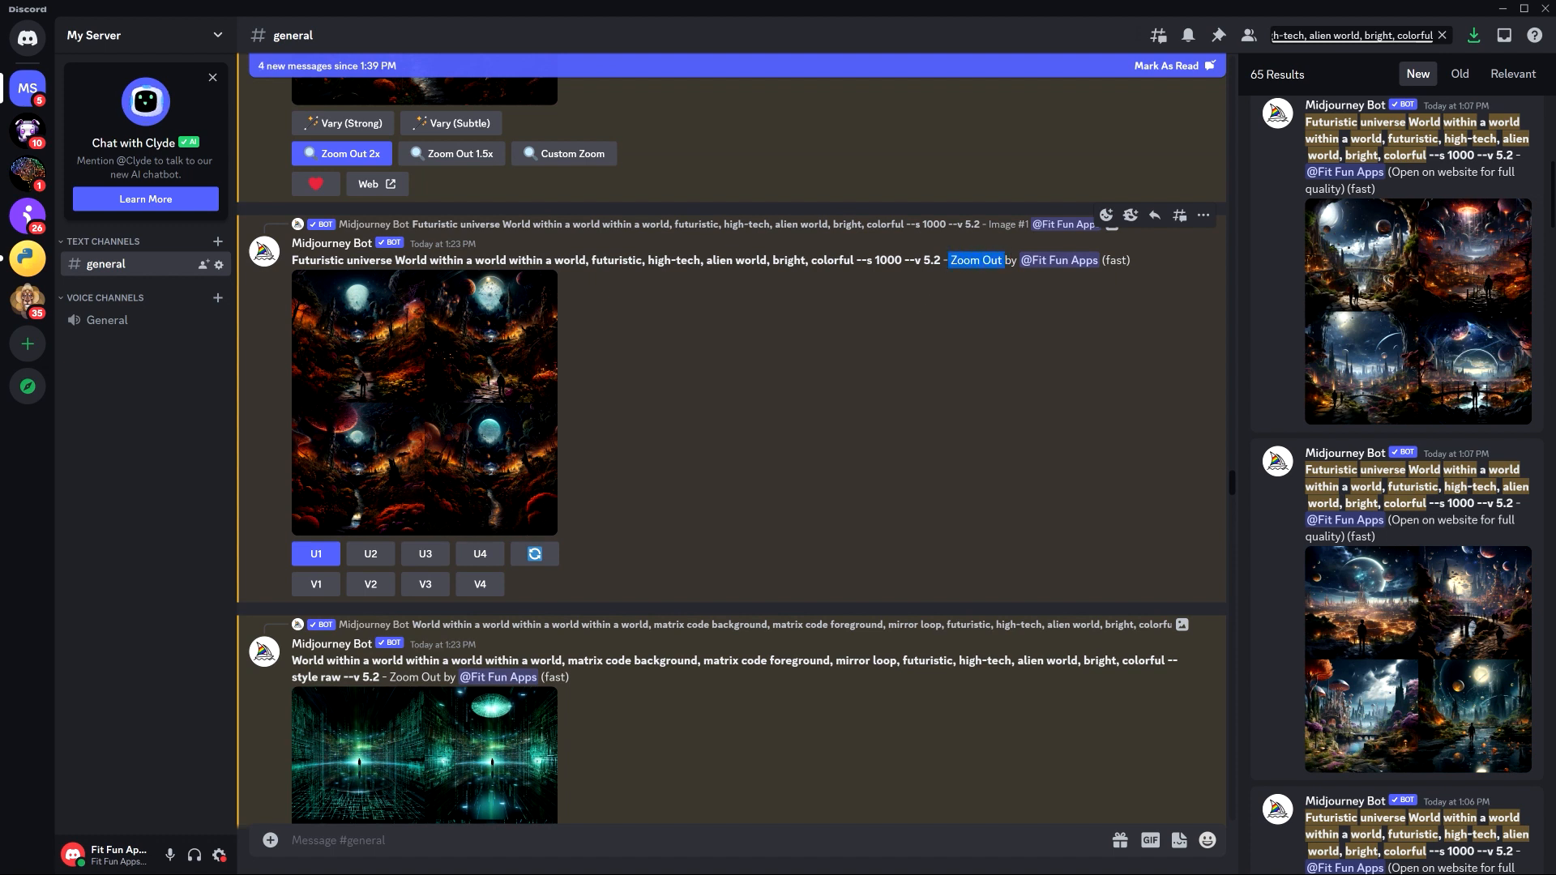
scroll(773, 428, "down", 4)
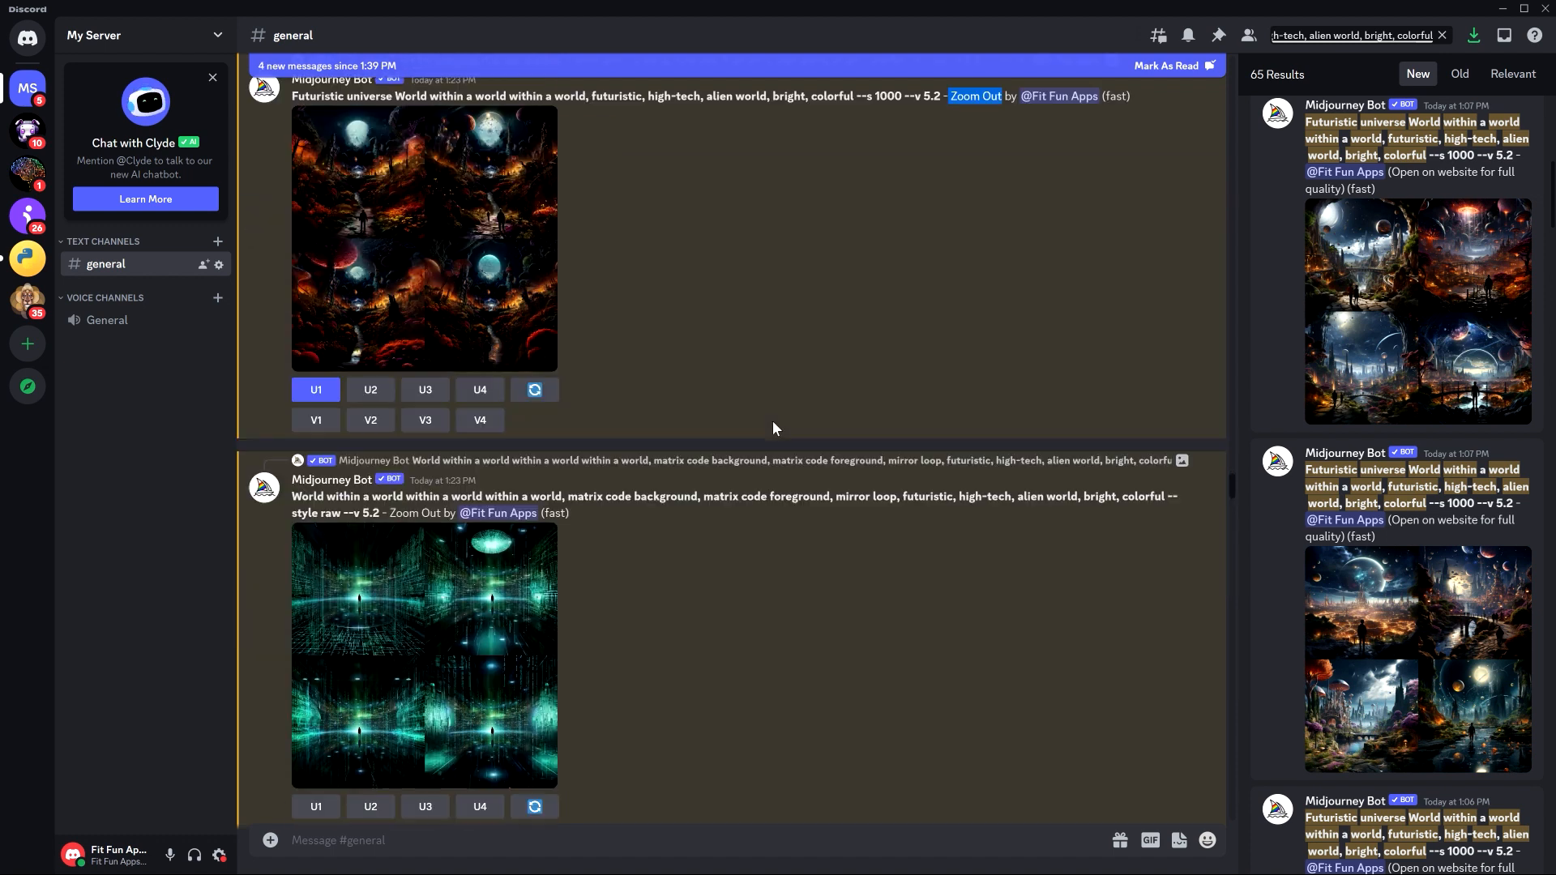
left_click_drag(401, 344, 438, 344)
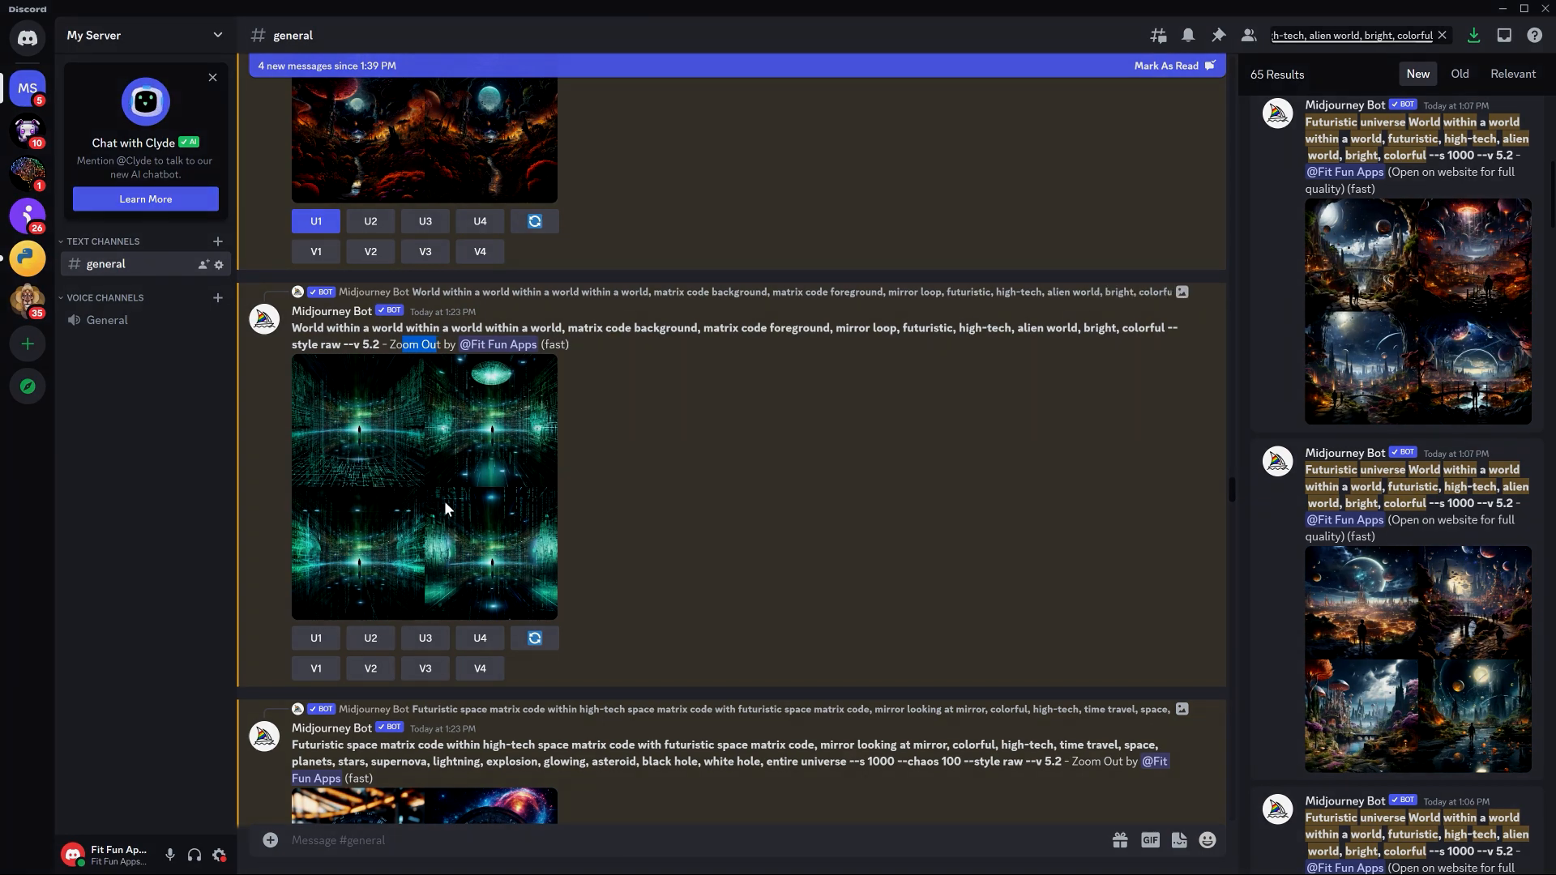
left_click(445, 506)
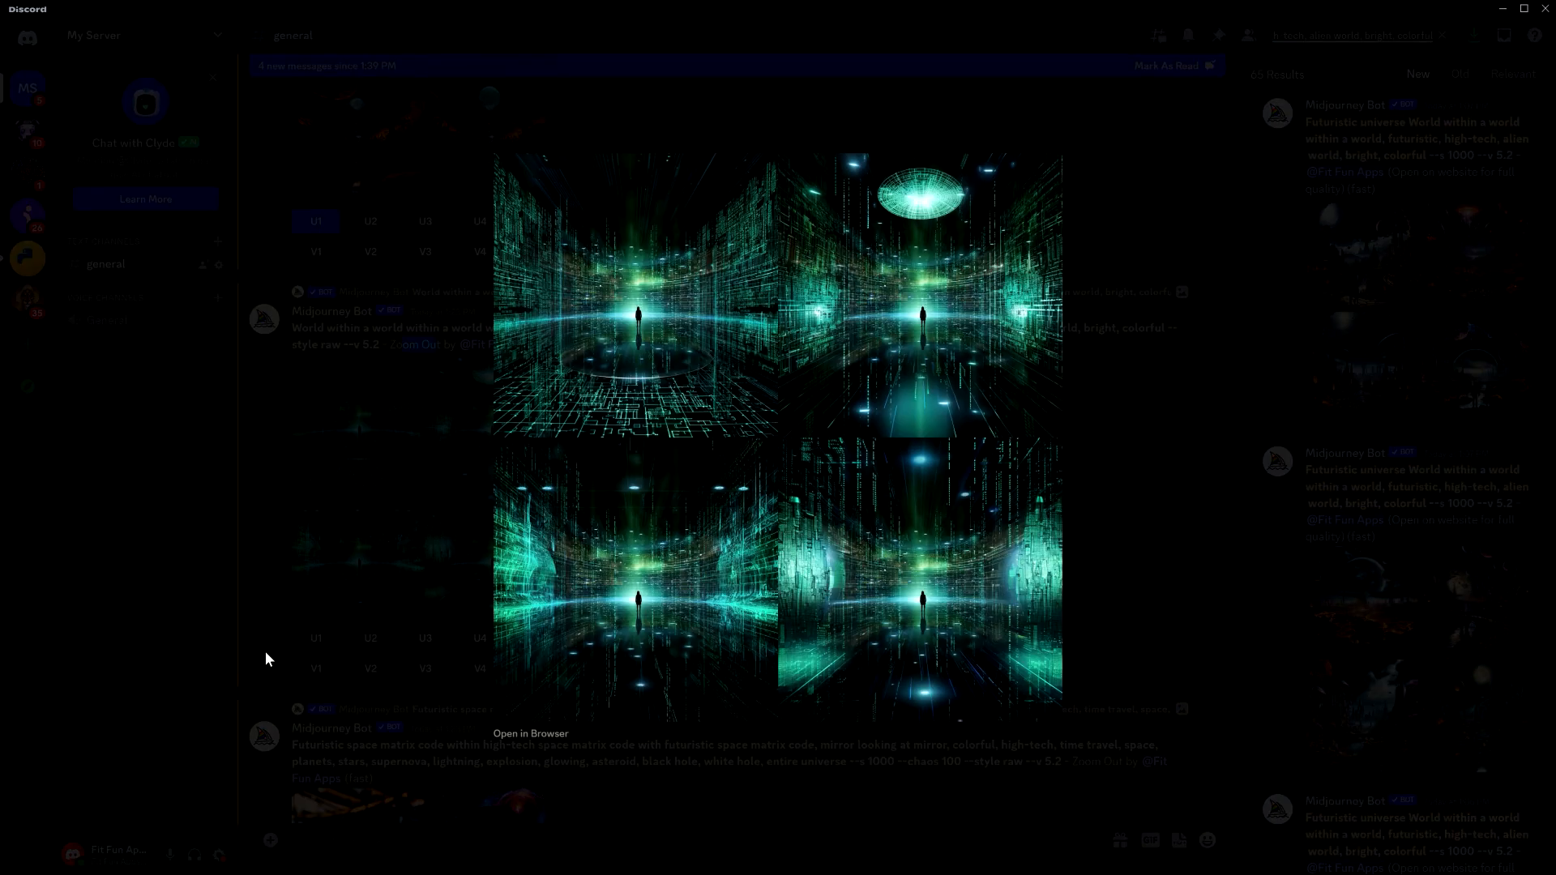
left_click(265, 650)
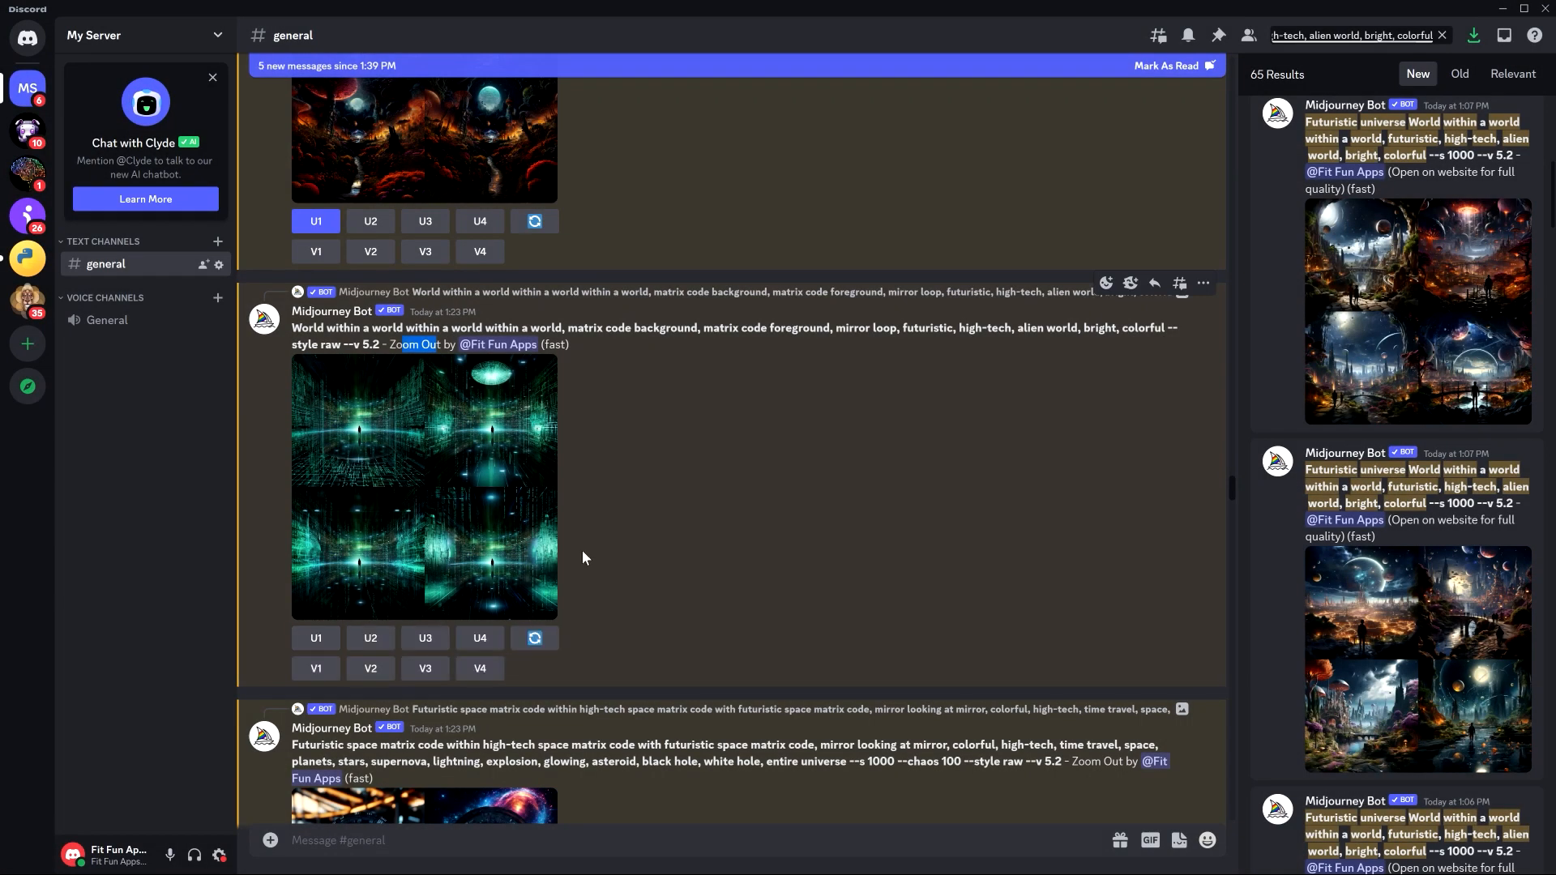
Enlarge the zoom-out grid of the futuristic space matrix code tunnel and upscale its second image, the tunnel with the galaxy behind it.
scroll(582, 552, "down", 6)
left_click(493, 532)
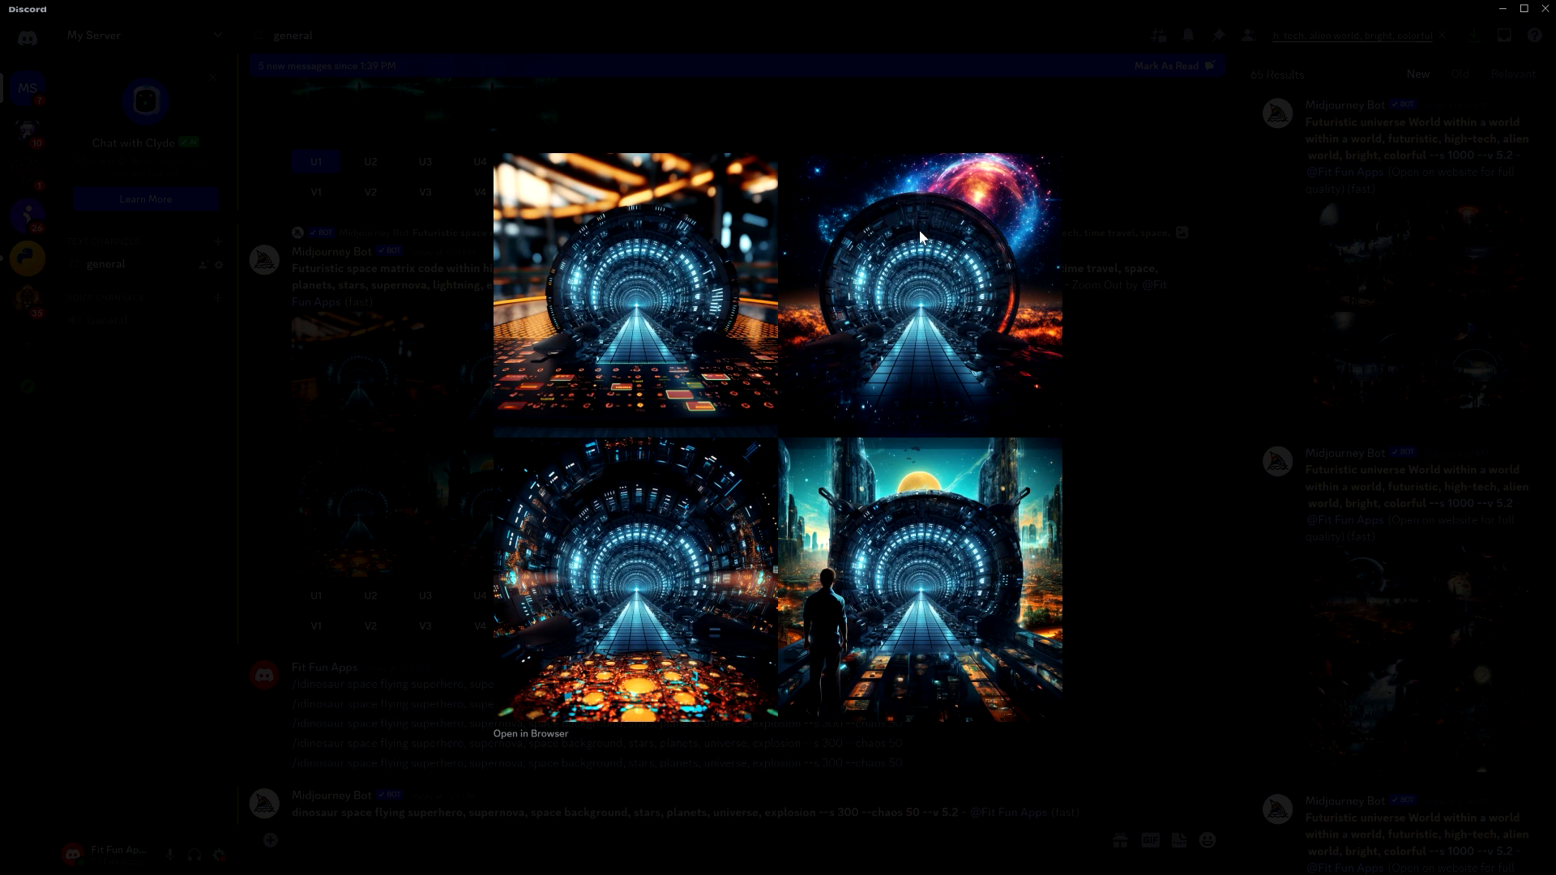
left_click(1155, 438)
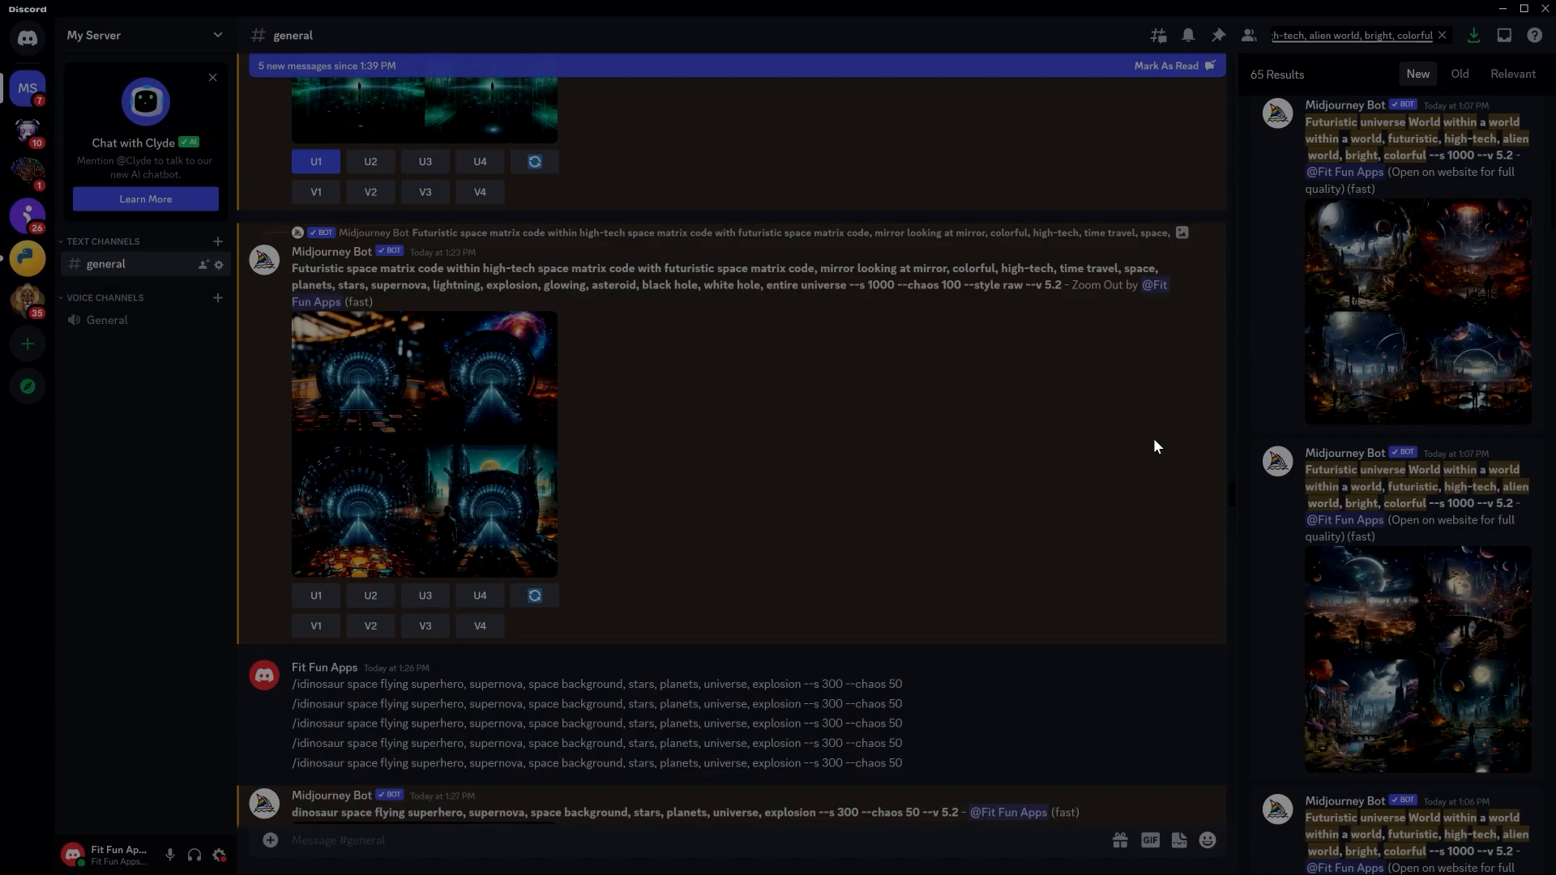
left_click(366, 598)
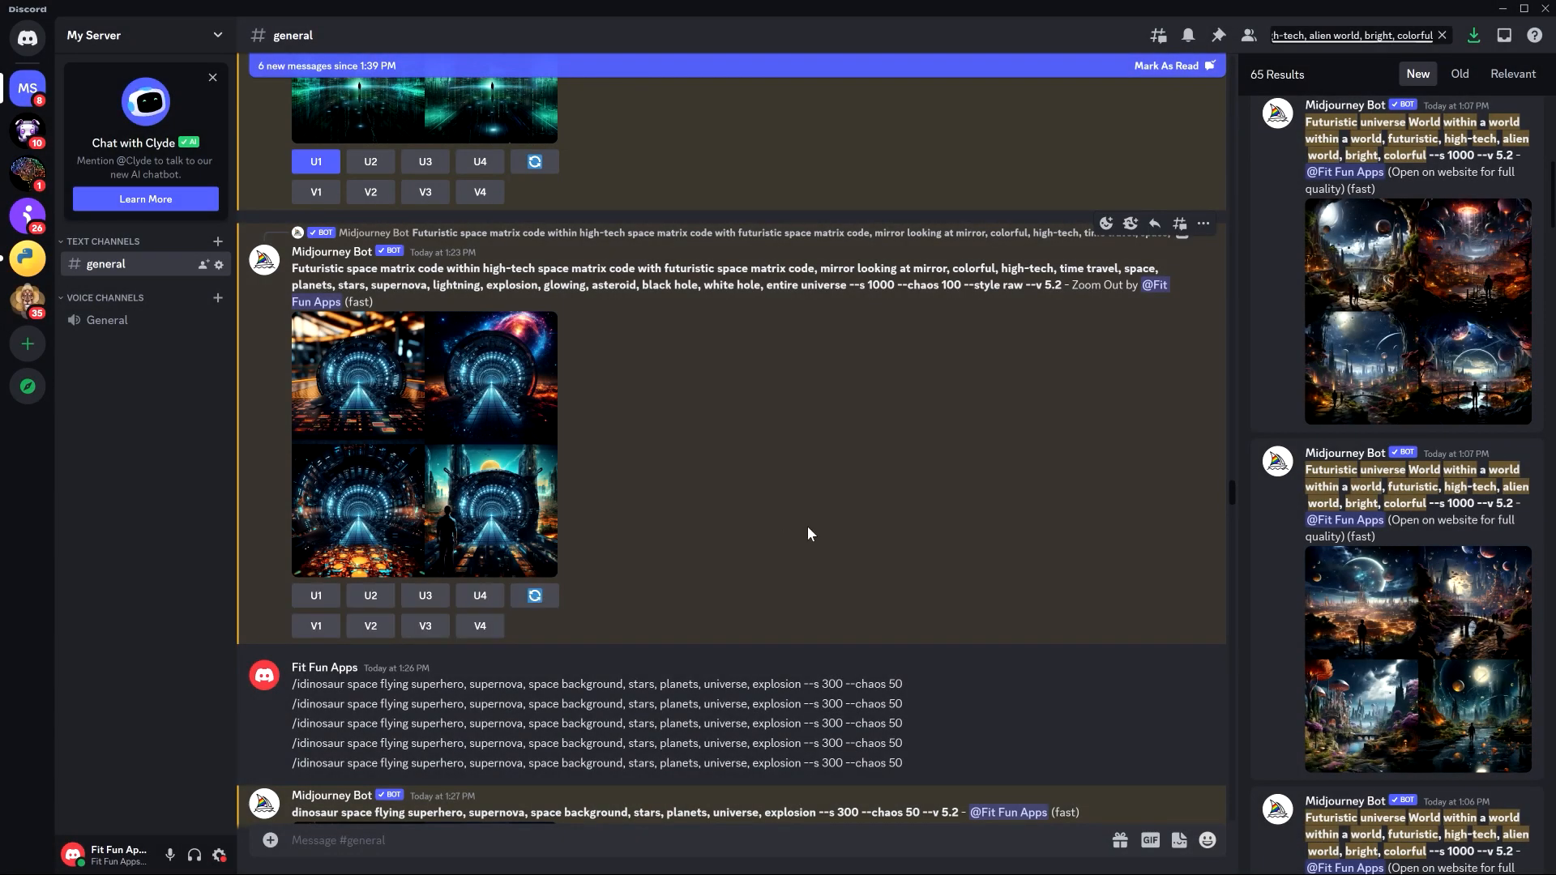
scroll(807, 527, "down", 10)
scroll(824, 554, "up", 10)
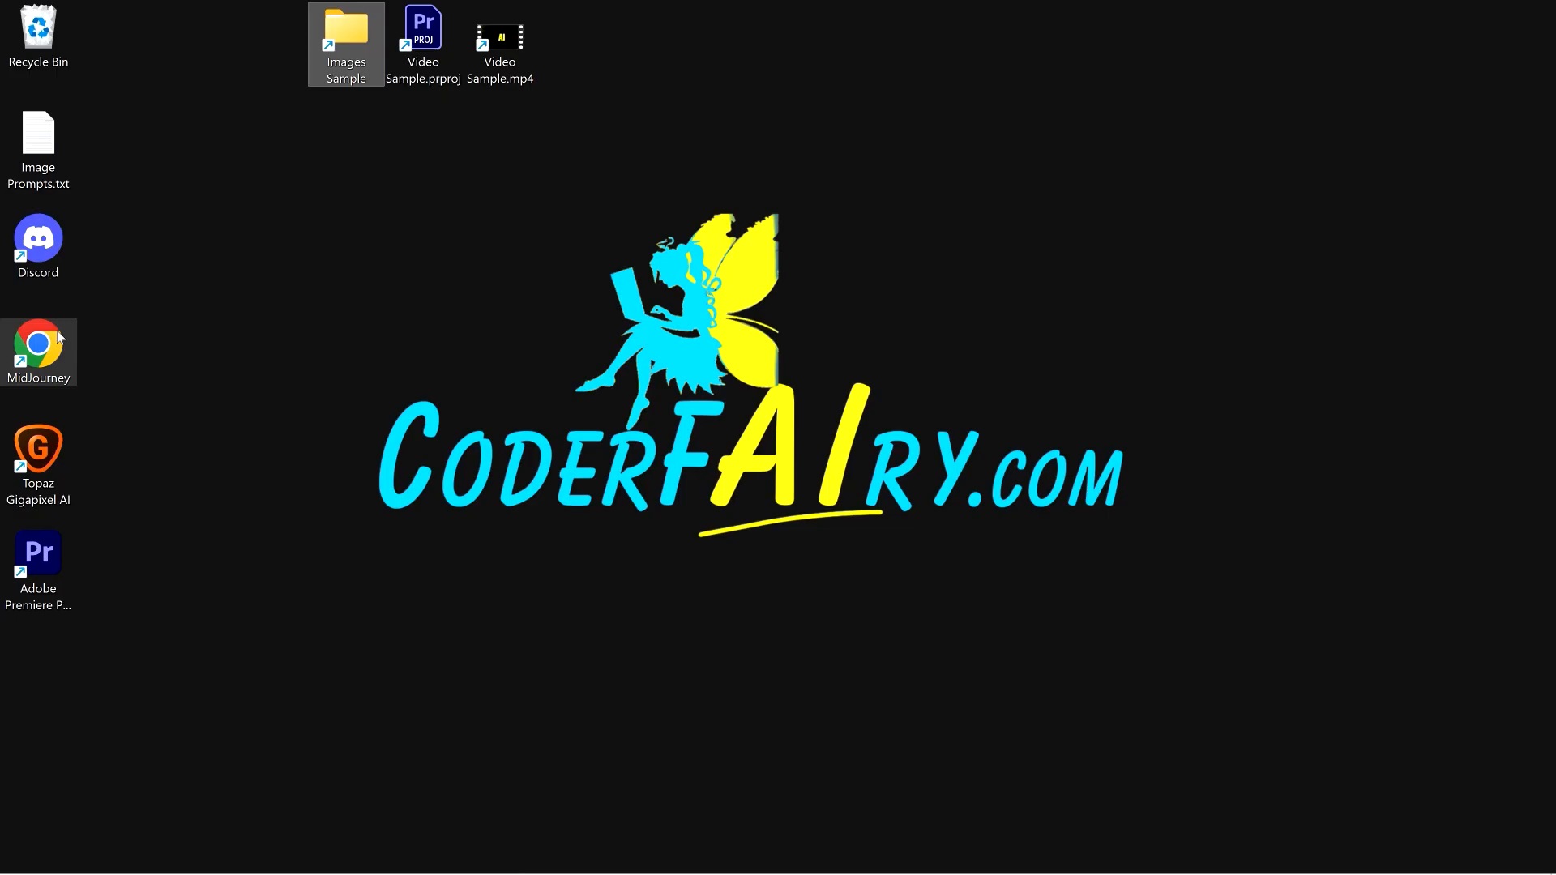
Switch to the Midjourney website in Chrome and browse the newest upscaled images one by one in enlarged view, starting with the space tunnel.
double_click(46, 345)
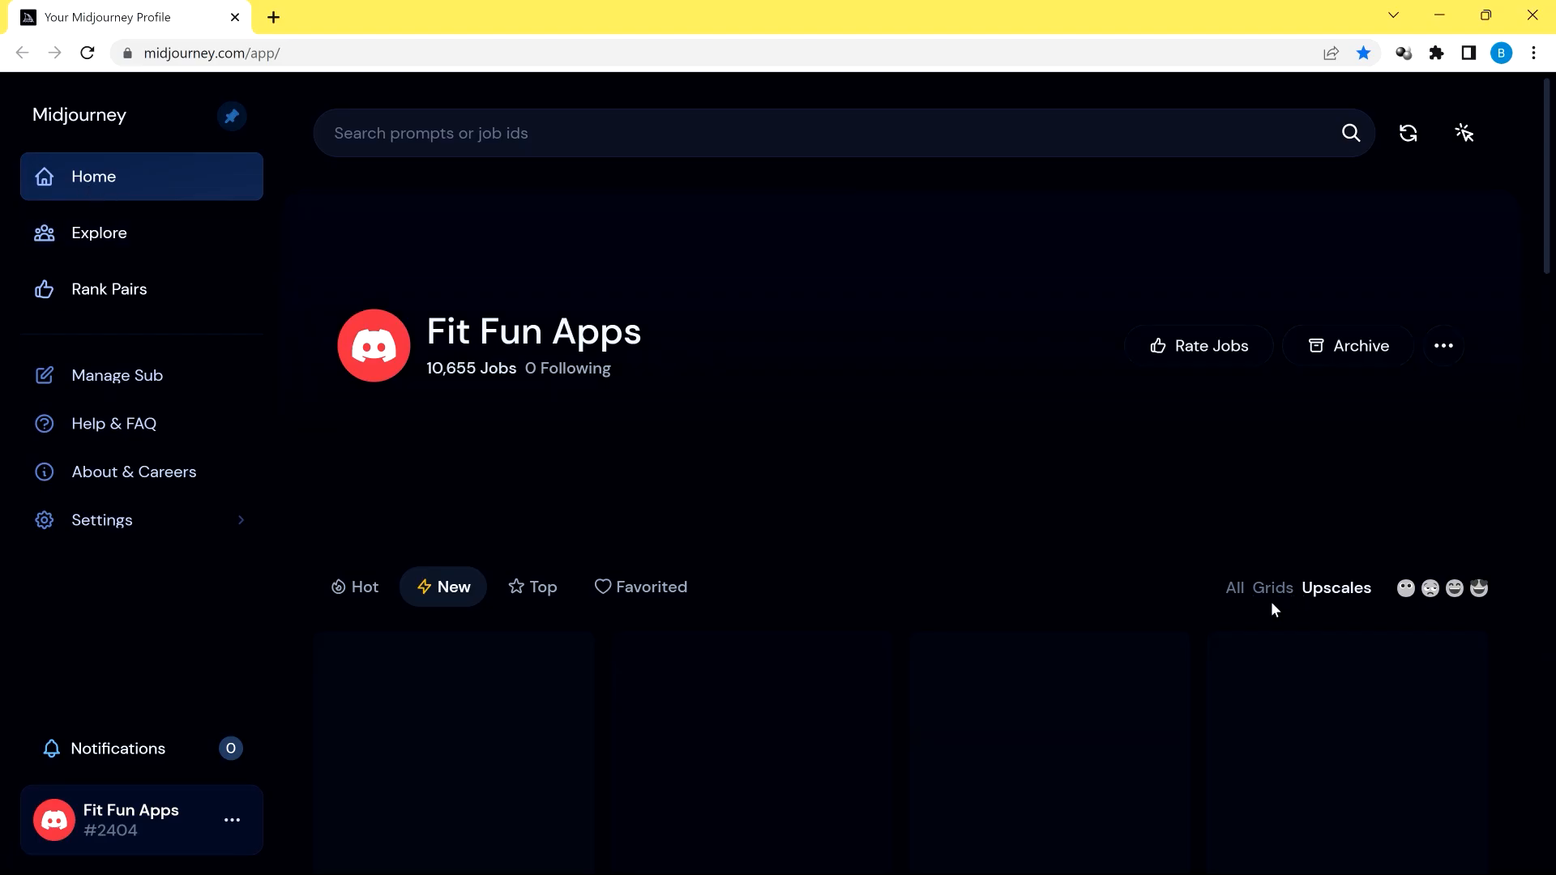
scroll(897, 538, "down", 7)
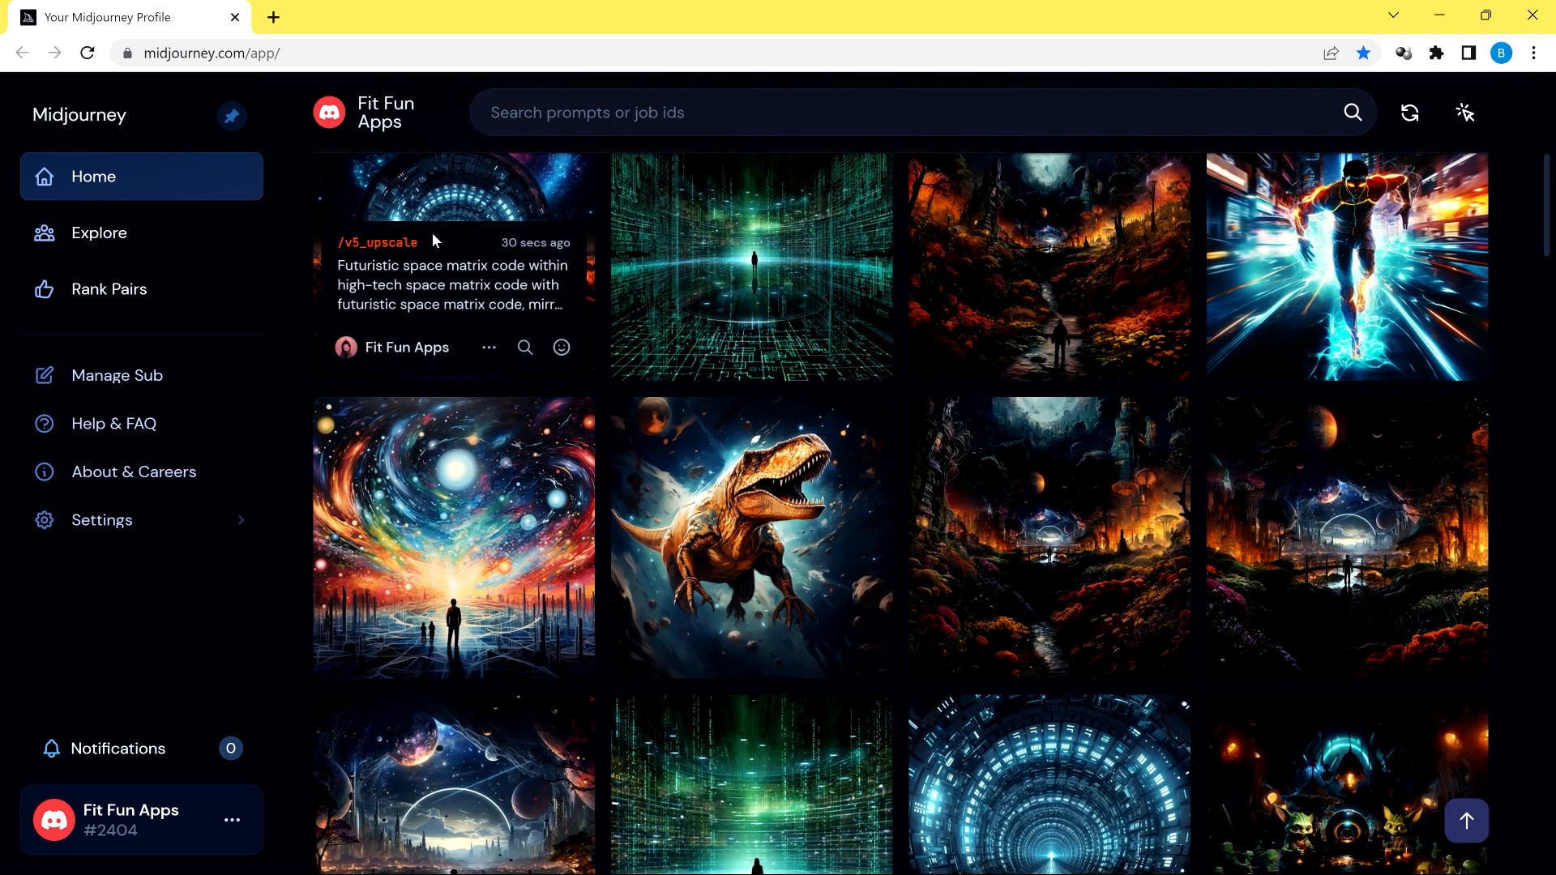
left_click(432, 232)
key("Right")
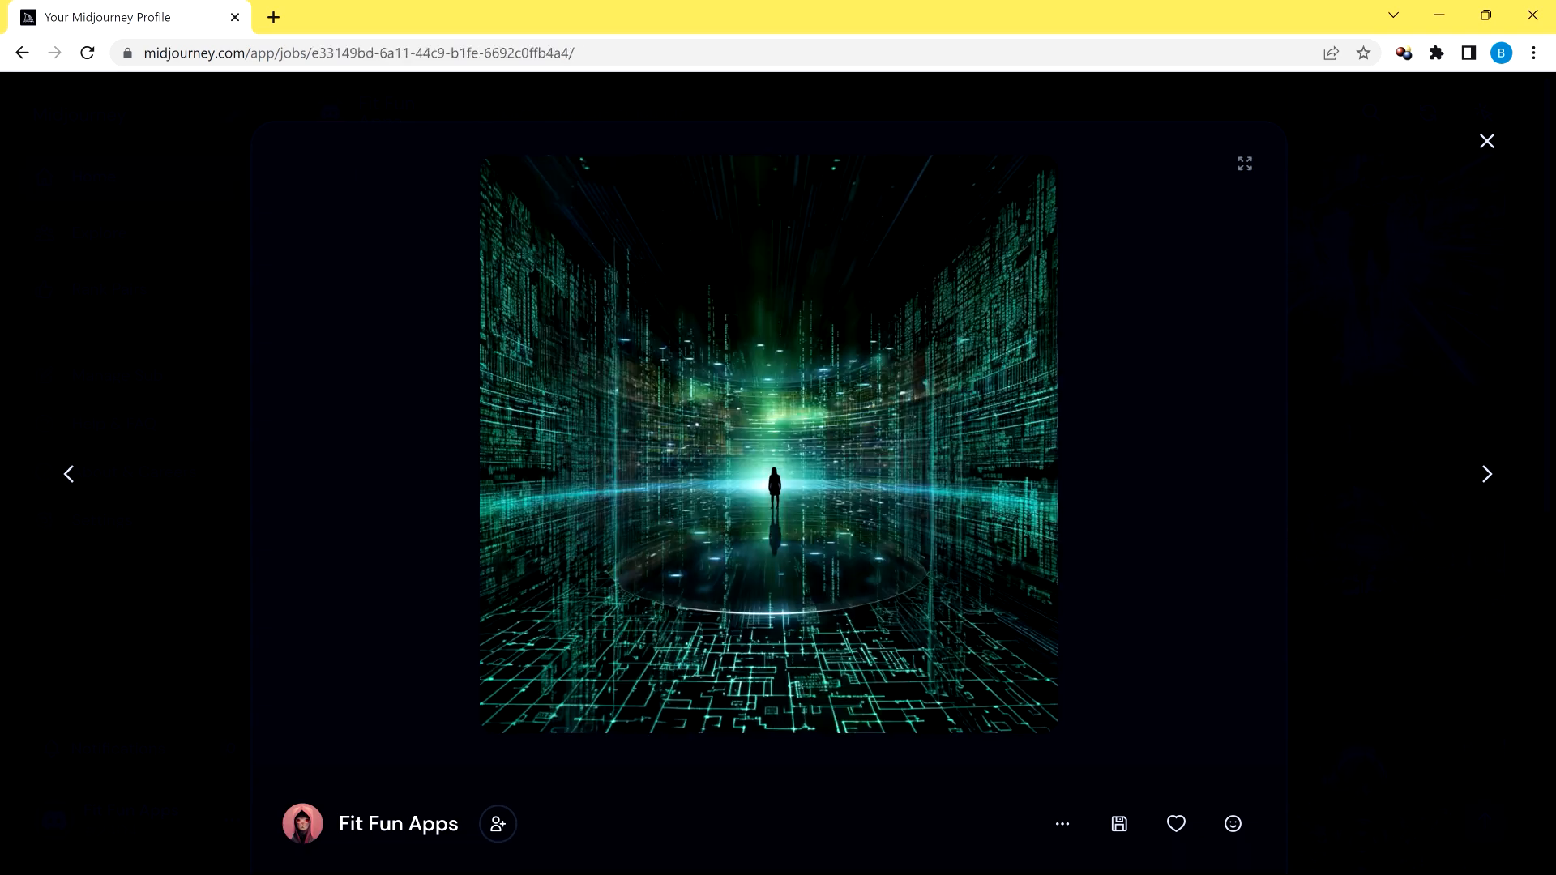
key("Right")
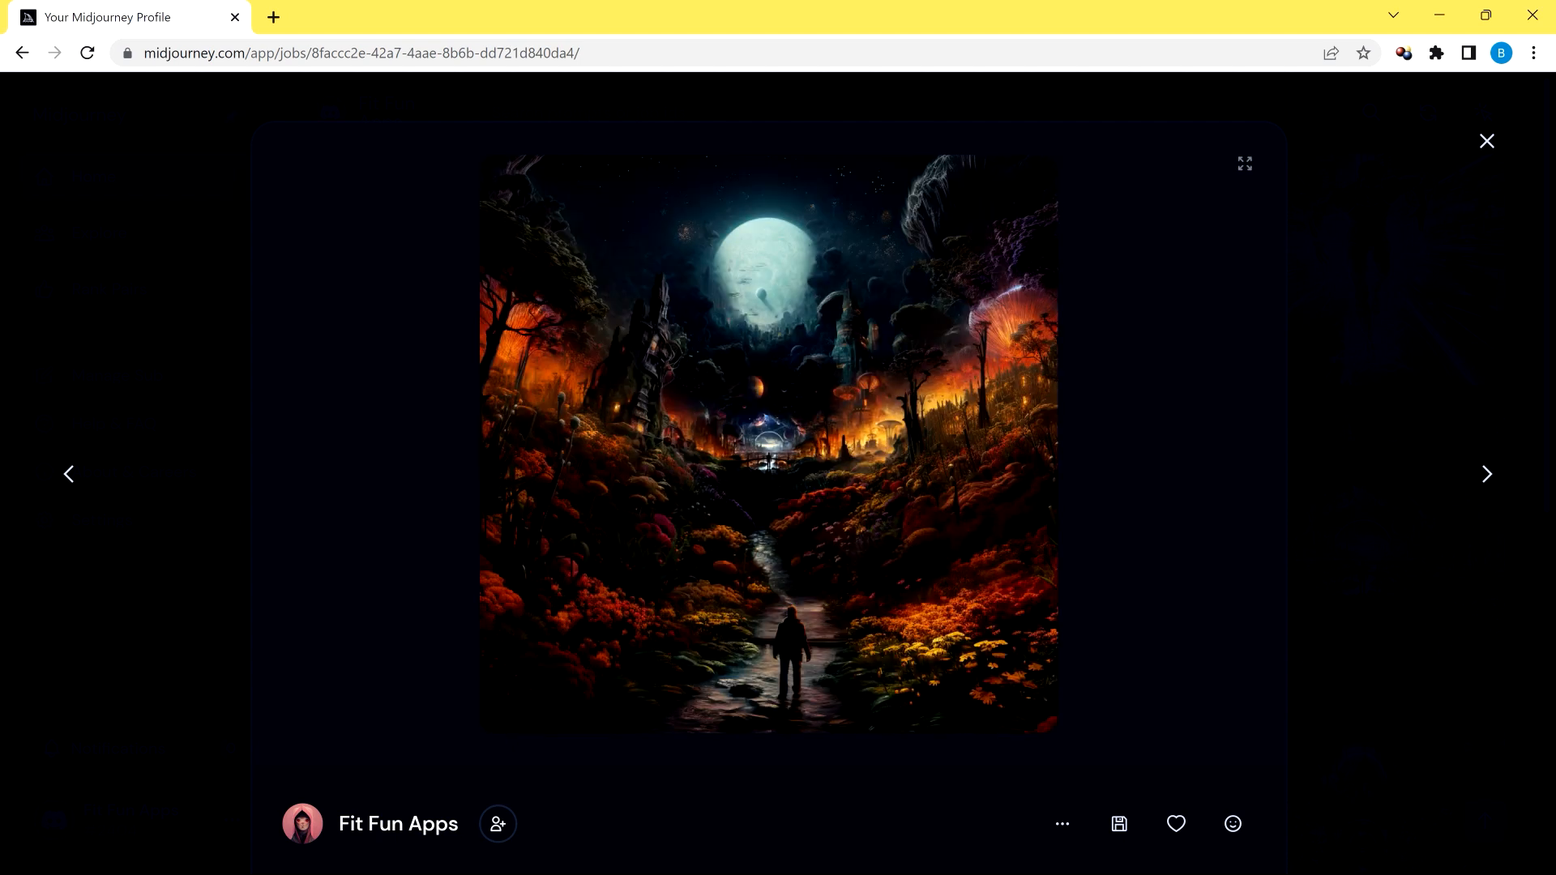
key("Right")
key("Right")
key("Right")
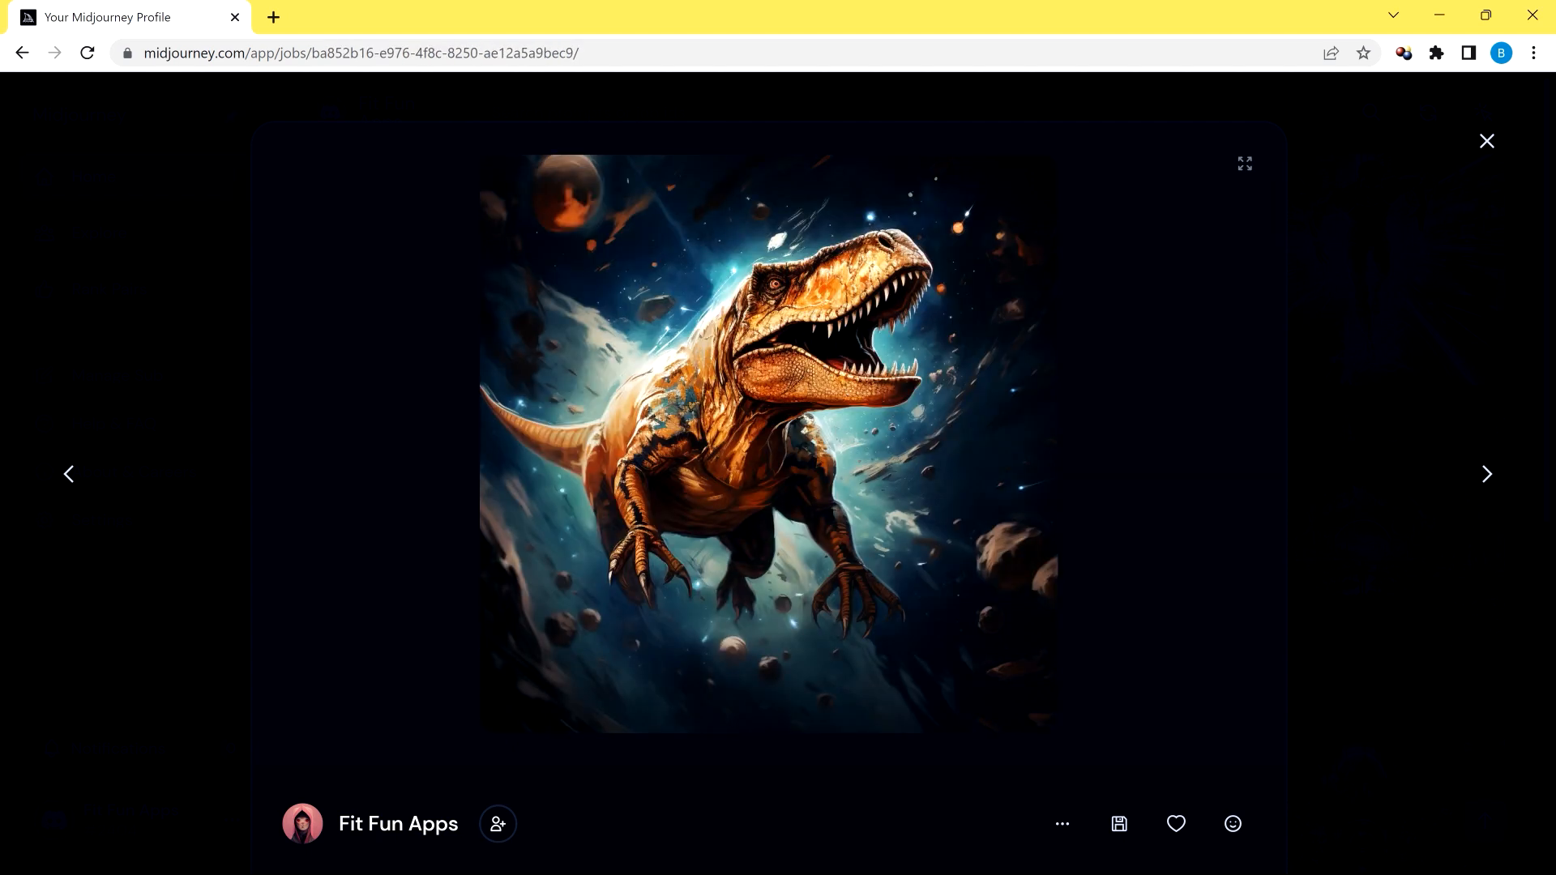
key("Right")
key("Right")
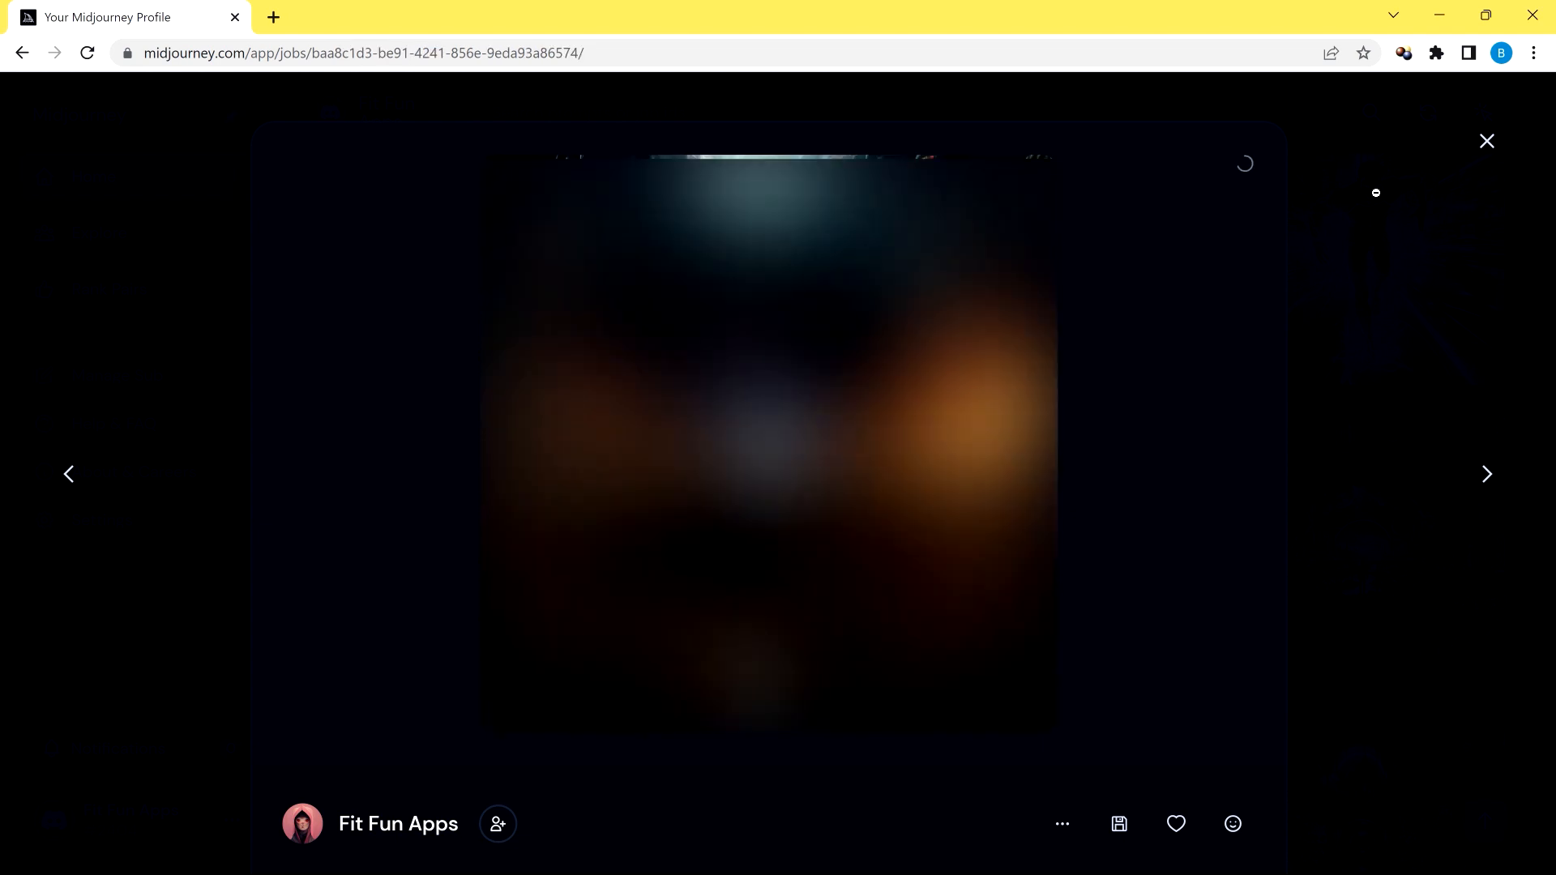